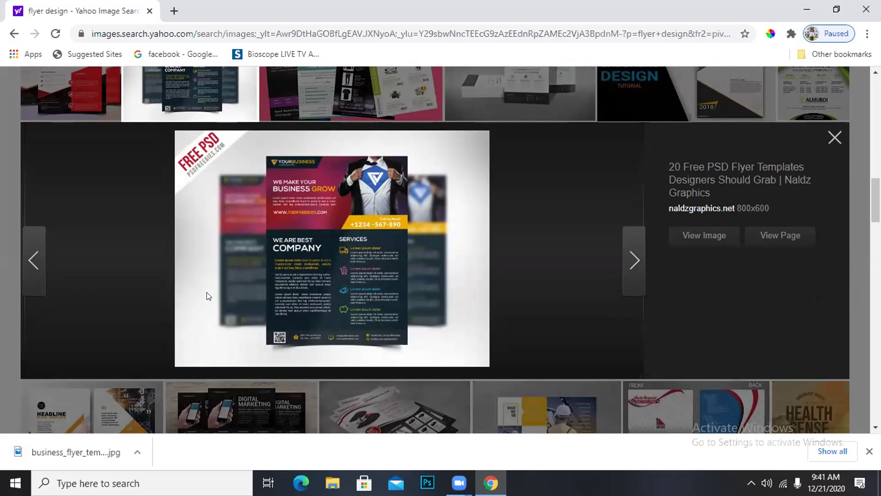
Step: Save the previewed flyer image to the Desktop as 9-psd-flyer-template in JPEG format and close its preview
right_click(327, 230)
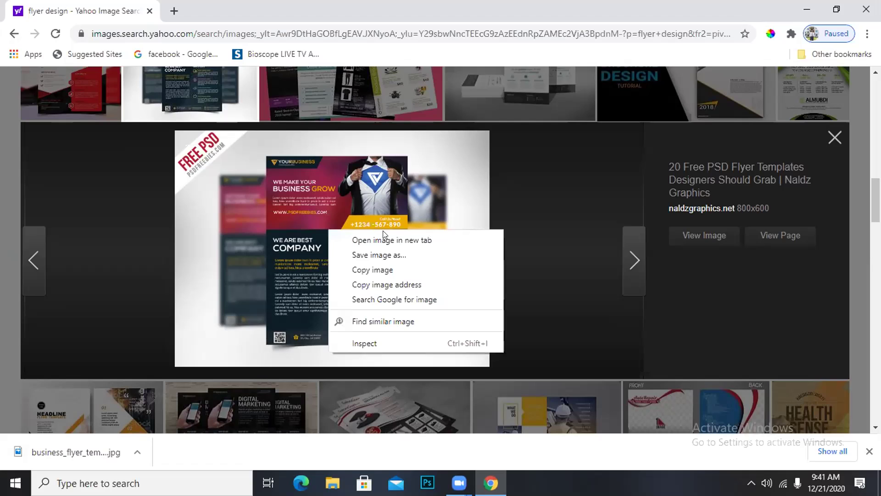
click(388, 255)
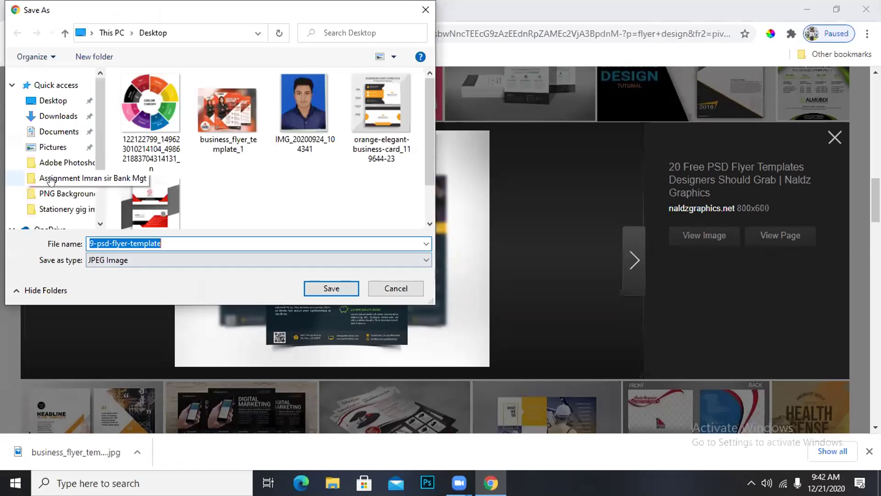
click(53, 100)
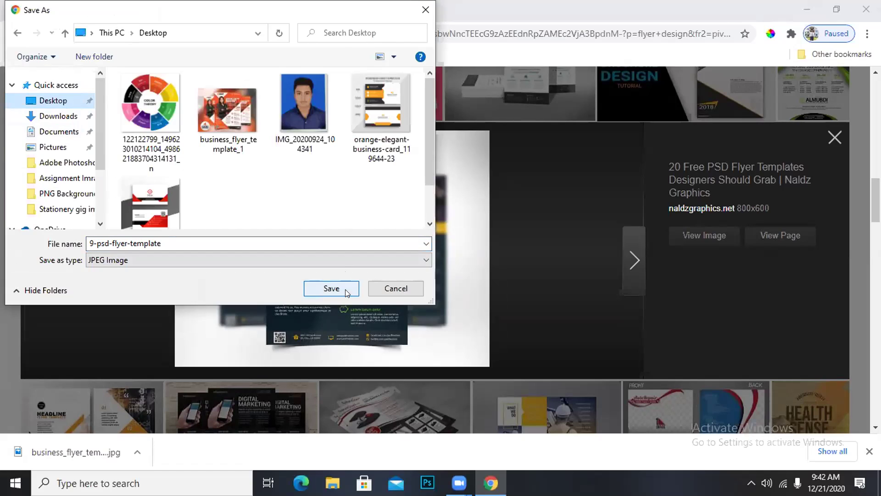
click(346, 283)
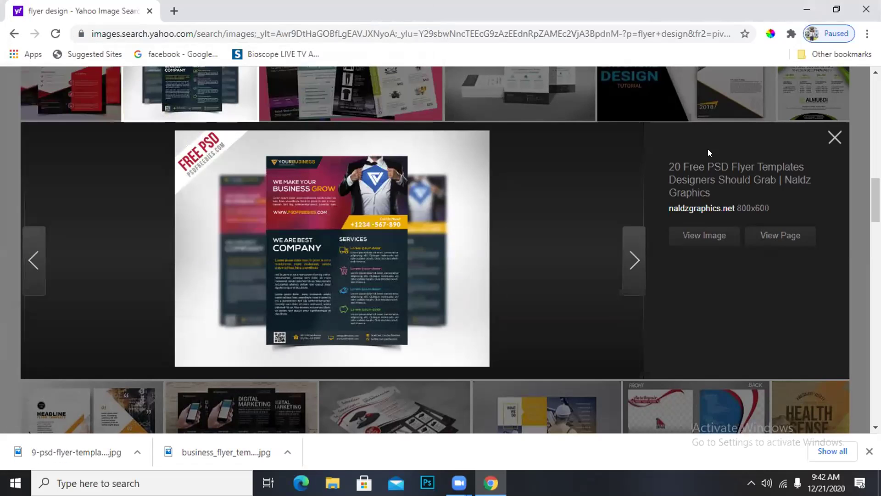
click(836, 138)
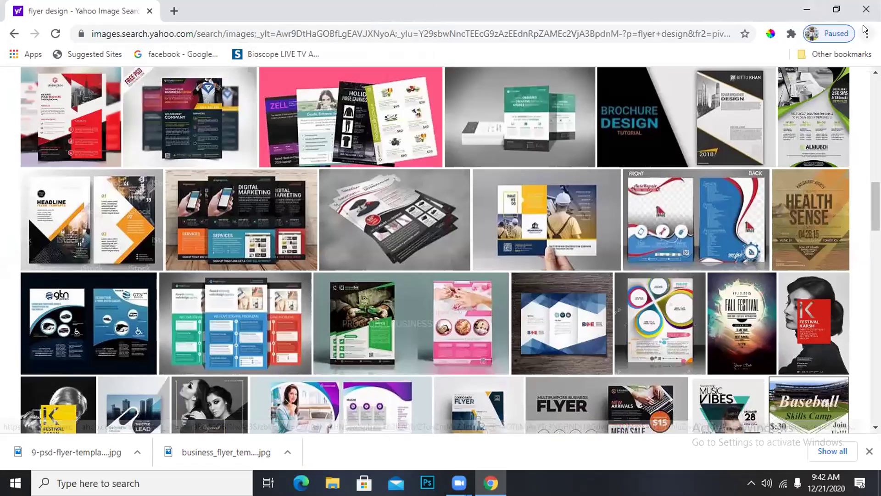
Step: Launch Illustrator CC from the desktop and start a new document
key(super+d)
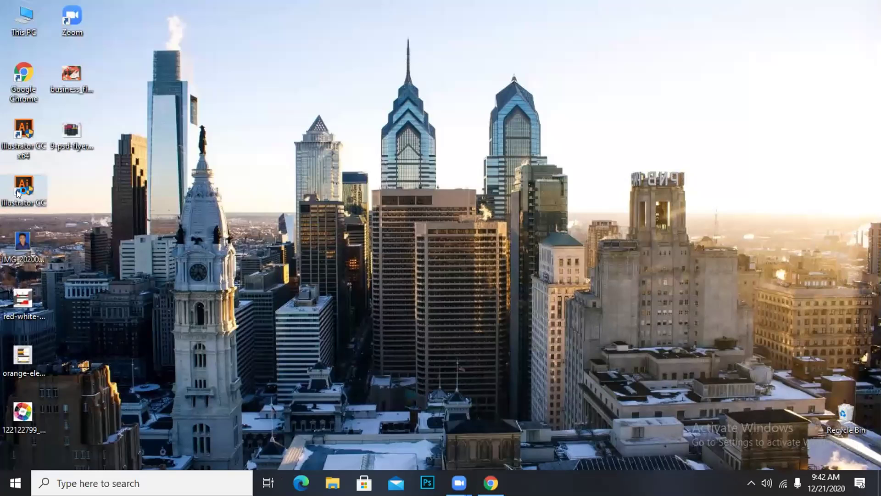
double_click(16, 190)
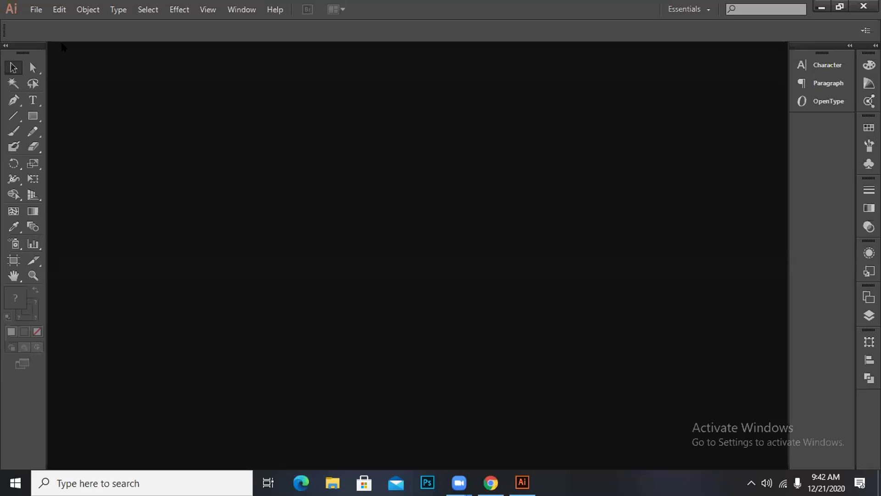
click(32, 9)
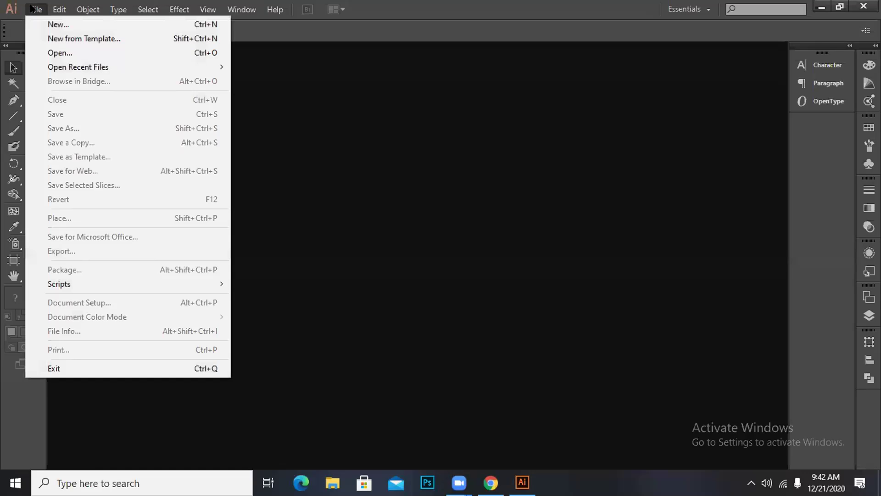
click(53, 26)
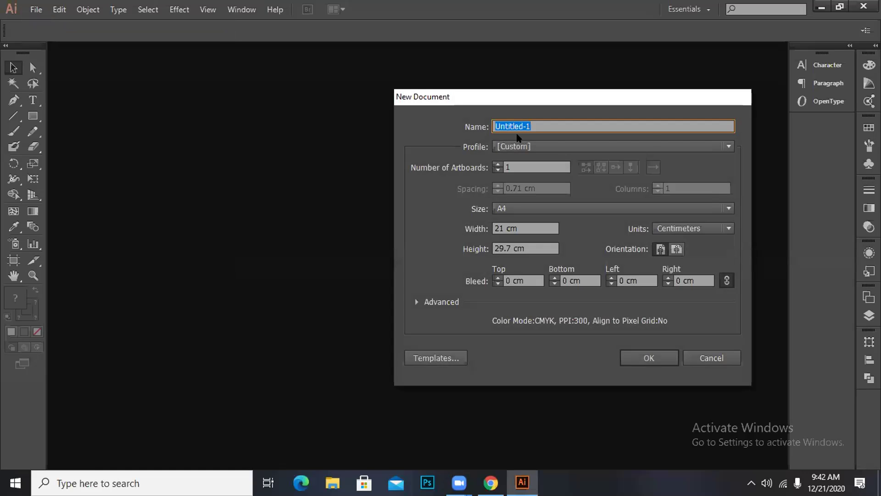
Step: Name the new document Flyer Design
click(548, 121)
key(BackSpace)
key(BackSpace)
key(BackSpace)
key(BackSpace)
key(BackSpace)
key(BackSpace)
key(BackSpace)
key(BackSpace)
key(BackSpace)
key(BackSpace)
text(Flyer Design)
Step: Set the units to inches and the bleed to 0.125 in on all sides, and create the A4 document
click(498, 277)
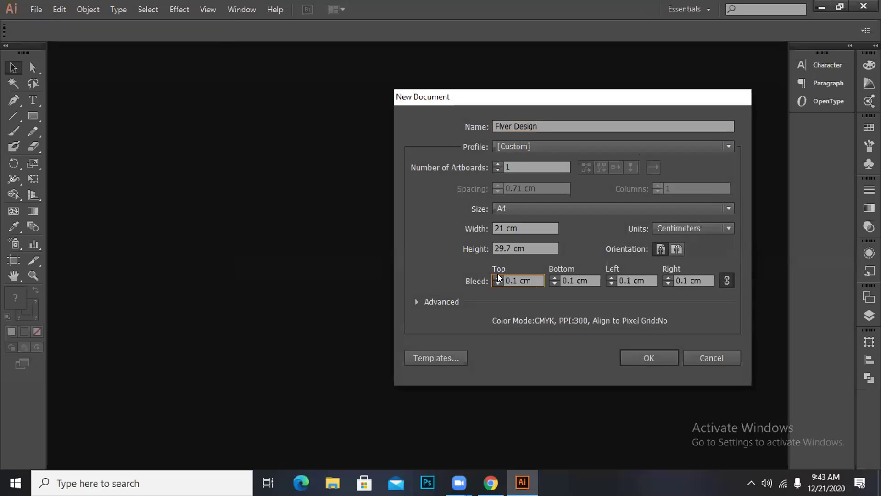
click(720, 229)
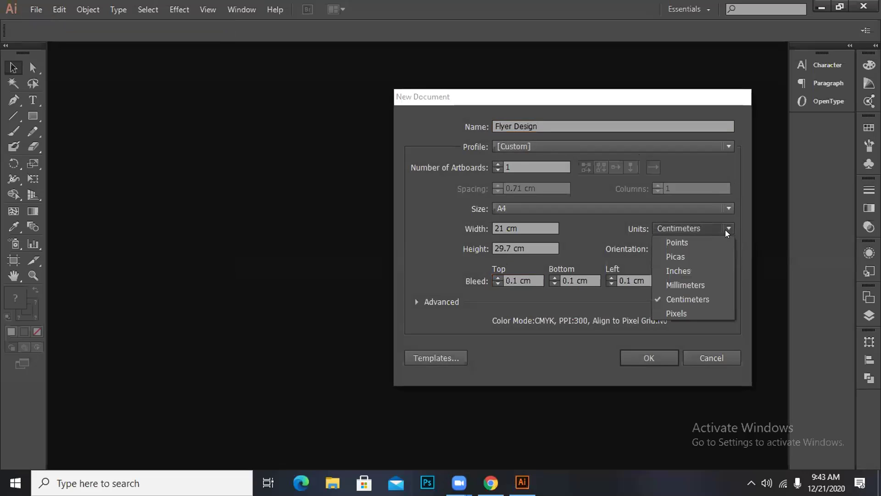
click(710, 270)
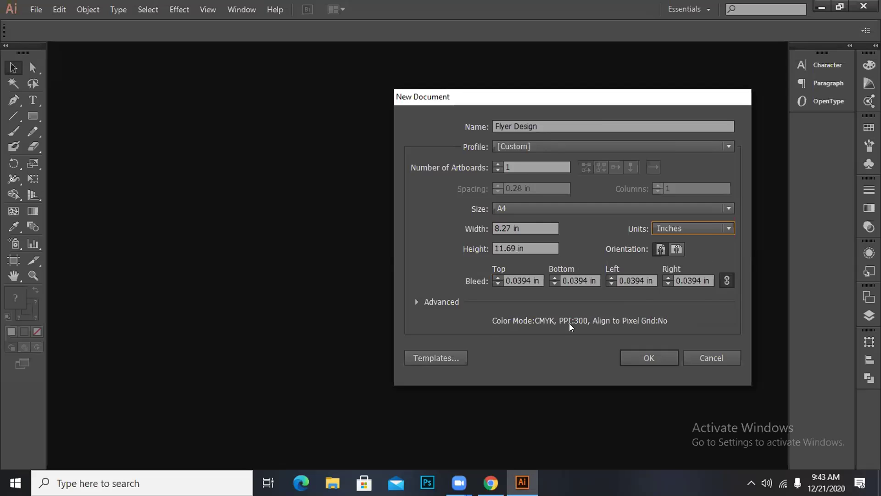
click(499, 283)
click(498, 278)
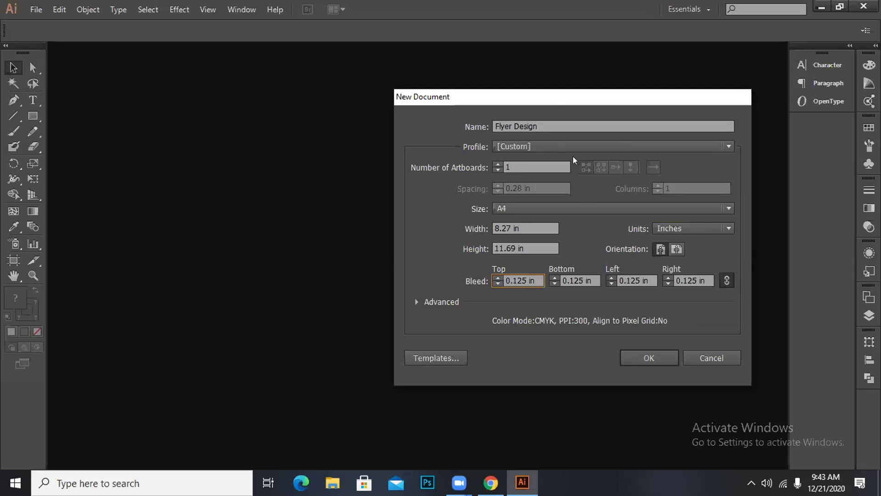
click(649, 358)
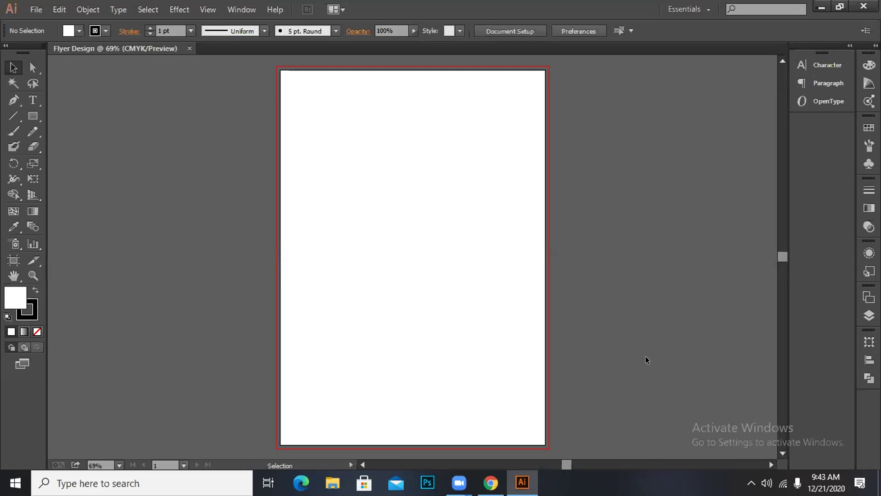
scroll(648, 361, down, 1)
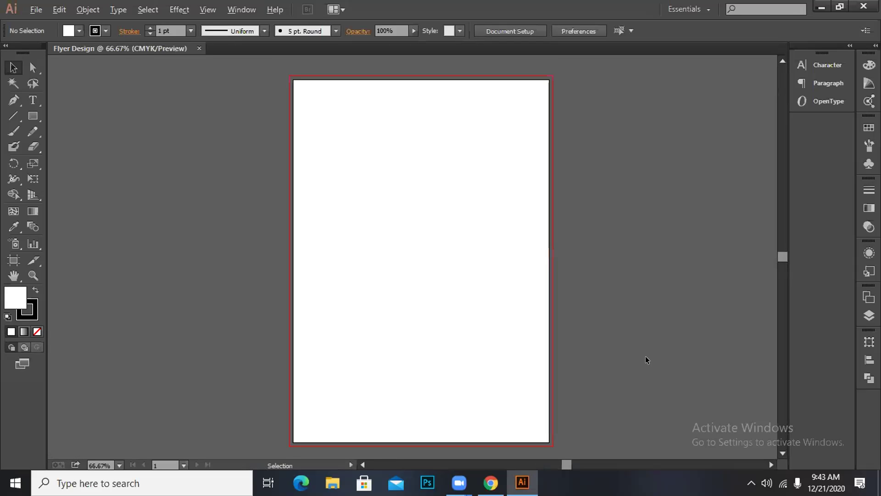
Step: Open the reference image business_flyer_template_1 from the Desktop
key(alt+f)
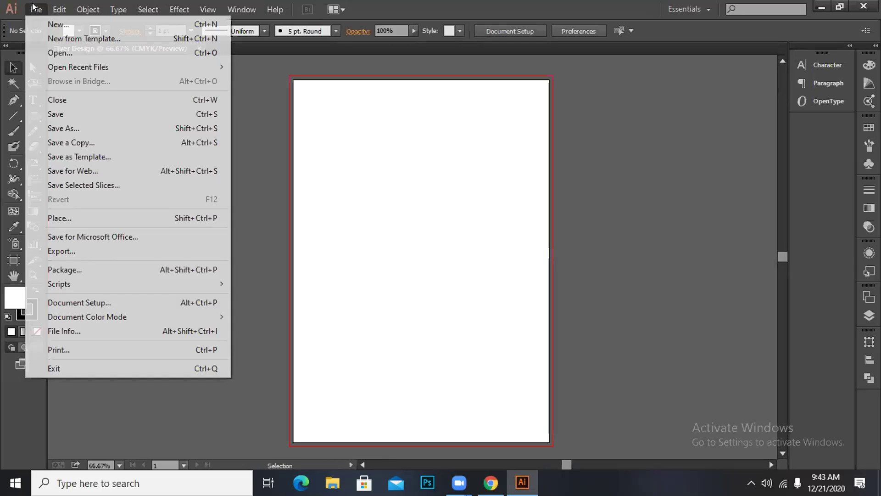
click(54, 53)
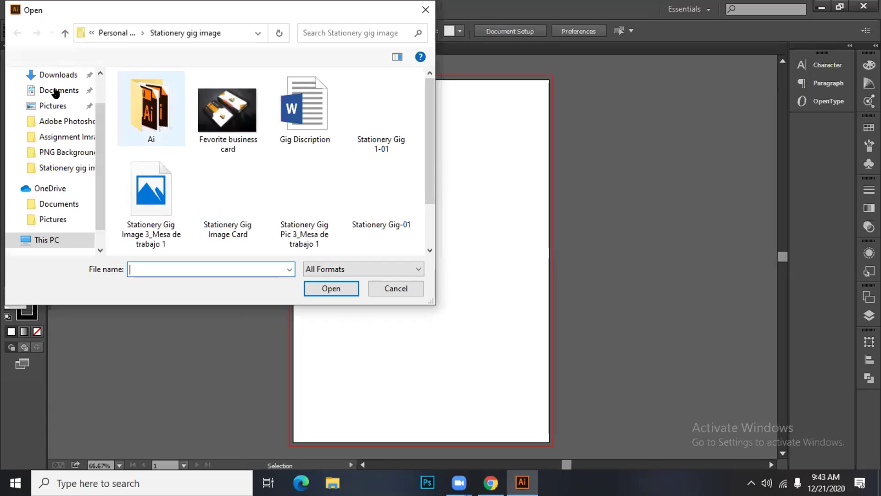
scroll(67, 89, up, 1)
click(55, 100)
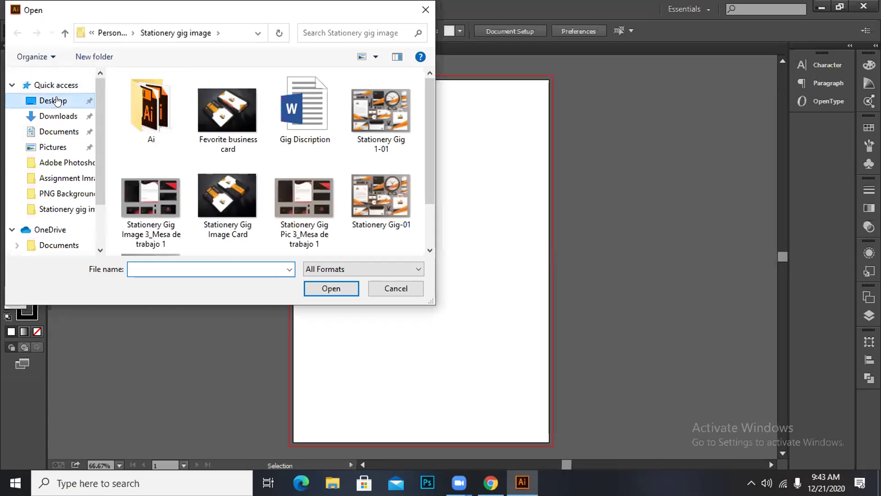
click(313, 142)
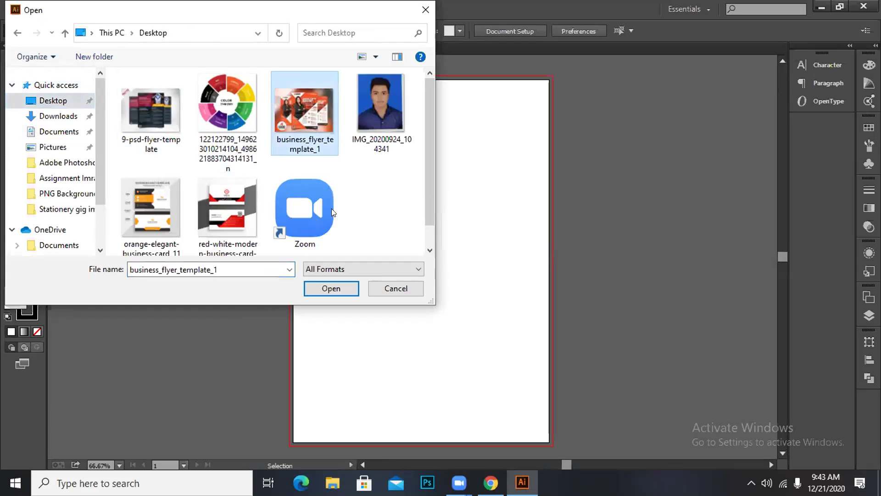
click(335, 294)
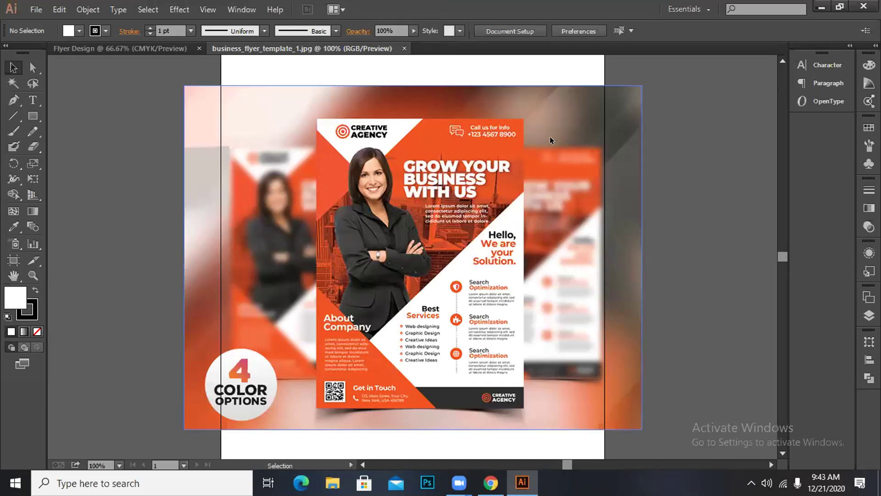
Step: Scale the reference flyer image down around its centre so it fits within the artboard, and deselect it
click(642, 111)
drag(642, 87, 555, 150)
click(733, 201)
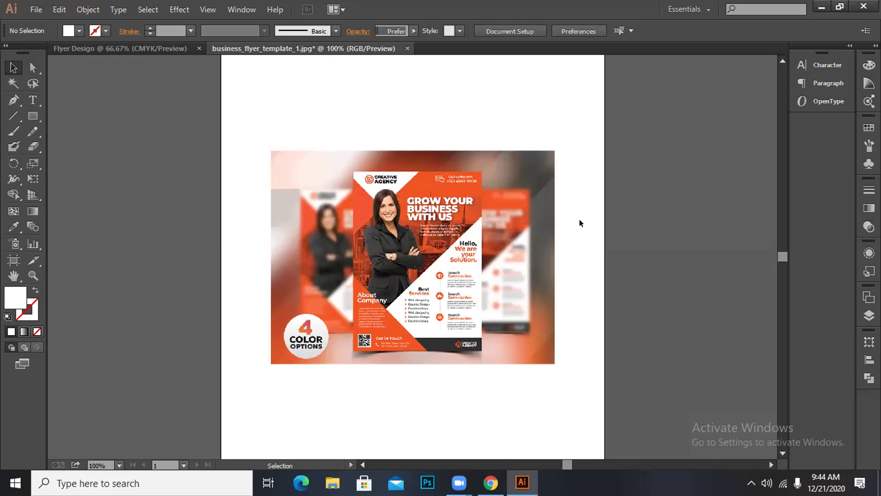
Step: In the Flyer Design document, draw a thin rectangle along the page's lower edge, spanning the full bleed width
click(91, 48)
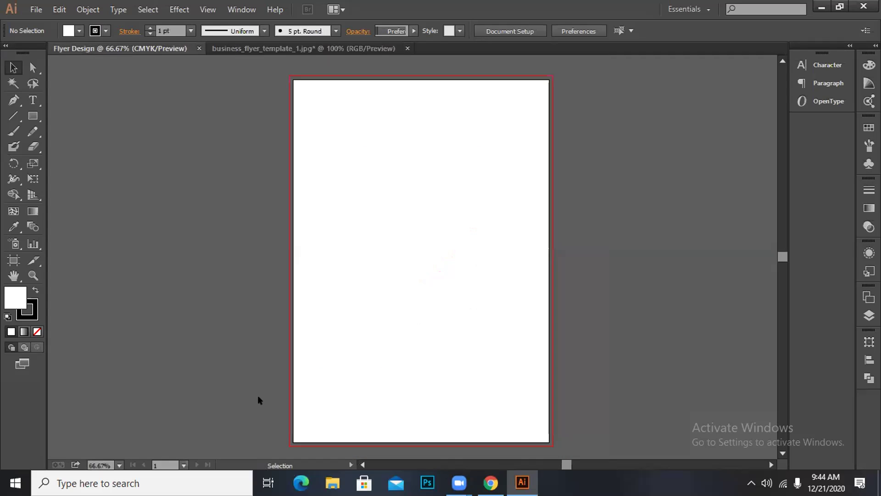
scroll(254, 396, down, 2)
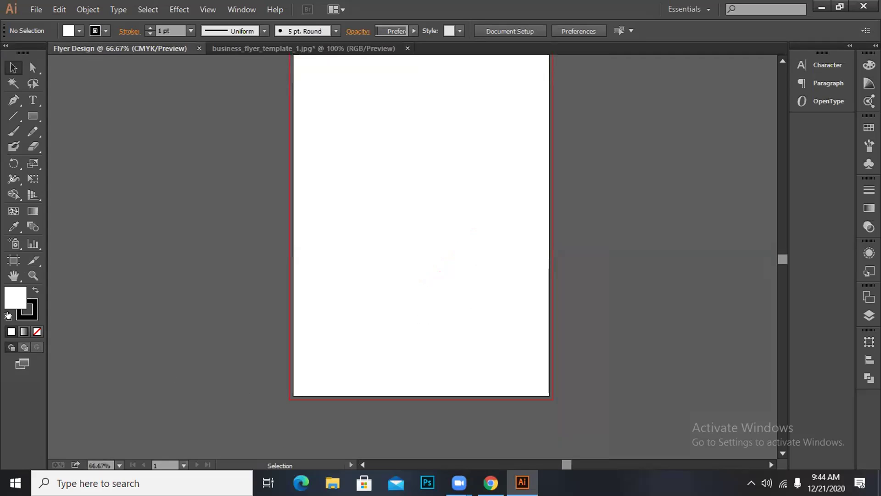
click(34, 117)
drag(35, 118, 88, 118)
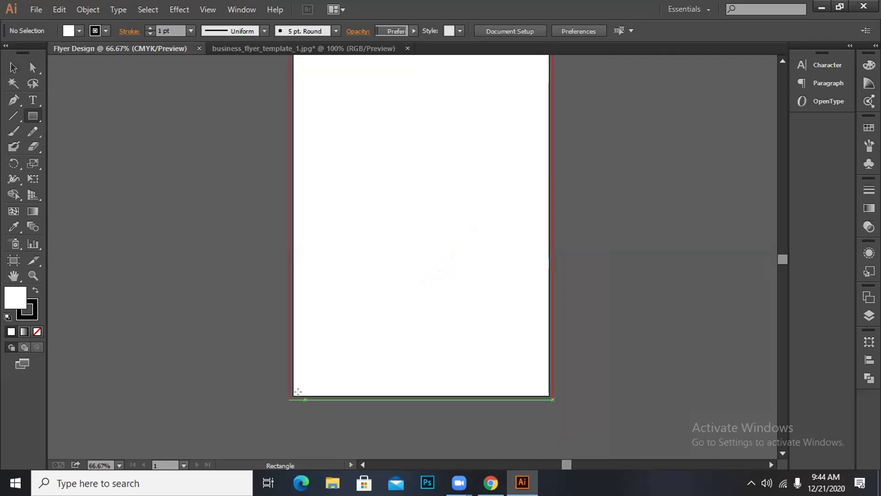
drag(284, 397, 552, 369)
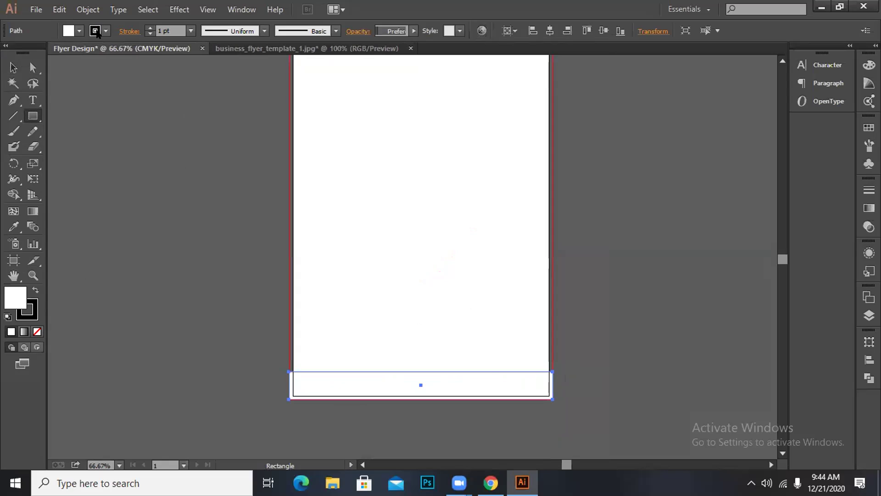
Step: Fill the thin rectangle at the page's lower edge with the dark blue swatch
click(79, 31)
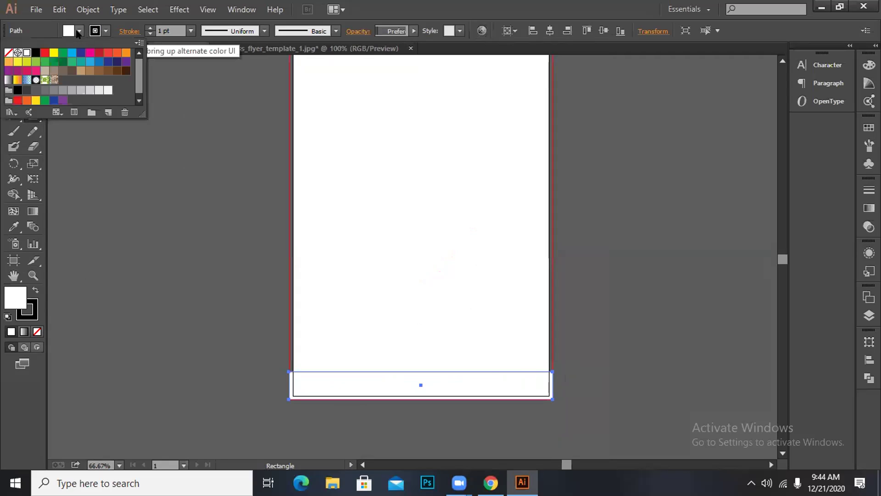
click(117, 61)
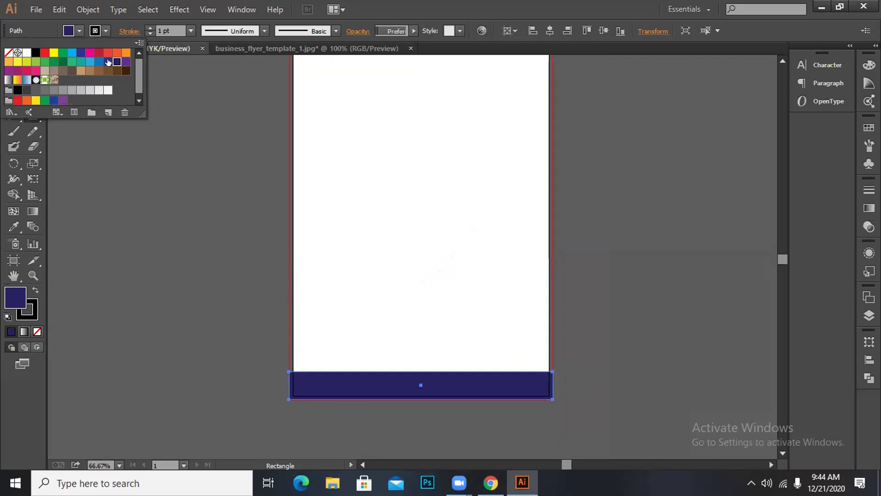
click(107, 61)
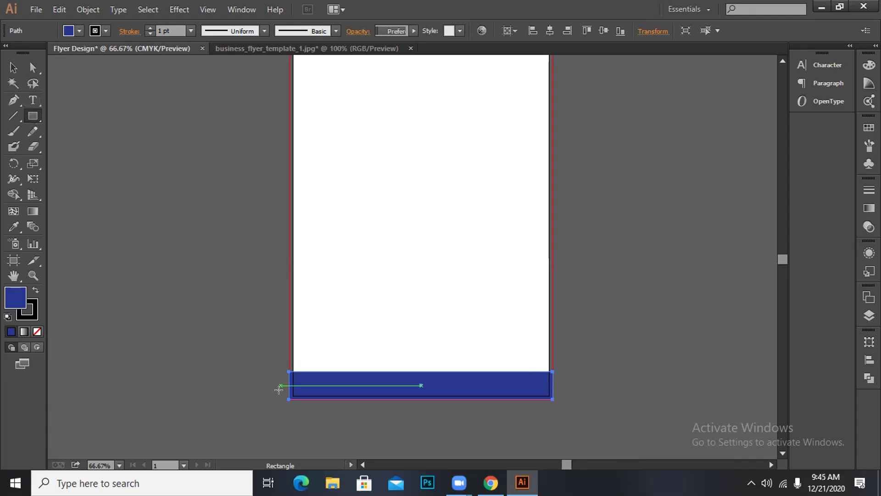
Step: Draw a blue square about 3.9 in wide at the page's lower-left bleed corner and delete its upper-right anchor point to form a triangle
drag(289, 398, 406, 278)
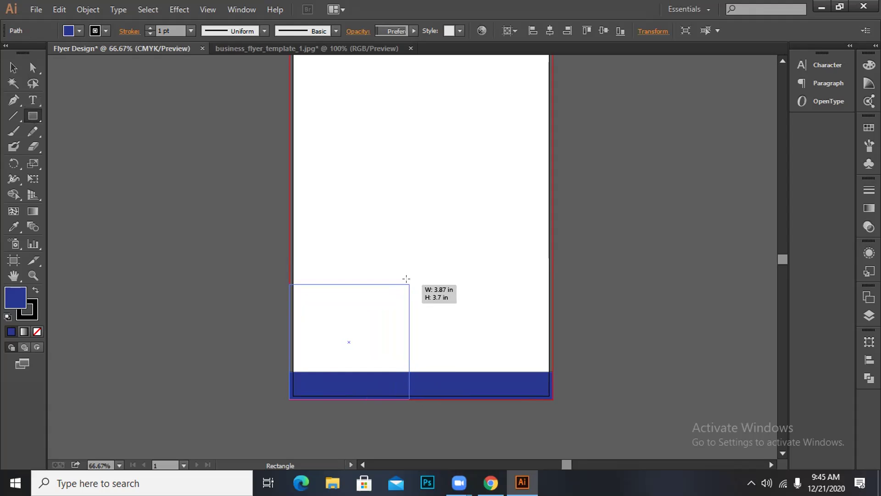
drag(406, 275, 409, 277)
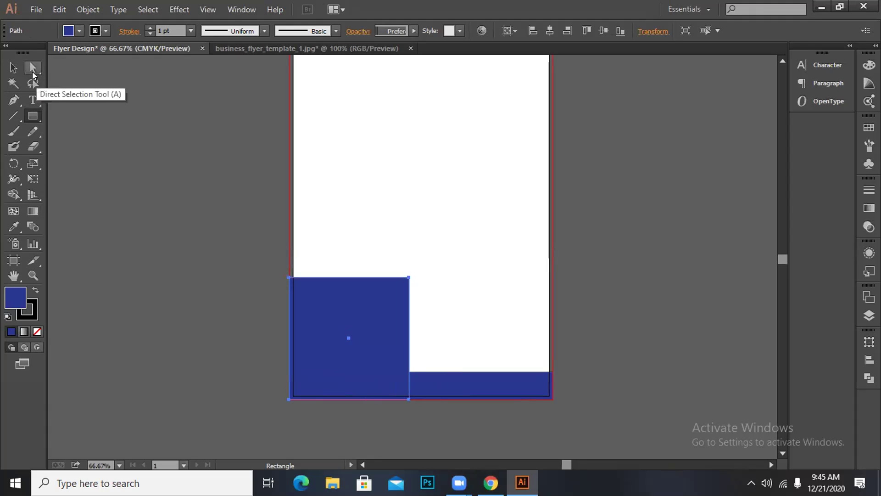
click(33, 73)
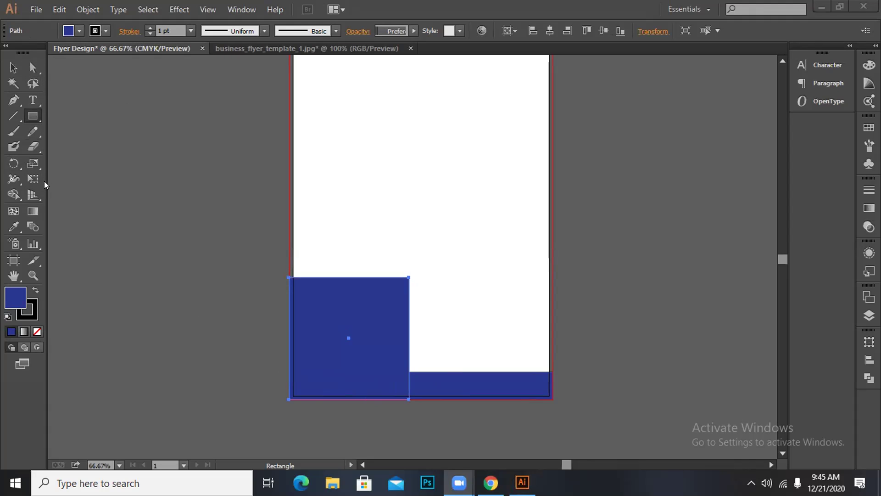
click(14, 100)
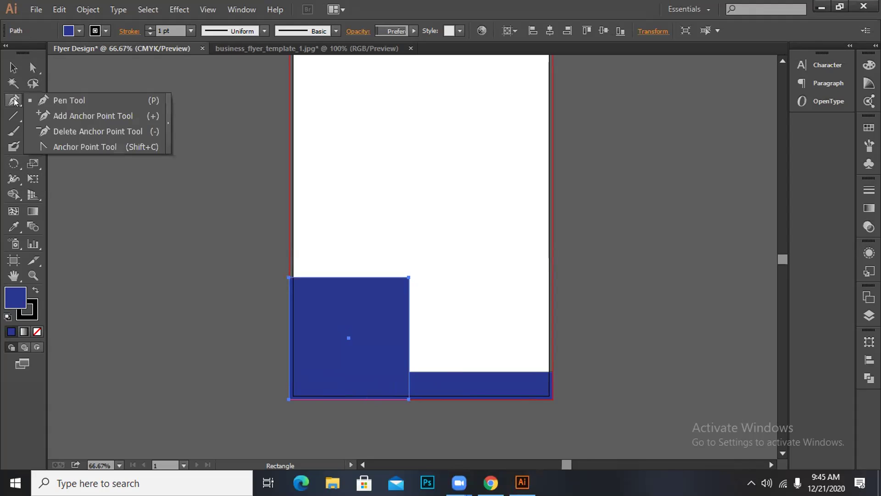
click(62, 106)
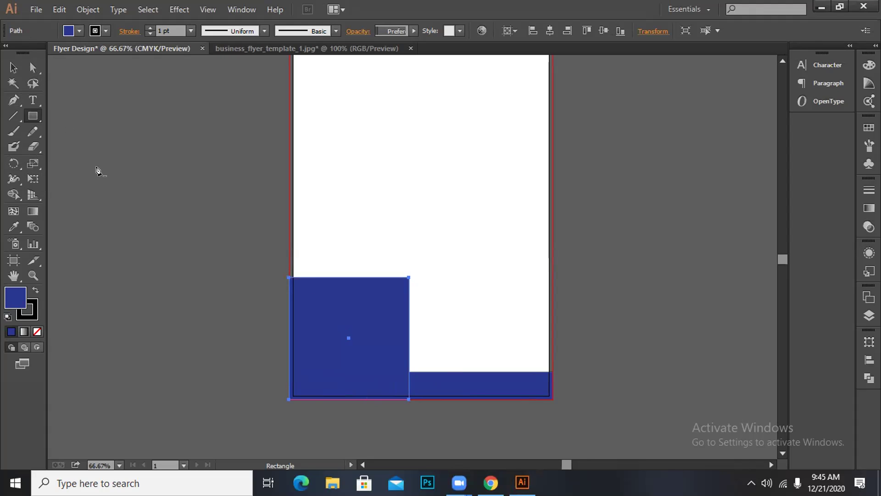
click(406, 278)
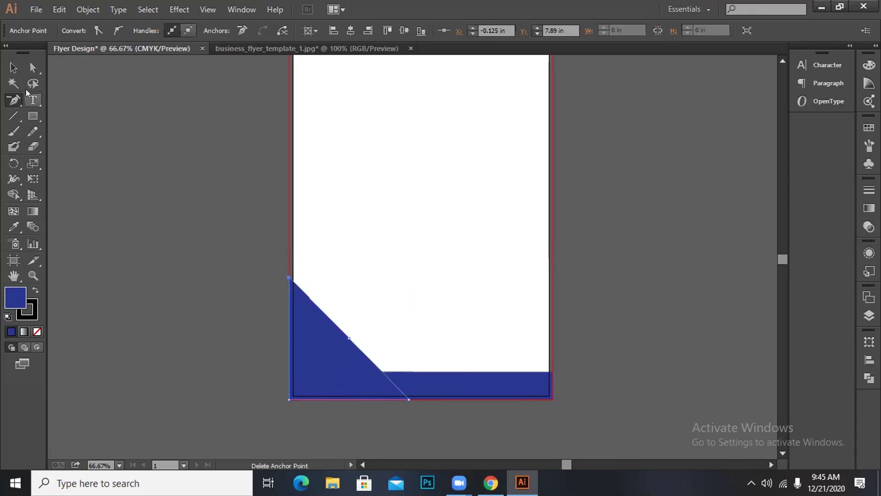
click(14, 68)
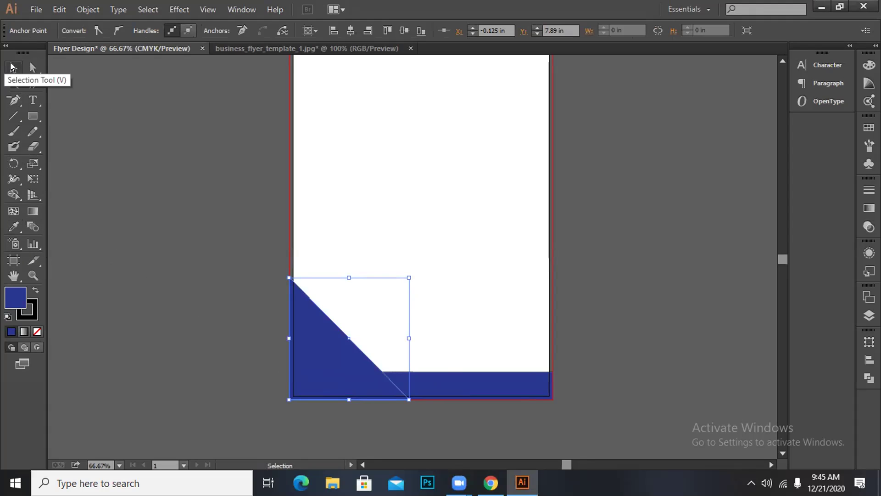
Step: Remove the stroke from the blue triangle at the page's lower-left corner
click(263, 234)
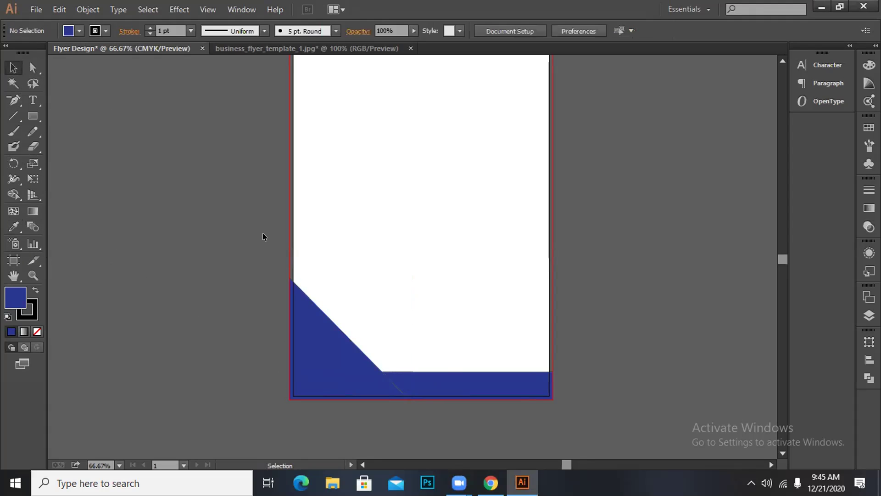
click(372, 388)
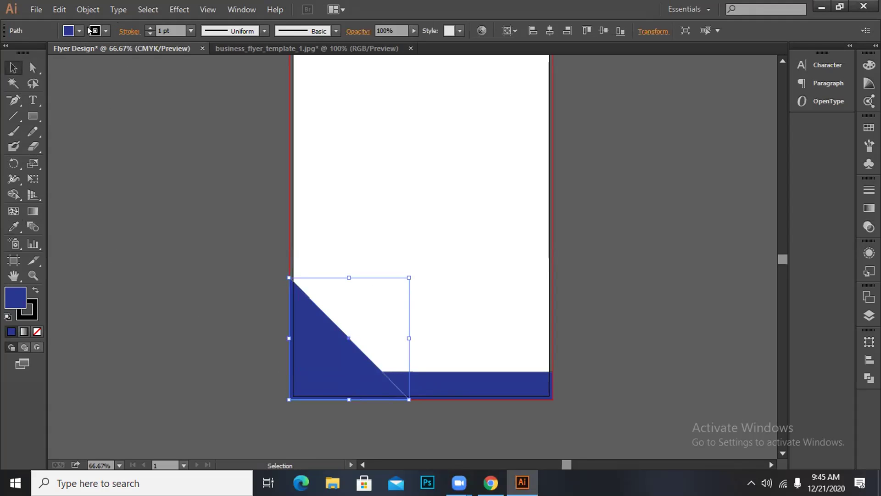
click(106, 30)
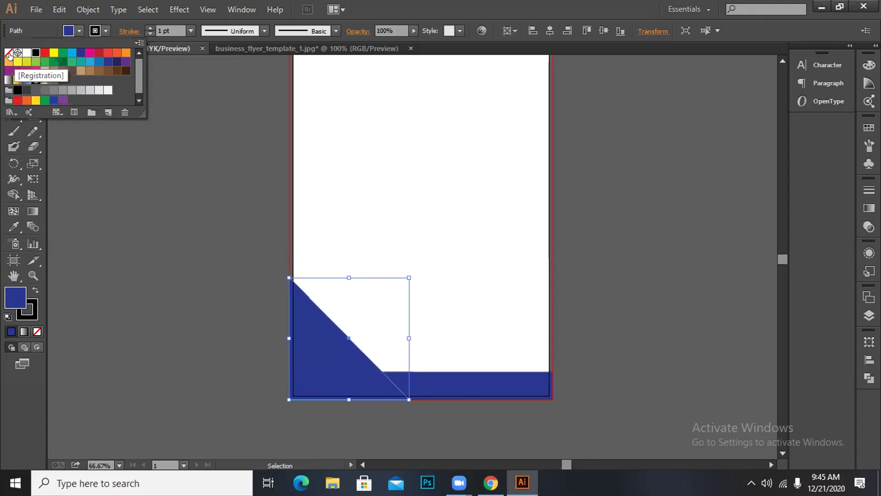
click(9, 53)
click(229, 348)
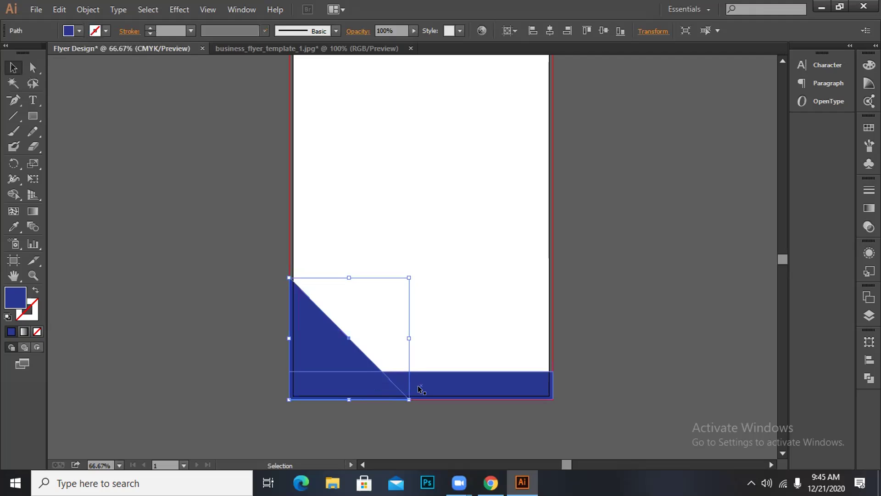
Step: Remove the stroke from the blue strip along the page's lower edge
click(460, 388)
click(98, 29)
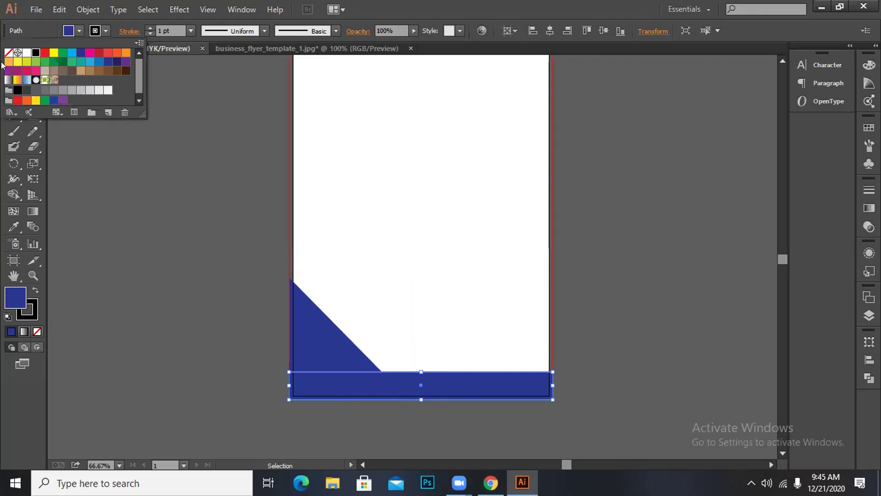
click(8, 53)
click(86, 197)
click(249, 344)
Step: Fill the lower-left corner triangle with the red-orange swatch and deselect it
click(311, 335)
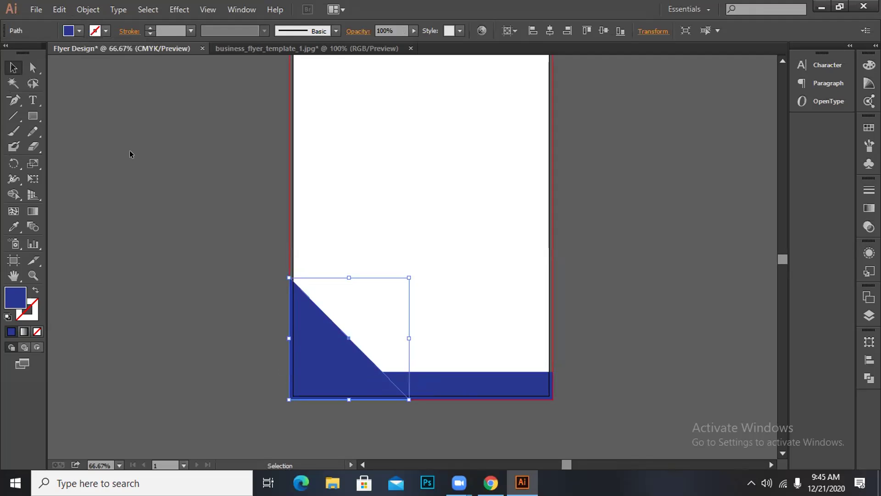
click(77, 31)
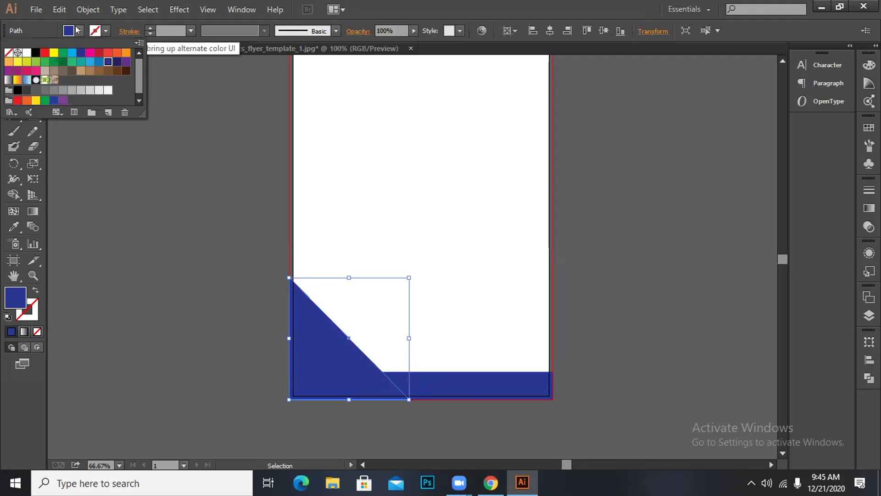
click(113, 55)
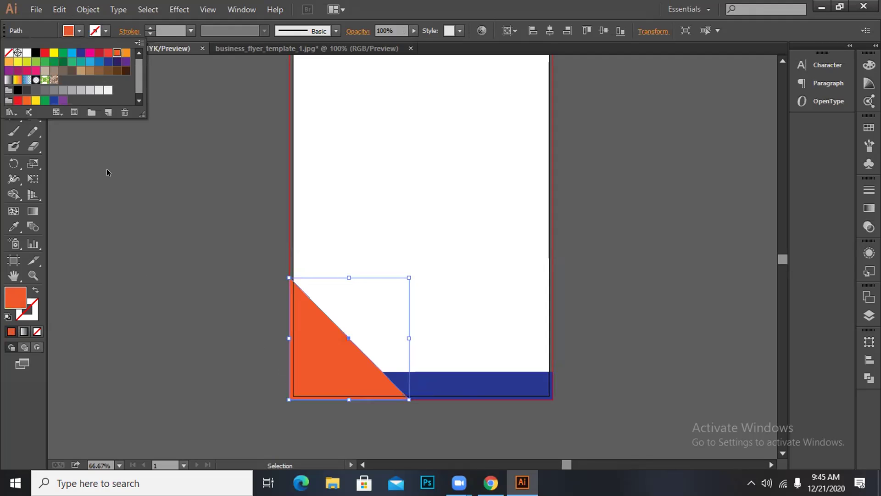
scroll(115, 167, down, 1)
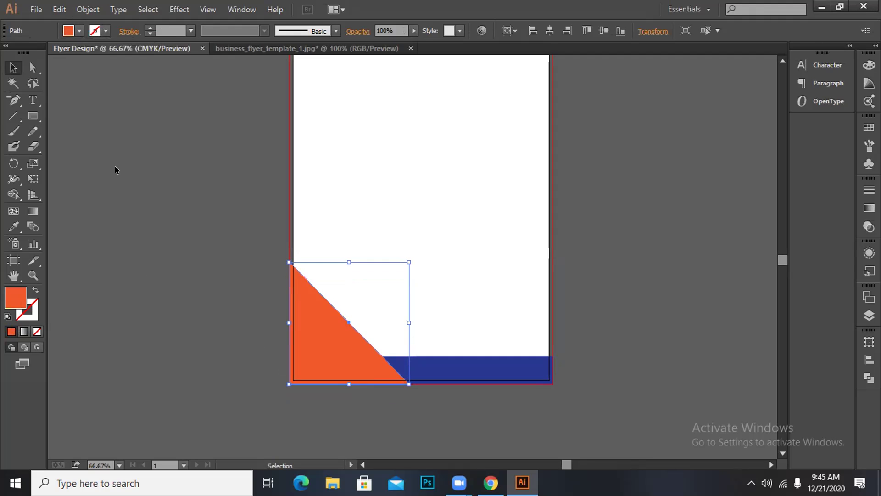
scroll(116, 180, up, 2)
click(126, 189)
scroll(127, 189, up, 1)
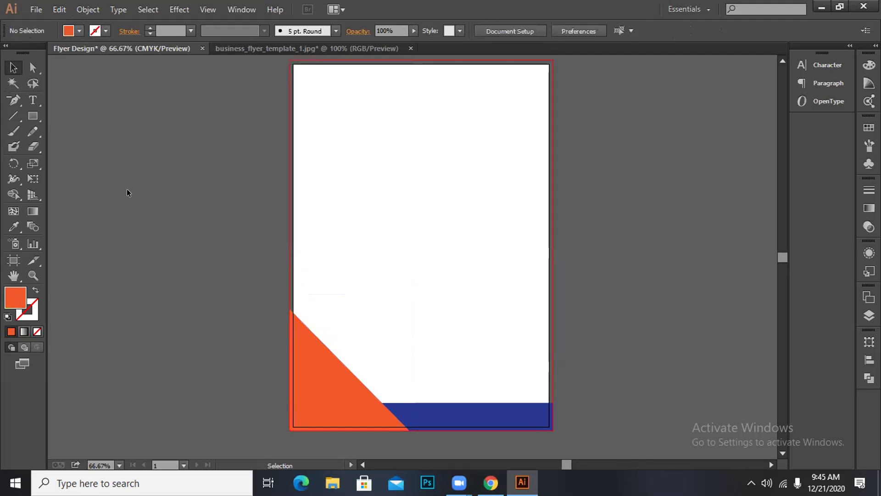
scroll(127, 189, down, 1)
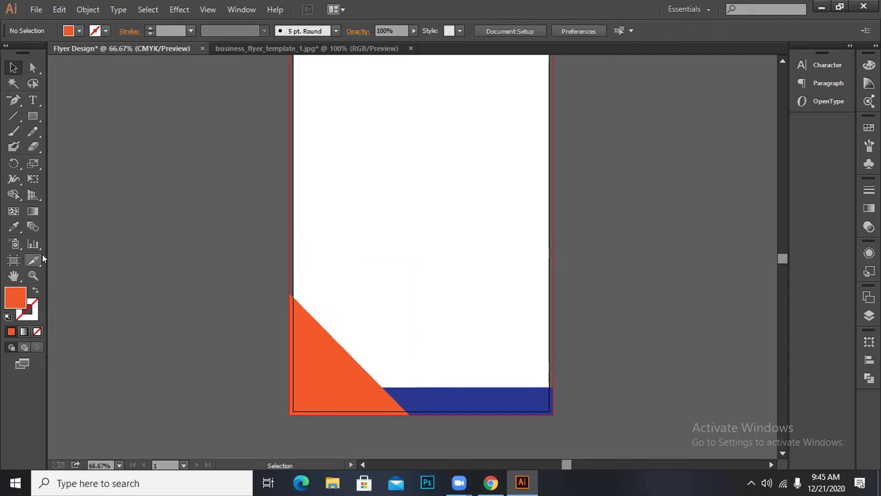
click(35, 117)
drag(34, 117, 89, 118)
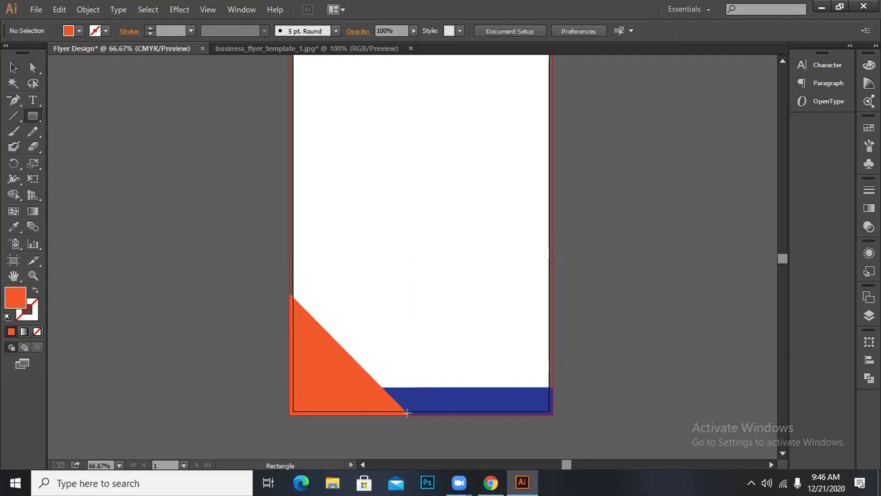
drag(408, 410, 551, 163)
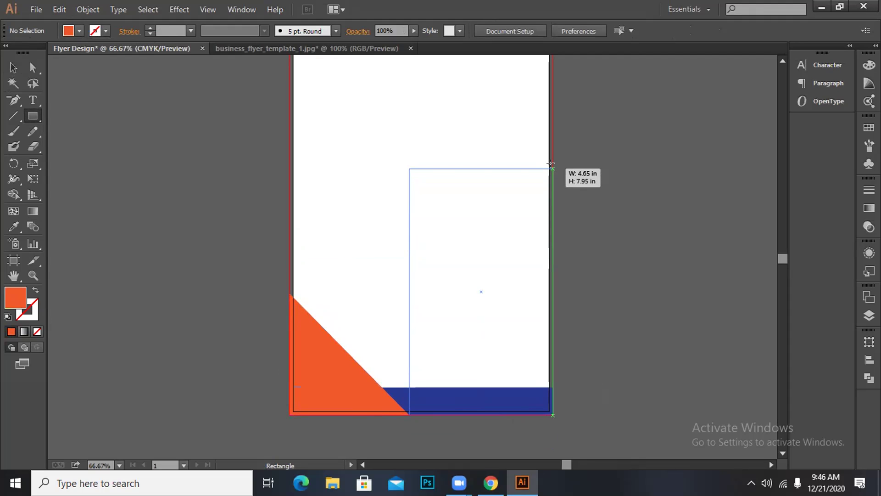
drag(550, 164, 550, 164)
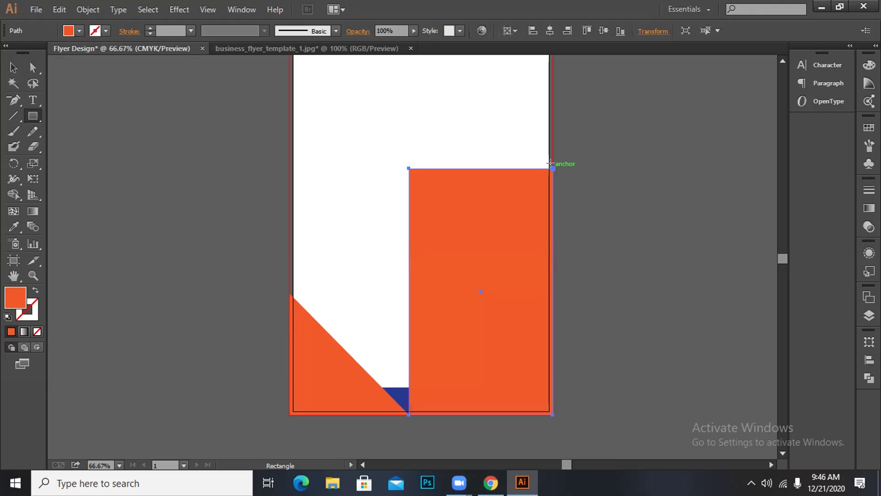
key(Delete)
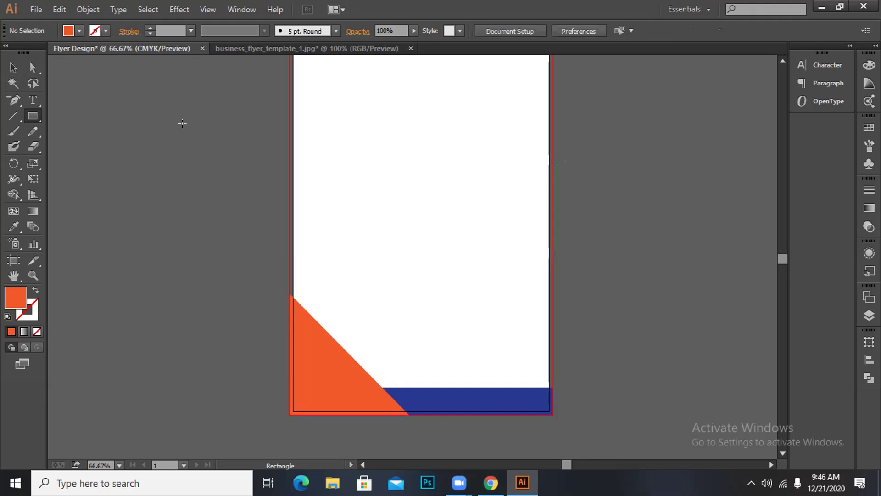
Step: Draw a closed Pen tool triangle through both lower bleed corners and a point about 9 in up the right bleed edge
key(ctrl+Tab)
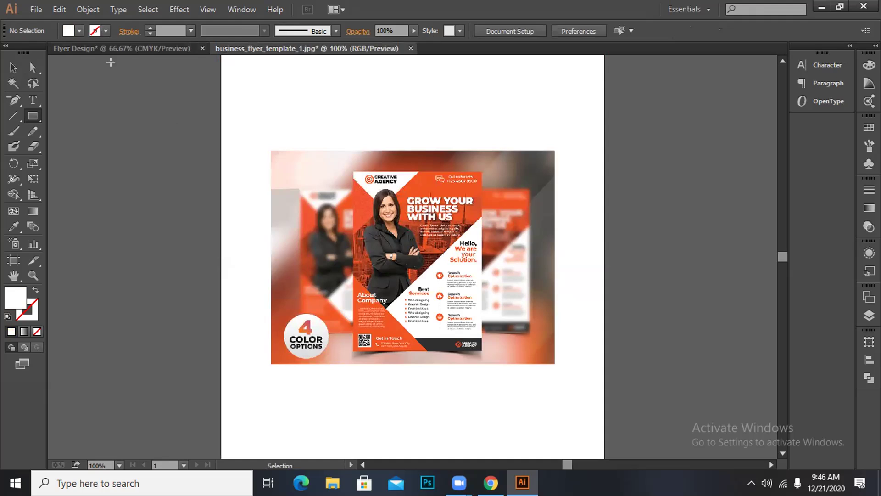
click(129, 48)
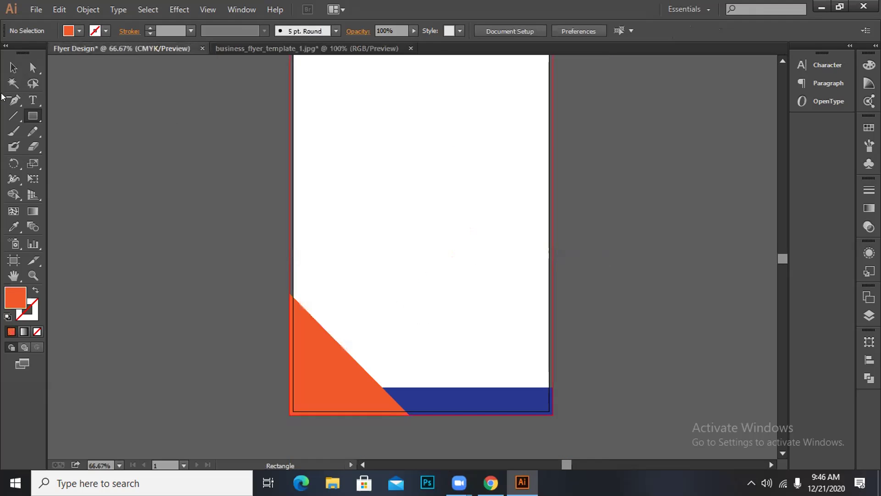
drag(14, 100, 65, 102)
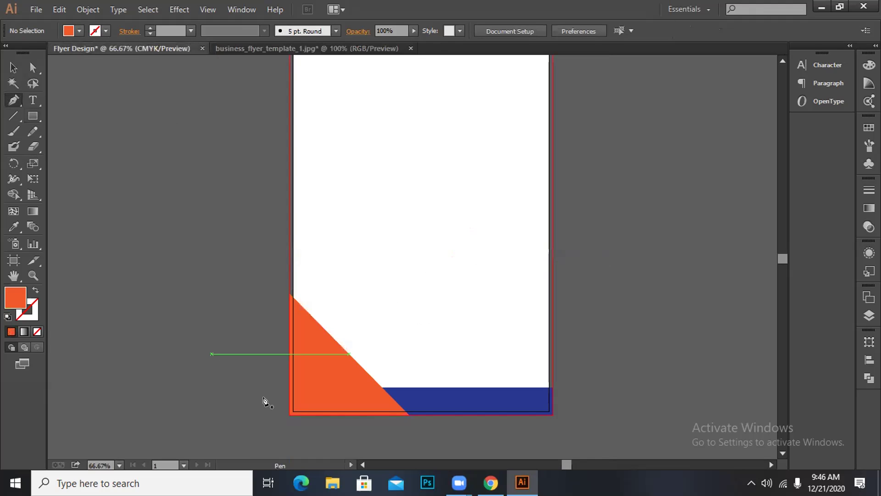
click(289, 415)
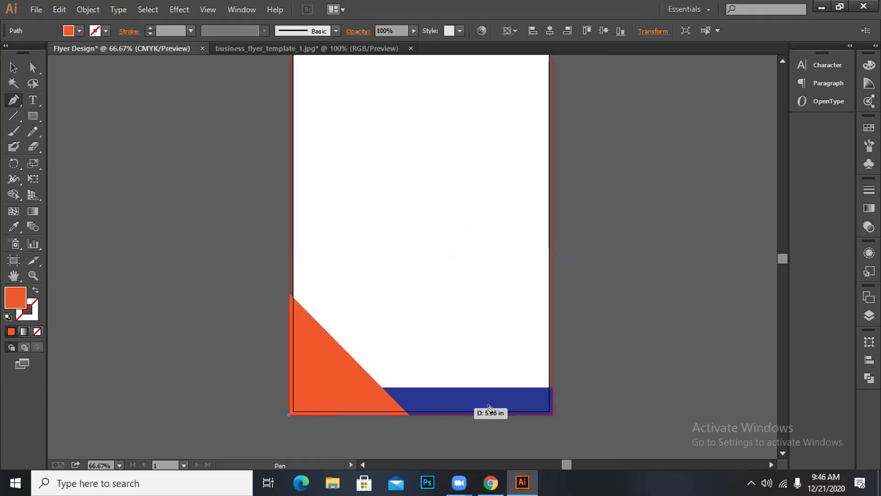
click(552, 415)
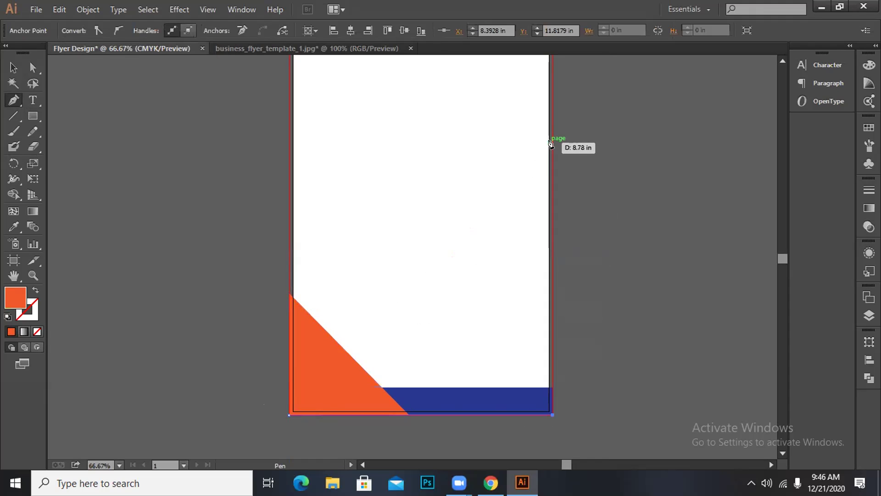
scroll(549, 150, down, 1)
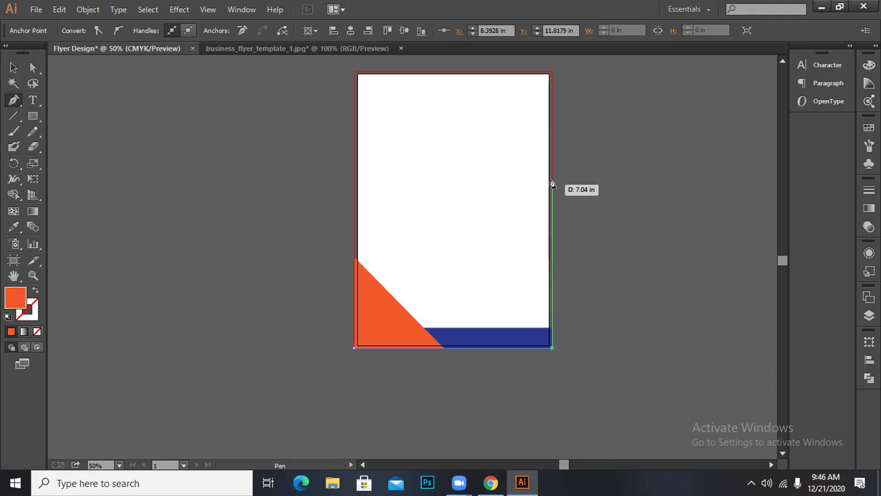
click(551, 140)
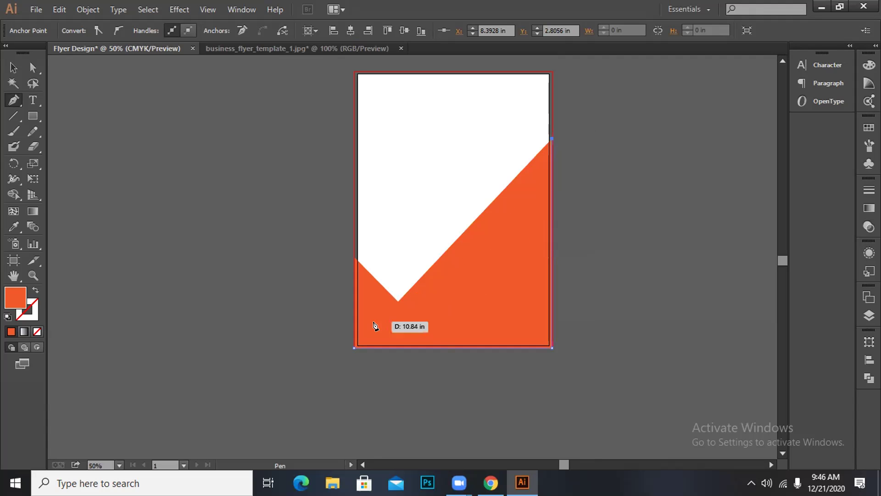
click(355, 348)
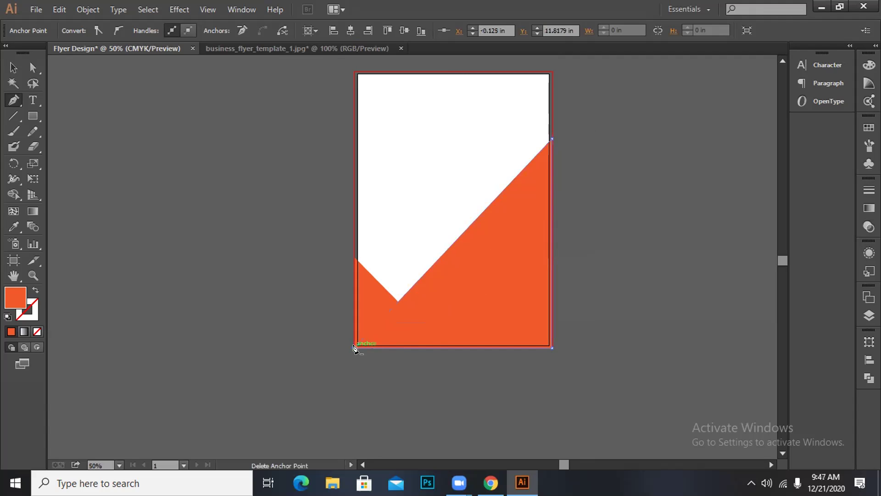
Step: Fill the large triangle with the lighter orange swatch
click(13, 68)
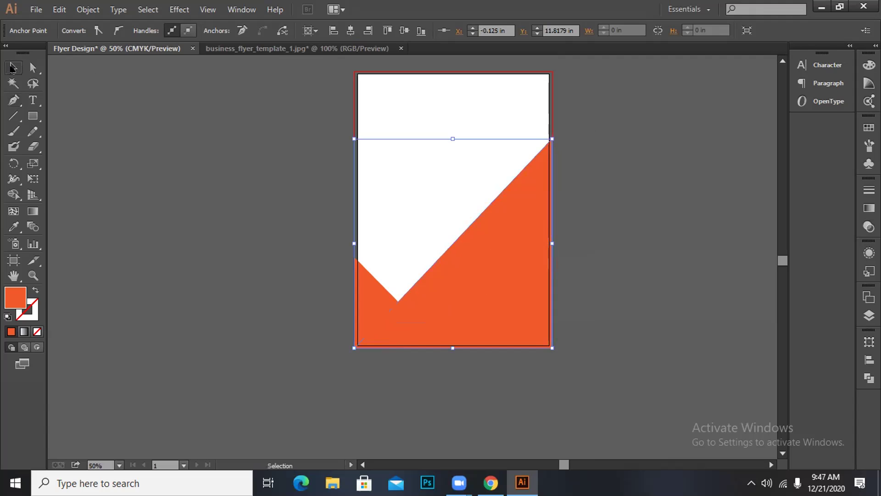
click(498, 253)
click(79, 31)
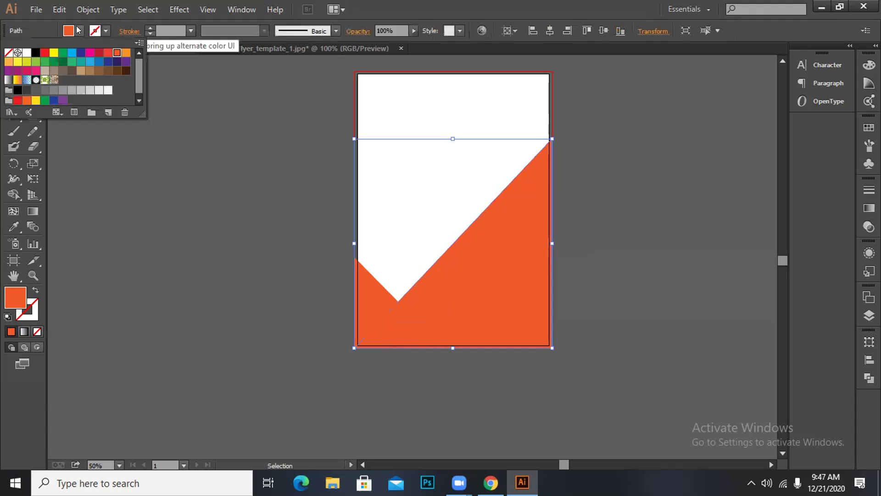
click(124, 53)
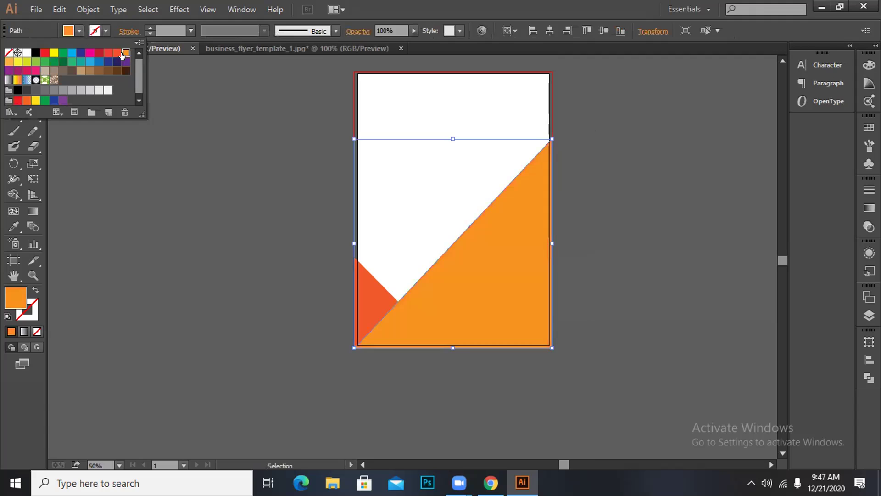
click(167, 179)
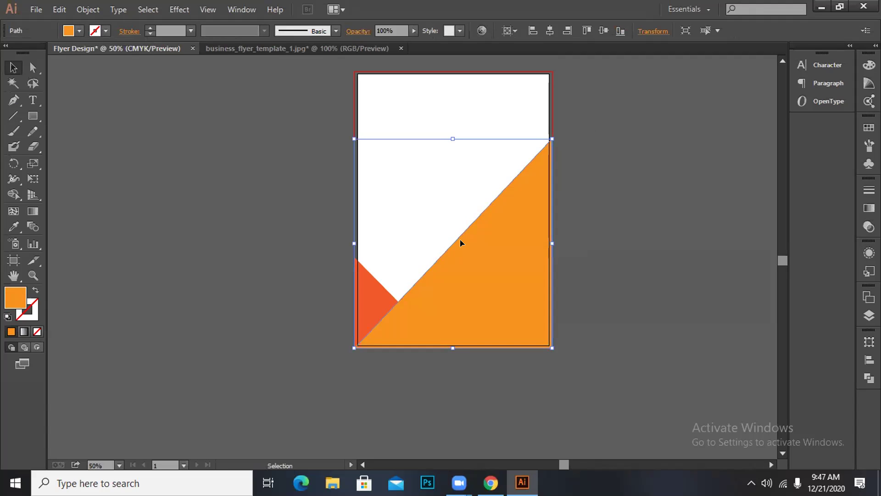
Step: Send the large orange triangle backward one level, behind the red-orange corner triangle, and deselect it
right_click(487, 243)
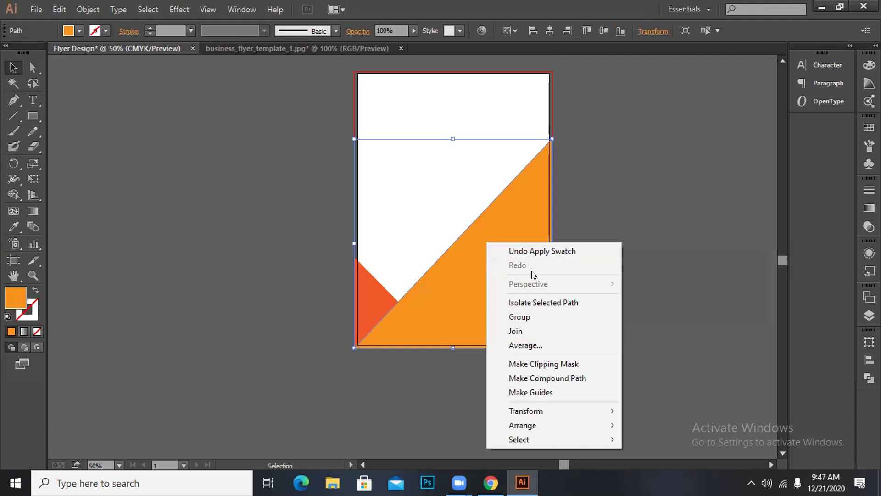
mouse_move(564, 425)
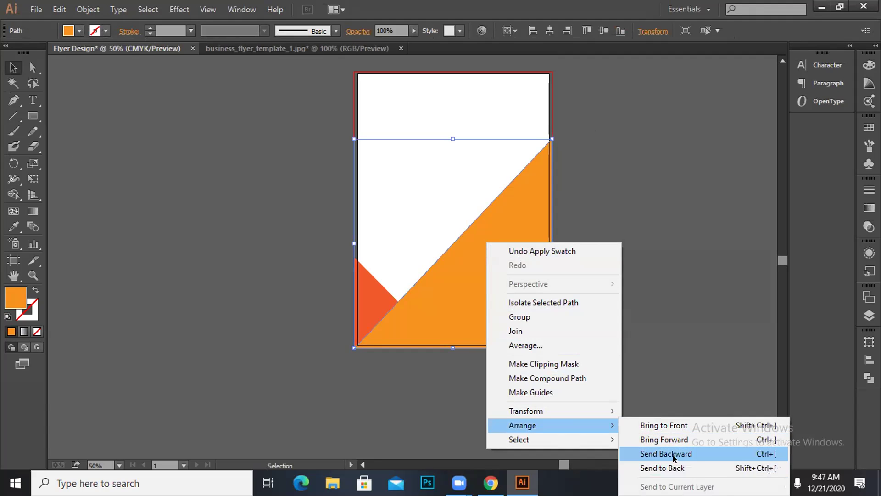
click(674, 456)
click(686, 407)
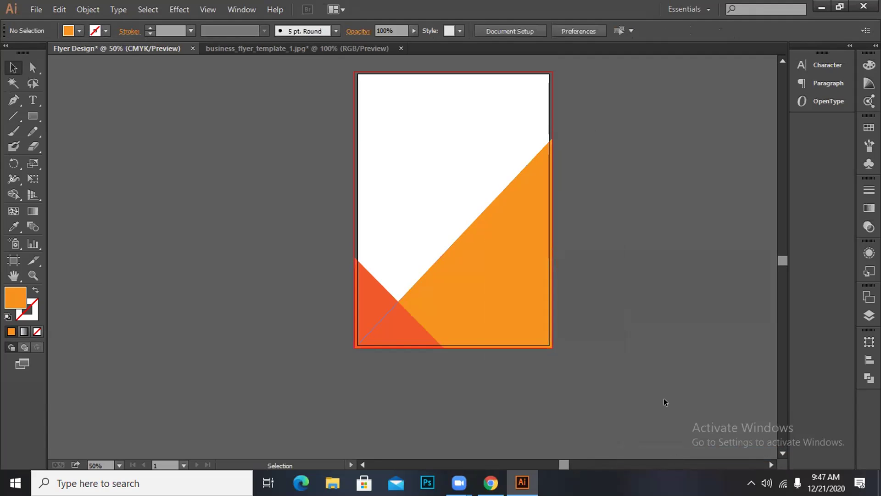
Step: Compare the Flyer Design layout with the reference image in business_flyer_template_1.jpg
click(259, 49)
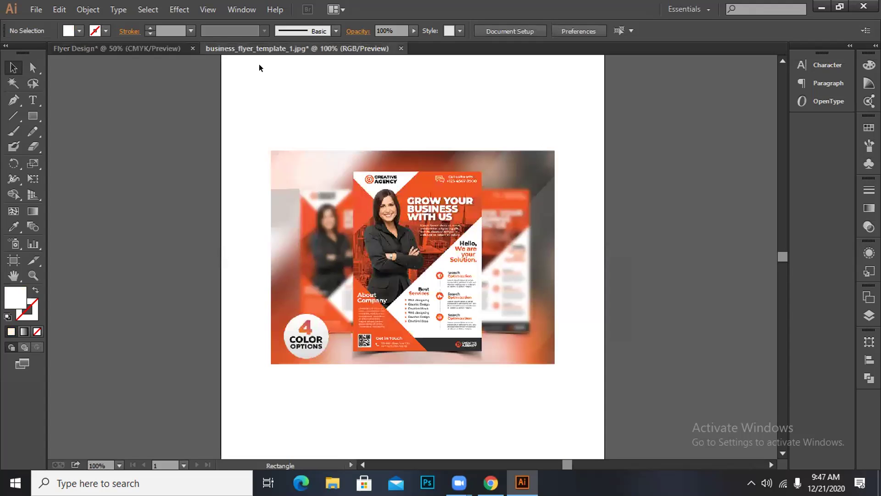
click(128, 45)
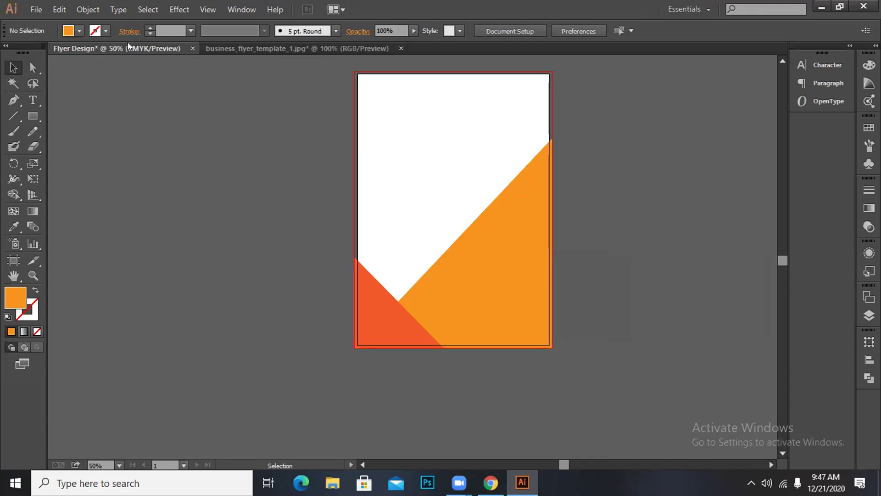
key(ctrl+Tab)
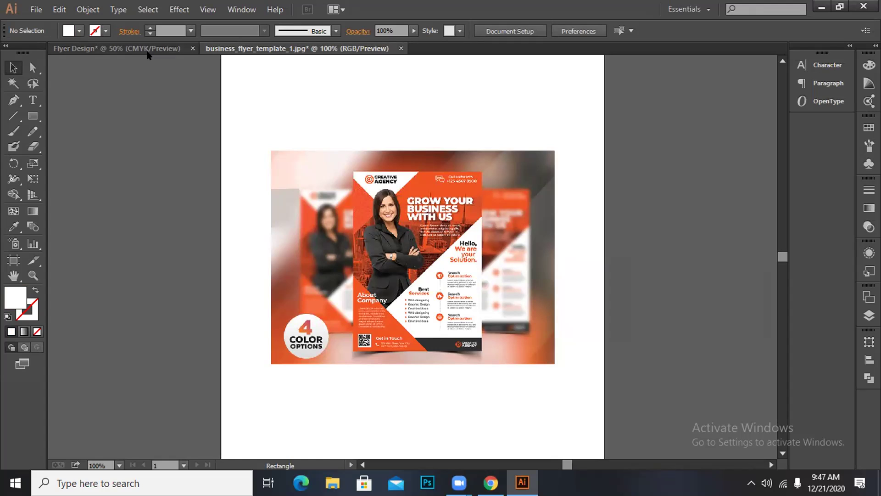
click(146, 48)
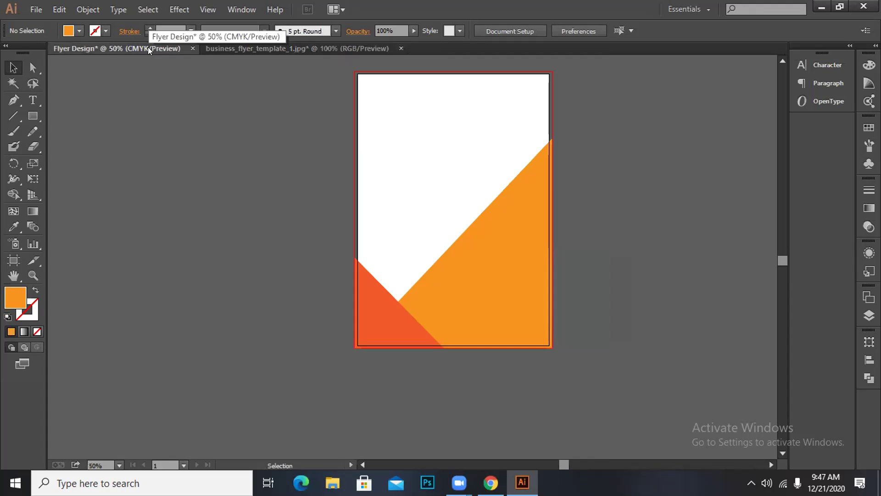
key(ctrl+Tab)
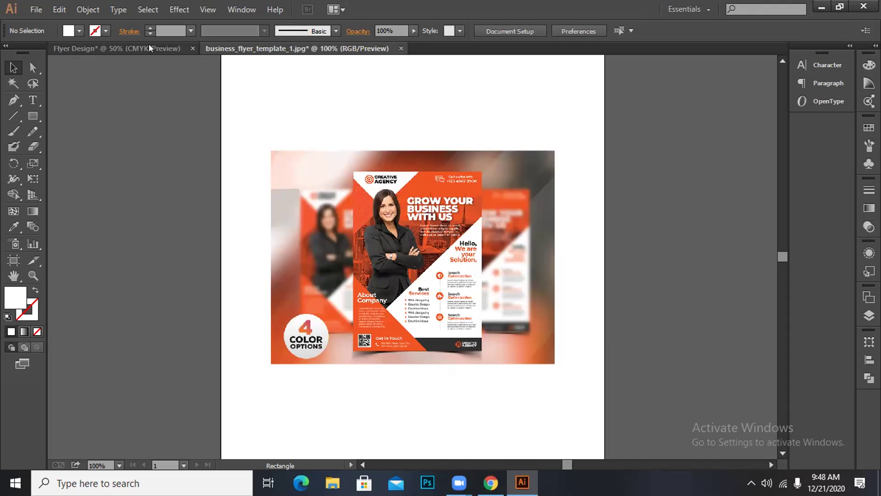
click(148, 48)
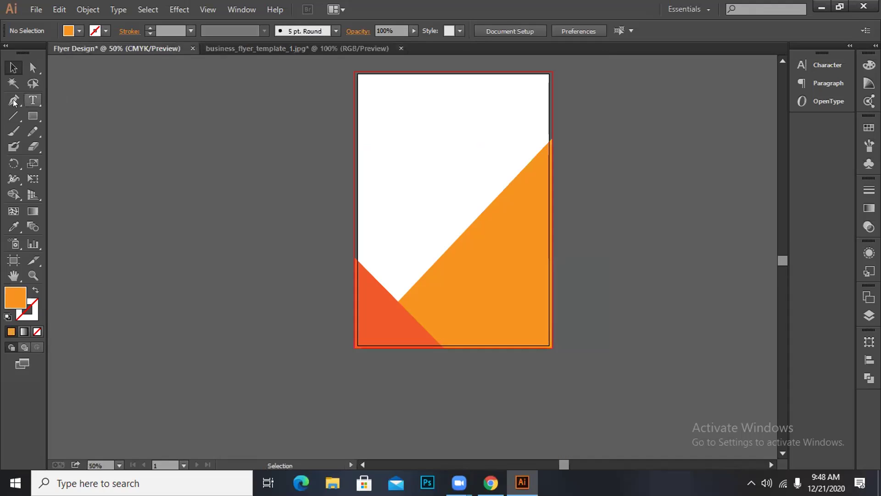
key(p)
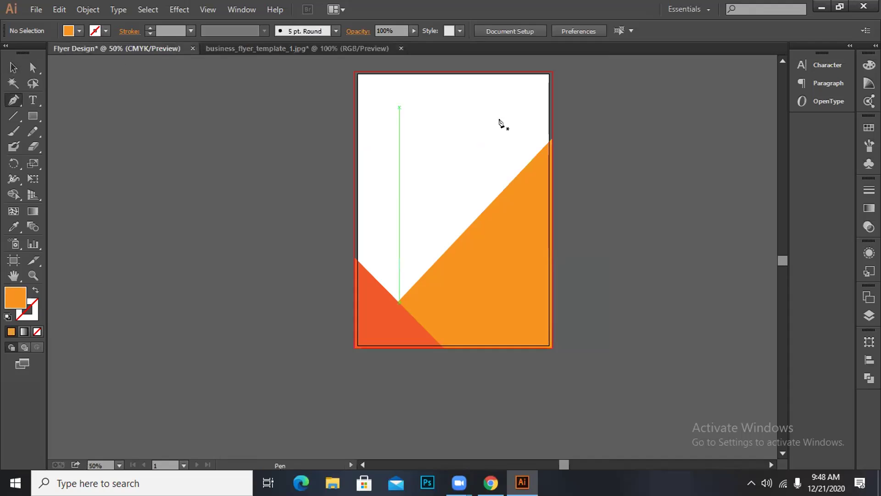
click(551, 139)
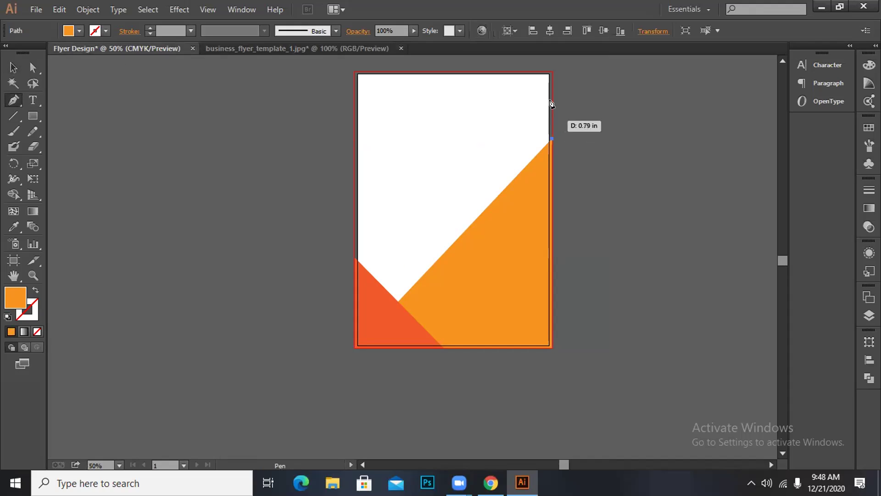
click(552, 72)
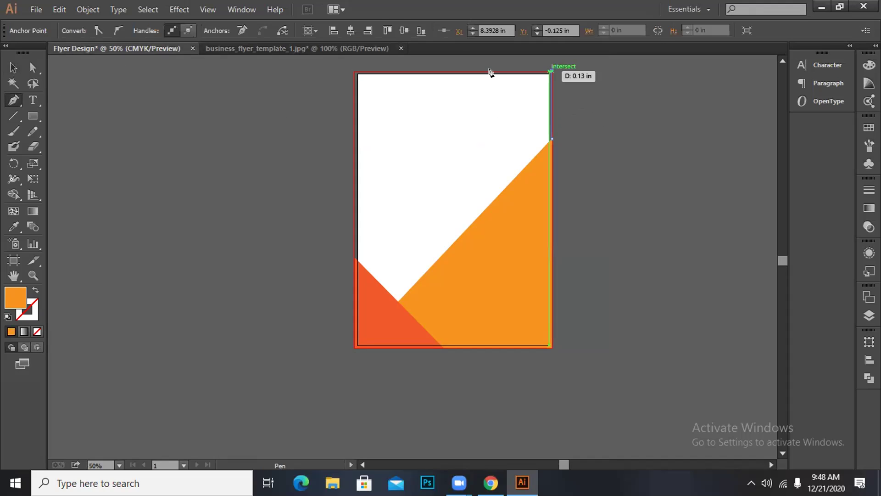
click(443, 71)
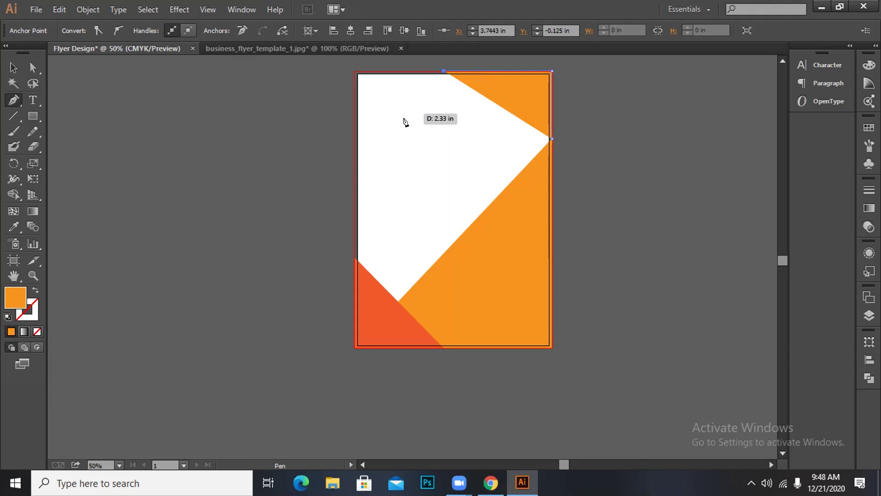
click(355, 210)
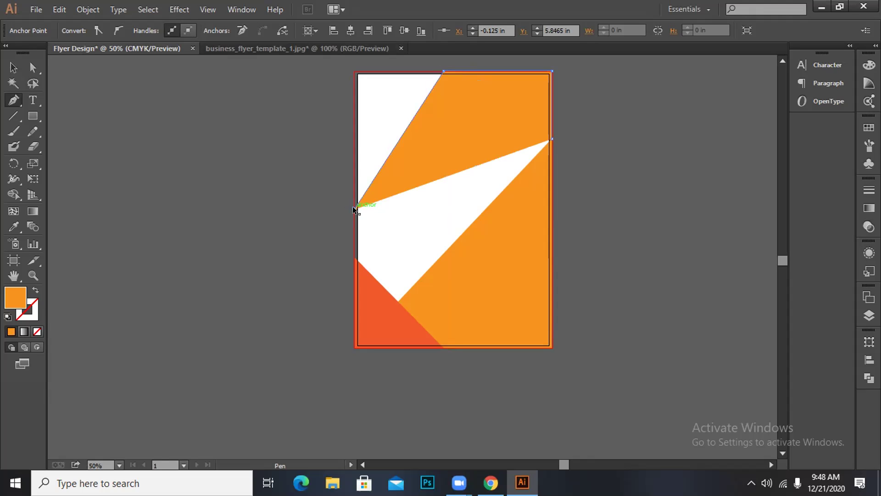
key(ctrl+z)
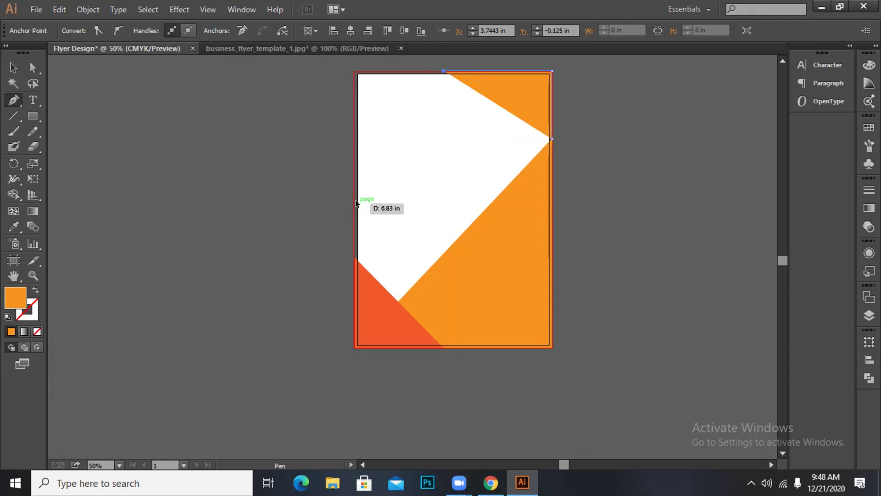
key(ctrl+z)
key(ctrl+z)
key(ctrl+z)
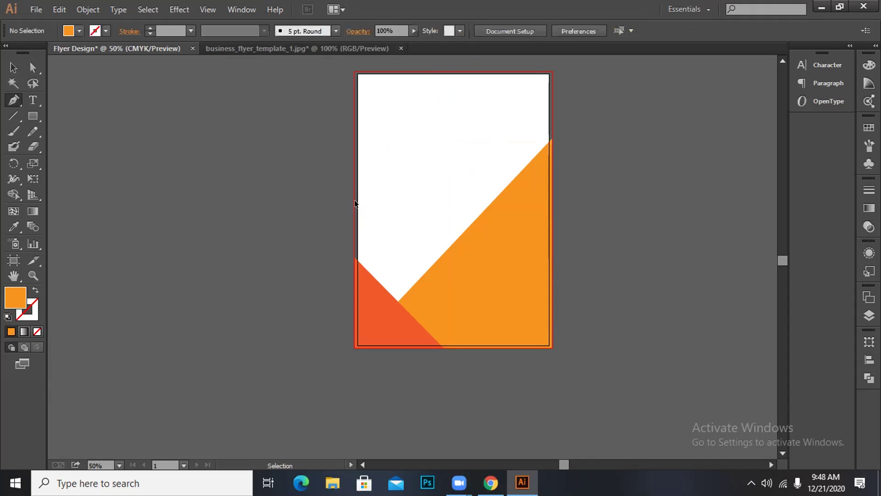
Step: Bring the reference image from business_flyer_template_1.jpg into Flyer Design, place it beside the artboard's right edge, and deselect it
click(265, 49)
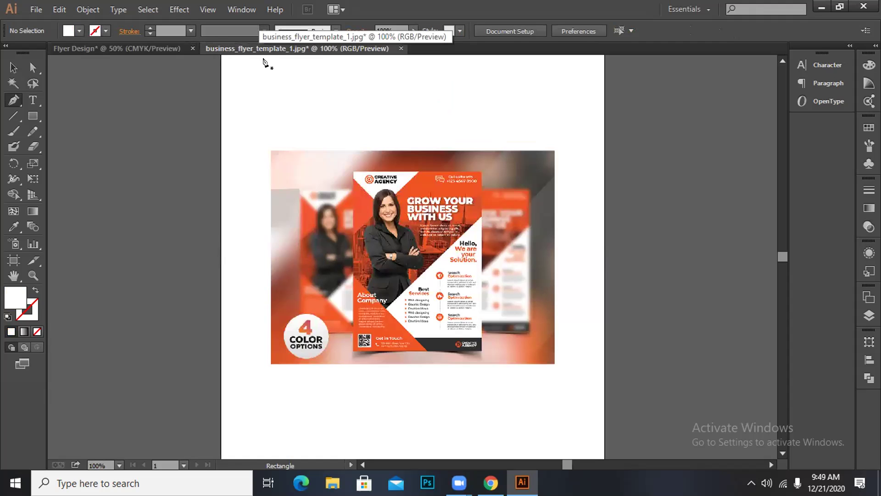
click(264, 62)
click(11, 67)
click(447, 280)
drag(447, 280, 187, 73)
key(ctrl+Tab)
drag(650, 260, 649, 259)
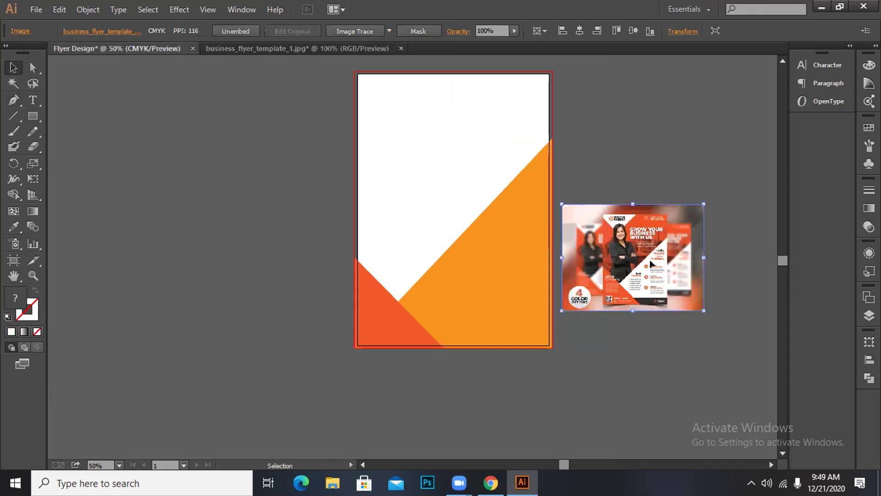
click(10, 68)
click(155, 178)
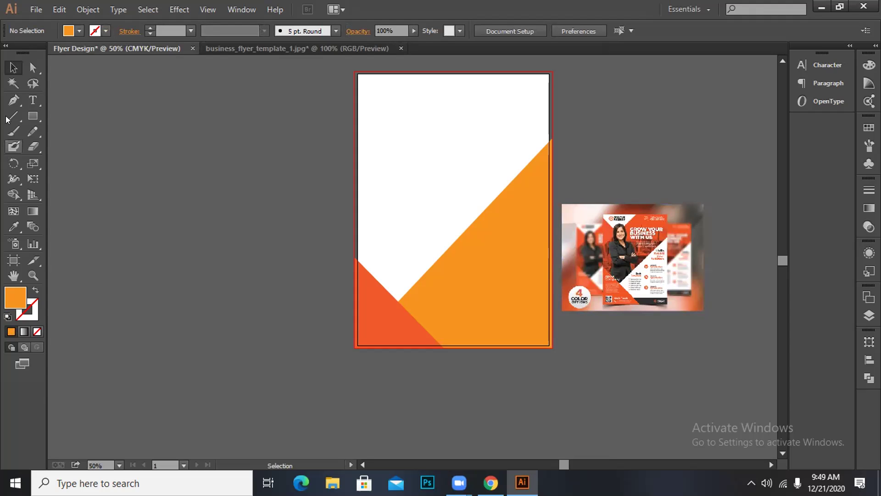
Step: Draw a closed Pen tool shape over the area above the large triangle's diagonal, cutting off the upper-left corner about 3 in down the bleed edge
click(13, 100)
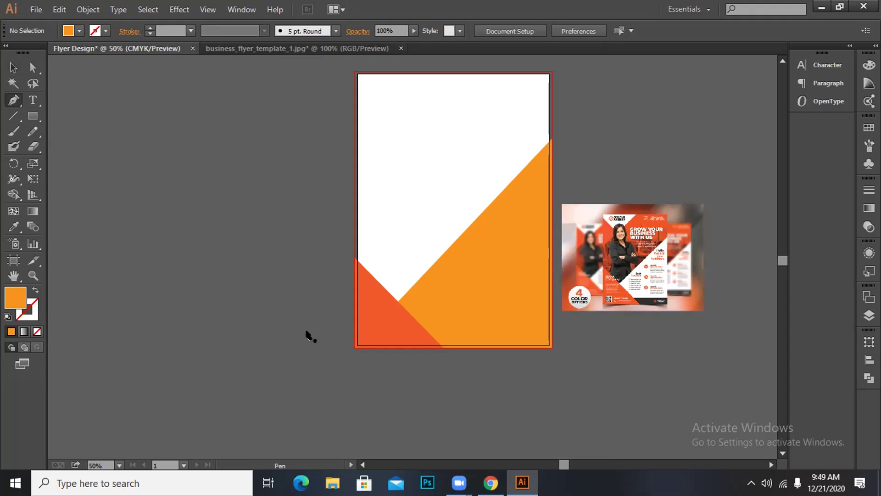
click(354, 348)
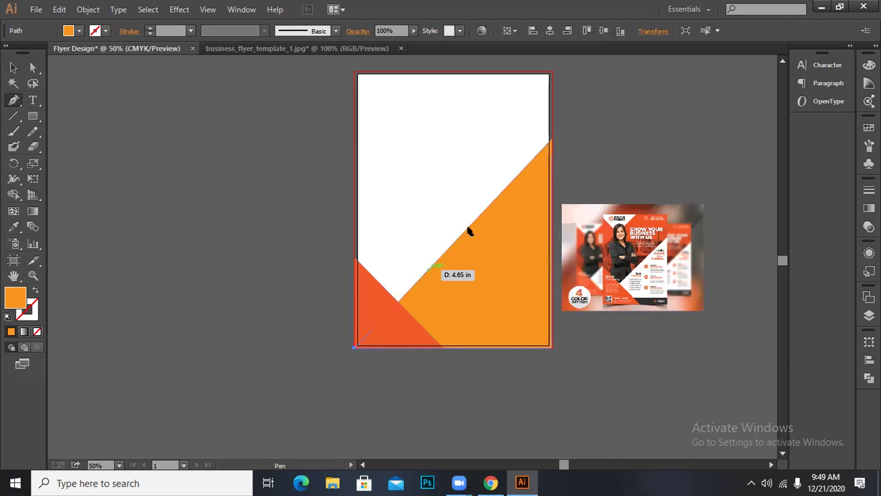
click(552, 141)
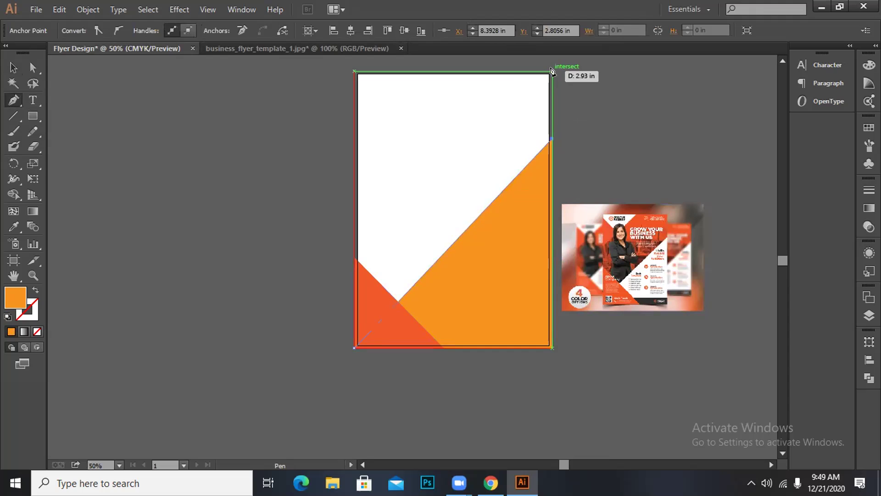
click(552, 70)
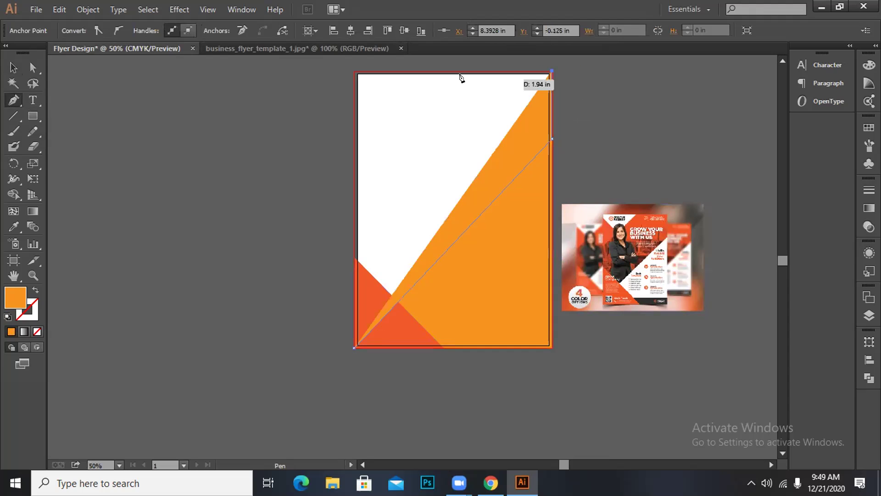
click(436, 72)
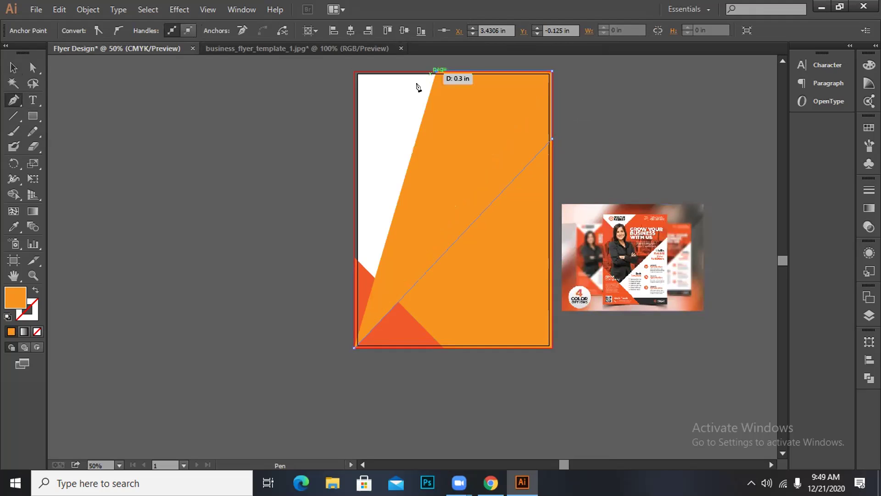
click(355, 140)
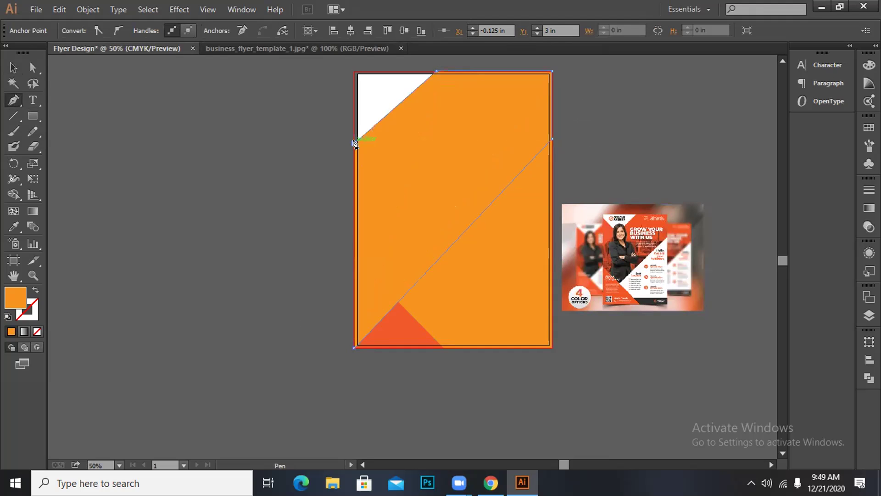
click(353, 347)
click(353, 346)
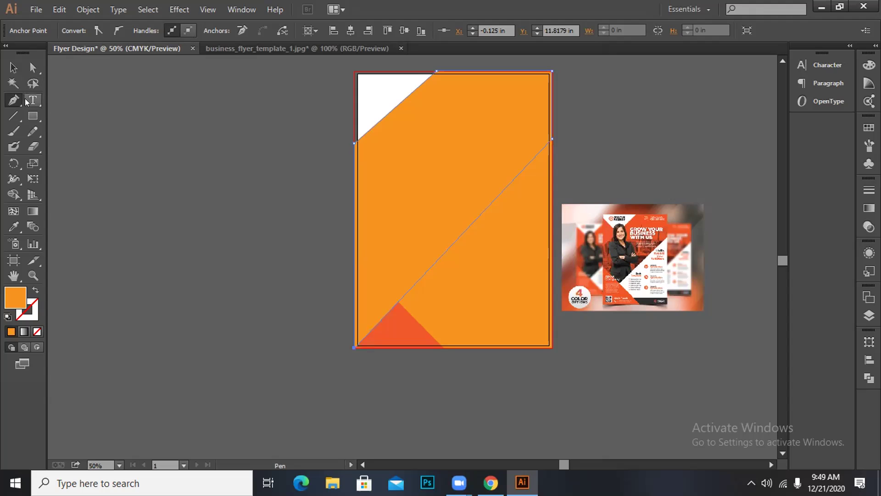
Step: Shift the new shape's upper-left cut inward, setting its anchors on the left bleed edge and on the top bleed at X about 3.9 in
drag(33, 67, 60, 61)
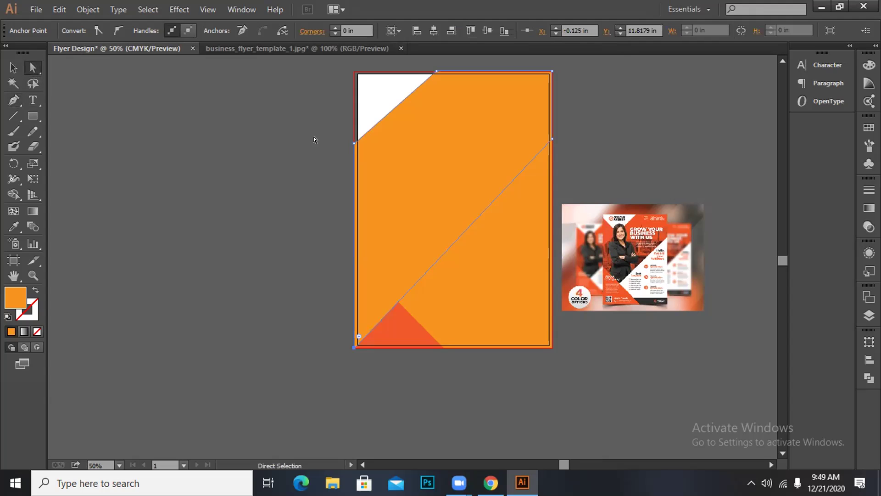
click(355, 140)
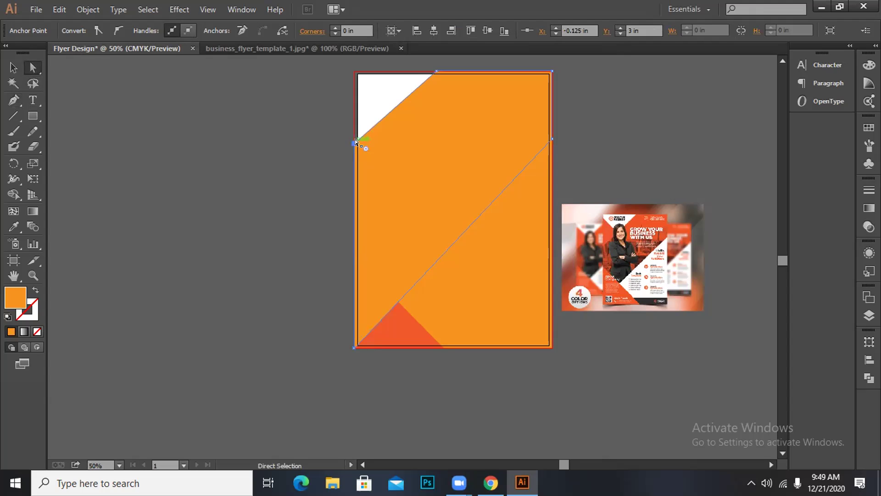
shift+click(435, 70)
mouse_move(397, 105)
mouse_down()
mouse_move(399, 114)
mouse_move(406, 111)
mouse_up()
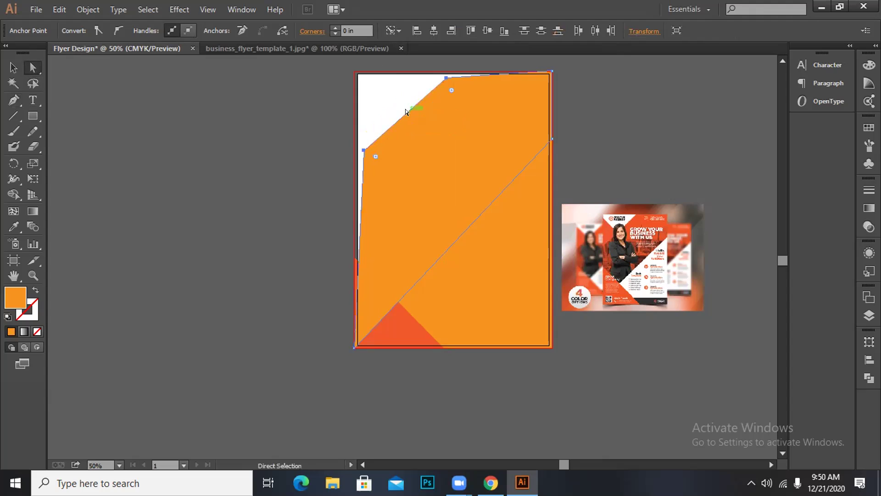
click(363, 148)
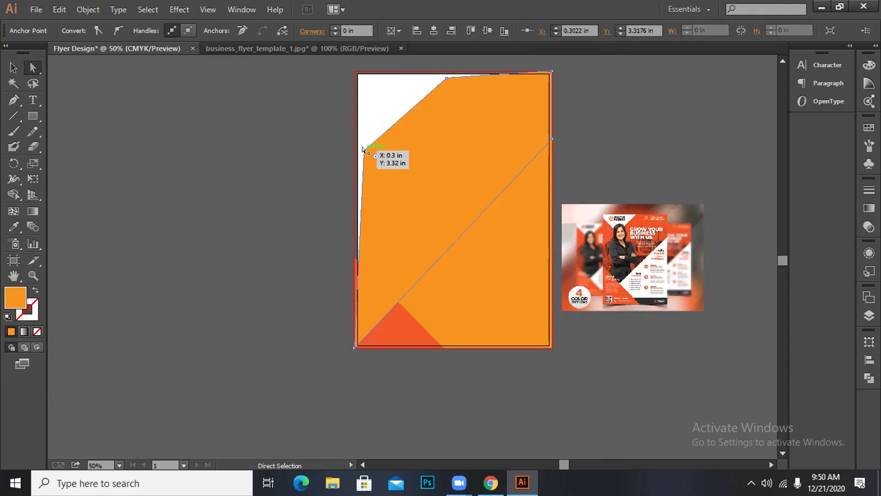
drag(362, 148, 354, 147)
drag(446, 78, 445, 68)
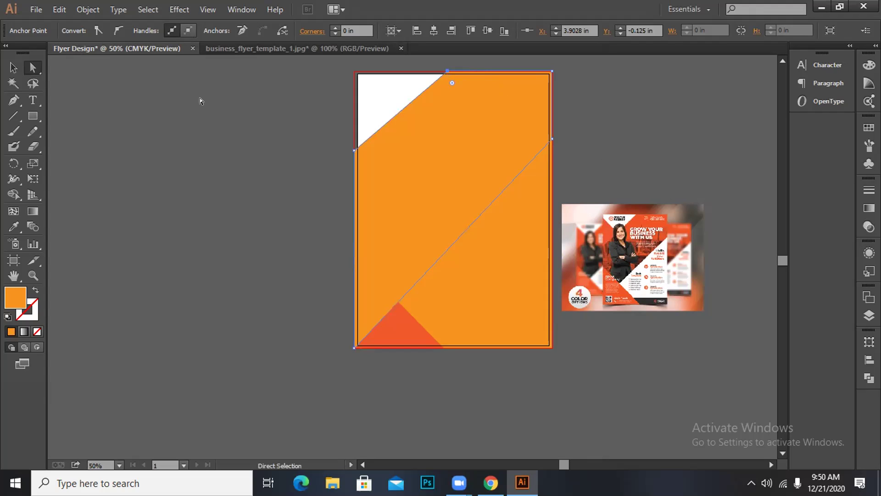
click(13, 67)
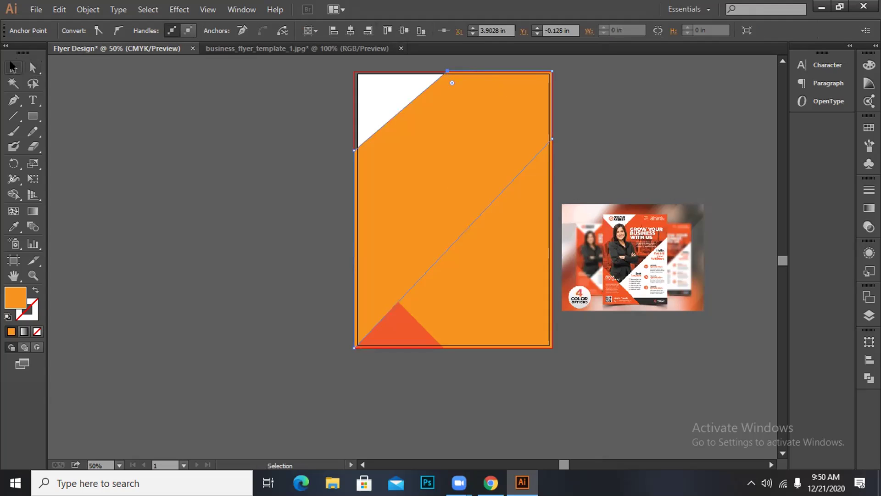
click(139, 109)
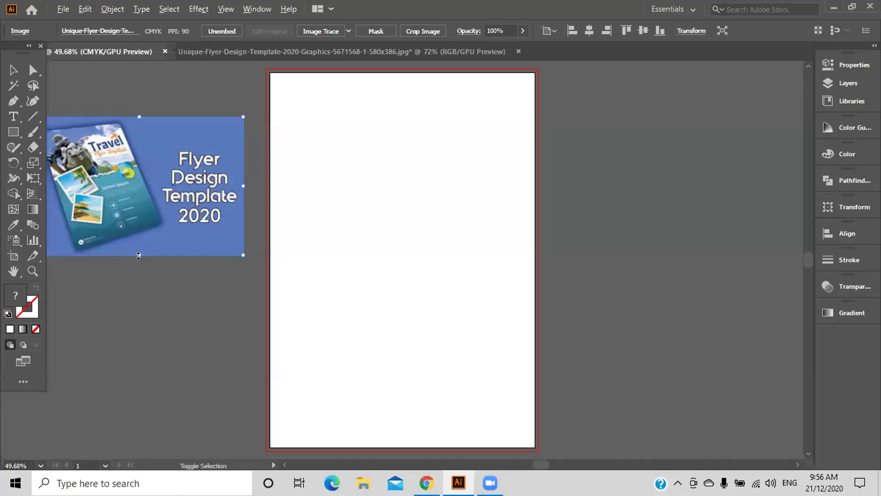
Step: Enlarge the travel flyer reference image slightly and move it down beside the blank artboard's left edge
drag(133, 253, 133, 264)
drag(145, 207, 138, 287)
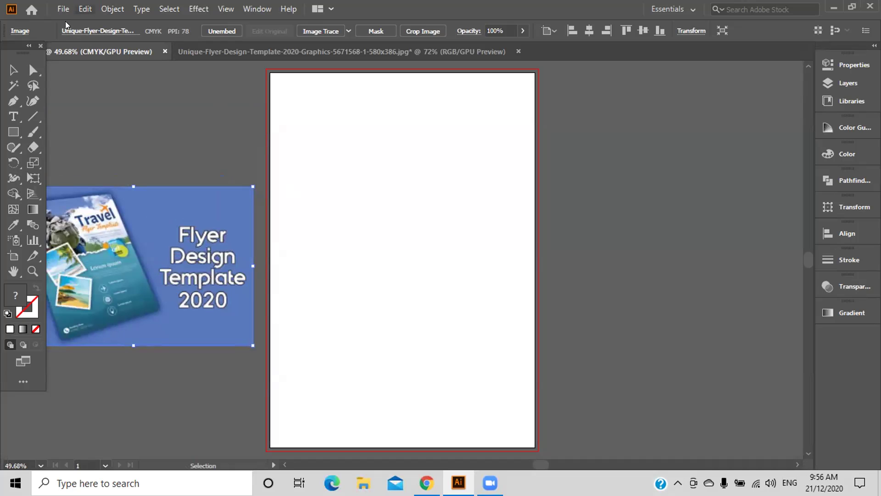
Step: Open wpid-o-travelers-facebook.jpg from Downloads and bring its photo onto the blank flyer page
key(ctrl+o)
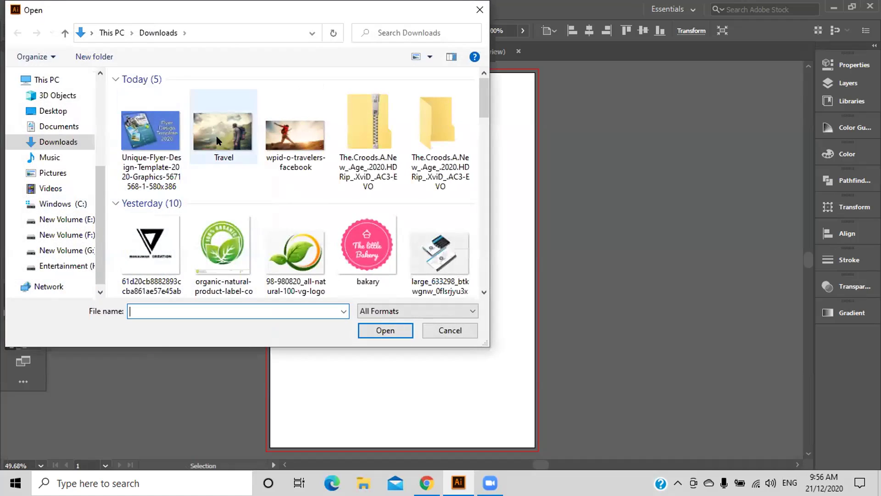
click(216, 136)
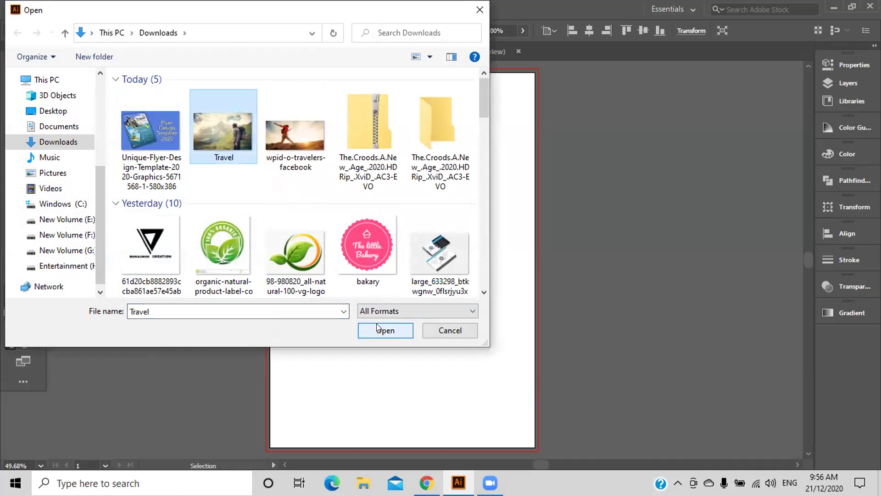
click(295, 136)
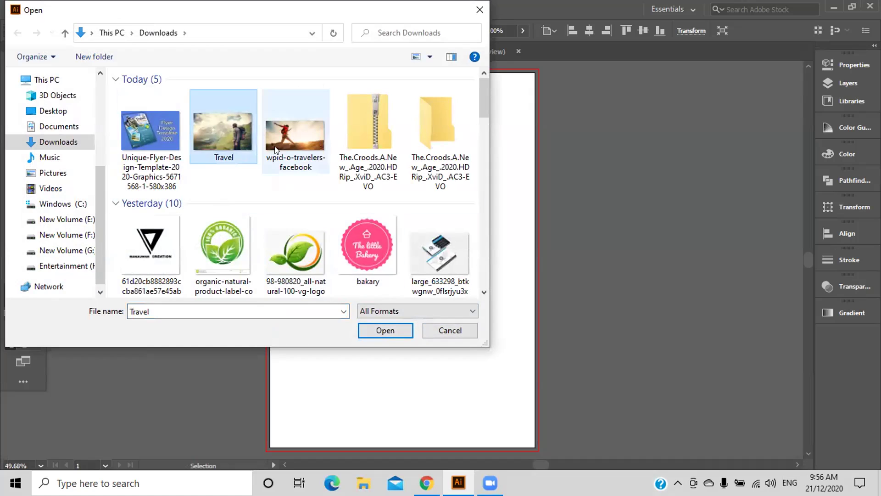
click(385, 330)
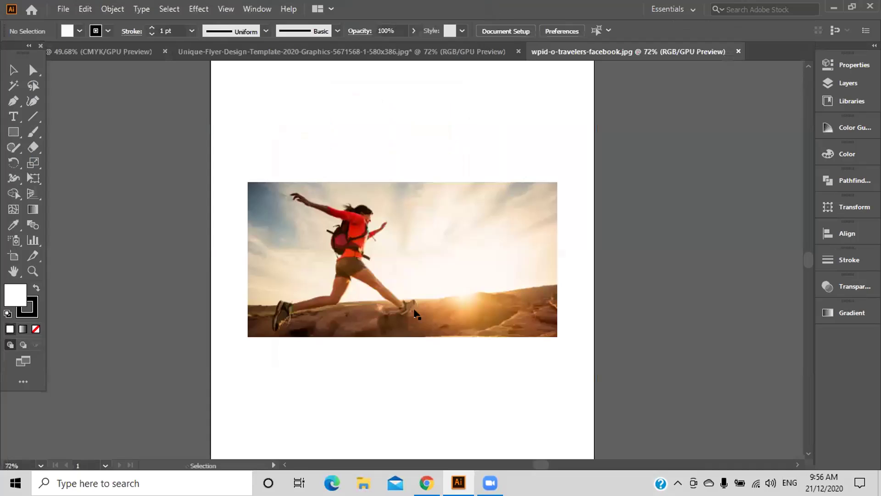
click(398, 276)
drag(397, 270, 418, 172)
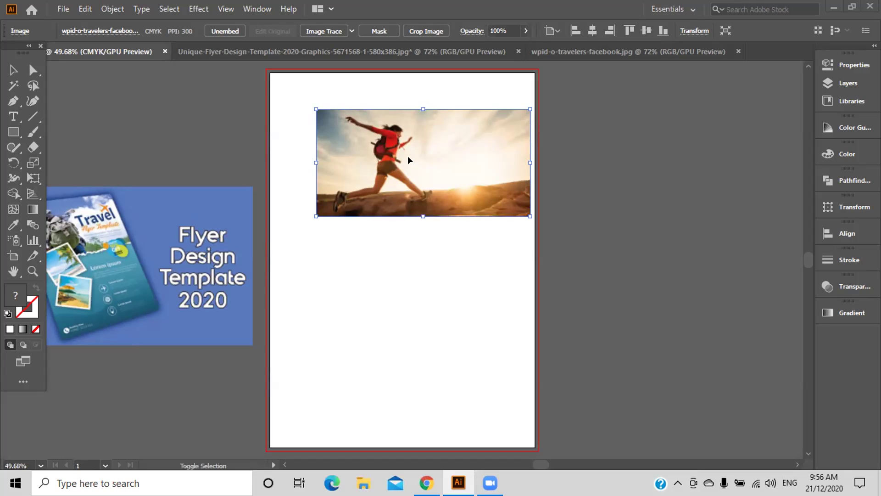
Step: Enlarge the traveler photo proportionally to span the full bleed width and position it against the page's top edge
drag(396, 156, 365, 159)
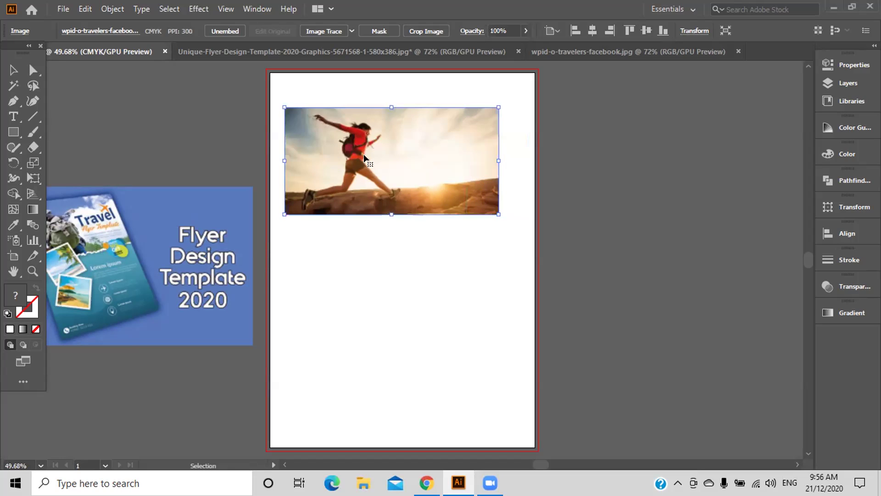
shift+click(394, 213)
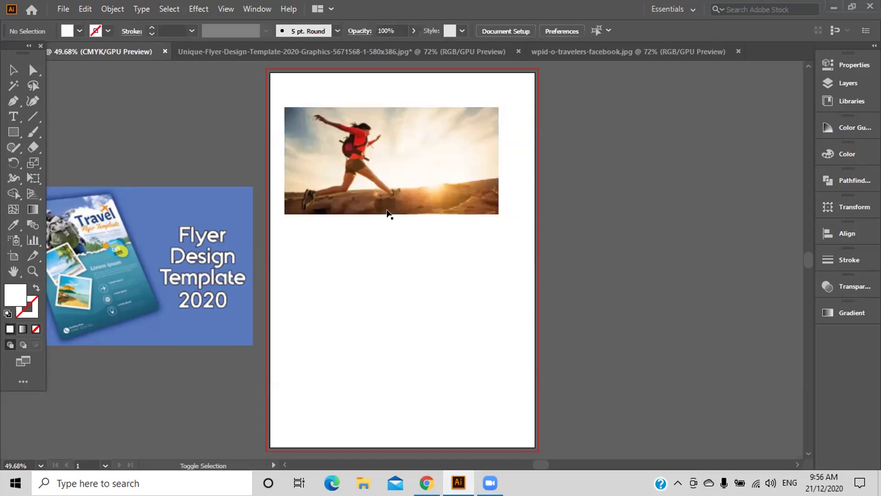
click(389, 213)
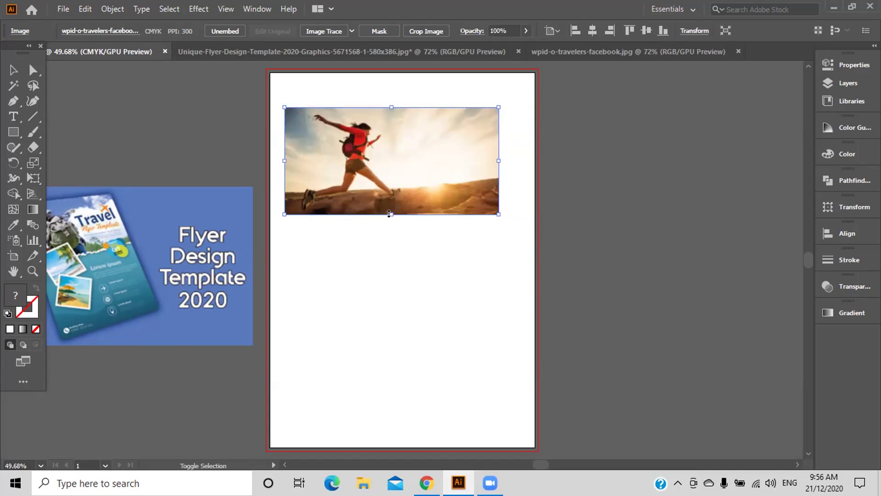
drag(390, 213, 402, 177)
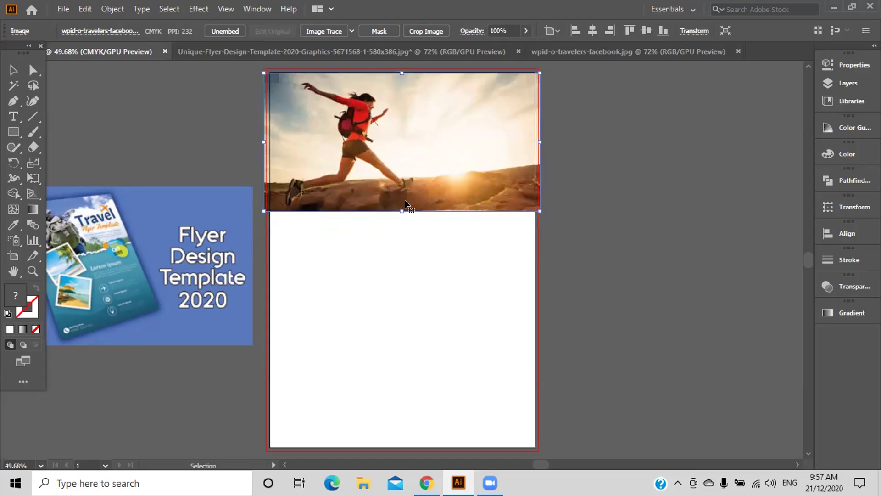
Step: Open the city-buildings image from the Desktop folder
click(404, 236)
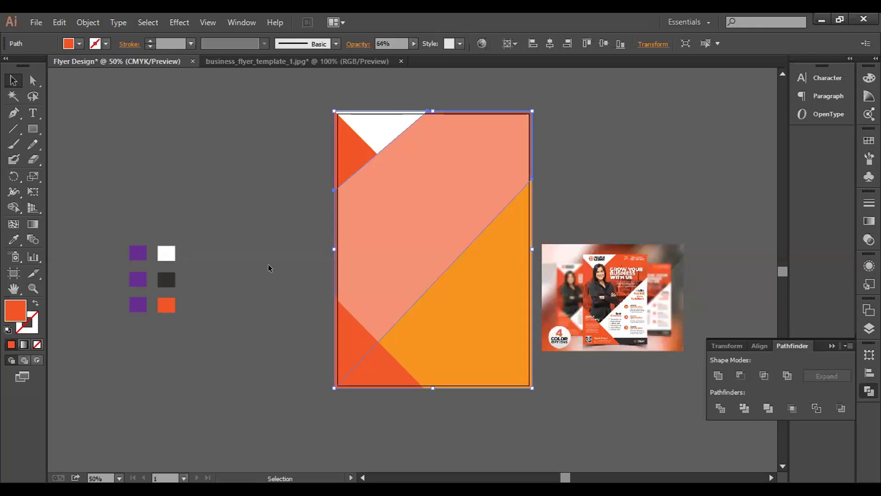
click(271, 258)
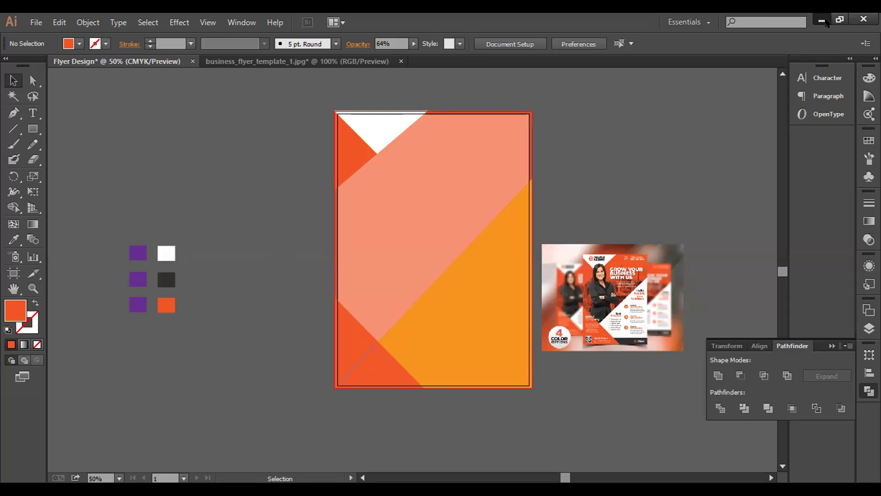
click(41, 25)
click(62, 66)
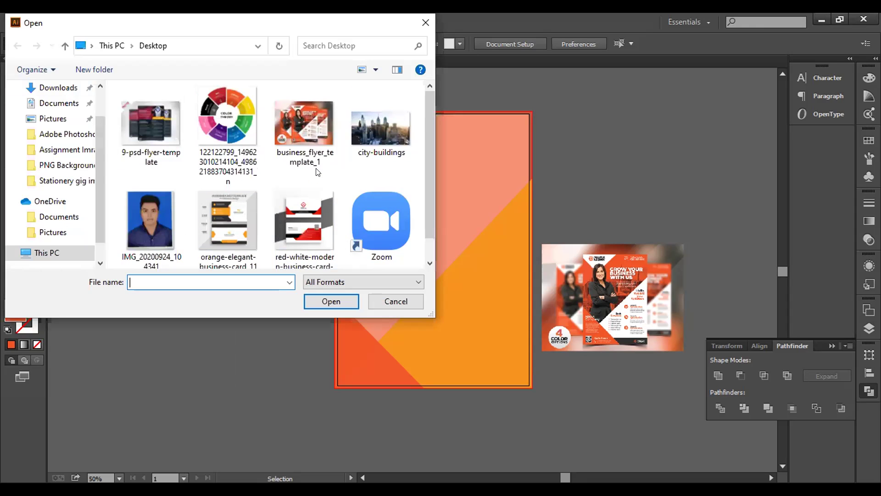
click(376, 102)
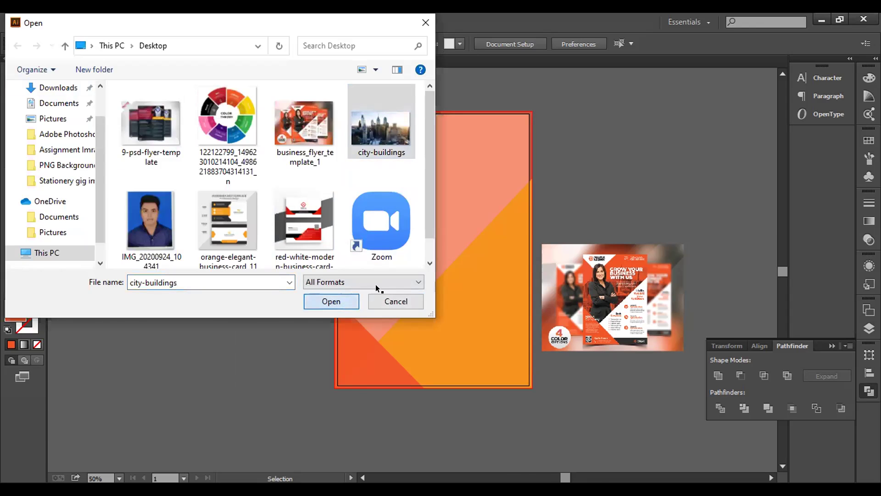
key(Return)
Step: Shrink the city photo proportionally about its centre so it fits well inside its own artboard
scroll(385, 285, down, 3)
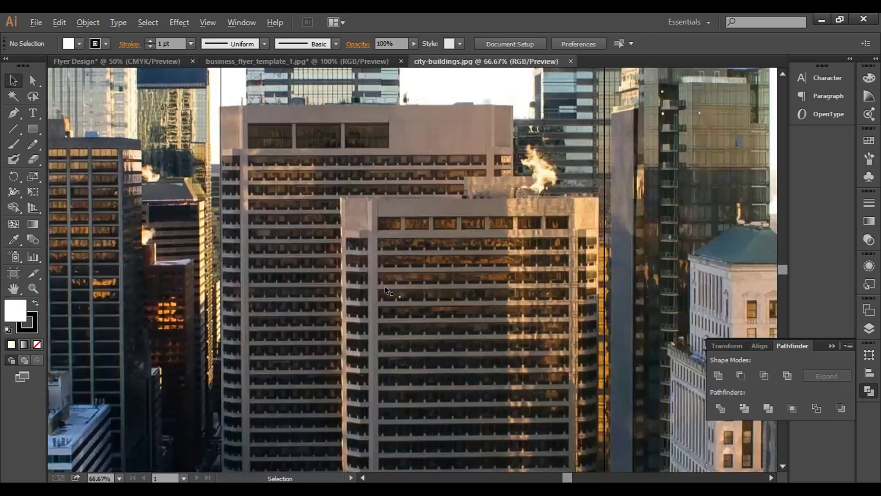
scroll(385, 285, down, 3)
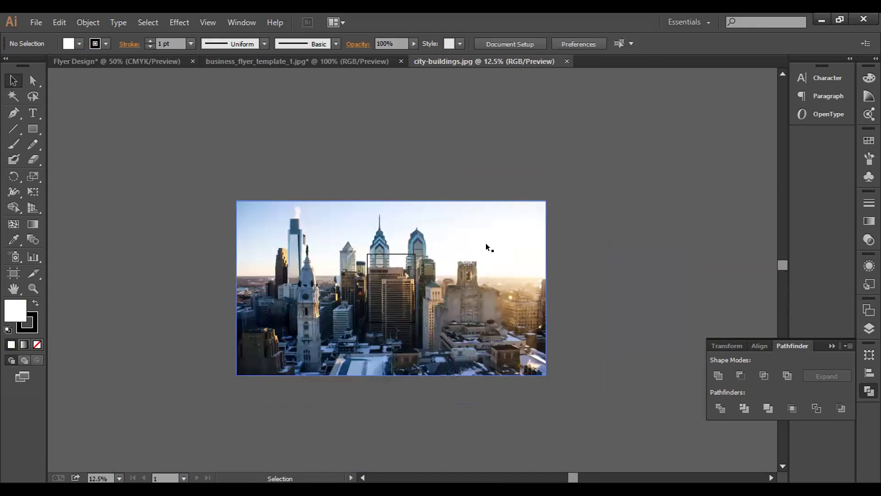
click(523, 227)
drag(546, 200, 403, 270)
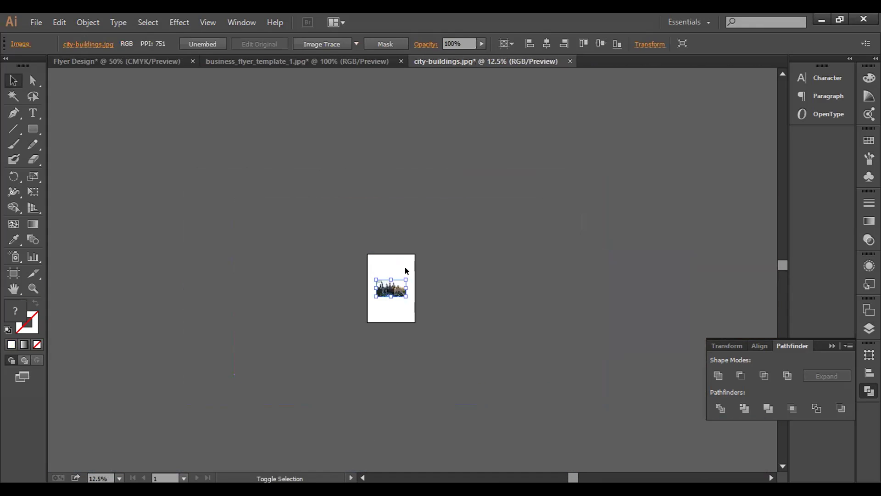
click(509, 281)
Step: Bring the reduced city photo from its own file into the Flyer Design document
scroll(450, 279, up, 3)
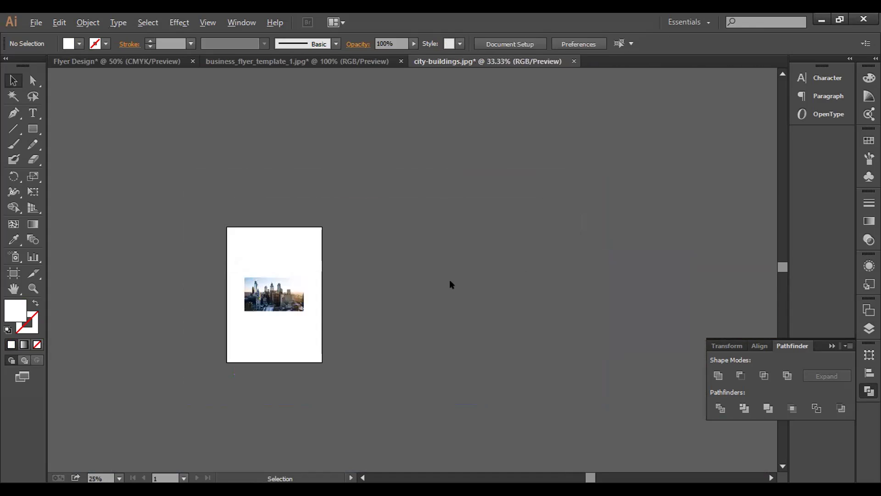
drag(366, 248, 661, 214)
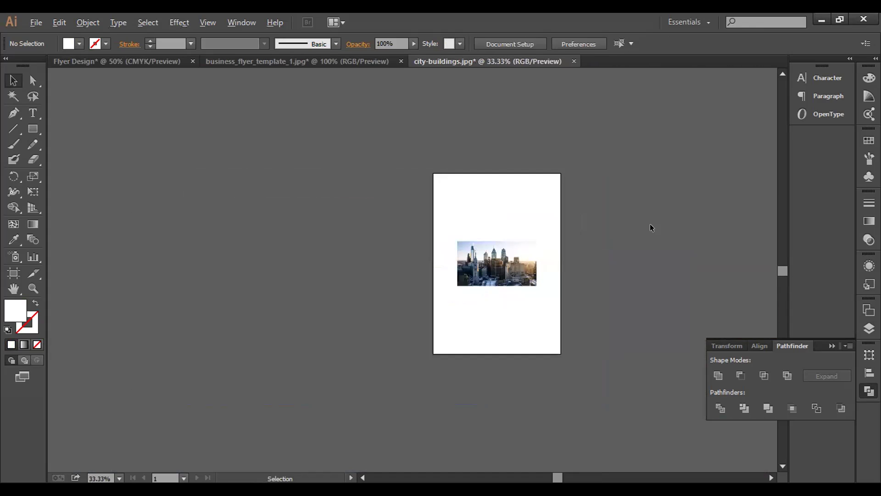
scroll(650, 224, up, 1)
click(419, 282)
drag(443, 276, 182, 98)
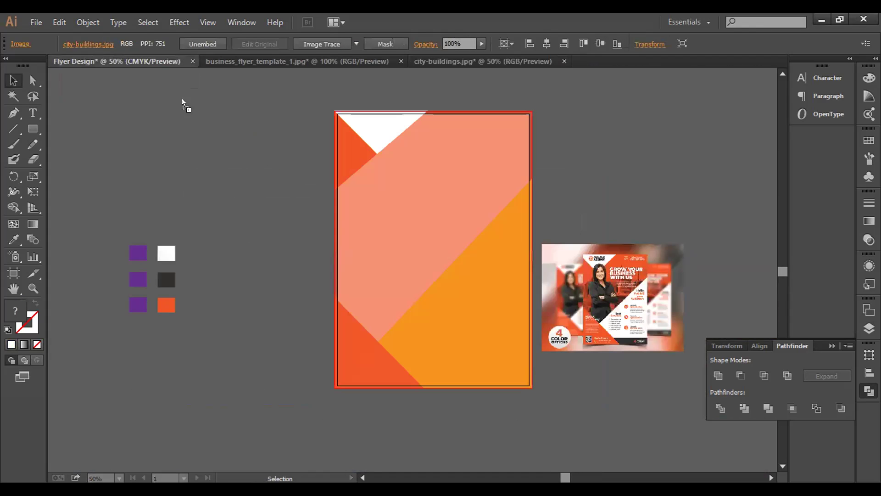
Step: Place the city photo over the flyer page and enlarge it proportionally about its centre until its upper edge meets the top bleed
drag(241, 210, 423, 223)
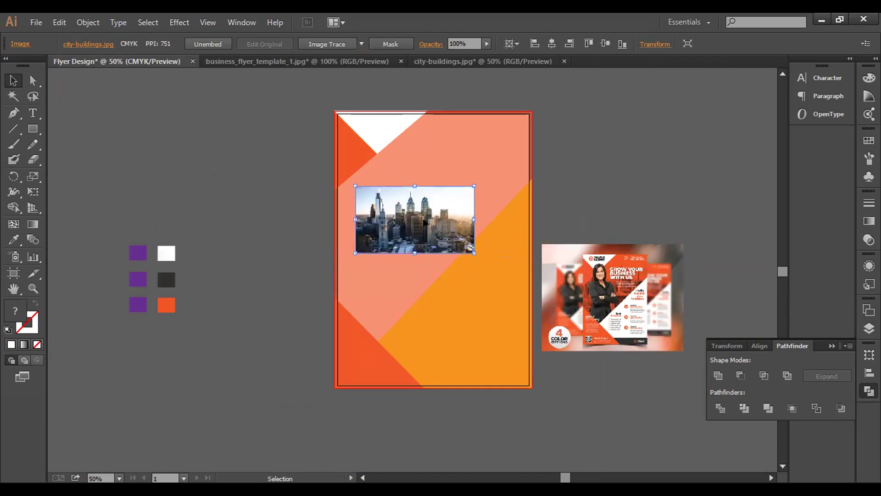
drag(474, 186, 625, 83)
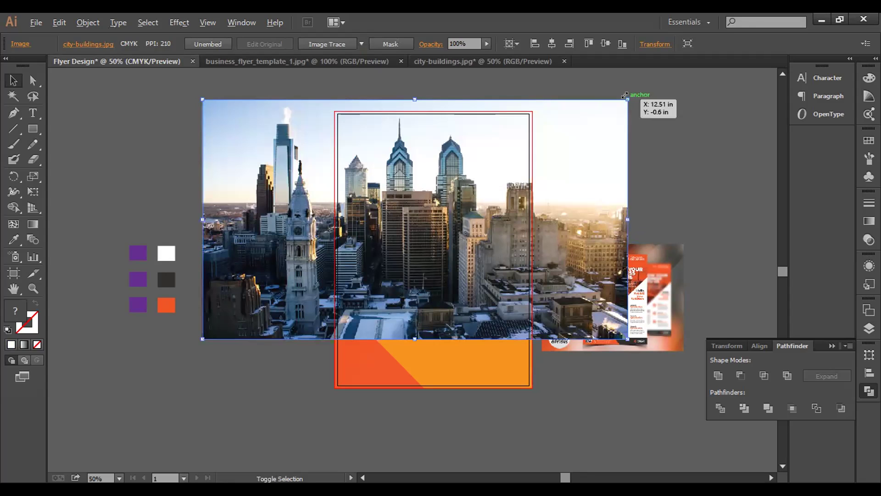
drag(616, 104, 608, 110)
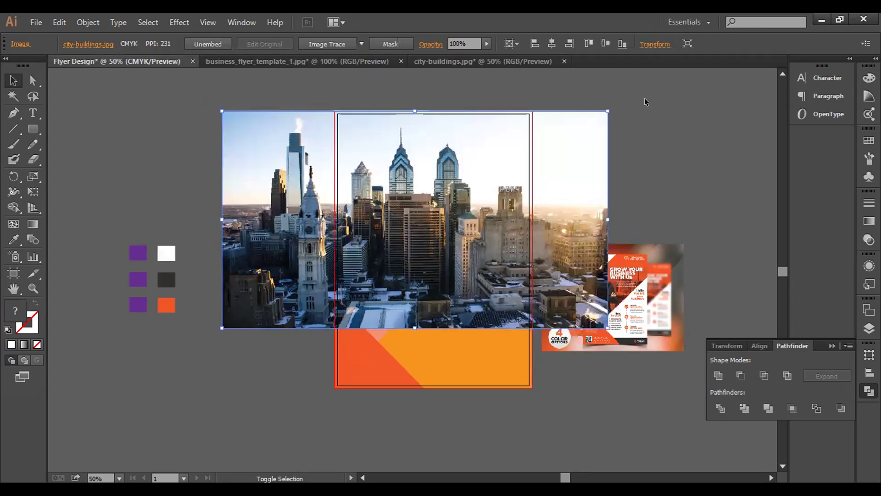
Step: Lower the city photo slightly and enlarge it about its centre until its upper edge reaches the top bleed at Y -0.13 in
key(Down)
key(Down)
key(Down)
key(Down)
key(Down)
key(Down)
key(Down)
key(Down)
key(Down)
key(Down)
key(Down)
key(Down)
key(Down)
key(Down)
key(Down)
key(Down)
key(Down)
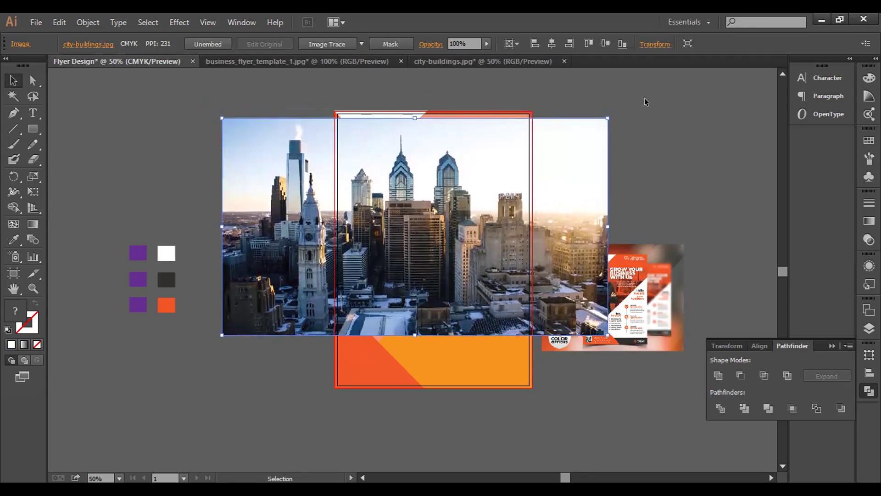
key(alt)
drag(608, 114, 619, 107)
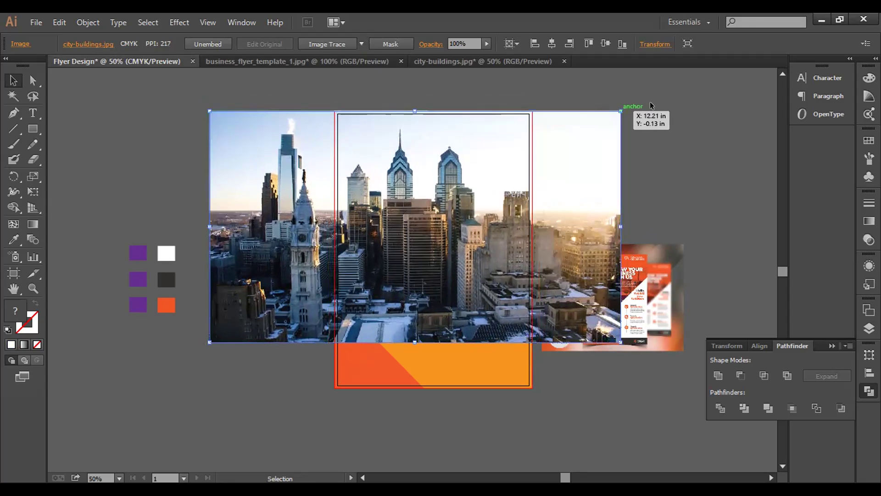
click(723, 87)
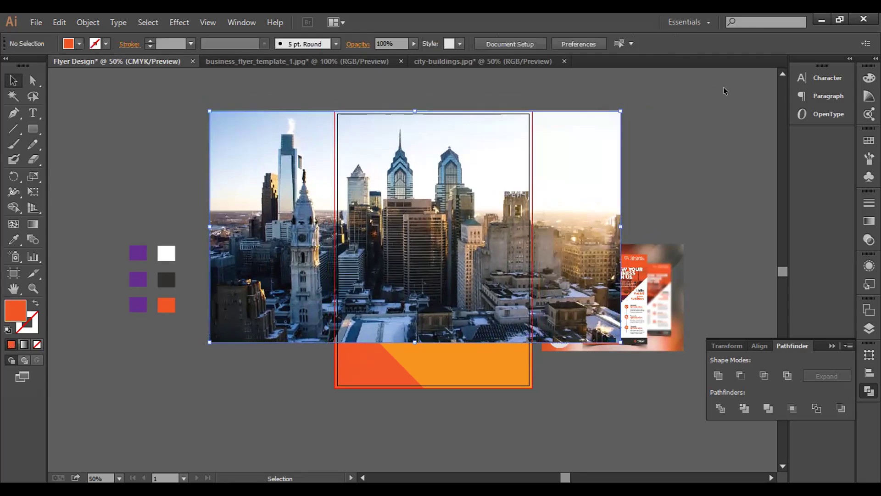
Step: Reduce the city photo's opacity to 45% so the flyer shapes show through
click(553, 184)
click(487, 44)
drag(488, 55, 460, 55)
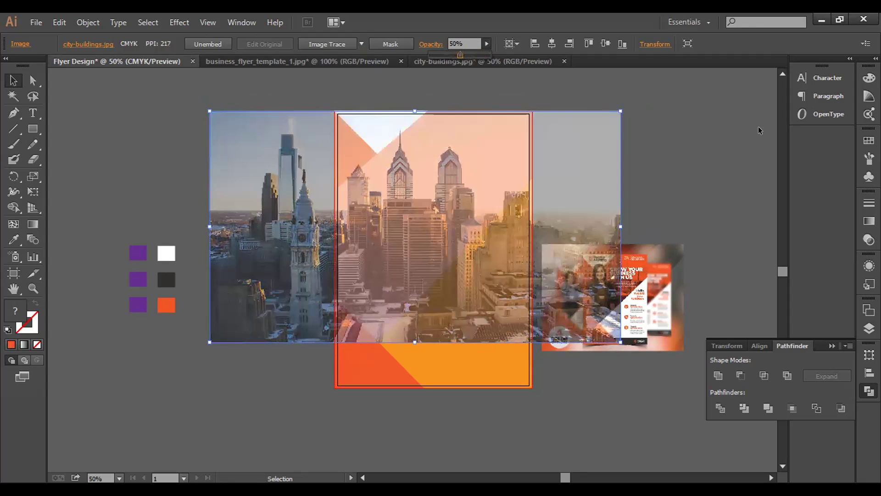
drag(460, 55, 460, 56)
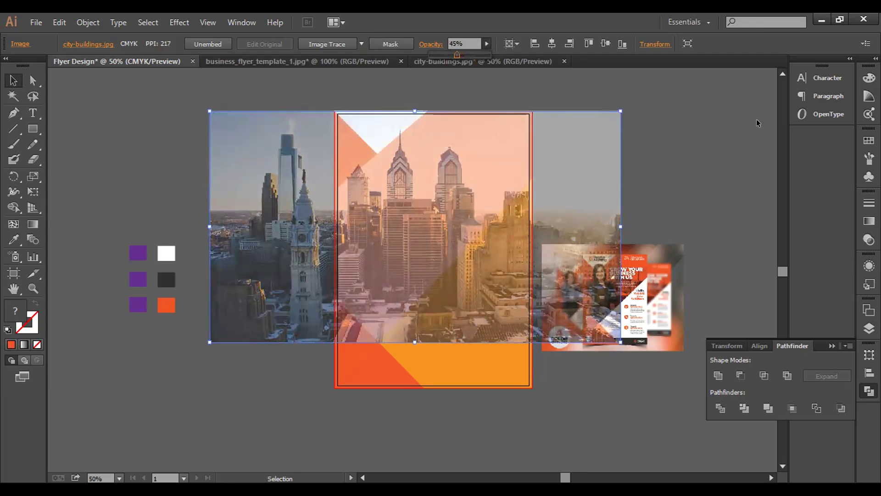
click(682, 202)
Step: Nudge the city photo right until it is centred horizontally on the flyer page
click(569, 202)
key(Right)
key(Right)
key(Right)
key(Right)
key(Right)
key(Right)
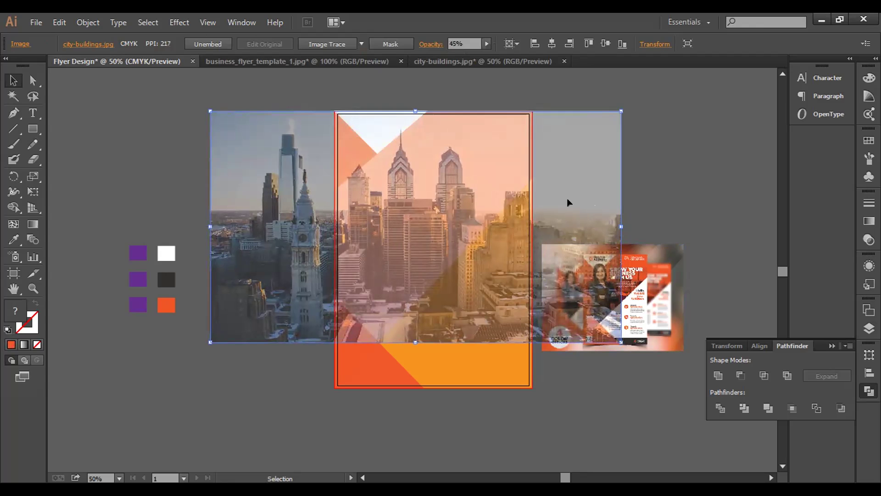
key(Right)
key(Right)
key(Right)
key(Right)
key(Right)
key(Right)
key(Right)
key(Right)
key(Right)
key(Right)
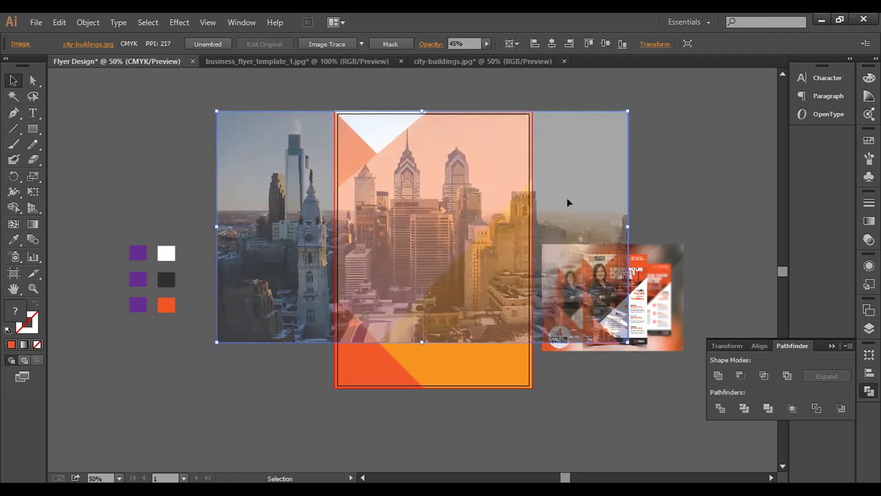
key(Right)
key(Right)
key(Right)
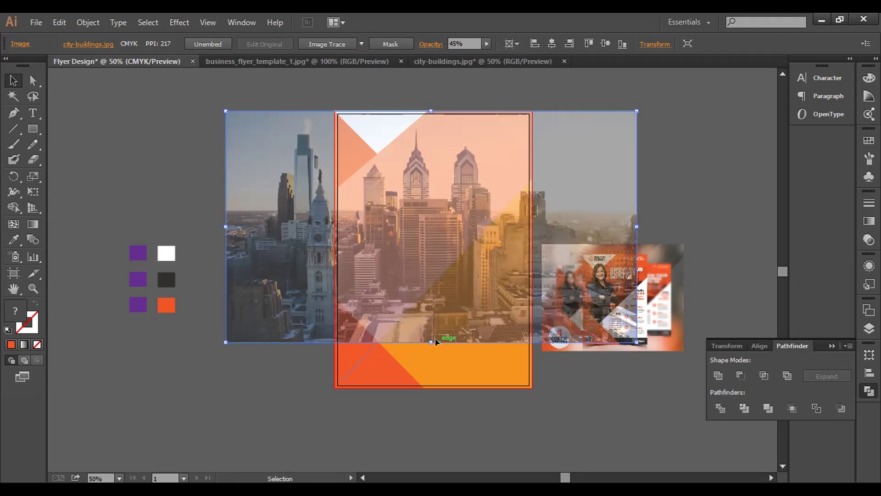
drag(637, 111, 636, 107)
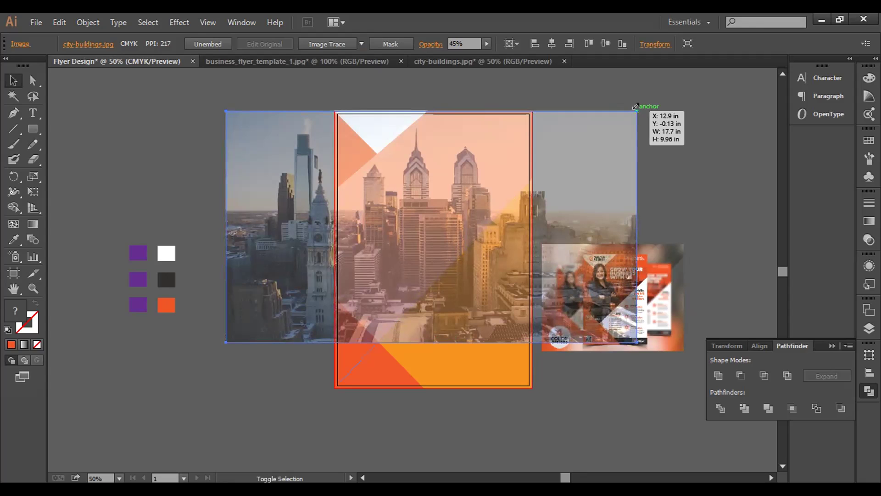
click(661, 171)
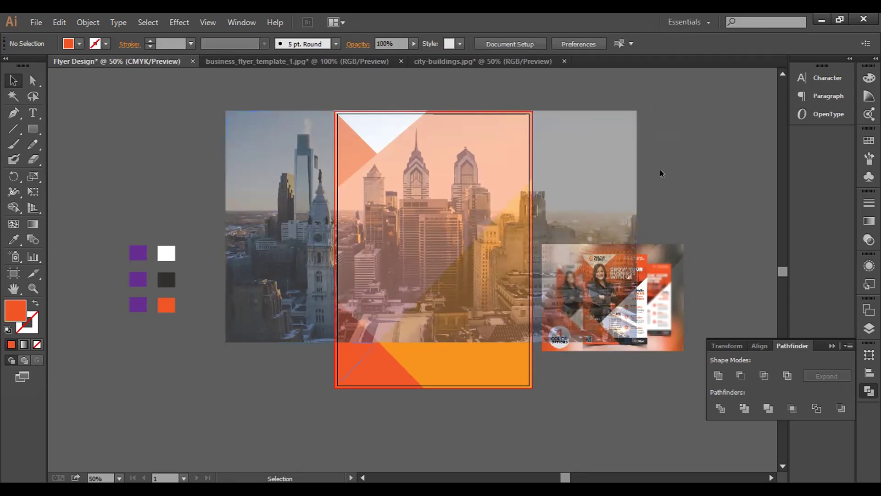
click(585, 185)
key(Right)
key(Right)
key(Right)
key(Right)
key(Right)
key(Right)
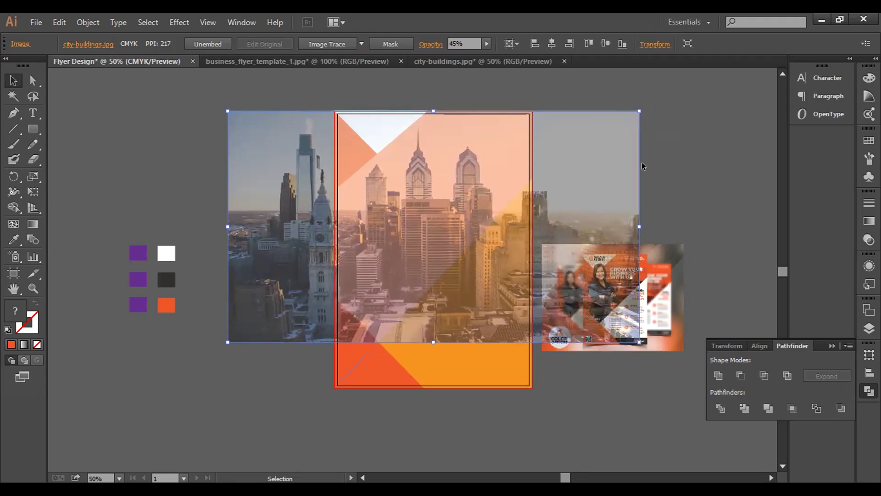
key(Right)
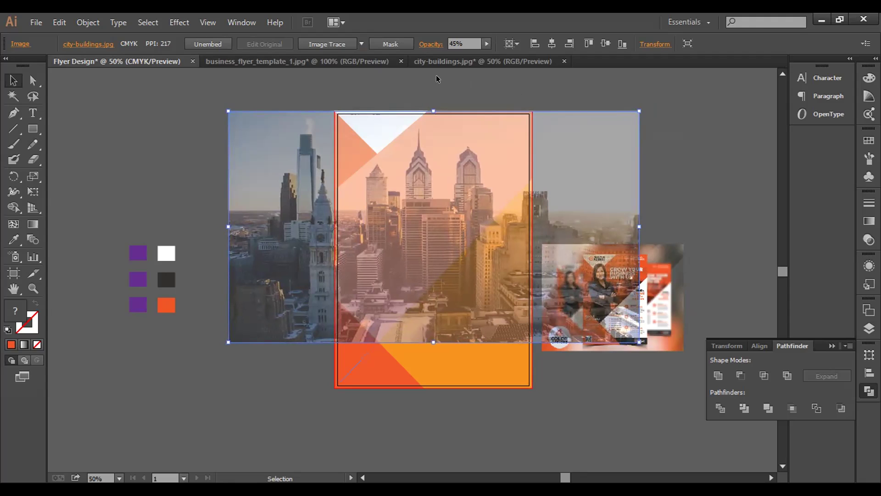
Step: Set the city photo's opacity to 73%
click(677, 76)
click(572, 148)
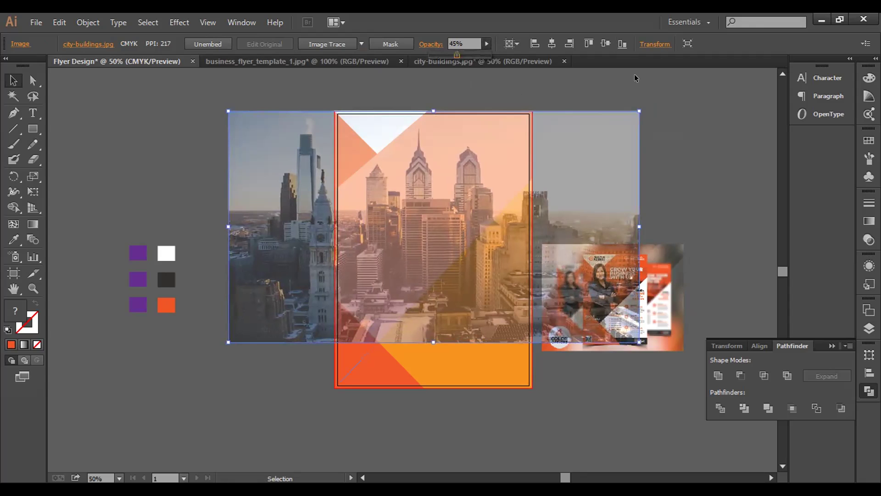
drag(461, 55, 471, 55)
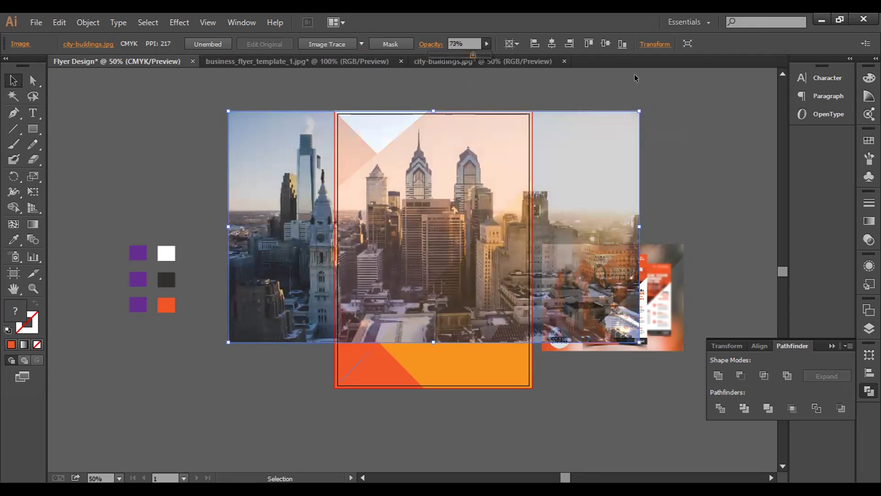
Step: Send the city photo back two levels so it lies behind the white and orange corner triangles
right_click(581, 203)
mouse_move(635, 276)
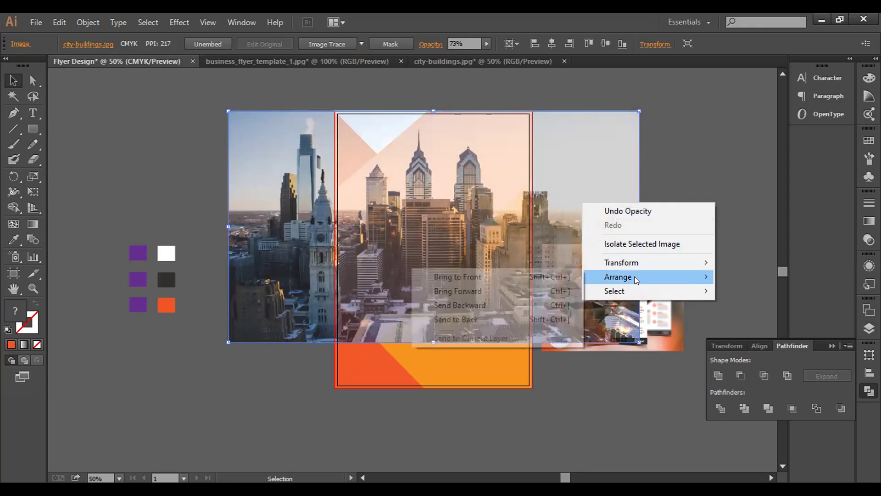
click(550, 305)
right_click(547, 249)
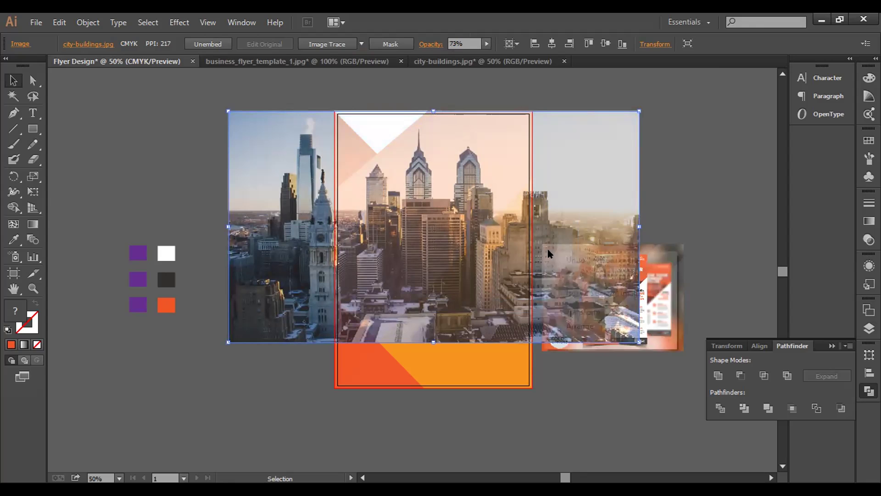
mouse_move(612, 327)
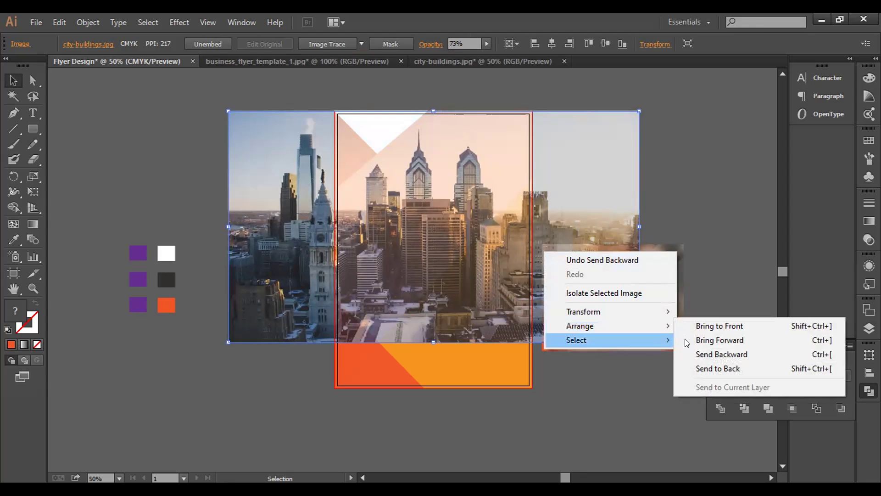
click(719, 355)
Step: Send the city photo back three more levels in the stacking order and deselect it
right_click(443, 227)
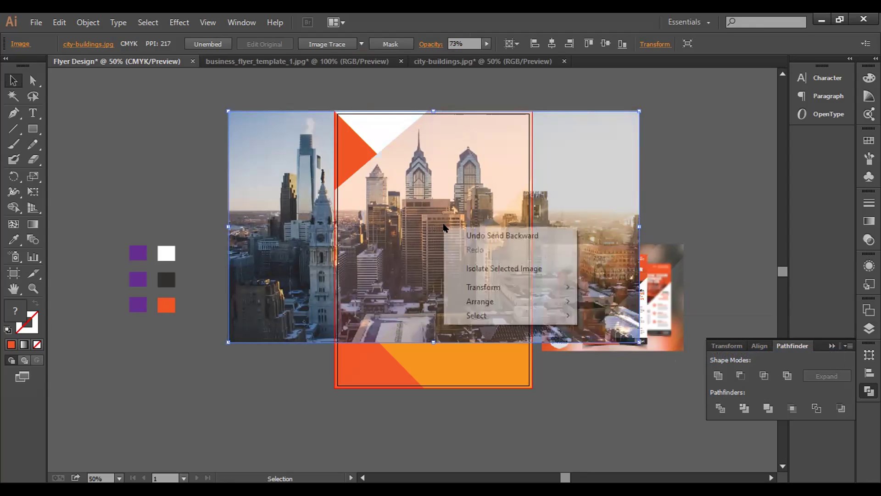
mouse_move(528, 302)
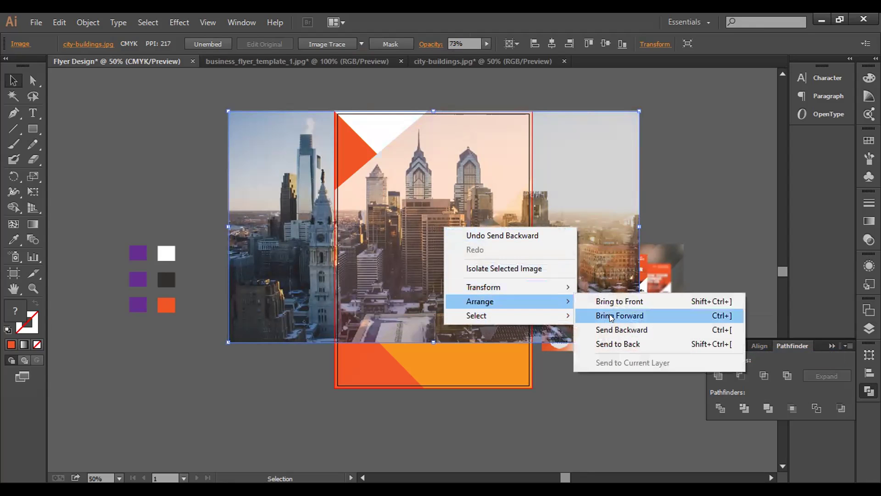
click(612, 330)
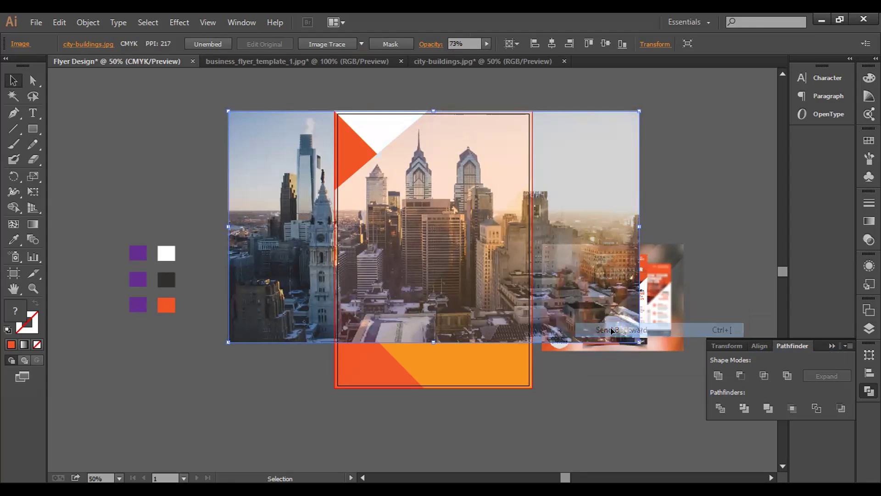
right_click(502, 258)
mouse_move(601, 316)
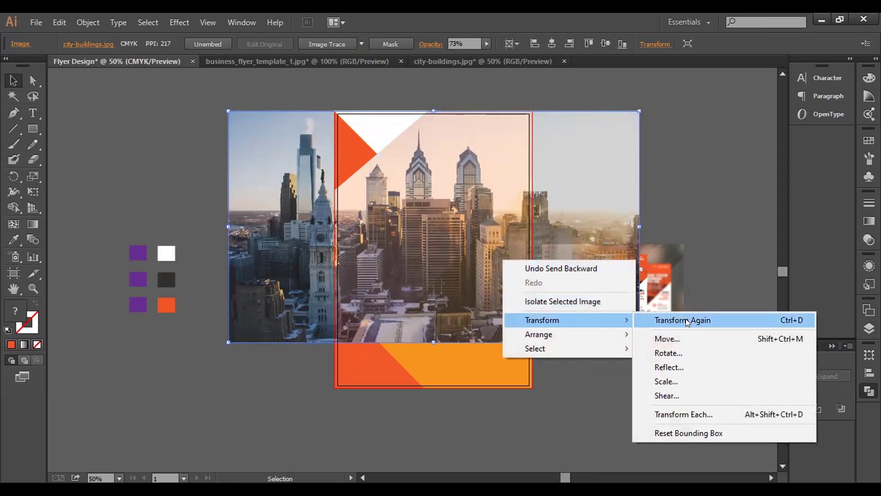
mouse_move(612, 333)
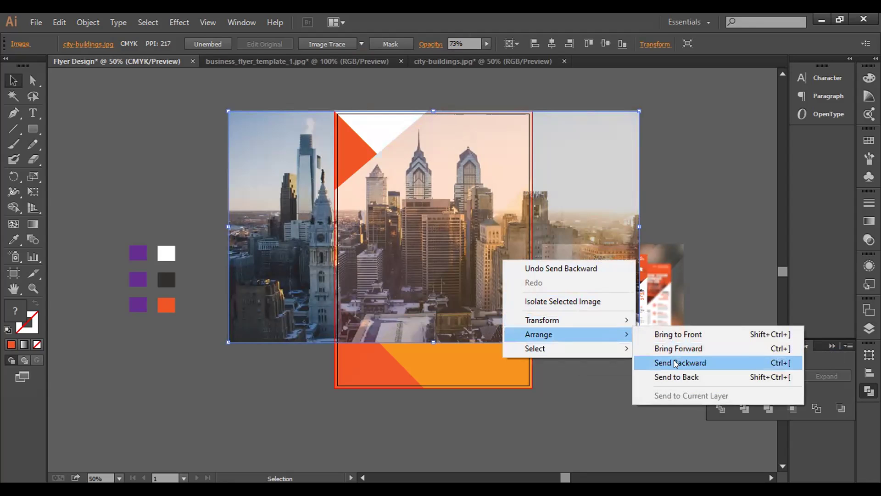
click(676, 363)
right_click(606, 295)
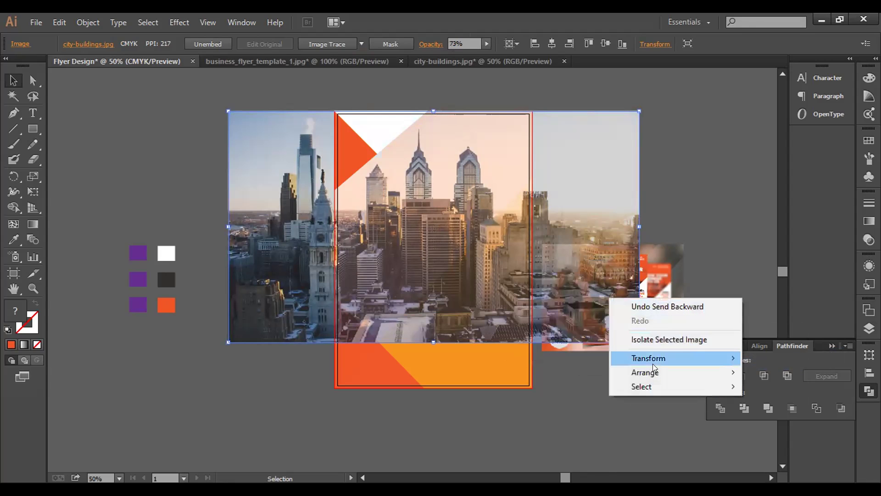
mouse_move(653, 364)
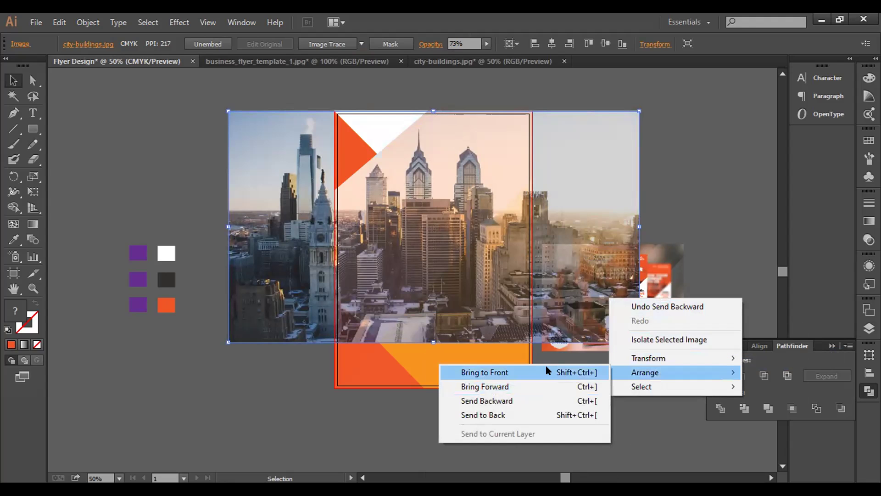
click(547, 399)
click(569, 384)
click(588, 313)
click(611, 388)
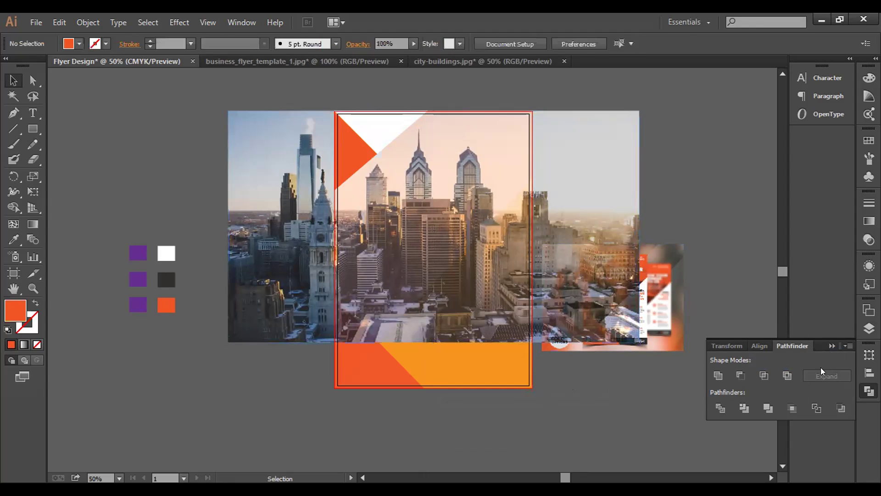
Step: List the objects inside Layer 1 to examine their stacking order
click(833, 346)
click(869, 328)
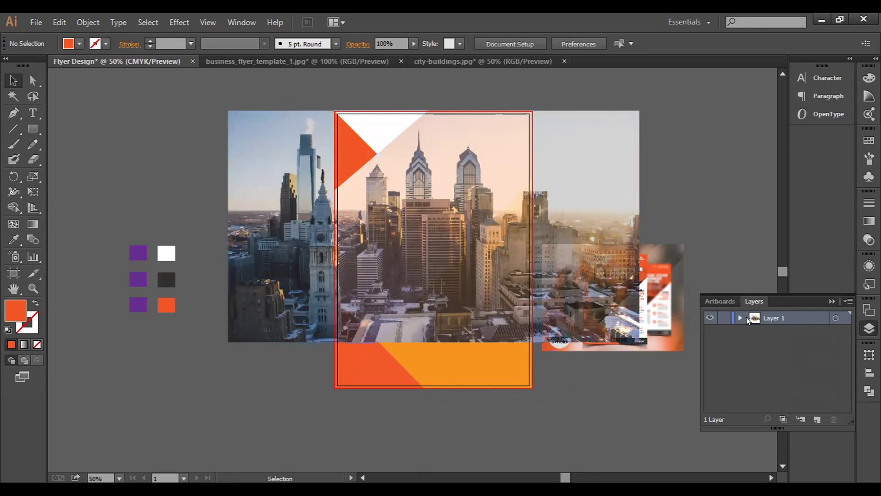
click(739, 319)
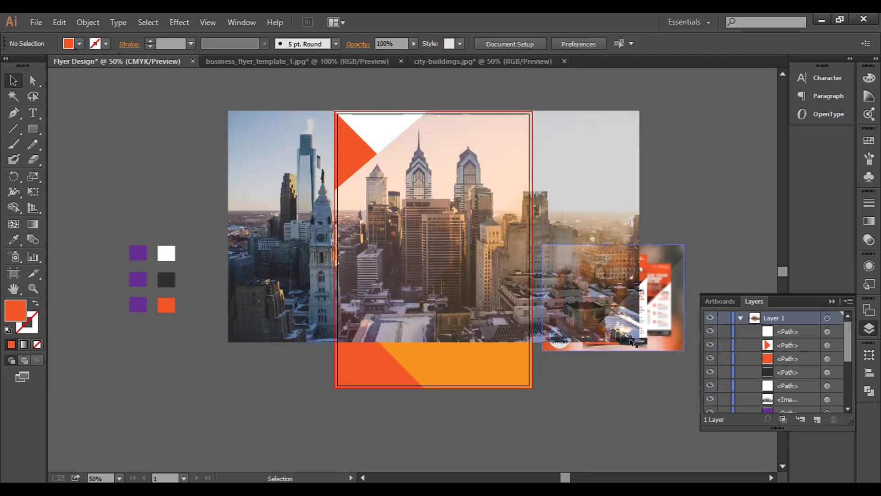
Step: Select the city photo and send it back four levels, behind the purple swatches and the diagonal orange band
click(616, 218)
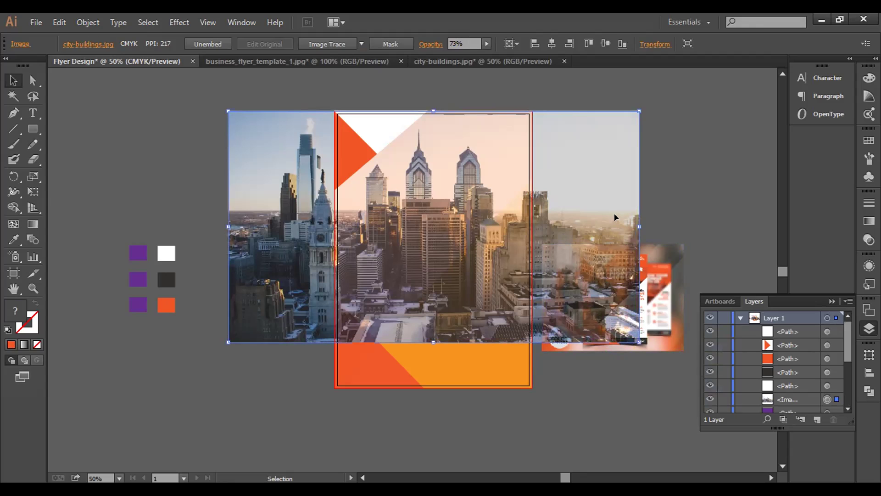
right_click(619, 220)
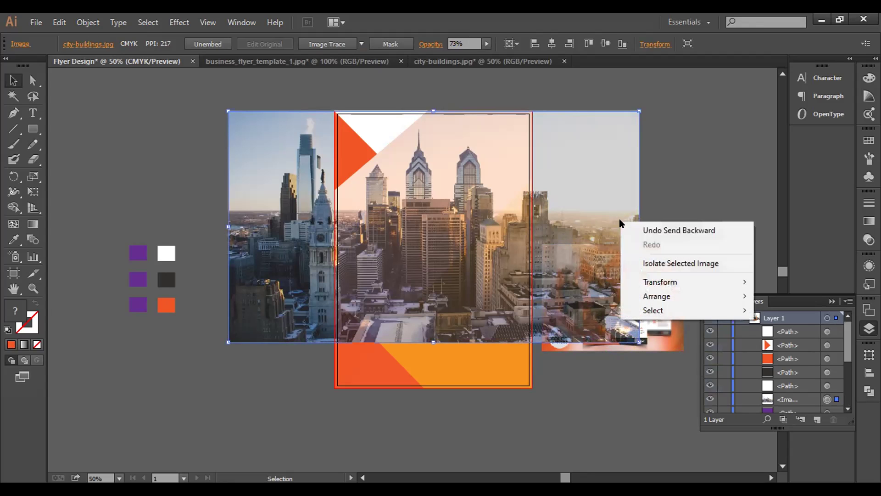
right_click(581, 212)
mouse_move(666, 287)
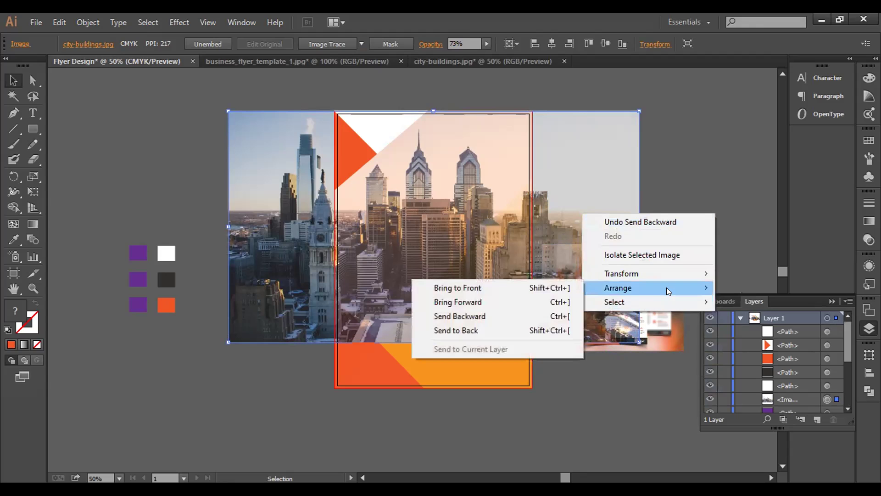
click(544, 312)
right_click(577, 276)
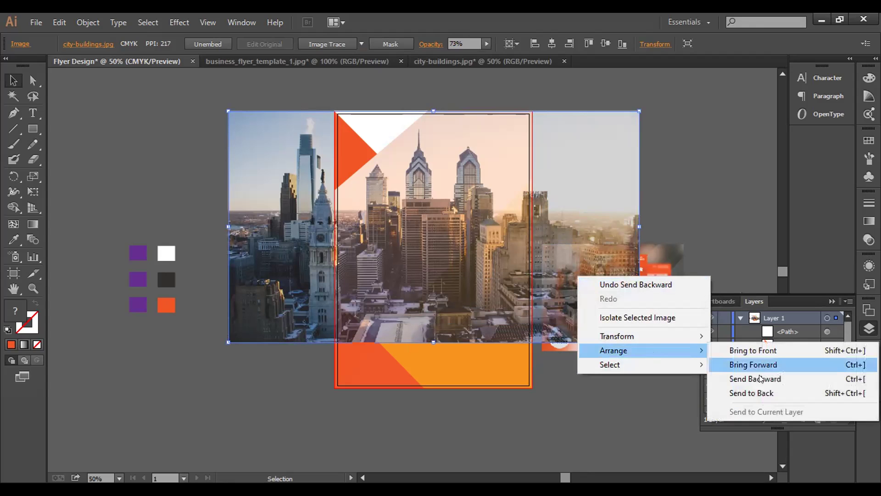
click(735, 377)
right_click(616, 316)
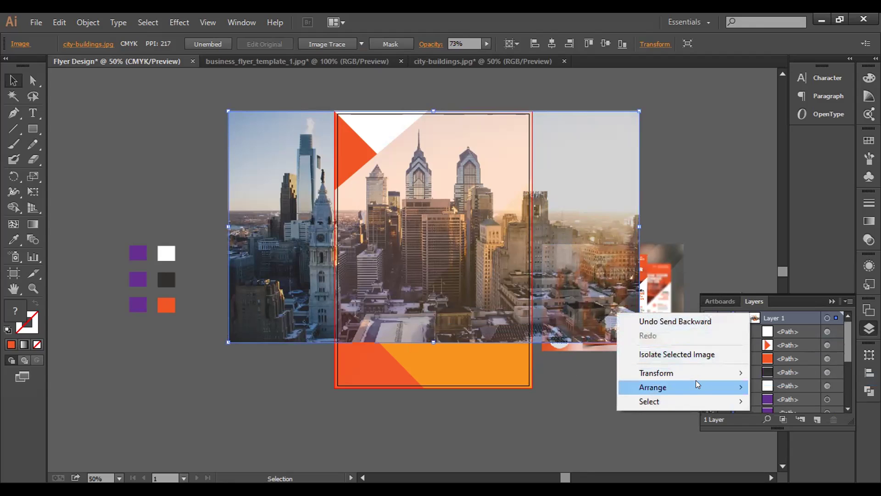
mouse_move(694, 385)
click(589, 415)
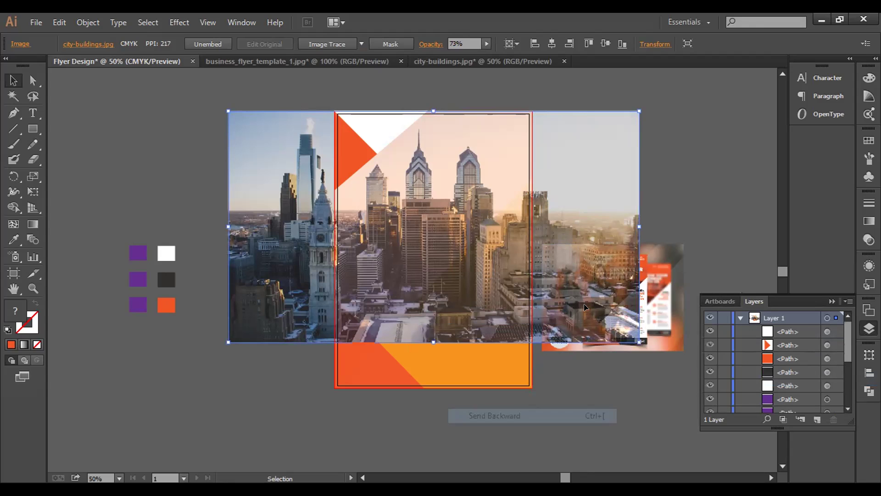
right_click(596, 299)
mouse_move(674, 371)
click(538, 400)
Step: Send the city photo back one more level so it lies behind the reference flyer image
right_click(593, 292)
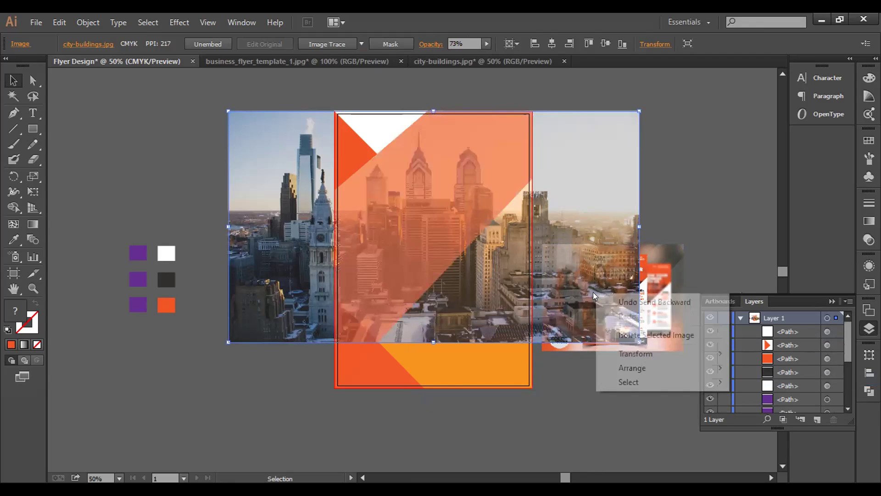
mouse_move(645, 366)
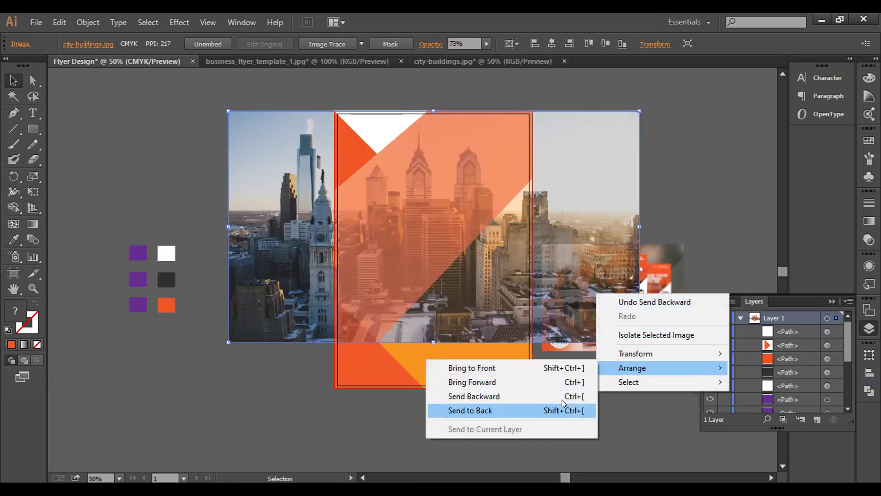
click(559, 396)
right_click(581, 312)
click(686, 189)
click(686, 189)
drag(598, 193, 592, 193)
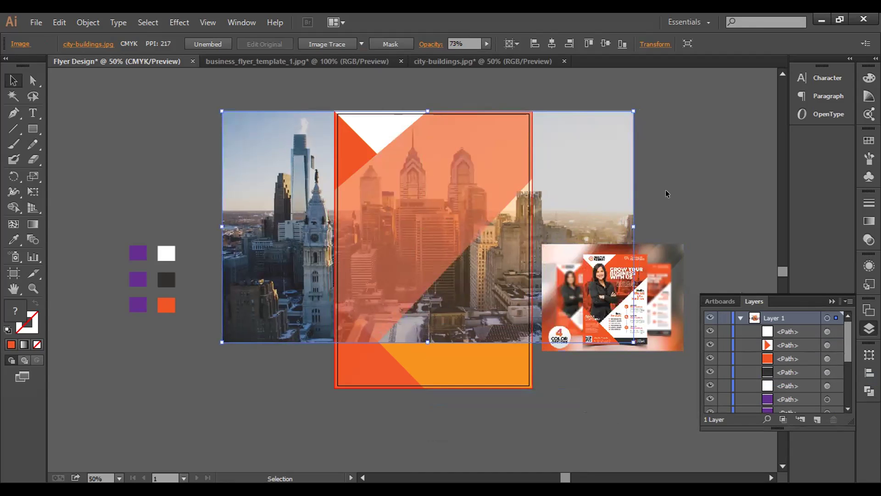
key(ctrl+z)
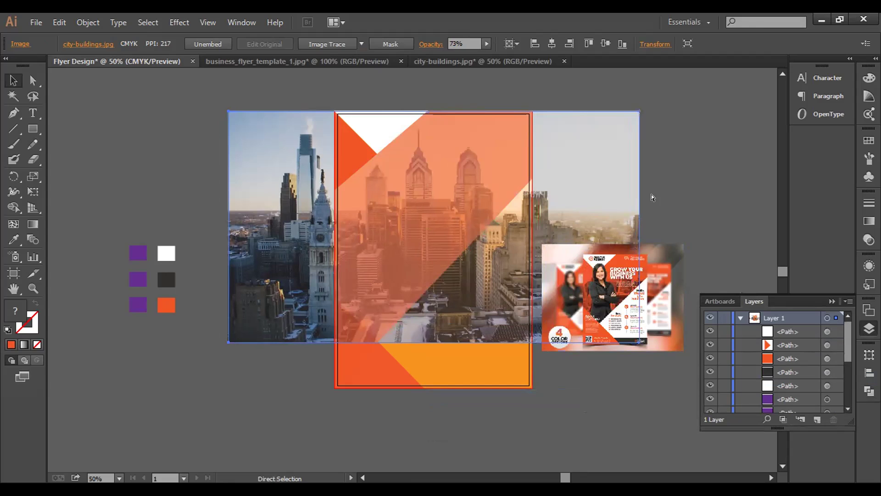
key(ctrl+z)
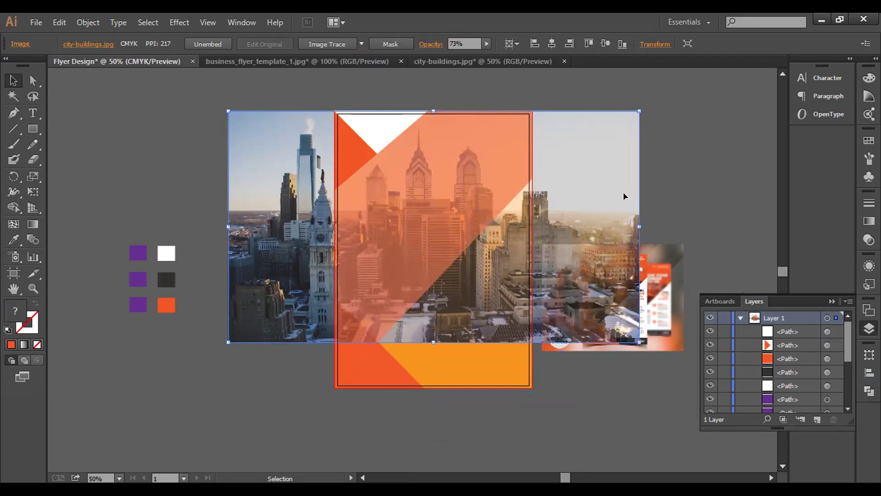
key(ctrl)
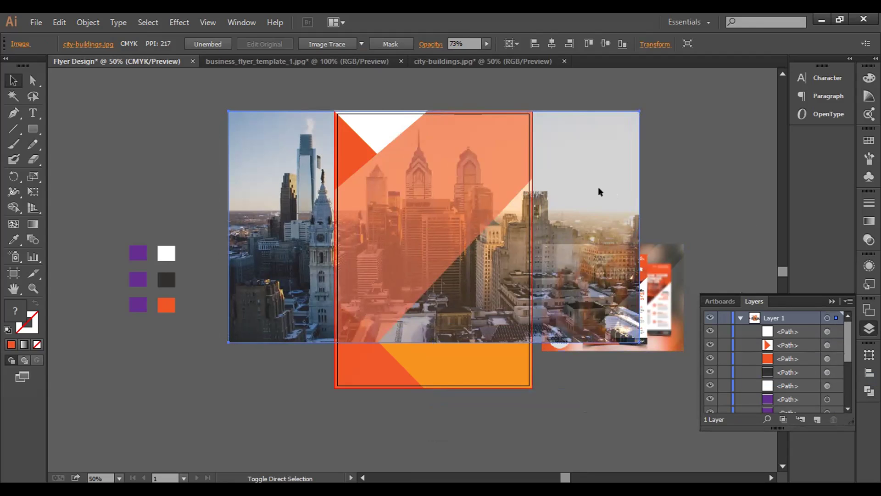
key(ctrl+bracketleft)
right_click(582, 190)
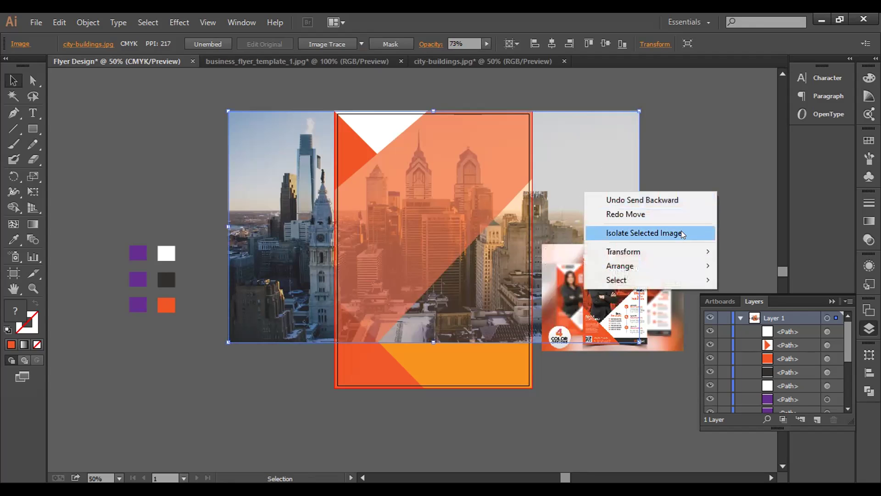
mouse_move(673, 262)
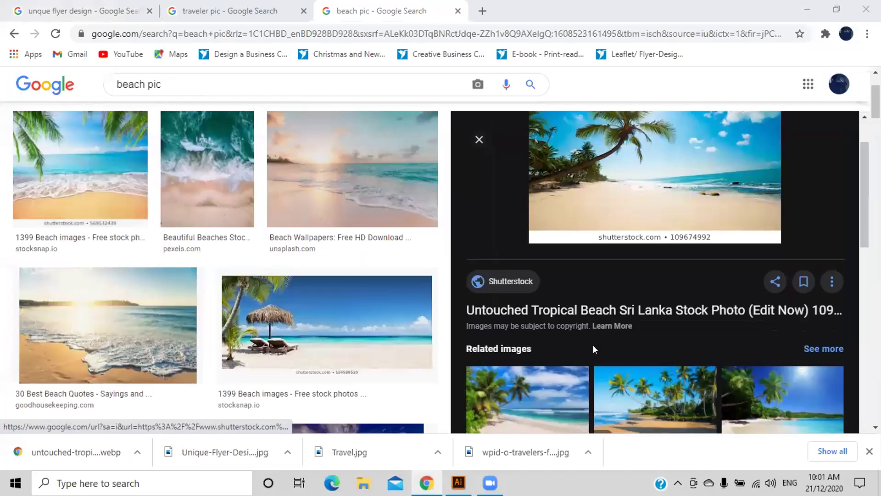
Step: Check which file types the browser offers for saving the tropical beach palm photo, and leave without saving
scroll(593, 345, down, 1)
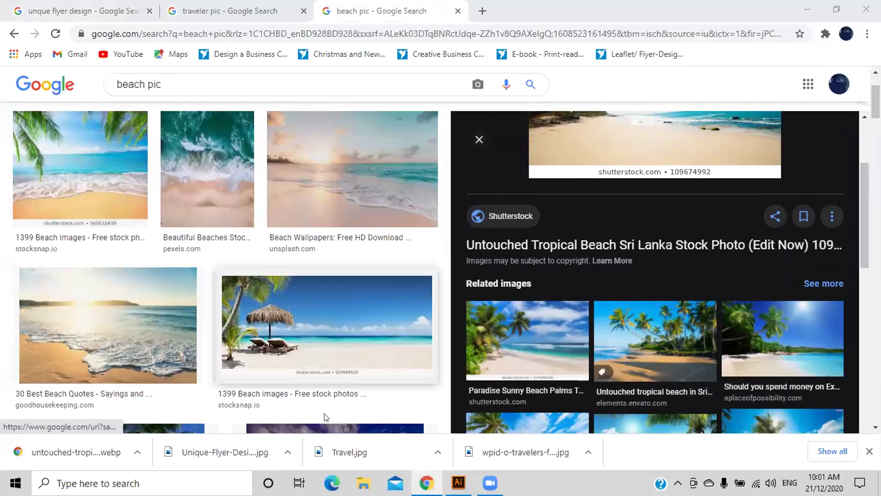
scroll(634, 257, up, 3)
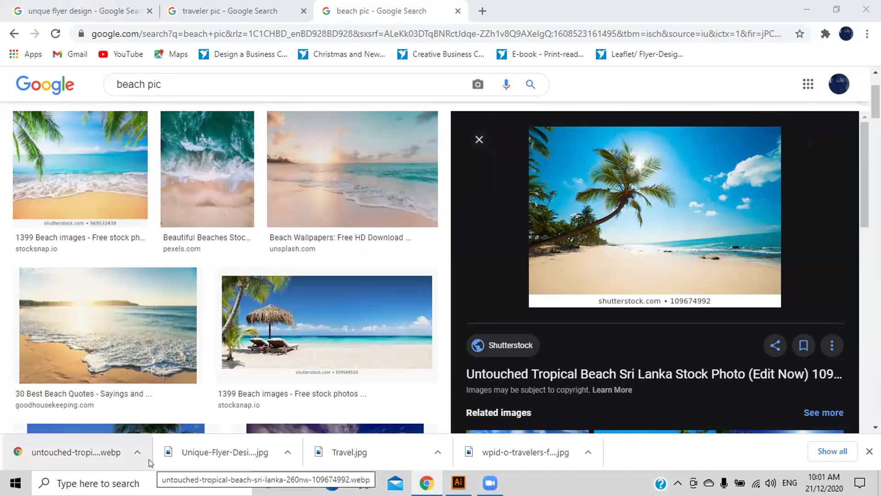
scroll(635, 271, down, 2)
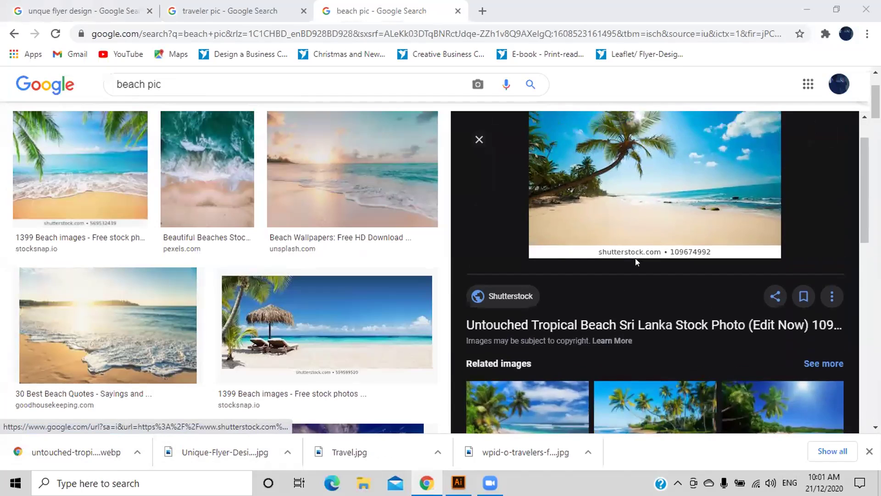
scroll(636, 258, up, 2)
right_click(637, 251)
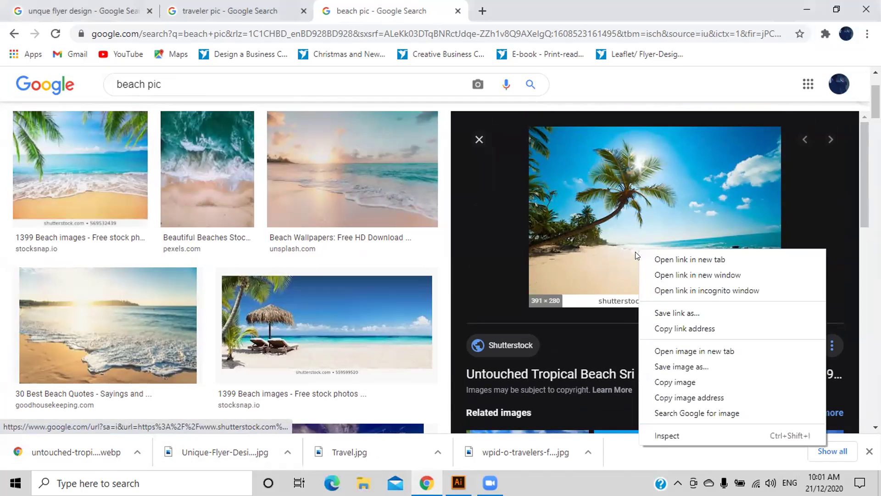
click(670, 368)
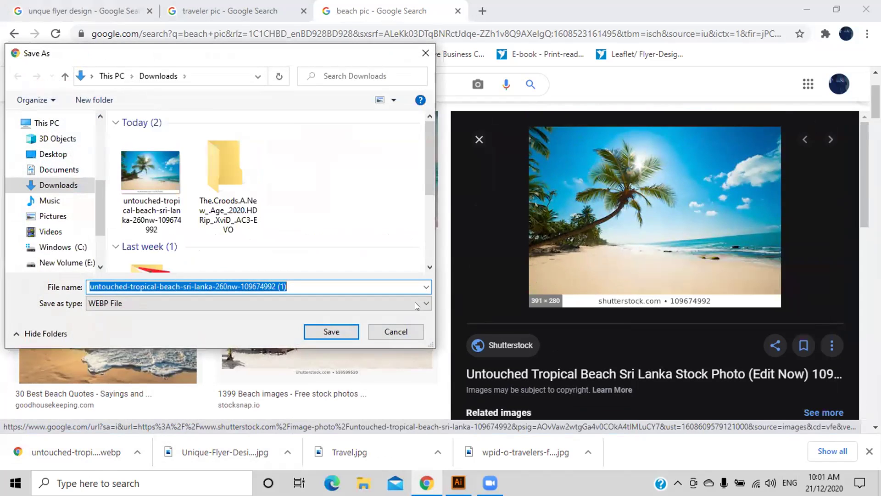
click(415, 302)
click(415, 302)
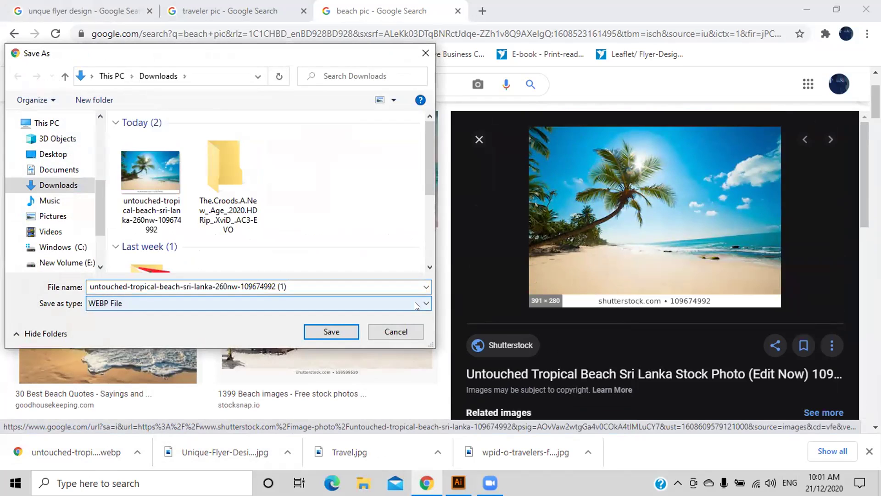
click(406, 334)
Step: Open the Parks Adventure palm beach photo from the related images and save it to Downloads as the JPEG image heritage
scroll(675, 296, down, 4)
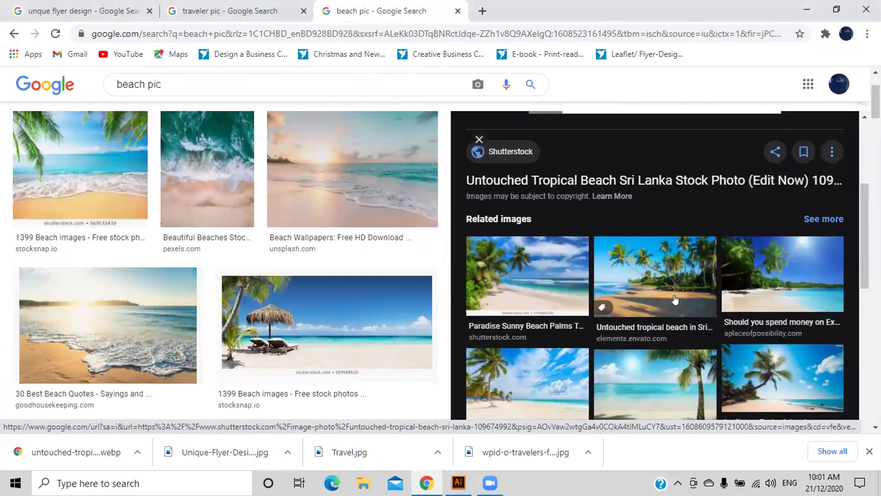
scroll(674, 300, down, 3)
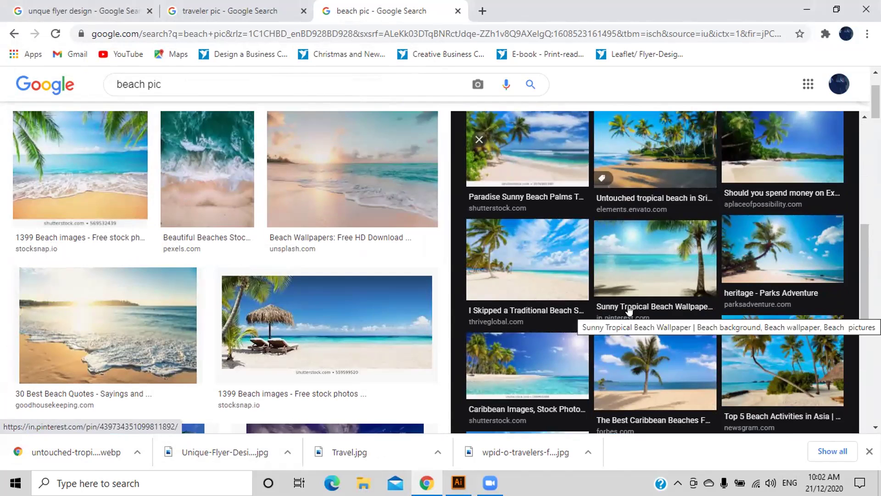
scroll(688, 286, up, 2)
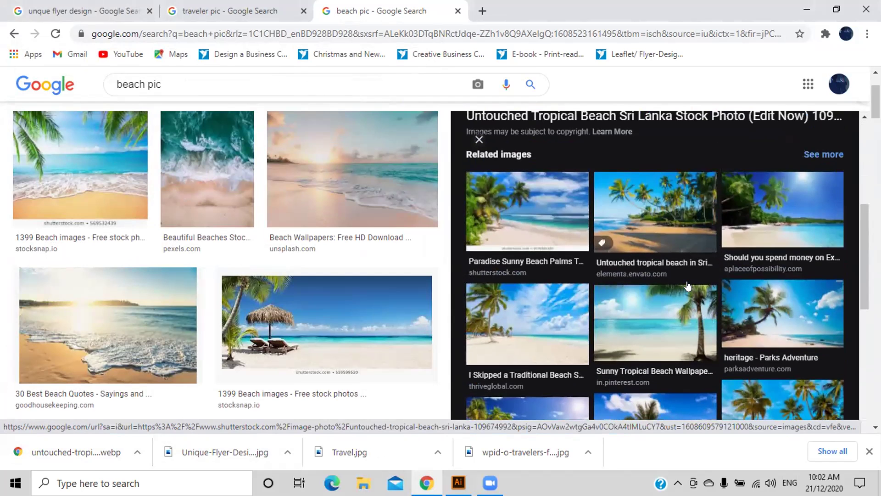
scroll(692, 282, up, 3)
scroll(689, 293, up, 2)
scroll(800, 380, down, 2)
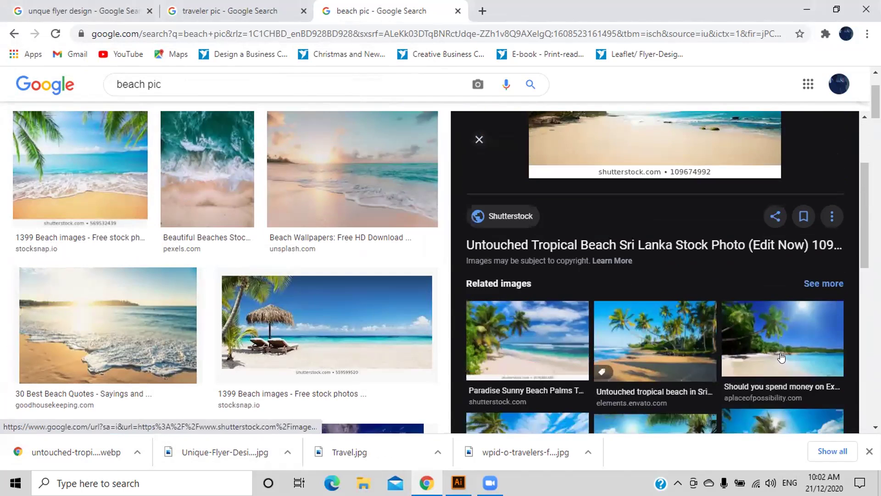
scroll(800, 380, down, 3)
click(779, 331)
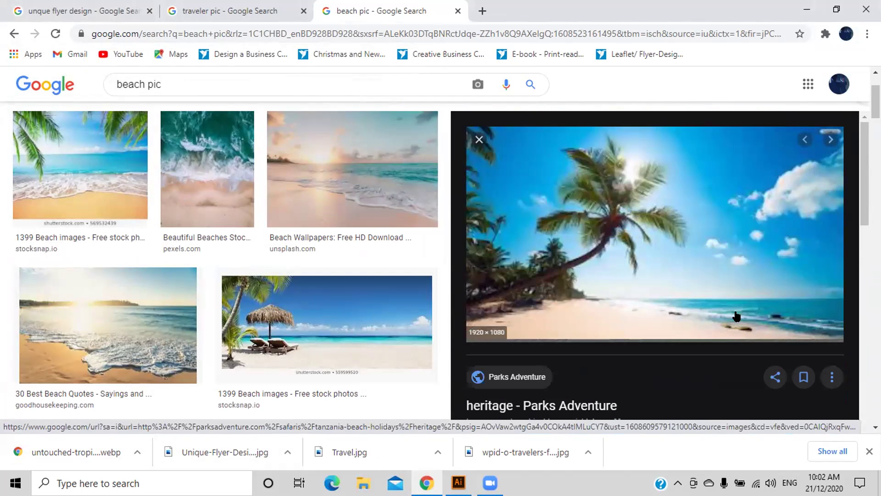
right_click(644, 264)
click(677, 384)
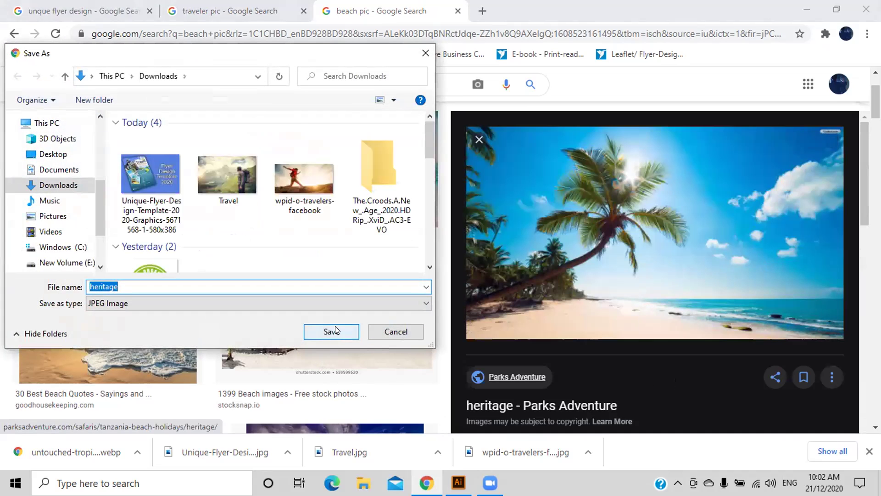
click(335, 330)
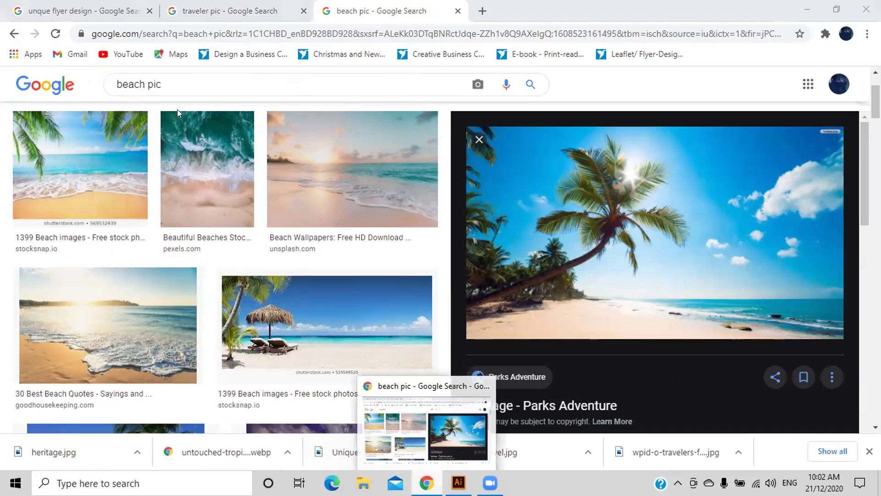
Step: Check the travel flyer reference in the flyer design search, and open the stocksnap.io beach umbrella photo from the beach pic results
click(131, 9)
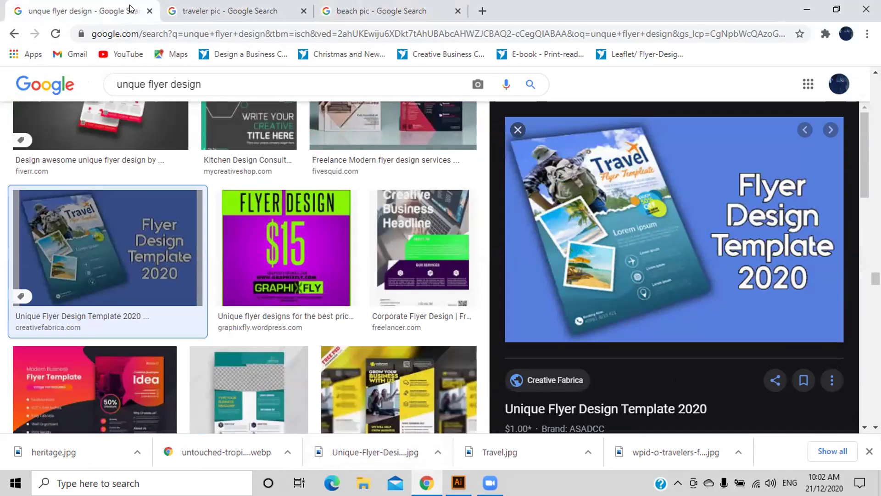
click(344, 10)
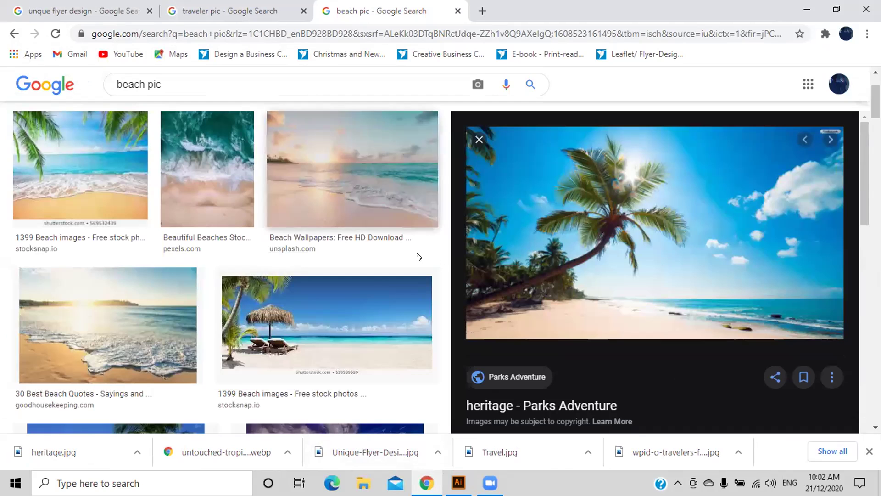
scroll(419, 270, up, 1)
scroll(420, 270, down, 1)
scroll(390, 270, down, 6)
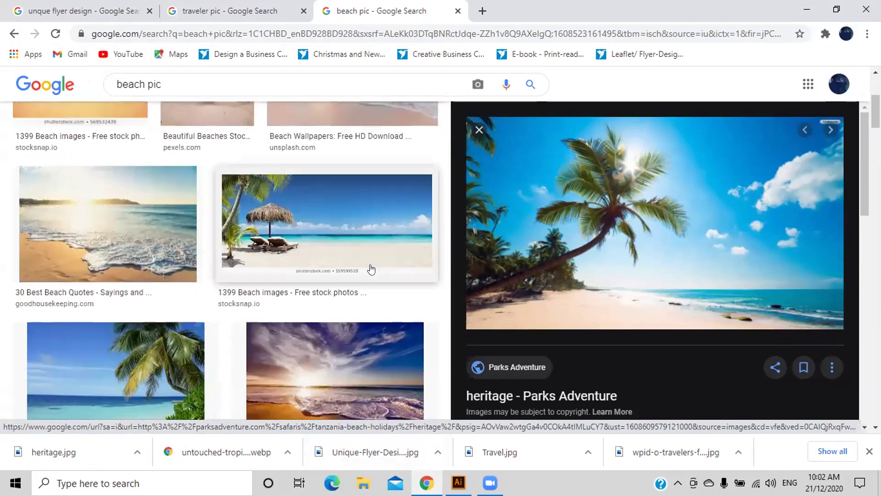
scroll(367, 268, up, 3)
scroll(359, 257, up, 3)
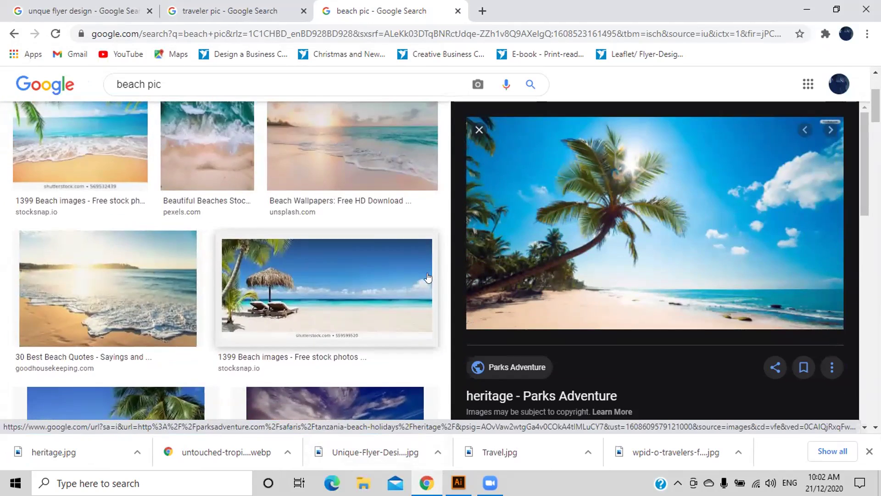
click(359, 258)
Step: Open the Guide 4 Travelers thatched umbrella photo from the related images and save it to Downloads as the JPEG image North-Carolina-Islands
scroll(691, 303, down, 5)
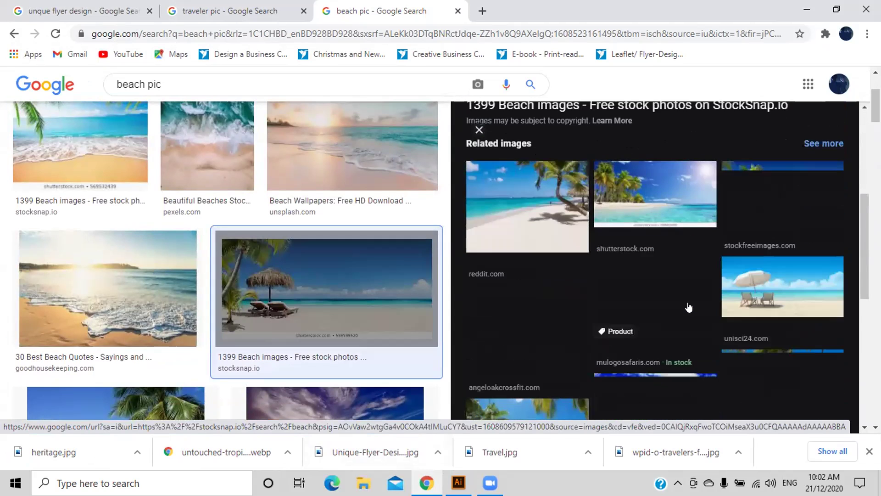
scroll(690, 305, down, 3)
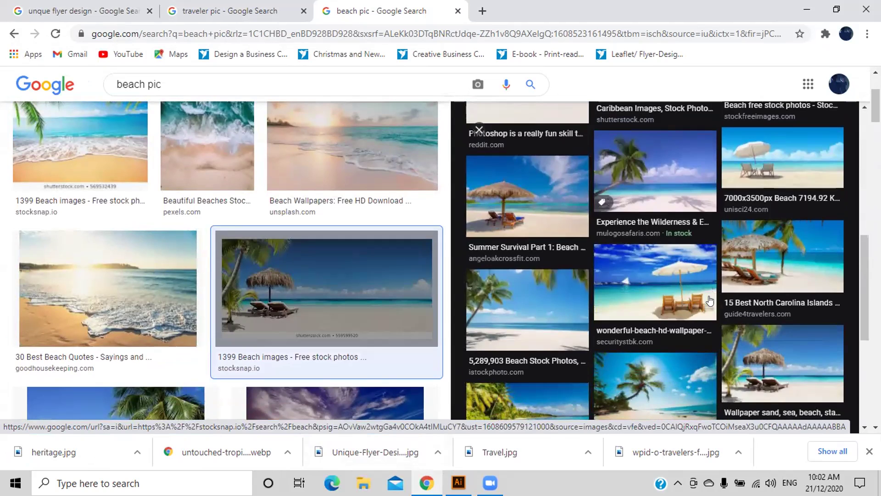
scroll(694, 303, down, 4)
scroll(747, 280, up, 4)
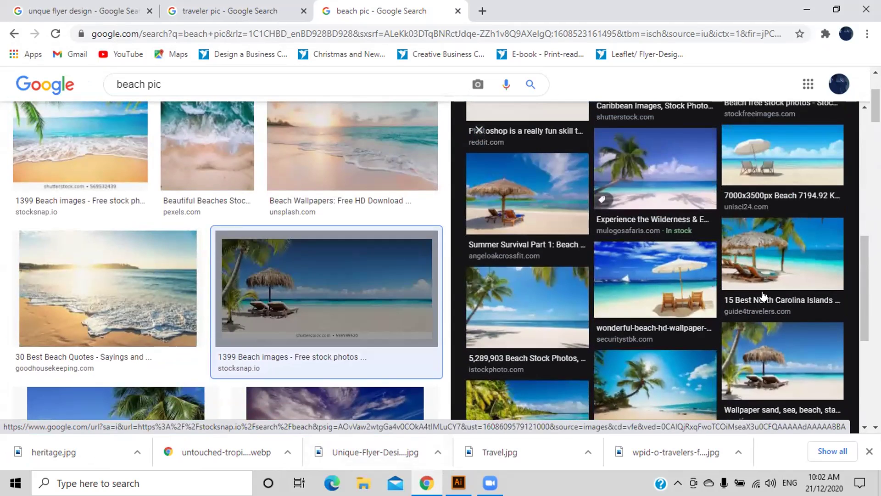
click(801, 266)
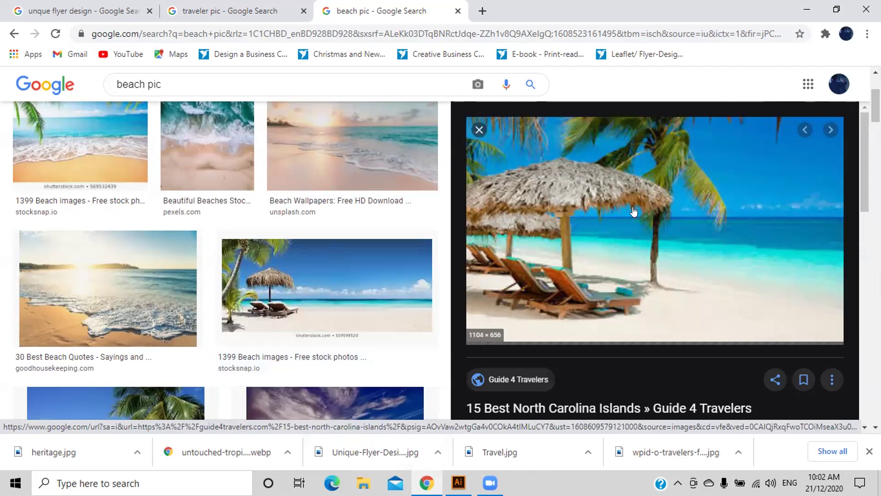
right_click(611, 217)
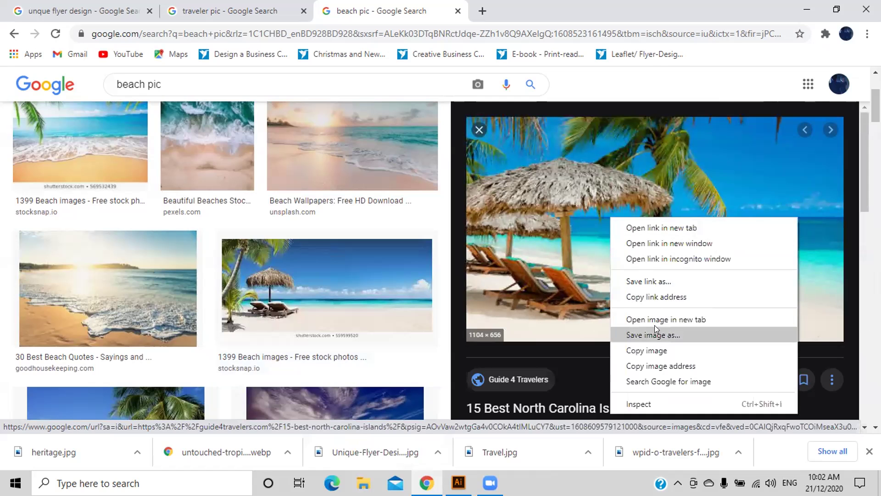
click(654, 327)
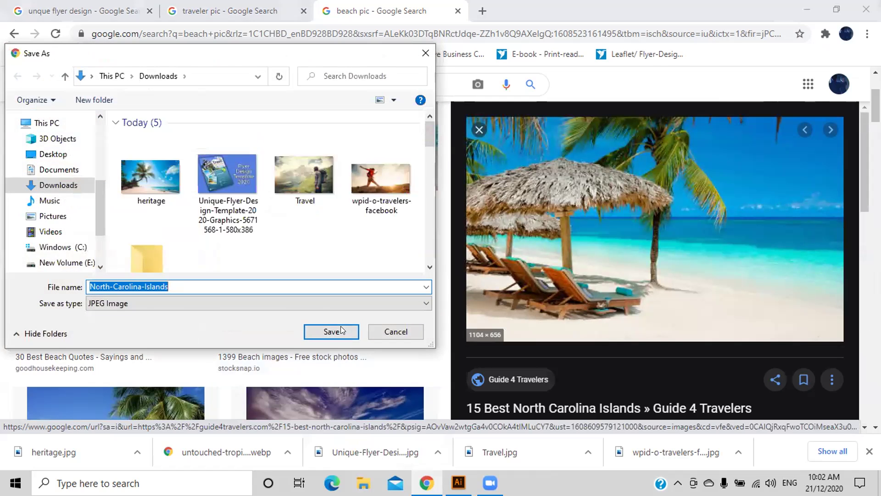
click(341, 330)
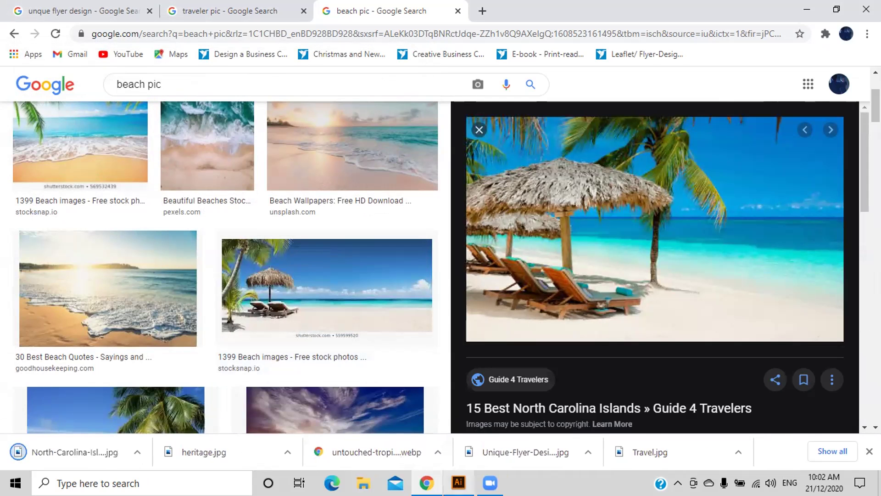
Step: Switch to Illustrator and lock the leaping traveler photo at the head of the flyer artboard
mouse_move(459, 482)
click(418, 446)
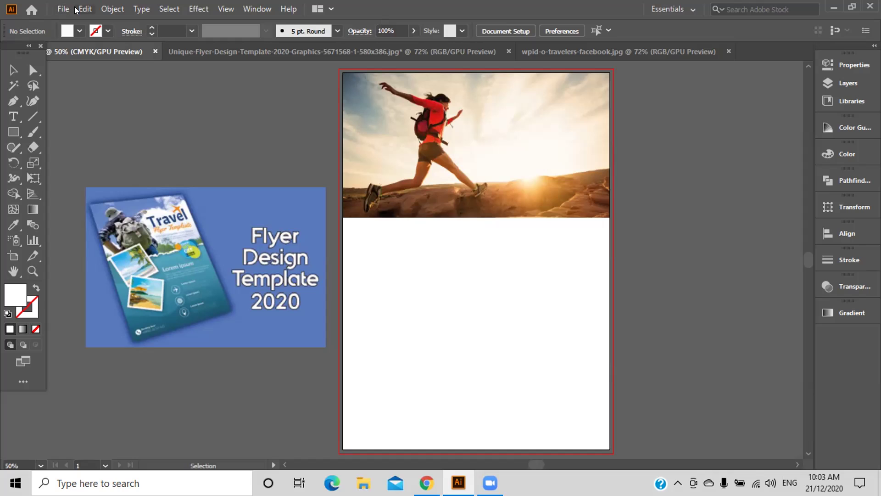
click(63, 13)
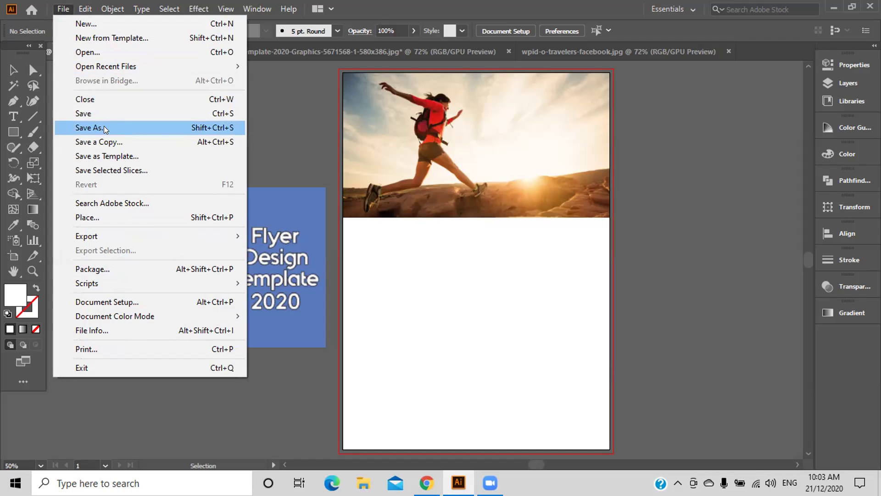
click(556, 298)
click(523, 199)
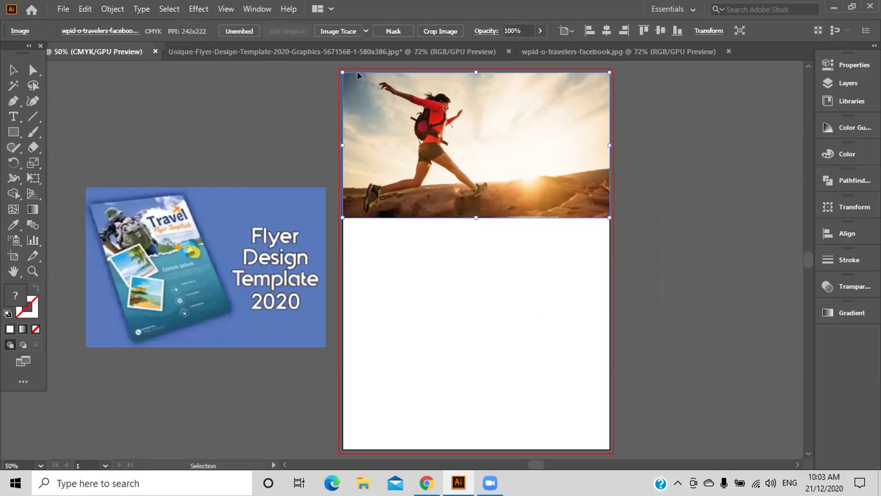
click(229, 9)
click(118, 10)
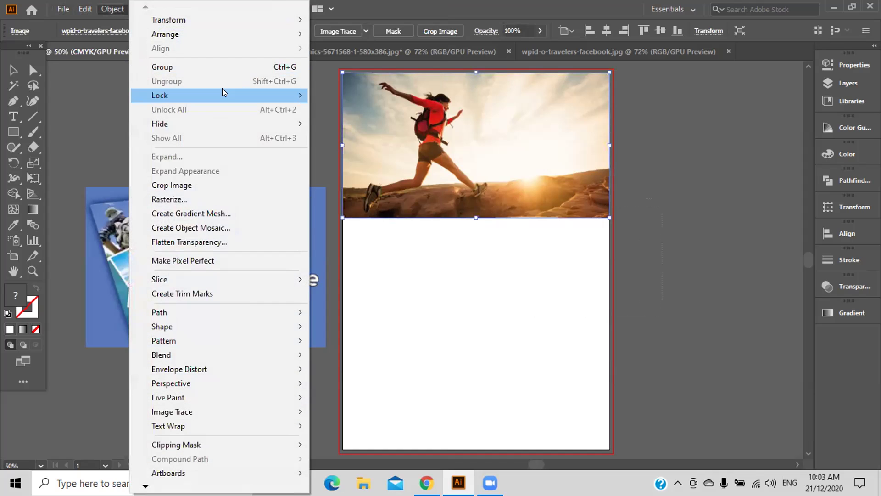
mouse_move(251, 93)
click(343, 94)
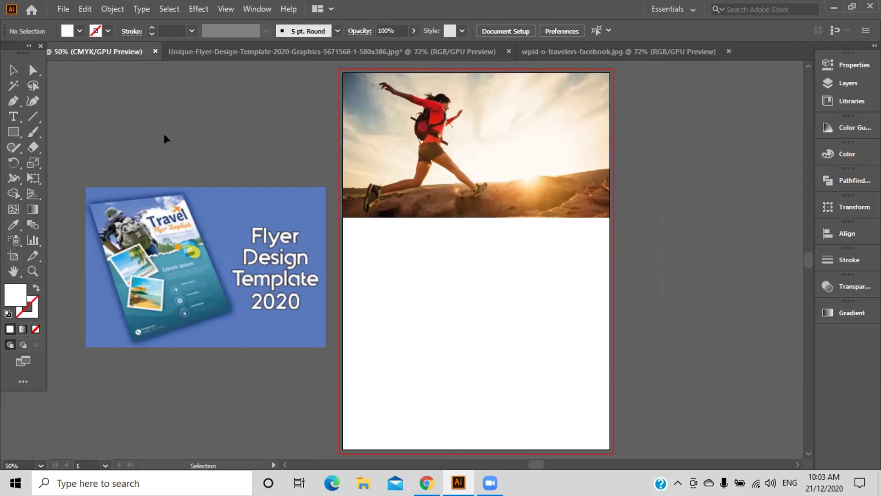
Step: Open the heritage photo from the Downloads folder as a separate document
click(63, 8)
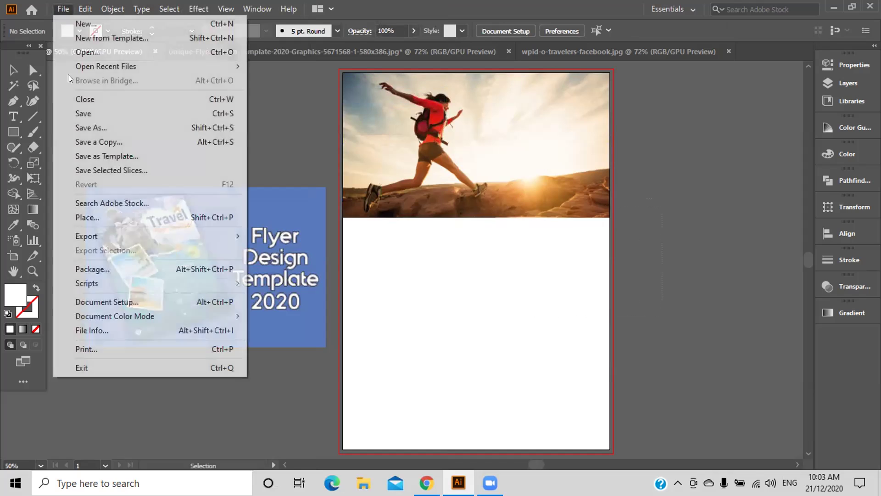
click(98, 52)
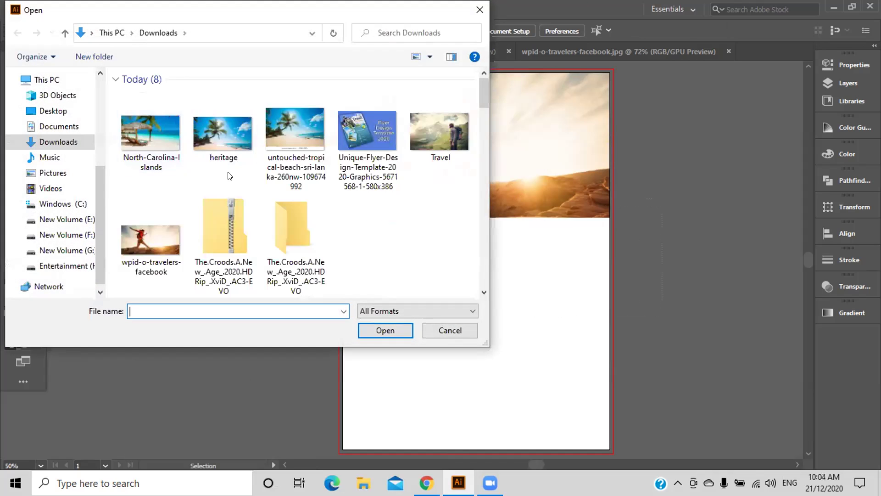
click(218, 141)
click(363, 324)
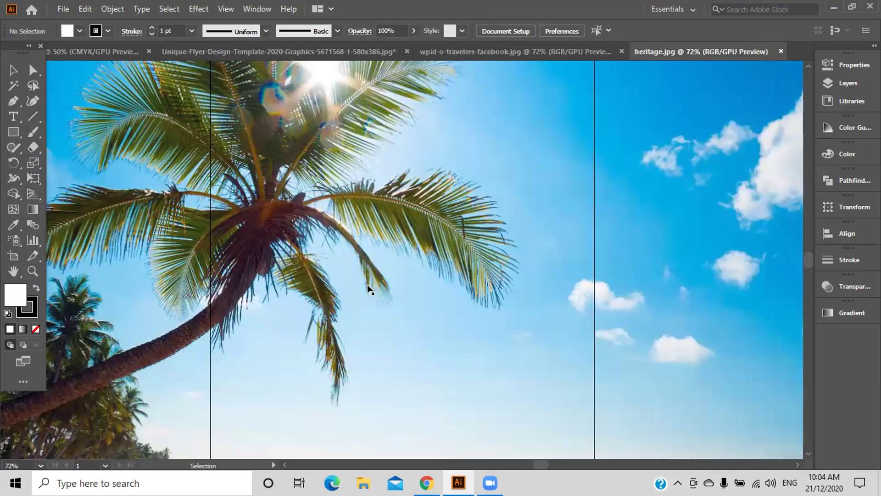
Step: Scale the palm beach photo down proportionally about its centre to roughly half the artboard's width
key(ctrl+minus)
key(ctrl+minus)
key(ctrl+minus)
key(ctrl+minus)
key(ctrl+minus)
click(379, 286)
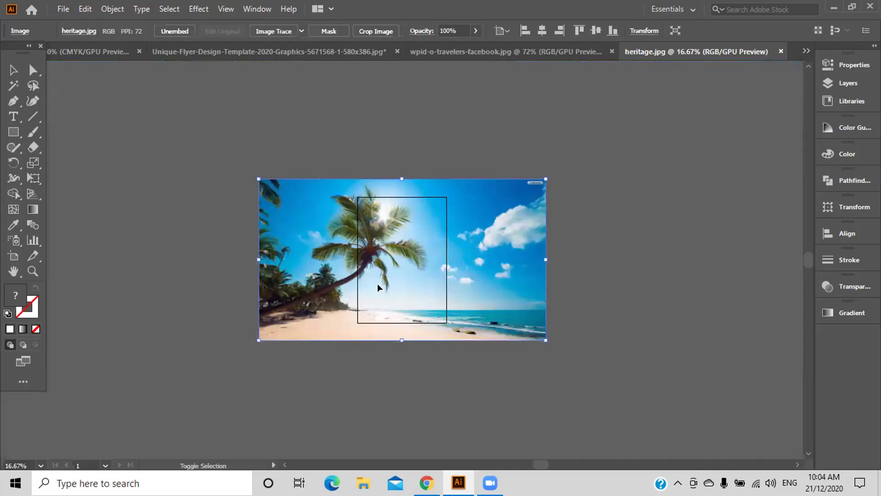
drag(399, 179, 402, 247)
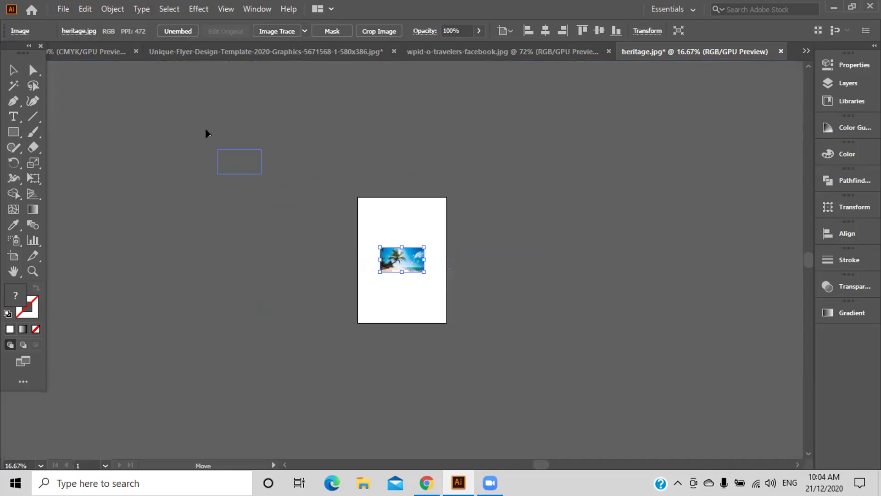
Step: Bring the palm beach photo into the travel flyer document and place it just below the traveler photo
click(124, 56)
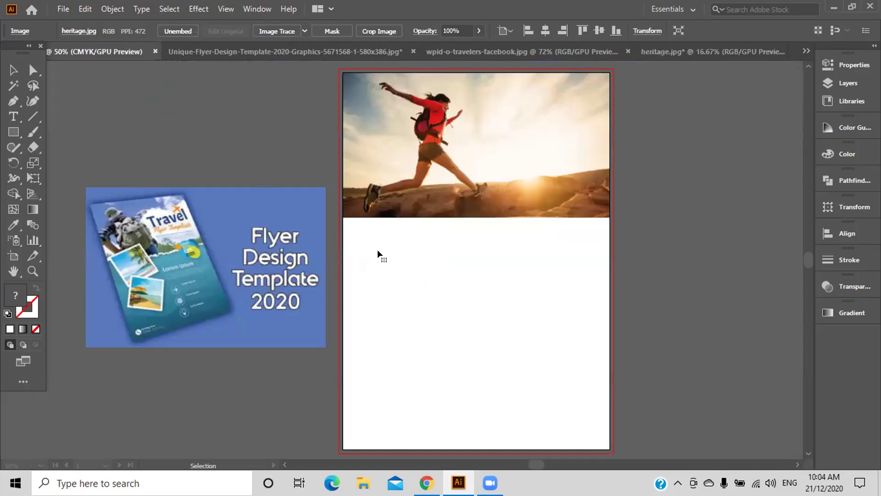
key(ctrl+v)
drag(378, 250, 416, 260)
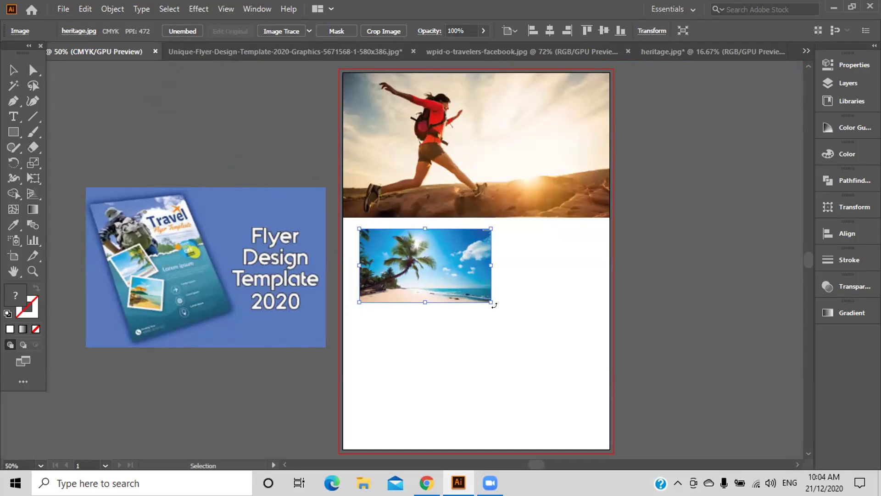
Step: Tilt the palm beach photo counterclockwise, make it slightly smaller, and move it off the artboard above the reference flyer image
drag(492, 303, 504, 274)
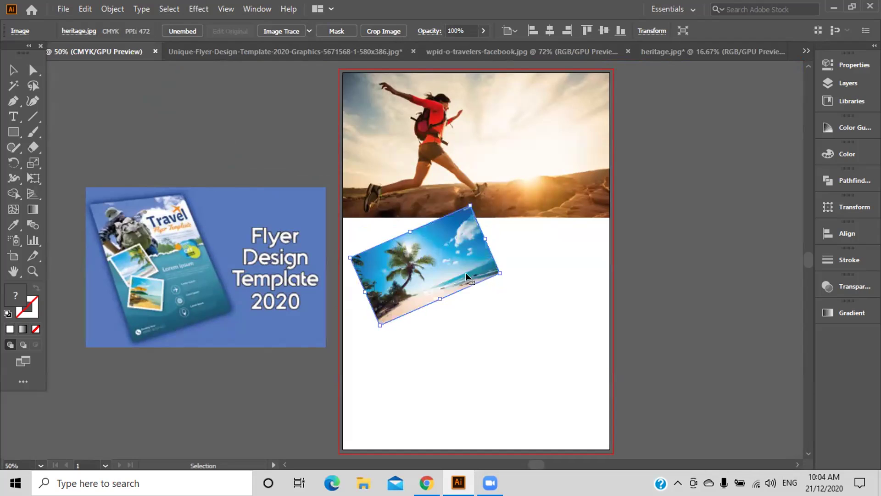
mouse_move(436, 271)
mouse_down()
mouse_move(414, 259)
mouse_move(428, 263)
mouse_up()
key(alt)
drag(473, 231, 465, 237)
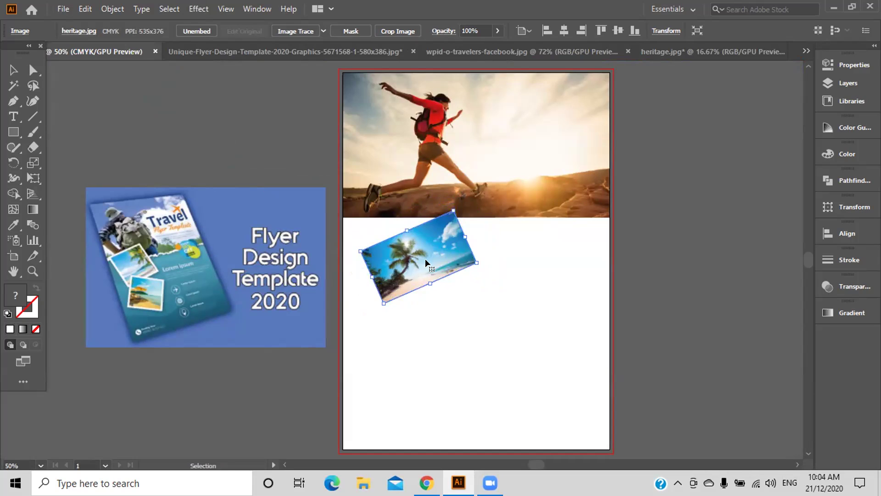
drag(425, 262, 261, 134)
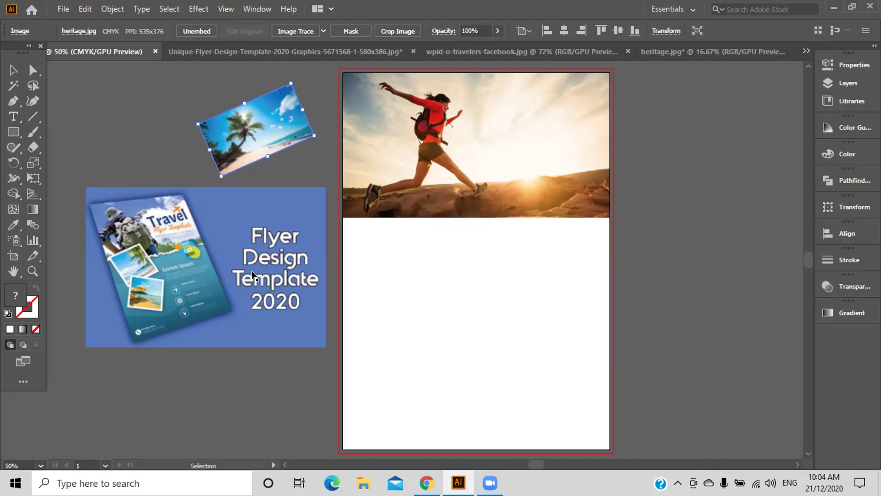
Step: Open the North-Carolina-Islands photo from the Downloads folder as a separate document
click(64, 8)
click(73, 48)
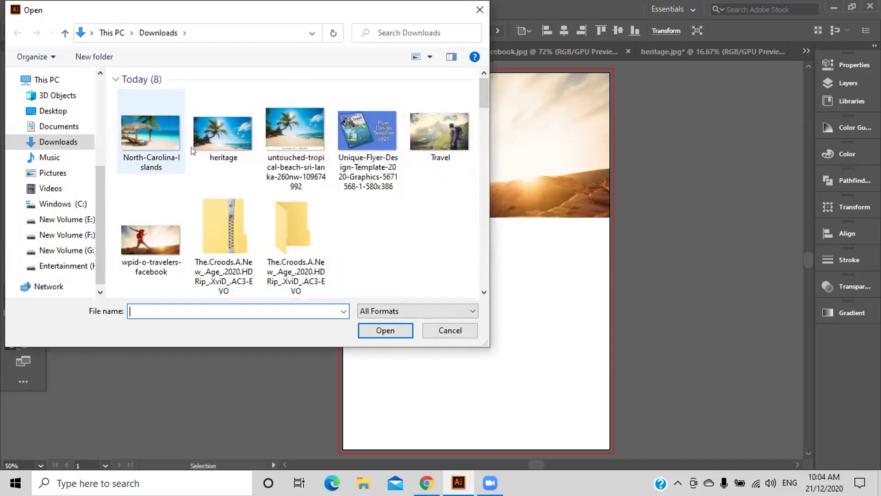
click(148, 129)
click(388, 338)
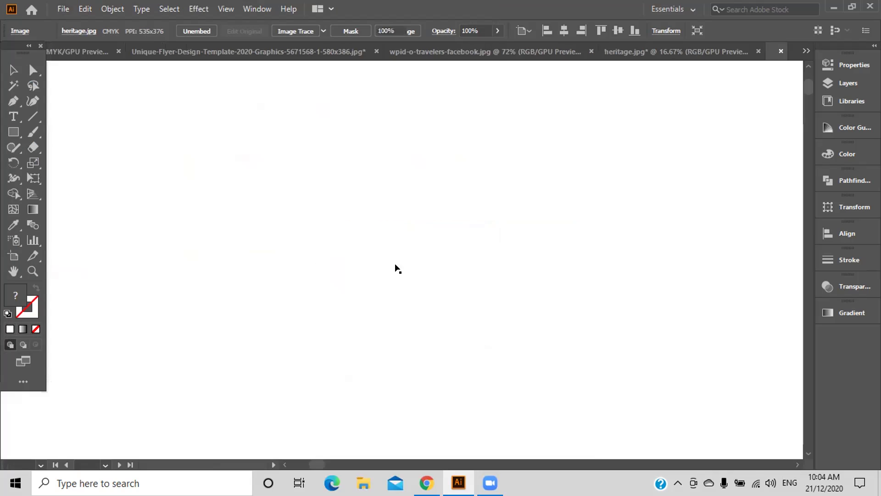
Step: Scale down the thatched-hut beach photo and bring it into the travel flyer document, below the traveler photo
key(ctrl+minus)
key(ctrl+minus)
key(ctrl+minus)
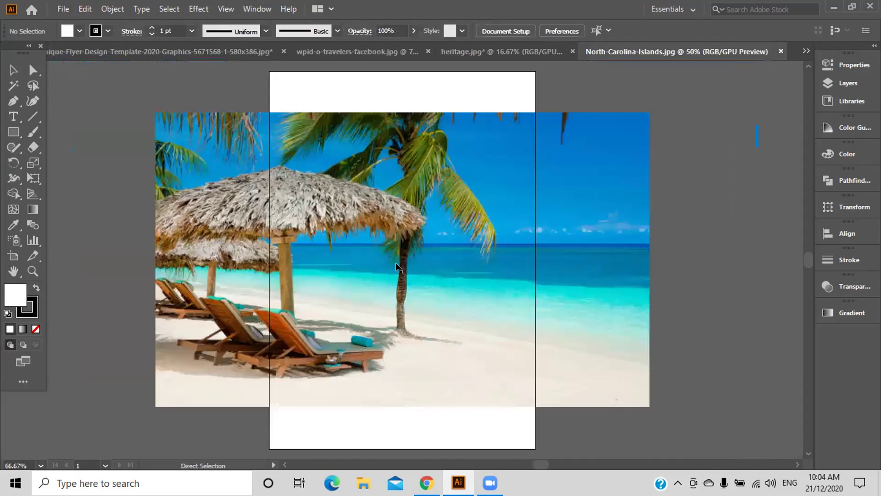
click(407, 254)
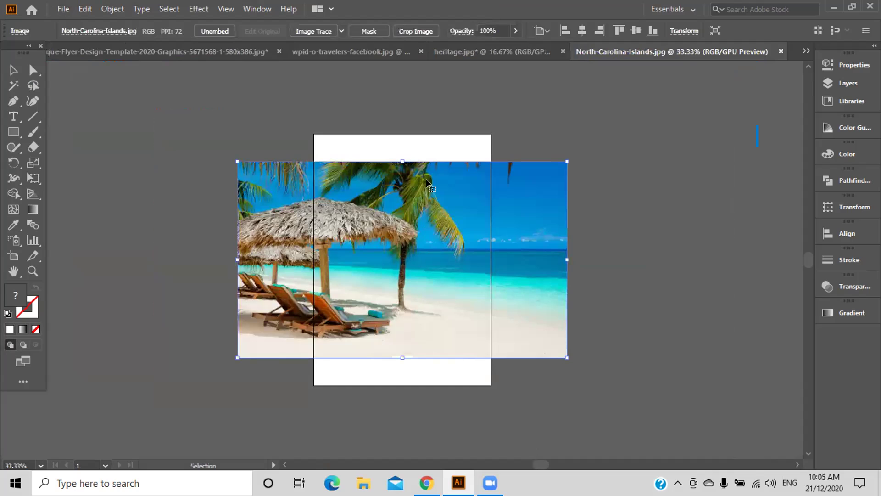
drag(400, 156, 181, 59)
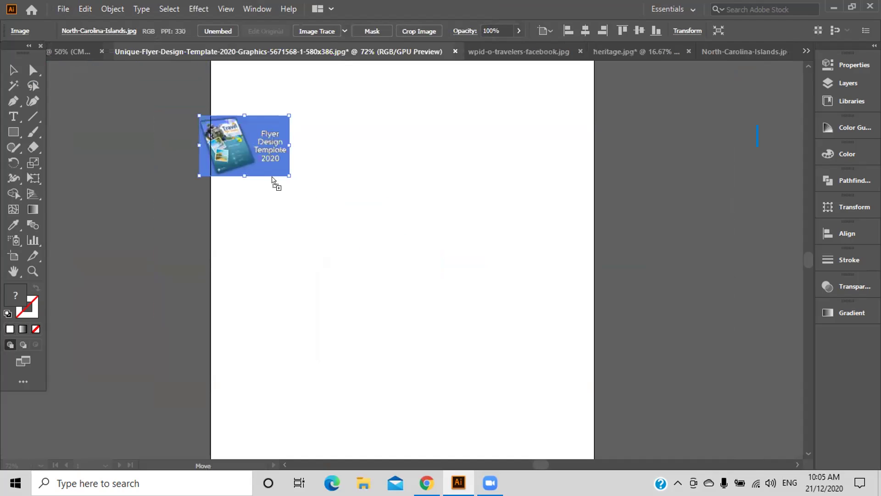
drag(94, 44, 441, 303)
Step: Tilt the hut beach photo clockwise and narrow its width about its centre
drag(484, 331, 457, 350)
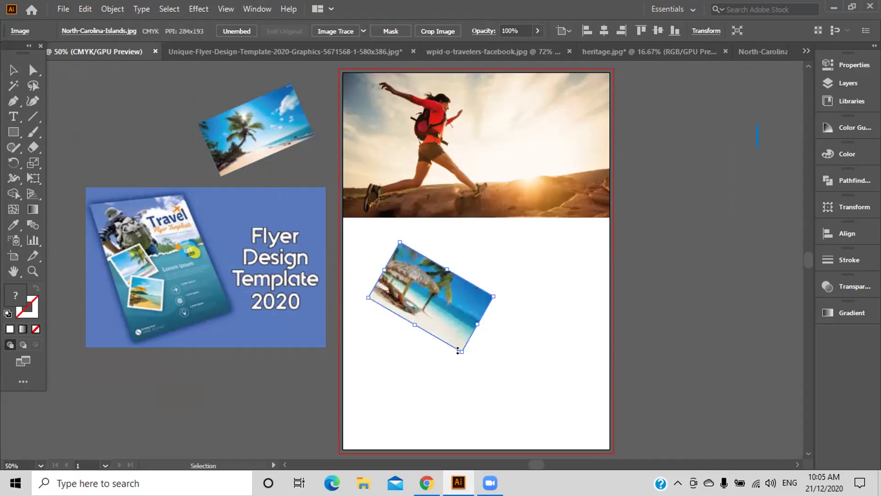
drag(480, 323, 461, 317)
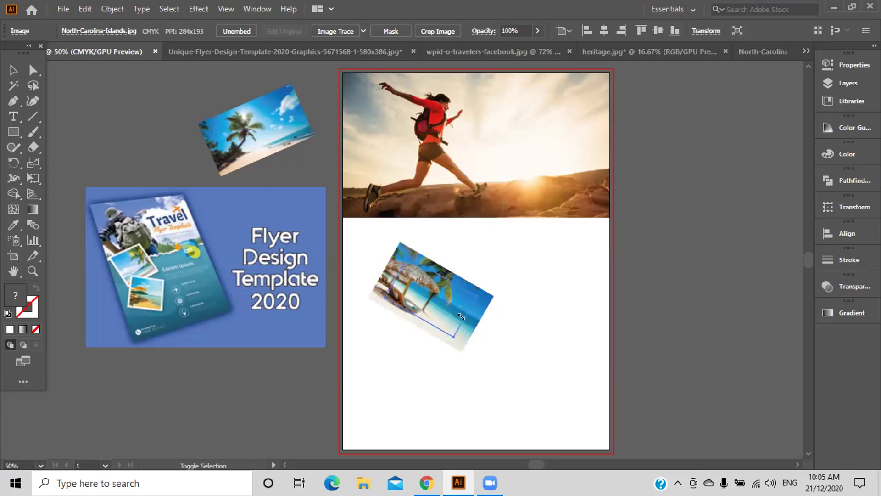
drag(462, 317, 464, 316)
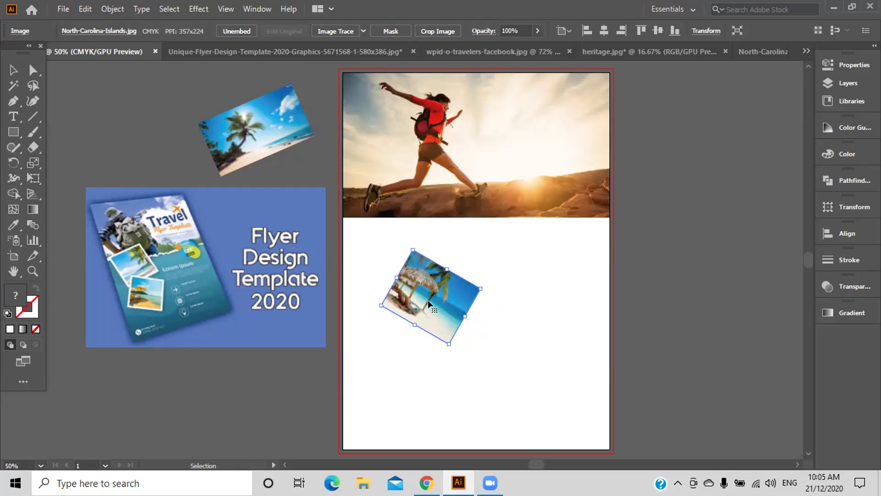
Step: Shift the palm beach photo further left and shrink it slightly, and place the hut beach photo overlapping its right end above the reference flyer
click(251, 128)
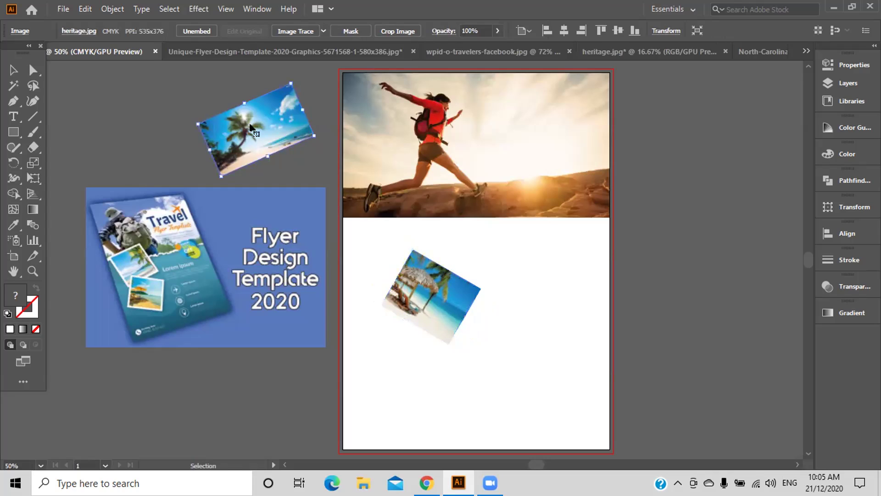
drag(250, 125, 191, 107)
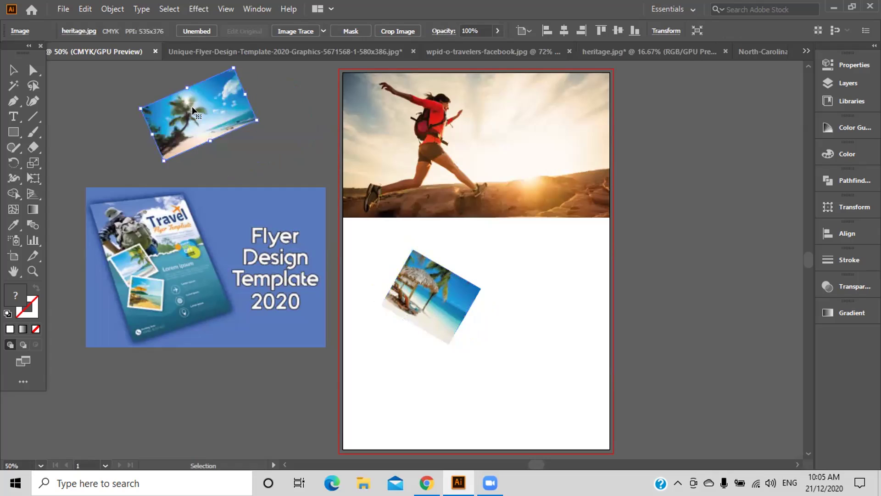
key(shift)
drag(239, 93, 264, 86)
key(ctrl+z)
drag(246, 92, 237, 91)
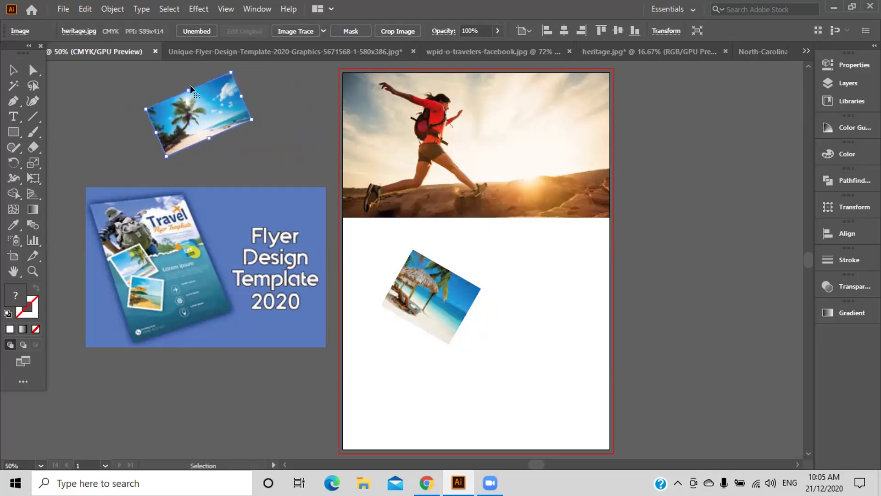
drag(436, 312, 280, 128)
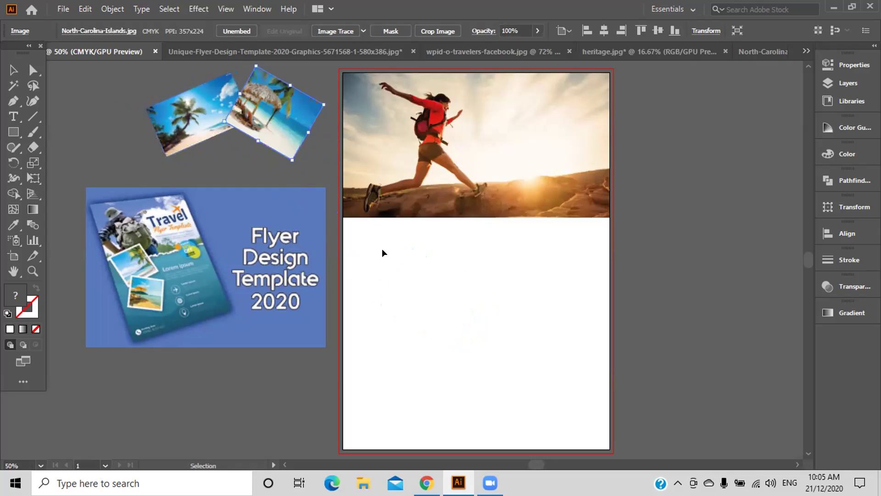
click(311, 175)
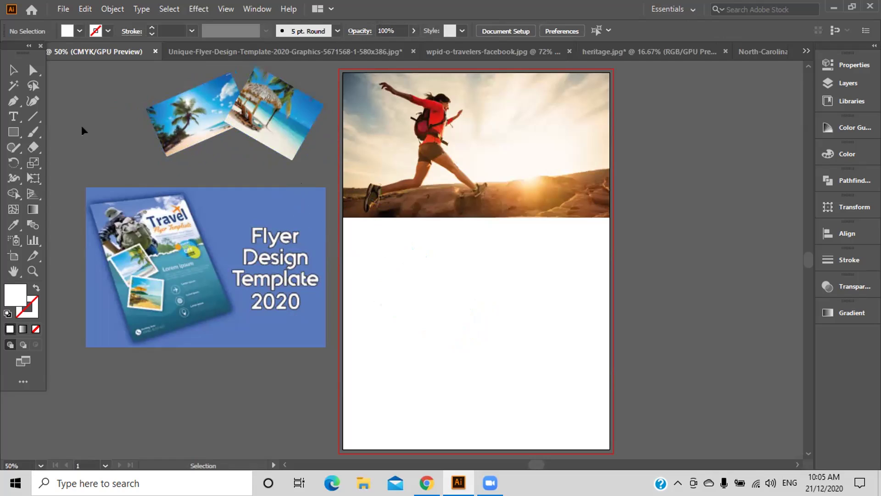
Step: Draw a rectangle about 210 by 182 mm covering the blank part of the travel artboard below the traveler photo
click(13, 132)
drag(339, 214, 603, 443)
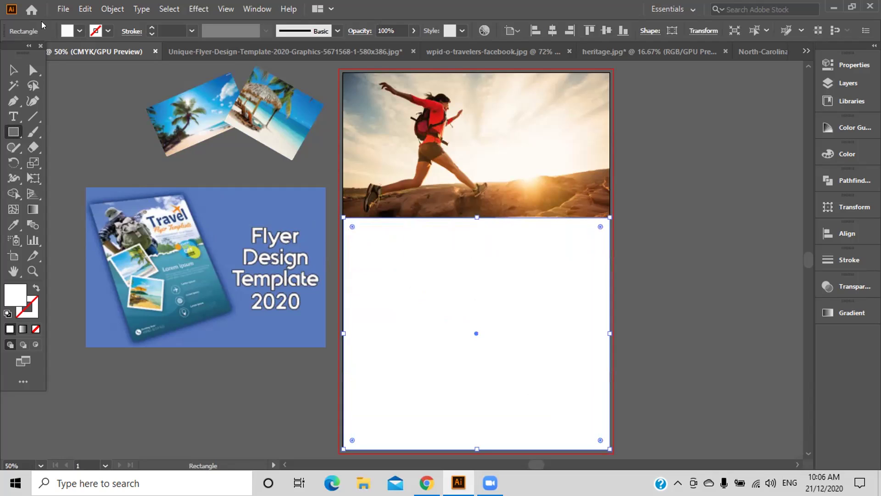
Step: Fill the rectangle with the light teal sampled from just above the Lorem ipsum heading in the reference flyer
click(79, 31)
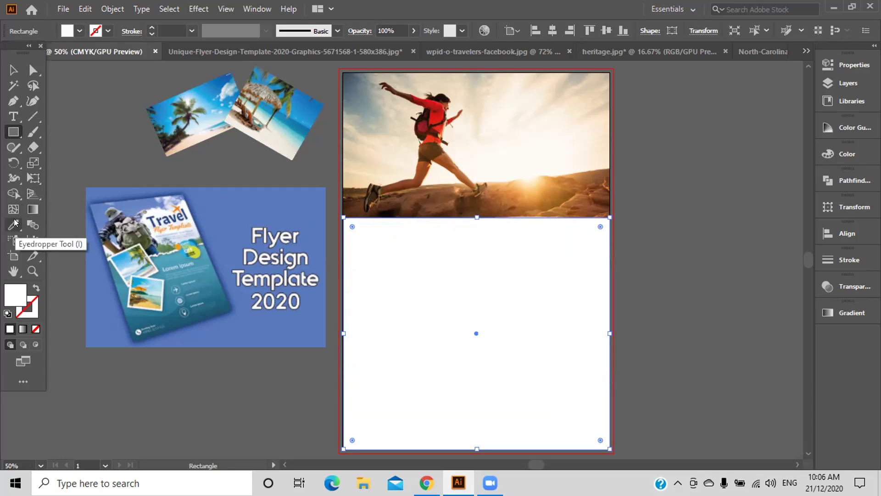
click(168, 255)
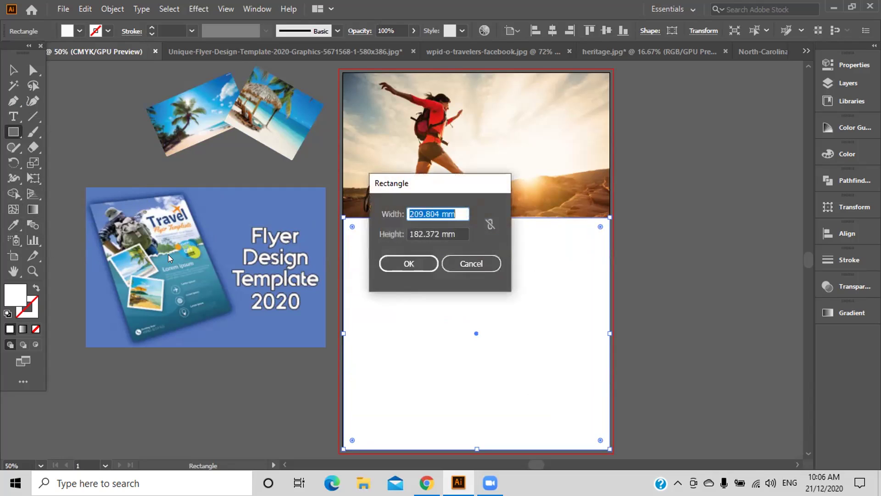
click(471, 263)
key(i)
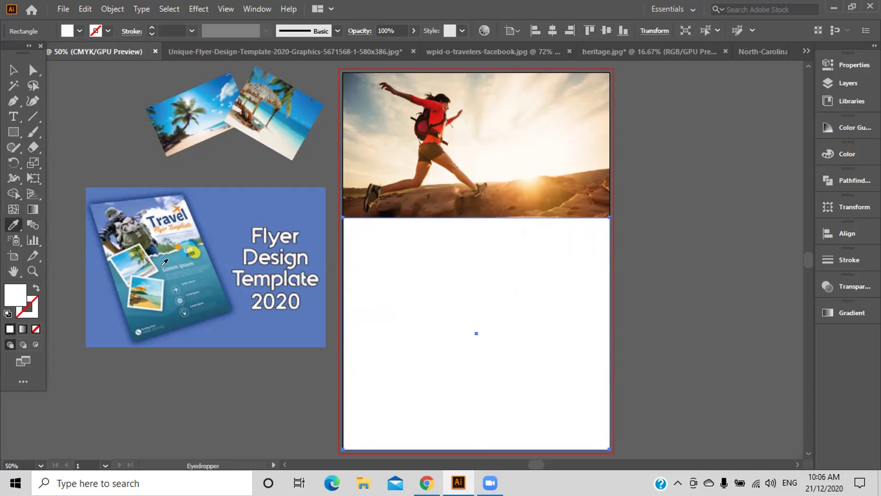
click(169, 308)
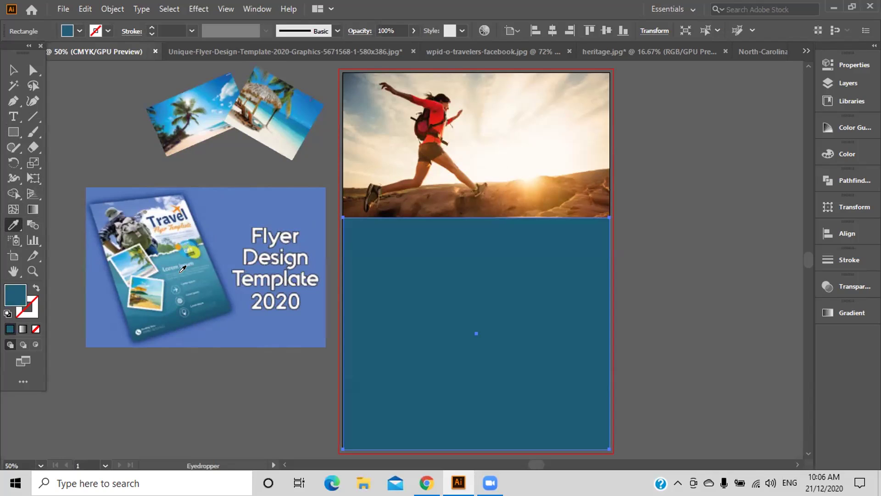
click(161, 257)
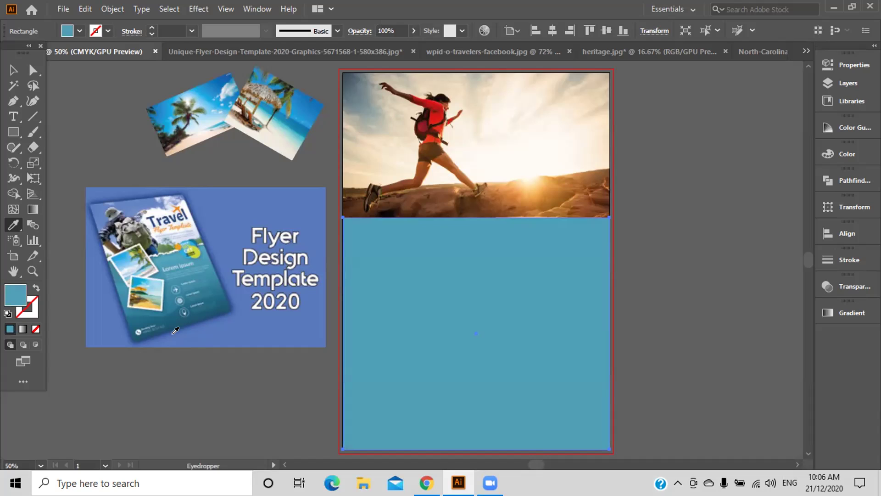
Step: Give the rectangle a linear gradient fill and open the color swatches for its dark end stop
click(23, 329)
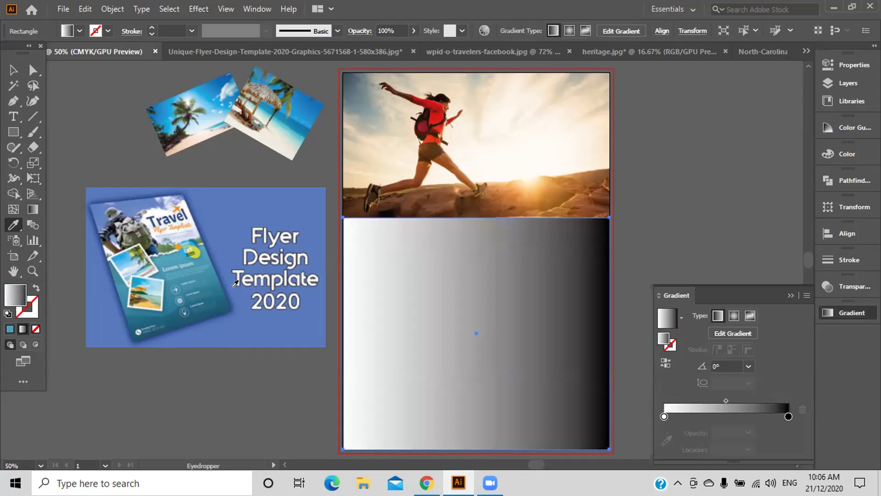
drag(788, 416, 789, 417)
double_click(788, 416)
click(788, 417)
double_click(789, 417)
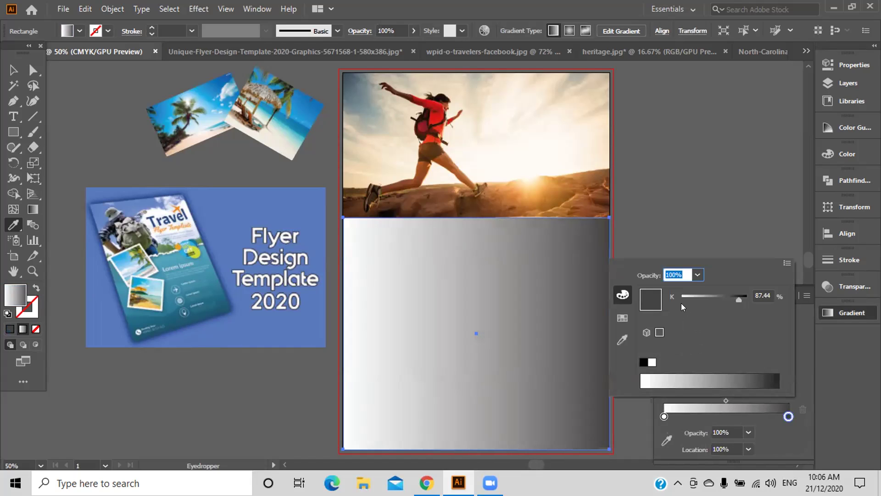
click(626, 297)
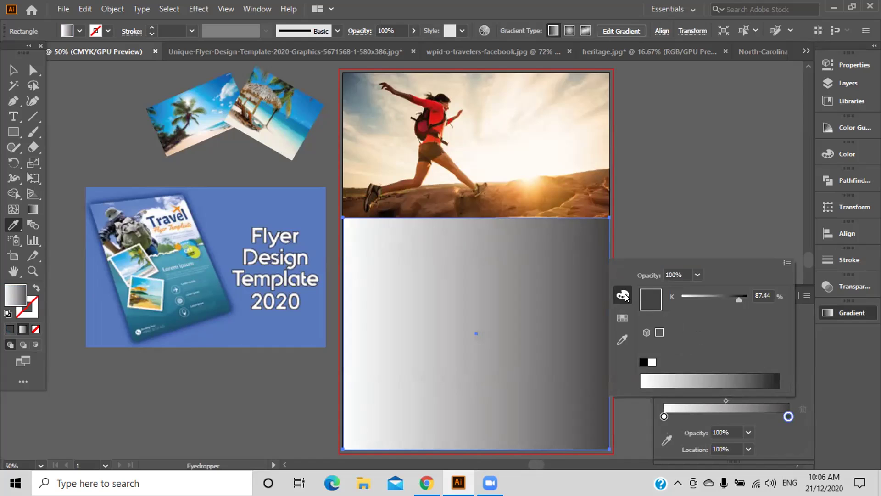
click(623, 318)
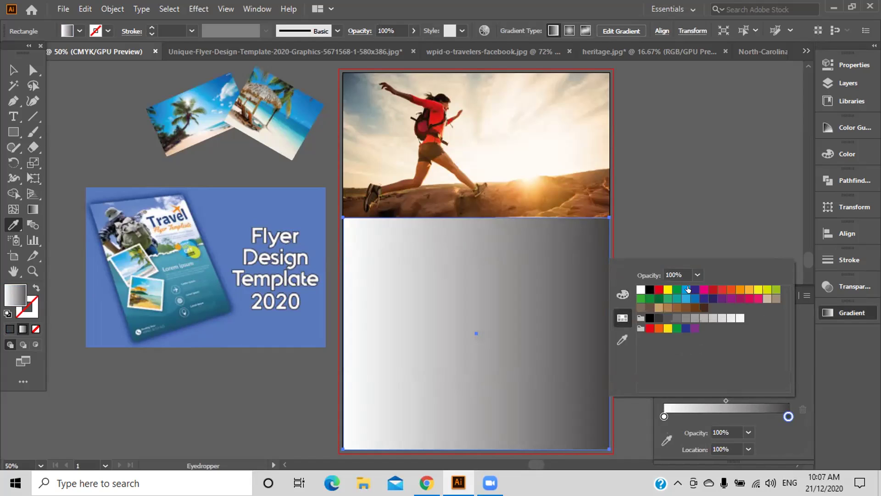
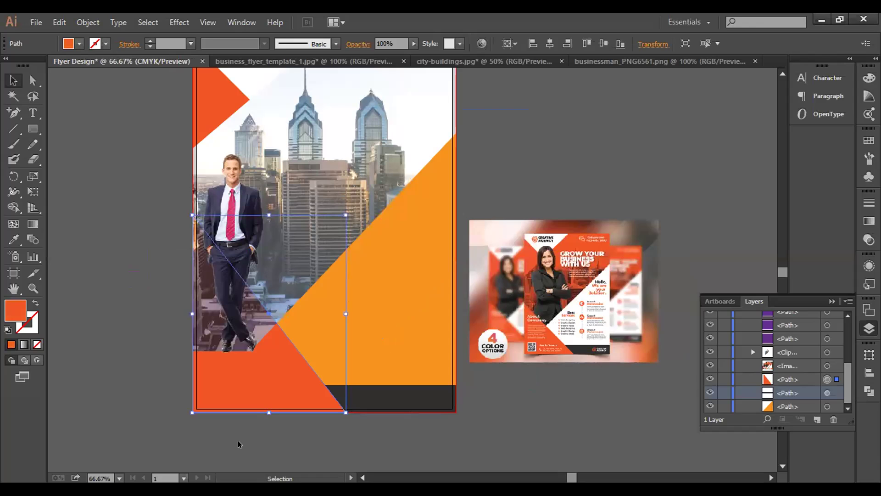
Step: In the business flyer document, enlarge the orange shape in the lower-left corner proportionally towards the upper right
click(240, 439)
click(343, 212)
drag(345, 215, 376, 183)
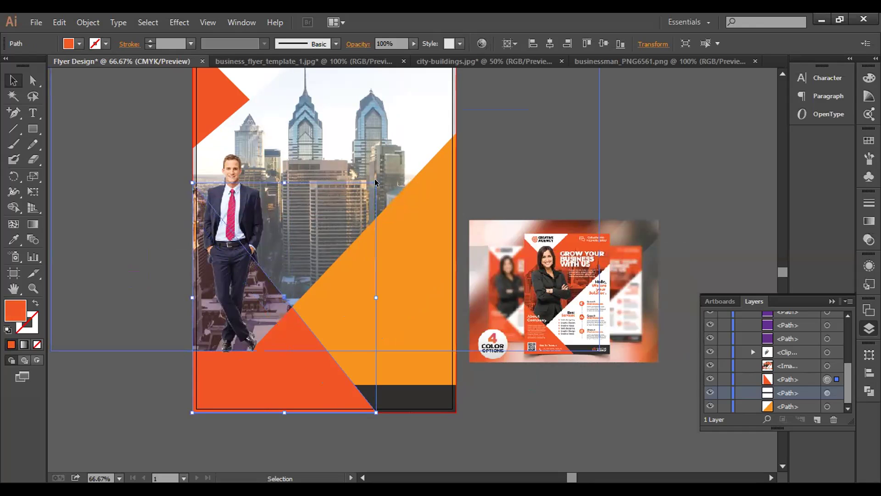
Step: Enlarge the businessman image proportionally and move it right towards the centre of the business flyer
click(214, 281)
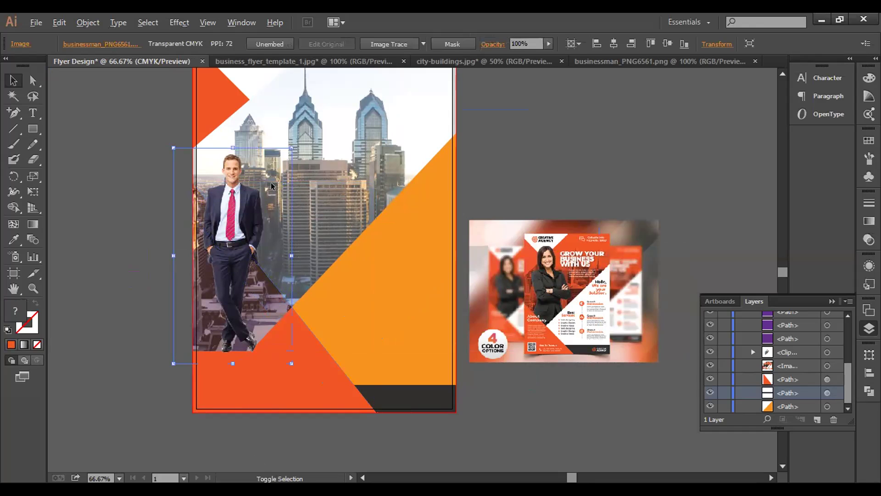
drag(292, 148, 354, 91)
drag(251, 237, 290, 238)
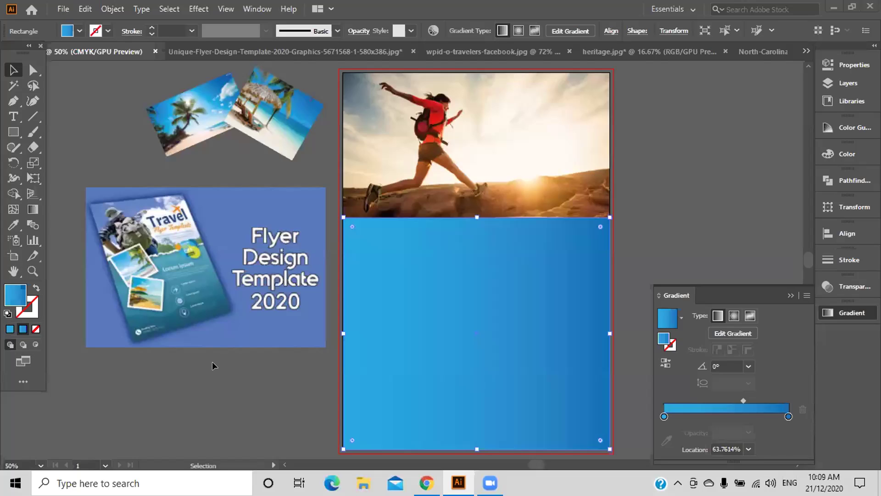
Step: In the travel flyer document, examine up close the torn edge between the photo and the teal area of the reference flyer
click(228, 334)
key(ctrl+plus)
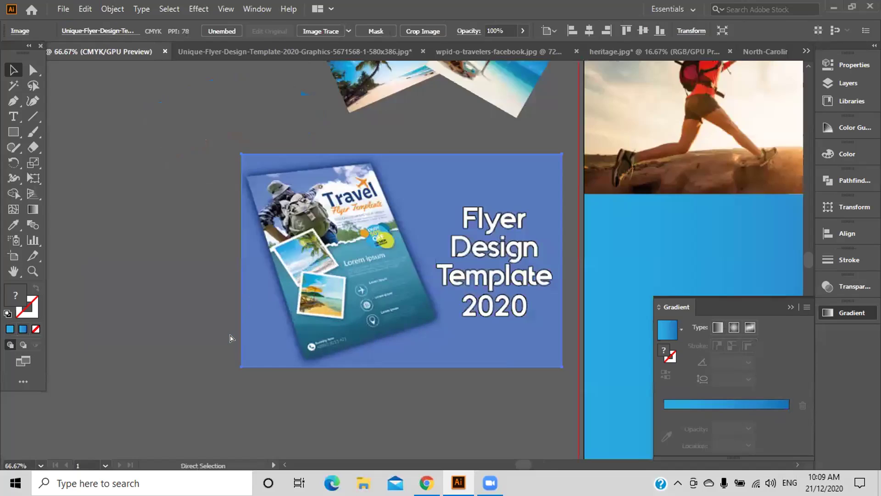
key(ctrl+plus)
key(ctrl+plus)
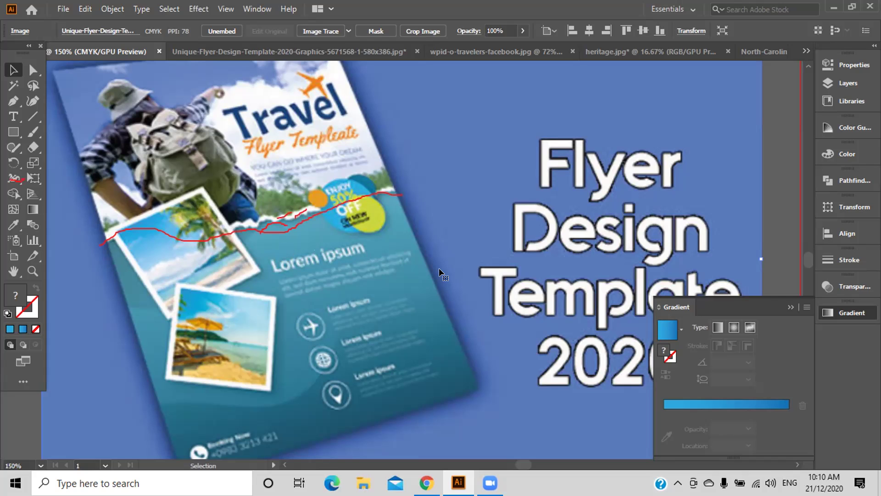
drag(439, 264, 126, 301)
drag(2, 294, 532, 205)
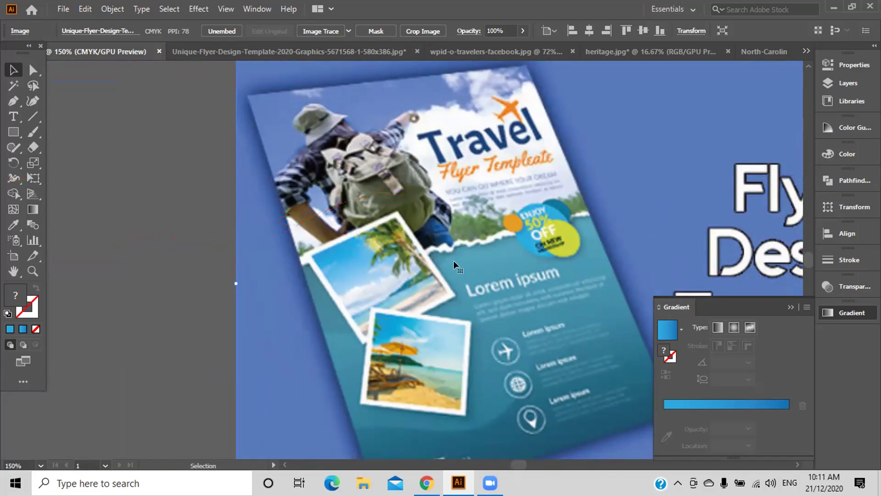
key(space)
drag(429, 246, 231, 206)
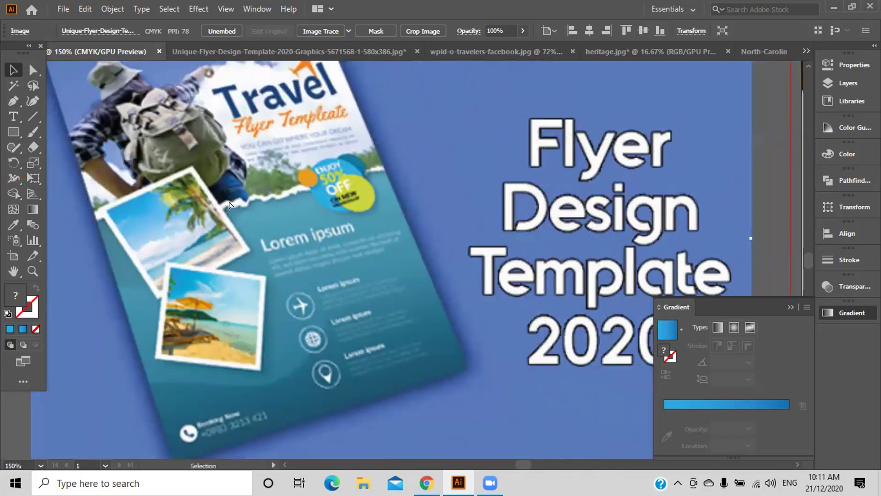
key(ctrl+1)
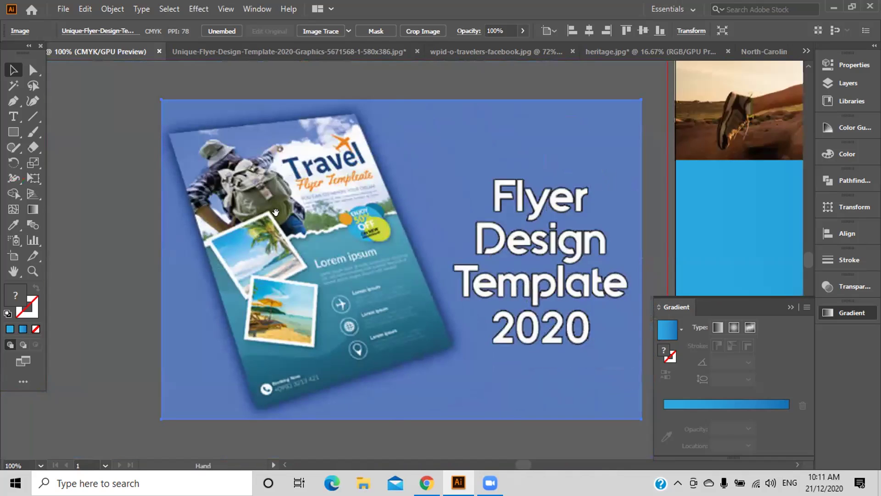
click(790, 309)
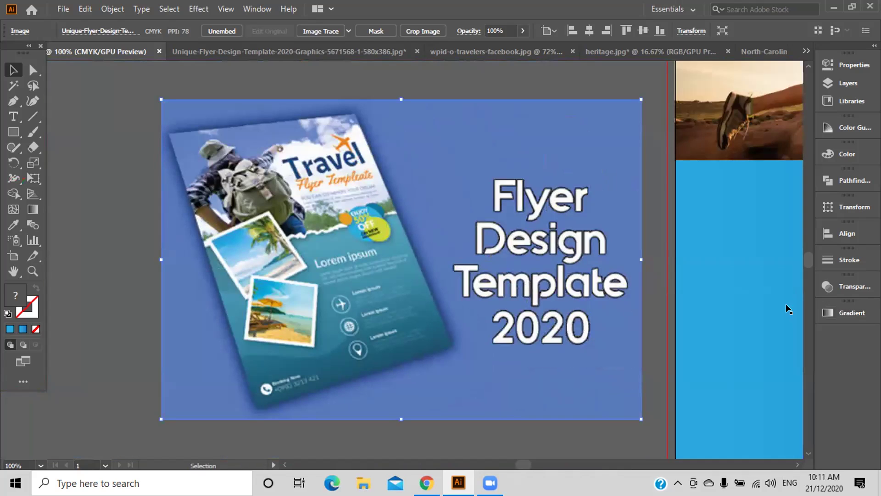
drag(664, 264, 268, 331)
key(ctrl+minus)
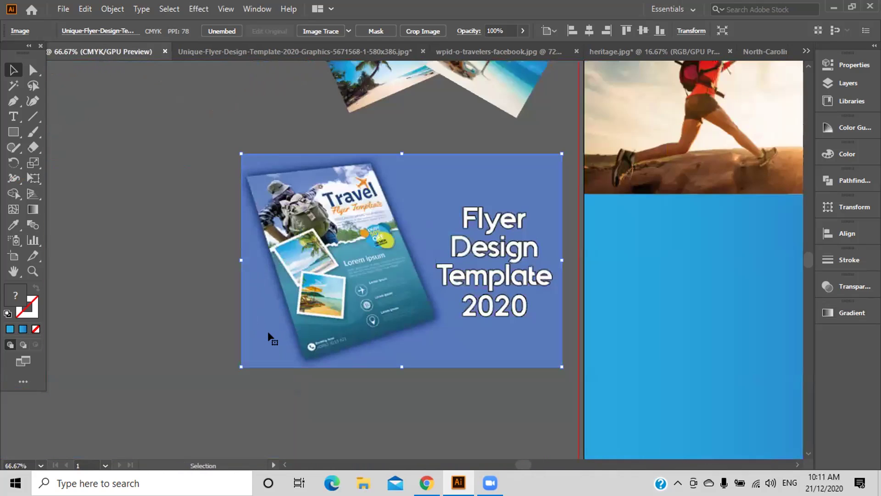
key(ctrl+minus)
drag(341, 300, 140, 316)
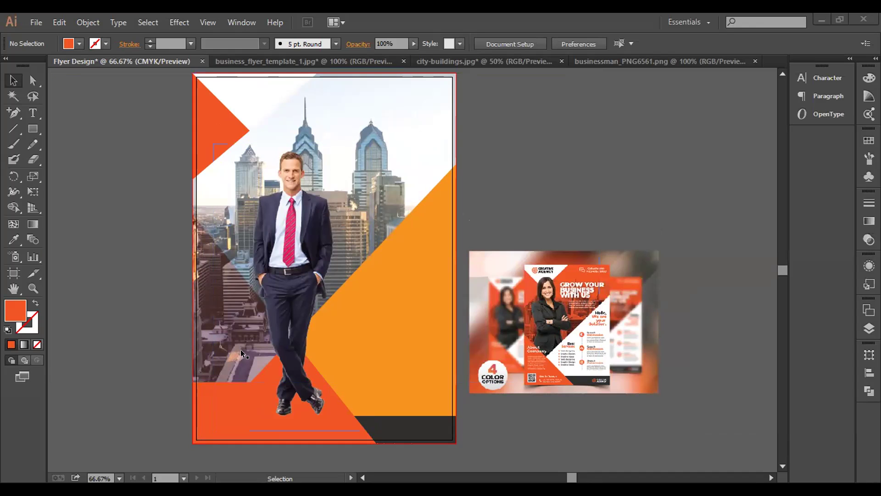
Step: In the business flyer, try moving the orange lower-left shape past the artboard's edge, and return it to the corner
click(201, 437)
drag(201, 437, 124, 434)
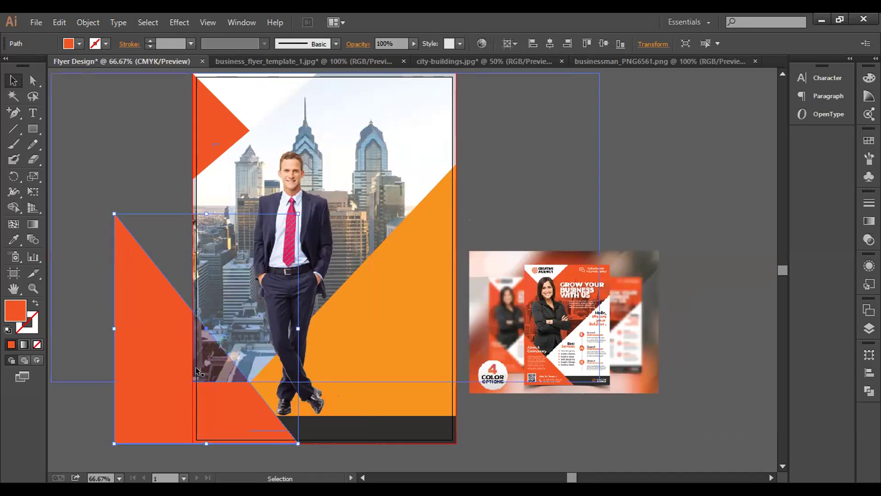
drag(157, 378, 237, 379)
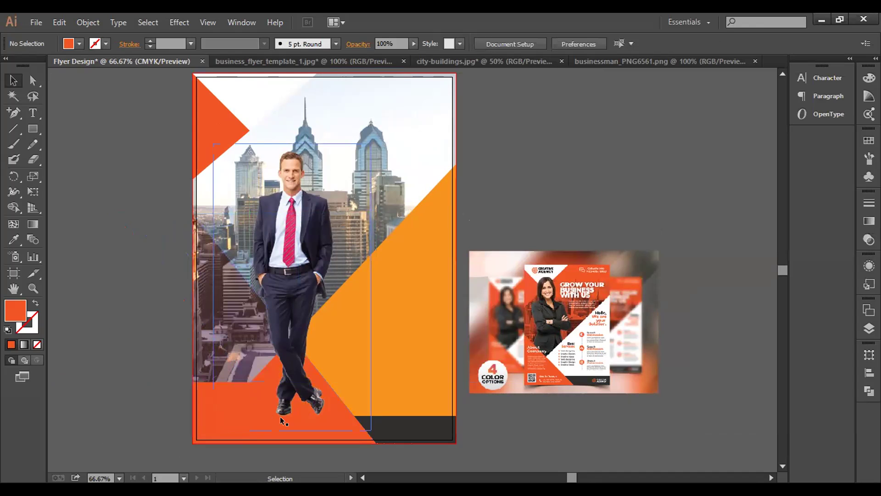
Step: Try shifting the red-orange lower-left shape rightwards across the flyer, and bring it back to the corner
click(238, 440)
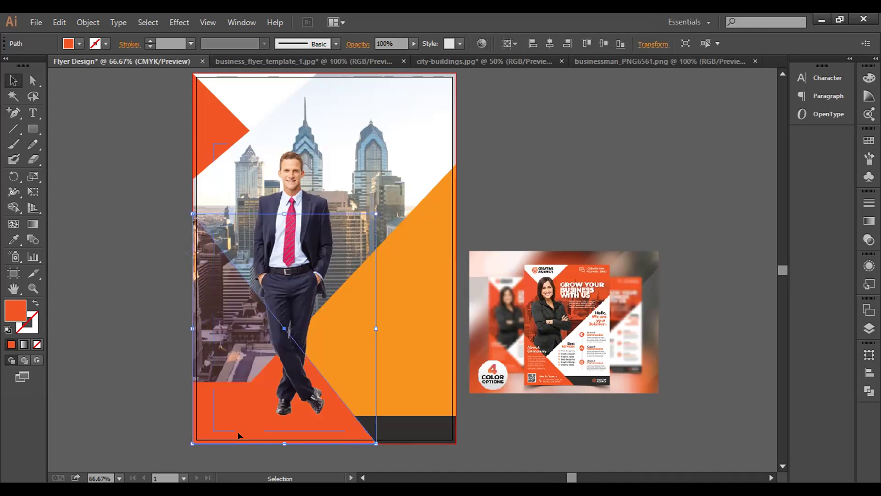
drag(243, 430, 334, 429)
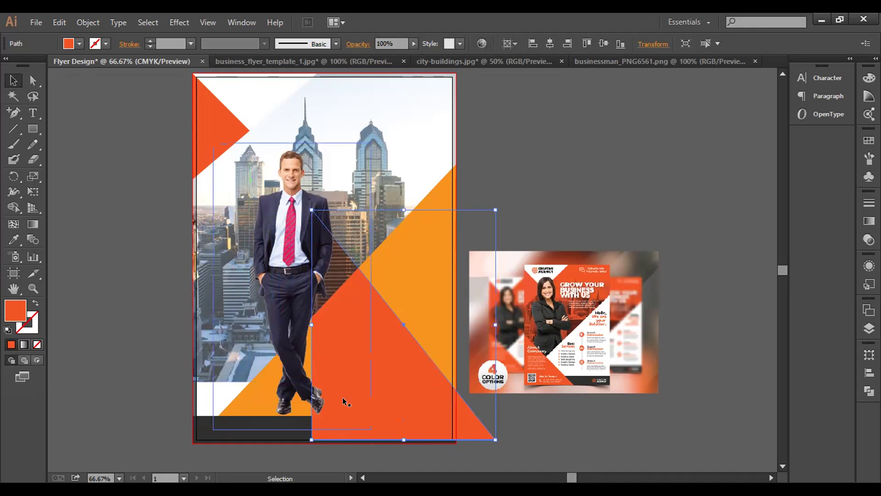
drag(409, 434, 296, 440)
click(160, 425)
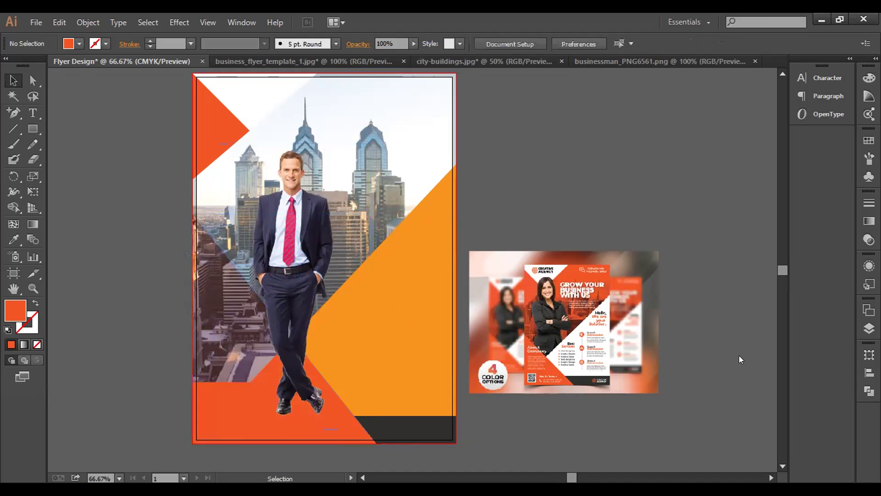
Step: Bring the red-orange lower-left shape to the front so that it covers the businessman's legs
right_click(296, 442)
mouse_move(404, 414)
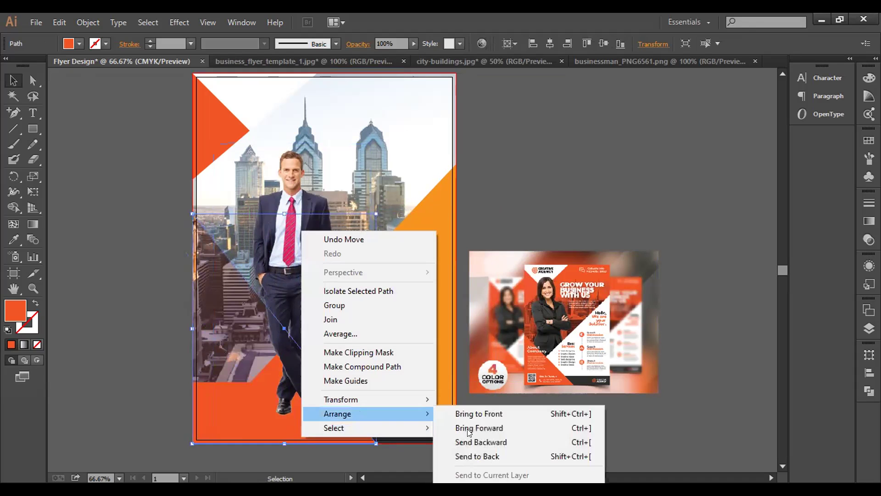
click(490, 419)
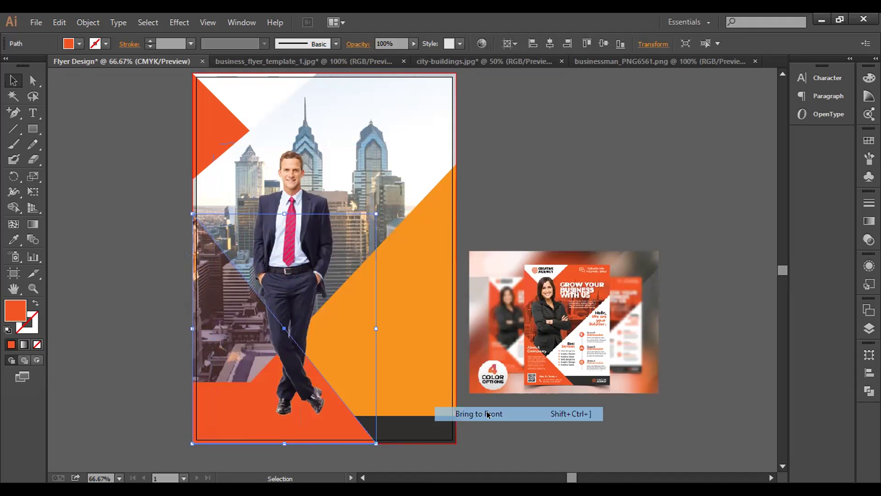
click(591, 447)
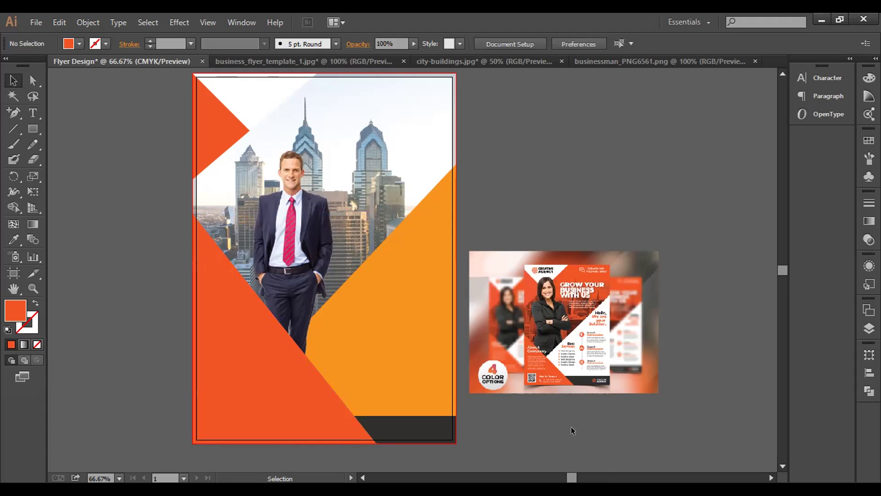
Step: Move the businessman image slightly lower behind the red-orange shape
click(305, 284)
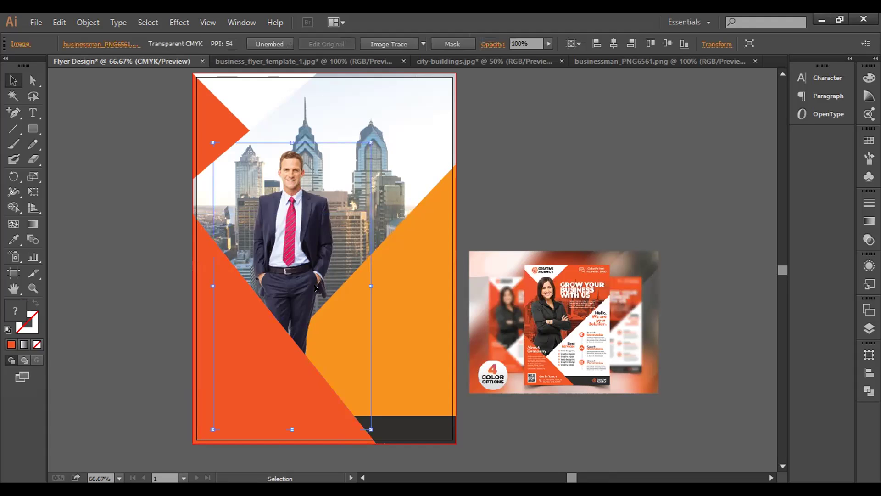
click(549, 437)
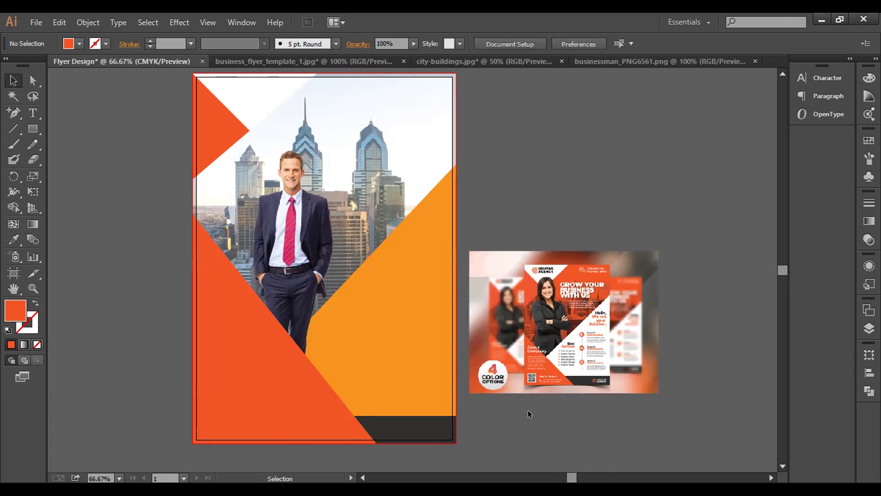
click(299, 275)
mouse_move(297, 275)
mouse_down()
mouse_move(289, 298)
mouse_move(297, 291)
mouse_up()
Step: Bring the light-orange lower-right shape to the front, and stack the red-orange lower-left shape above it
click(436, 318)
right_click(437, 318)
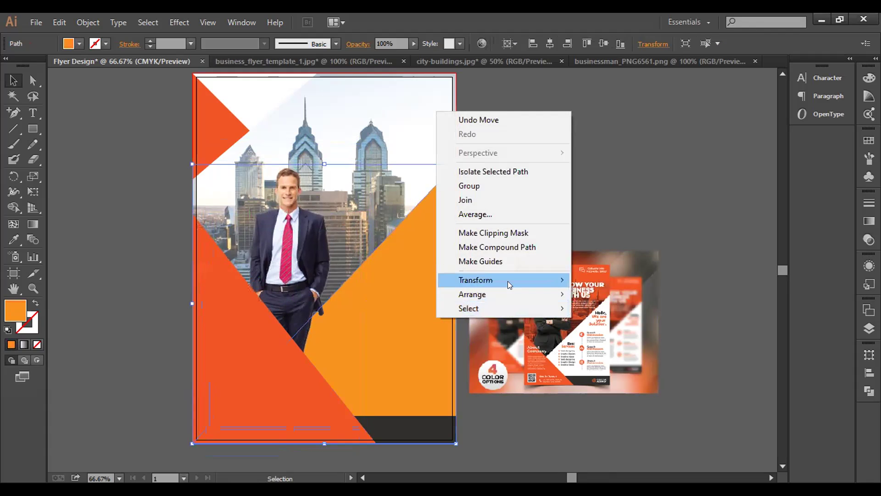
mouse_move(518, 294)
click(616, 290)
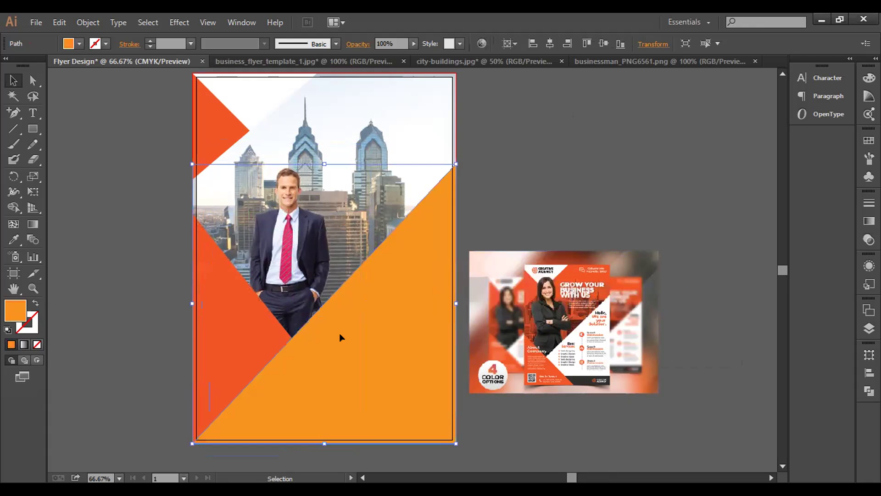
right_click(251, 345)
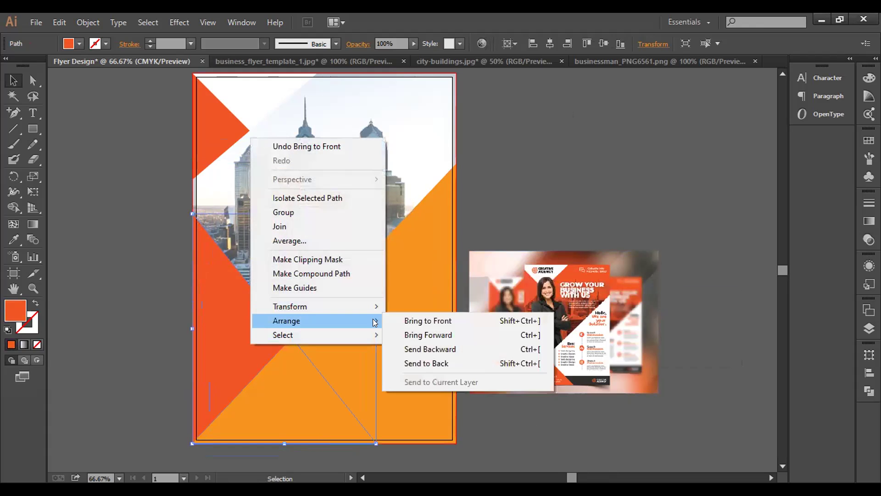
mouse_move(375, 322)
click(445, 319)
click(566, 420)
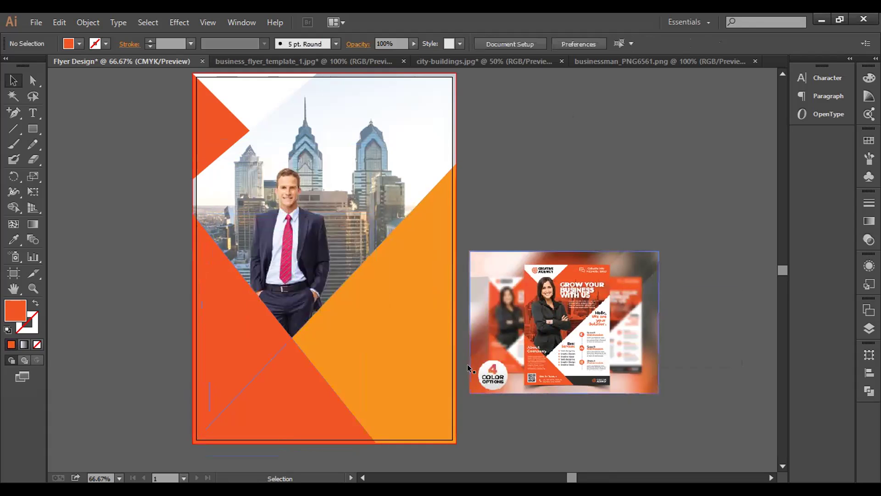
Step: Shift the businessman image slightly right over the point where the two orange shapes meet
mouse_move(294, 290)
mouse_down()
mouse_move(301, 290)
mouse_move(294, 298)
mouse_up()
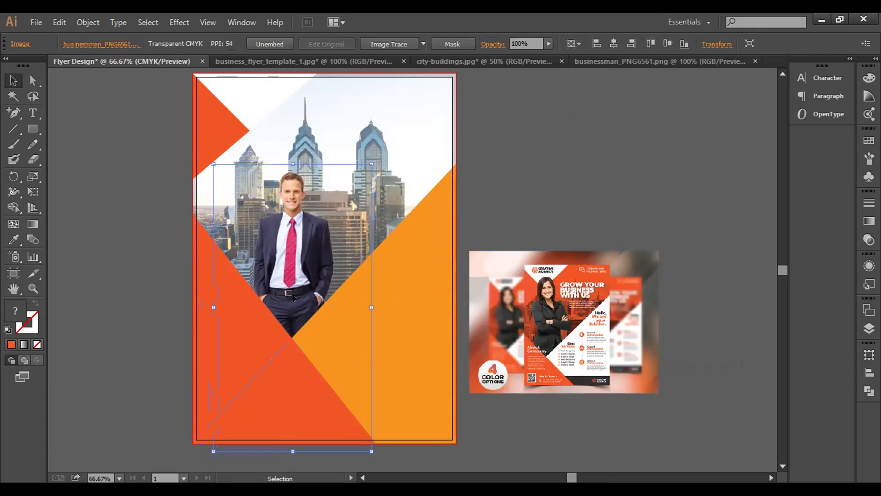
click(564, 461)
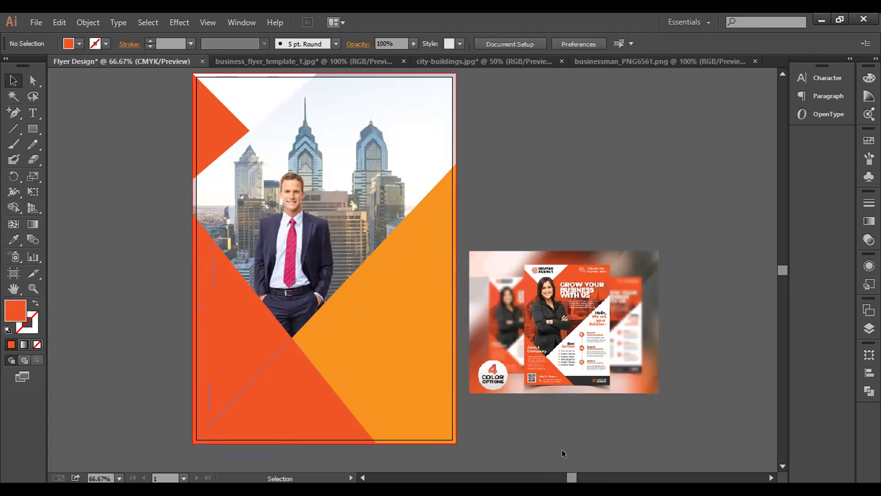
scroll(564, 455, up, 2)
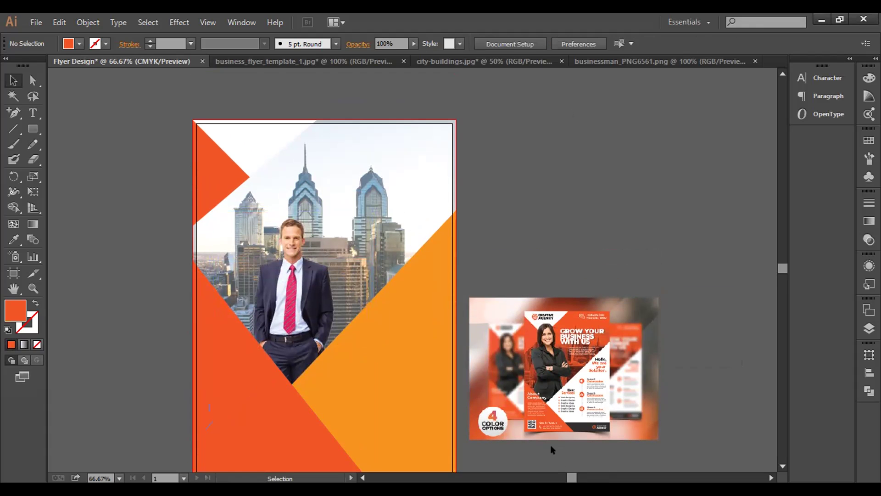
Step: Shrink the red-orange shape to about 5.7 by 7 in from its upper-right corner, and adjust the businessman slightly down and left
click(233, 413)
scroll(239, 395, down, 3)
scroll(239, 393, down, 2)
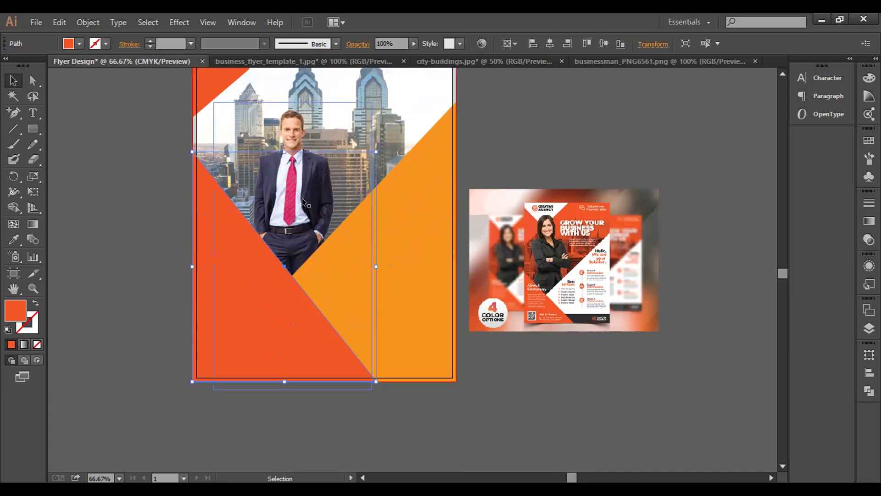
drag(377, 146, 368, 162)
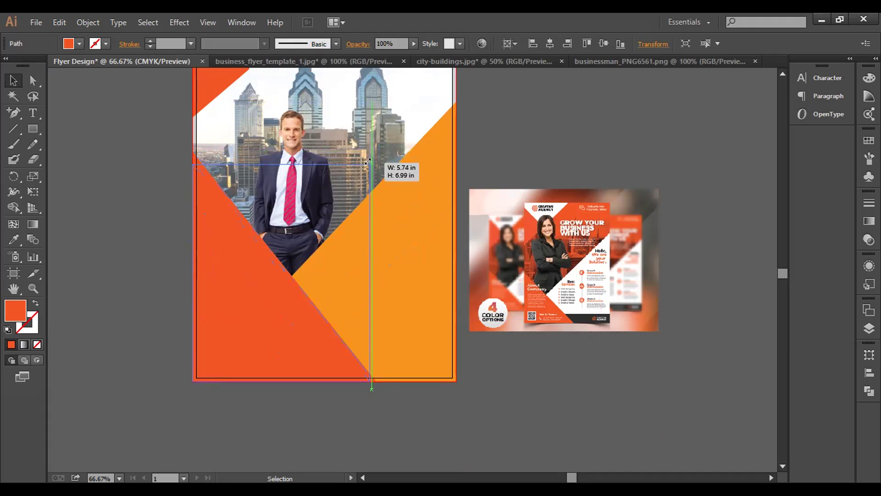
drag(368, 162, 370, 161)
click(118, 252)
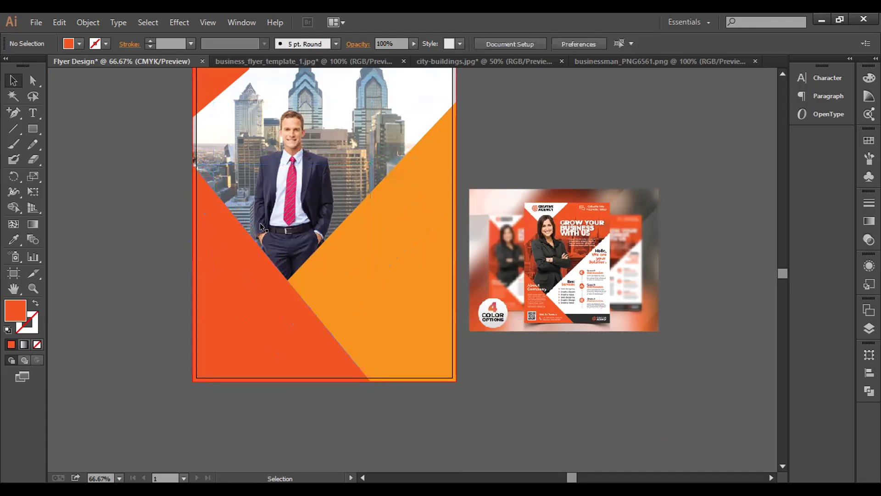
drag(284, 211, 282, 214)
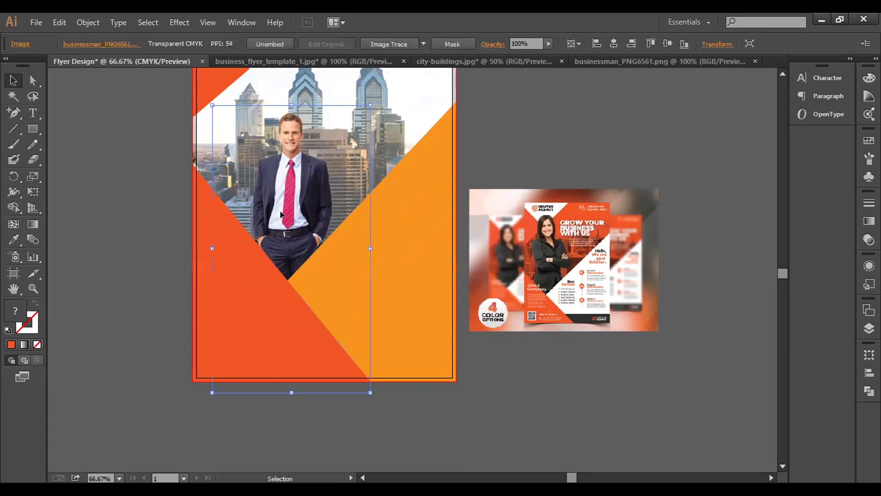
Step: Try lowering the upper-left anchor point of the red-orange shape with Direct Selection, and undo the attempts
click(208, 235)
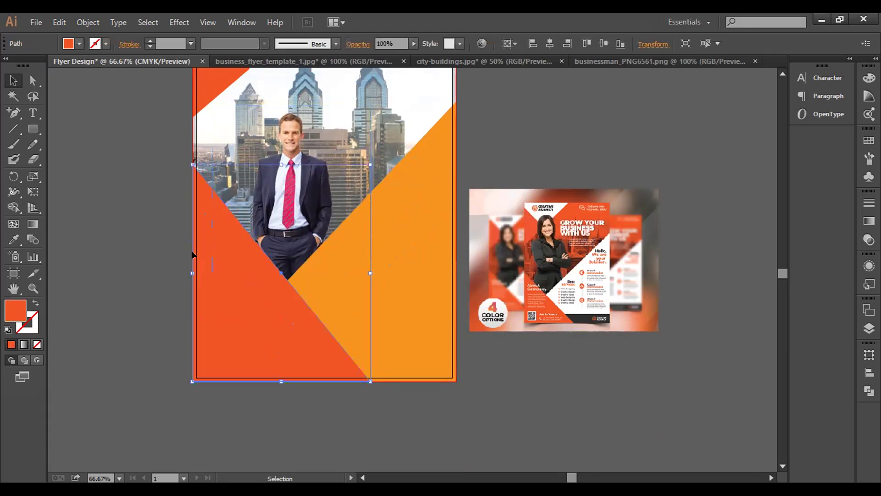
click(32, 80)
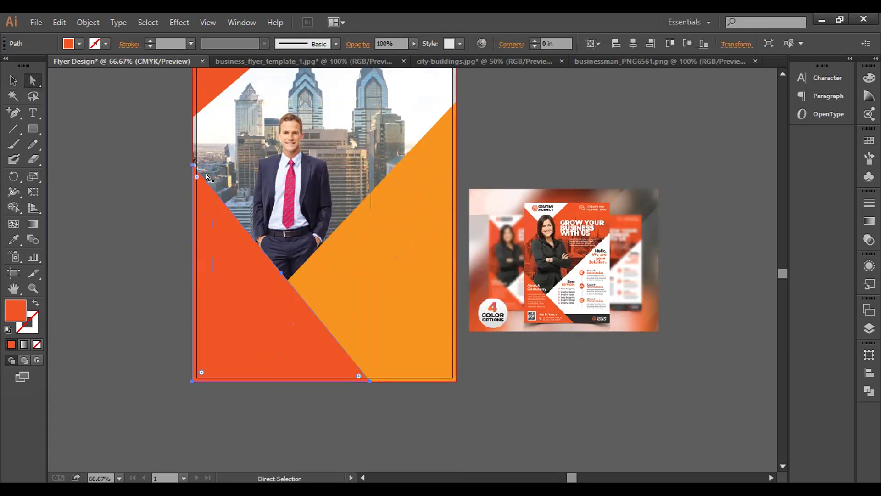
drag(191, 165, 191, 178)
key(ctrl+z)
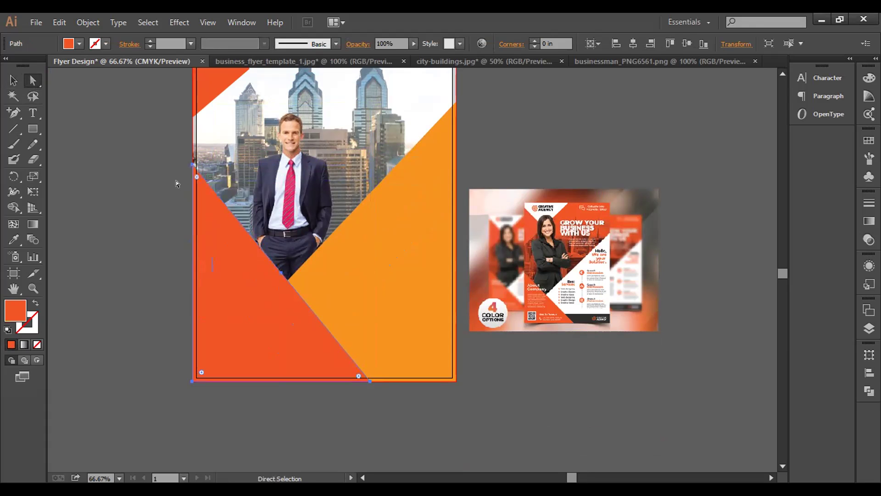
click(191, 170)
click(192, 164)
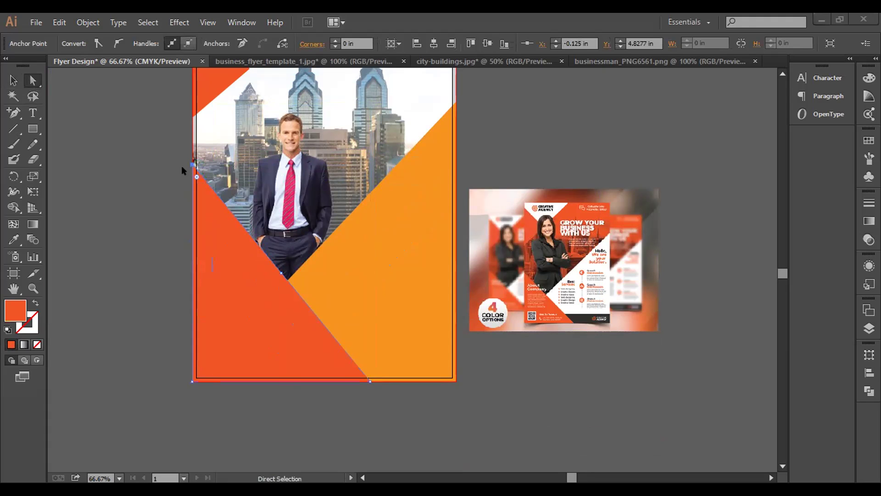
click(167, 174)
click(192, 172)
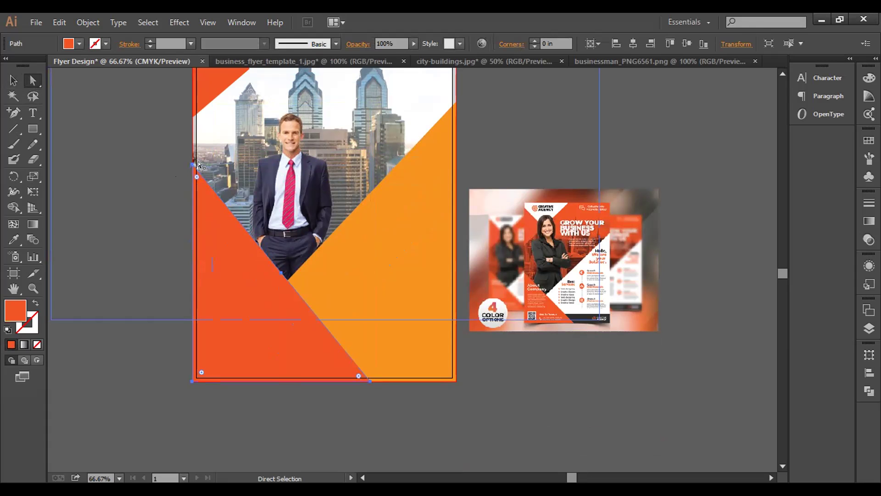
click(189, 164)
drag(189, 164, 192, 182)
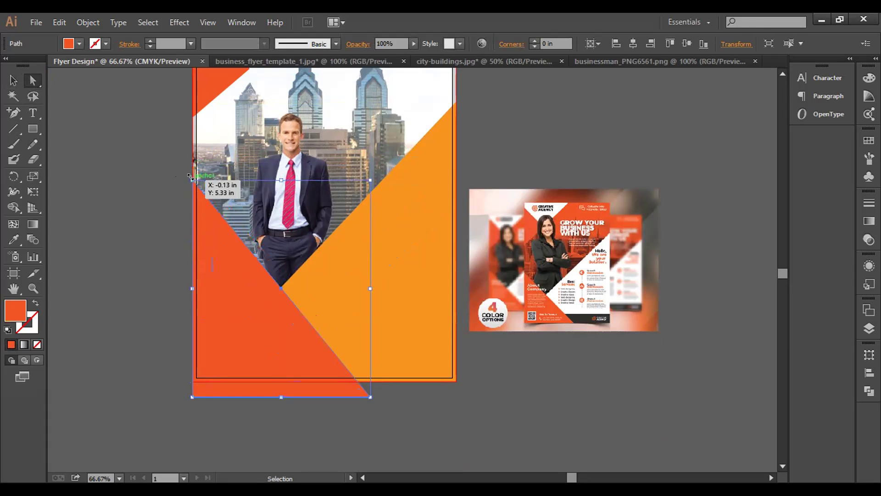
key(ctrl+z)
Step: Lower only the red-orange shape's top anchor point along the flyer's left edge, making its diagonal less steep
click(166, 189)
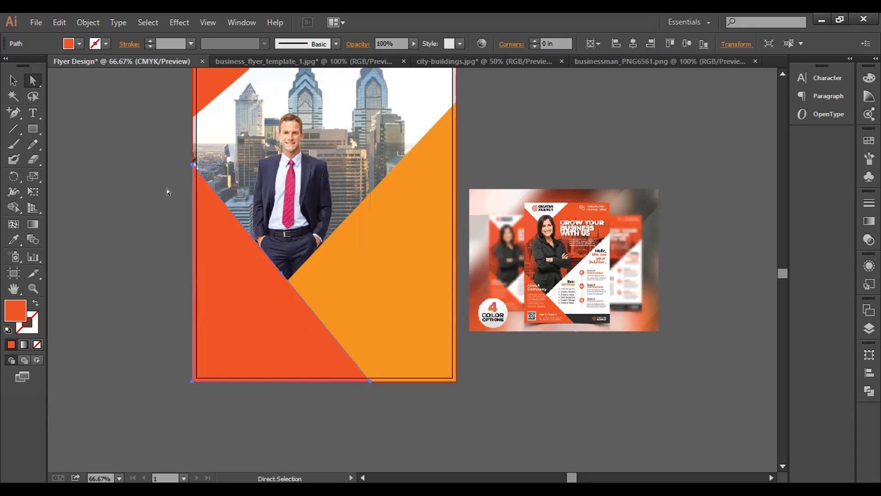
drag(191, 162, 188, 185)
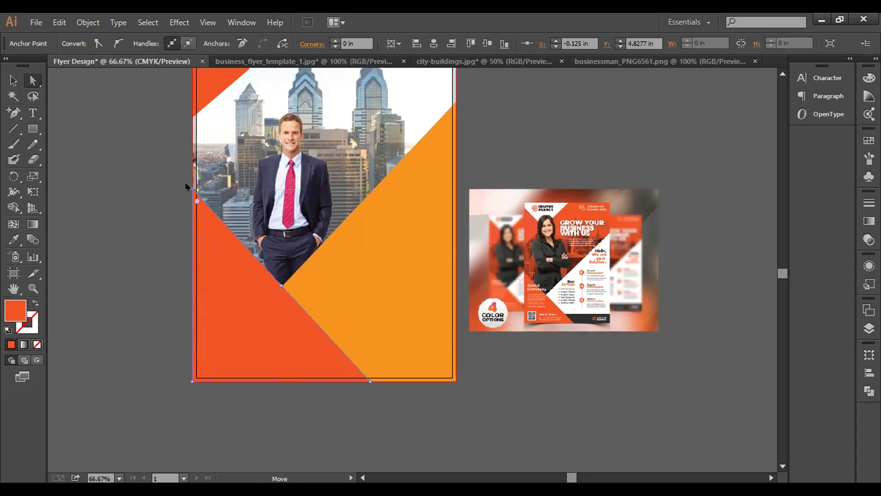
click(145, 219)
Step: Move the businessman image left towards the tip where the orange shapes meet
click(278, 225)
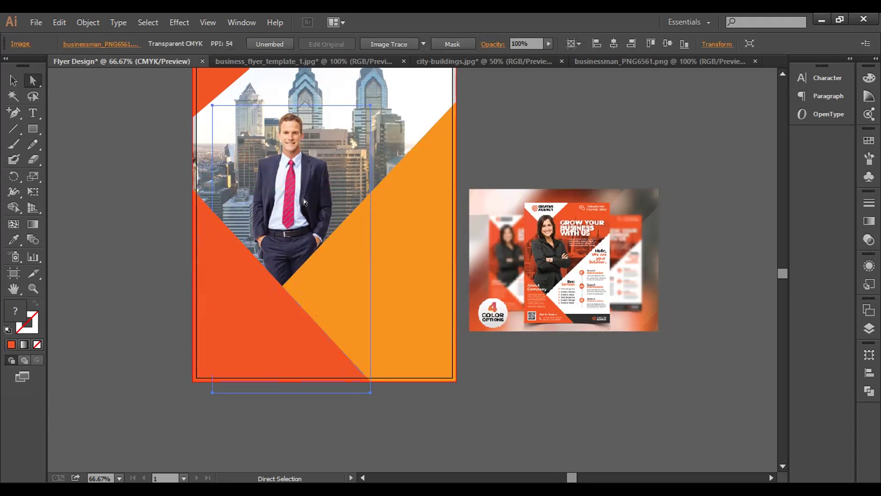
drag(304, 199, 272, 201)
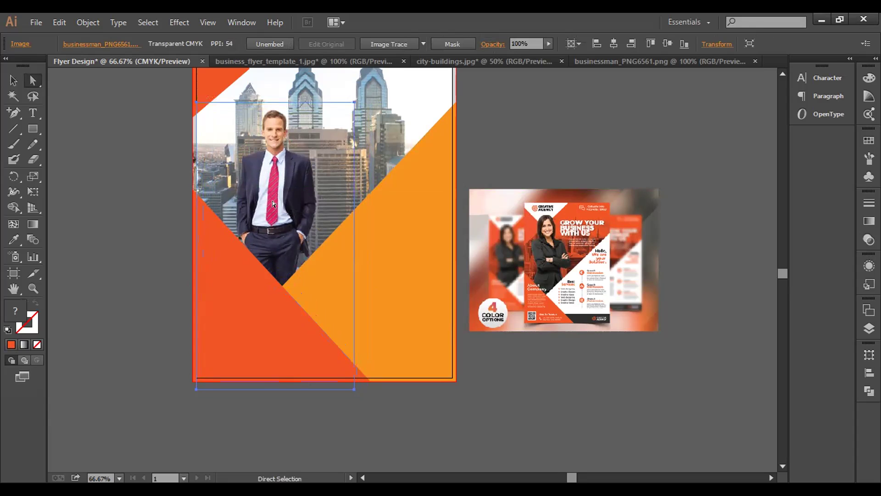
click(93, 253)
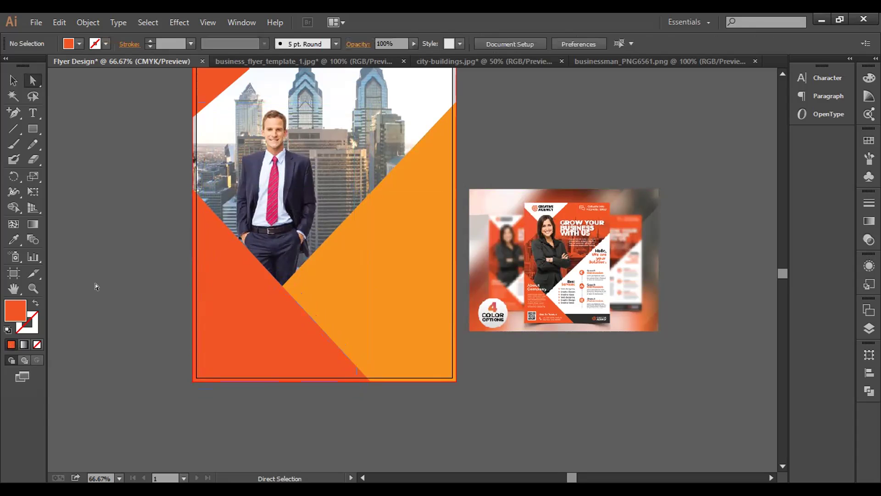
Step: Raise the businessman image slightly above the meeting point of the orange shapes, and fine-tune its horizontal position with small nudges right
scroll(95, 283, up, 3)
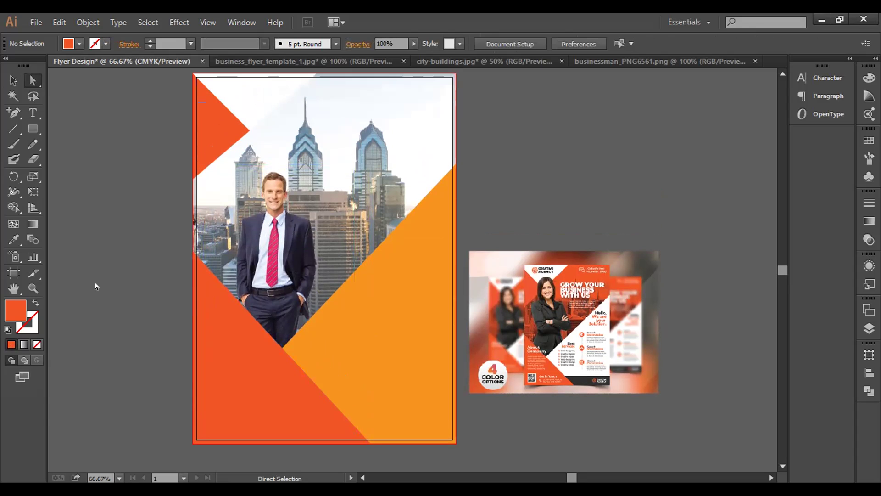
drag(271, 288, 274, 274)
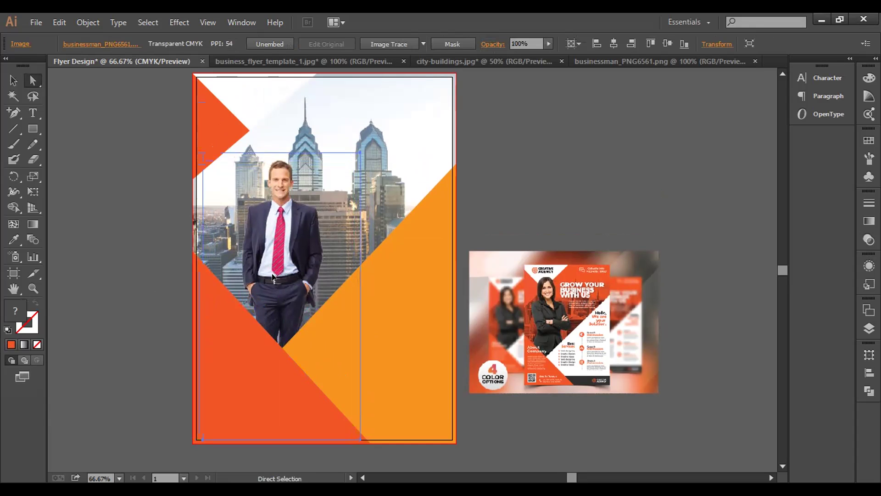
drag(279, 263, 274, 263)
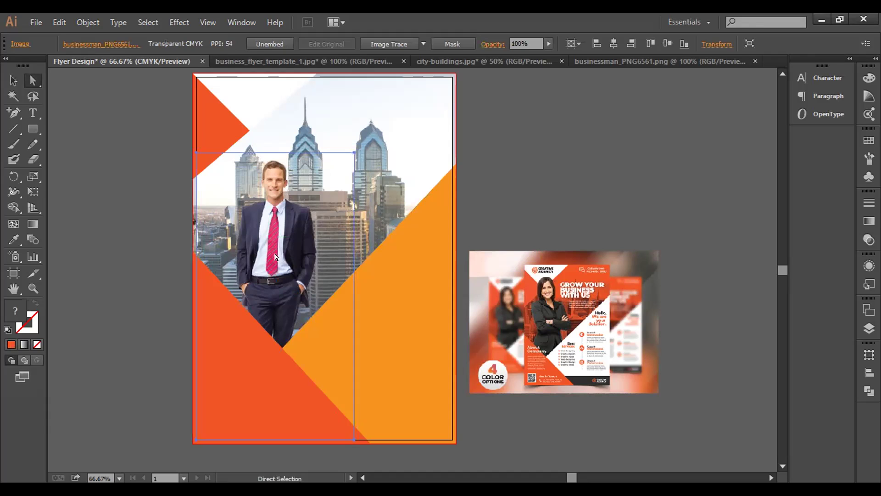
key(Right)
key(Right)
key(Right)
key(Right)
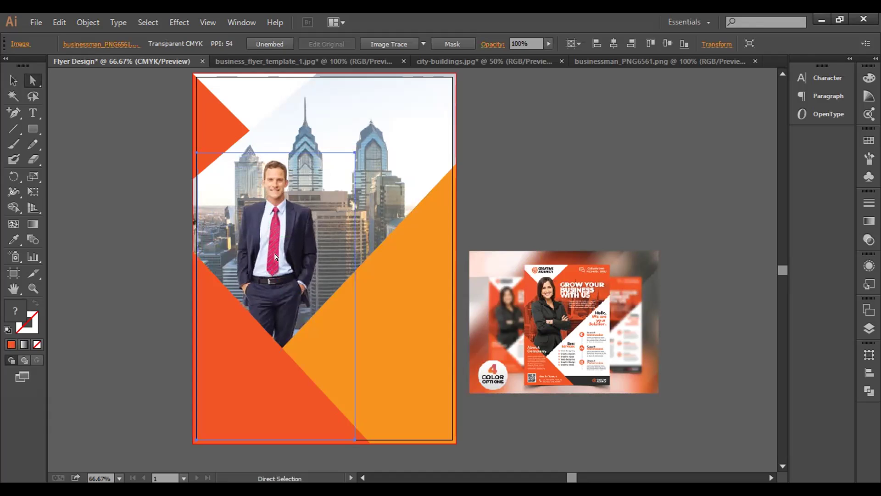
key(Right)
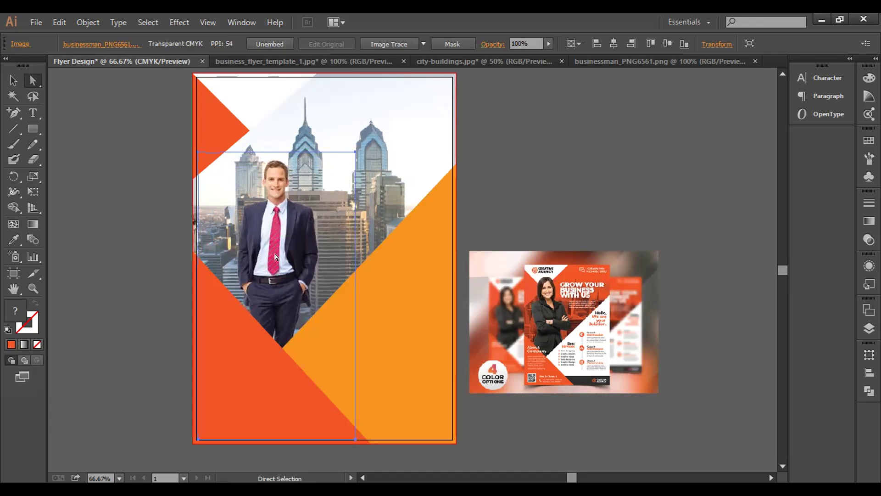
Step: Examine the flyer's overall composition and its city-buildings background image against the reference template
click(107, 246)
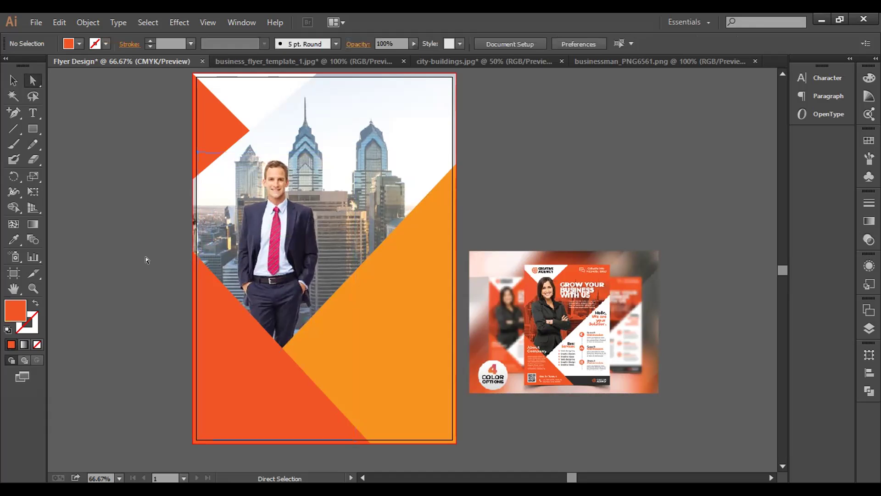
scroll(146, 264, up, 3)
scroll(148, 272, up, 1)
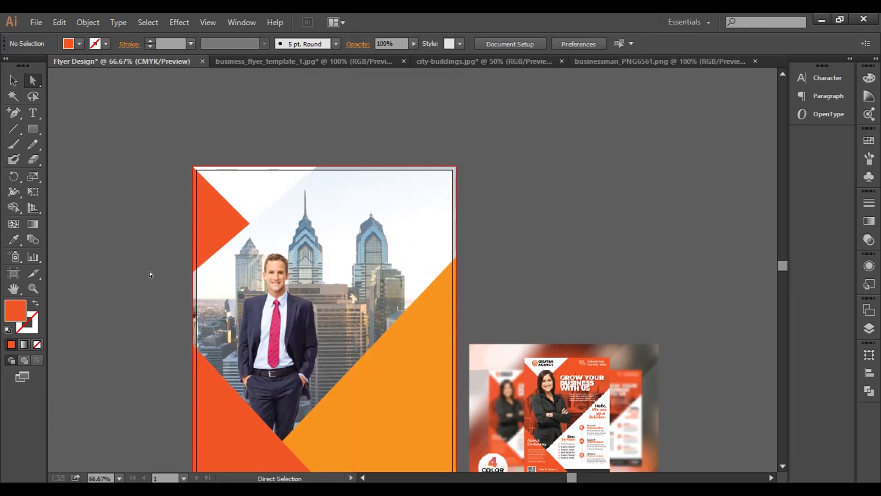
scroll(154, 274, down, 2)
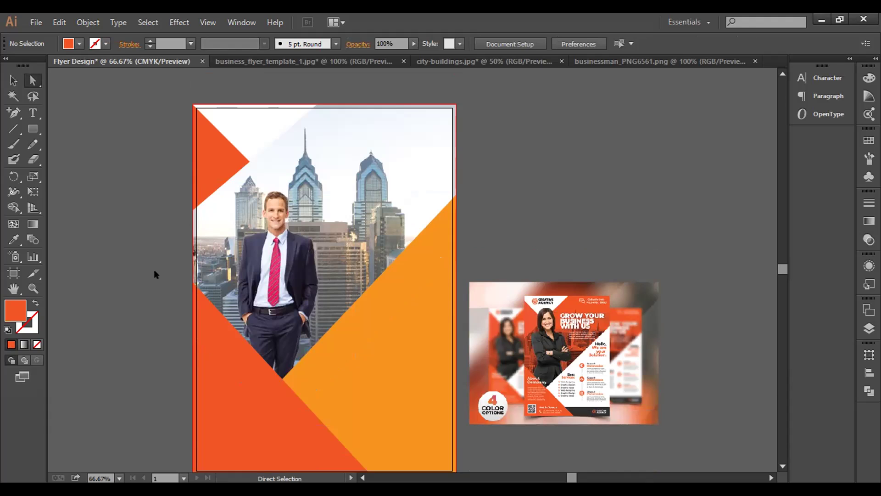
scroll(154, 271, down, 1)
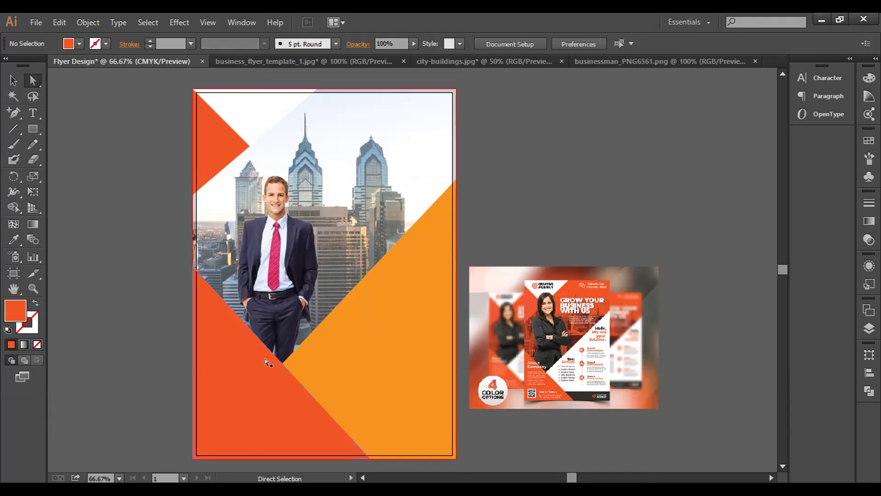
click(388, 208)
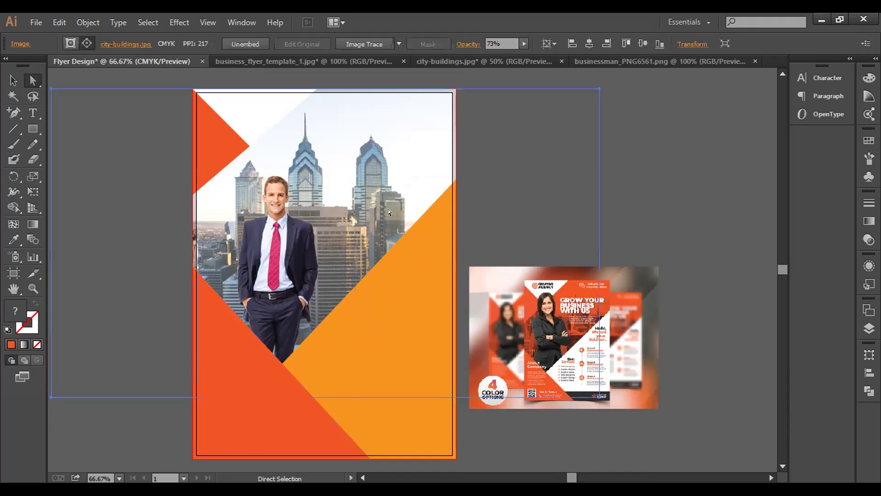
scroll(139, 408, down, 1)
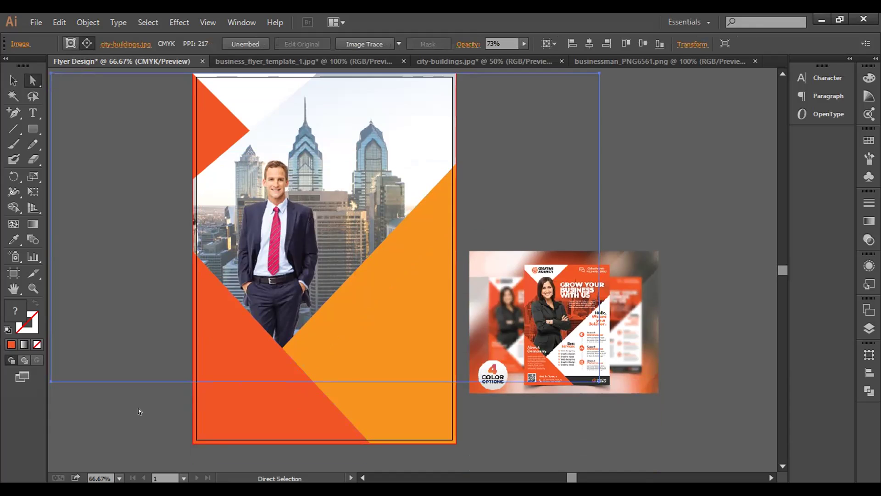
scroll(139, 409, up, 4)
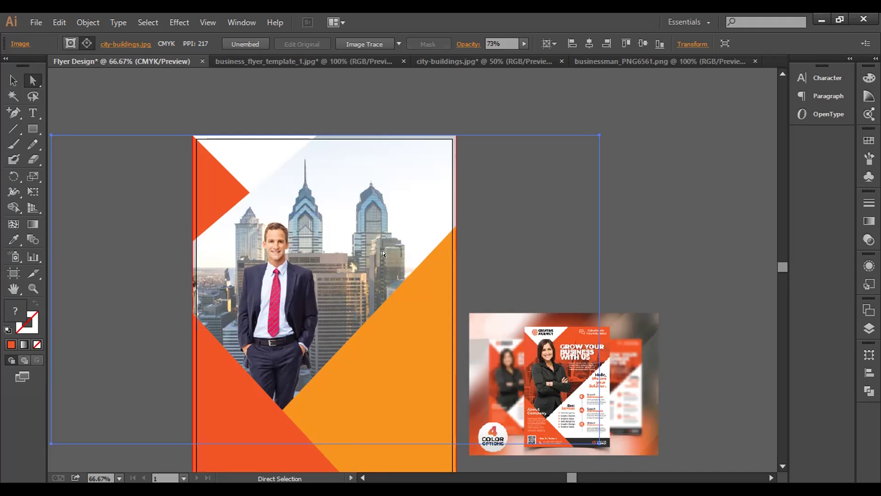
scroll(373, 246, down, 3)
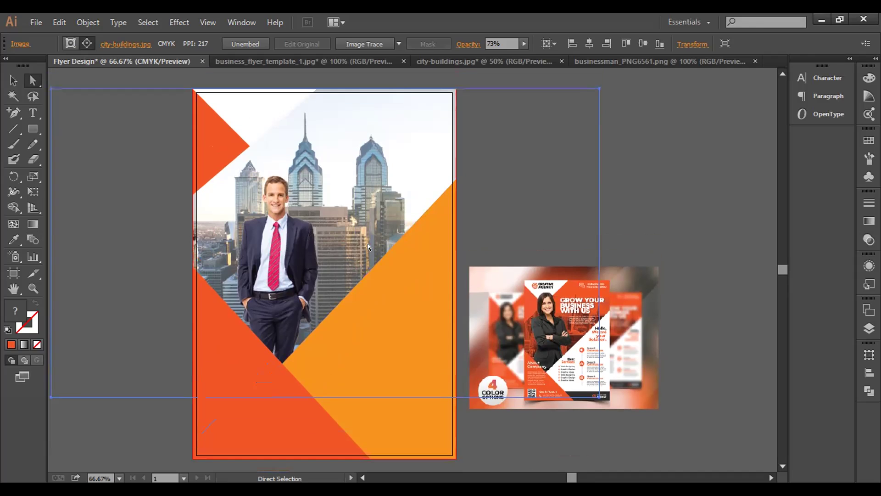
scroll(373, 409, up, 2)
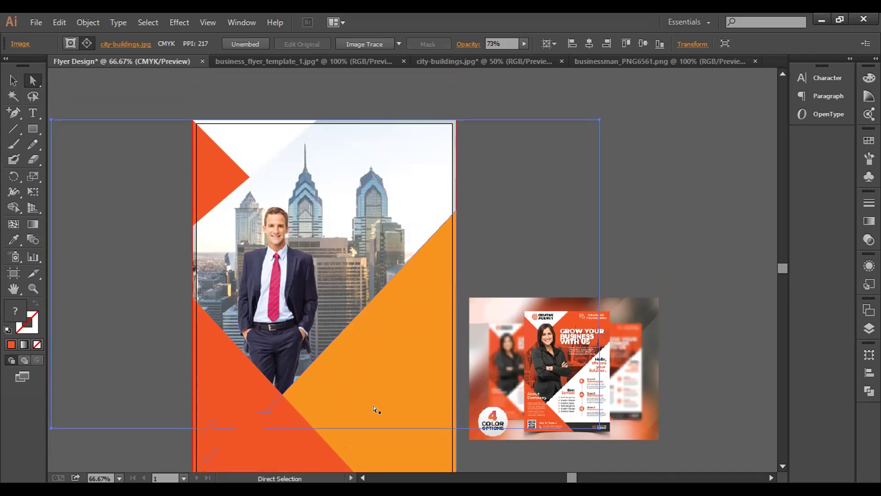
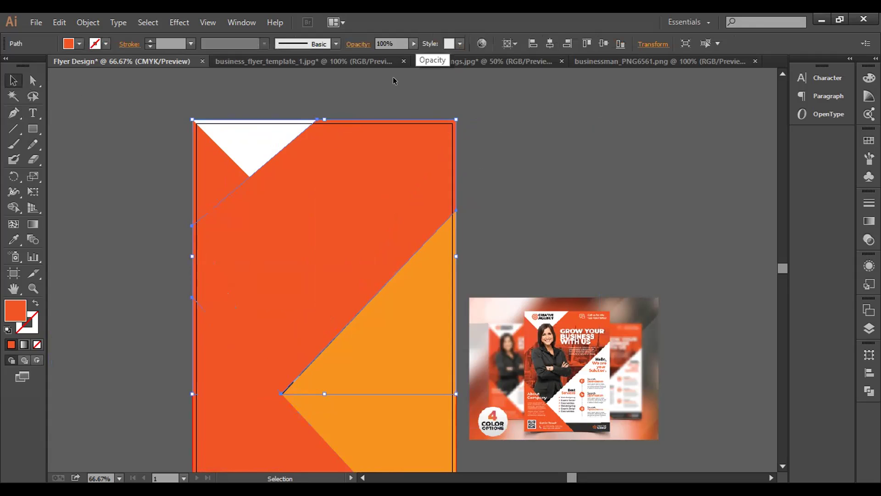
Step: Reduce the opacity of the red-orange overlay shape covering the city photo, trying 46% and settling on 25%
text(46)
key(Return)
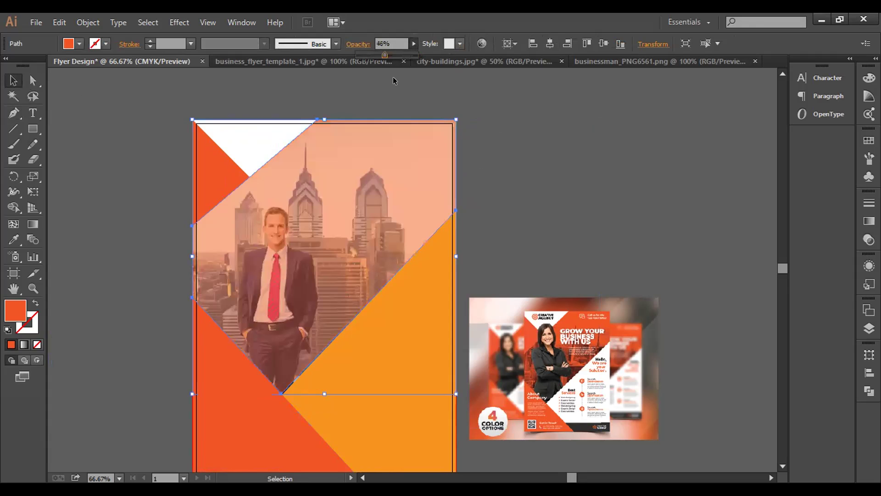
text(25)
key(Return)
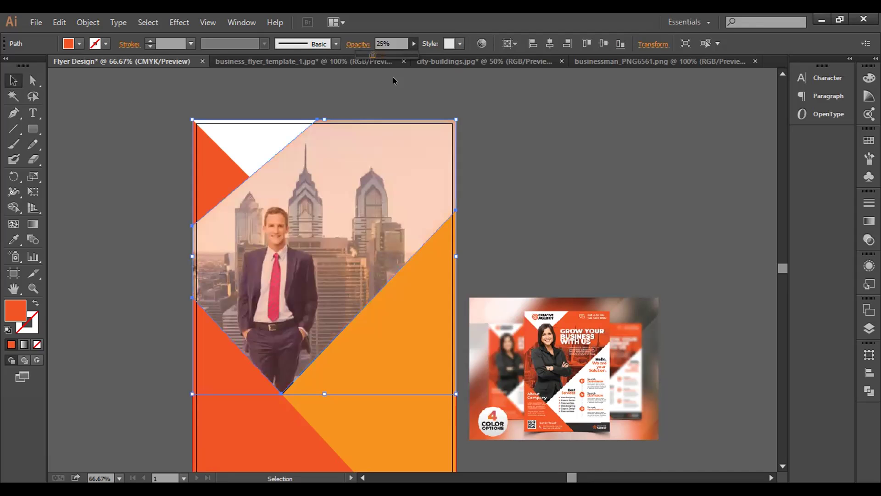
click(603, 247)
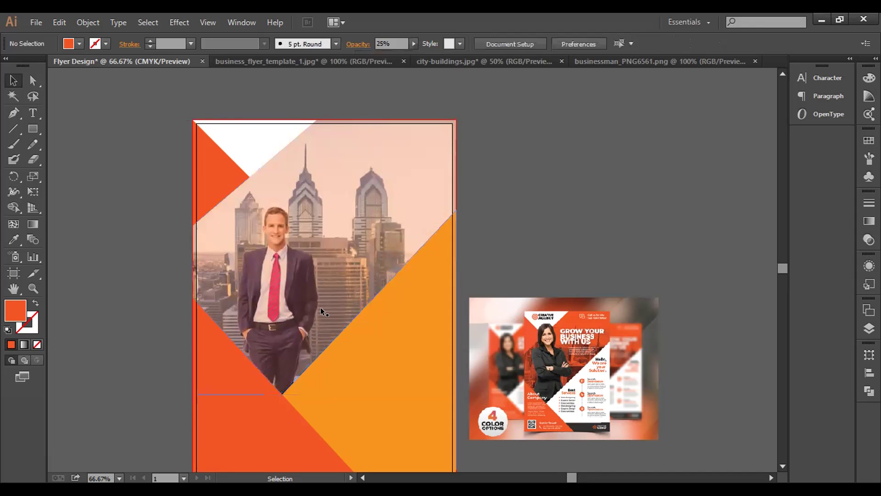
Step: Try other stacking positions for the businessman image and the two lower orange shapes in the layer order, and restore the original order
click(861, 329)
mouse_move(790, 374)
mouse_down()
mouse_move(785, 359)
mouse_move(784, 371)
mouse_up()
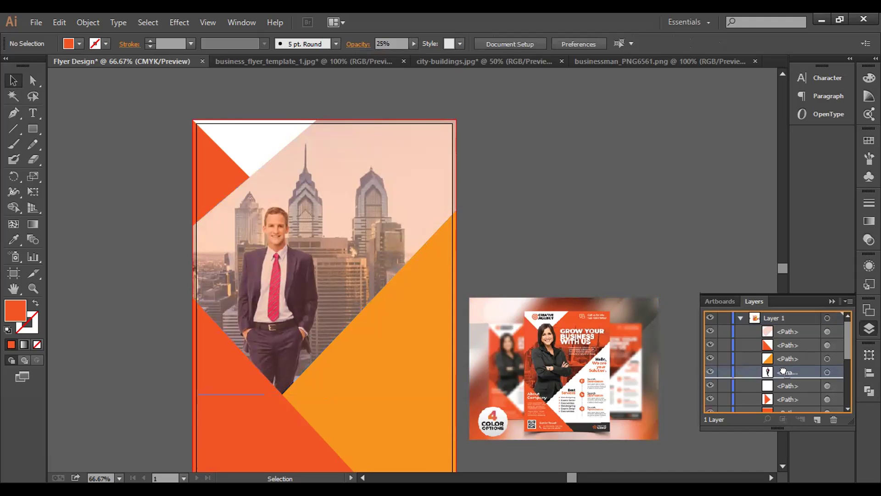
mouse_move(807, 368)
mouse_down()
mouse_move(801, 352)
mouse_move(807, 374)
mouse_up()
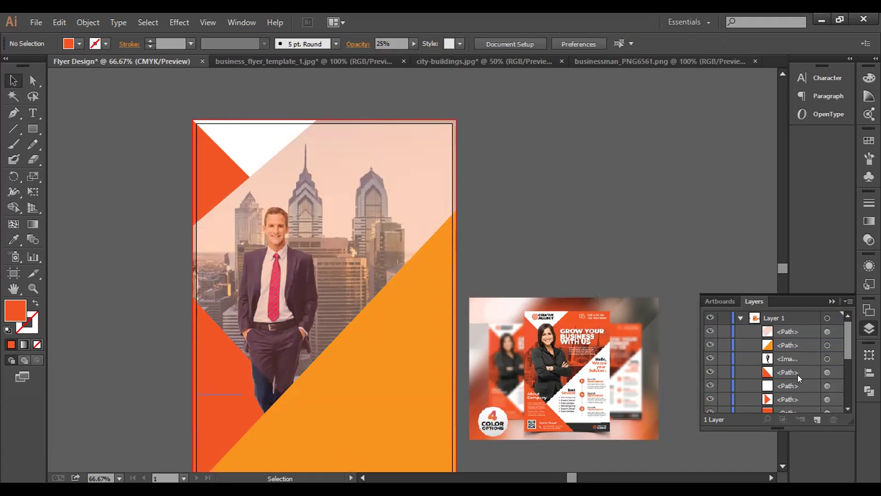
drag(795, 357, 797, 338)
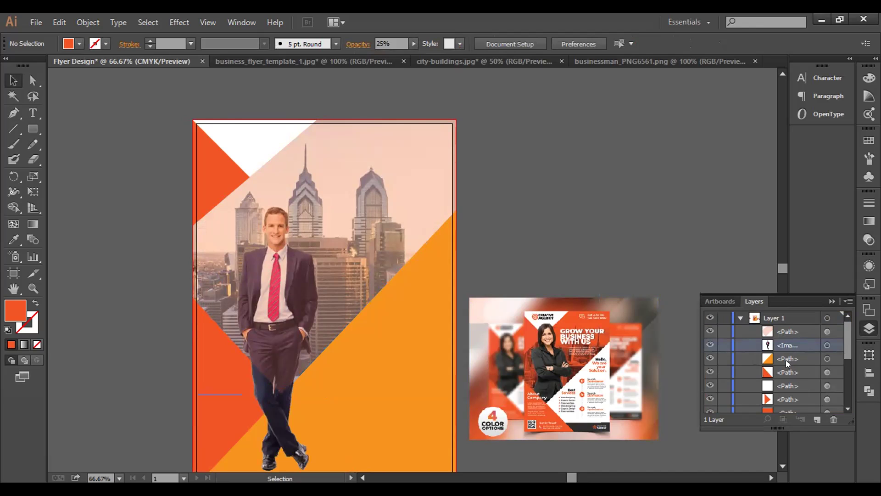
drag(781, 345, 778, 364)
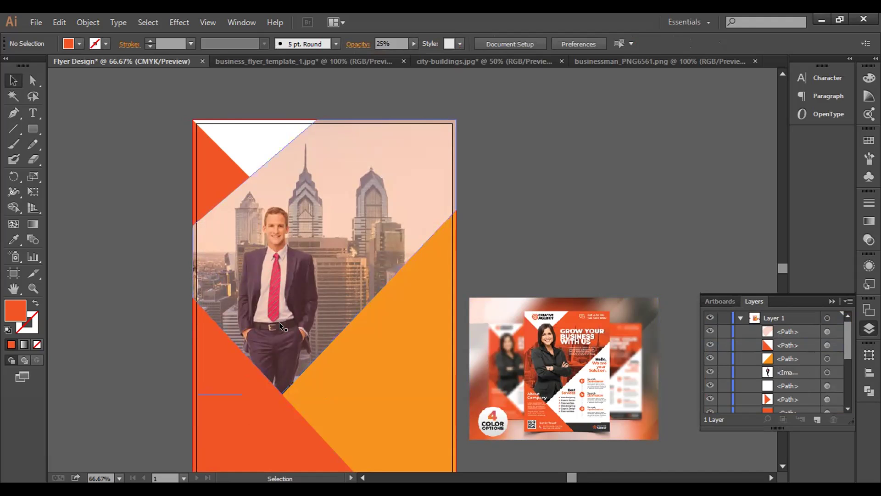
Step: Move the semi-transparent overlay path directly below the businessman image in the layer order, so it tints only the city photo
click(790, 372)
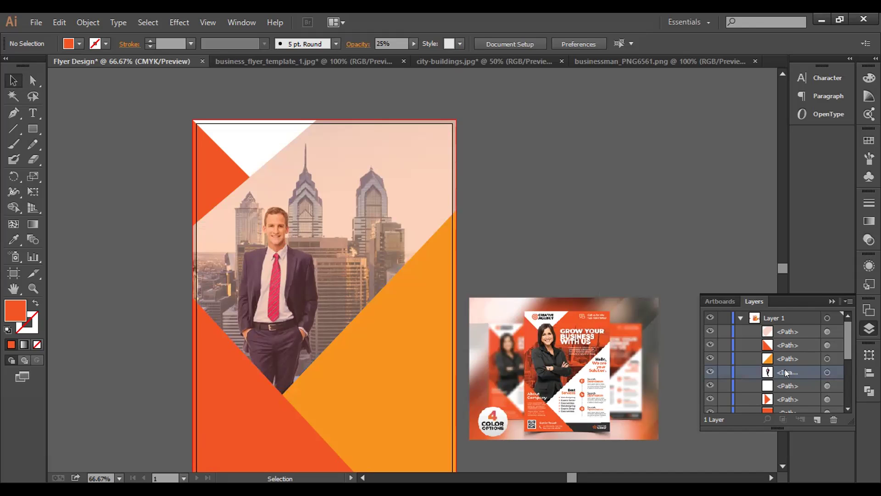
click(406, 186)
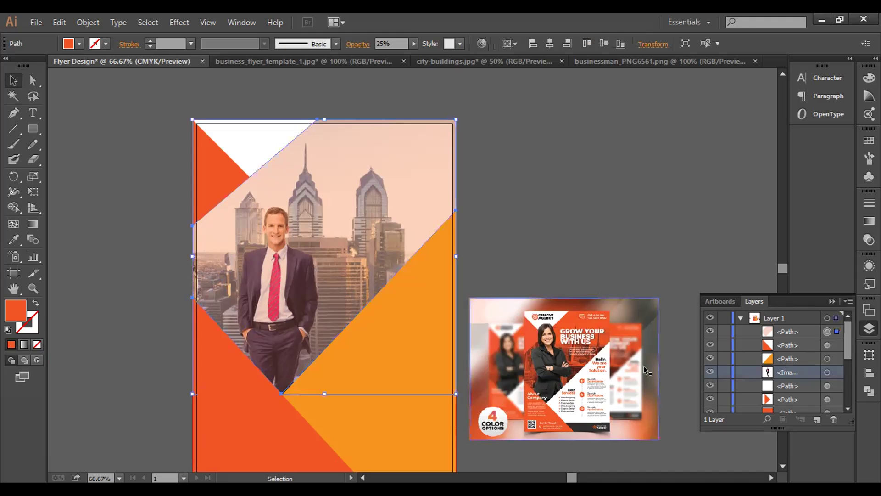
drag(798, 330, 800, 376)
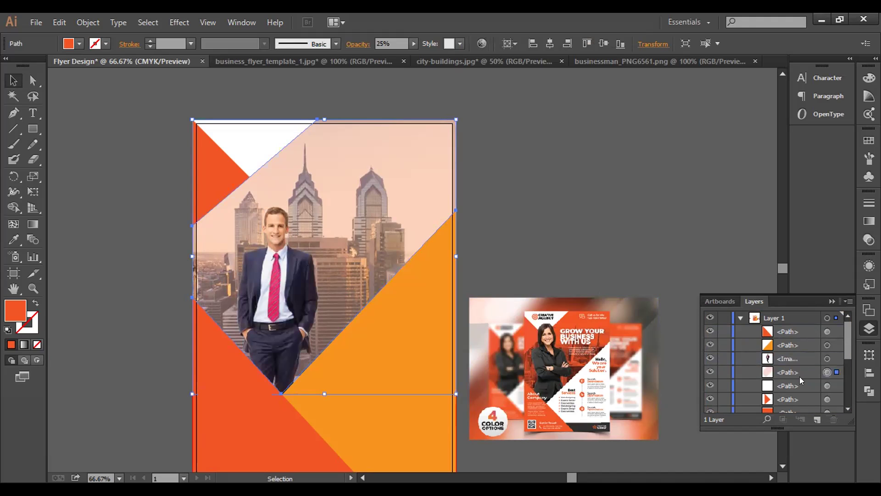
click(689, 252)
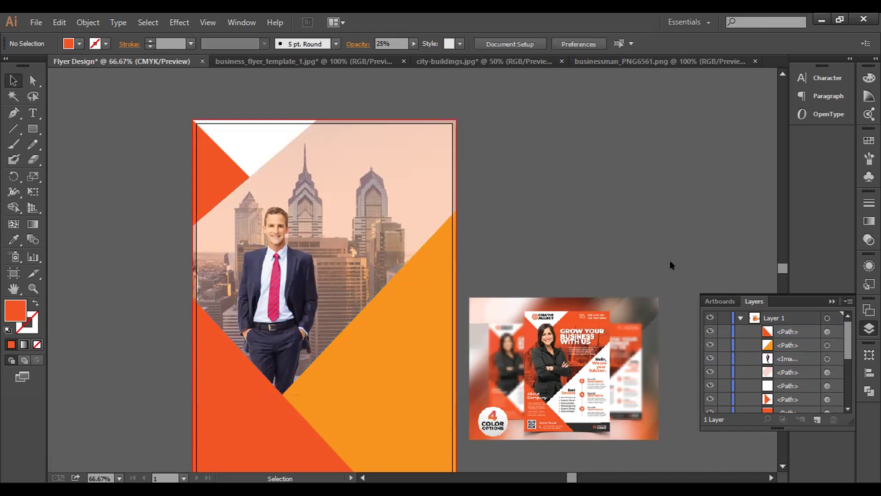
Step: Try an opacity of 80% on the red-orange shape in the flyer's lower-left corner, and undo it
scroll(671, 262, down, 2)
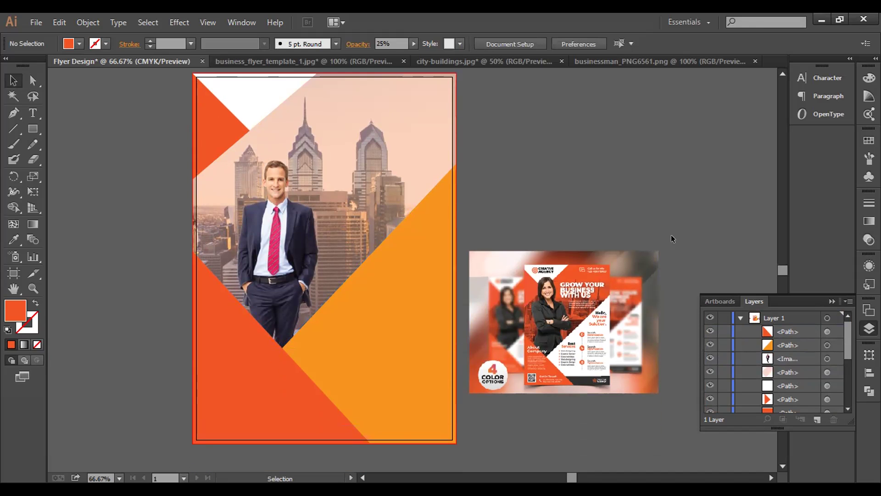
scroll(671, 235, down, 1)
click(272, 390)
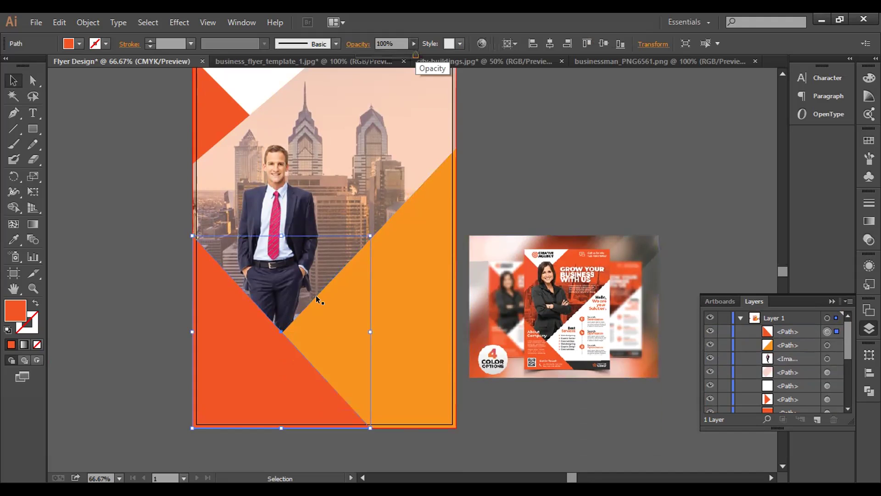
key(ctrl+bracketleft)
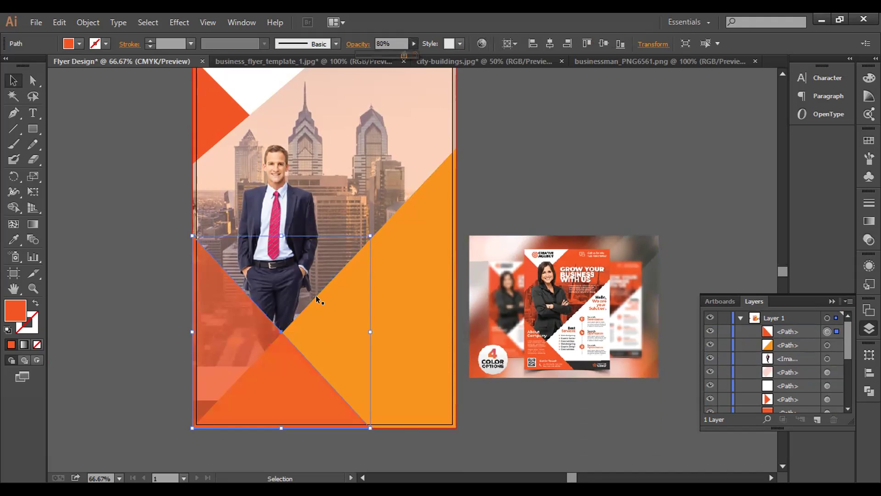
key(ctrl+z)
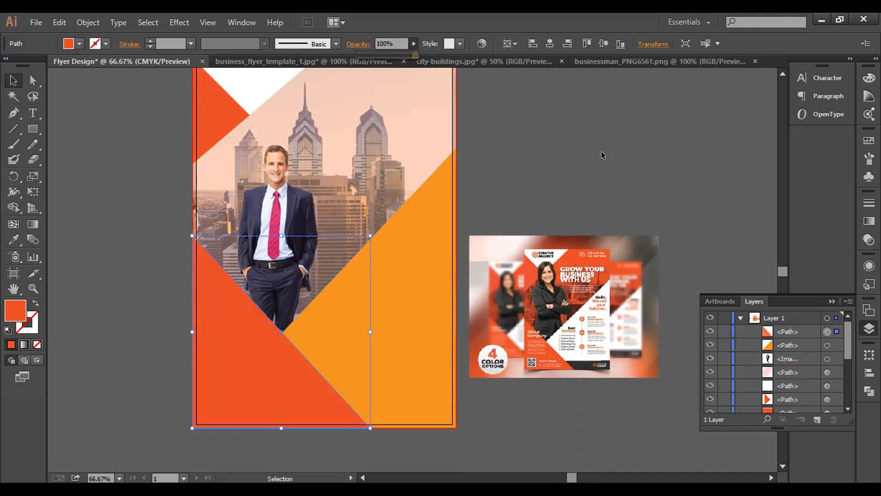
click(629, 170)
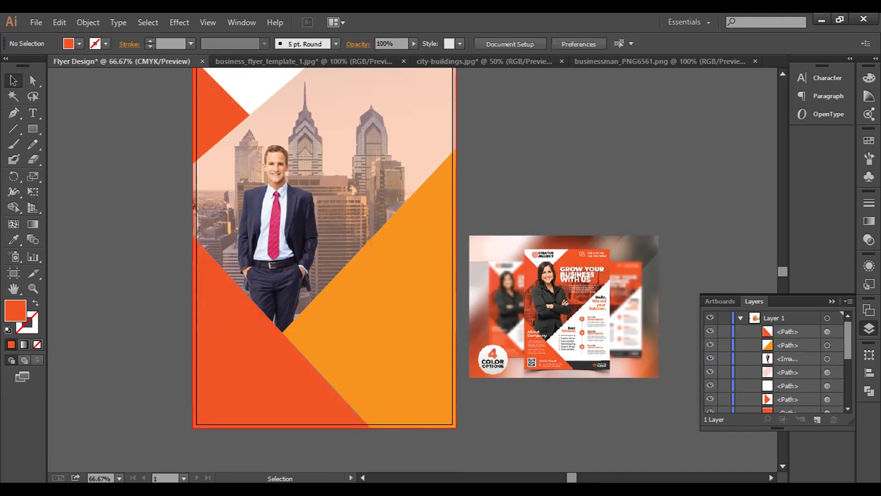
click(869, 96)
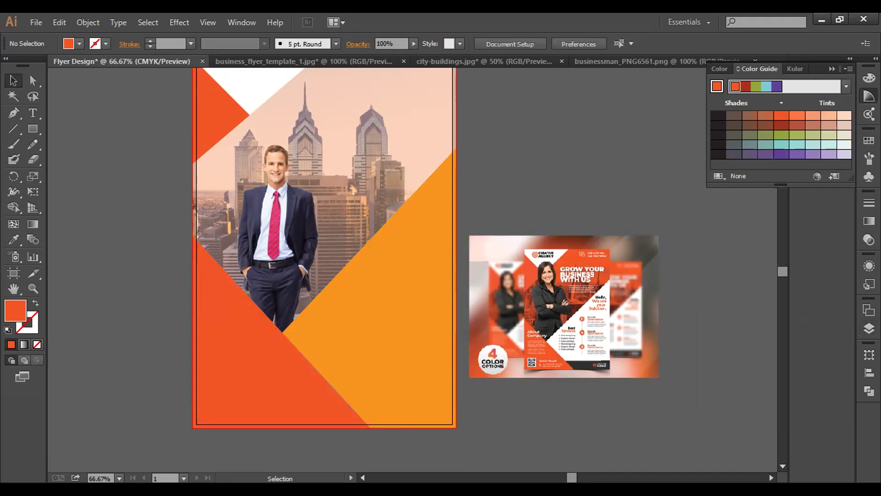
click(869, 141)
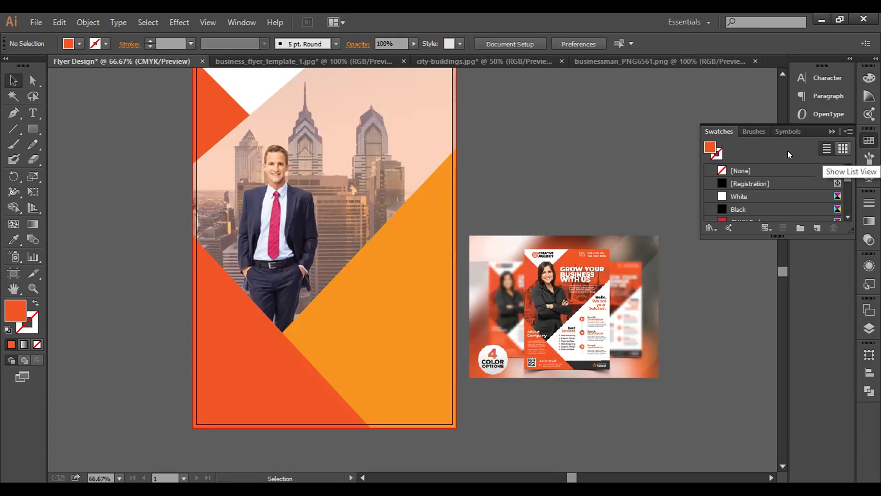
click(756, 129)
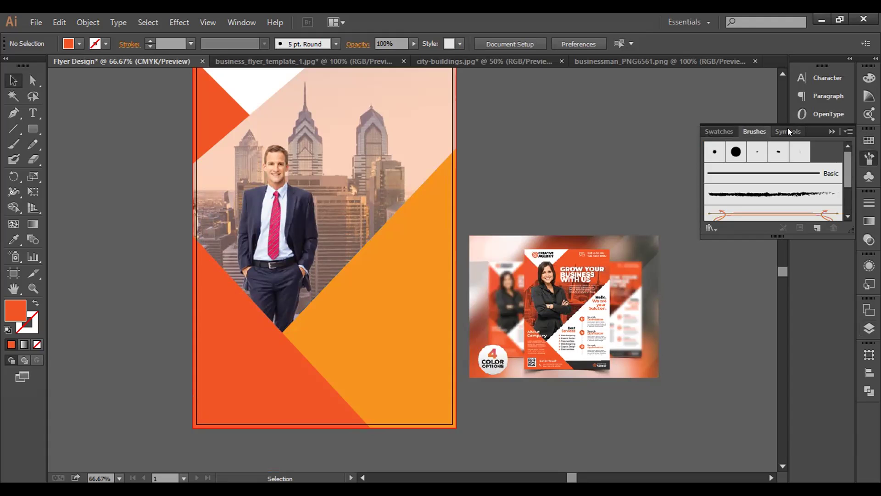
click(788, 131)
click(755, 131)
click(711, 131)
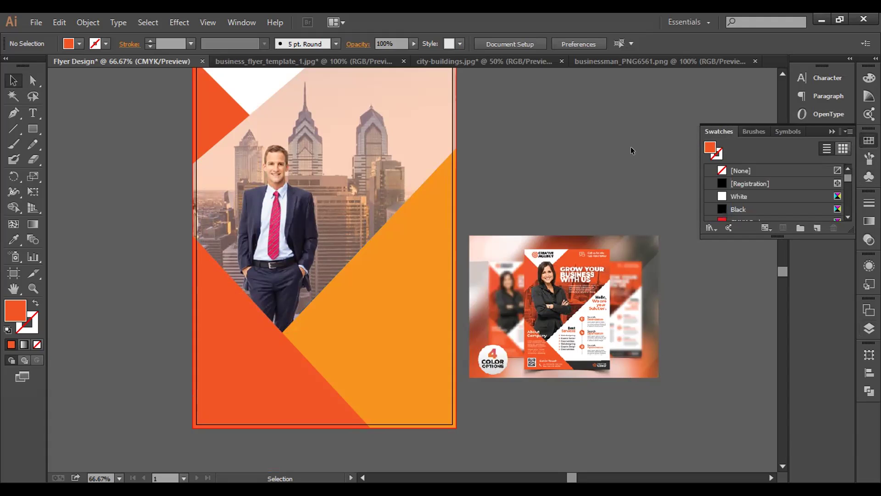
click(834, 132)
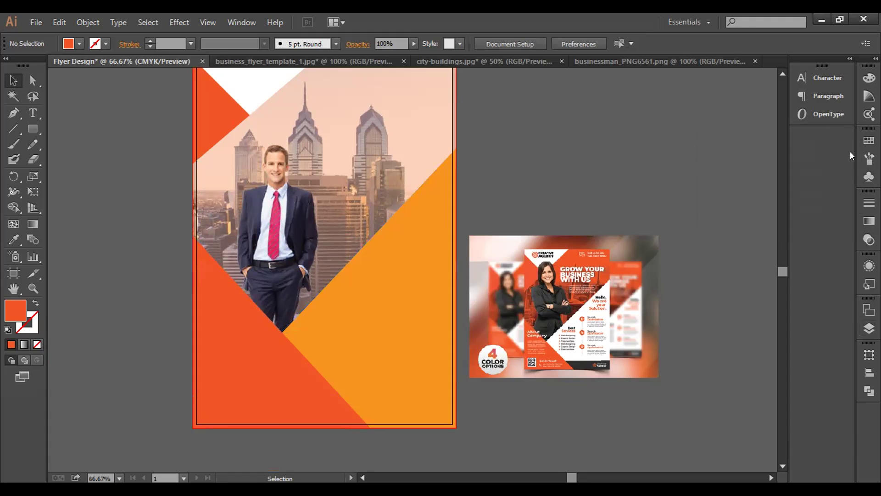
Step: Try a muted orange fill on the lower-left triangle by changing its CMYK values, with cyan 16% and magenta 74%
click(869, 114)
click(833, 68)
click(869, 78)
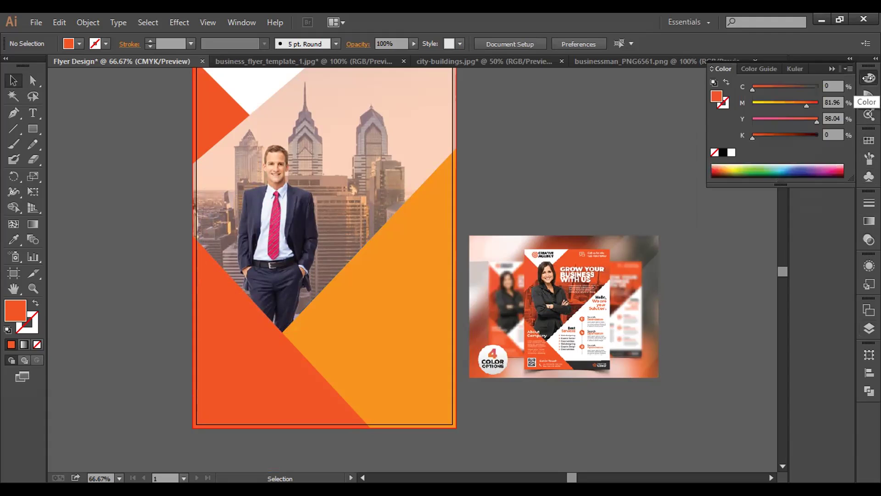
click(247, 334)
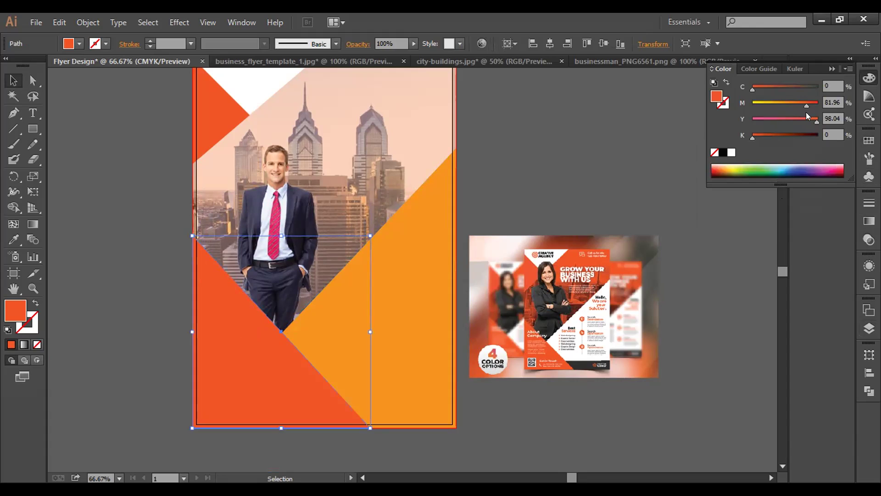
drag(754, 88, 758, 92)
click(798, 102)
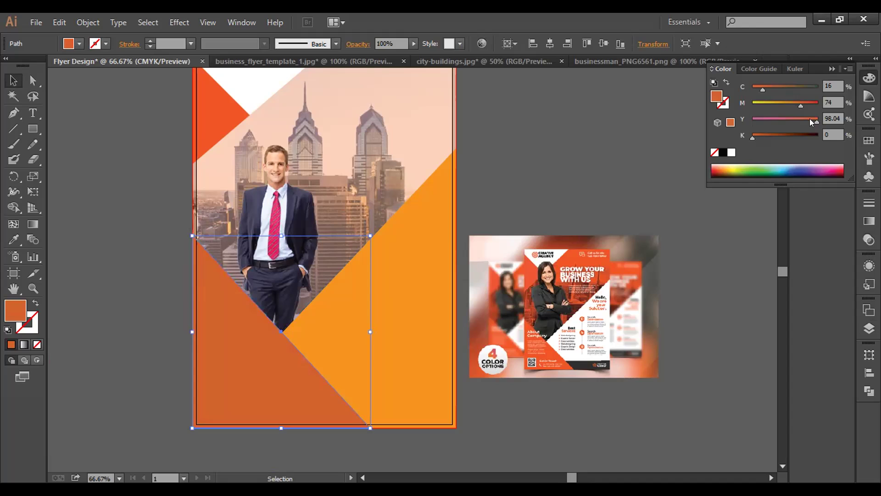
click(809, 120)
click(757, 138)
Step: Match the lower-left triangle's fill to the orange of the upper-left triangle with the Eyedropper
click(18, 237)
click(200, 125)
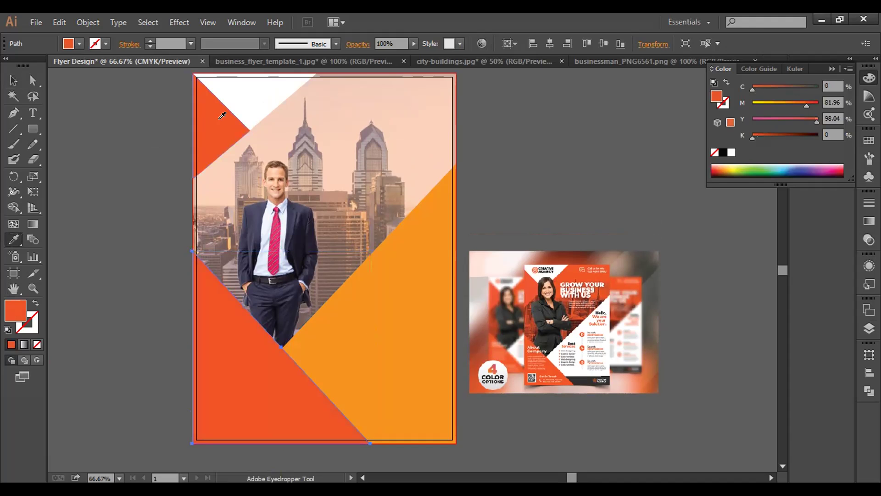
click(13, 80)
click(109, 136)
scroll(106, 131, up, 2)
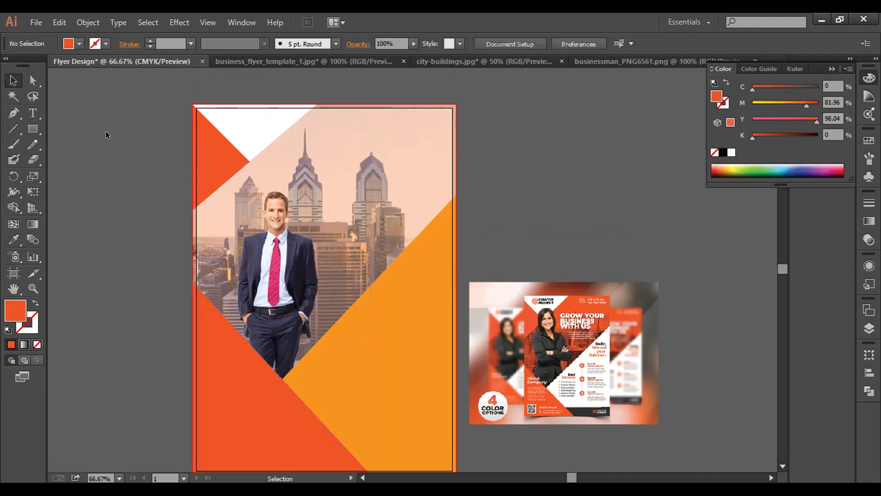
Step: Recolor the yellow-orange shape at the flyer's lower right white by sampling the white triangle at the flyer's upper edge
scroll(448, 291, down, 1)
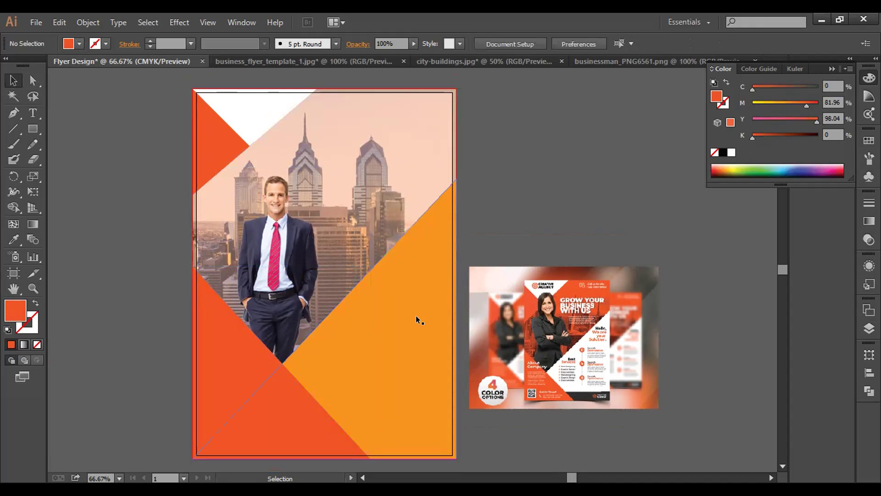
click(416, 316)
click(13, 239)
click(274, 103)
click(13, 80)
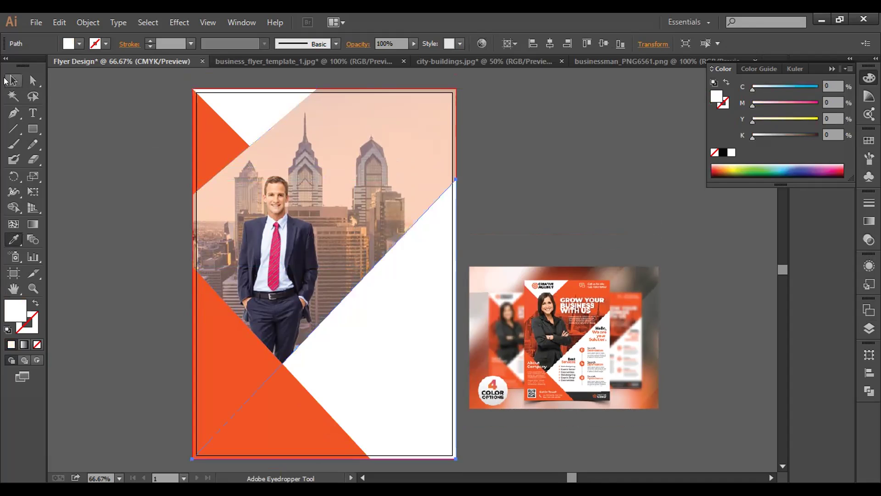
click(53, 130)
scroll(53, 131, up, 1)
scroll(51, 128, down, 1)
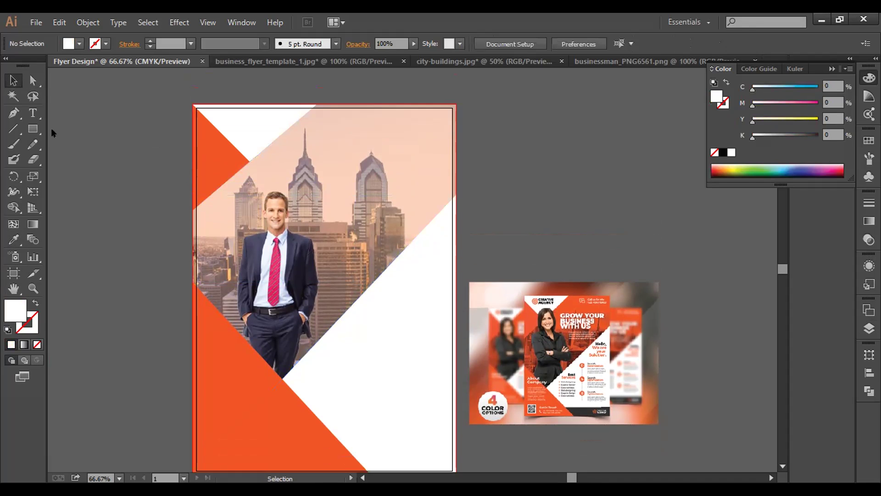
Step: Look through the layer stack for the path of the hidden dark footer strip
scroll(209, 257, down, 2)
scroll(209, 257, down, 3)
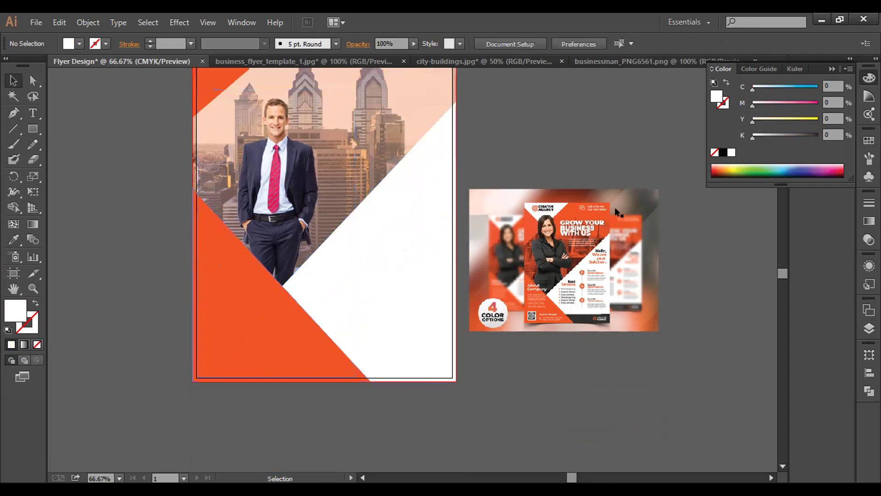
click(832, 68)
click(869, 328)
scroll(808, 368, down, 5)
click(796, 406)
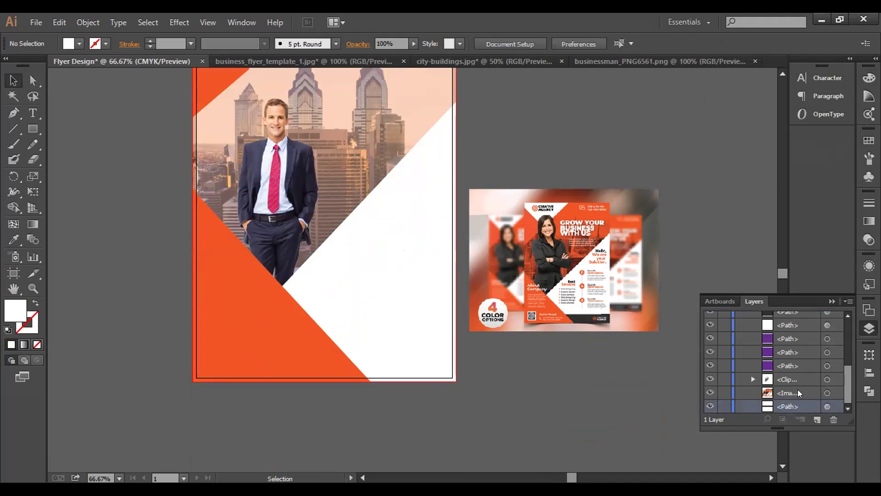
scroll(798, 387, up, 3)
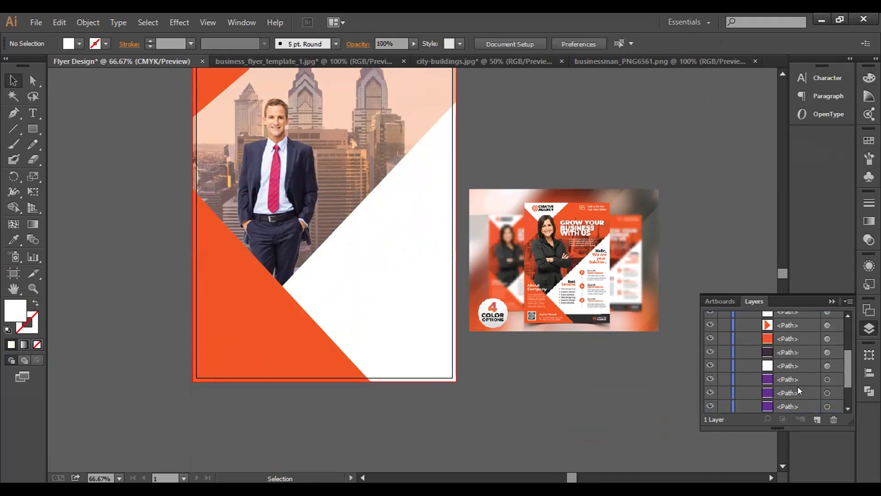
scroll(798, 386, up, 5)
scroll(800, 375, down, 10)
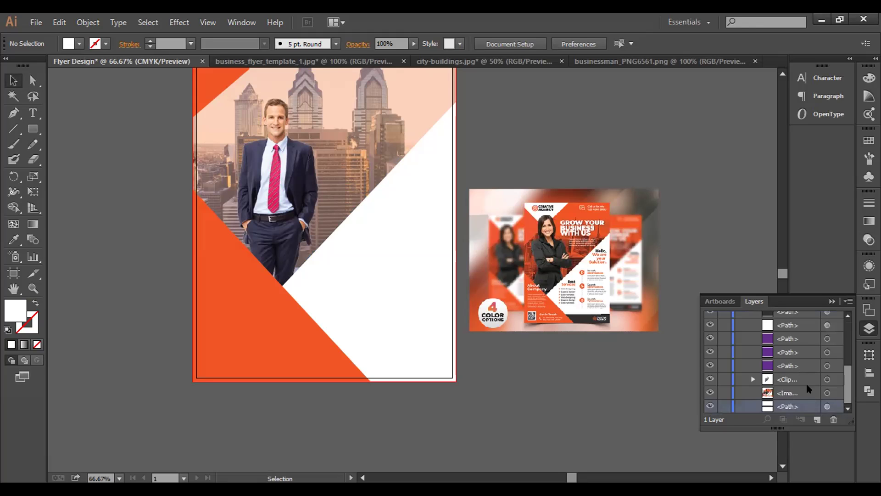
Step: Move the dark footer strip's path up the layer stack to directly below the topmost orange triangle path
drag(798, 402, 799, 376)
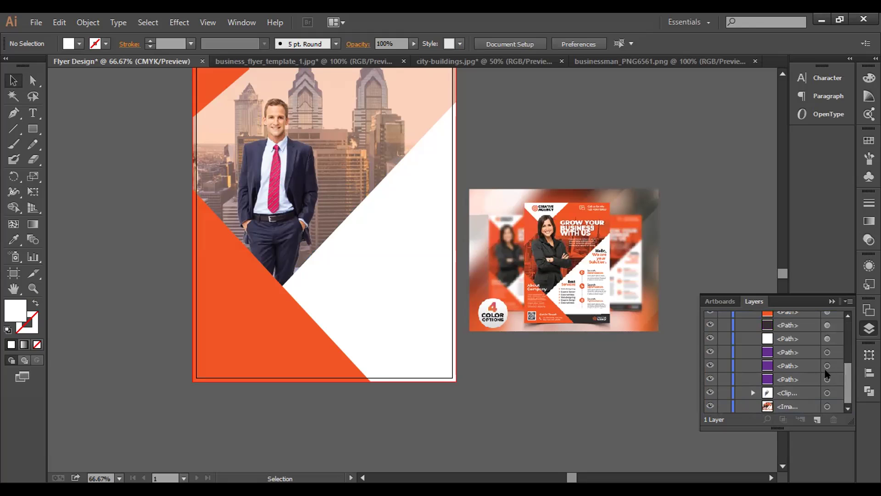
scroll(786, 397, down, 1)
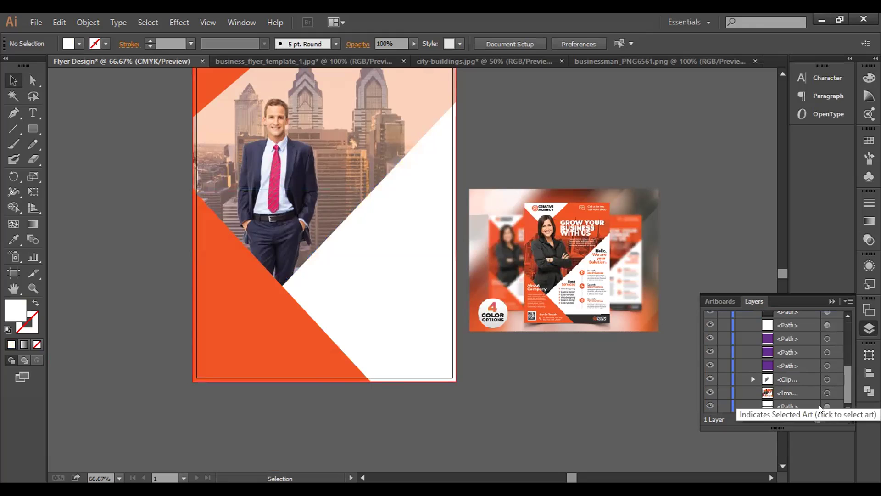
drag(809, 407, 807, 349)
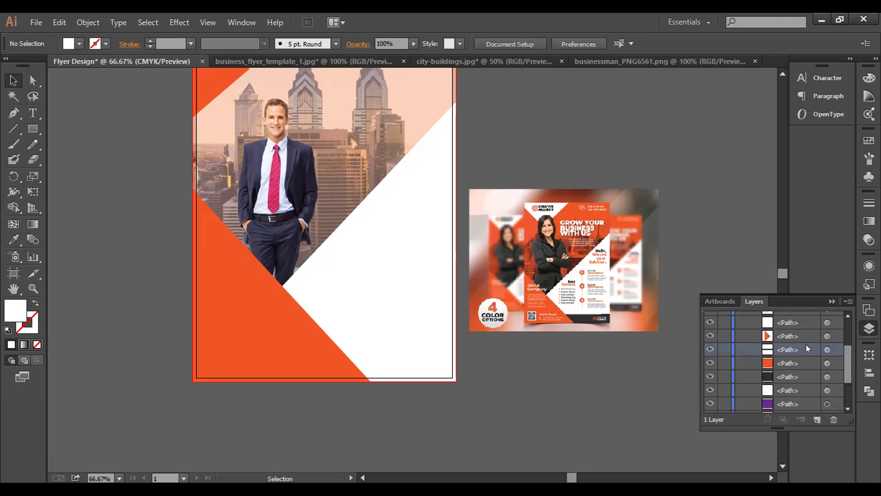
drag(806, 345, 806, 326)
scroll(806, 329, up, 2)
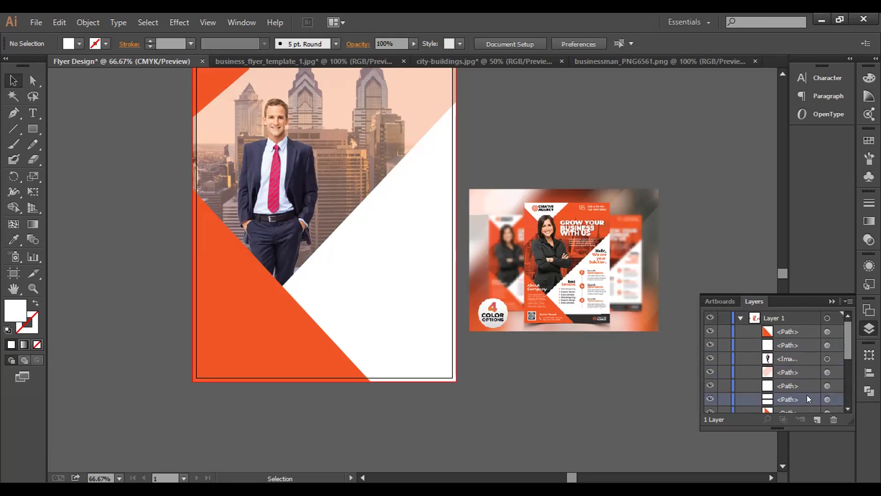
drag(807, 399, 800, 338)
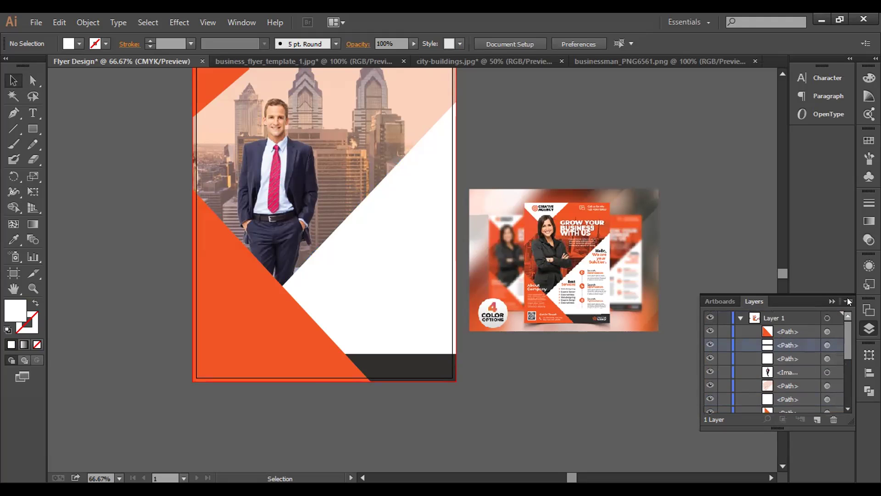
click(674, 368)
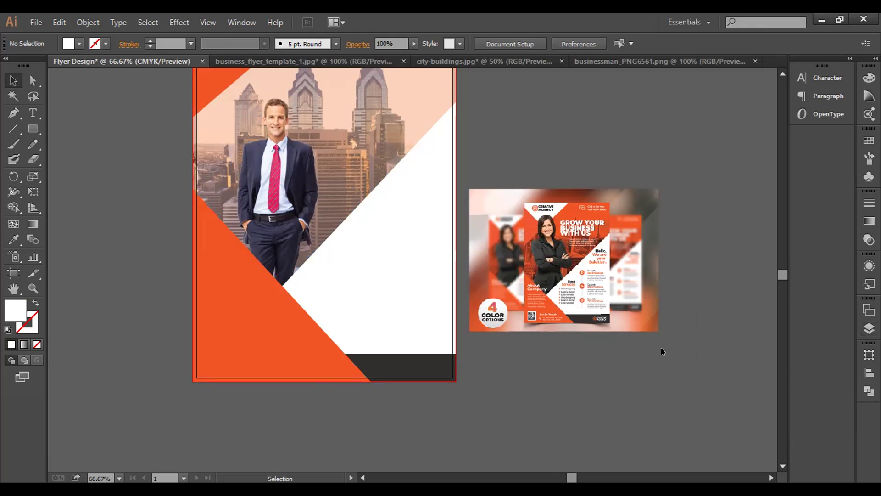
Step: Move the lower orange triangle's bottom-right anchor point about 0.47 in to the left along the page's lower edge
scroll(655, 348, up, 1)
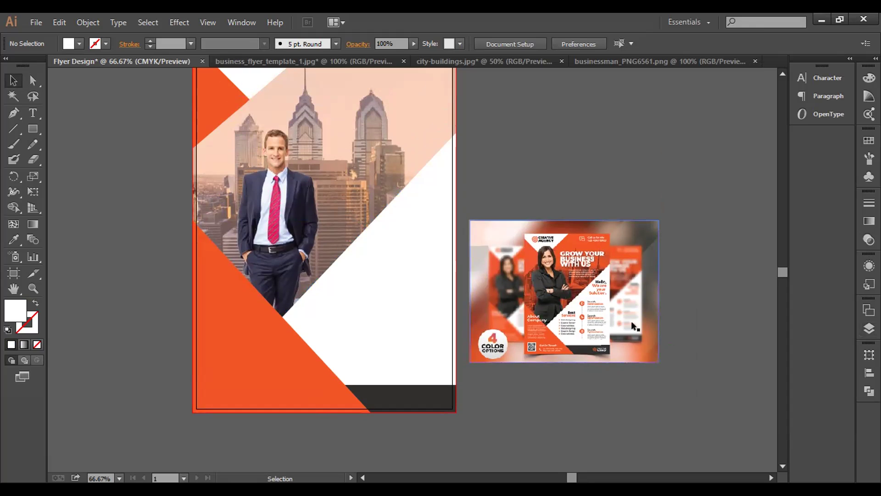
click(294, 391)
click(243, 432)
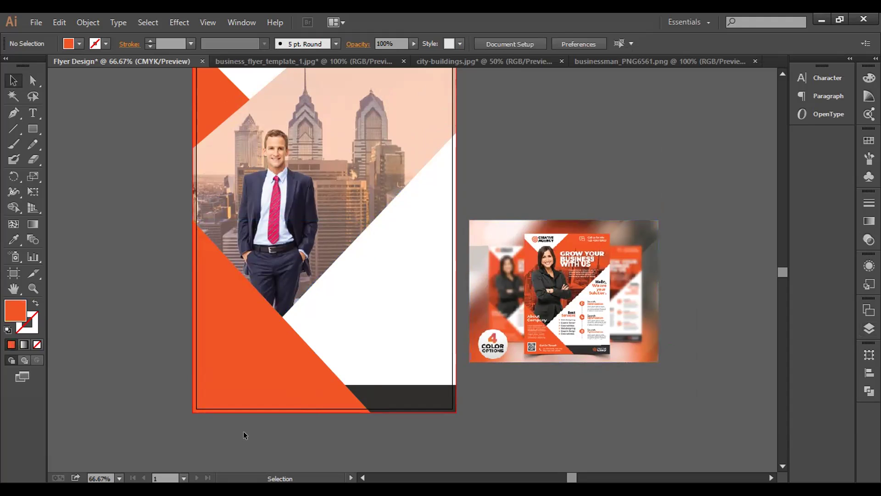
click(282, 410)
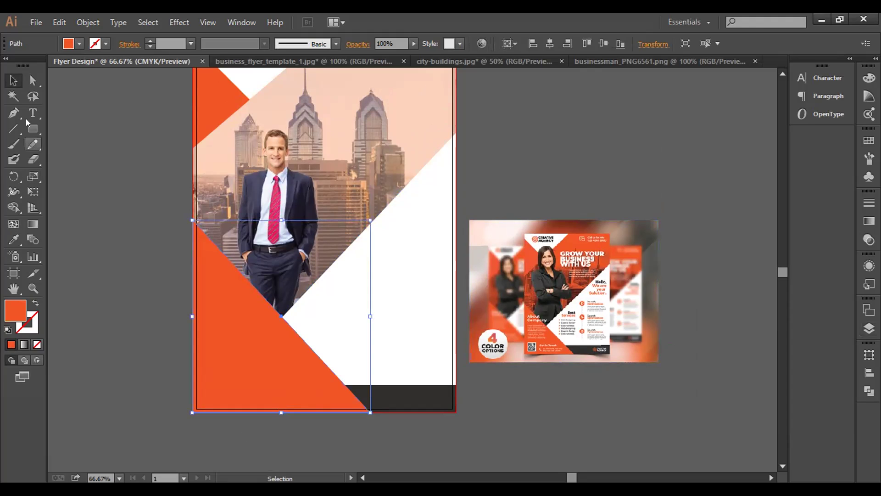
click(32, 80)
click(371, 410)
drag(372, 412, 352, 410)
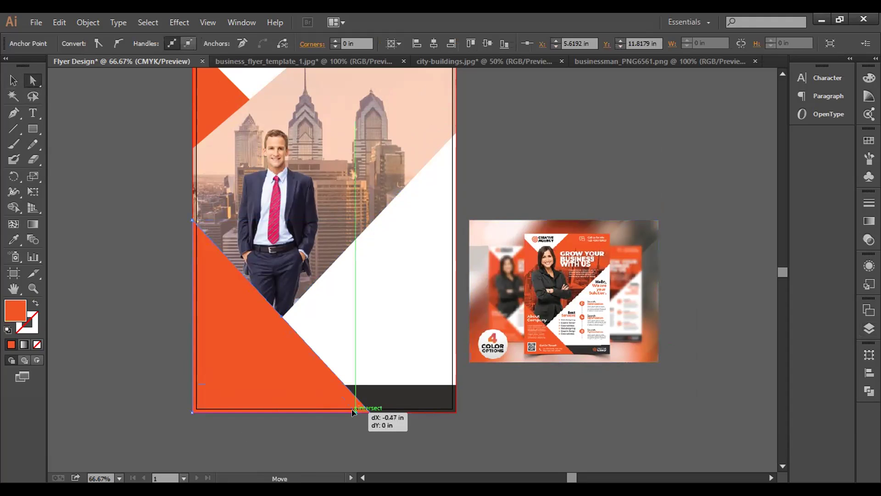
drag(354, 412, 355, 410)
click(356, 418)
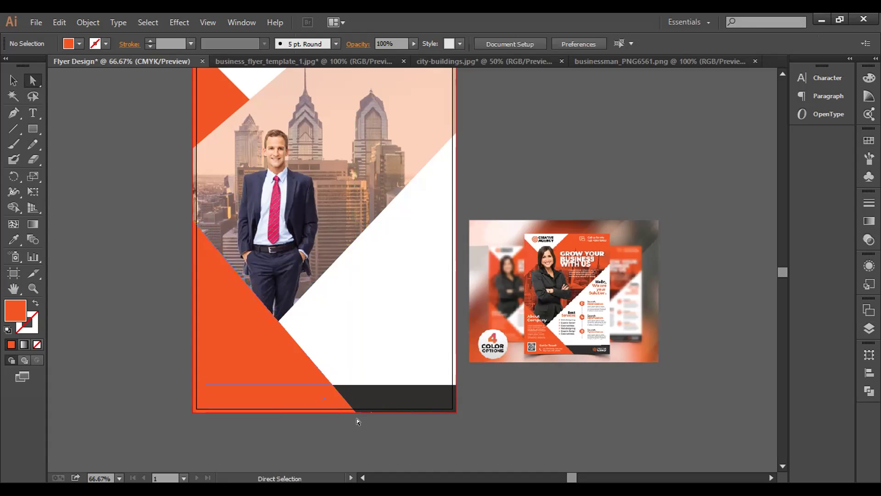
Step: Nudge the businessman image slightly to the left and deselect it
click(272, 246)
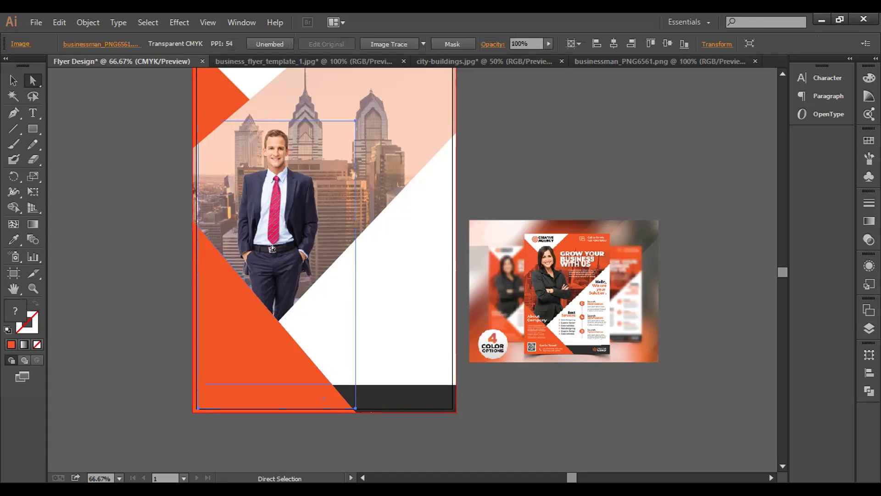
key(Left)
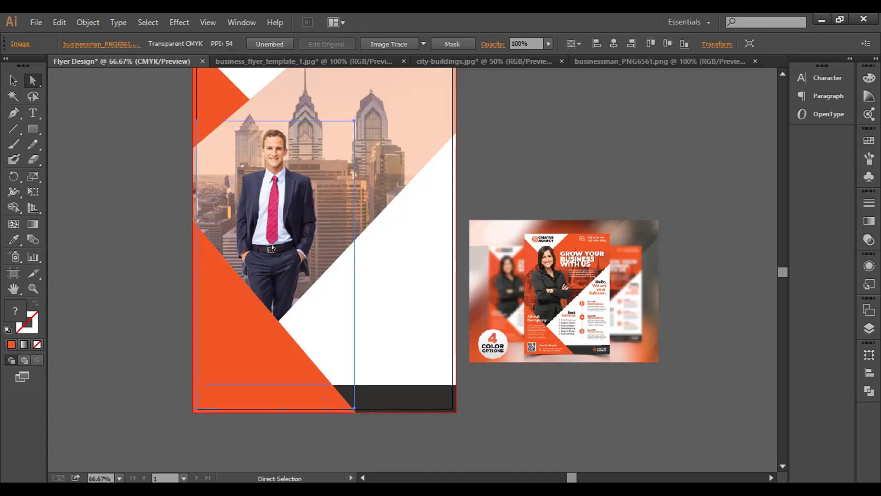
click(478, 450)
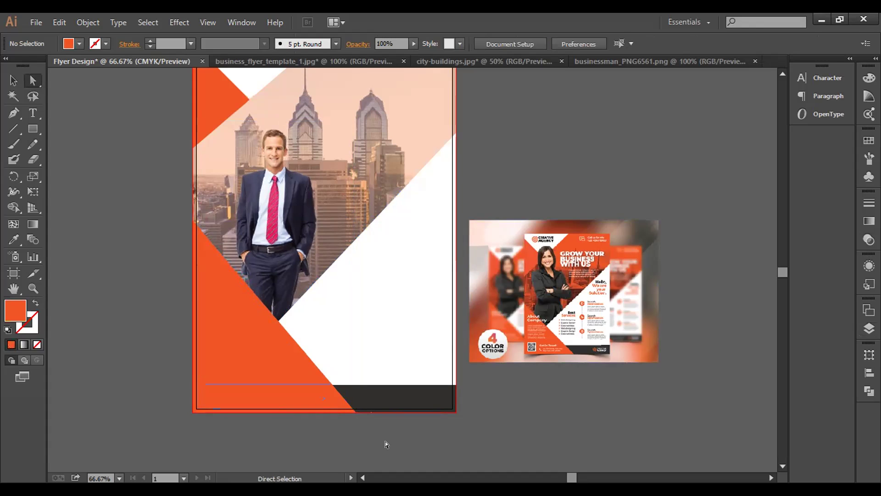
Step: Add the headline text "GROW YOUR" over the sky area near the flyer's upper edge
scroll(385, 444, up, 5)
scroll(462, 395, down, 1)
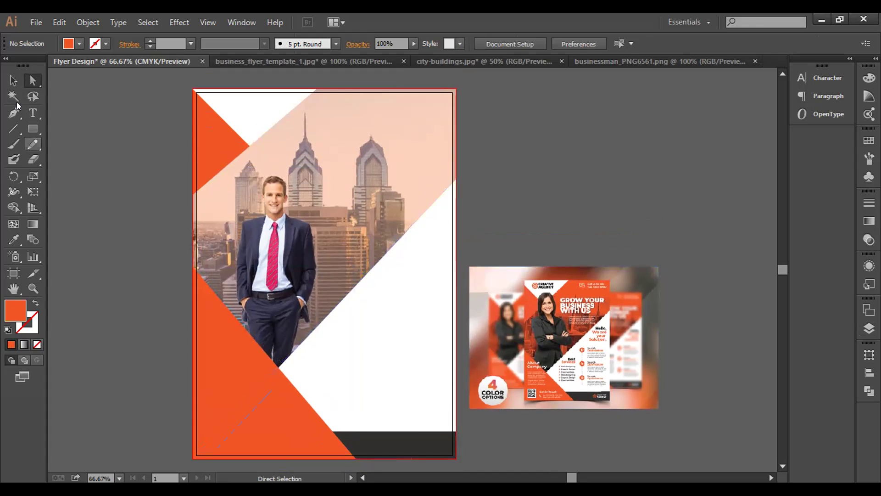
click(34, 110)
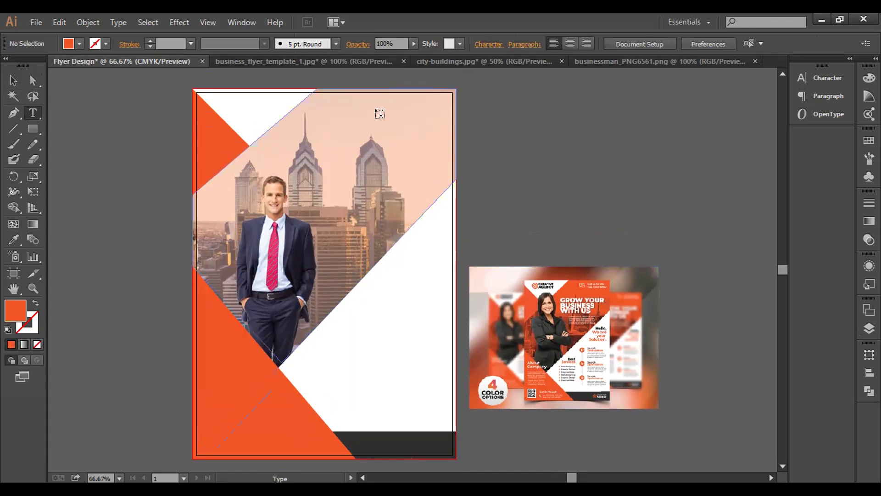
click(448, 112)
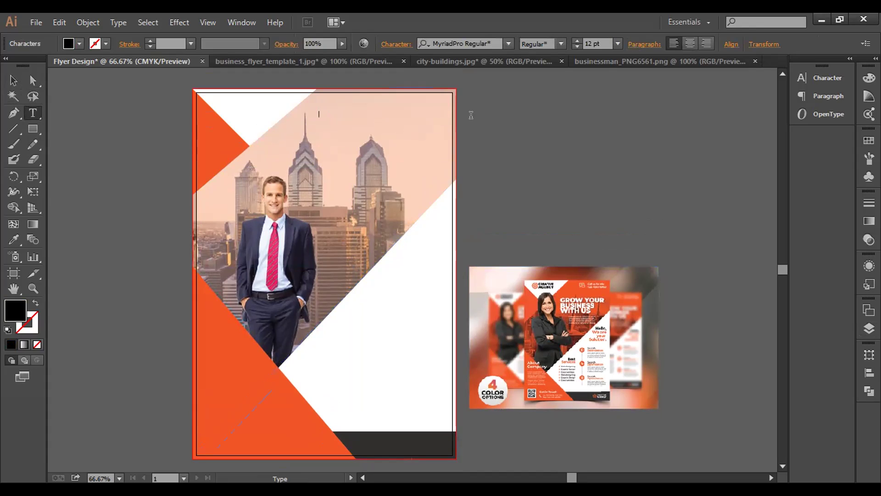
text(Gro)
text(w Y)
key(BackSpace)
key(BackSpace)
text(GROW YOUR BUSINESS)
key(BackSpace)
key(BackSpace)
key(BackSpace)
key(BackSpace)
key(BackSpace)
key(BackSpace)
key(BackSpace)
click(13, 81)
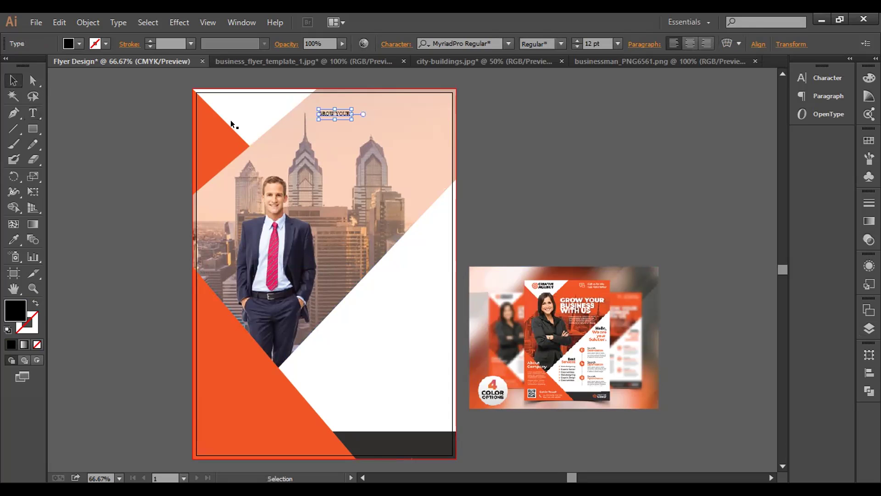
Step: Duplicate the "GROW YOUR" text directly below itself and change the copy's wording to "BUSIBESS"
alt+drag(345, 111, 315, 125)
double_click(342, 122)
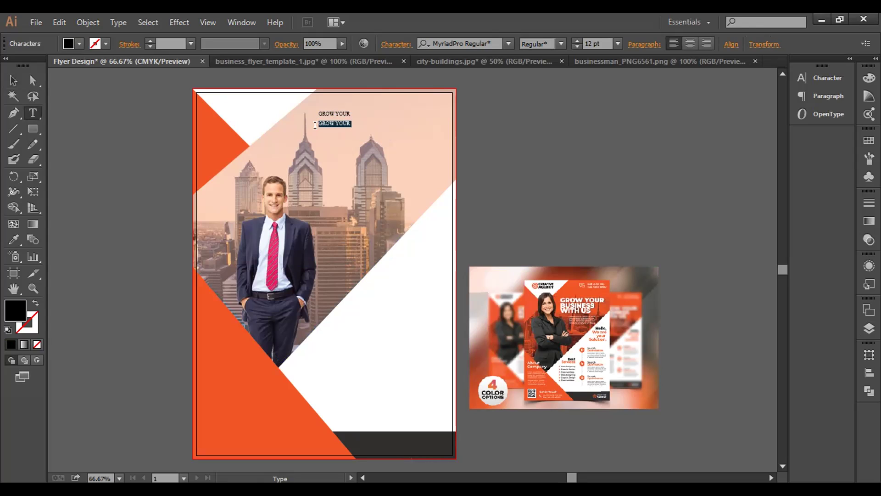
key(BackSpace)
text(D)
key(BackSpace)
key(BackSpace)
text(BUS)
click(14, 80)
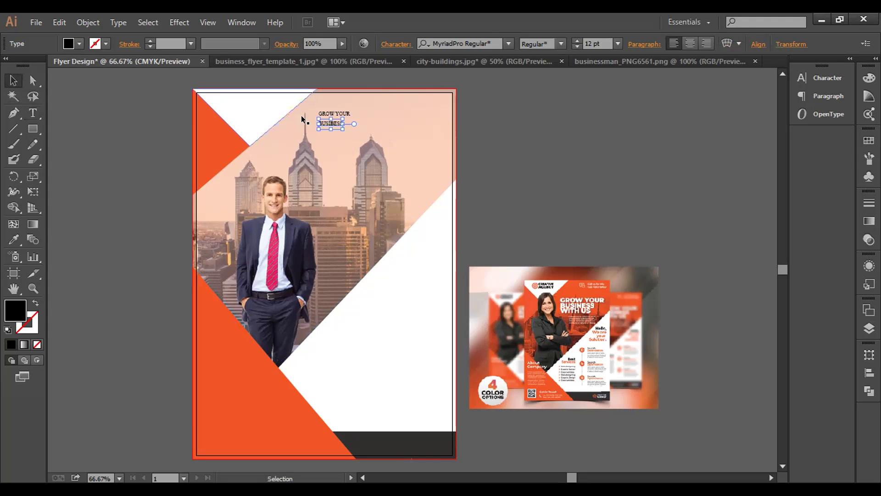
Step: Duplicate the second headline line below itself and replace the copy's text with "WITH US"
drag(335, 122, 333, 134)
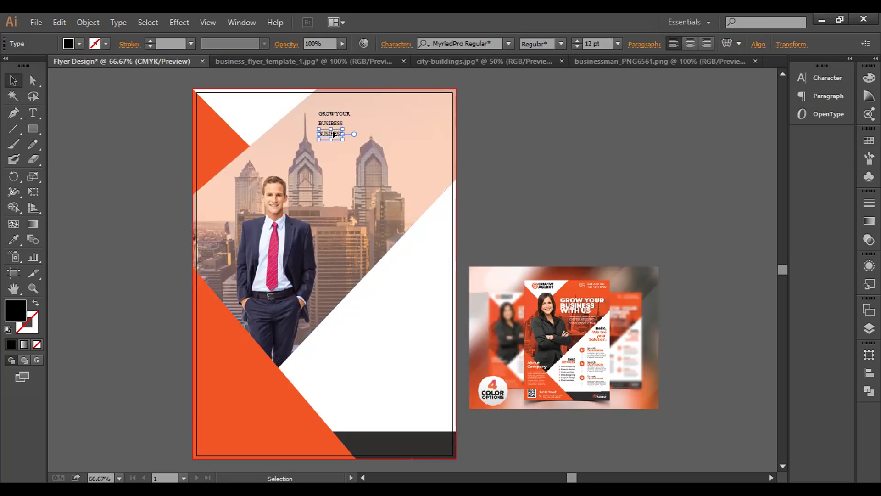
double_click(337, 133)
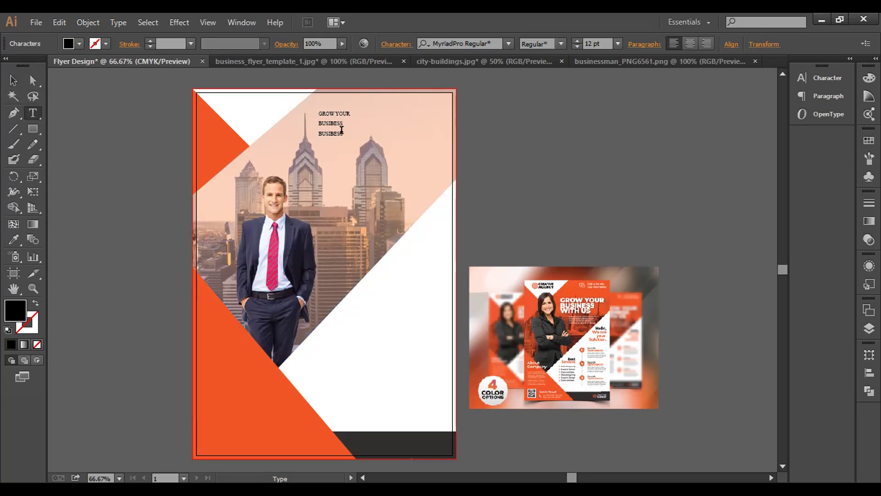
double_click(315, 131)
key(BackSpace)
text(WITH US)
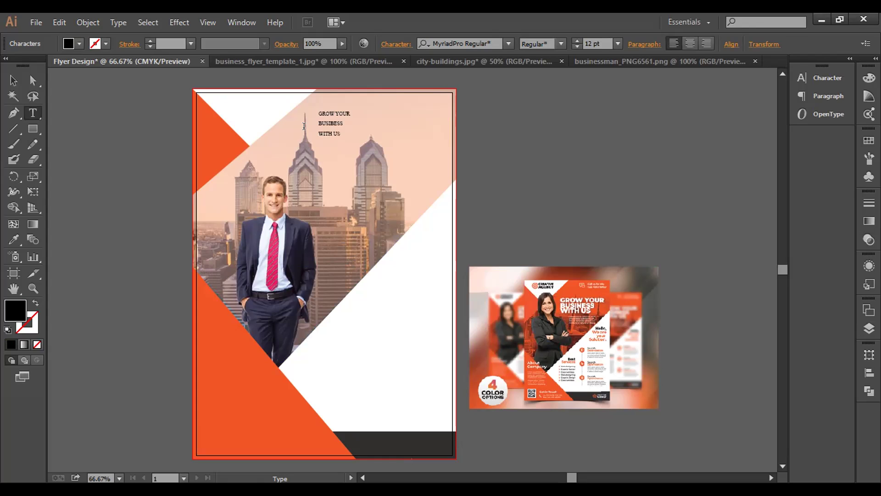
Step: Enlarge the three headline lines "GROW YOUR", "BUSIBESS" and "WITH US" together to a font size of 38 pt
click(12, 81)
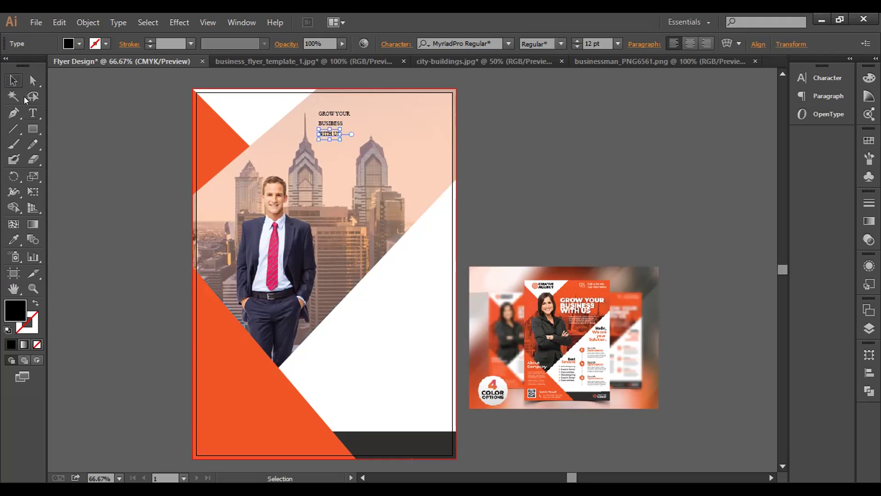
shift+click(334, 122)
shift+click(344, 112)
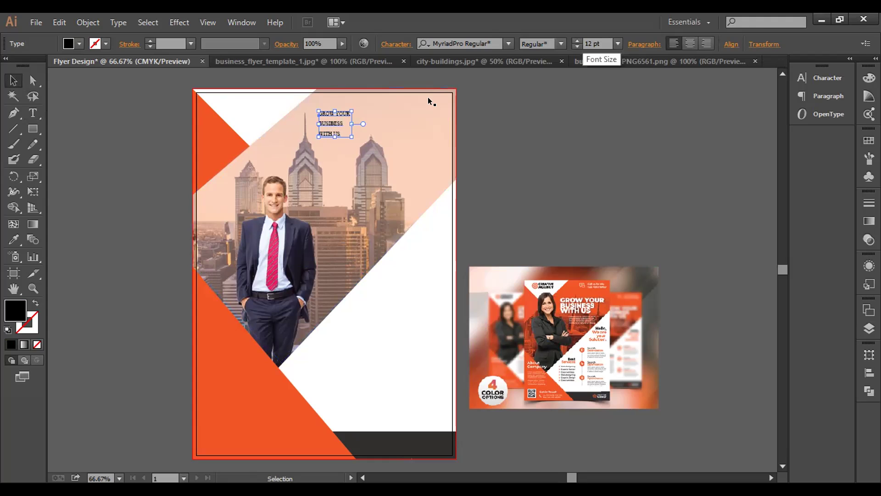
key(Up)
key(Up)
key(Up)
key(Up)
key(Up)
key(Up)
key(Up)
key(Up)
key(Up)
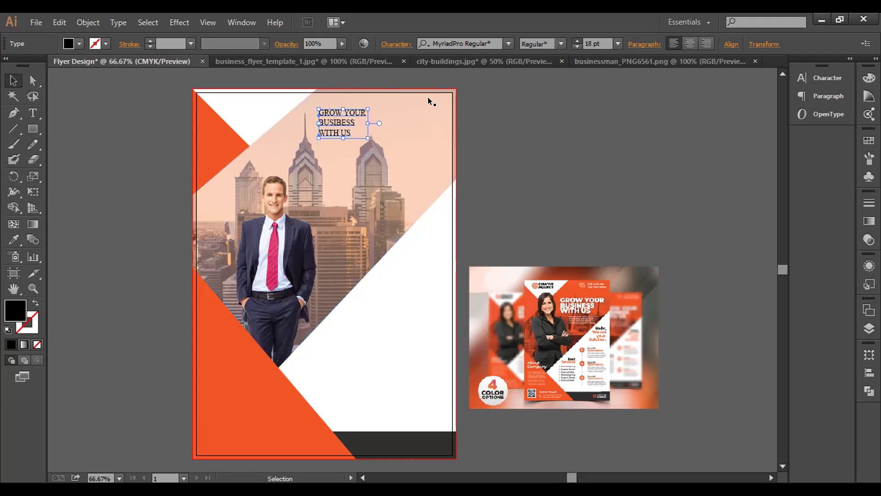
key(Up)
key(Up)
key(Up)
key(Up)
key(Up)
key(Up)
key(Up)
key(Up)
key(Up)
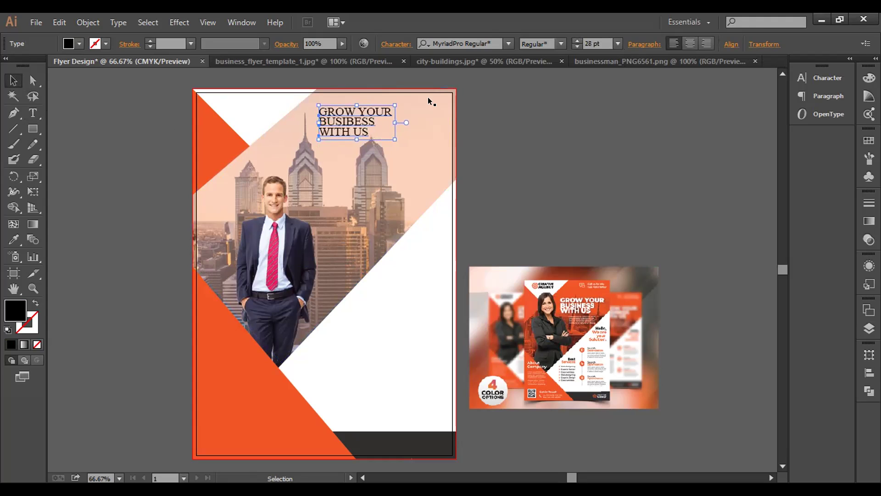
key(Up)
key(Up)
key(Up)
key(Up)
key(Up)
key(Up)
key(Up)
key(Up)
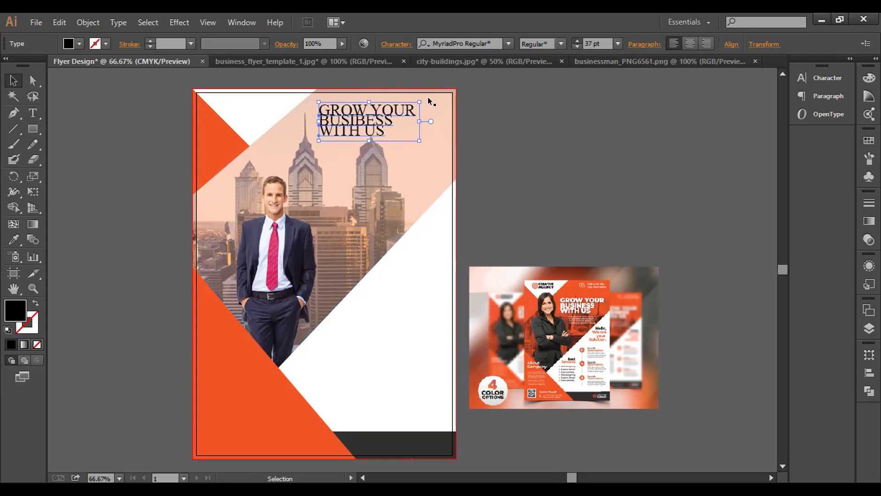
click(559, 147)
Step: Move the "WITH US" and "BUSIBESS" lines downward so the three headline lines no longer overlap
click(374, 130)
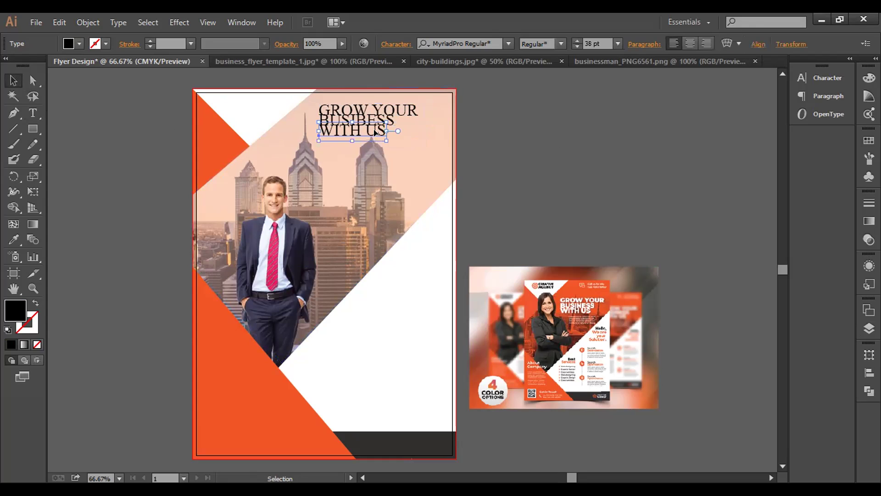
key(shift+Down)
key(shift+Down)
key(shift+Down)
key(shift+Down)
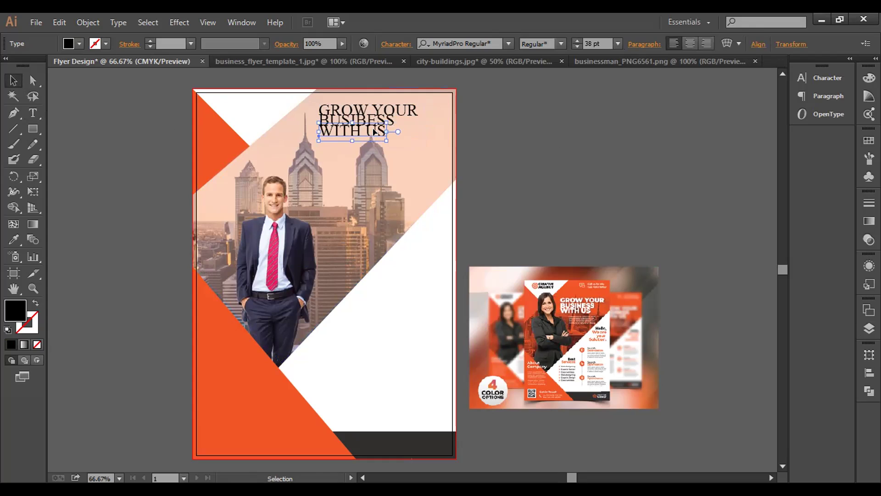
click(374, 120)
key(shift+Down)
key(shift+Down)
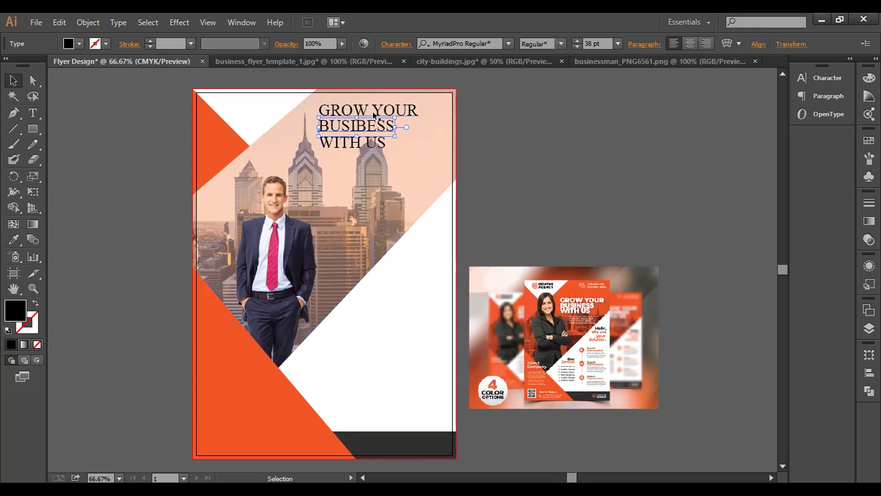
click(495, 161)
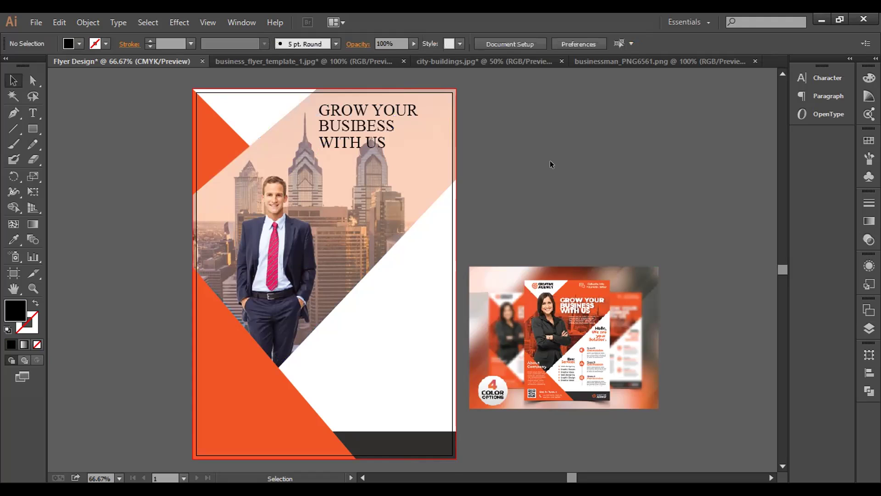
Step: Set the font size of the "GROW YOUR" line to 48 pt
scroll(548, 172, up, 2)
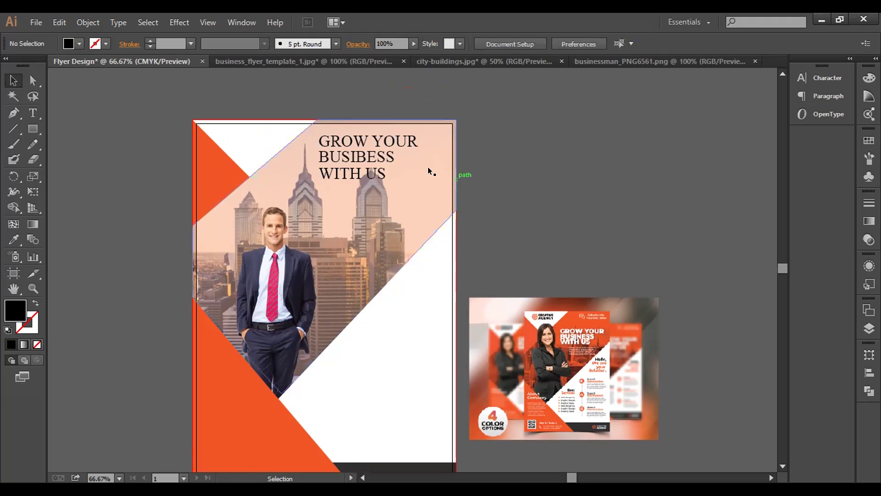
scroll(425, 170, down, 1)
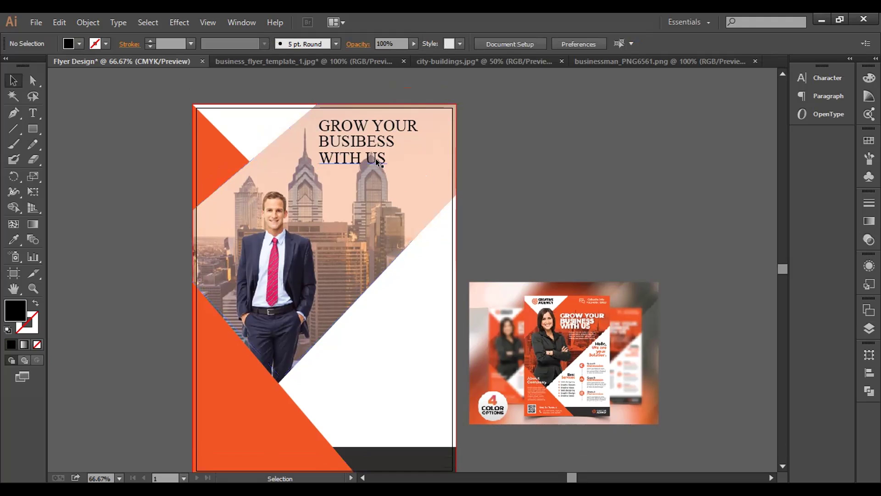
click(388, 129)
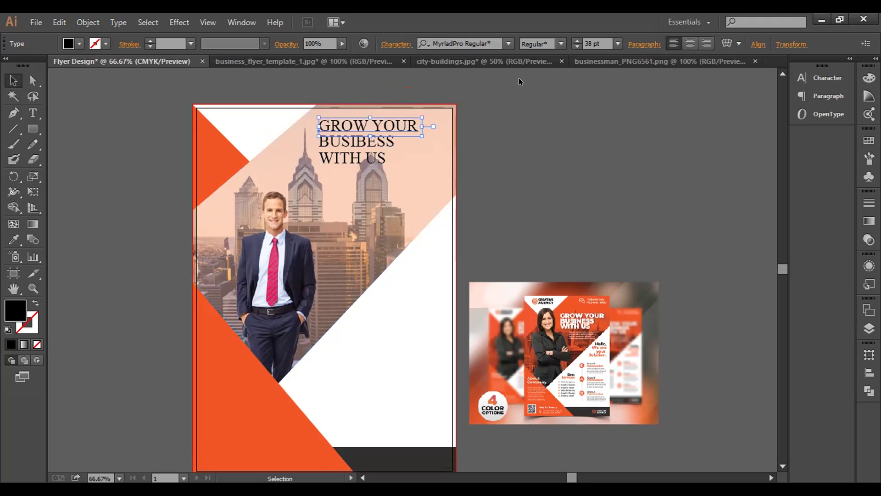
click(618, 44)
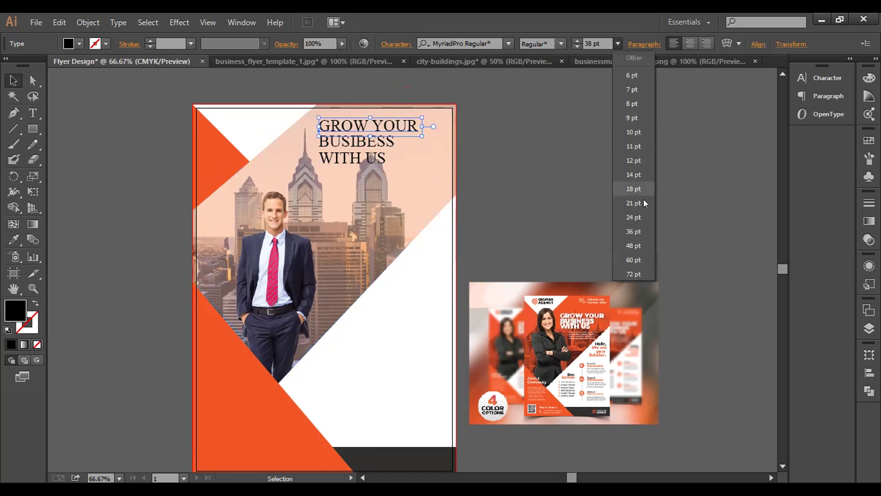
click(644, 250)
click(665, 213)
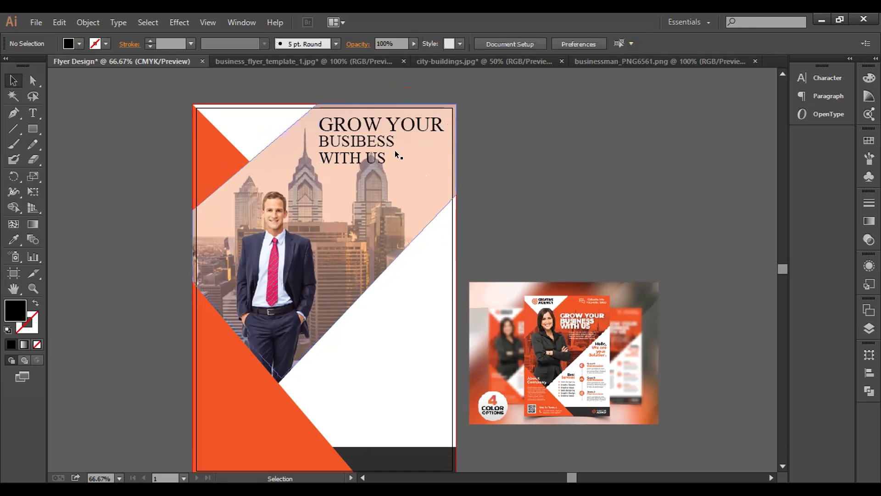
Step: Set the font size of the "BUSIBESS" and "WITH US" lines to 48 pt
click(385, 144)
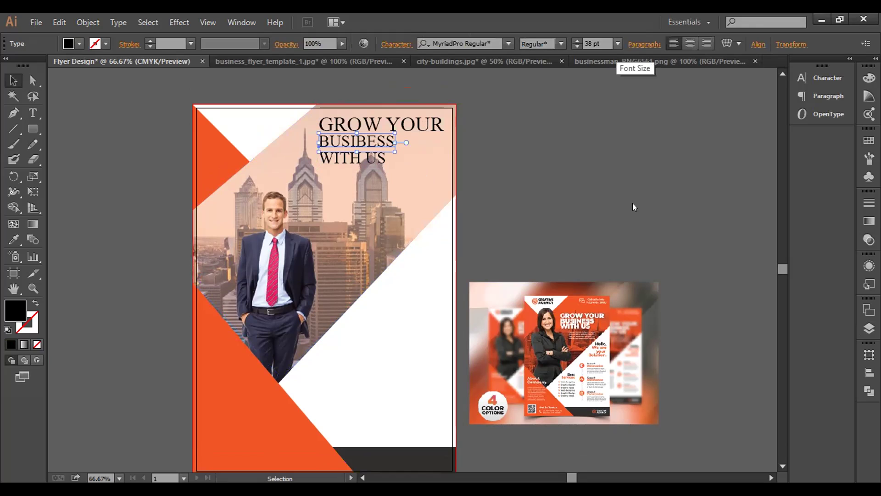
click(618, 43)
click(634, 246)
click(375, 159)
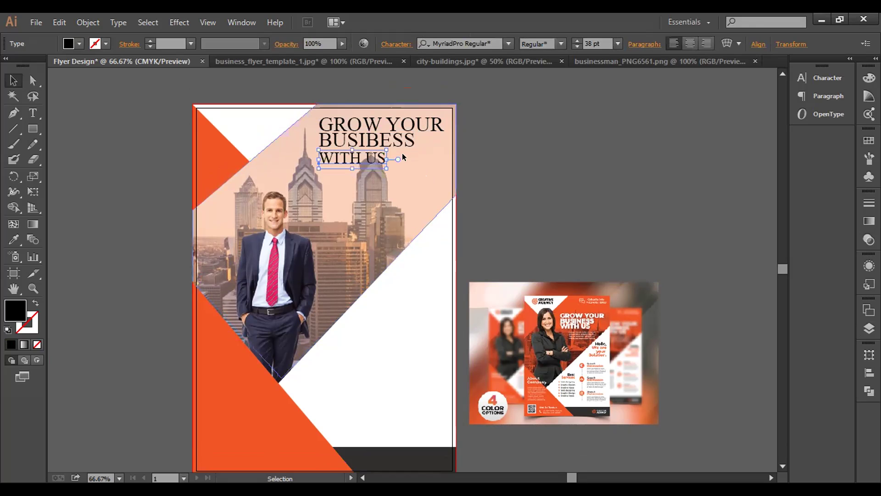
click(618, 43)
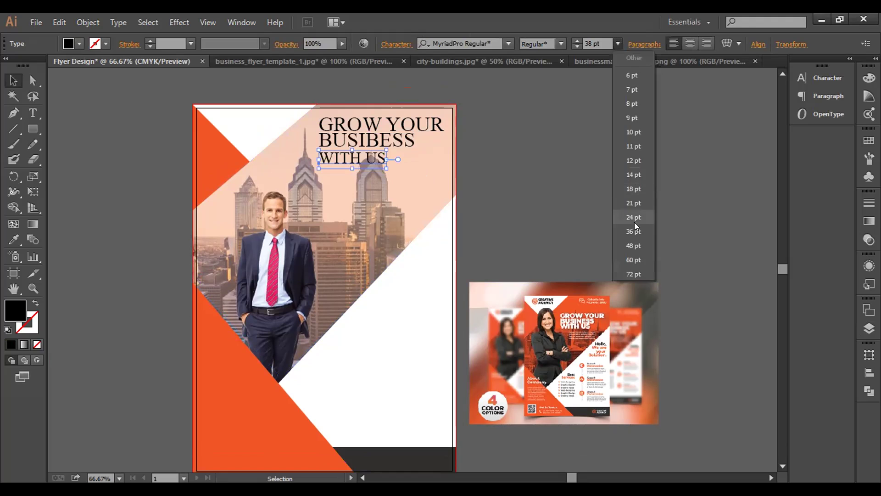
click(635, 246)
click(398, 191)
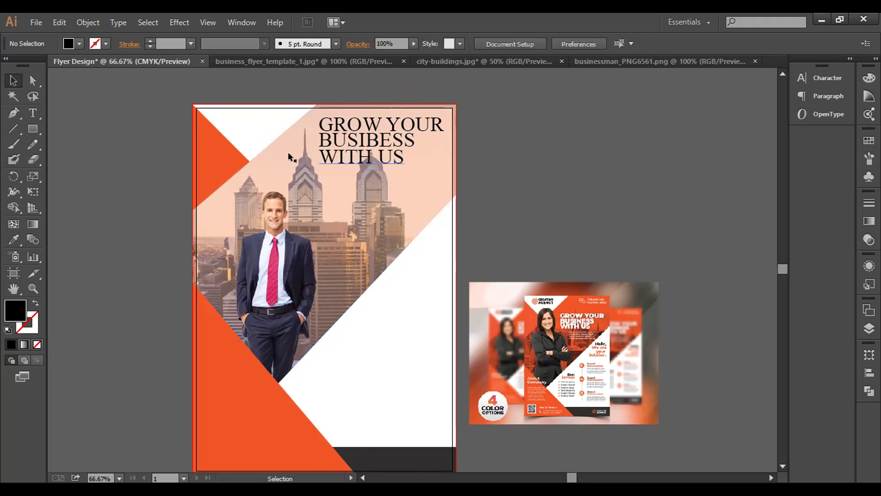
Step: Show the rulers and place a vertical guide along the starting edge of the headline text
key(a)
key(ctrl+r)
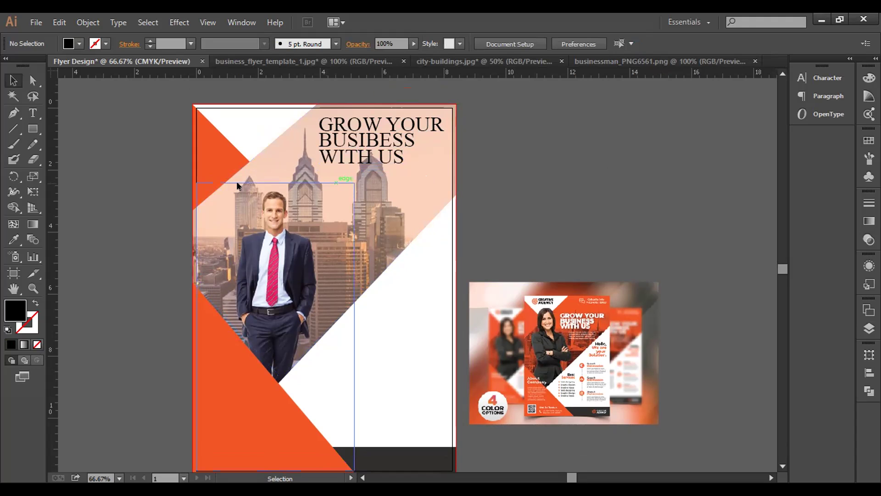
drag(63, 246, 316, 283)
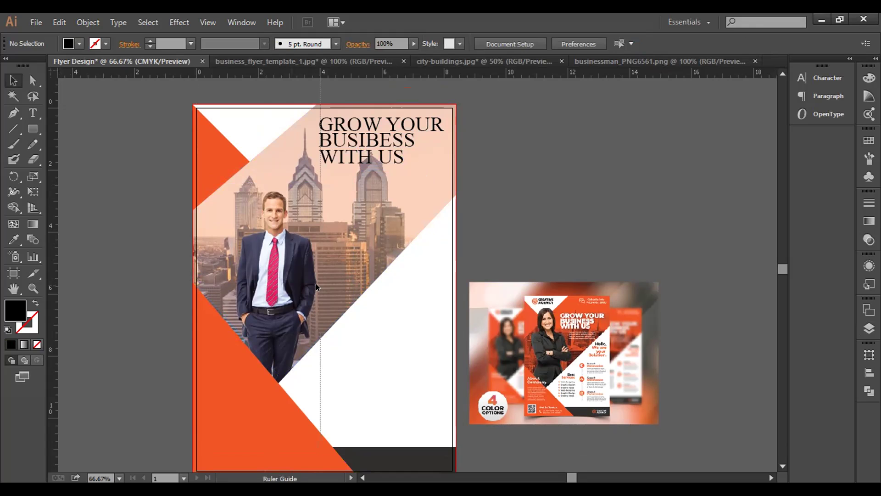
Step: Move the "WITH US" line further down and slightly right so it starts at the vertical guide
click(372, 155)
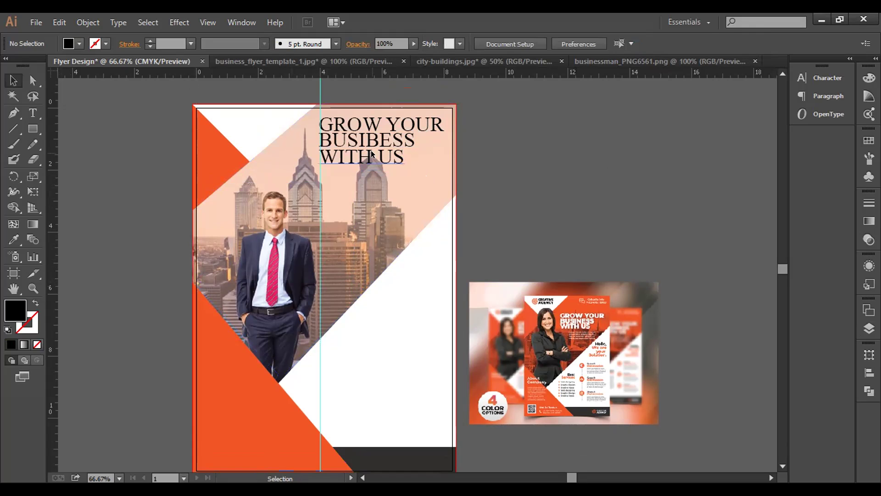
key(Down)
key(Down)
key(Down)
key(Down)
key(Down)
key(Down)
key(Down)
key(Down)
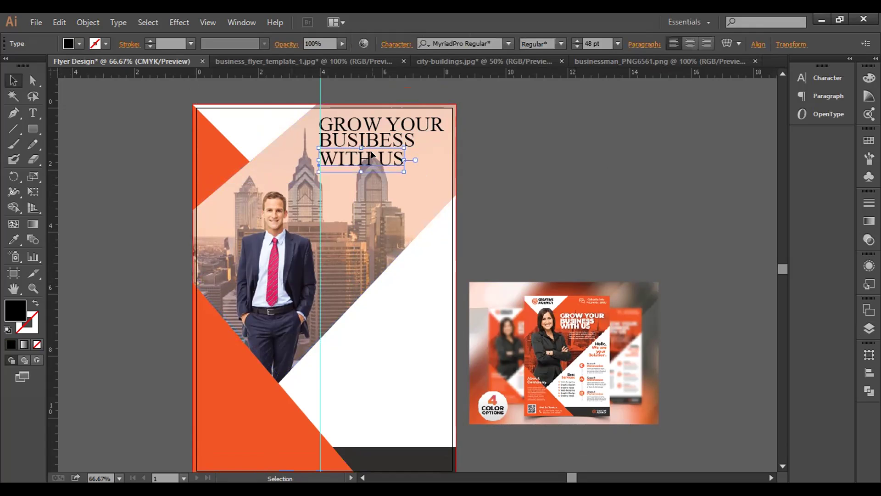
key(Down)
key(Down)
key(Down)
key(Down)
key(Down)
key(Down)
key(Down)
key(Down)
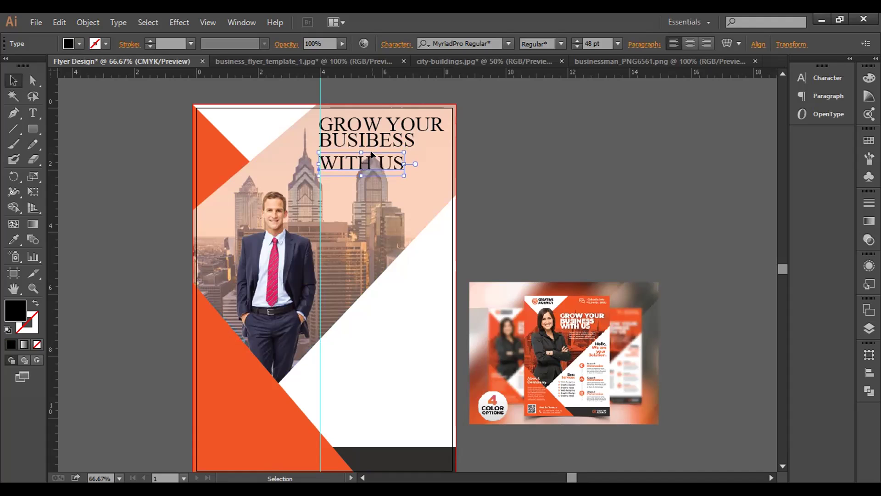
key(Right)
key(Right)
key(Right)
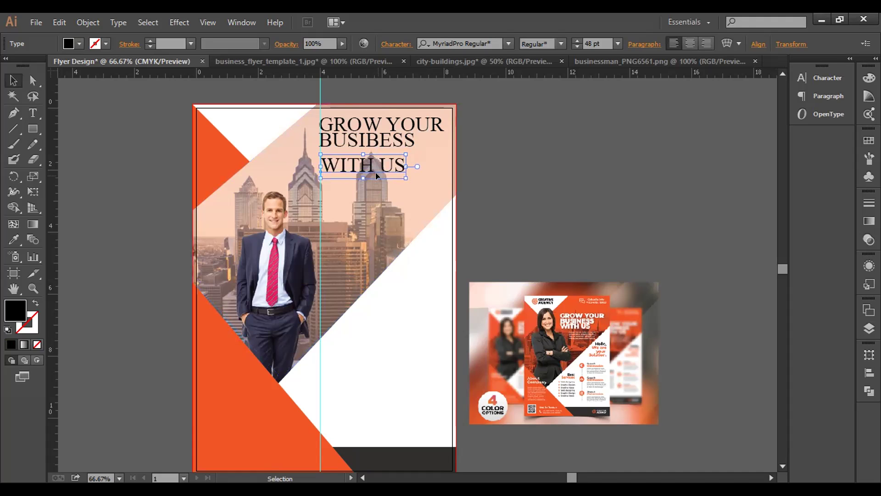
key(Down)
key(Down)
key(Down)
key(Down)
key(Down)
key(Down)
key(Down)
key(Down)
key(Down)
key(Down)
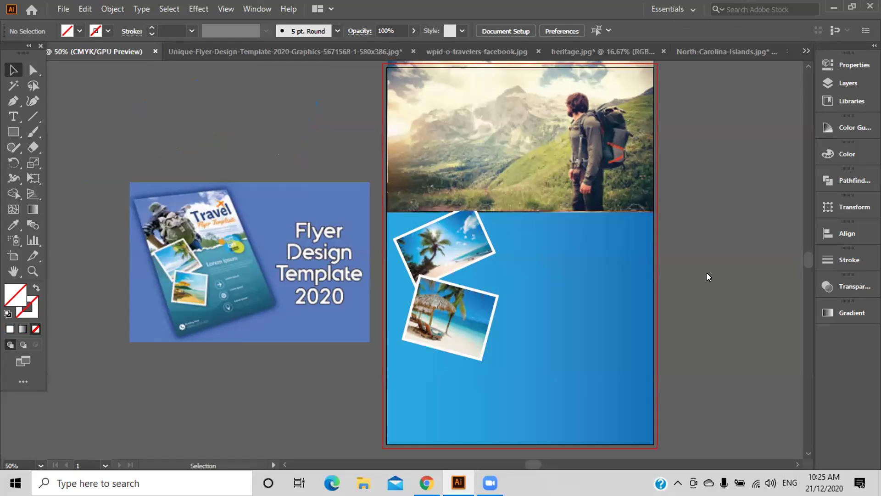
Step: Undo the last placement changes to the hiker photo and move it off the travel flyer, above the reference image
key(a)
drag(590, 162, 584, 159)
key(ctrl+z)
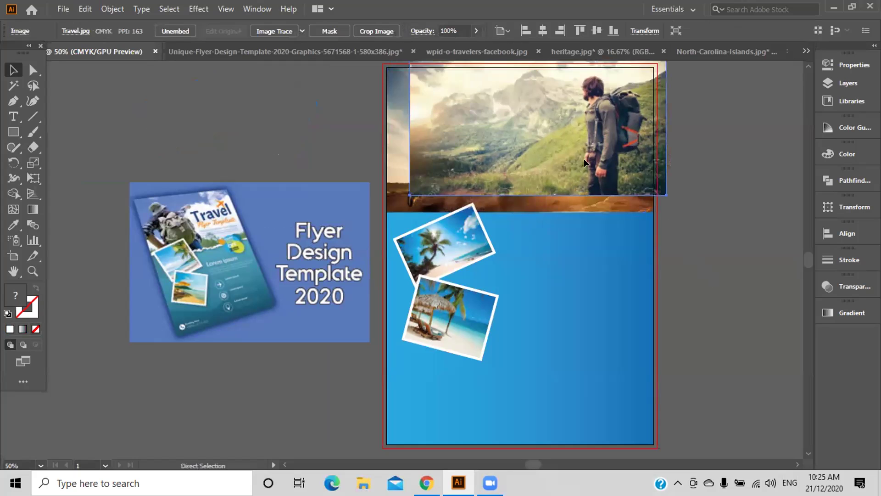
key(ctrl+z)
key(v)
drag(562, 115, 221, 128)
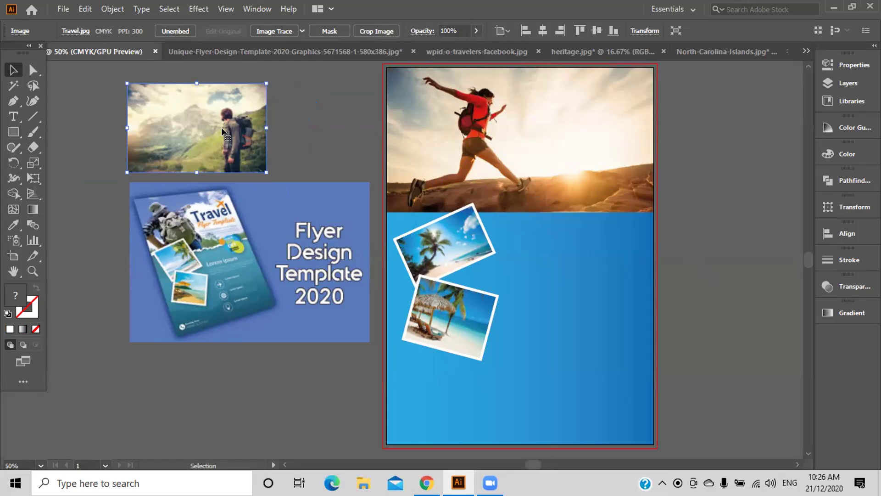
drag(207, 127, 295, 127)
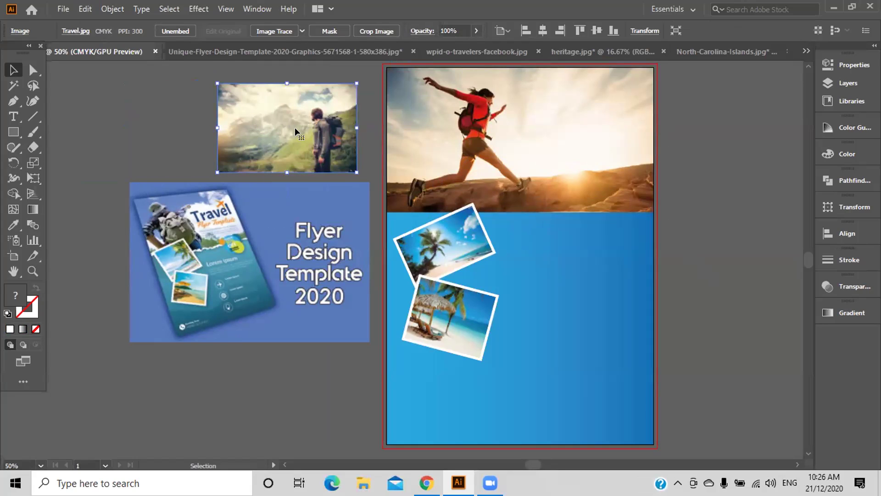
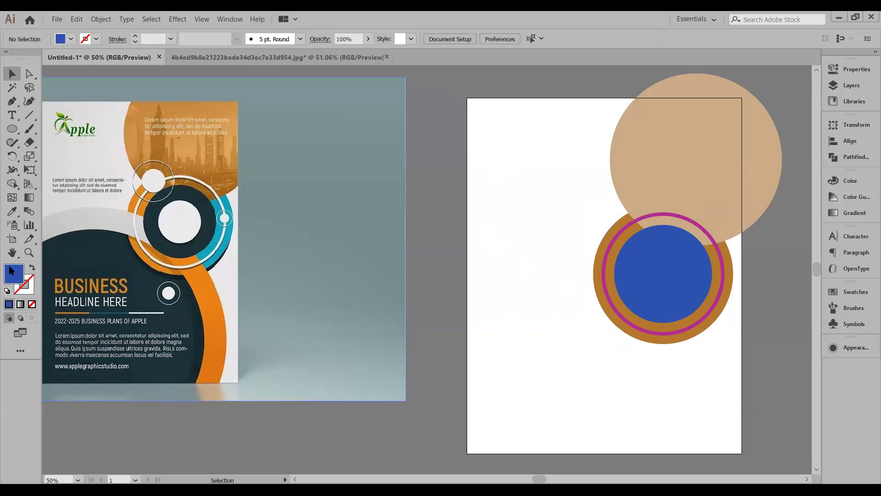
Step: Duplicate the blue circle to its lower left and scale the copy down proportionally
click(673, 266)
drag(675, 266, 592, 303)
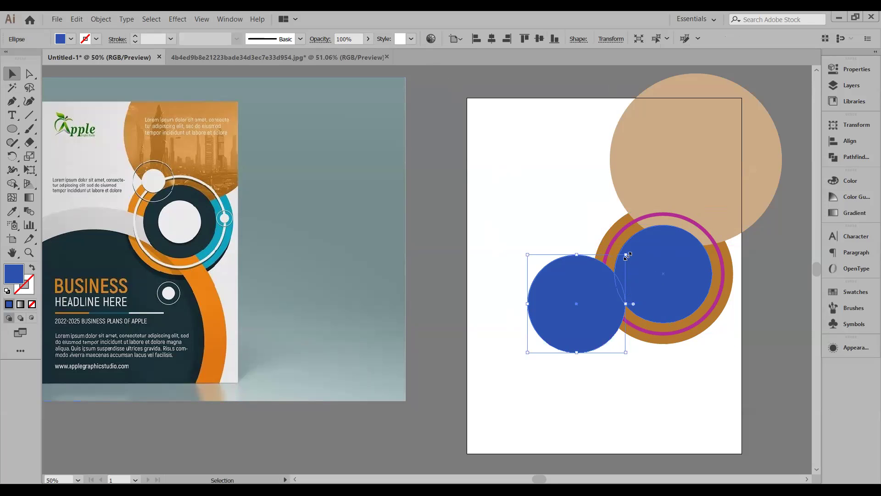
key(shift)
drag(627, 255, 612, 271)
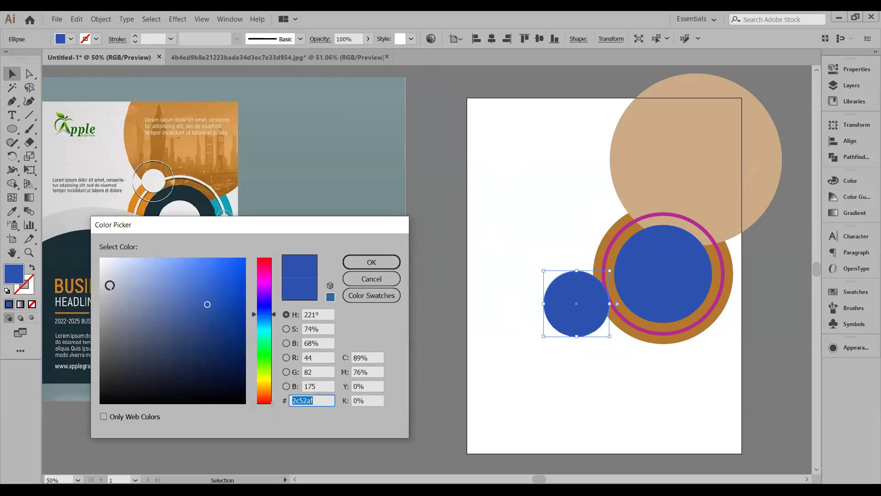
Step: Fill the smaller circle copy with light grey #bec3cc and deselect it
click(109, 287)
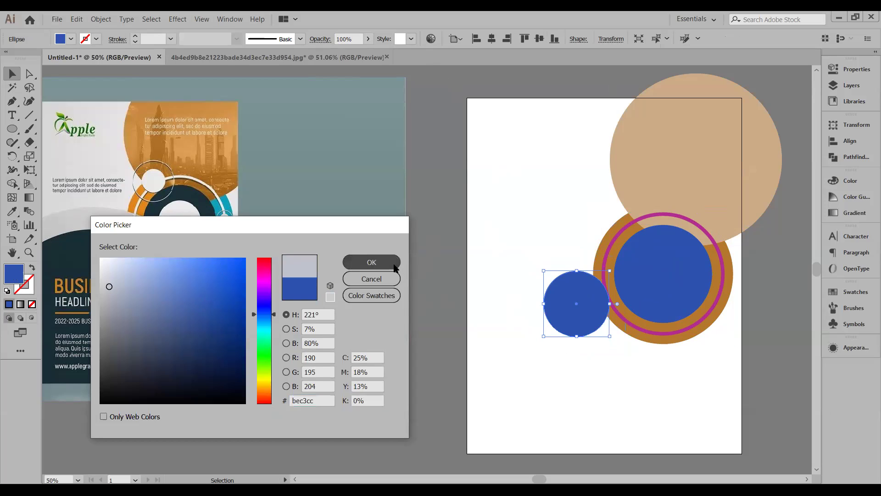
click(395, 263)
click(527, 260)
Step: Try to center the grey circle horizontally with the blue circle and its surrounding rings
drag(629, 327, 664, 319)
click(492, 41)
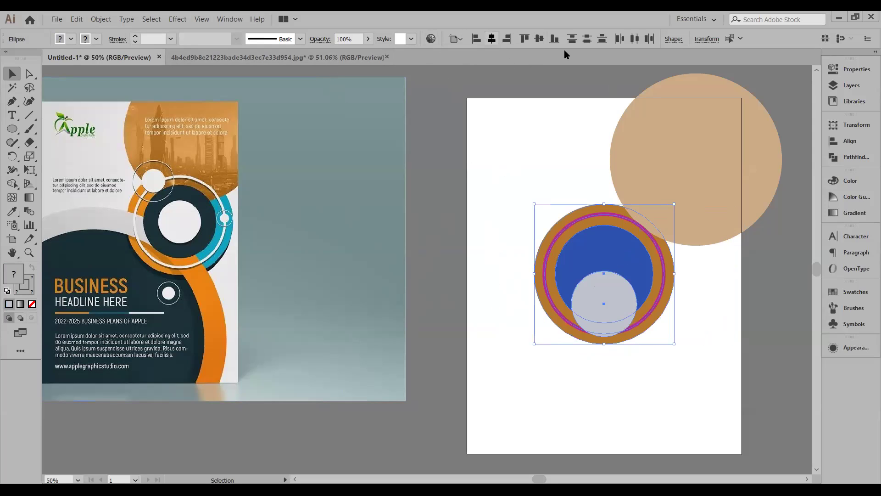
click(76, 19)
click(101, 32)
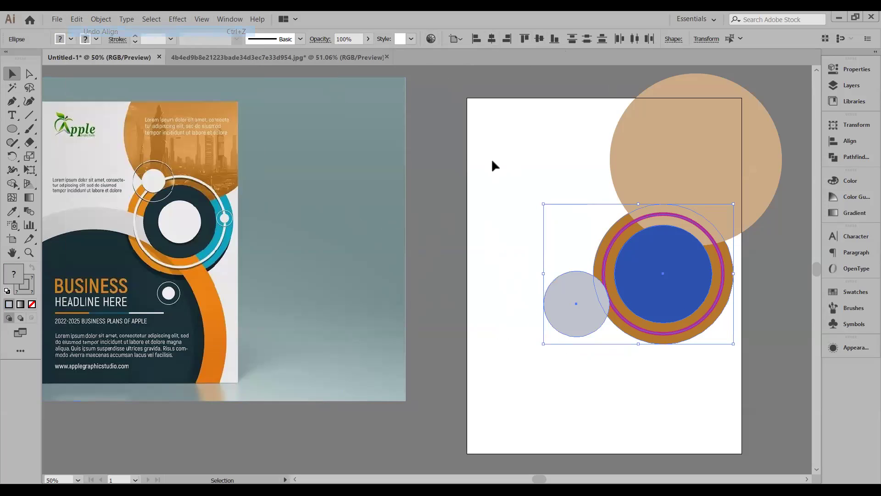
Step: Move the small grey circle into the blue circle and center it horizontally and vertically with the surrounding rings
click(539, 295)
drag(579, 296, 664, 288)
drag(543, 279, 724, 358)
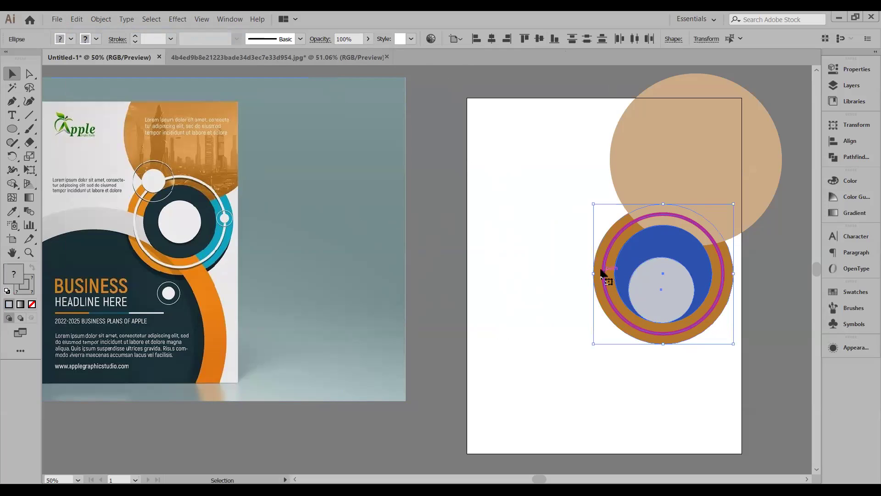
click(599, 264)
click(493, 40)
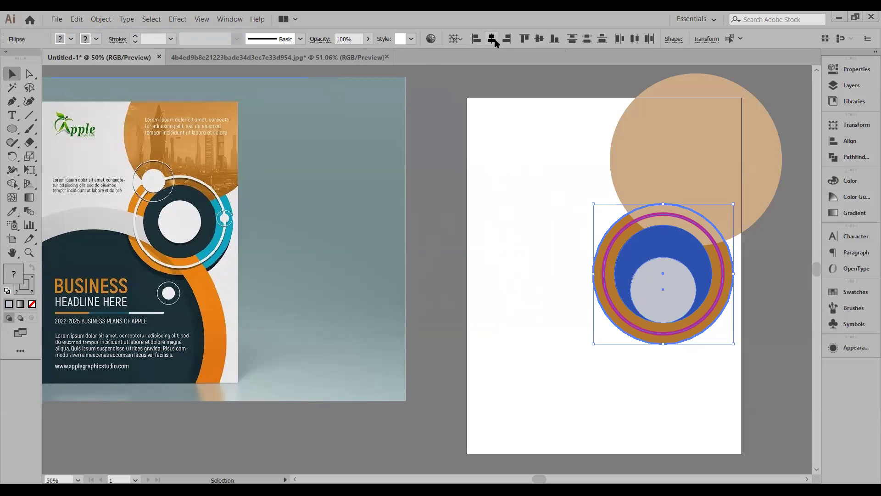
click(540, 39)
click(529, 258)
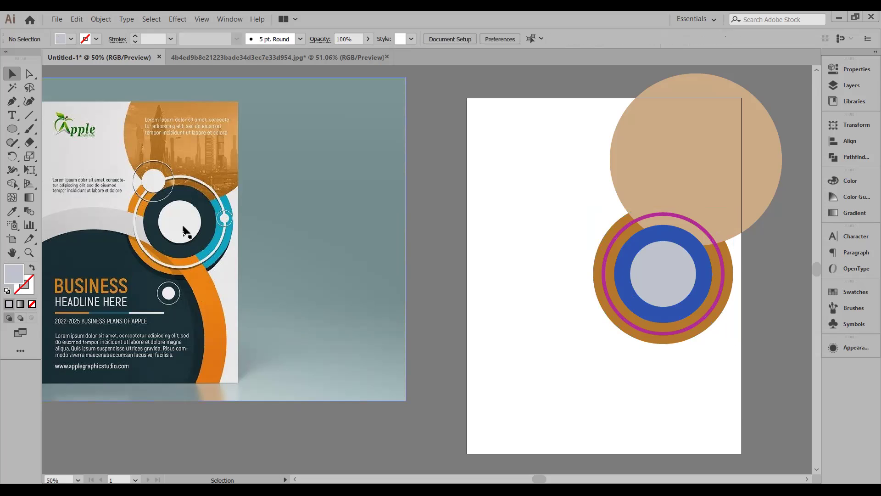
Step: Duplicate the central grey circle to the left of the rings and scale the copy down proportionally to about half its size
key(ctrl+1)
drag(586, 334, 388, 377)
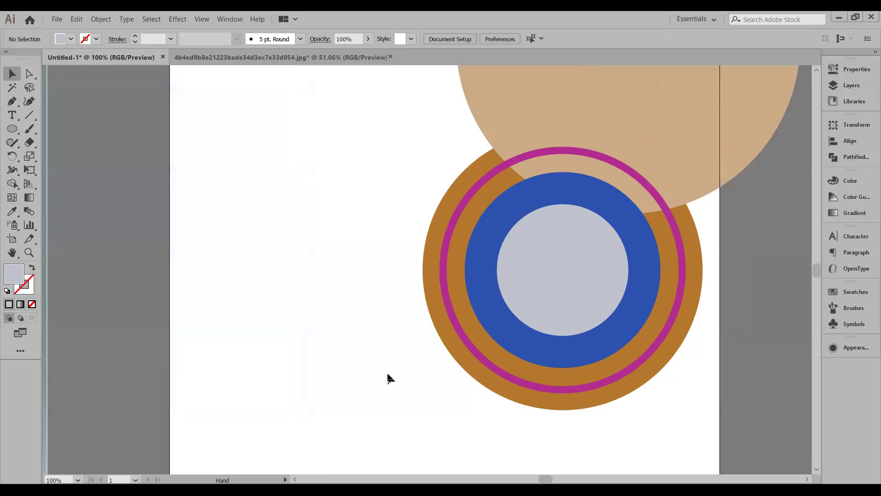
key(ctrl+minus)
drag(319, 368, 657, 324)
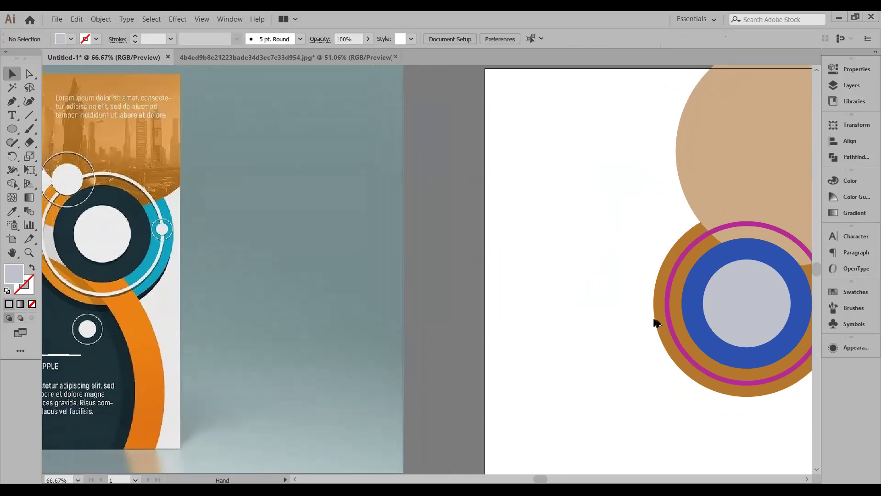
drag(684, 265, 669, 277)
click(77, 19)
click(111, 31)
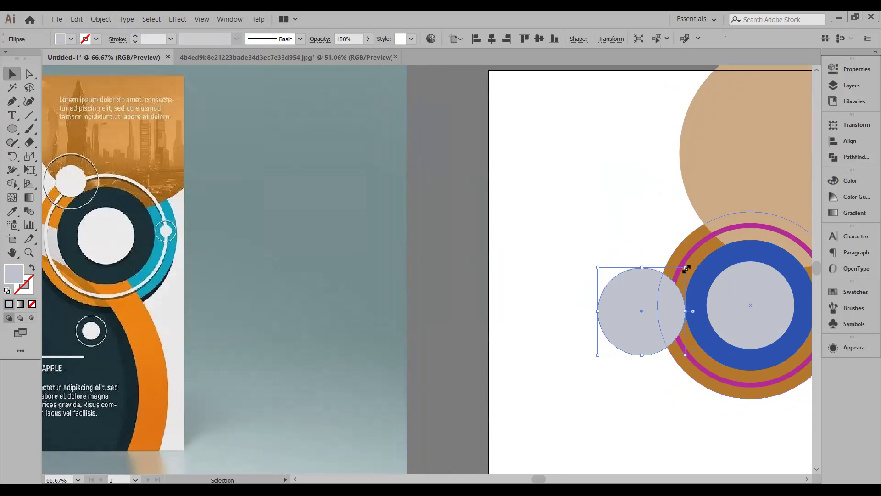
drag(685, 268, 665, 288)
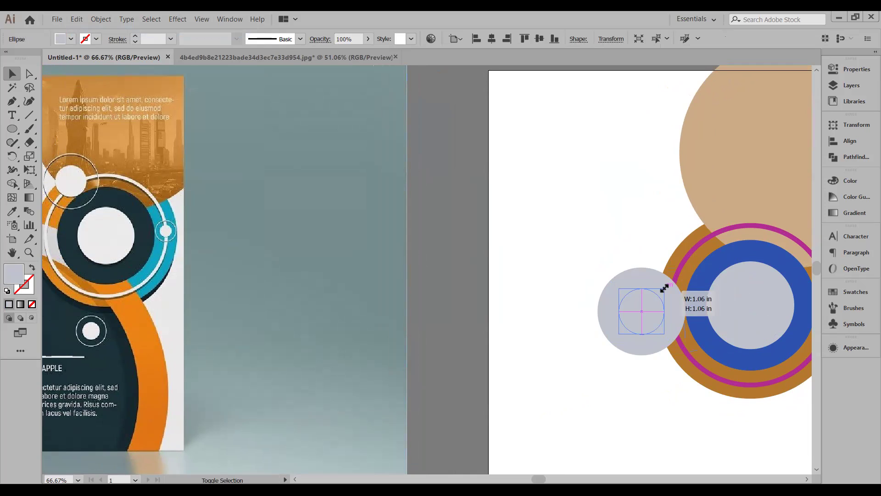
drag(665, 290, 663, 291)
scroll(523, 401, right, 5)
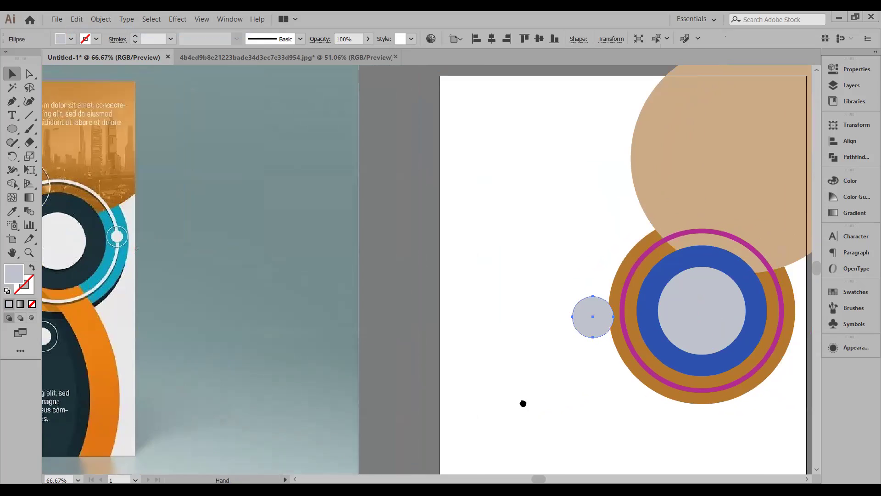
click(418, 381)
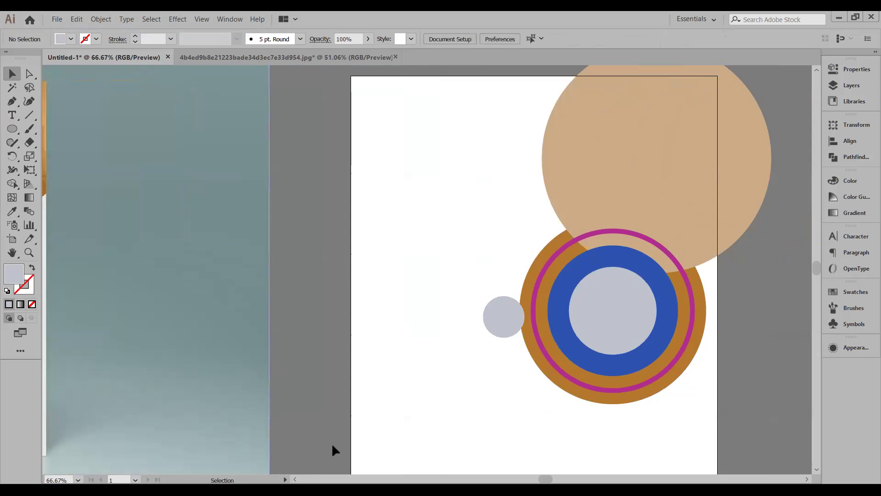
Step: Copy the small grey circle in place and enlarge the copy proportionally around the same center
key(space)
drag(379, 360, 576, 357)
drag(380, 354, 473, 339)
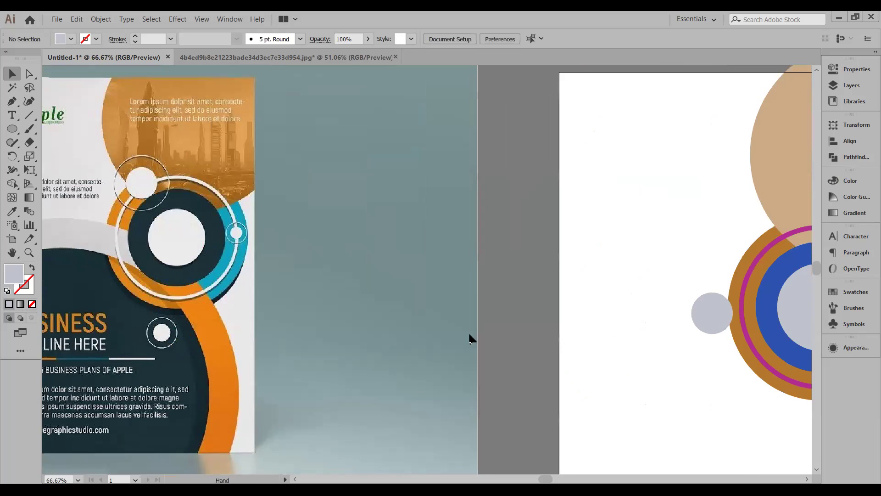
scroll(614, 298, right, 10)
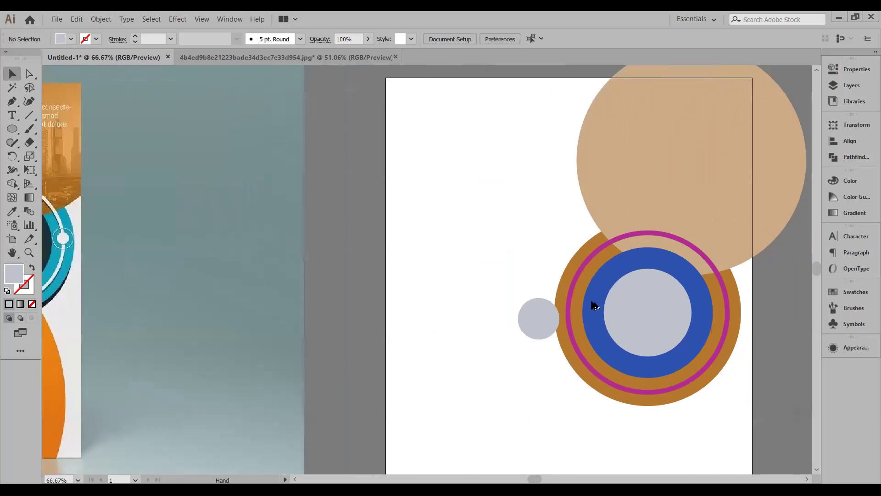
drag(483, 306, 537, 250)
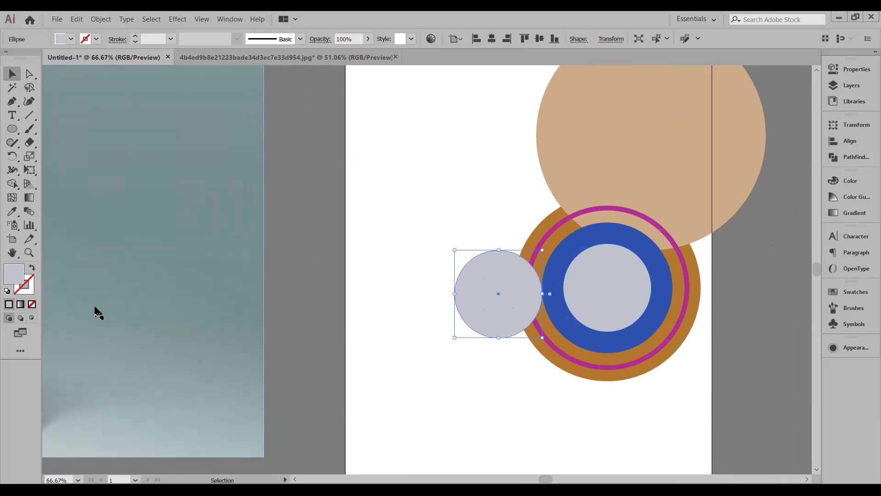
Step: Turn the enlarged copy into an unfilled ring with a 4 pt light grey stroke and scale it down slightly
click(31, 269)
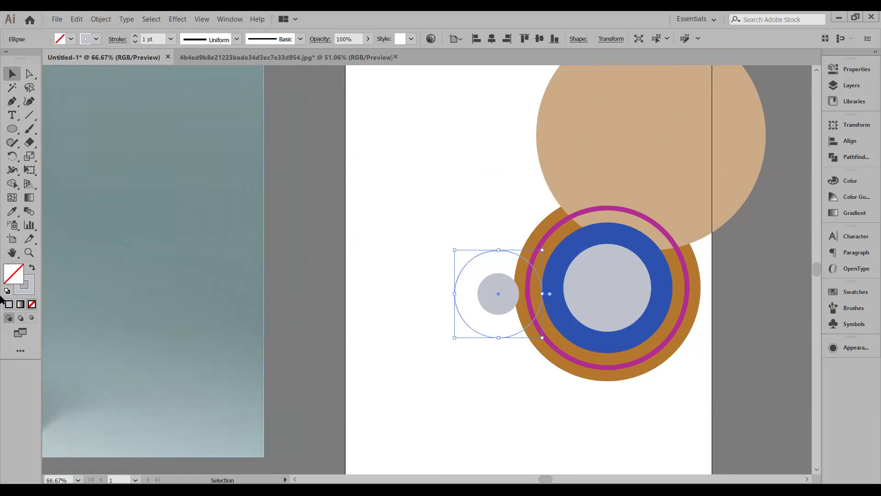
key(space)
drag(191, 190, 334, 233)
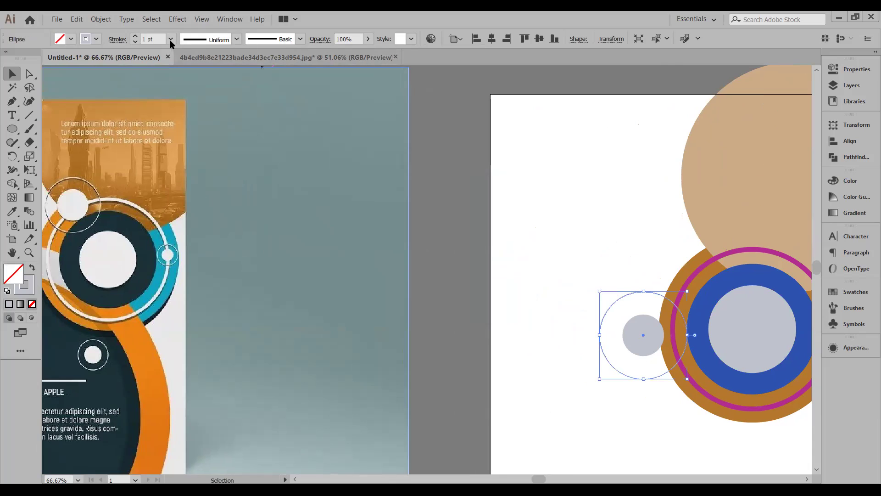
click(135, 37)
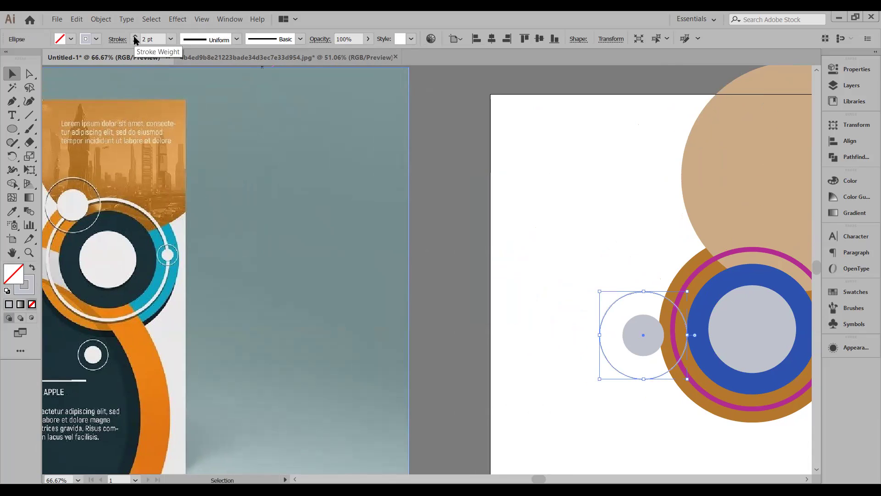
click(136, 36)
click(135, 36)
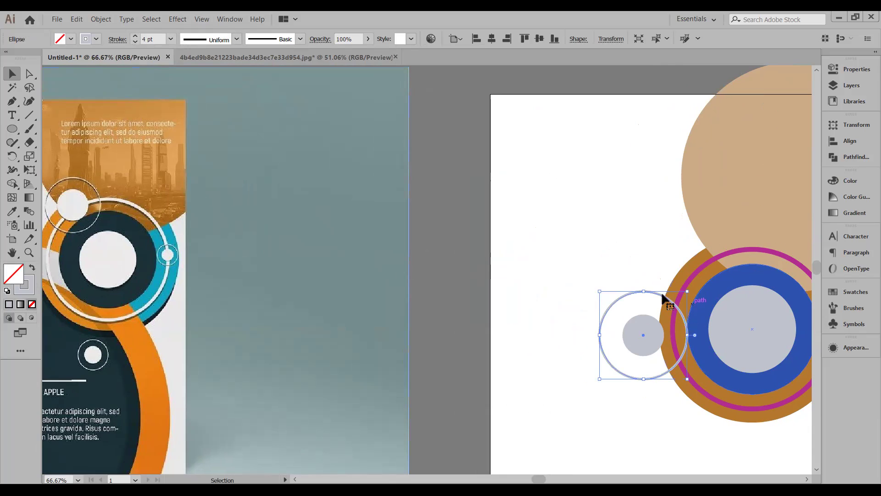
drag(687, 291, 682, 297)
click(593, 294)
Step: Compare the new grey dot and ring with the small circles on the reference flyer
drag(644, 399, 487, 305)
scroll(593, 360, left, 5)
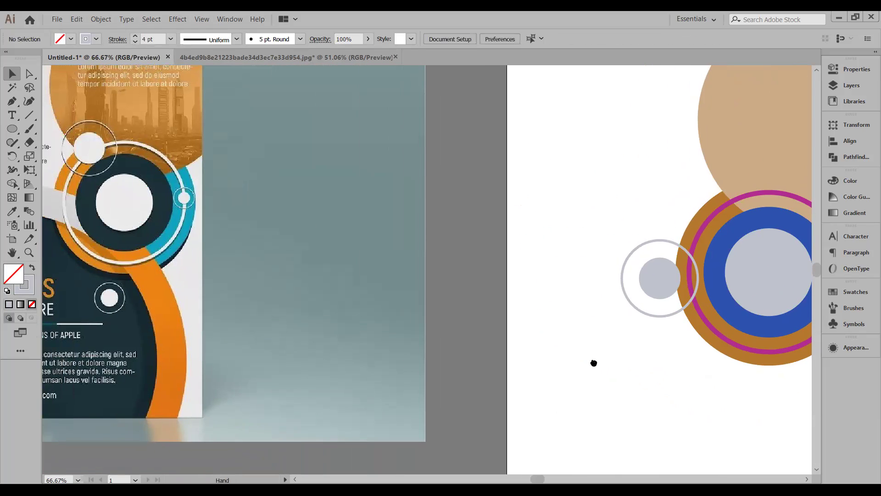
drag(594, 361, 501, 325)
scroll(502, 325, right, 4)
scroll(539, 356, down, 2)
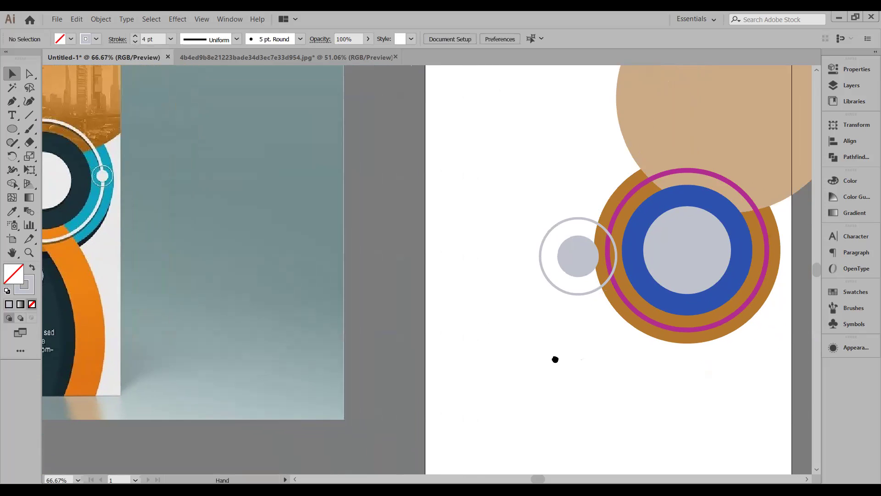
scroll(507, 246, right, 2)
scroll(508, 271, left, 5)
scroll(508, 272, up, 2)
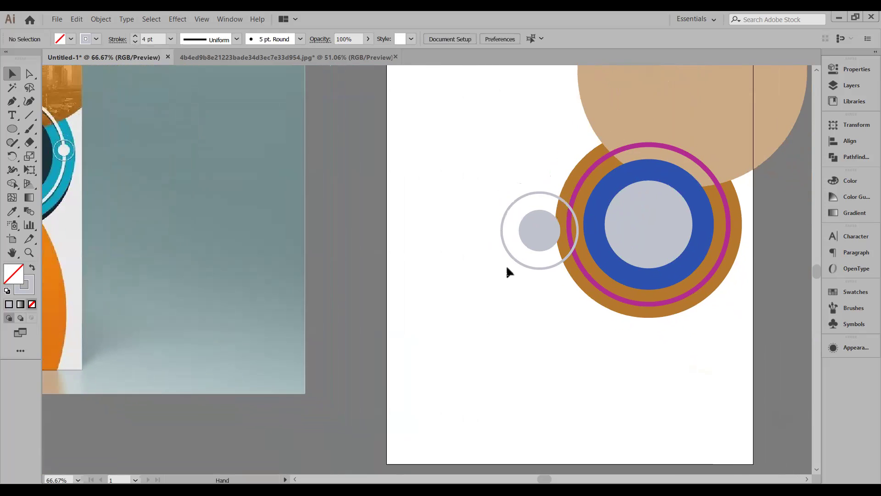
scroll(514, 265, right, 2)
scroll(512, 251, right, 2)
scroll(513, 250, down, 1)
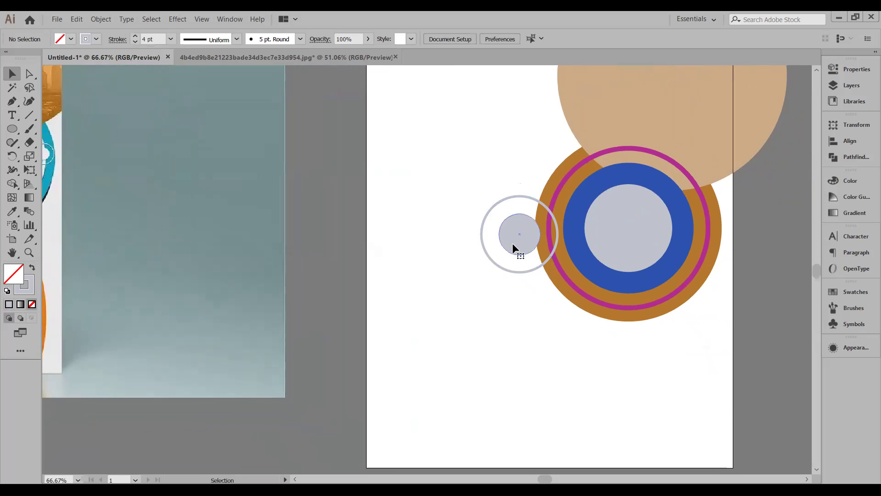
Step: Duplicate the grey dot with its ring to the lower left and scale the copy down proportionally
click(513, 244)
drag(468, 310, 450, 347)
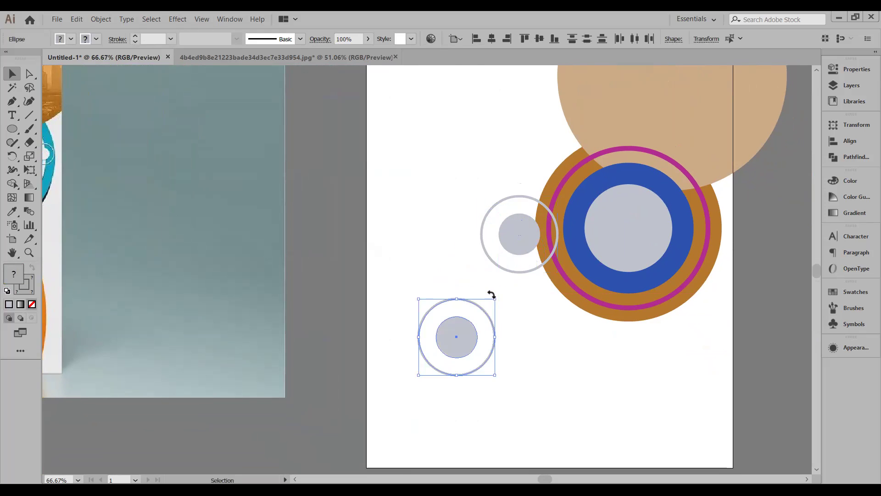
drag(494, 298, 485, 311)
click(474, 340)
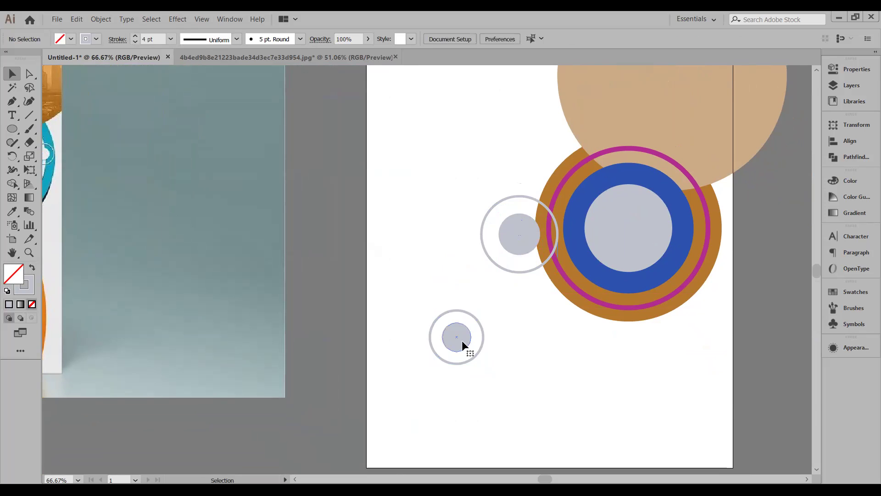
Step: Scale down the inner dot of the smaller copy around its center
click(462, 342)
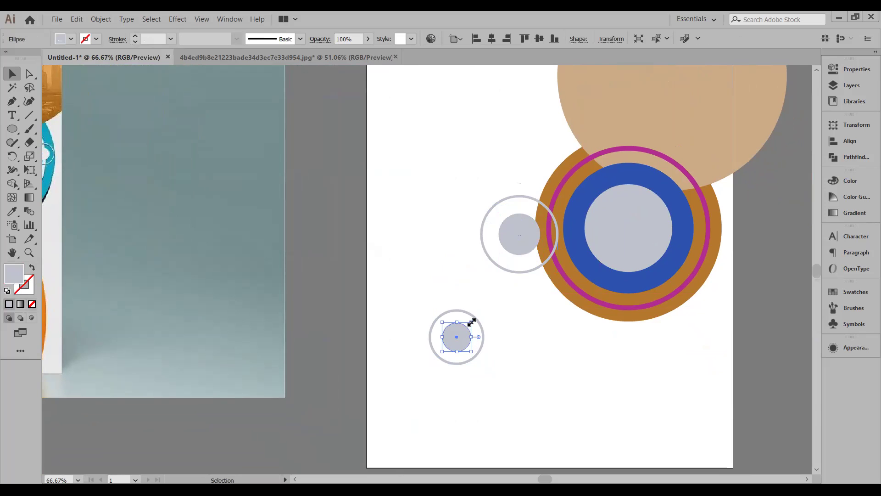
drag(472, 323, 468, 326)
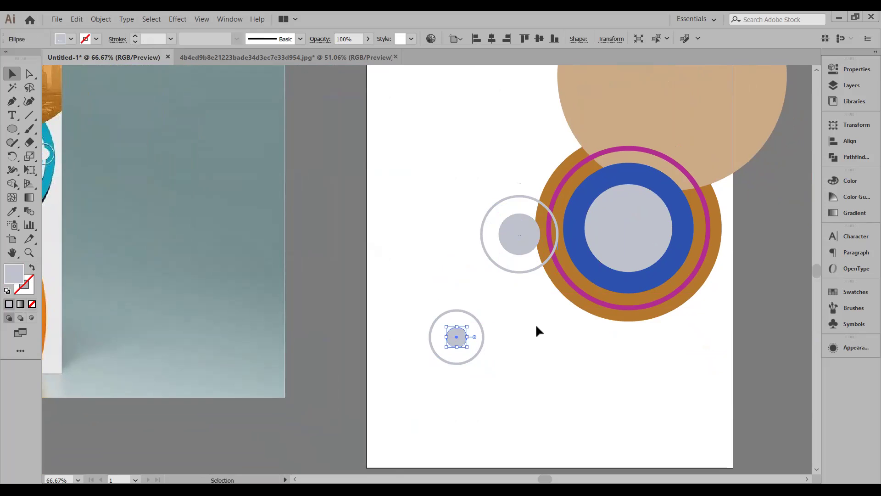
click(536, 327)
Step: Scale down the outer ring of the smaller copy slightly around its center
scroll(491, 372, down, 2)
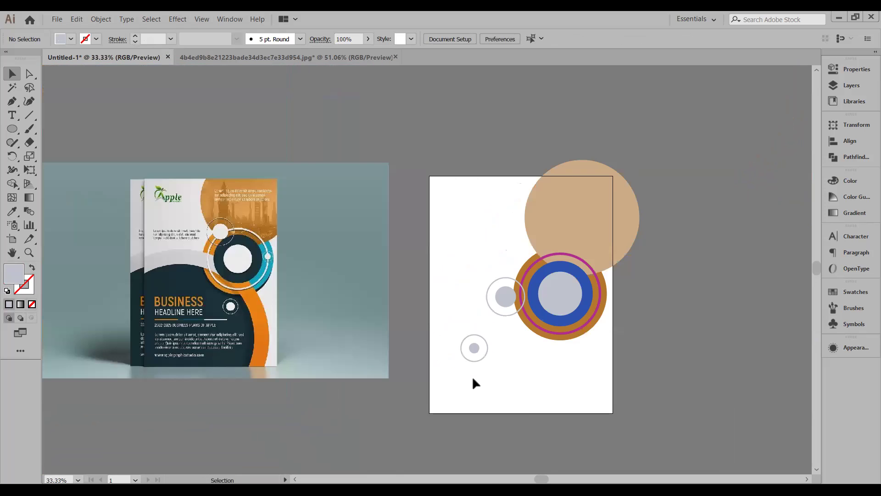
scroll(507, 361, up, 3)
scroll(509, 351, right, 3)
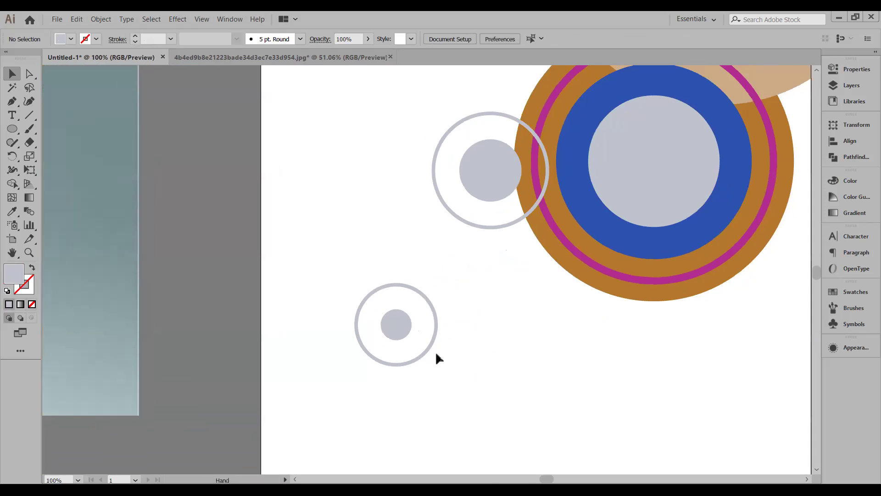
scroll(435, 351, up, 1)
drag(339, 310, 340, 311)
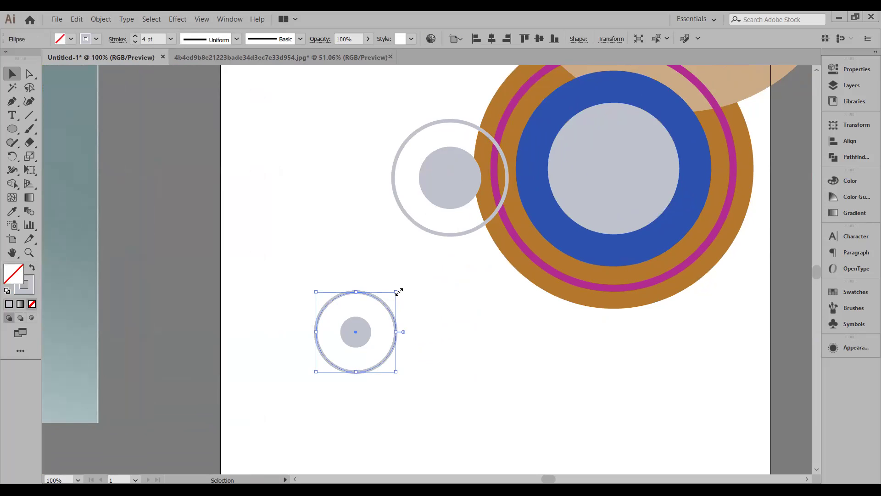
drag(398, 292, 395, 302)
click(442, 316)
Step: Move the smaller dot and its ring onto the right side of the magenta ring
drag(292, 297, 381, 375)
scroll(421, 367, down, 3)
scroll(368, 370, up, 1)
drag(327, 346, 513, 258)
click(473, 342)
Step: Compare the circle arrangement on the artboard with the circles on the reference flyer
scroll(448, 346, up, 3)
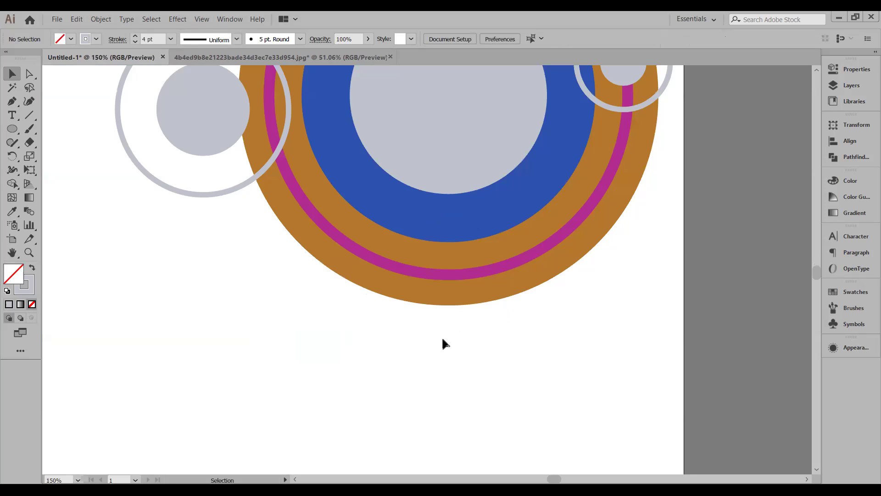
scroll(441, 343, down, 2)
scroll(426, 353, left, 5)
scroll(403, 369, left, 10)
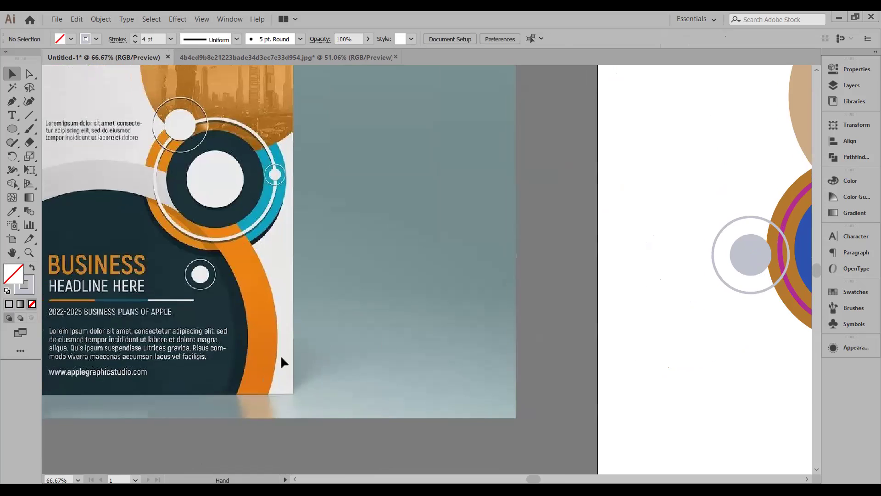
scroll(284, 360, right, 10)
scroll(460, 399, down, 2)
scroll(459, 403, left, 6)
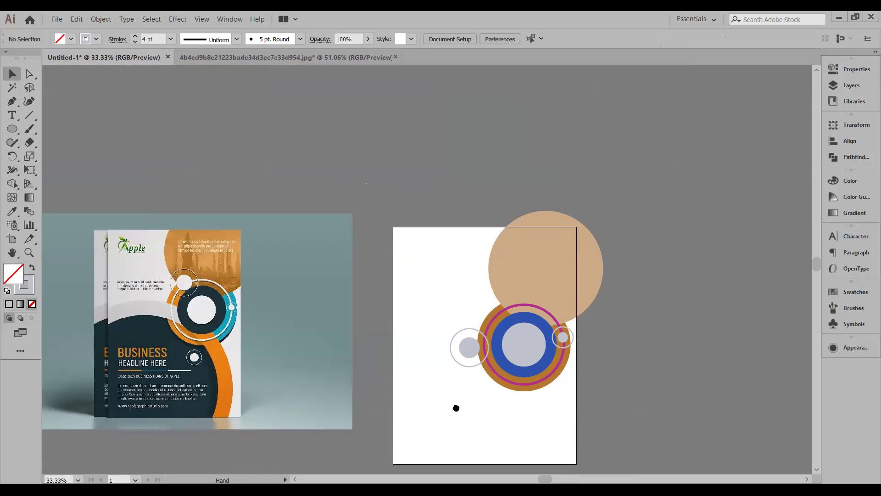
scroll(393, 415, right, 3)
scroll(395, 407, up, 3)
scroll(395, 412, down, 2)
scroll(397, 410, up, 1)
scroll(398, 410, up, 3)
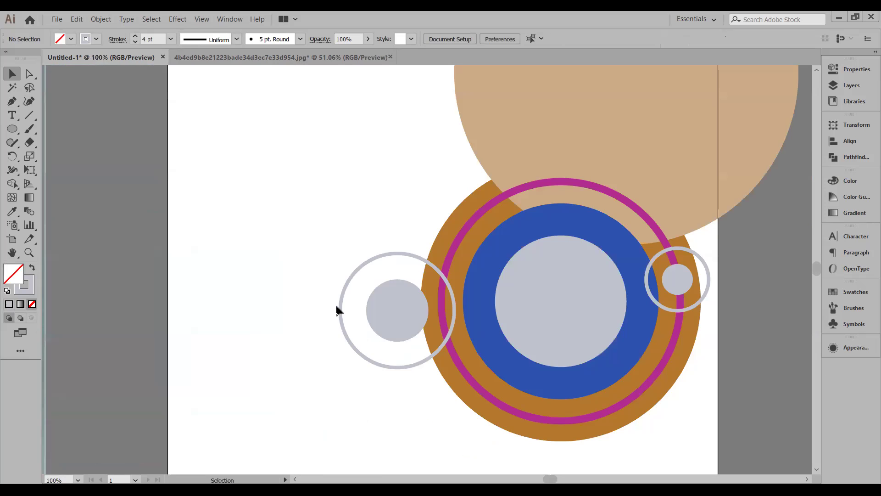
Step: Move the larger grey dot and its ring onto the upper left of the magenta ring and deselect them
drag(393, 344, 393, 342)
click(372, 255)
drag(338, 260, 377, 320)
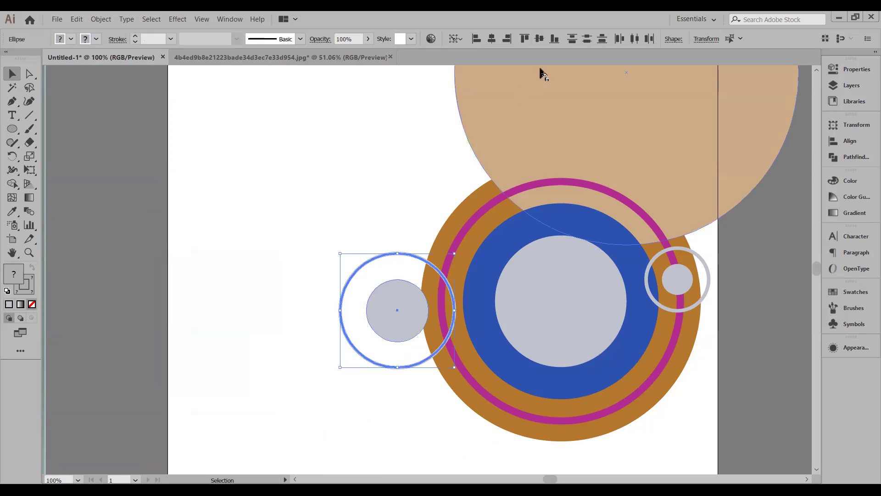
click(354, 247)
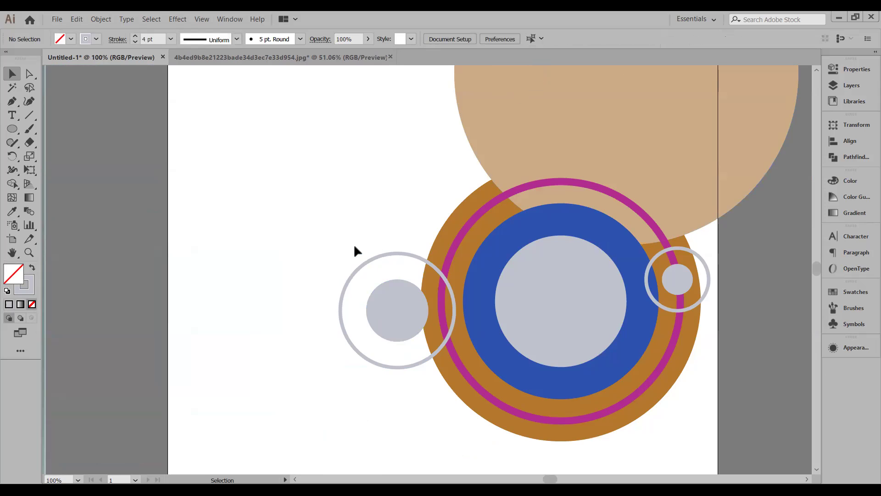
drag(385, 326, 386, 322)
drag(385, 321, 442, 261)
key(ctrl+shift+a)
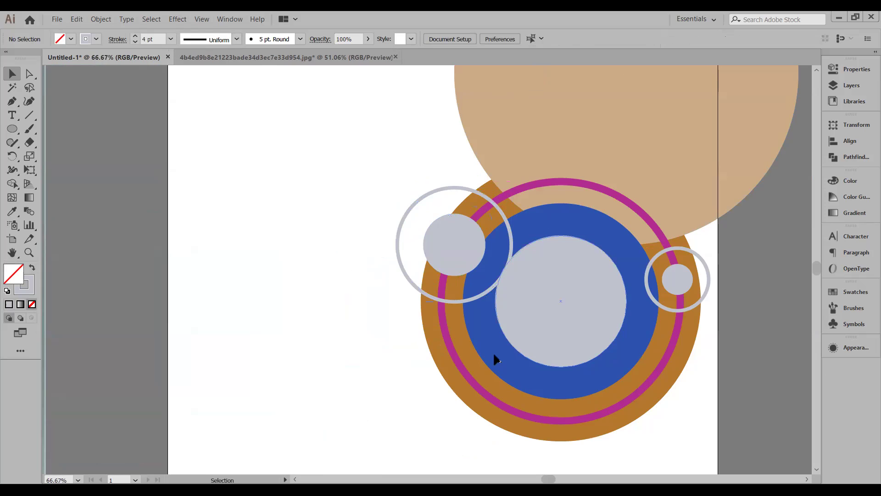
scroll(437, 354, down, 3)
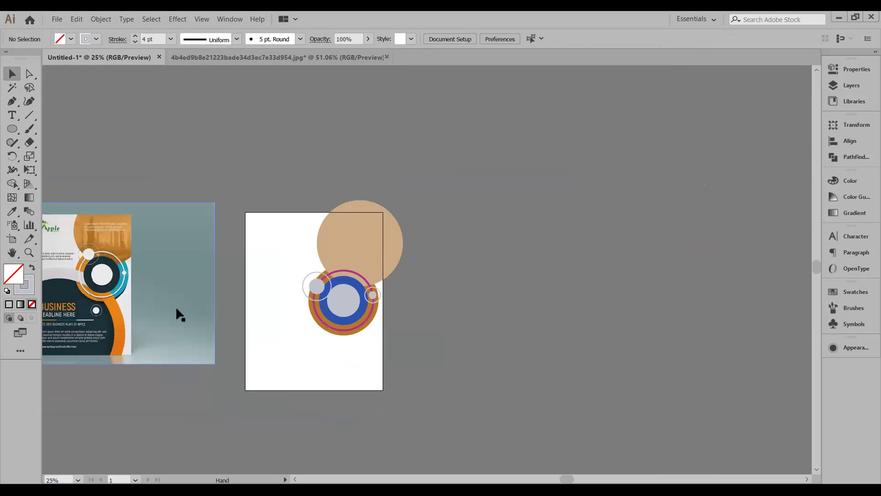
Step: Compare the size and placement of the dot-and-ring accents on the reference flyer with those on the artboard
scroll(175, 306, up, 3)
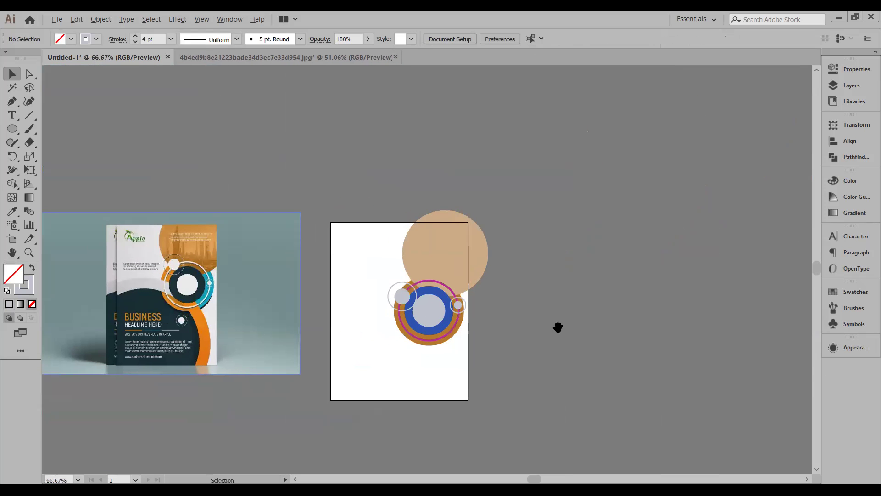
scroll(510, 320, up, 3)
scroll(509, 320, right, 3)
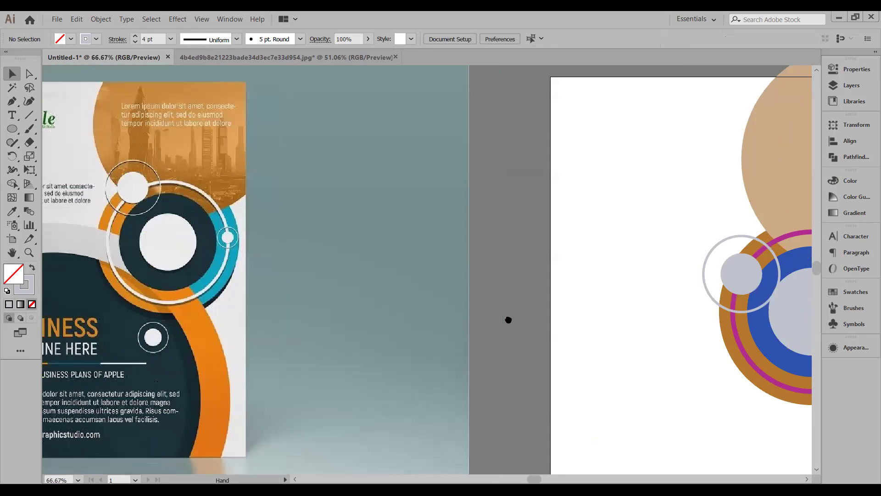
scroll(472, 332, right, 3)
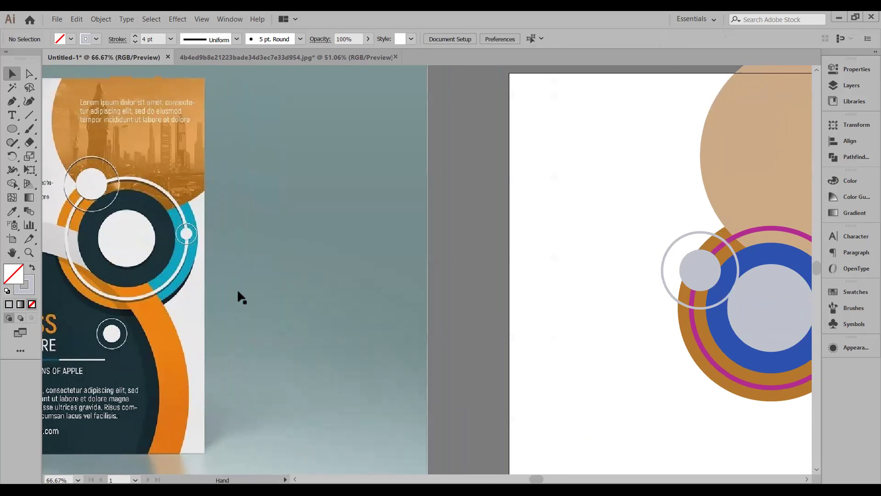
scroll(492, 352, right, 10)
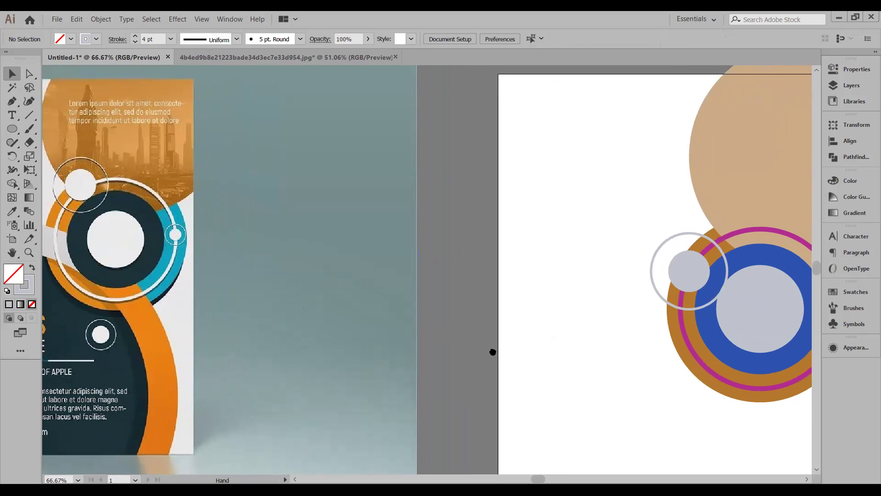
scroll(564, 361, right, 5)
scroll(451, 358, left, 9)
scroll(377, 255, left, 8)
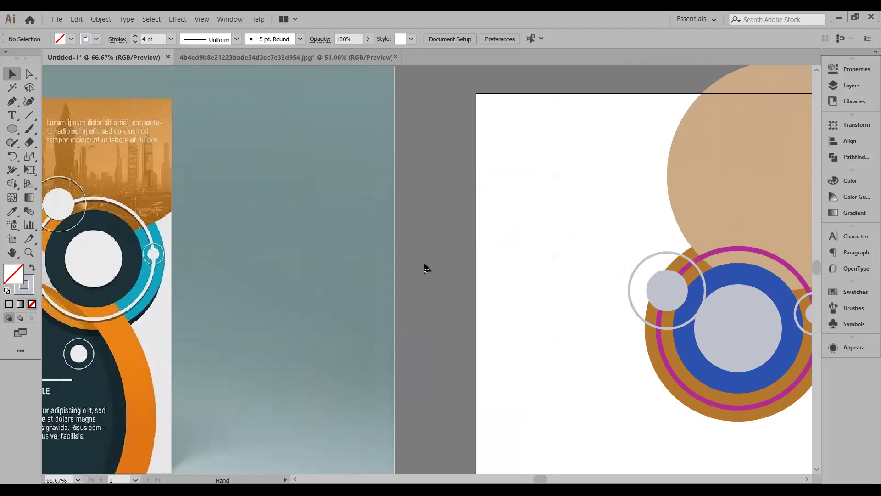
scroll(421, 264, left, 1)
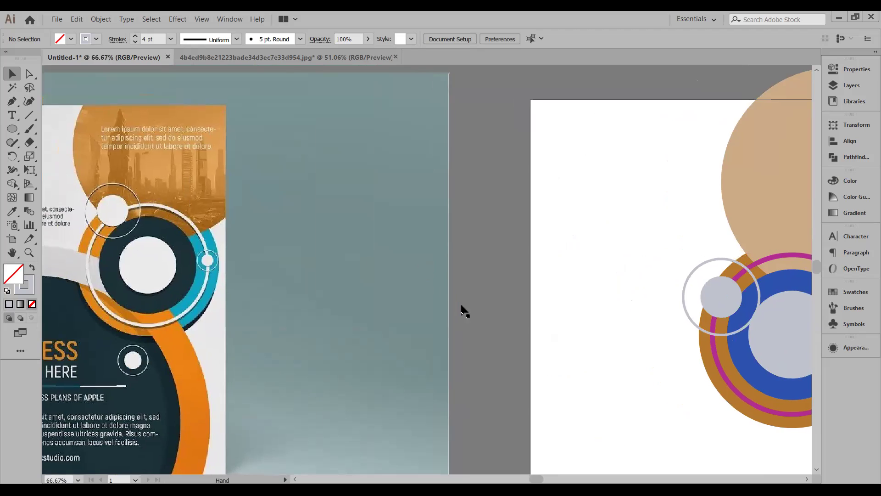
scroll(464, 309, right, 1)
scroll(473, 308, right, 10)
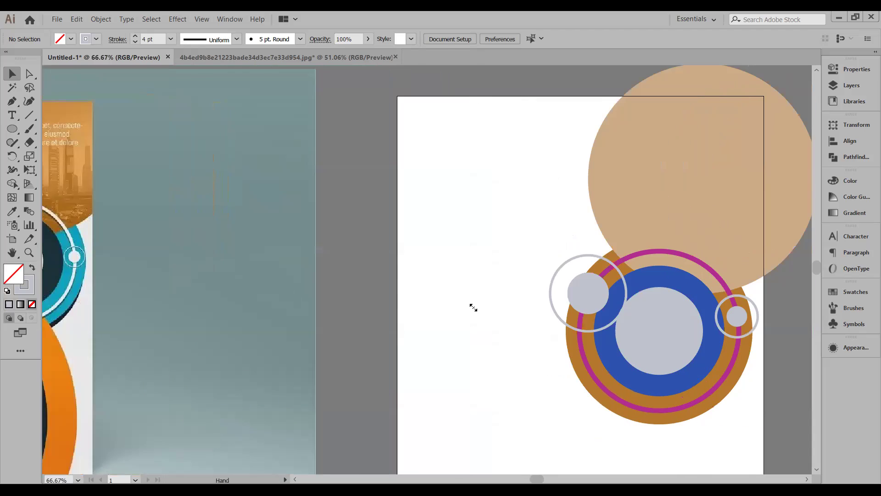
Step: Scale the larger grey dot and its ring down slightly and shift them up along the magenta ring's upper left
click(473, 307)
scroll(473, 308, right, 1)
drag(474, 308, 467, 302)
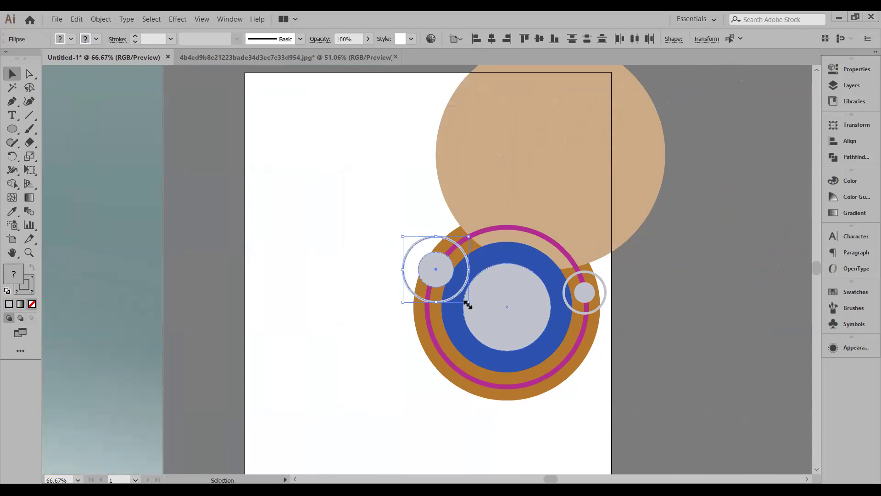
click(333, 357)
drag(434, 271, 440, 251)
click(364, 301)
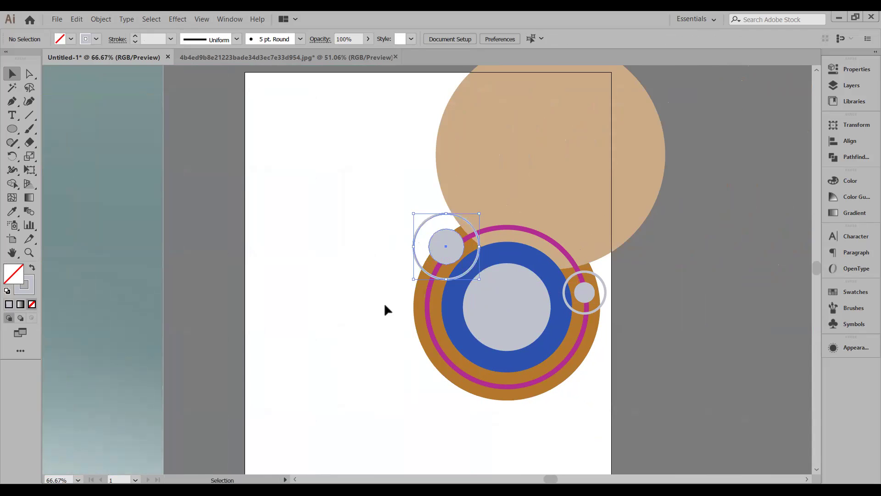
Step: Move the larger dot and its ring further along the magenta ring toward its top, matching the reference flyer
key(ctrl+minus)
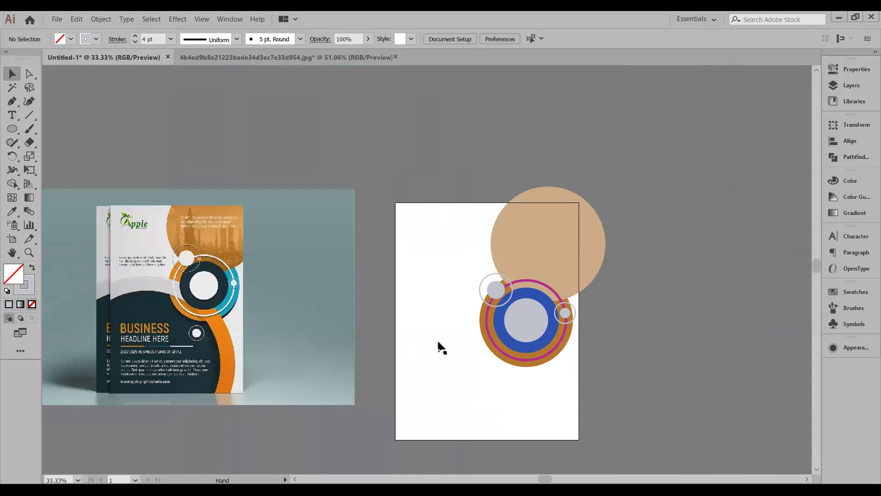
scroll(480, 337, down, 1)
key(ctrl+plus)
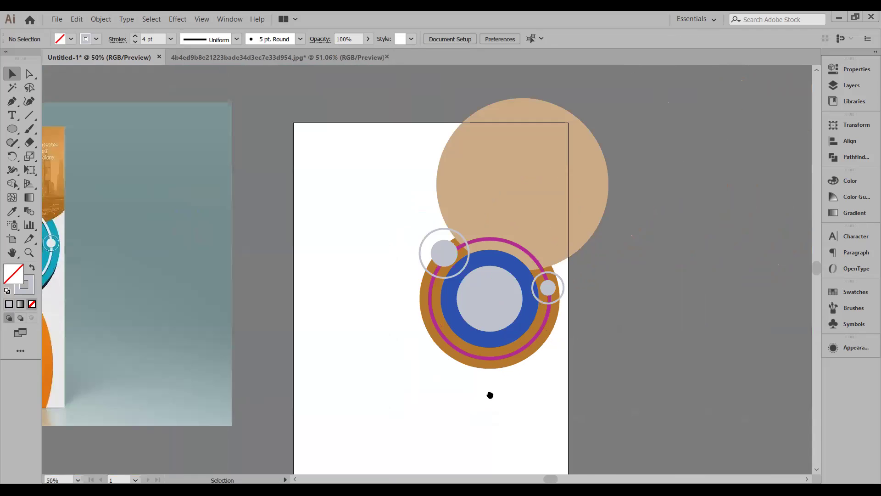
scroll(385, 301, up, 2)
scroll(385, 301, left, 4)
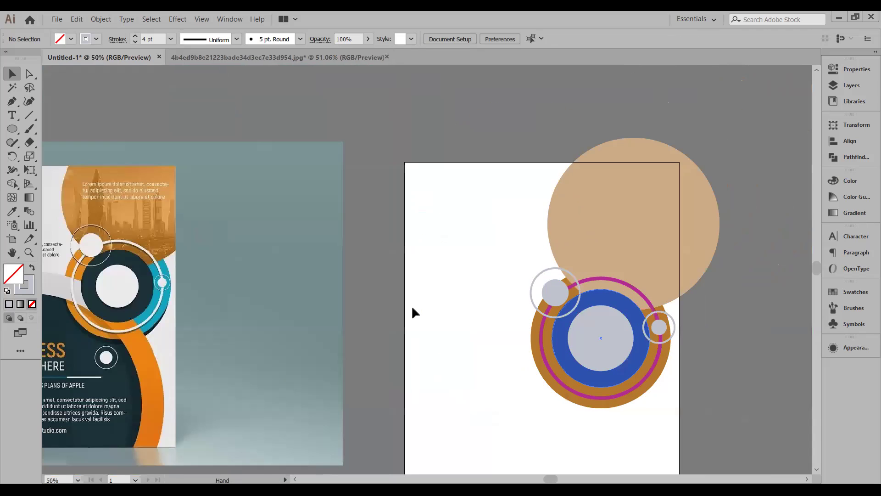
scroll(417, 311, right, 5)
scroll(418, 310, up, 1)
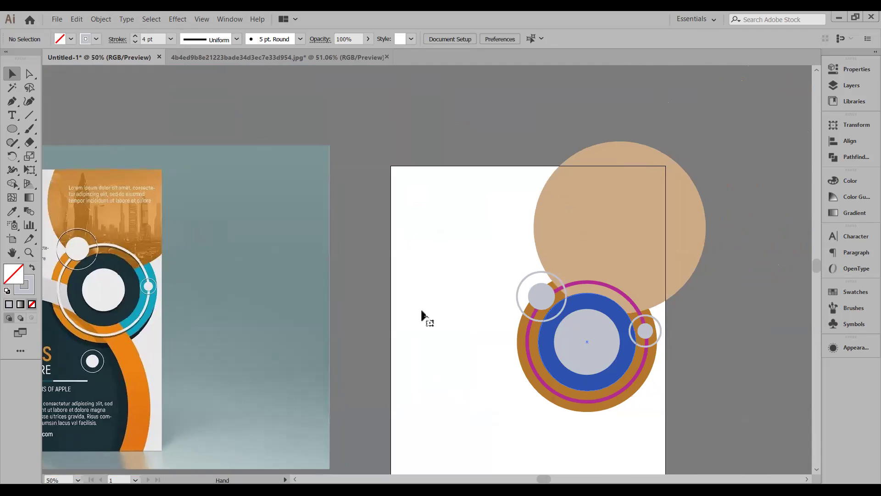
scroll(376, 338, right, 8)
scroll(376, 339, up, 1)
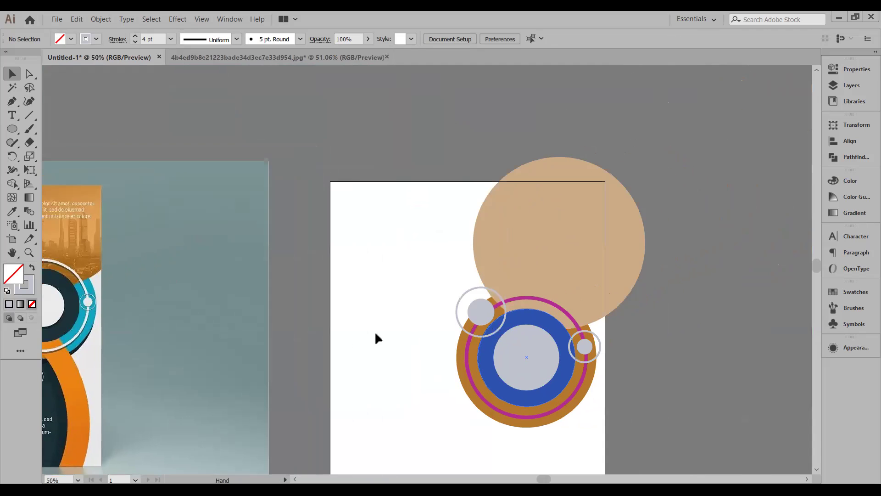
key(ctrl+z)
click(399, 368)
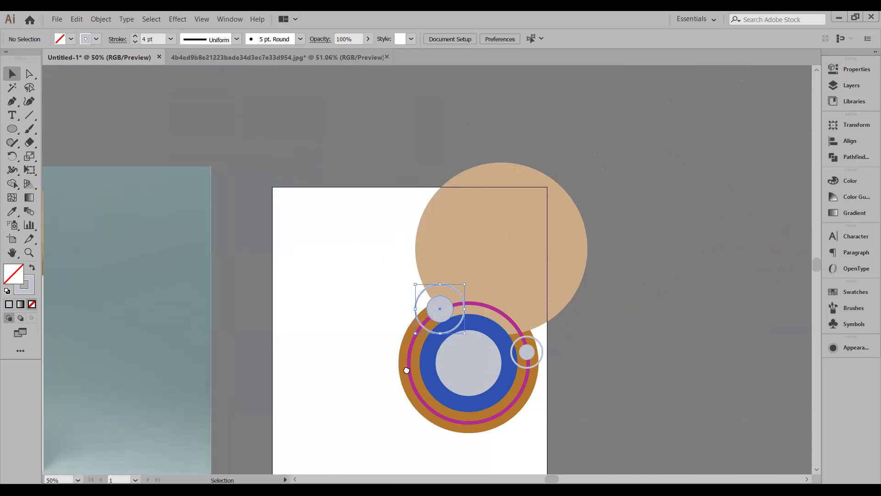
Step: Examine the reference flyer's dot-and-ring accents up close against the circle artwork on the artboard
scroll(249, 342, down, 2)
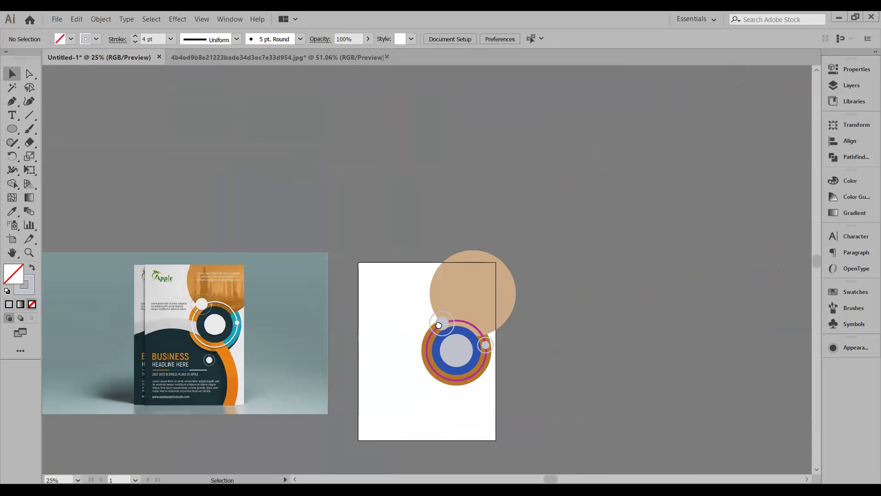
scroll(435, 323, up, 2)
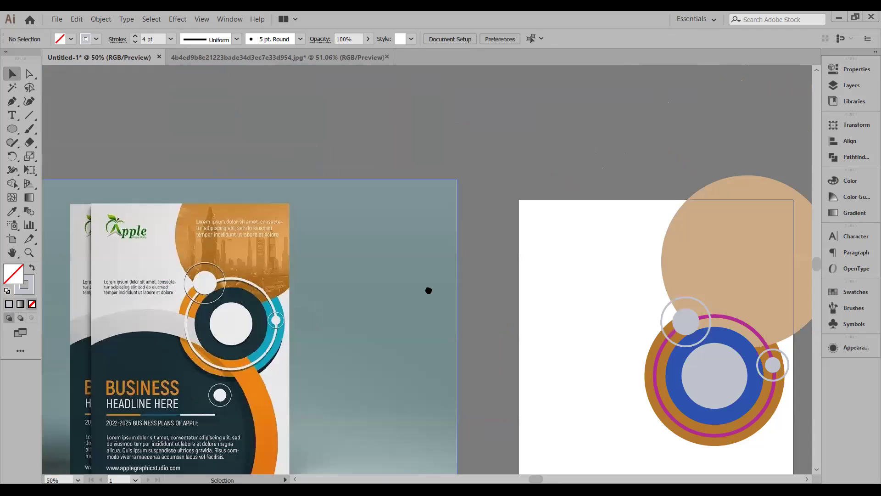
scroll(315, 274, up, 2)
scroll(668, 329, right, 1)
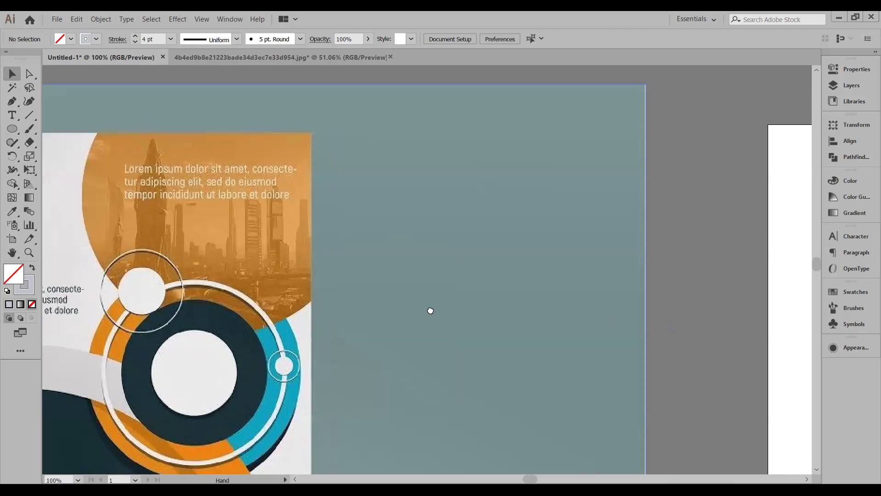
scroll(409, 306, right, 3)
scroll(409, 306, down, 2)
scroll(545, 299, right, 11)
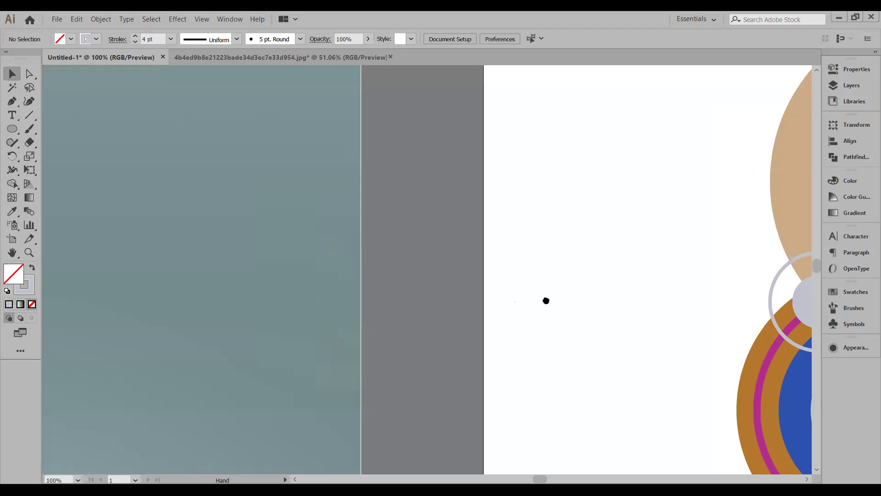
scroll(679, 315, right, 4)
scroll(413, 294, left, 2)
scroll(424, 342, left, 4)
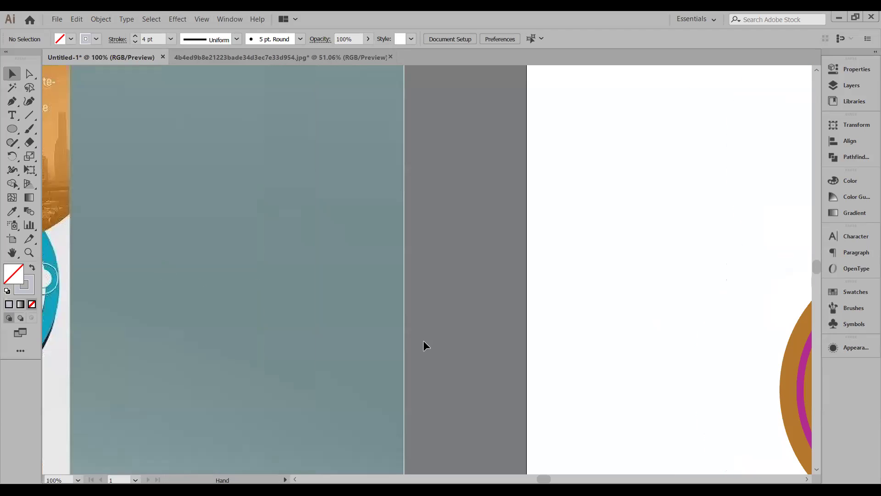
scroll(427, 337, left, 7)
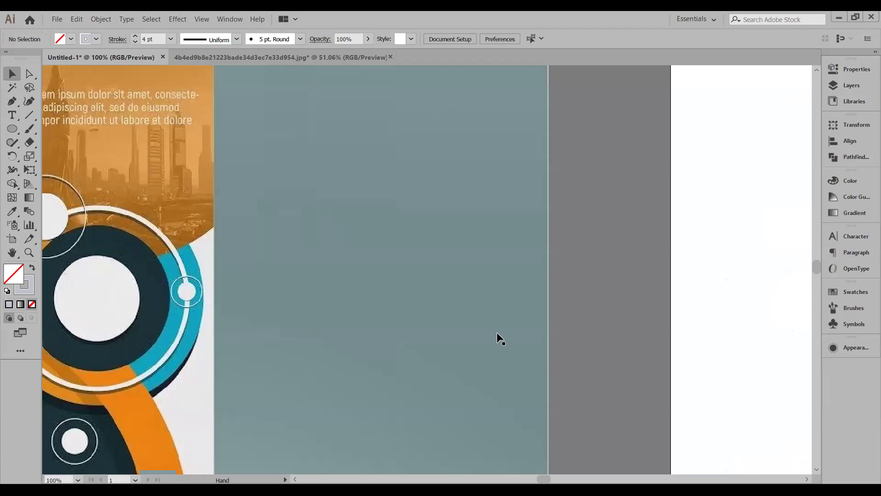
scroll(500, 345, left, 2)
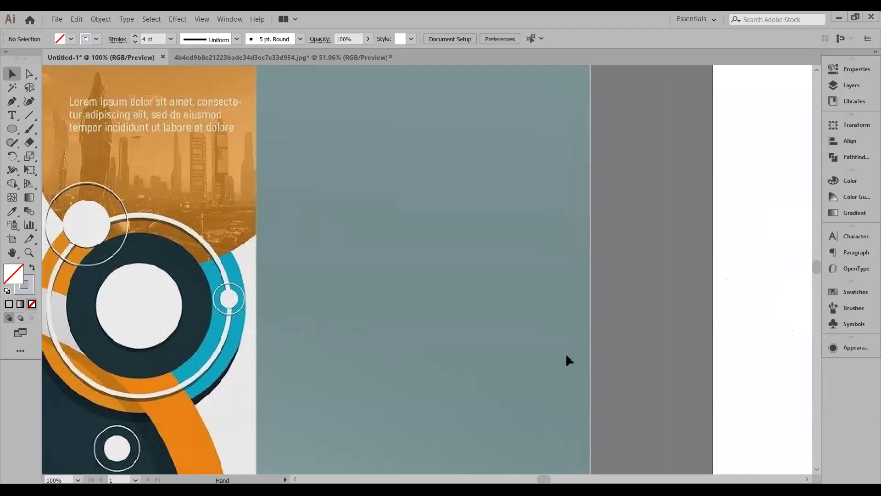
scroll(565, 360, down, 3)
scroll(527, 345, left, 3)
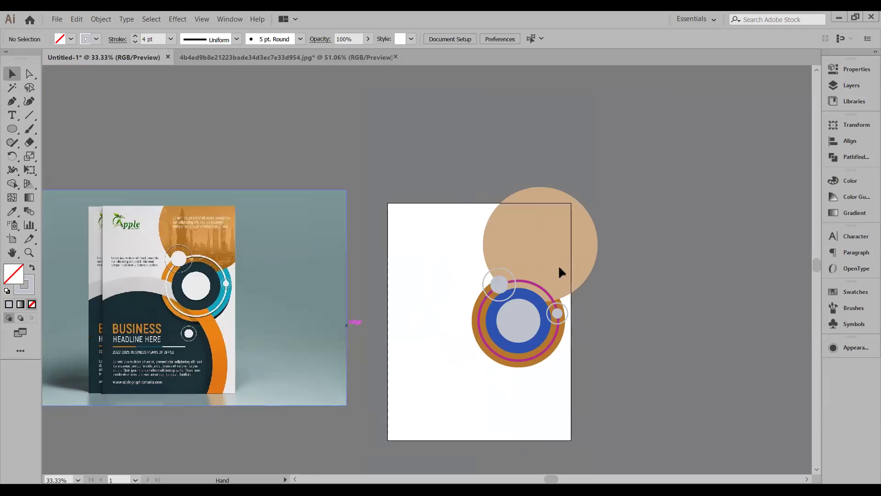
Step: Scale down the smaller grey dot and its ring together around their center on the magenta ring's right side and deselect them
scroll(563, 321, up, 4)
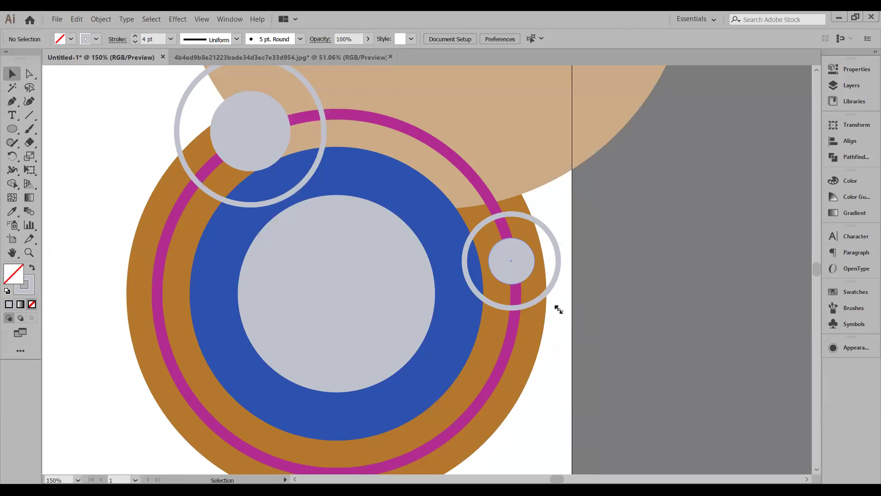
click(559, 310)
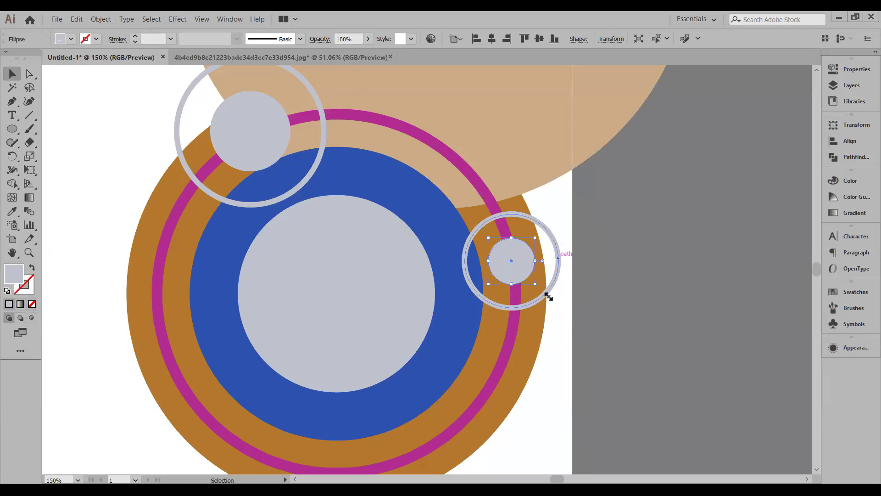
shift+click(544, 293)
drag(528, 309, 582, 299)
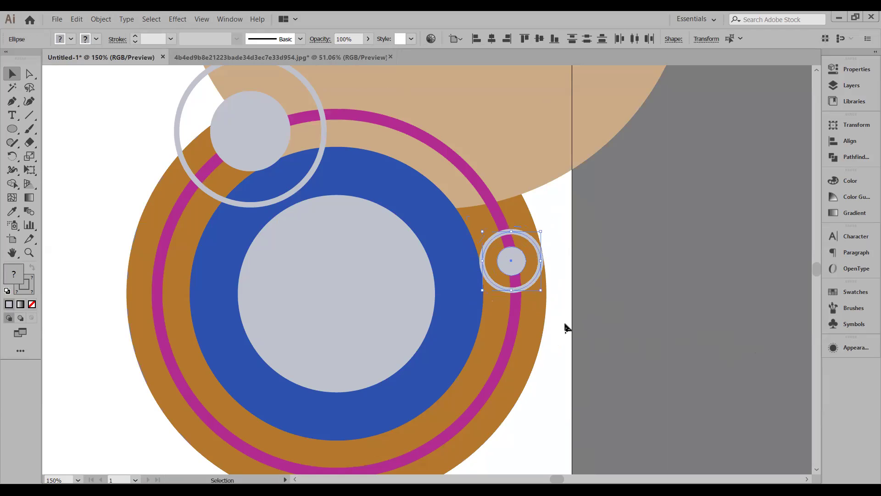
click(578, 339)
Step: Compare the resized small accent and the ring thicknesses on the artboard with the reference flyer
scroll(597, 321, down, 1)
scroll(643, 339, left, 5)
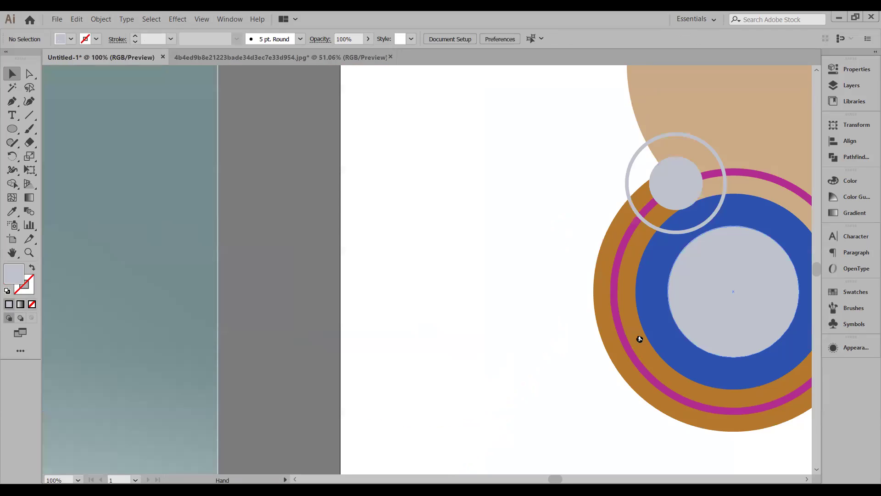
scroll(640, 339, down, 1)
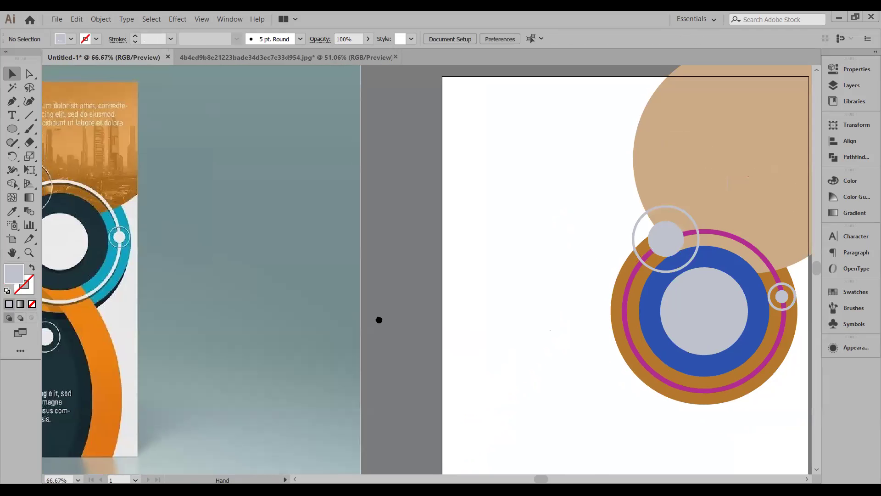
scroll(565, 338, left, 2)
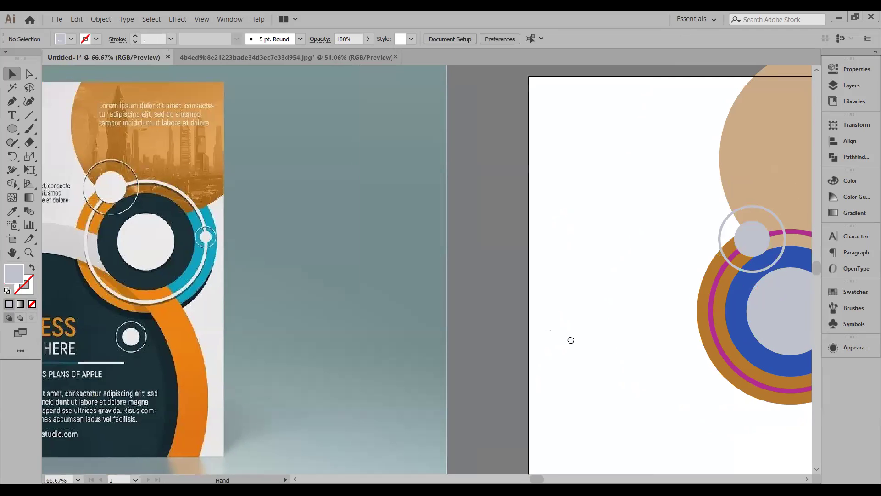
scroll(515, 340, right, 1)
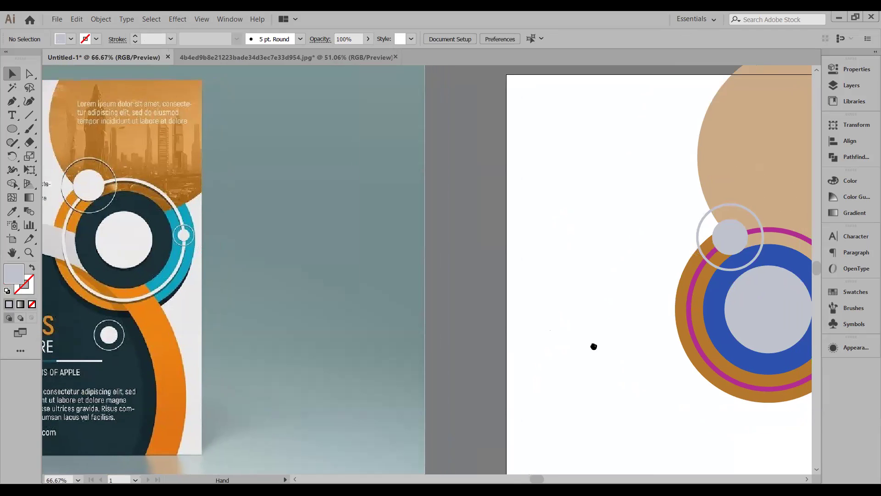
scroll(596, 346, right, 3)
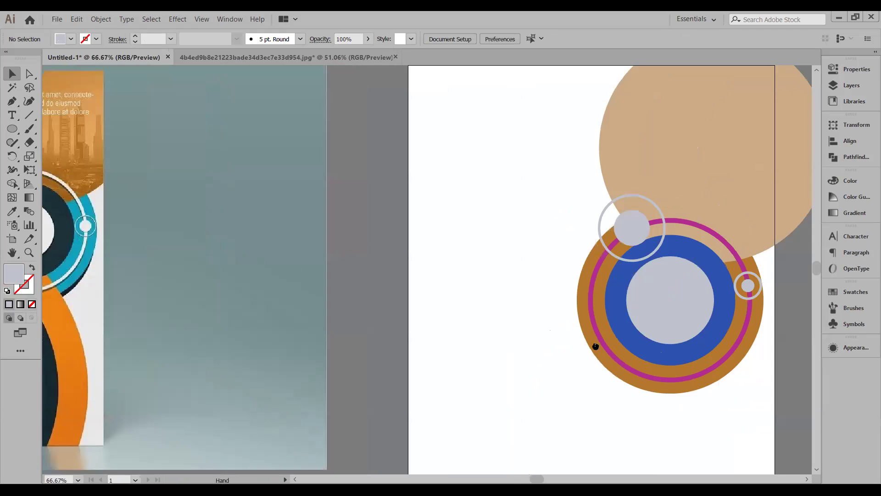
scroll(596, 346, right, 4)
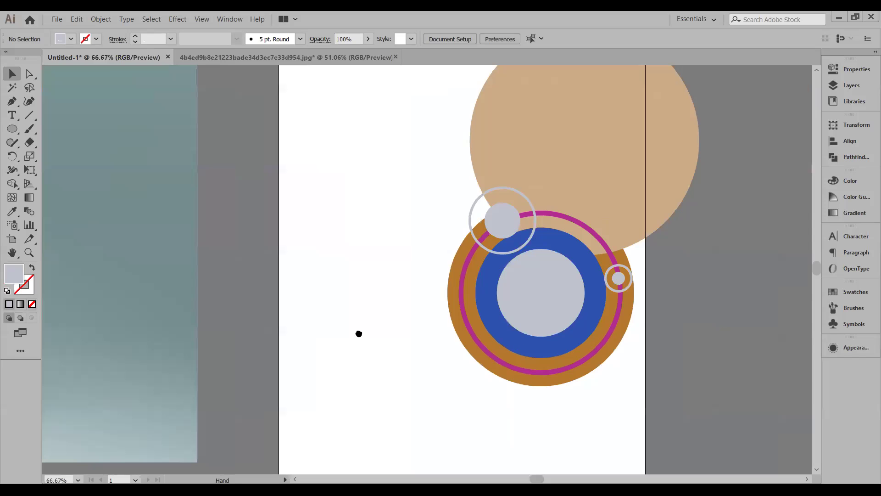
scroll(358, 332, left, 6)
scroll(419, 319, right, 1)
scroll(424, 317, right, 3)
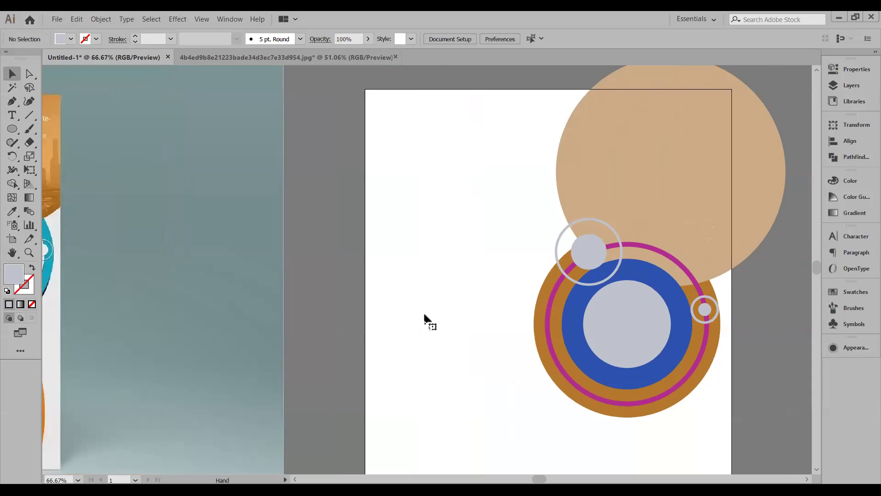
Step: Set the magenta ring's stroke weight to 7 pt and deselect it
scroll(337, 312, right, 4)
click(418, 307)
click(425, 308)
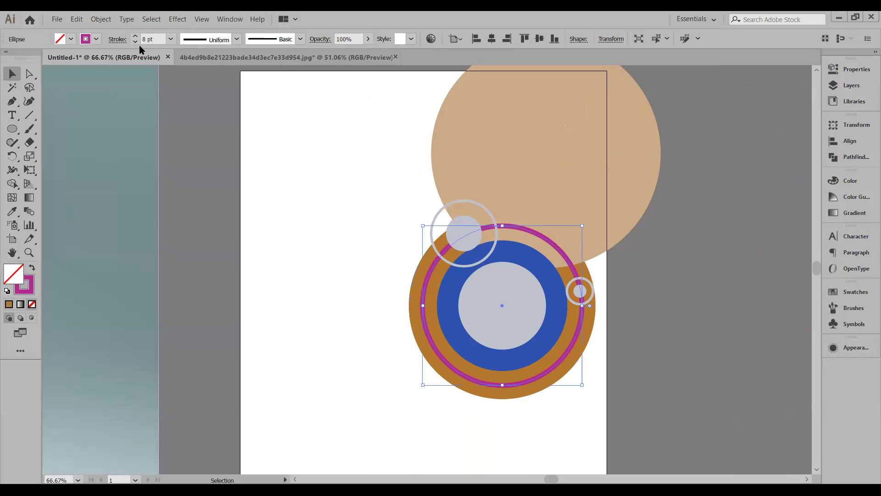
click(459, 323)
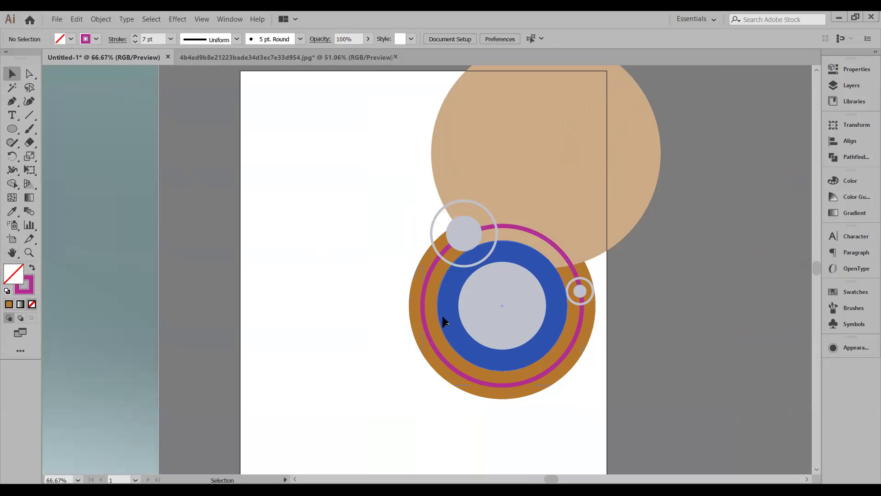
Step: Scale the blue circle down slightly around its center, inside the magenta ring, and deselect it
click(463, 320)
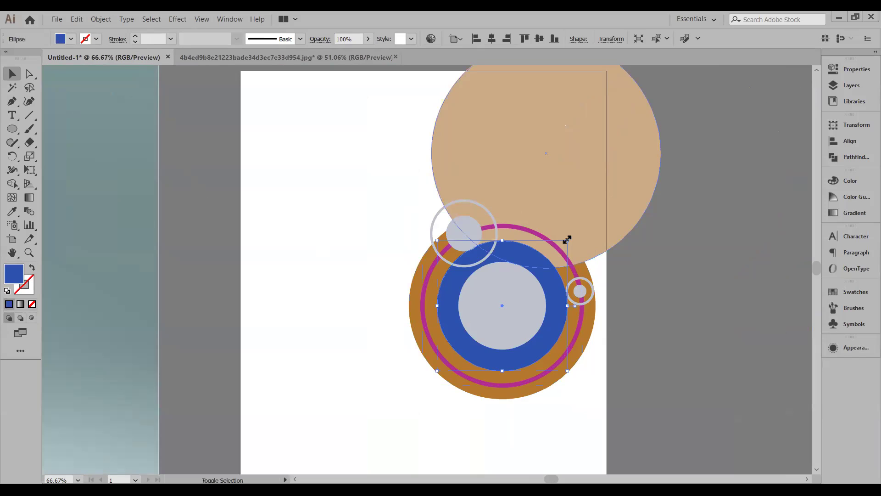
drag(567, 241, 564, 244)
click(661, 366)
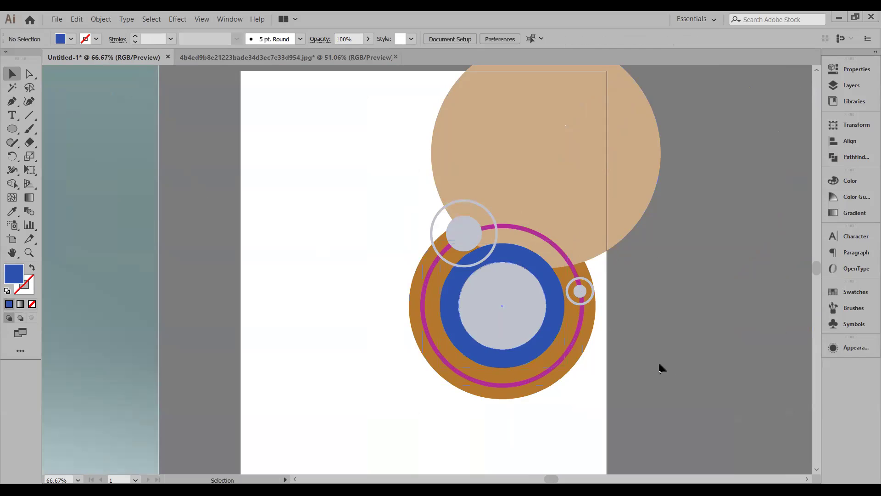
Step: Compare the artboard's circle artwork with the reference flyer and examine the reference's lower dark curve, headline area and dot-and-ring accent
key(ctrl+minus)
key(ctrl+minus)
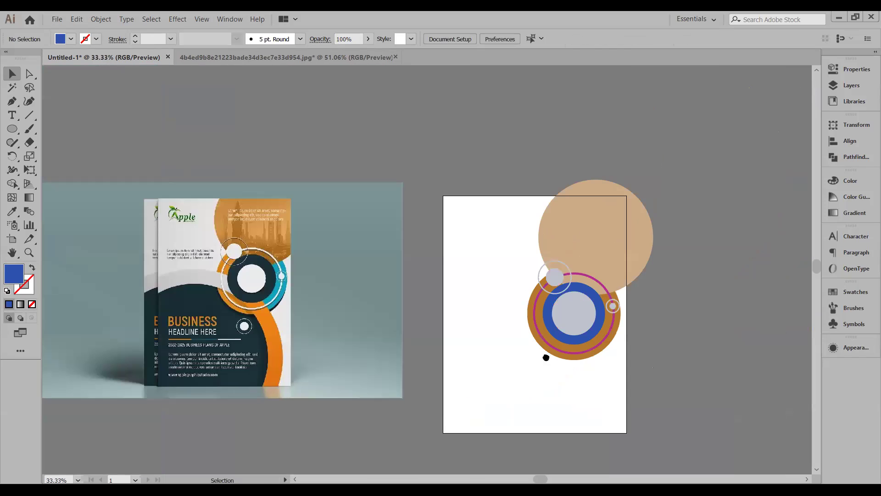
scroll(142, 309, down, 2)
scroll(142, 309, left, 1)
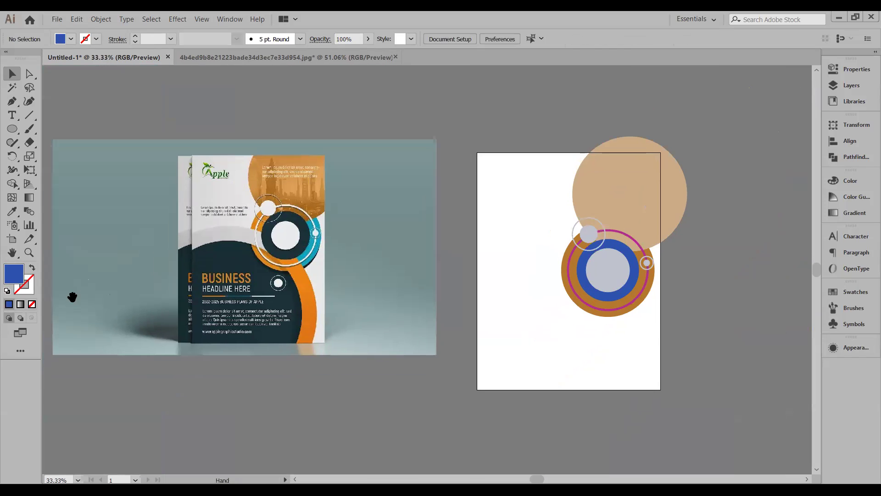
key(ctrl+plus)
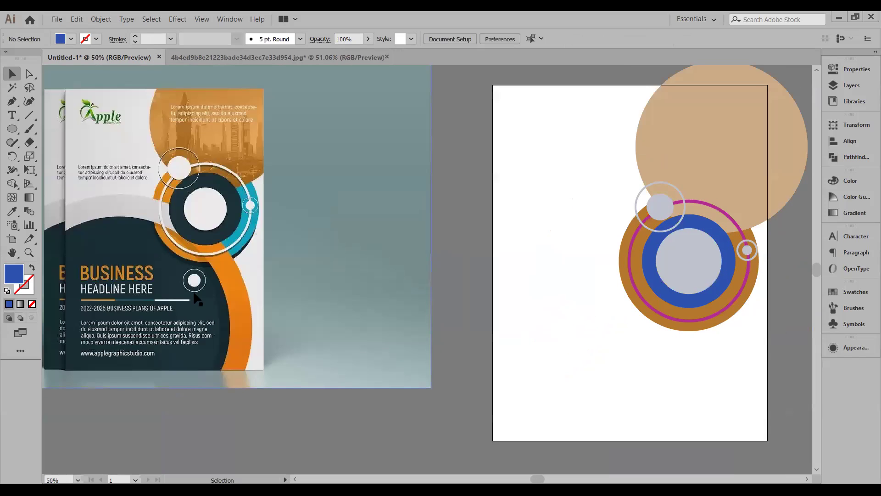
scroll(197, 298, left, 3)
scroll(197, 298, down, 1)
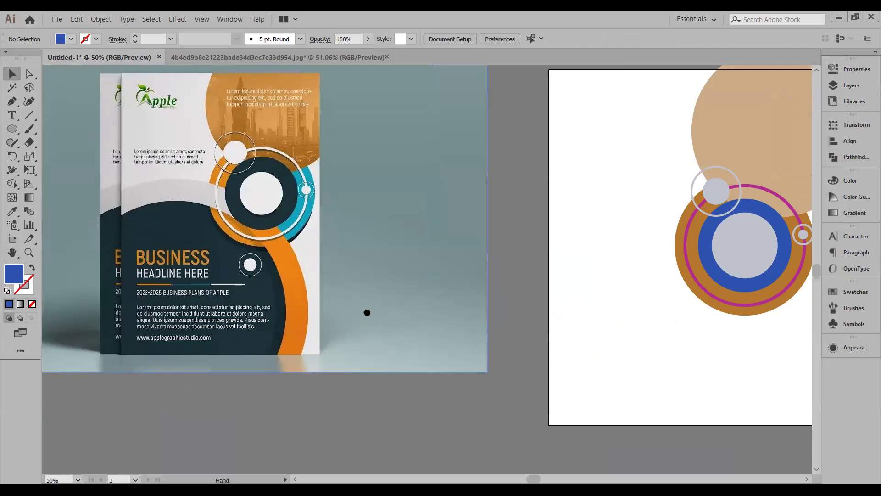
key(ctrl+plus)
key(ctrl+plus)
key(ctrl+plus)
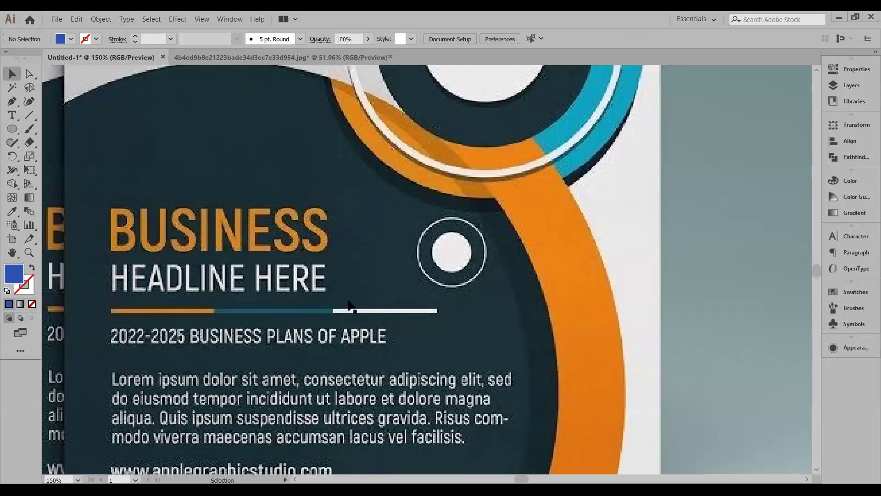
key(ctrl+minus)
key(ctrl+minus)
key(ctrl+minus)
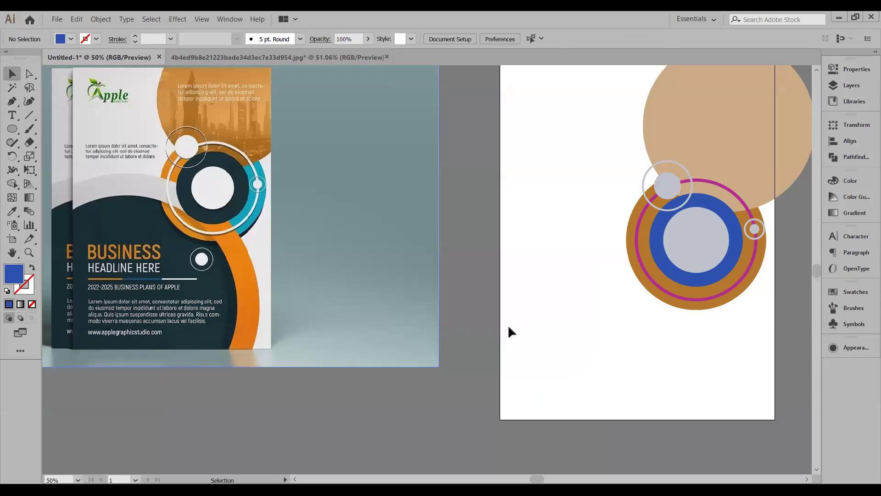
key(space)
scroll(477, 350, right, 2)
scroll(477, 349, down, 1)
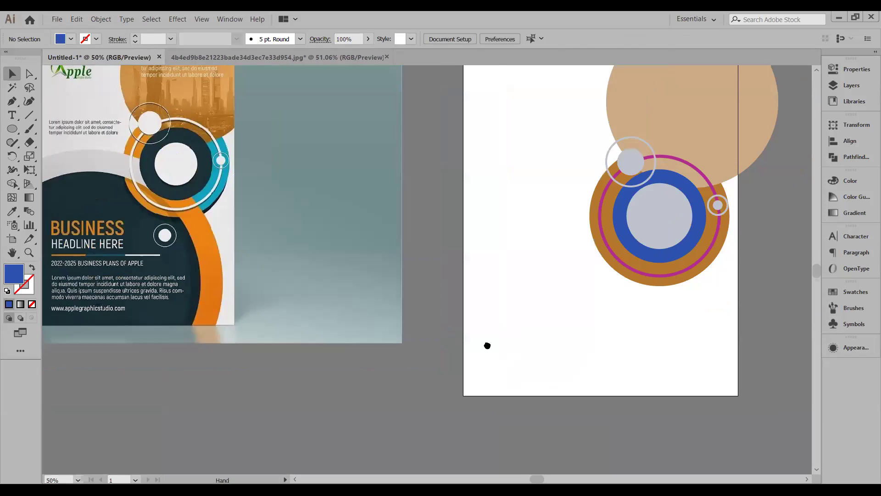
scroll(28, 184, up, 1)
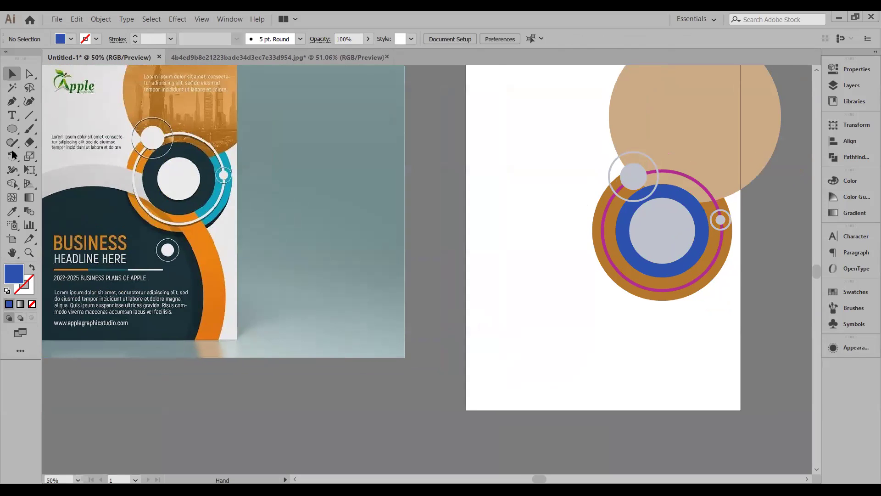
Step: Draw a large blue circle over the lower part of the artboard, extending past its bottom edge
click(12, 128)
scroll(276, 298, down, 2)
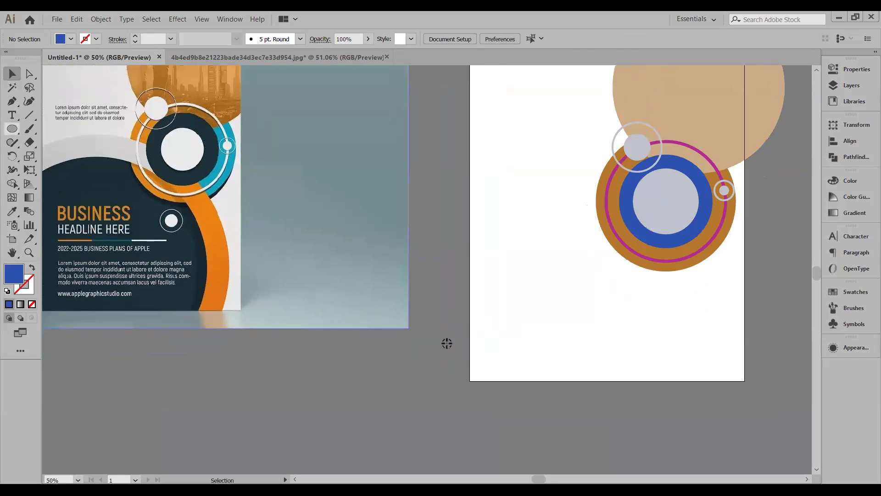
scroll(447, 339, down, 2)
scroll(329, 331, right, 1)
scroll(329, 330, right, 3)
scroll(328, 331, down, 1)
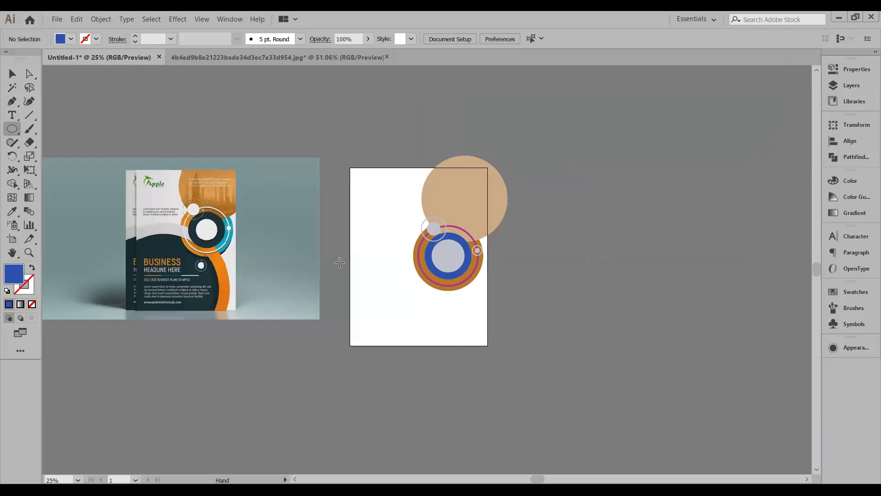
scroll(326, 266, right, 1)
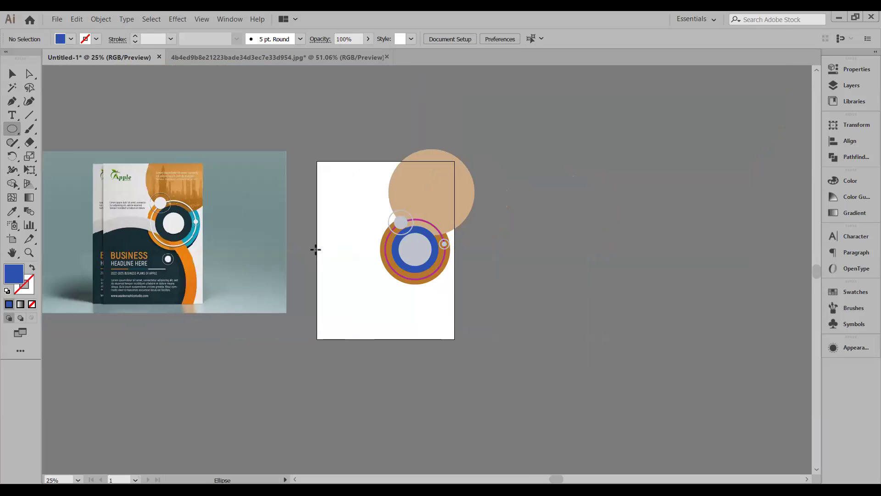
drag(322, 254, 395, 377)
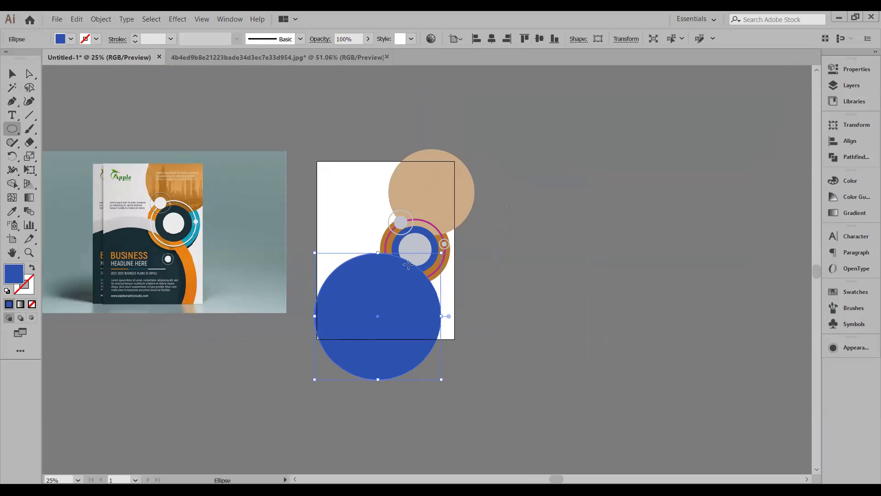
Step: Move the large blue circle up and outward past the artboard's left edge, and enlarge it from its lower-right corner
scroll(363, 302, up, 2)
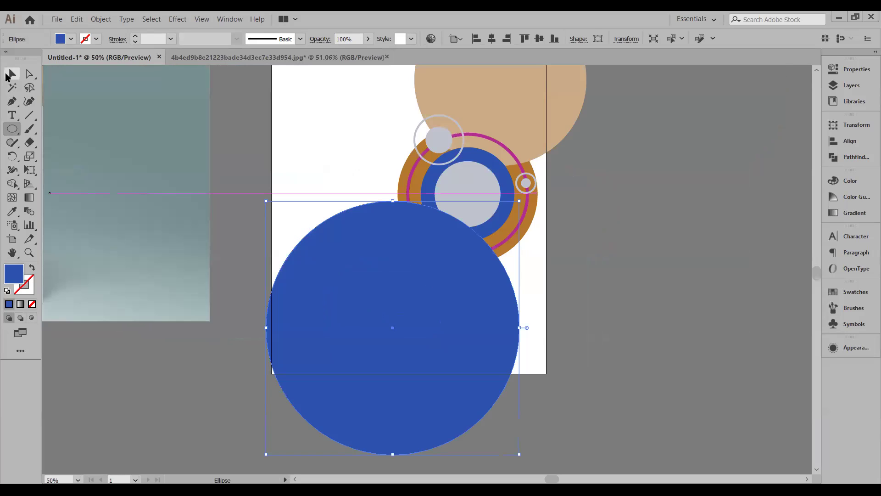
key(v)
drag(403, 281, 388, 269)
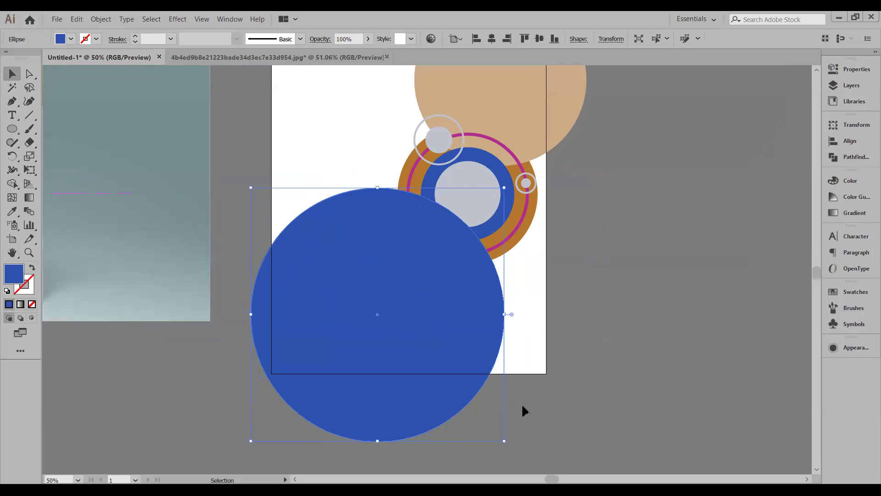
scroll(506, 421, down, 1)
drag(505, 407, 524, 432)
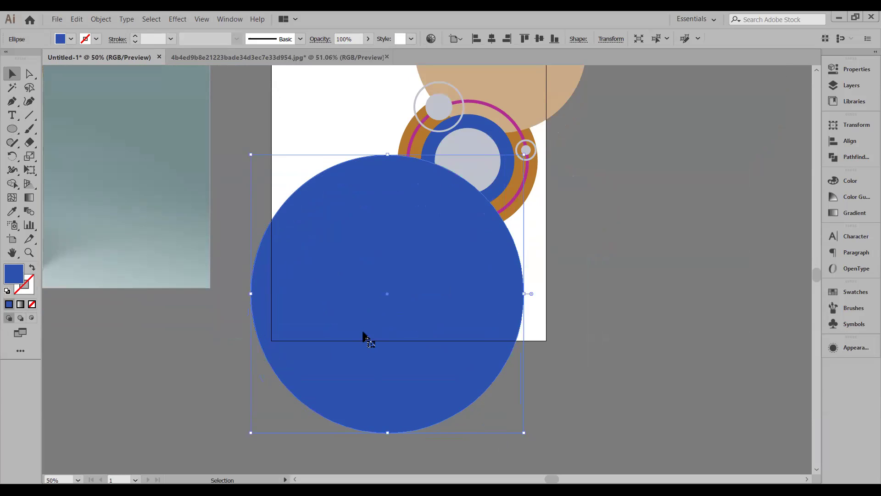
Step: Send the large blue circle backward until it sits behind all the concentric circles, and deselect it
scroll(359, 334, down, 1)
drag(307, 339, 352, 356)
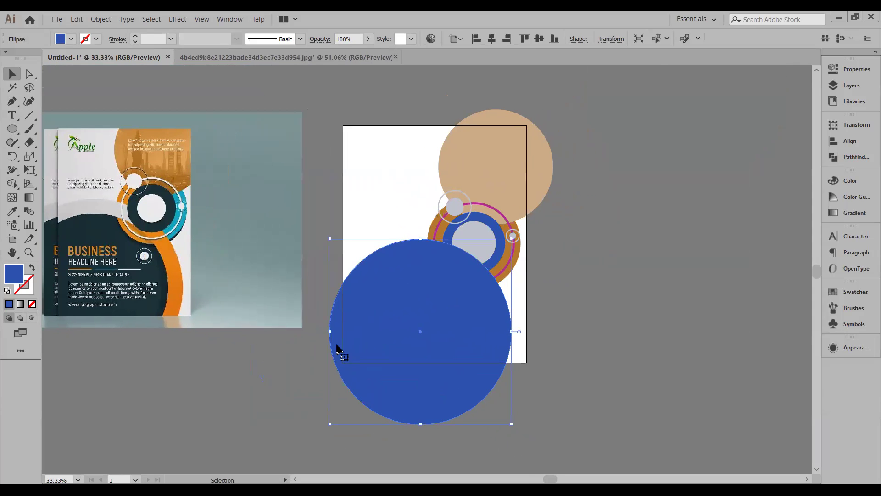
scroll(339, 347, up, 1)
drag(362, 275, 492, 309)
key(a)
key(v)
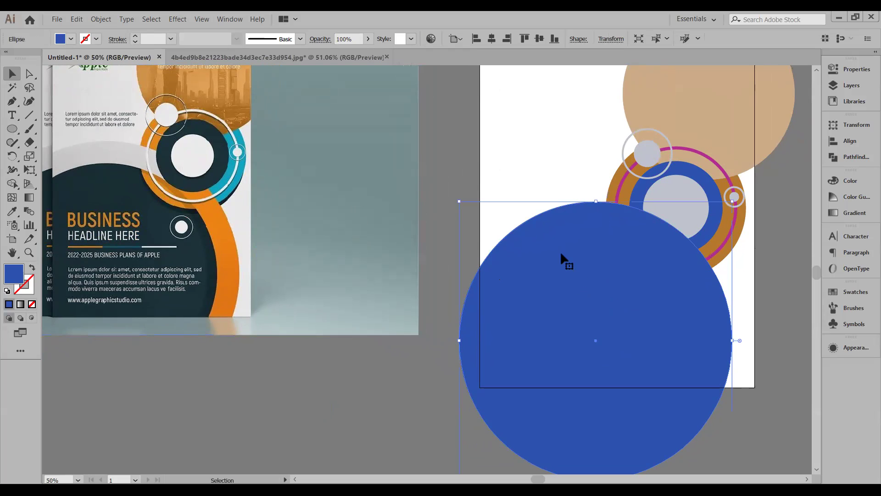
key(ctrl+[)
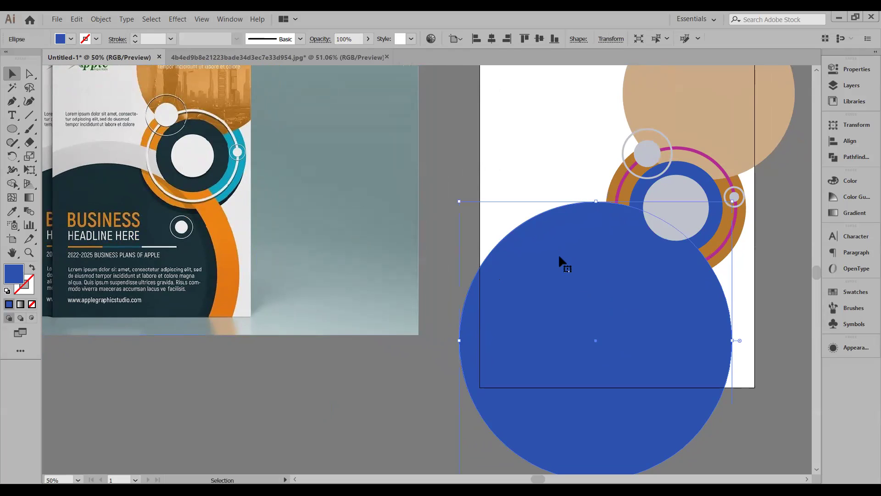
key(ctrl+[)
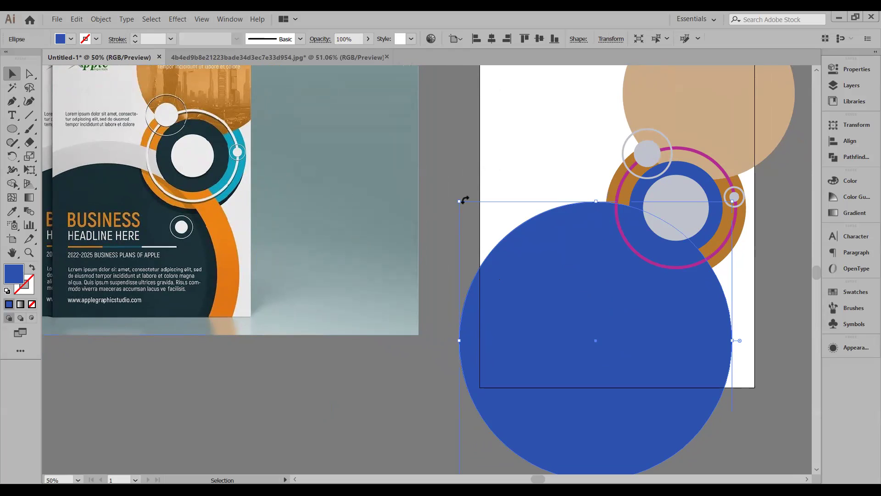
key(a)
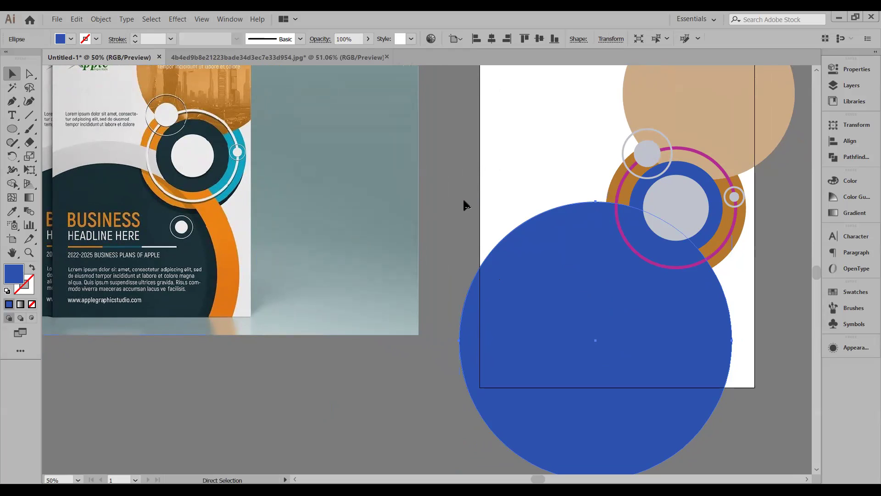
key(ctrl+bracketleft)
key(v)
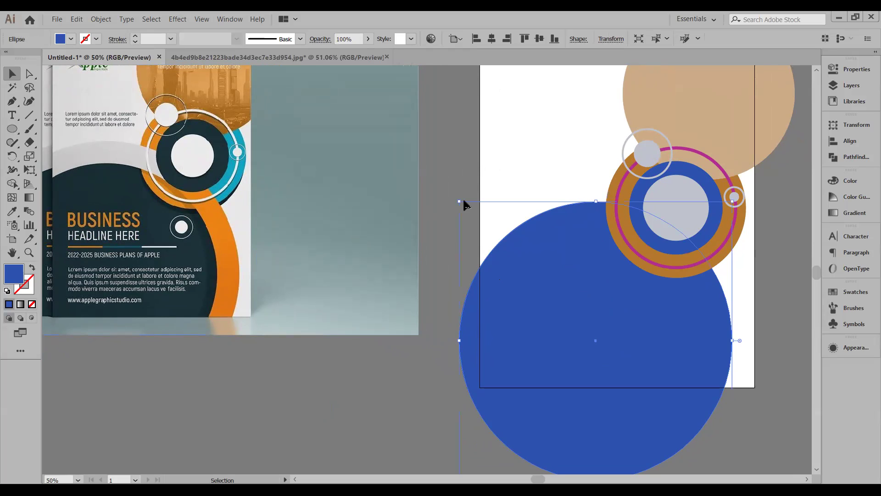
click(564, 161)
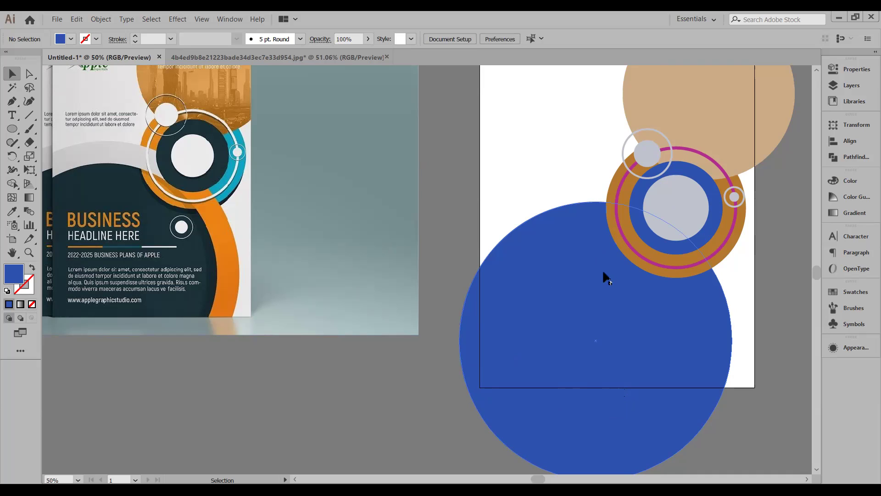
Step: Recolor the magenta ring with the off-white sampled from the reference flyer's center circle, applied as stroke with no fill
click(618, 186)
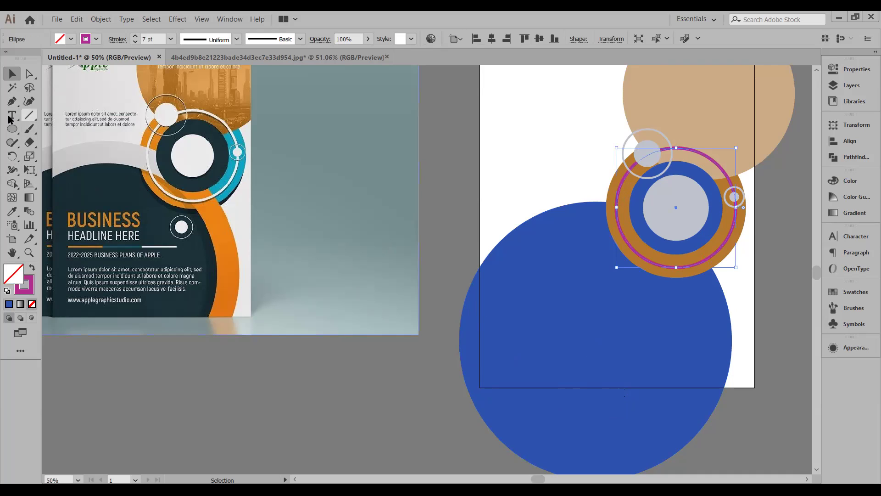
click(12, 211)
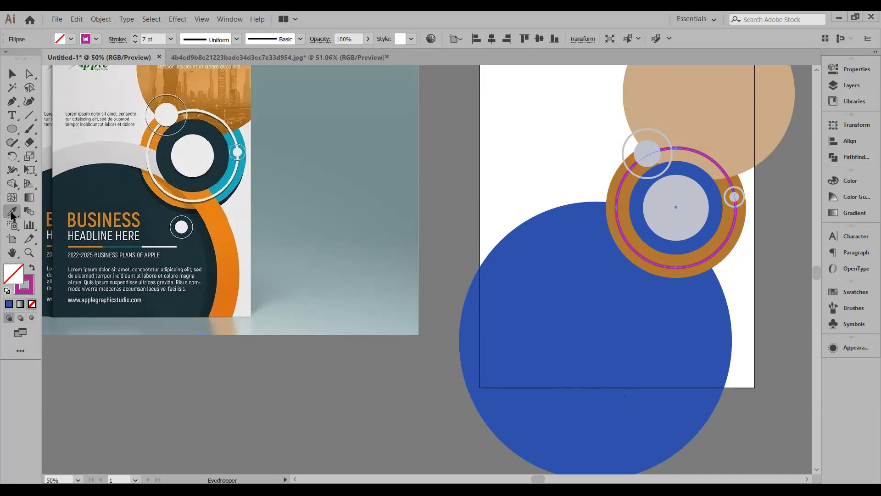
click(194, 151)
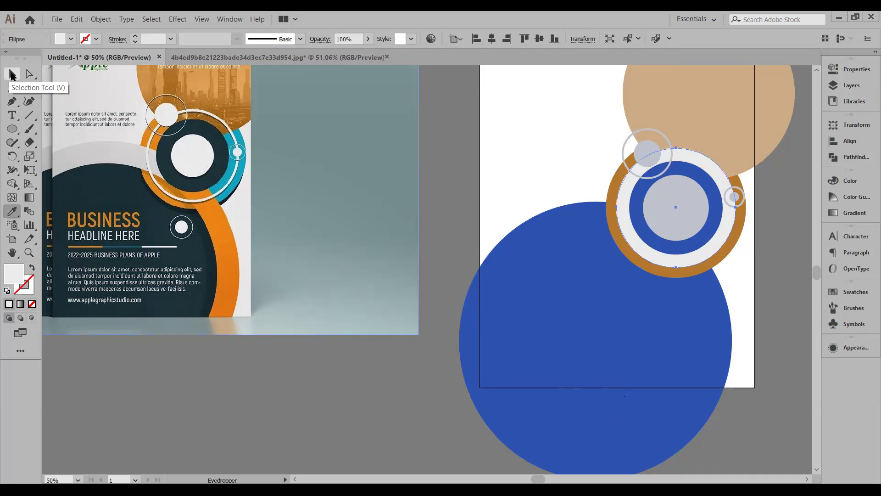
click(13, 74)
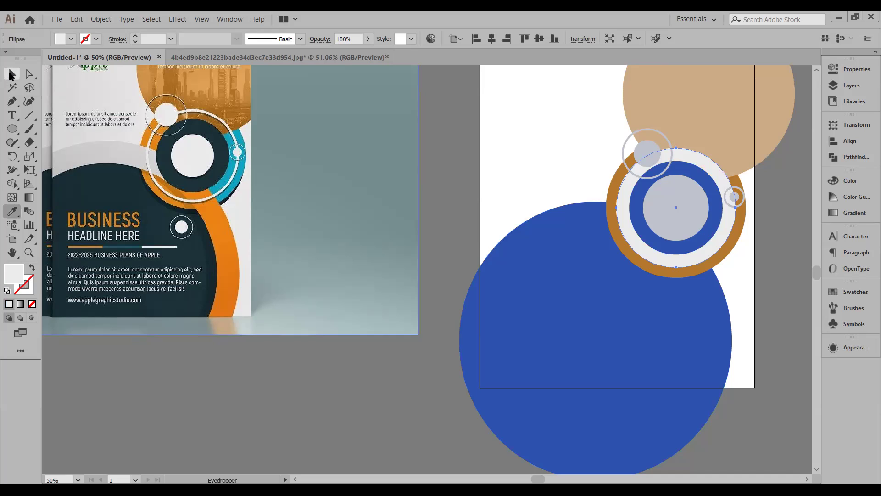
click(134, 44)
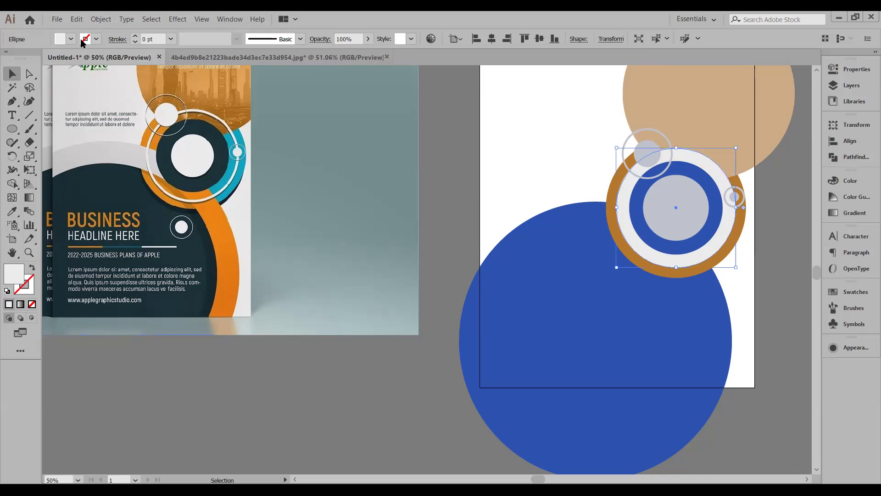
click(32, 268)
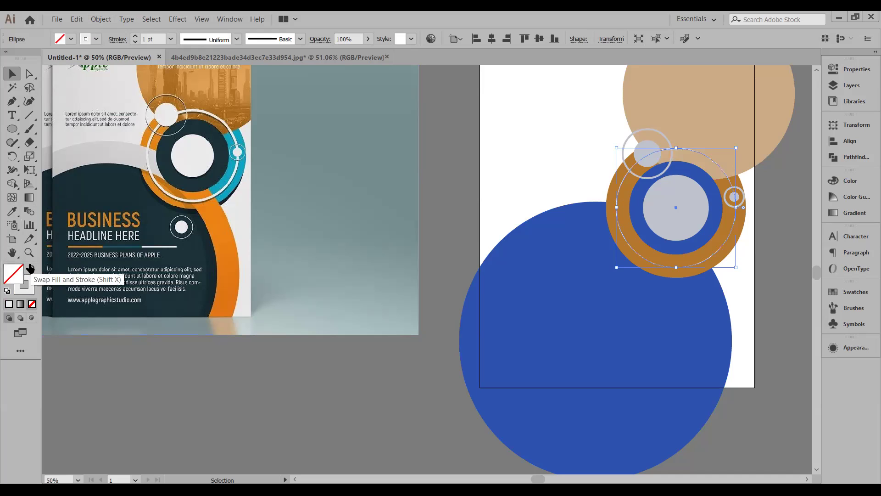
Step: Set the off-white ring's stroke weight to 8 pt and deselect it
click(134, 37)
click(134, 36)
click(134, 36)
click(134, 37)
click(134, 37)
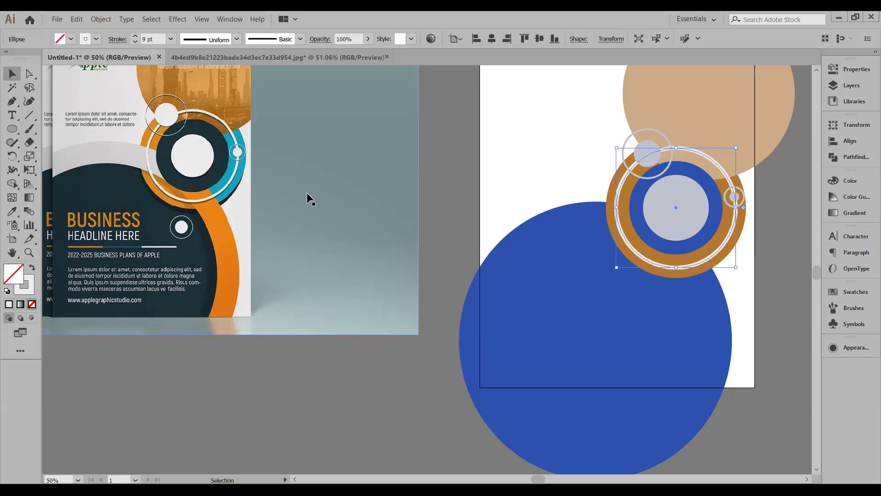
click(532, 196)
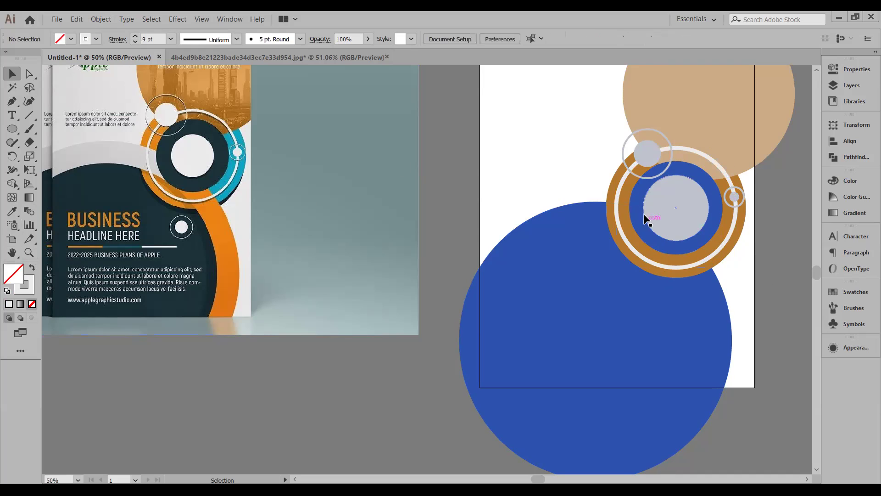
click(622, 185)
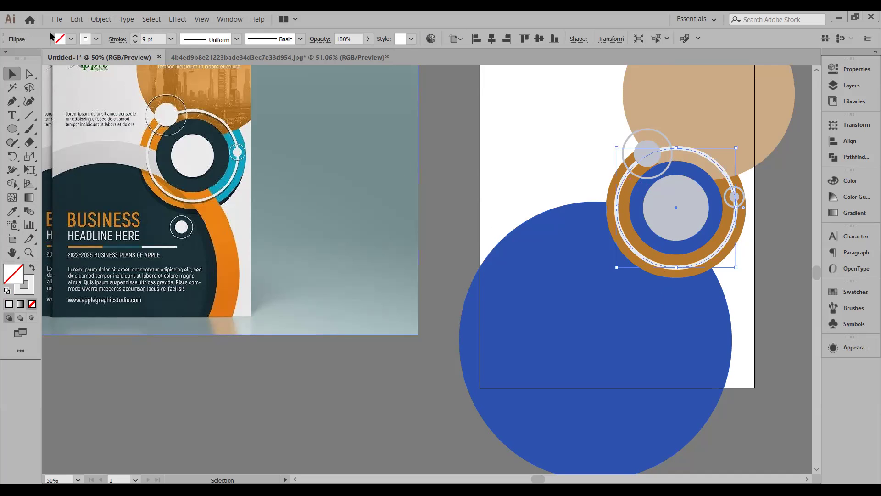
click(136, 43)
click(425, 249)
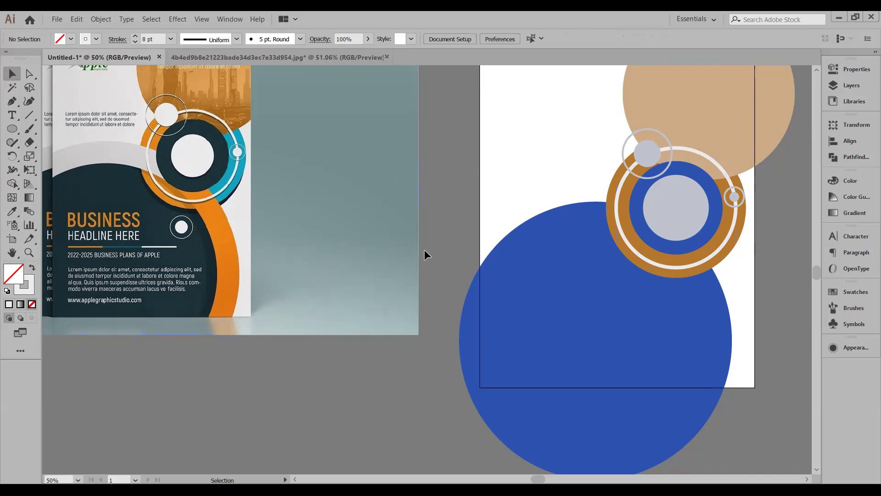
scroll(404, 339, down, 1)
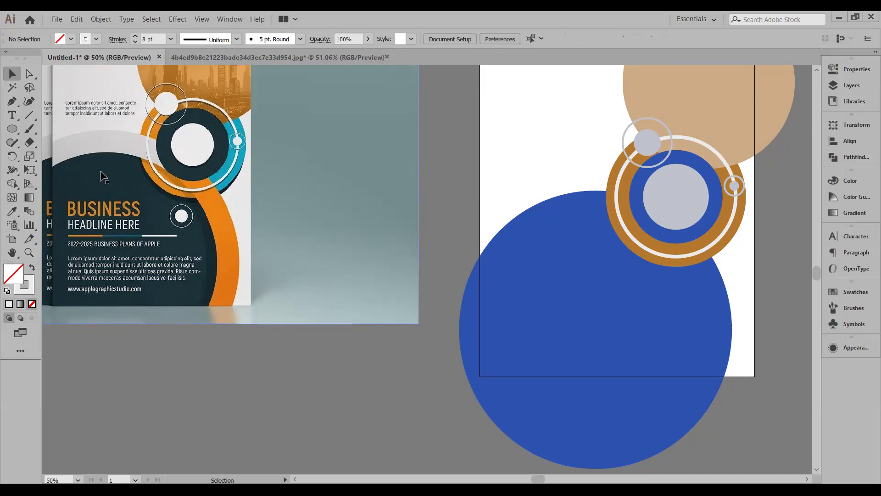
Step: Duplicate the large blue circle and shrink the copy about its center until it sits inside the original, then deselect it
drag(638, 281, 632, 307)
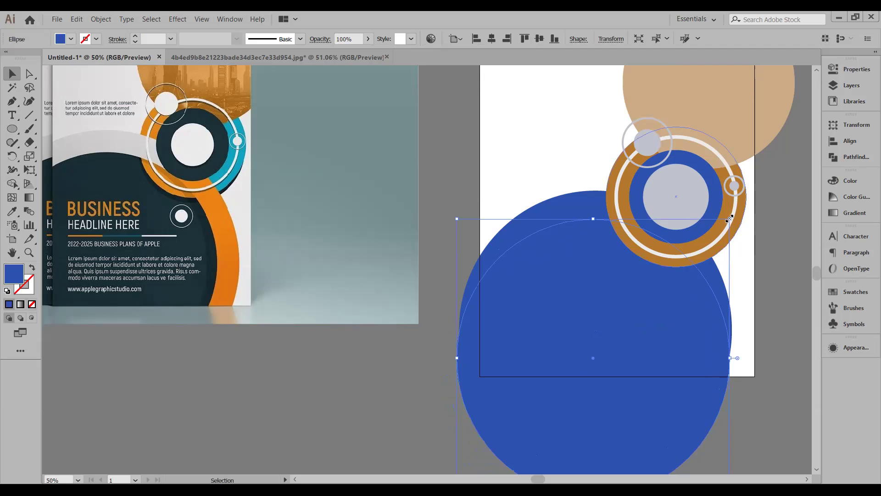
key(shift)
drag(728, 220, 713, 237)
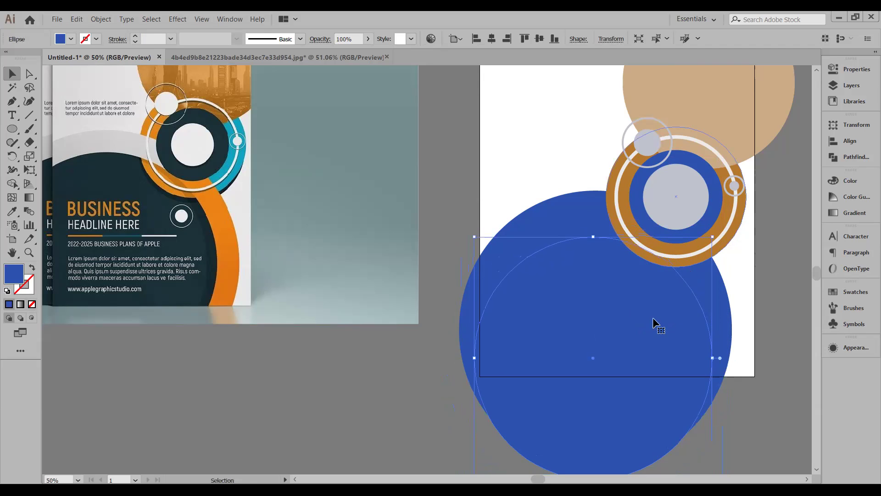
drag(626, 345, 626, 324)
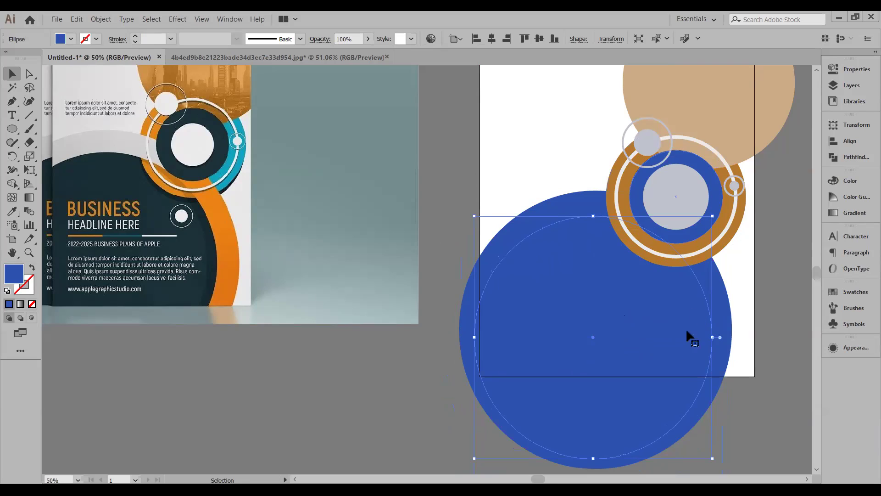
drag(715, 338, 711, 339)
click(749, 418)
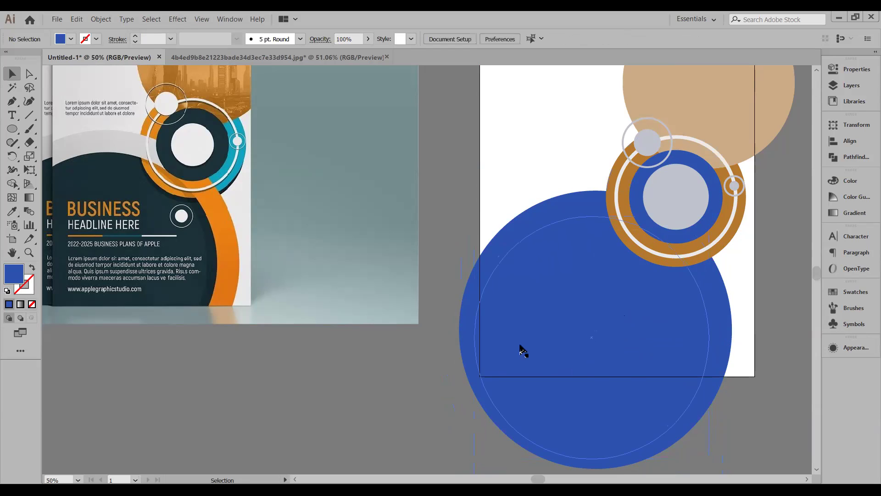
Step: Narrow the inner blue ellipse slightly from both its left and right sides
click(494, 270)
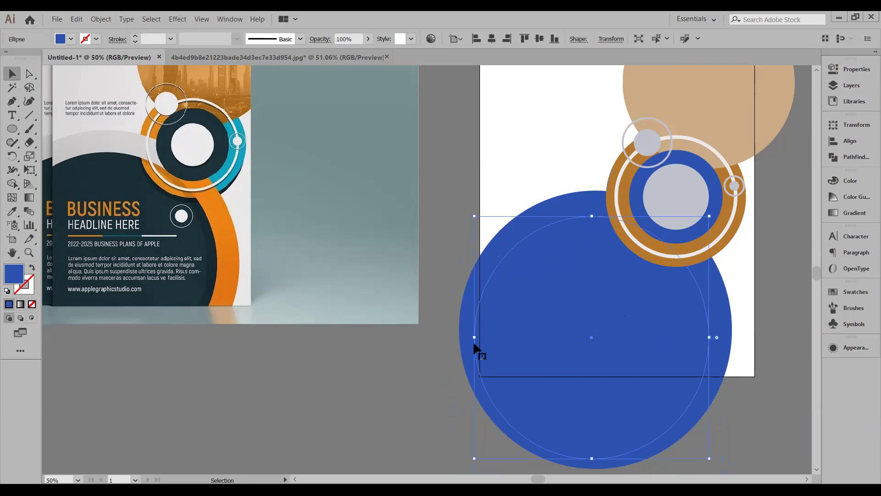
drag(475, 338, 485, 342)
click(743, 406)
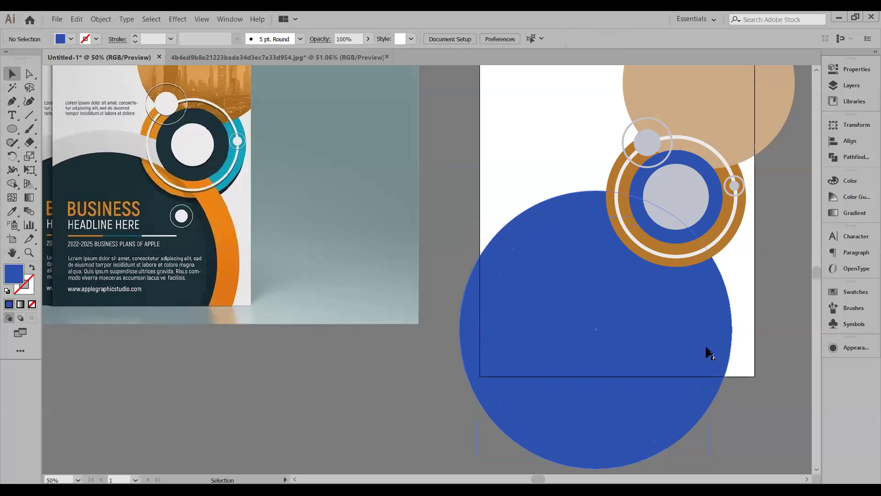
click(707, 339)
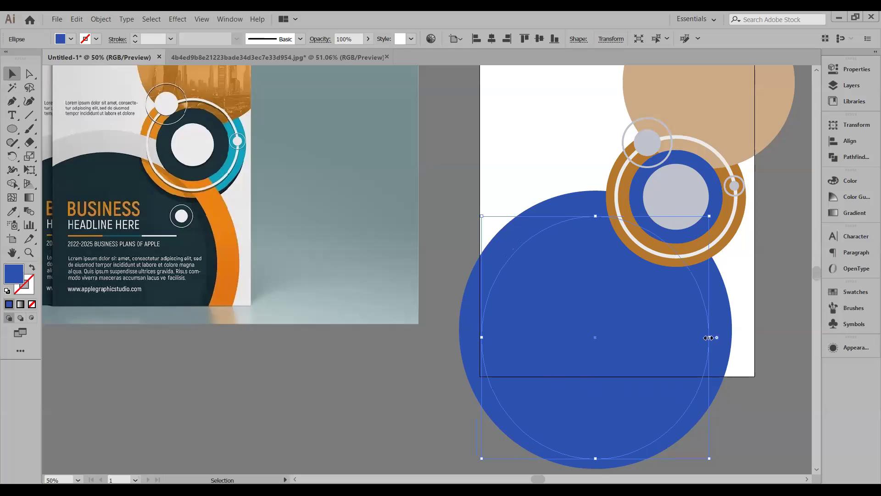
drag(709, 338, 706, 337)
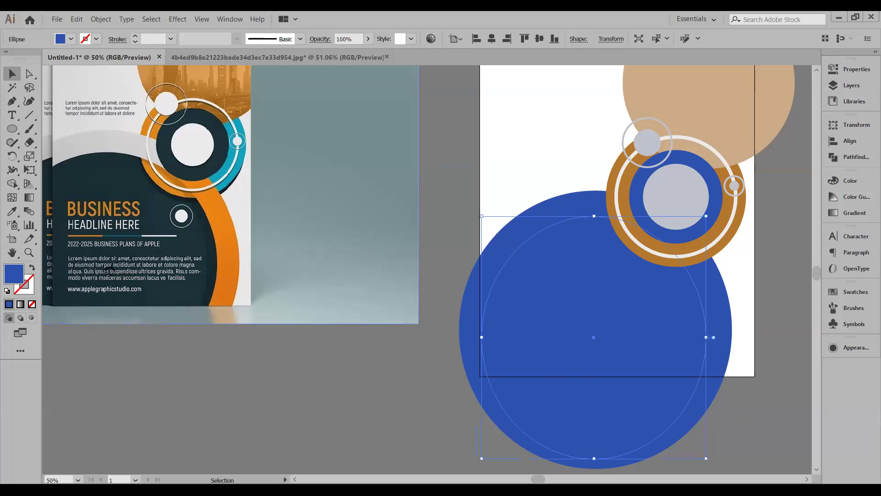
Step: Recolor the inner blue ellipse with a pale lavender fill and deselect it
double_click(14, 274)
click(108, 272)
click(372, 260)
click(450, 260)
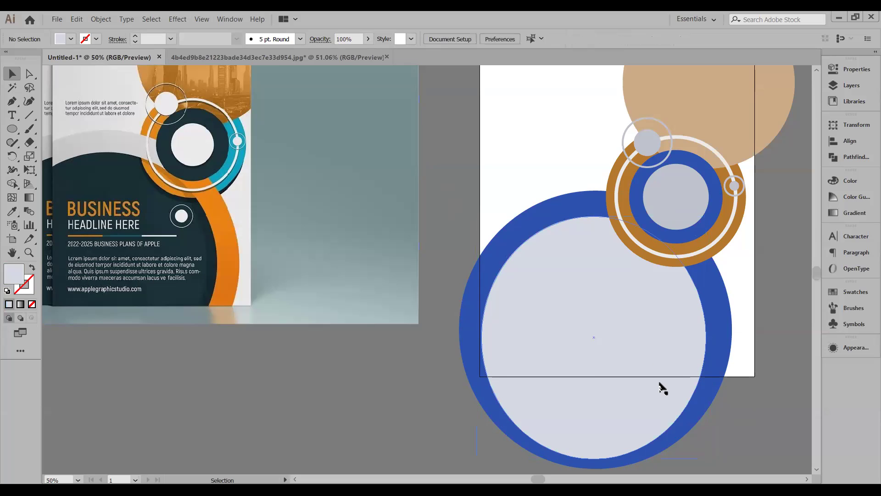
Step: Widen the lavender ellipse past the artboard's left edge and stretch its bottom beyond the large blue circle
drag(626, 385, 597, 346)
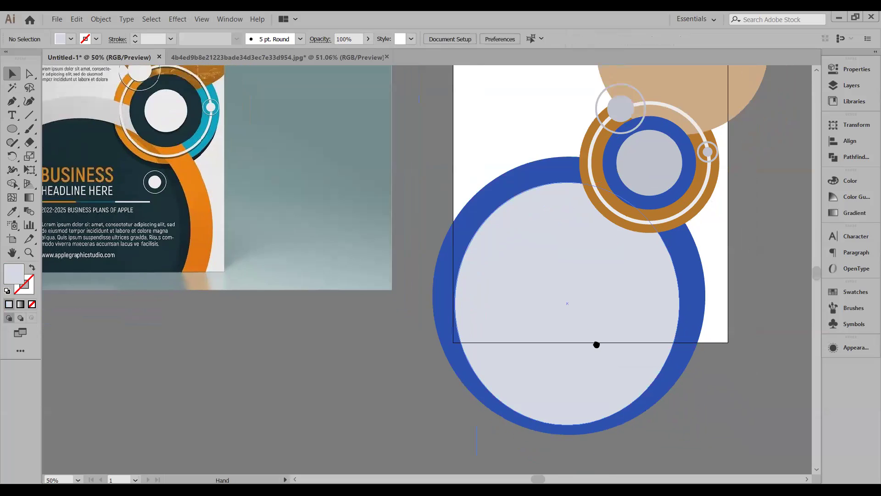
drag(486, 337, 482, 334)
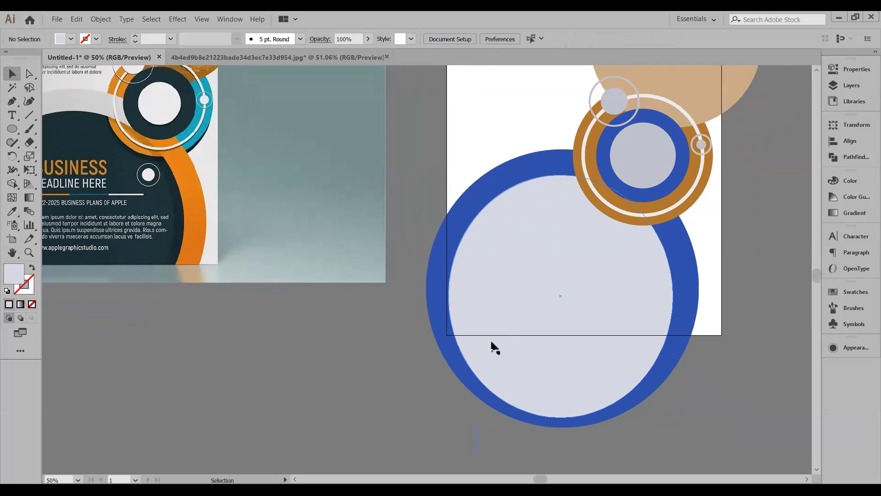
scroll(456, 317, up, 3)
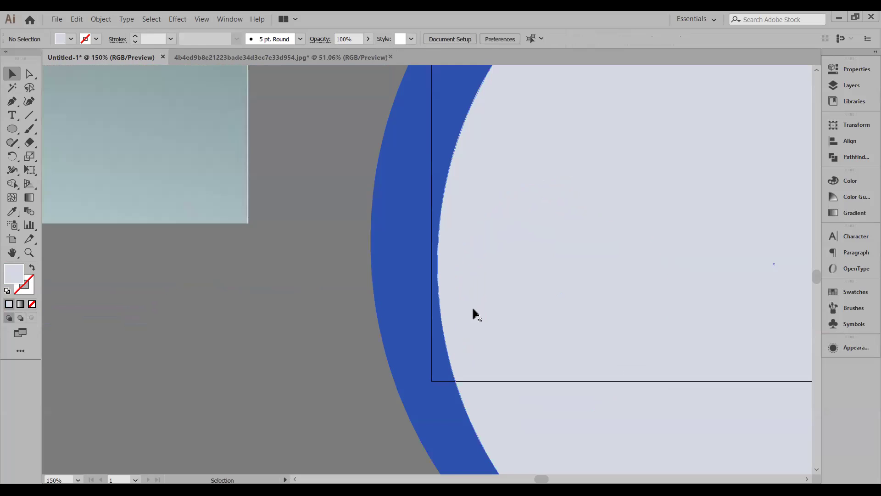
scroll(478, 324, down, 3)
drag(264, 317, 352, 345)
scroll(653, 319, left, 5)
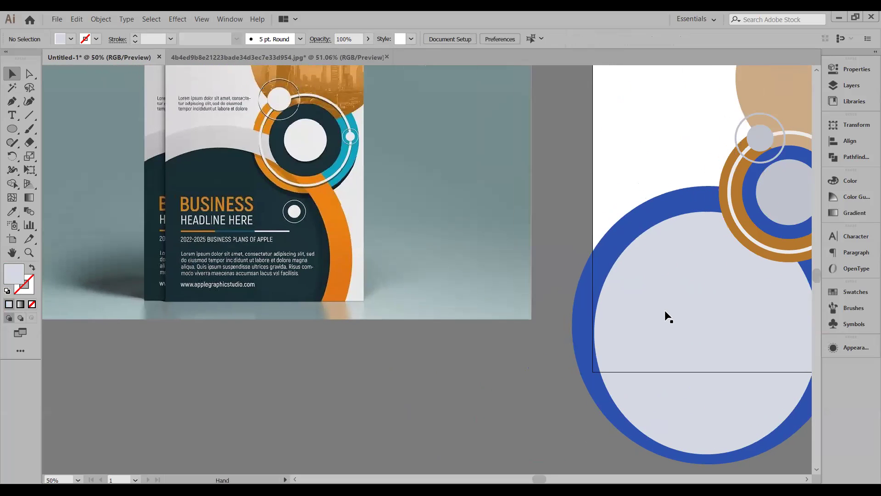
scroll(548, 323, right, 2)
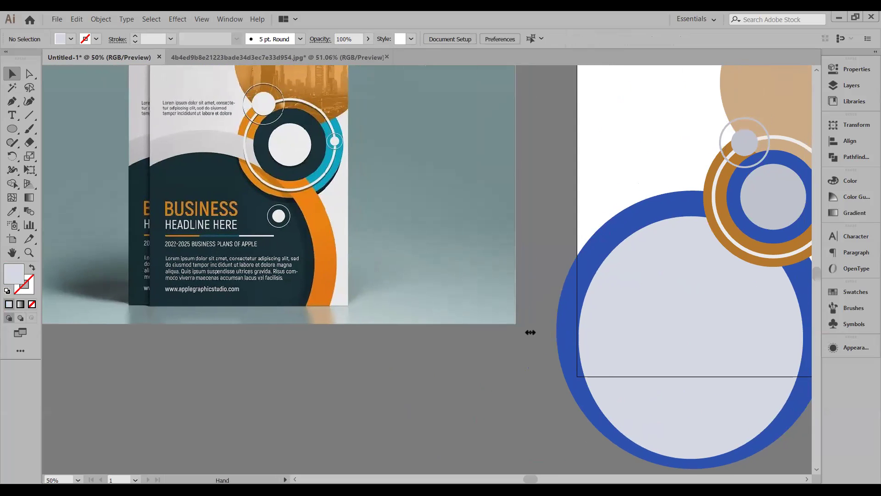
scroll(535, 349, right, 1)
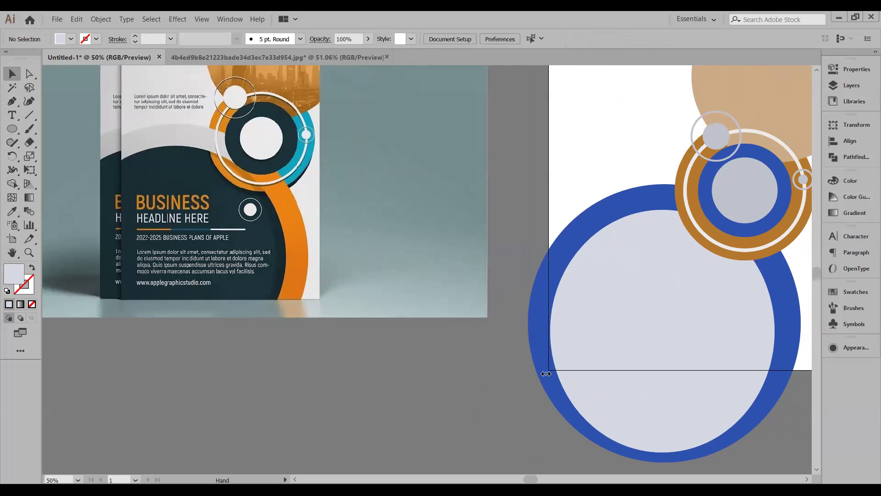
drag(541, 380, 543, 377)
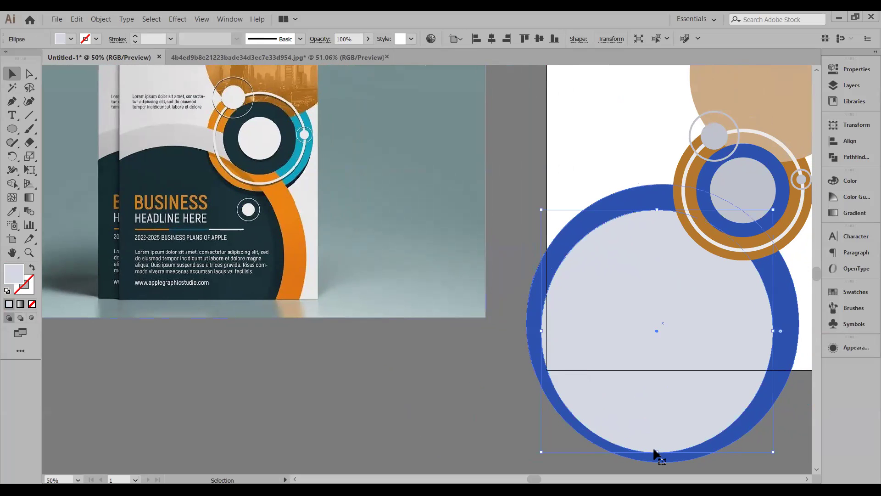
drag(657, 458, 658, 470)
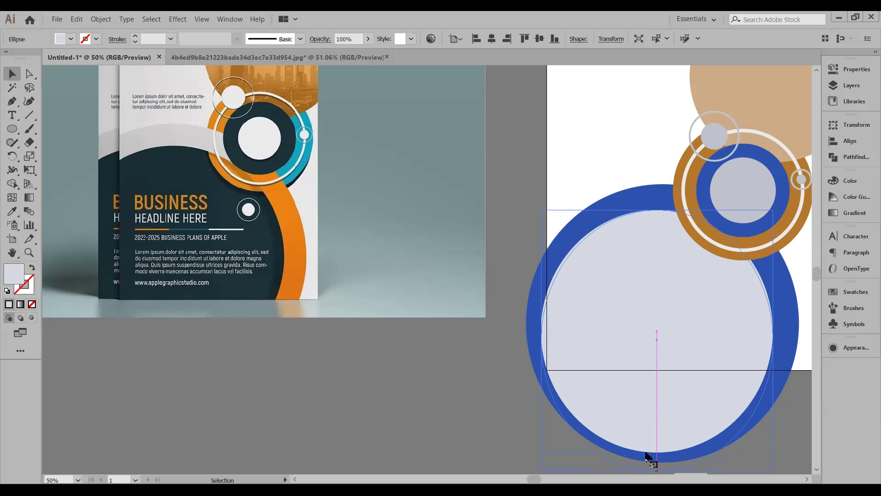
Step: Delete the large blue circle together with the lavender ellipse inside it
scroll(624, 416, down, 3)
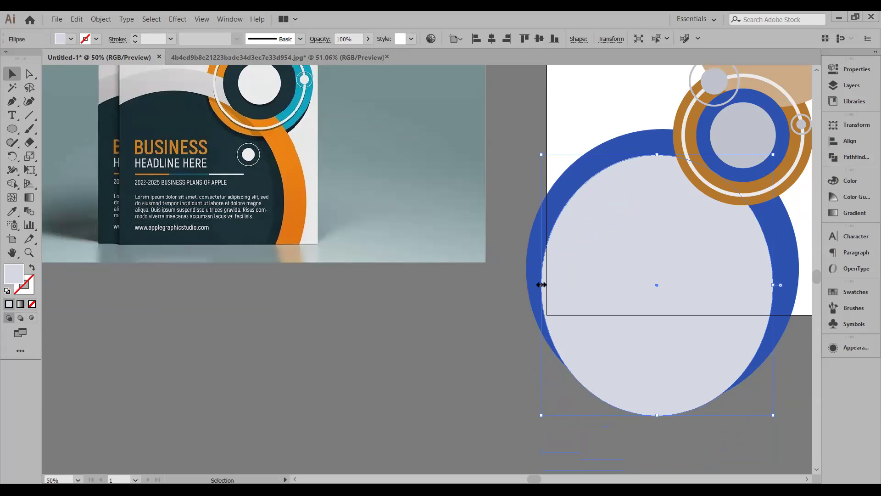
drag(284, 273, 302, 313)
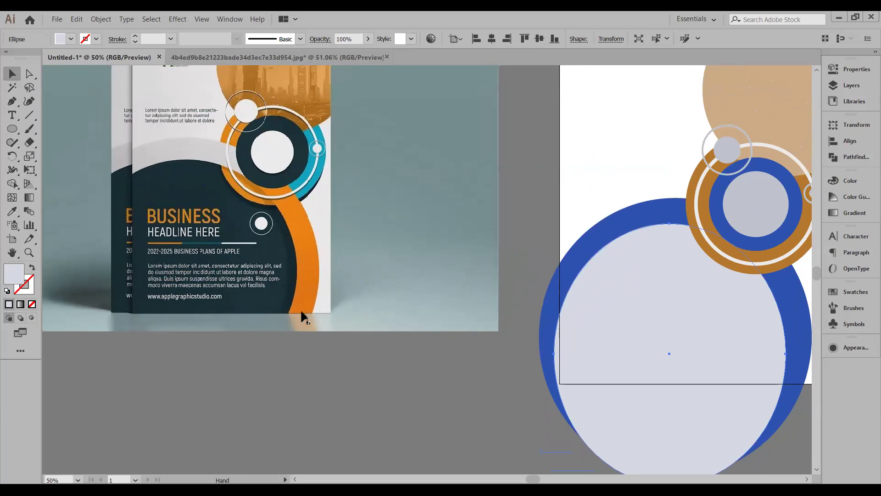
scroll(312, 313, down, 1)
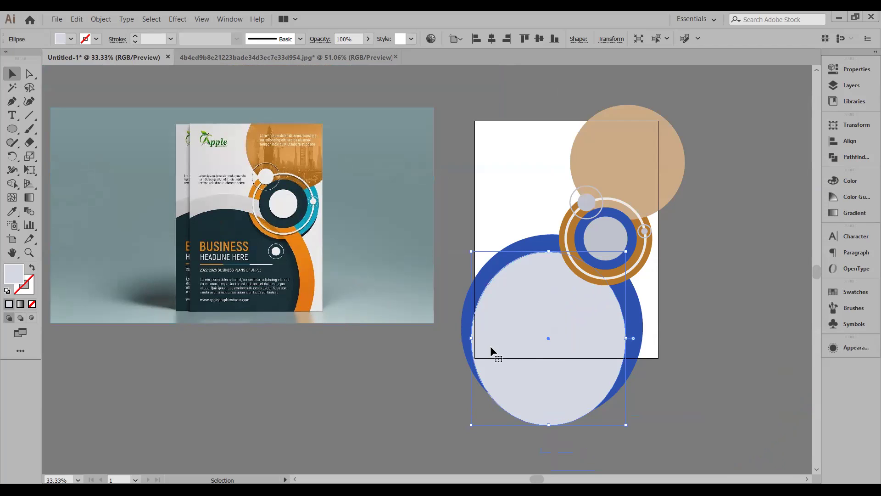
drag(445, 290, 505, 331)
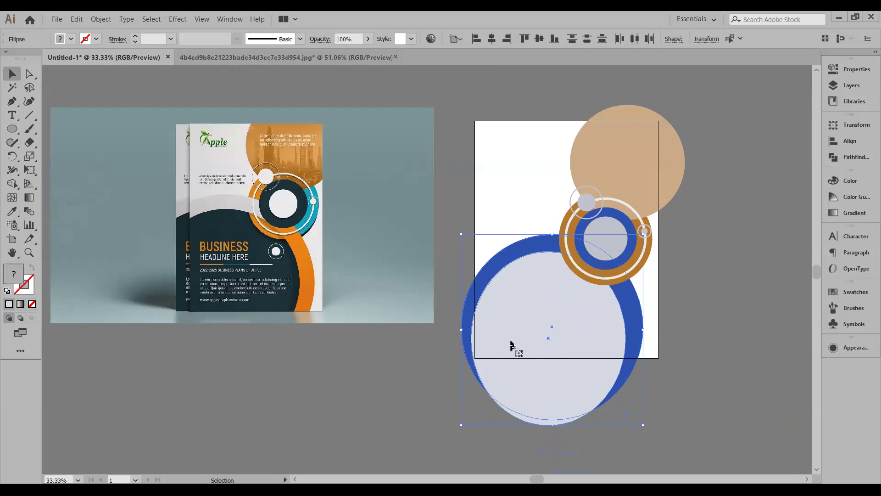
key(Delete)
Step: Draw a new pale lavender circle, more than twice the artboard's width, on the canvas below the artboard and deselect it
key(ctrl+minus)
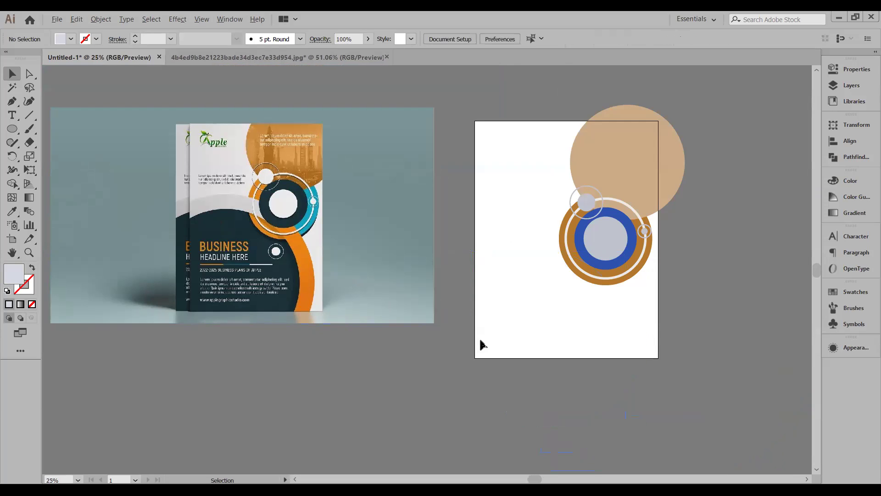
scroll(301, 335, down, 3)
click(12, 129)
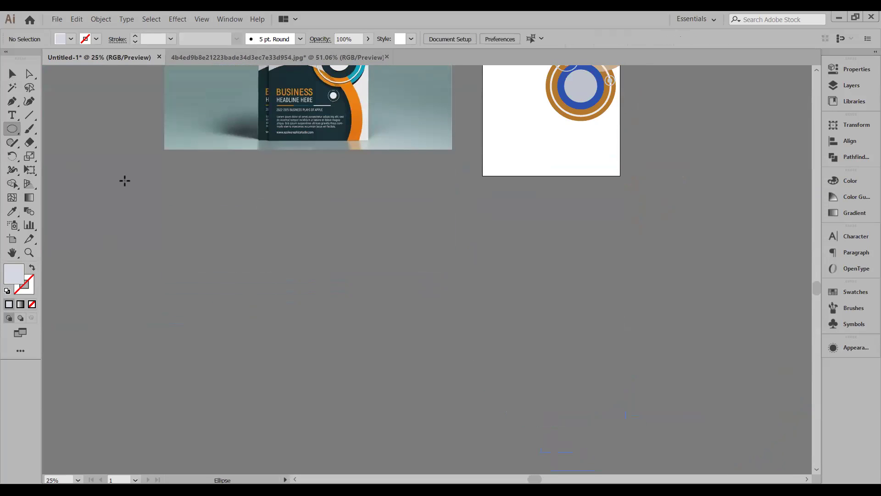
drag(304, 199, 63, 191)
drag(608, 430, 608, 431)
scroll(457, 275, down, 4)
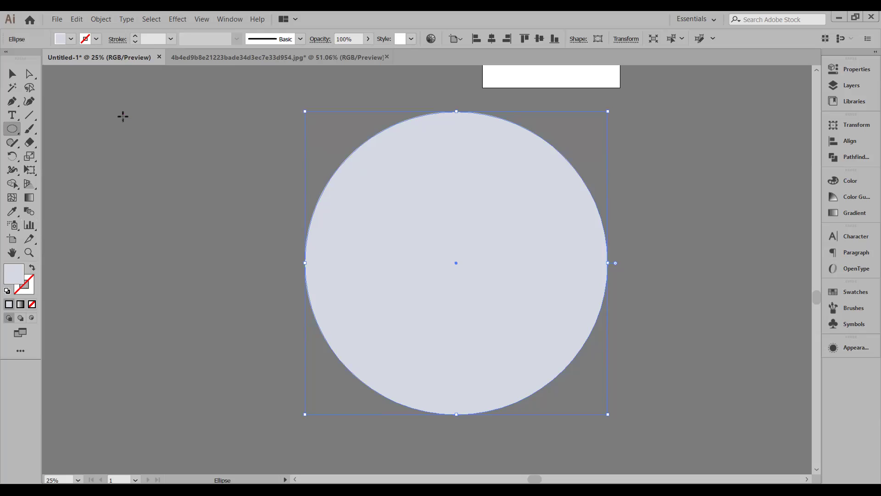
key(v)
click(141, 130)
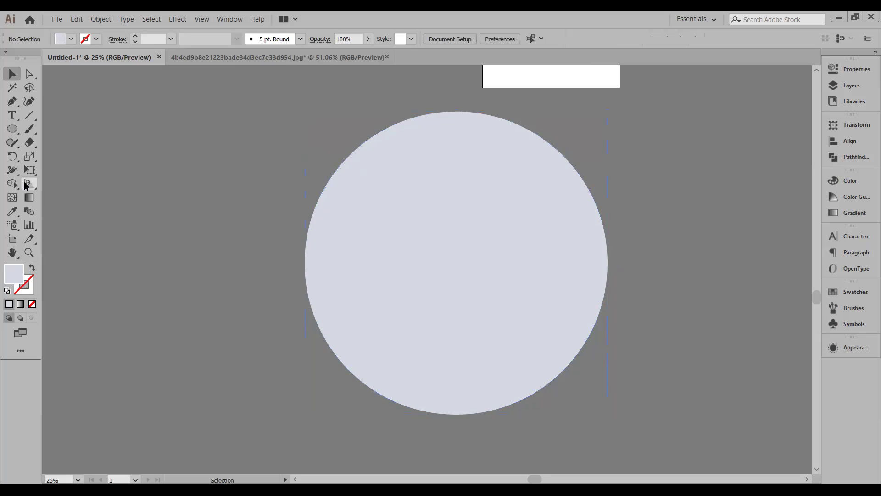
Step: Duplicate the new lavender circle and shift the copy slightly down and to the left of the original
double_click(15, 273)
key(ctrl+v)
click(353, 261)
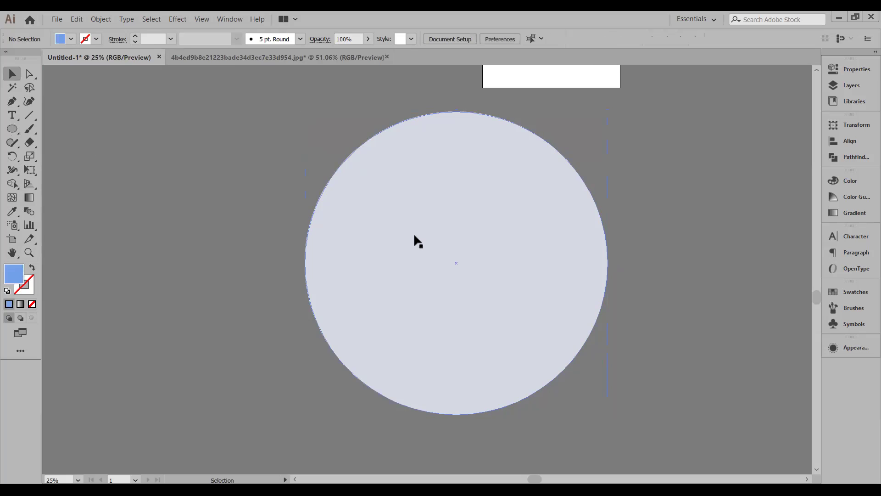
drag(411, 243, 387, 251)
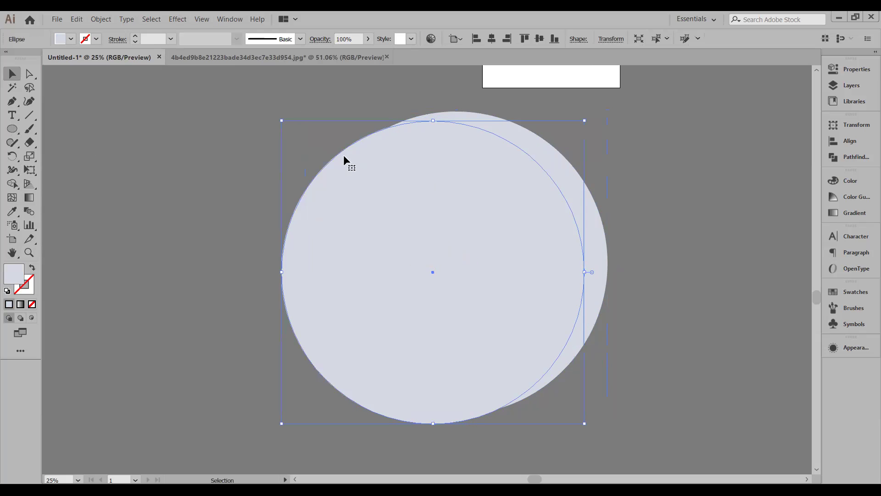
Step: Center the copied circle on the original horizontally and vertically, using the original as the key object, and select the front circle
drag(178, 123, 455, 293)
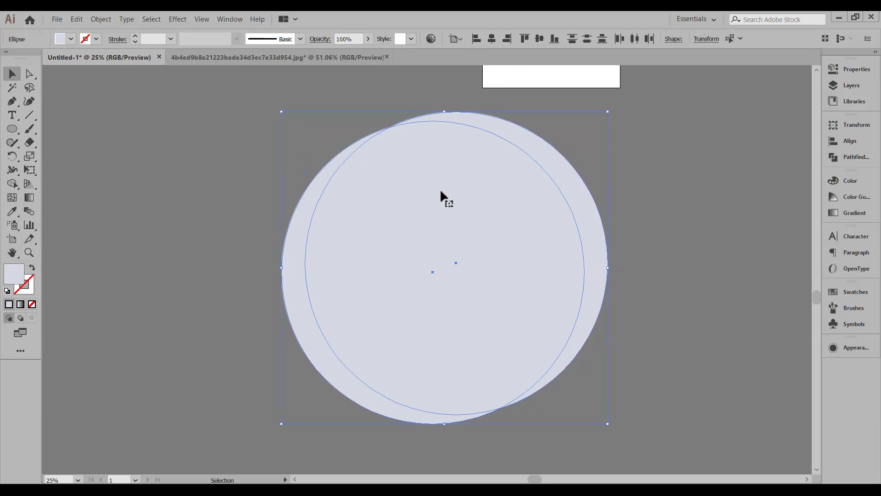
click(490, 125)
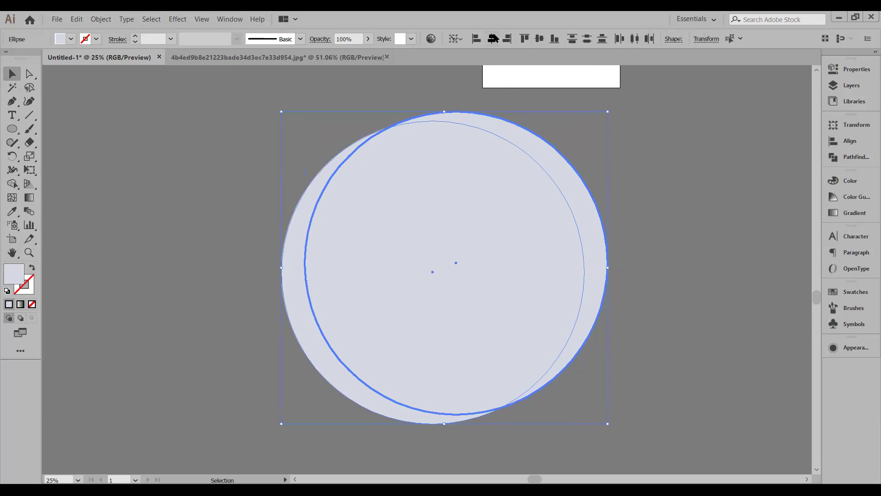
click(493, 39)
click(314, 202)
click(405, 228)
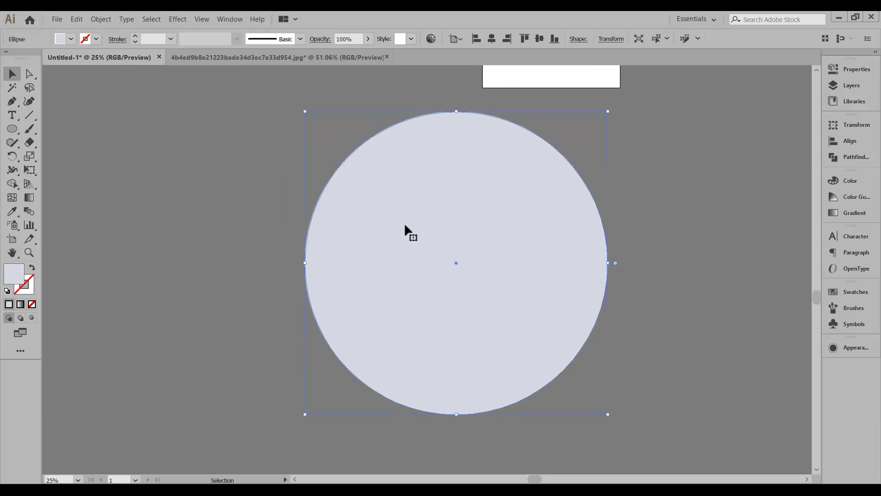
Step: Recolor the front circle with a muted grayish-blue fill and keep it selected
double_click(19, 273)
click(127, 290)
click(373, 264)
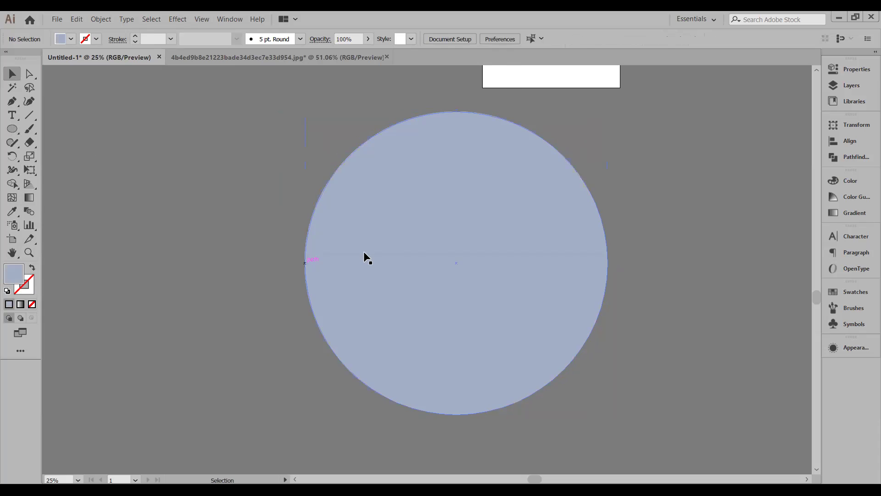
click(364, 254)
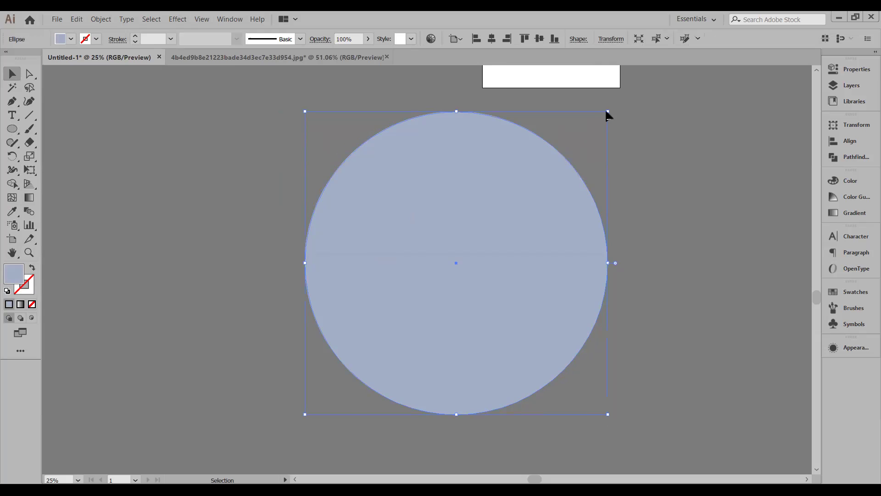
Step: Try to shrink the grayish-blue circle from its upper-right corner, and undo the resize
drag(611, 111, 595, 136)
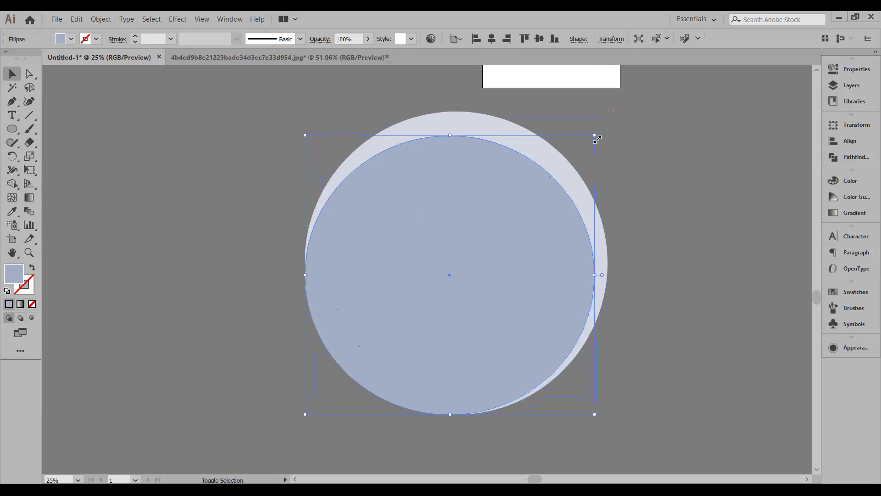
click(77, 20)
click(82, 32)
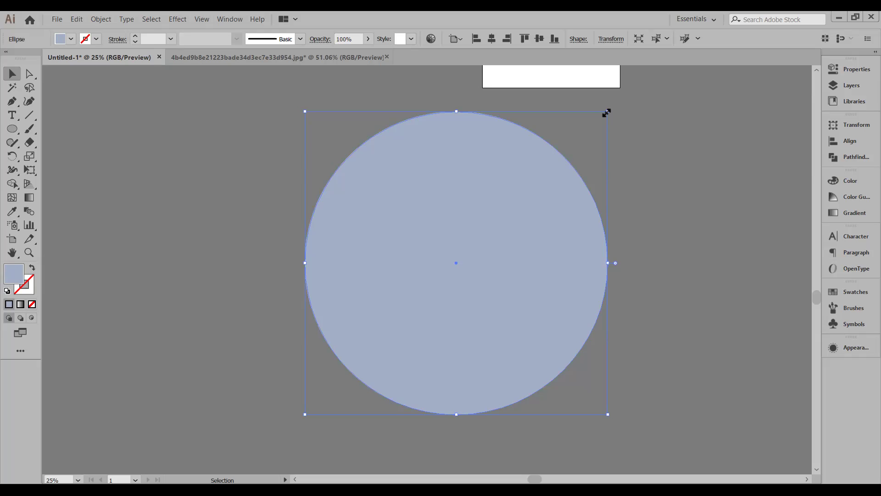
Step: Shrink the grayish-blue circle about its center to leave an even lavender rim, and move both circles up over the artboard's lower part
drag(606, 113, 586, 134)
click(648, 128)
drag(343, 118, 477, 298)
scroll(461, 250, down, 1)
scroll(459, 253, up, 1)
scroll(507, 255, up, 3)
scroll(477, 309, up, 3)
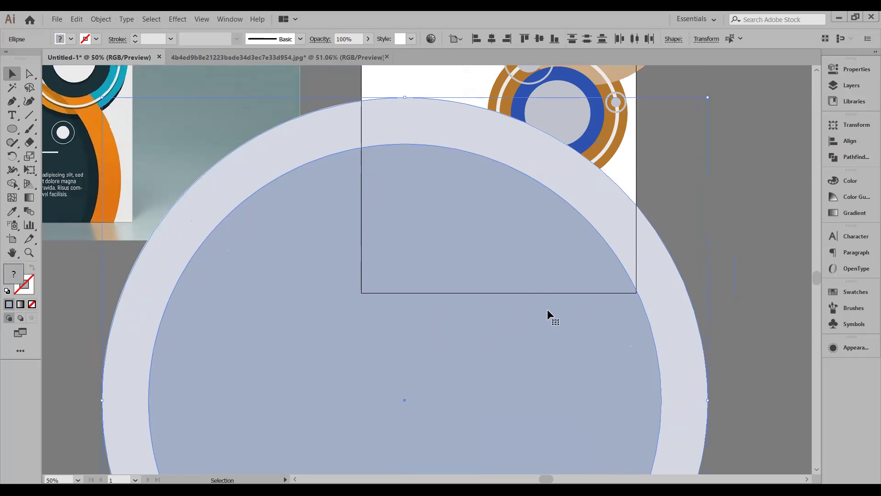
Step: Narrow both large concentric circles from their right side into upright ovals and reposition them over the artboard's lower part
drag(707, 400, 658, 402)
drag(425, 257, 458, 261)
drag(458, 257, 443, 262)
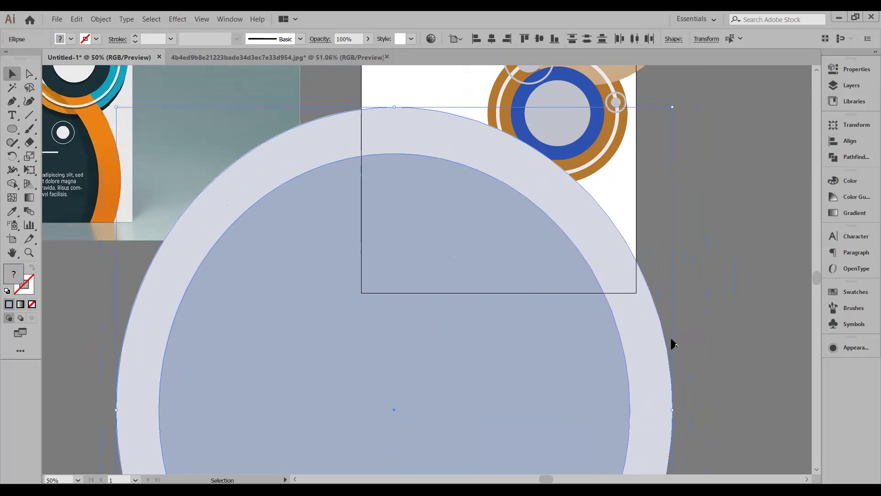
scroll(673, 344, down, 1)
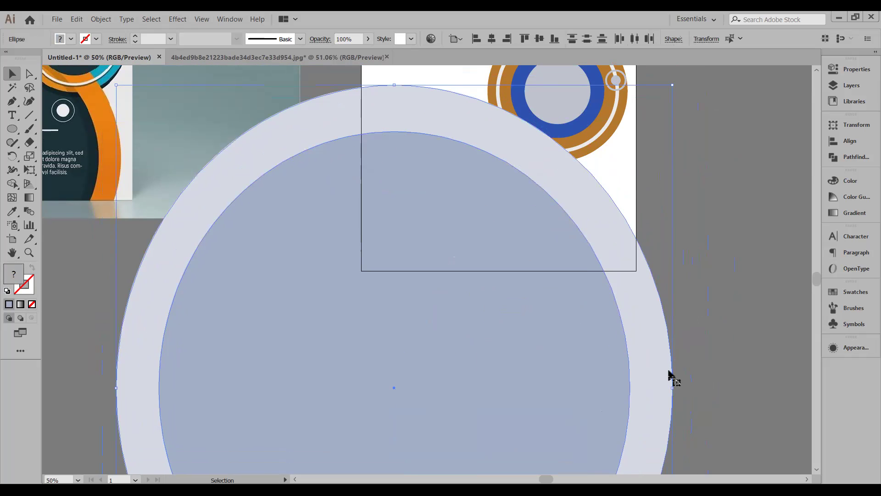
drag(671, 385, 644, 384)
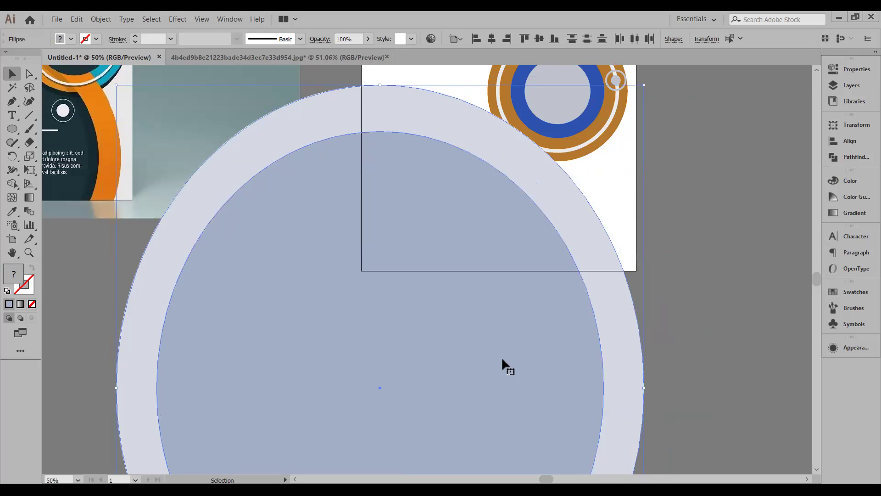
Step: Shorten both ovals slightly from their upper edge and move the pair up to the right
scroll(453, 340, up, 2)
drag(353, 362, 314, 372)
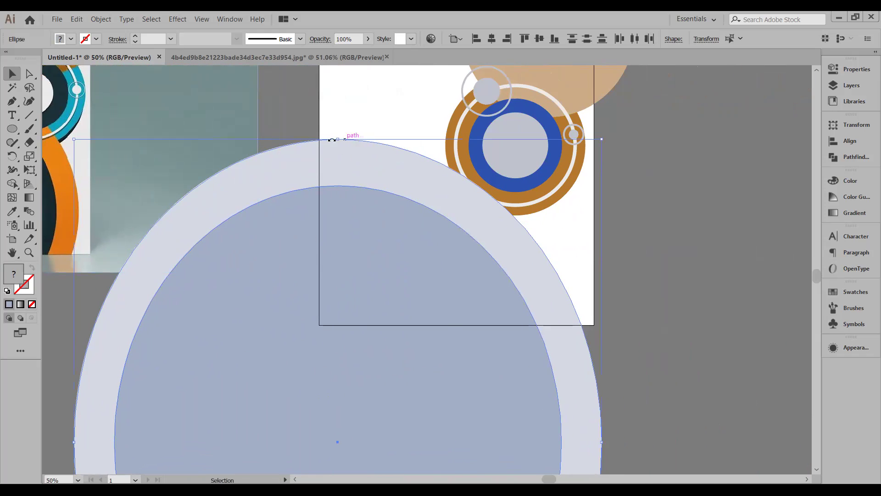
drag(337, 140, 331, 161)
drag(351, 284, 369, 258)
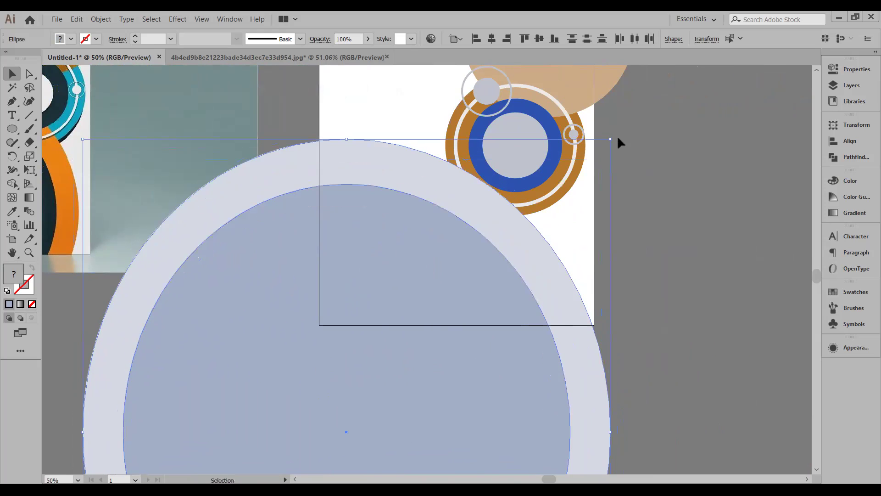
Step: Tilt both ovals clockwise and shift them left so their right edge meets the artboard's lower-right area
drag(614, 136, 666, 193)
drag(543, 280, 486, 278)
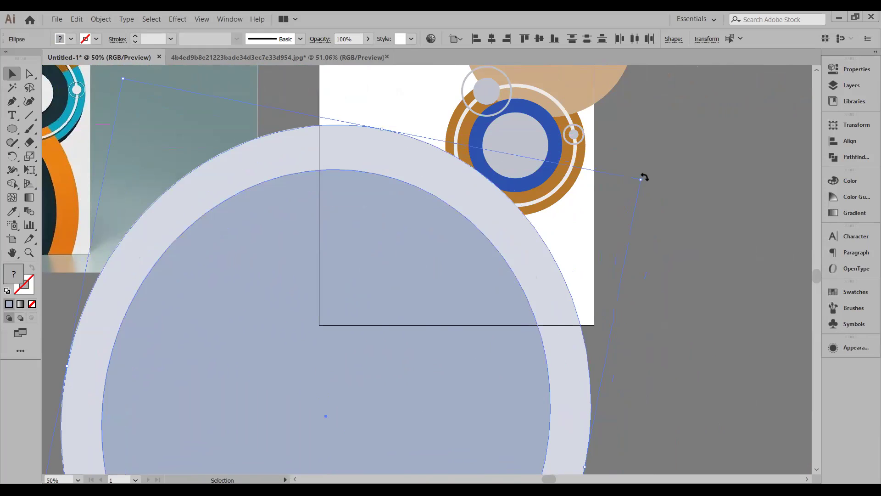
drag(645, 178, 658, 212)
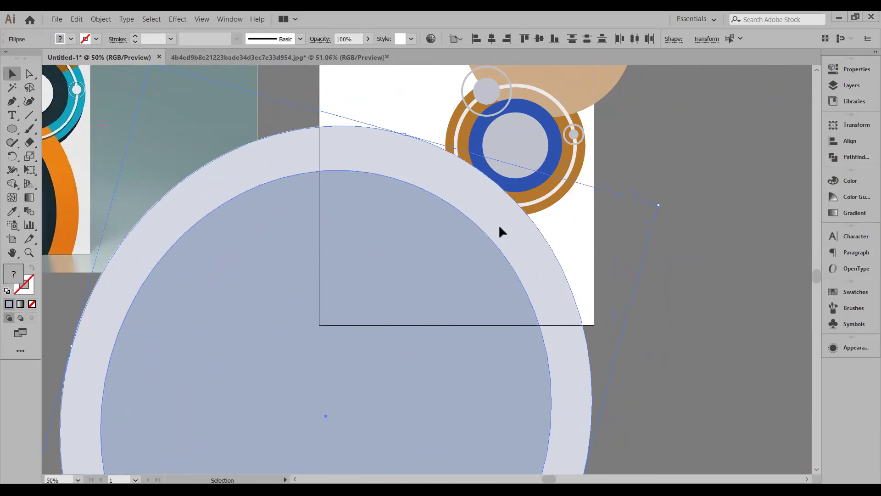
Step: Compare the ovals with the reference flyer and directly edit the outer pale oval, pulling its right anchor's upper handle inward
drag(492, 227, 398, 272)
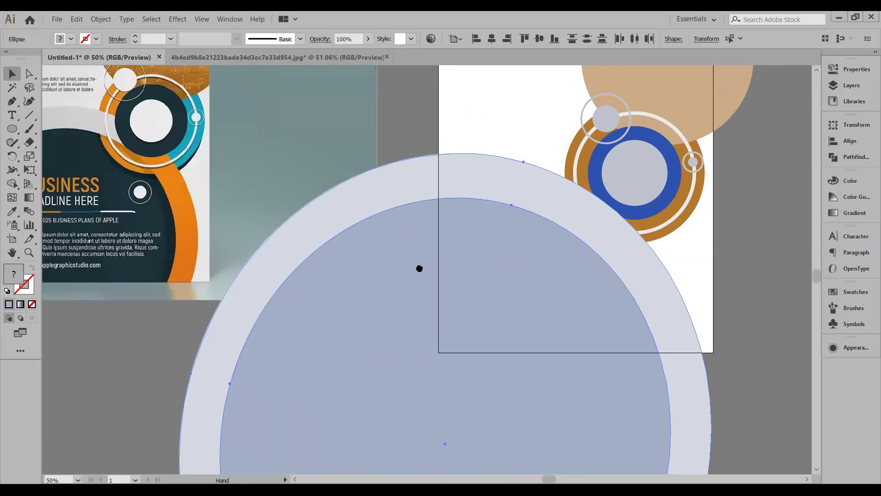
scroll(420, 269, left, 10)
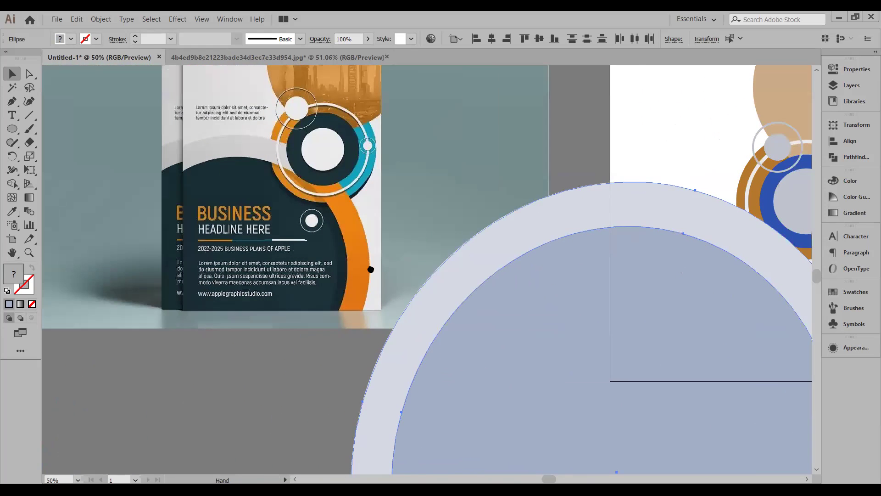
scroll(367, 271, right, 8)
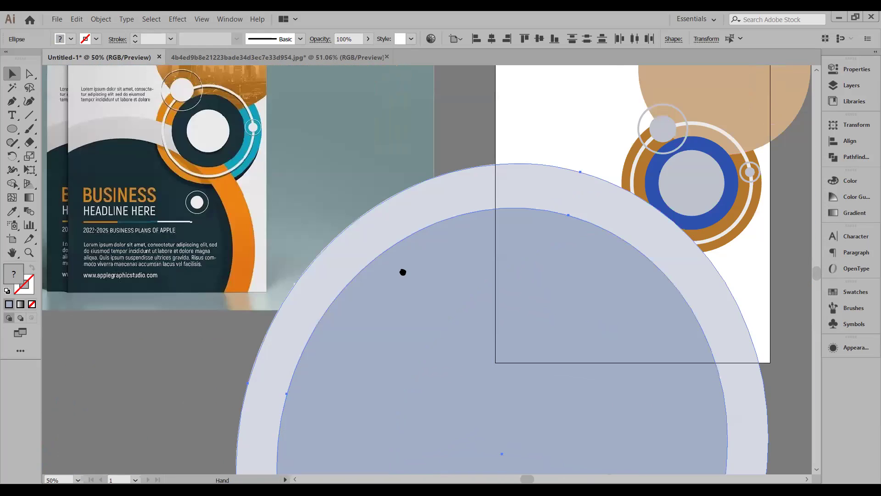
scroll(398, 254, left, 3)
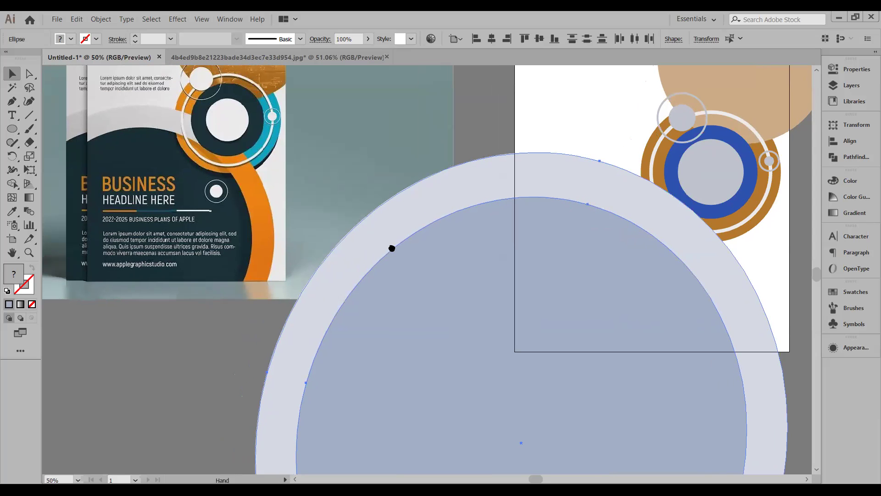
scroll(382, 255, right, 3)
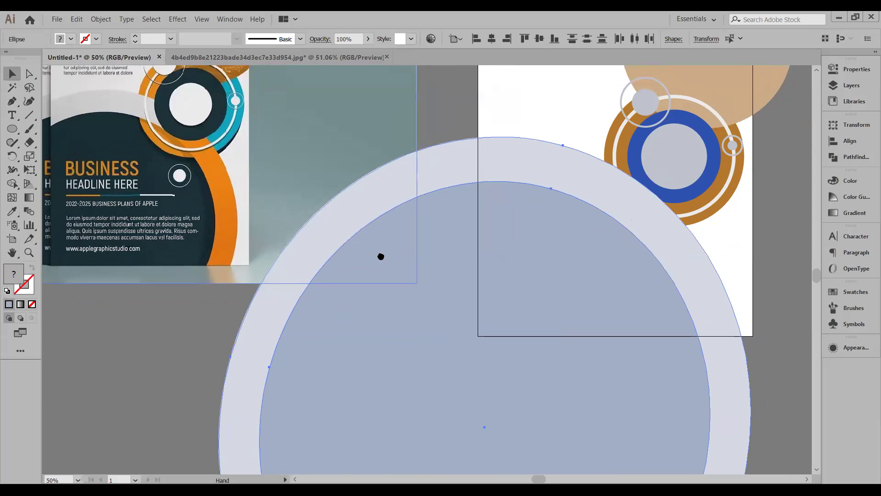
scroll(388, 250, left, 2)
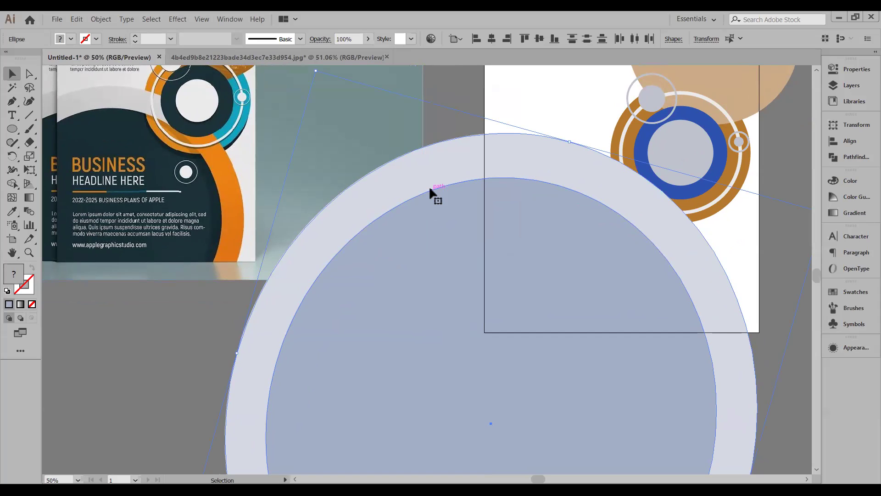
click(141, 345)
click(29, 74)
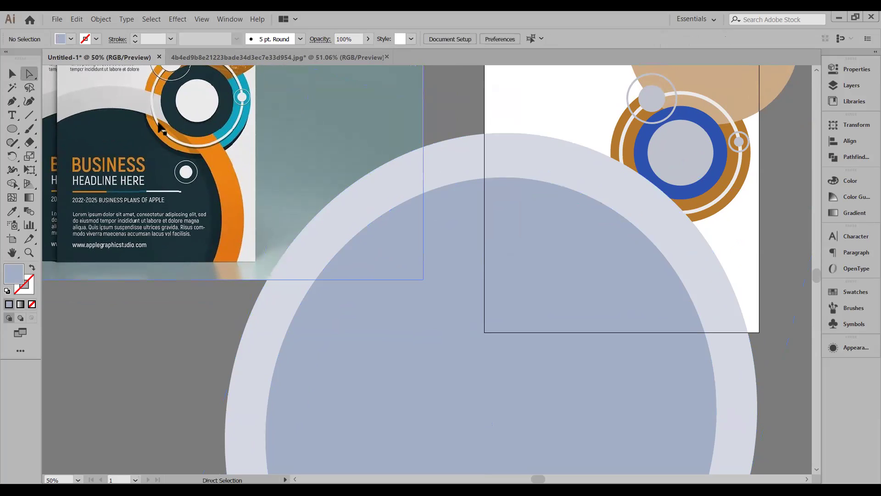
drag(701, 244, 710, 182)
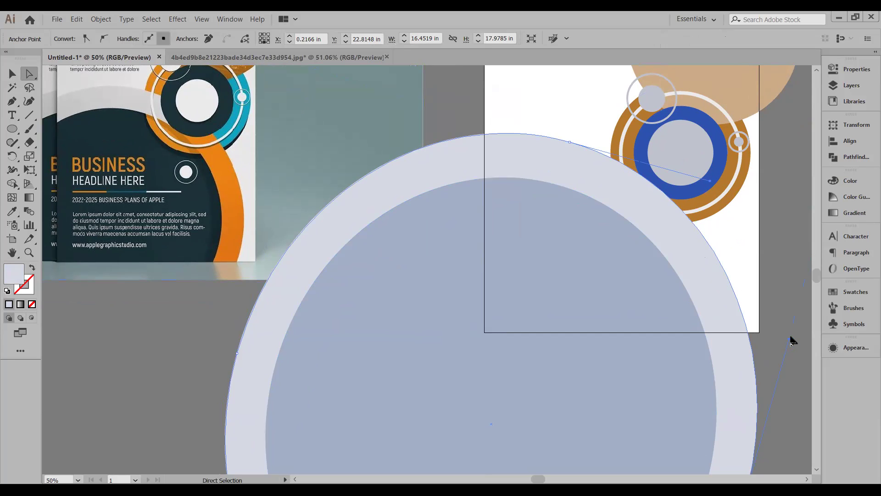
drag(789, 338, 752, 339)
Step: Extend and angle the direction handle of the pale oval's upper anchor to reshape its upper-right curve, and deselect it
drag(710, 182, 727, 146)
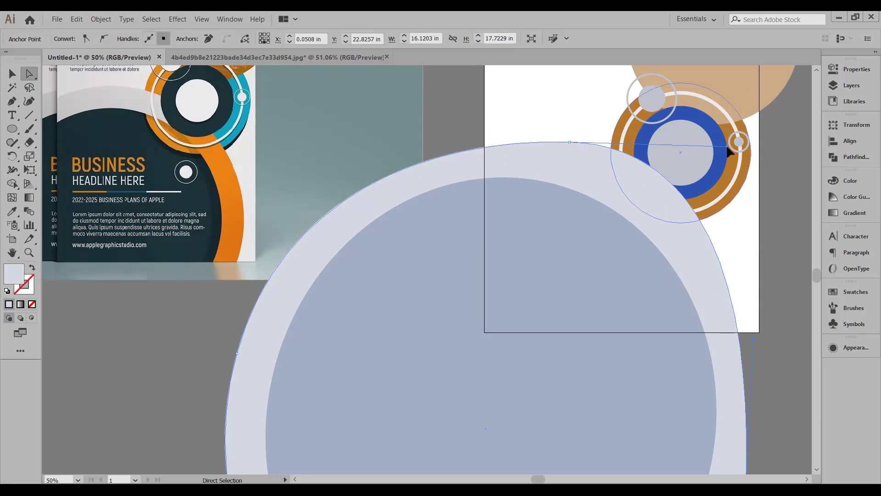
drag(728, 148, 728, 166)
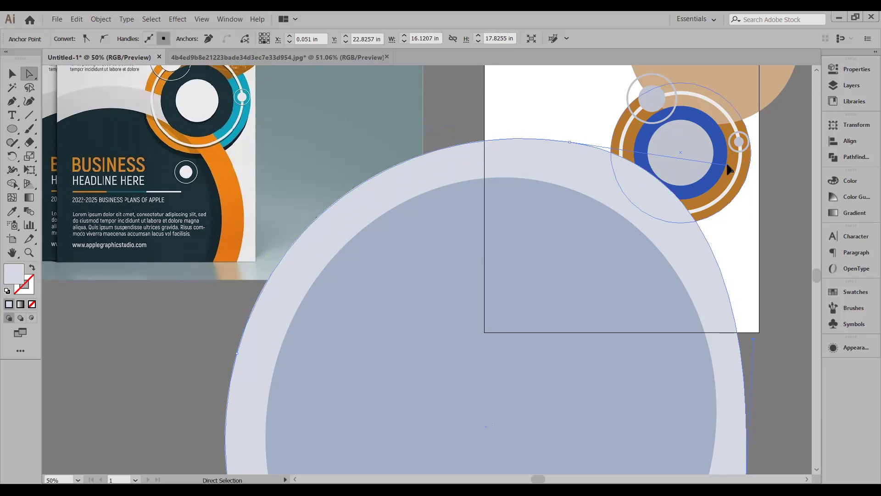
drag(728, 166, 724, 178)
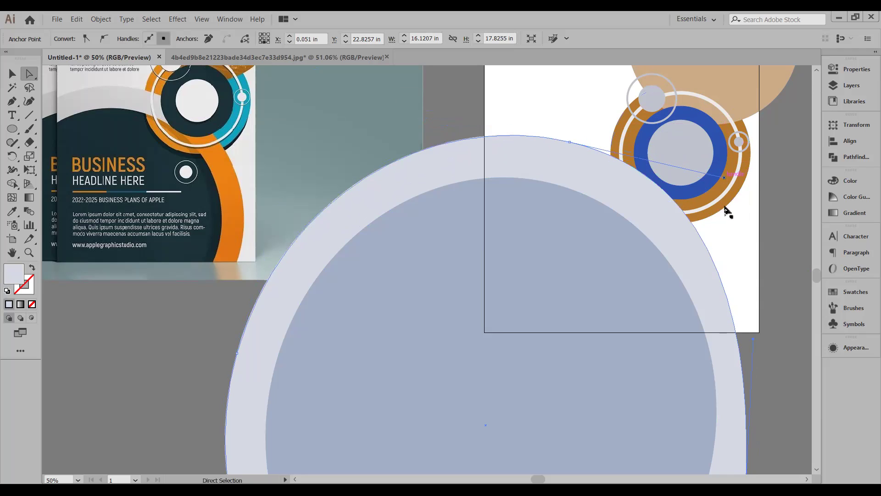
click(786, 269)
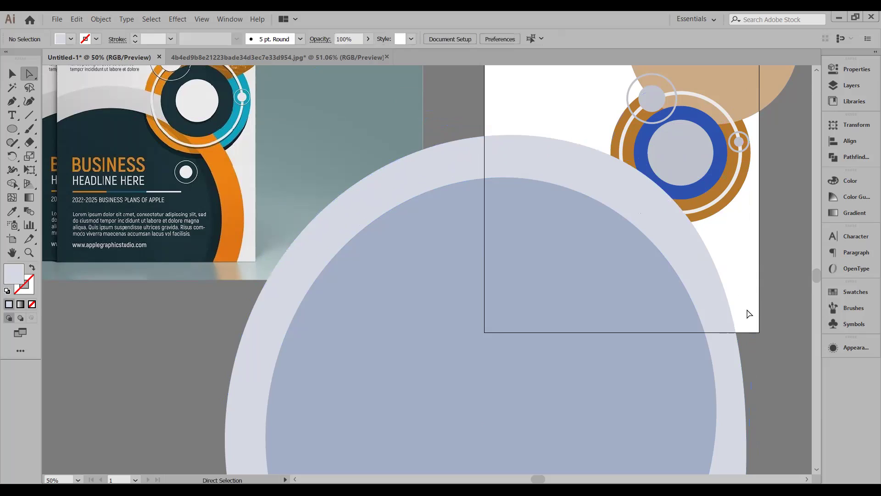
Step: Move the reshaped pale oval about 0.17 in right and 0.37 in up behind the grayish-blue one
drag(685, 251, 689, 237)
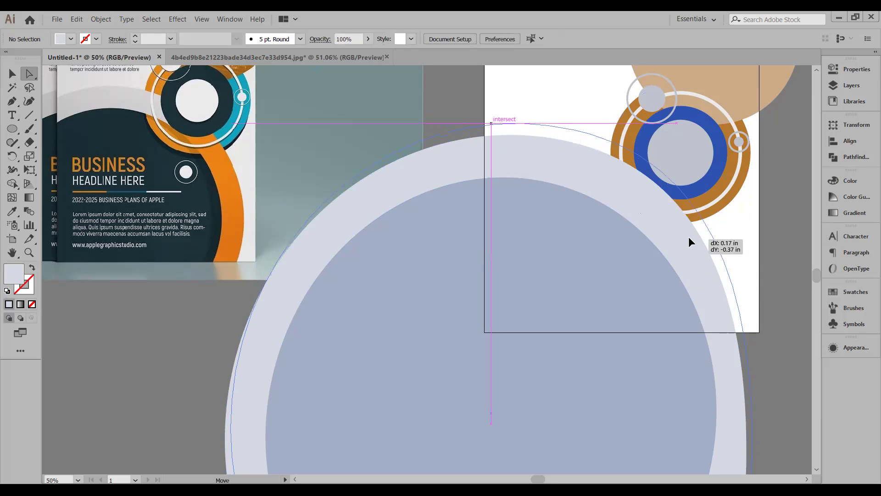
drag(689, 236, 688, 237)
scroll(734, 298, down, 3)
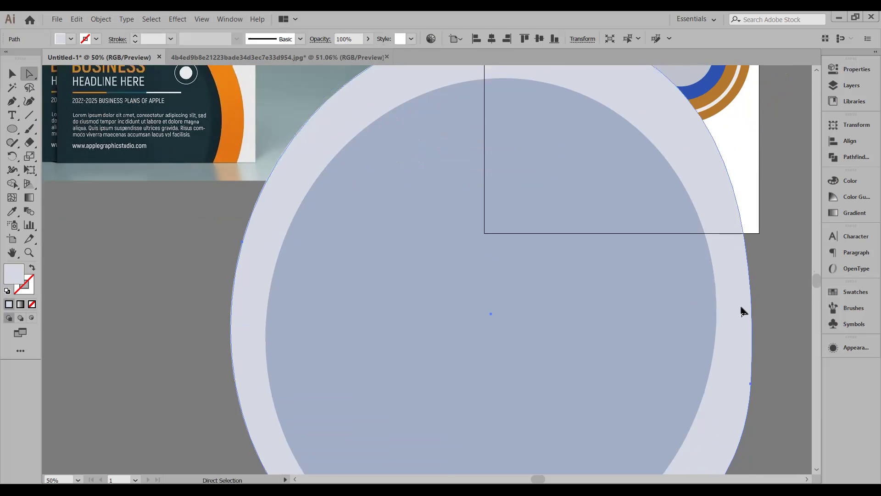
scroll(753, 331, down, 1)
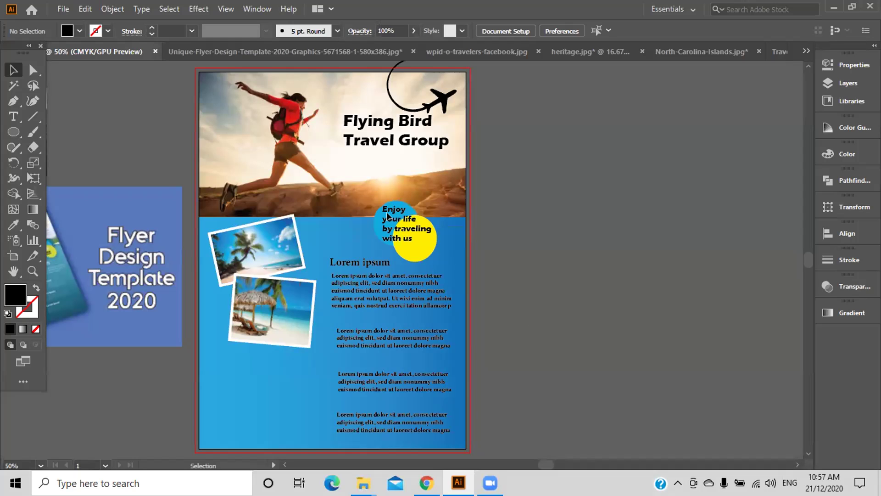
Step: Recolor the "Enjoy your life by traveling with us" text on the travel flyer white
key(t)
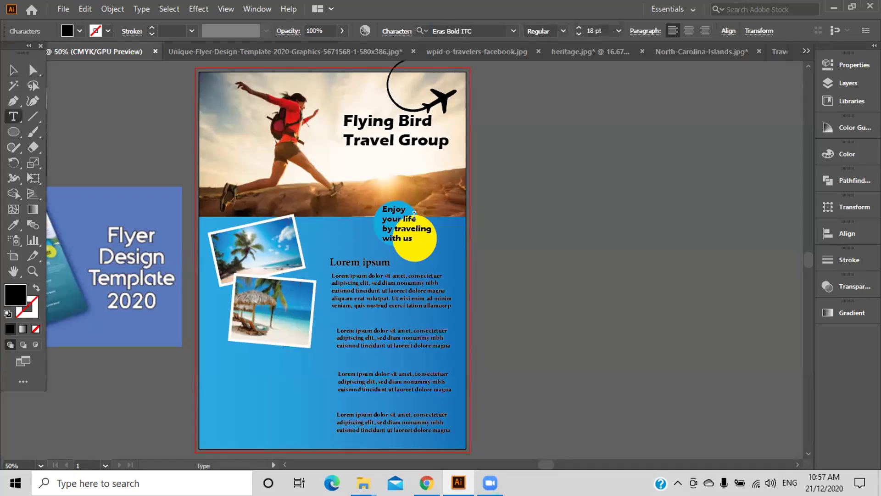
drag(379, 203, 409, 236)
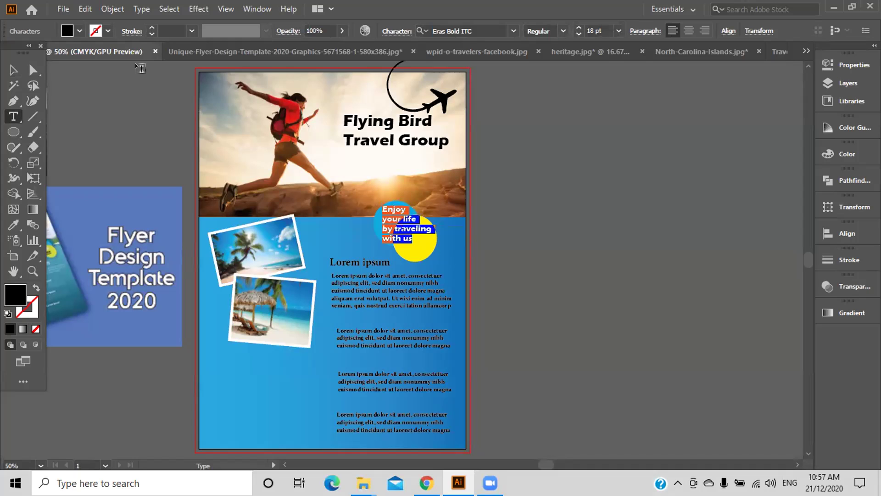
click(79, 31)
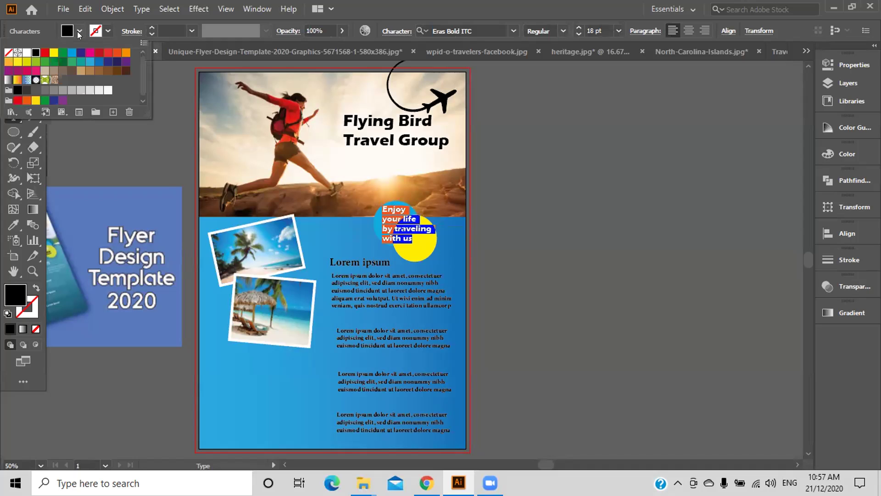
click(27, 53)
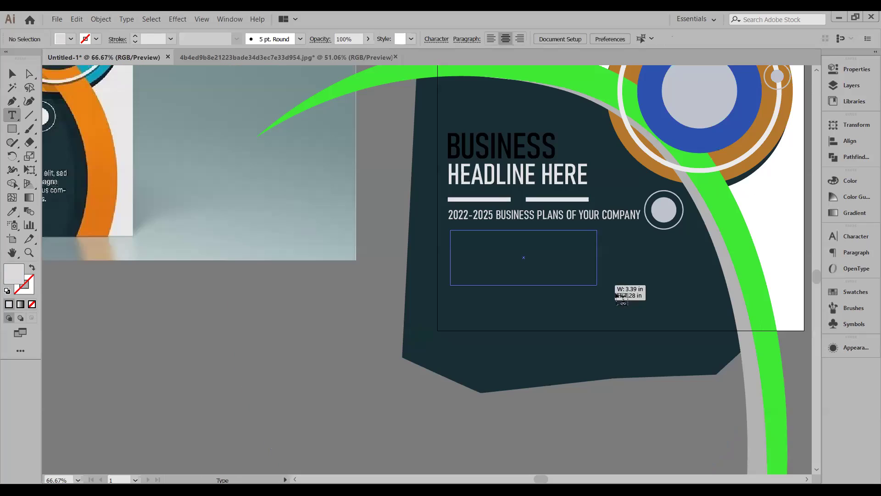
Step: Add a placeholder paragraph in a text frame below the "2022-2025 BUSINESS PLANS OF YOUR COMPANY" line and set its size to 17 pt
drag(597, 285, 651, 306)
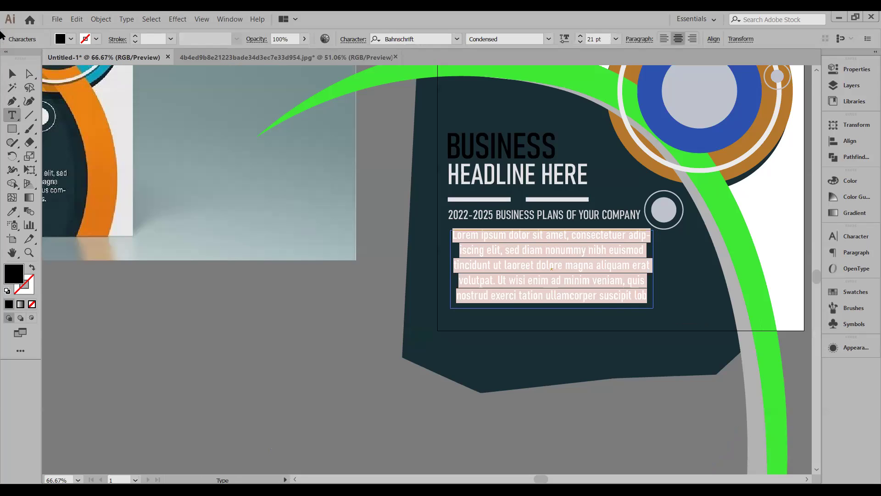
click(12, 75)
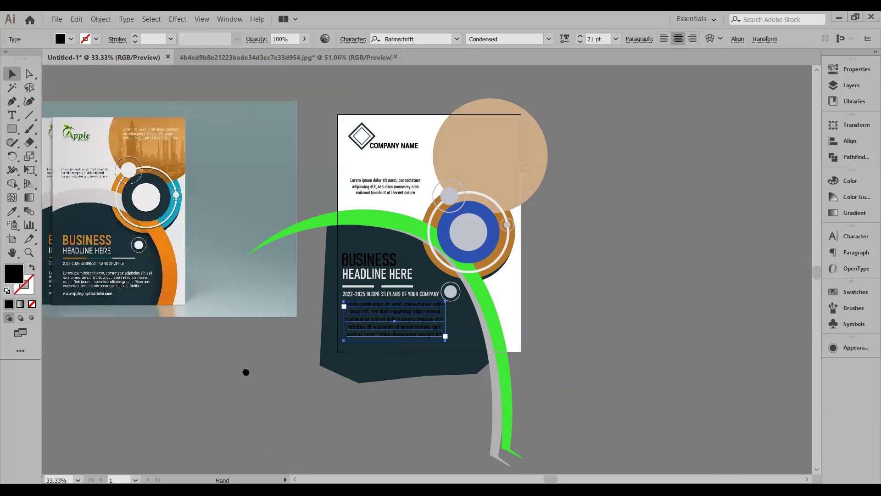
scroll(234, 367, down, 2)
drag(246, 370, 282, 381)
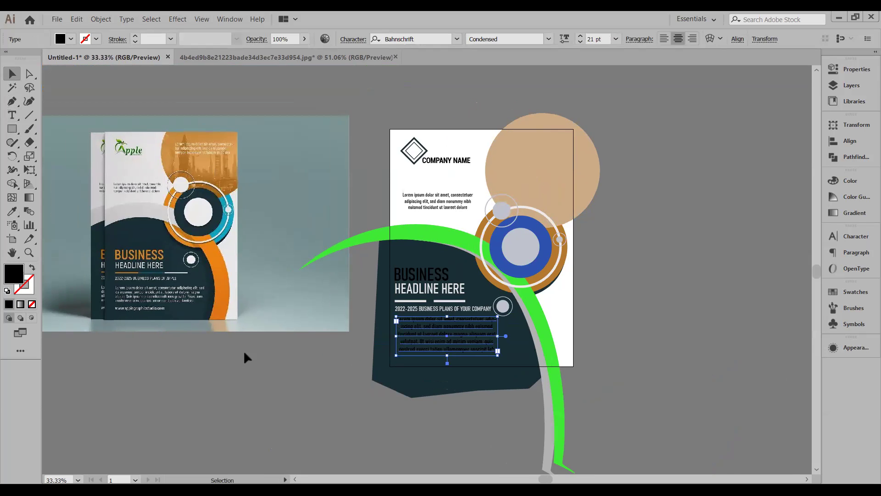
scroll(246, 356, up, 1)
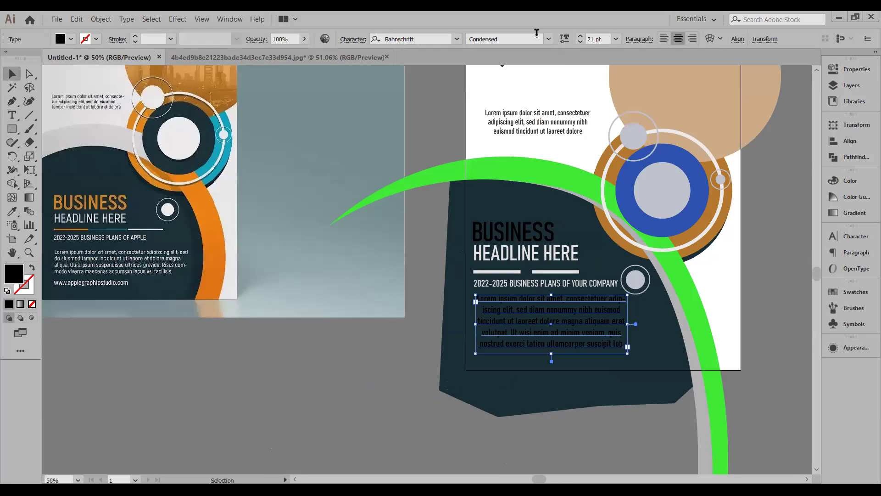
click(581, 42)
click(581, 42)
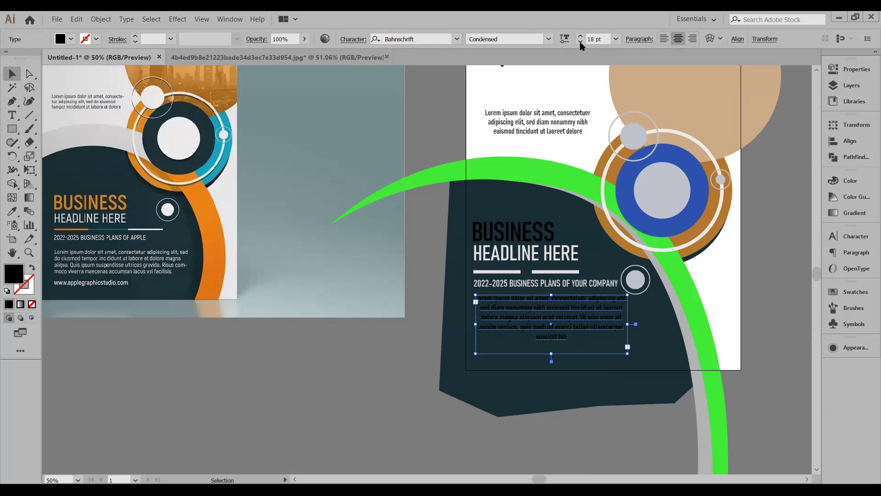
click(580, 42)
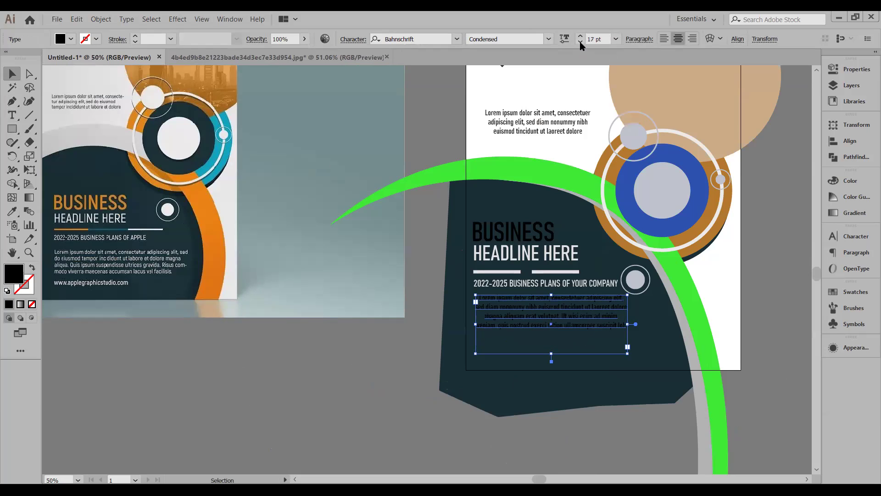
Step: Try left alignment on the placeholder paragraph and return it to center alignment
click(665, 39)
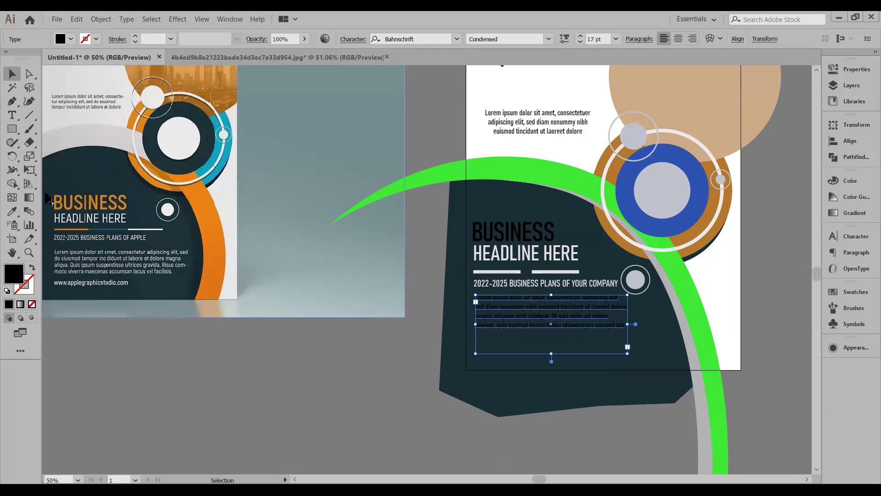
click(236, 362)
click(500, 313)
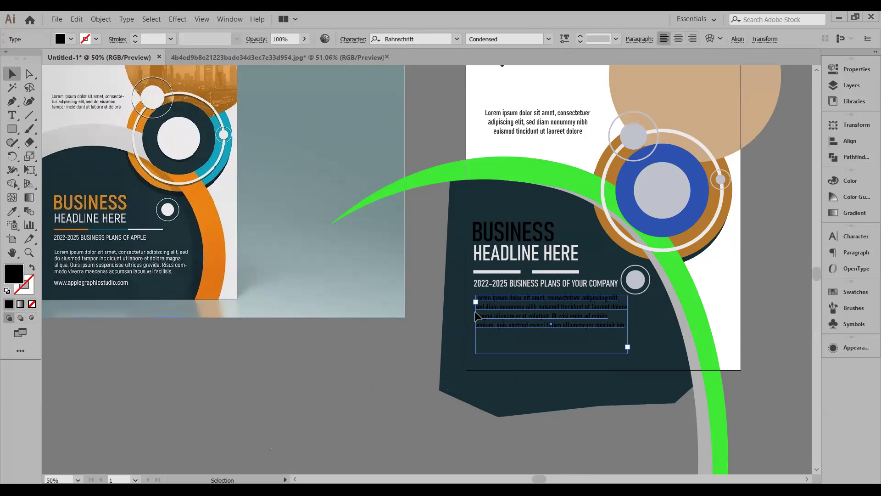
click(677, 41)
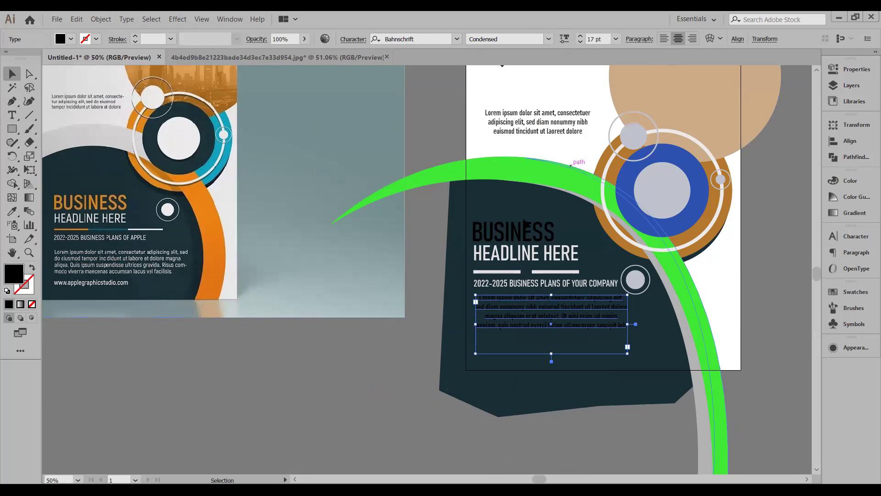
Step: Set the placeholder paragraph below the "2022-2025 BUSINESS PLANS OF YOUR COMPANY" line to 18 pt
click(409, 314)
scroll(625, 369, up, 1)
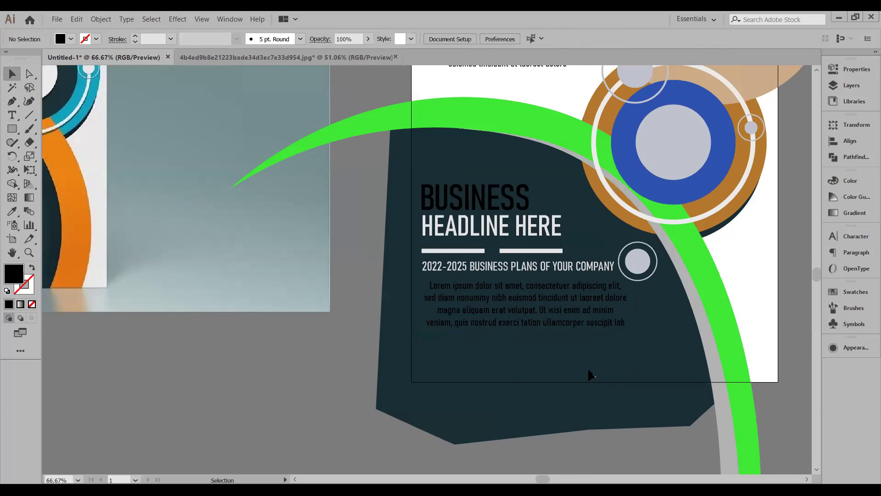
scroll(597, 373, up, 1)
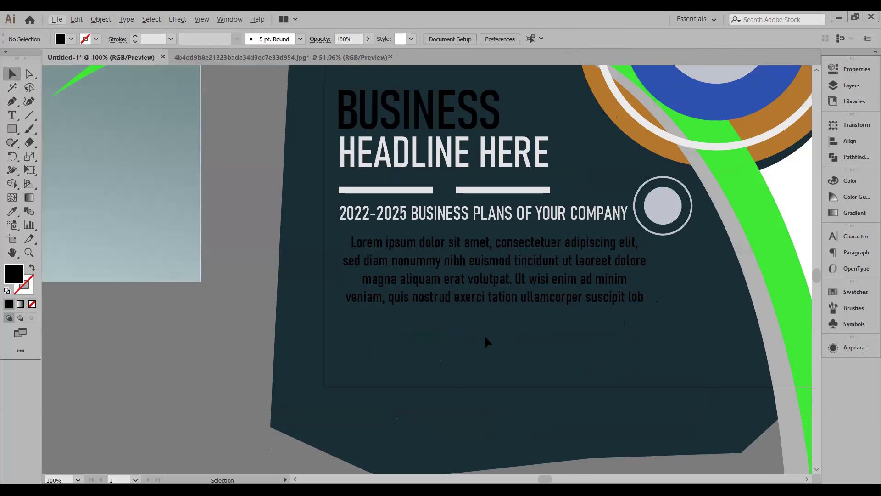
scroll(485, 335, down, 1)
click(517, 319)
click(581, 37)
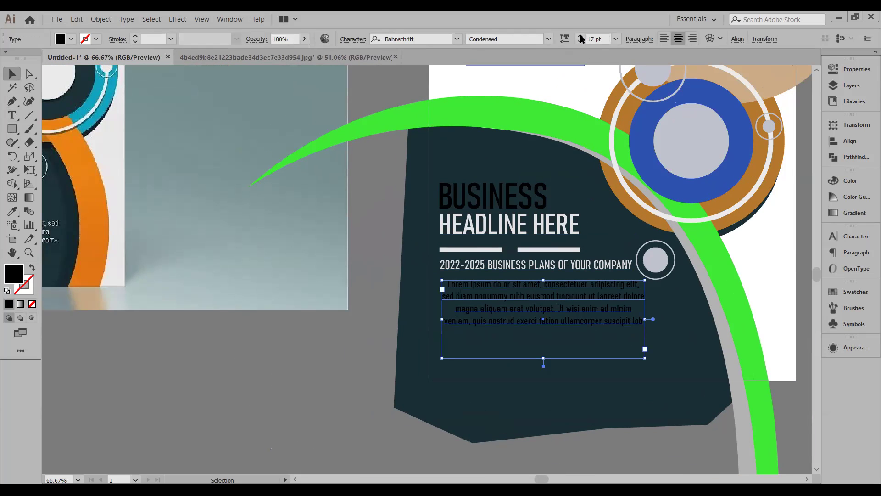
click(369, 340)
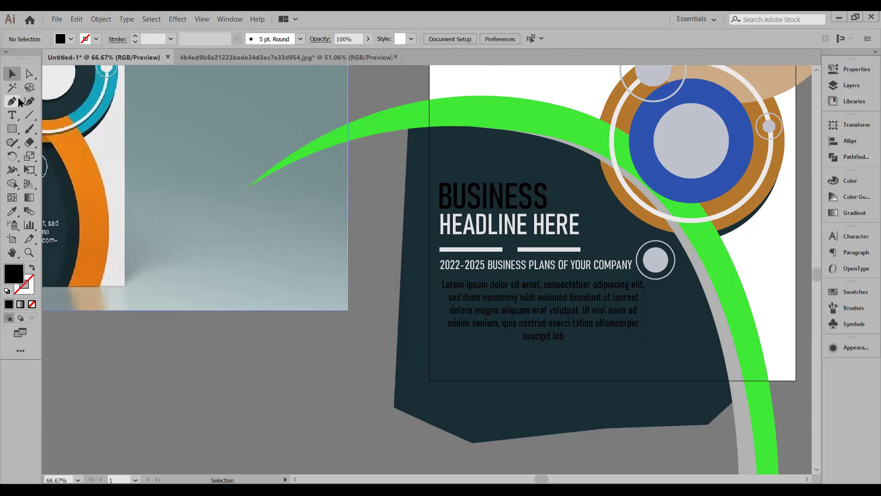
Step: Delete "suscipit lob" from the end of the lower placeholder paragraph
click(12, 115)
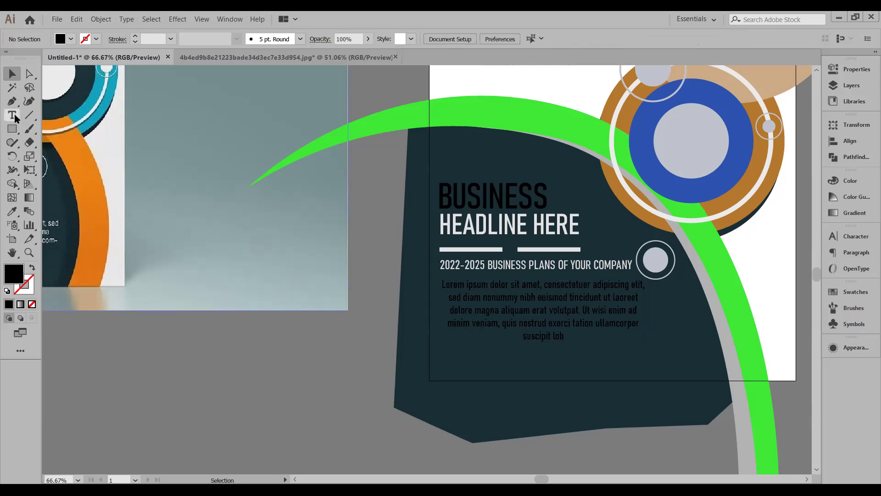
click(564, 336)
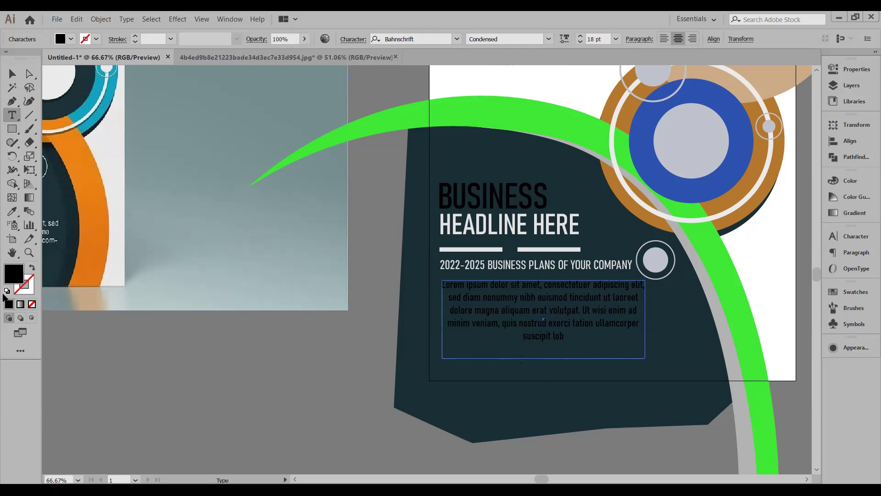
key(BackSpace)
key(BackSpace)
key(BackSpace)
key(BackSpace)
key(BackSpace)
key(BackSpace)
key(BackSpace)
key(BackSpace)
key(BackSpace)
key(BackSpace)
key(Escape)
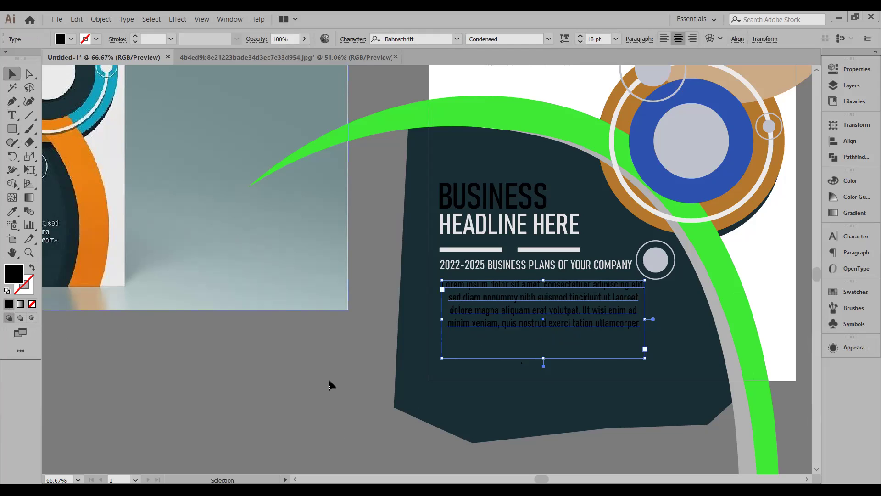
key(ctrl+shift+a)
click(550, 319)
click(368, 347)
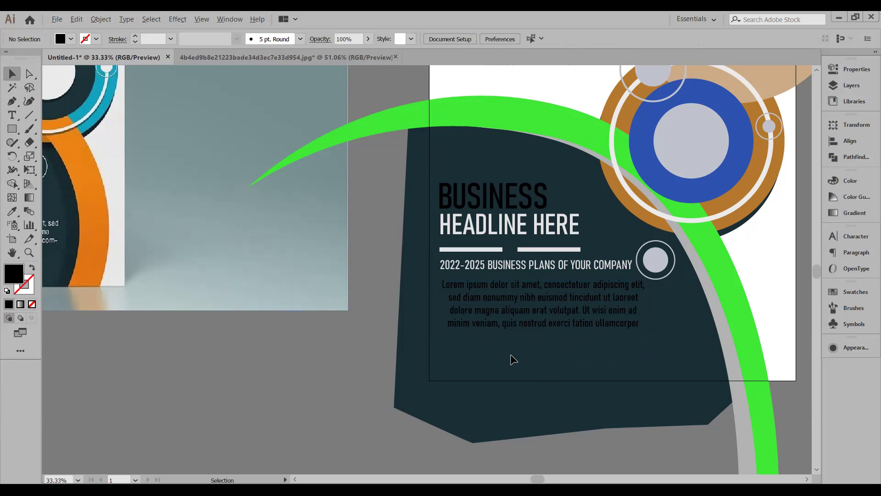
Step: Line up the lower paragraph frame's left edge with the headline text and make the frame slightly narrower
key(ctrl+minus)
key(ctrl+minus)
drag(334, 378, 393, 373)
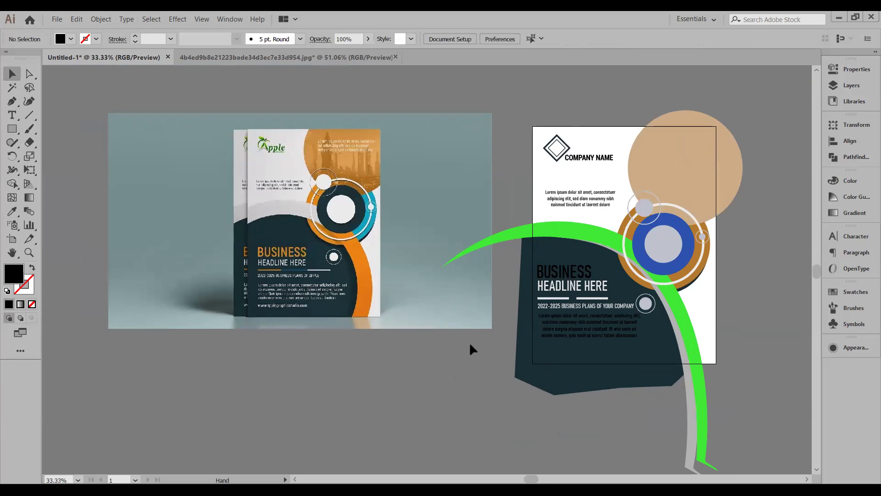
key(ctrl+plus)
key(ctrl+plus)
drag(710, 392, 702, 392)
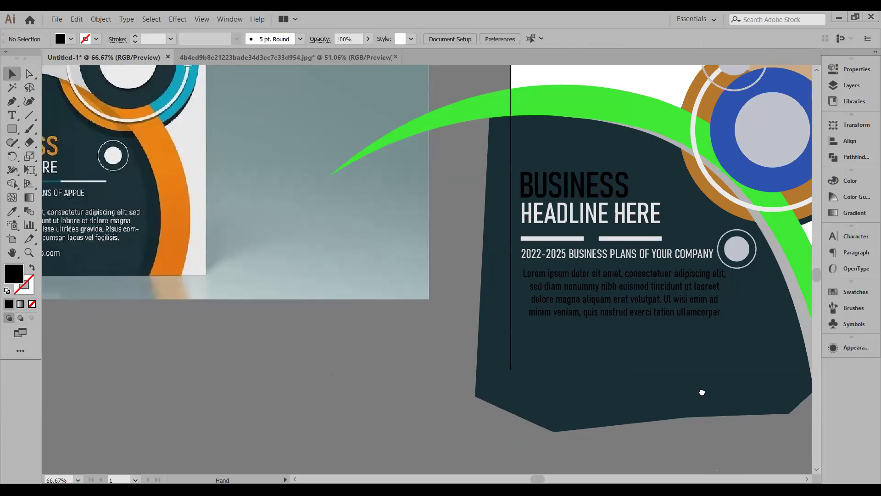
drag(605, 313, 617, 313)
drag(618, 316, 667, 316)
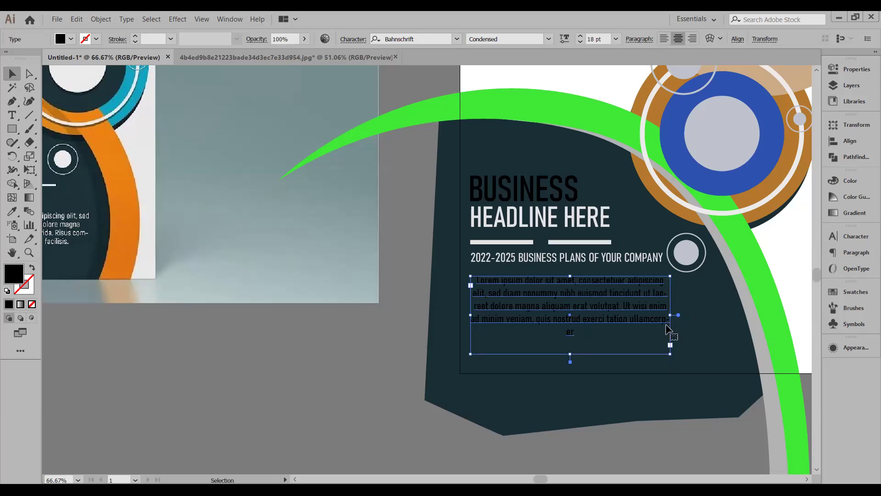
click(629, 428)
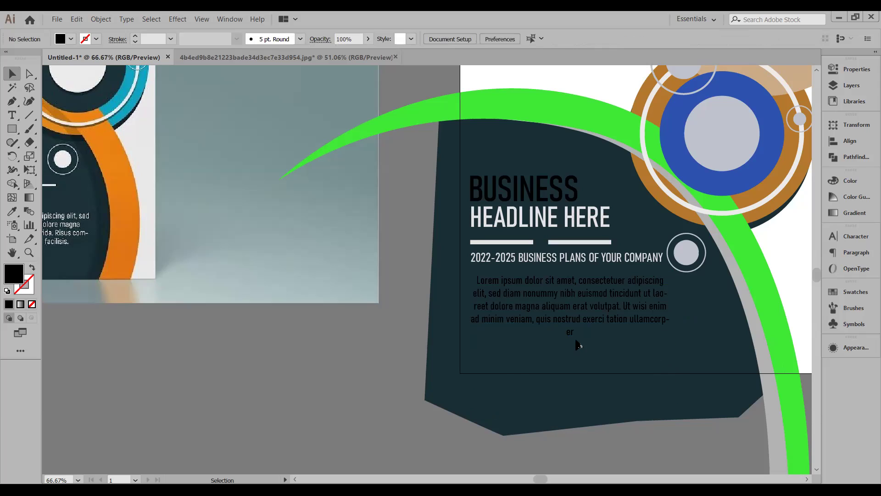
Step: Narrow the lower paragraph frame on its right side to about the end of the business plans line
click(655, 325)
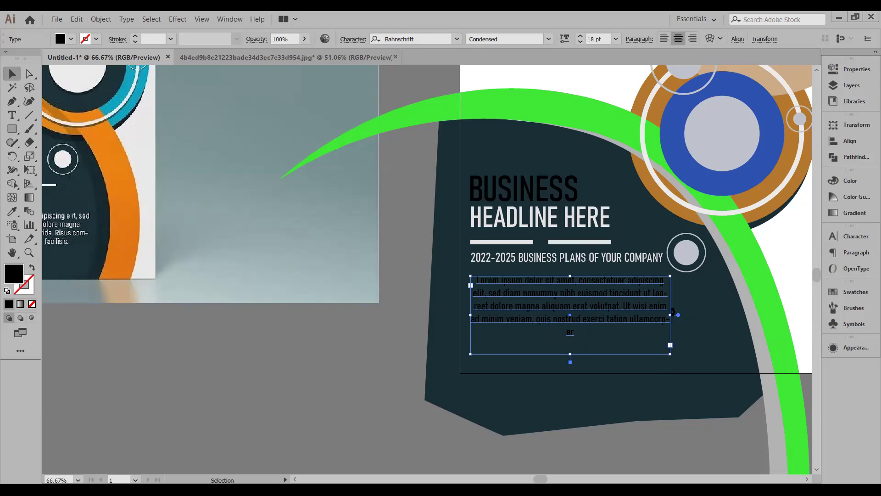
drag(670, 315, 667, 308)
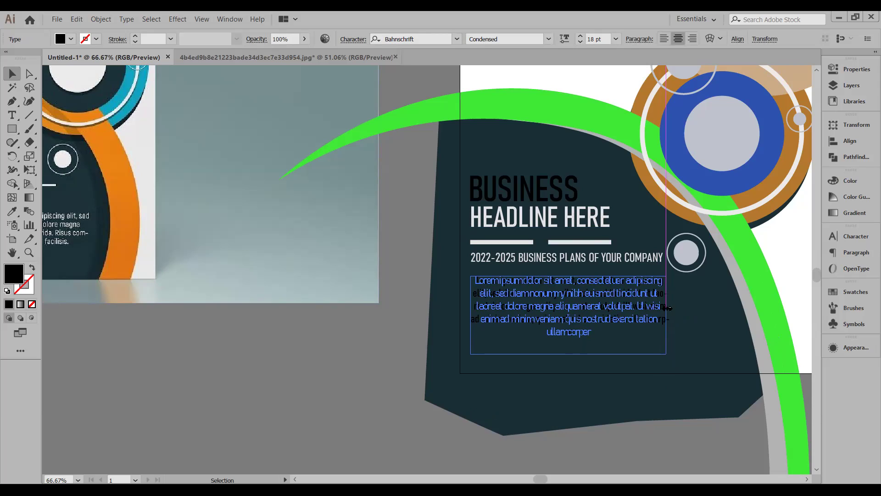
drag(666, 308, 667, 312)
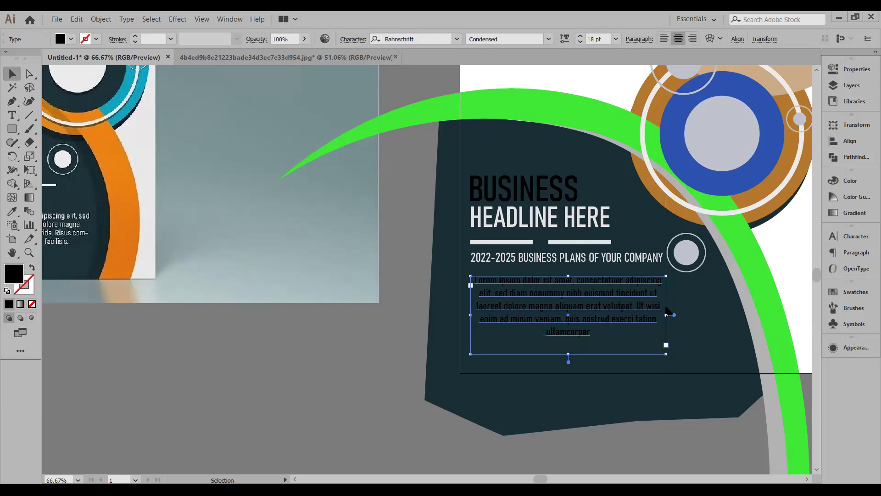
click(726, 374)
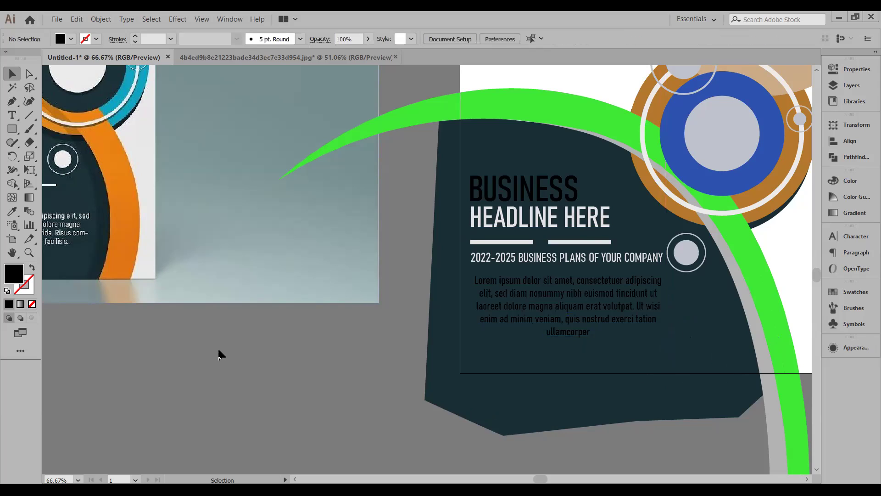
Step: Delete the last word "ullamcorper" from the lower placeholder paragraph
click(16, 115)
drag(591, 332, 546, 332)
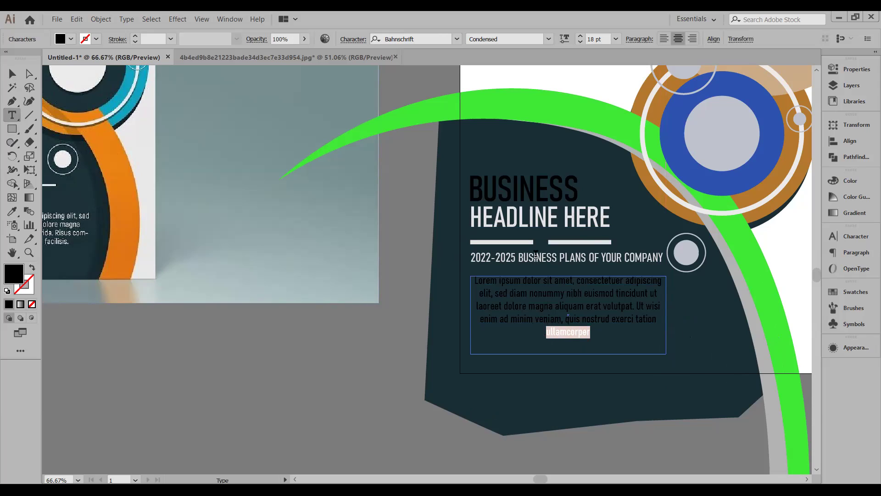
key(BackSpace)
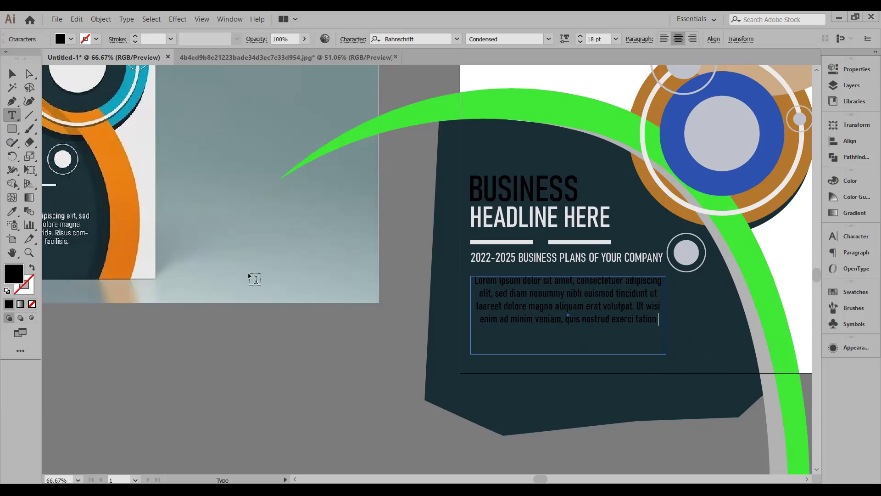
key(Escape)
click(285, 370)
key(space)
drag(191, 360, 295, 328)
drag(6, 228, 3, 221)
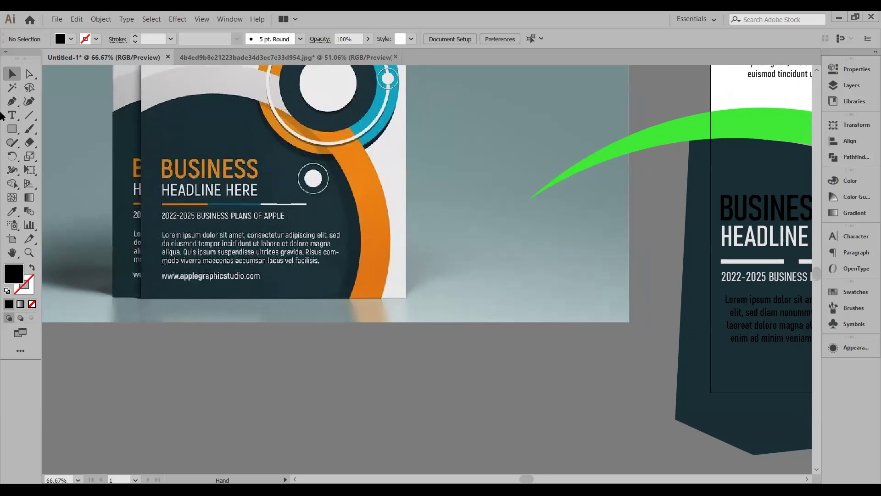
drag(2, 116, 1, 114)
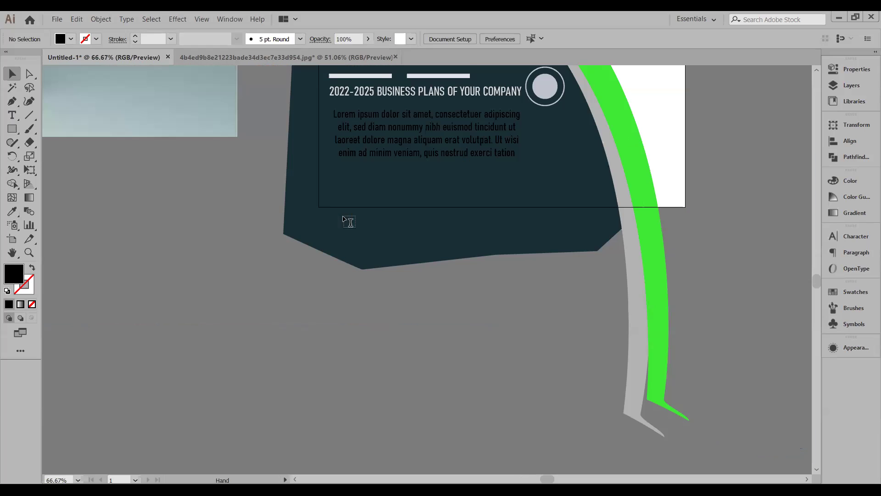
drag(344, 215, 346, 228)
key(t)
click(344, 217)
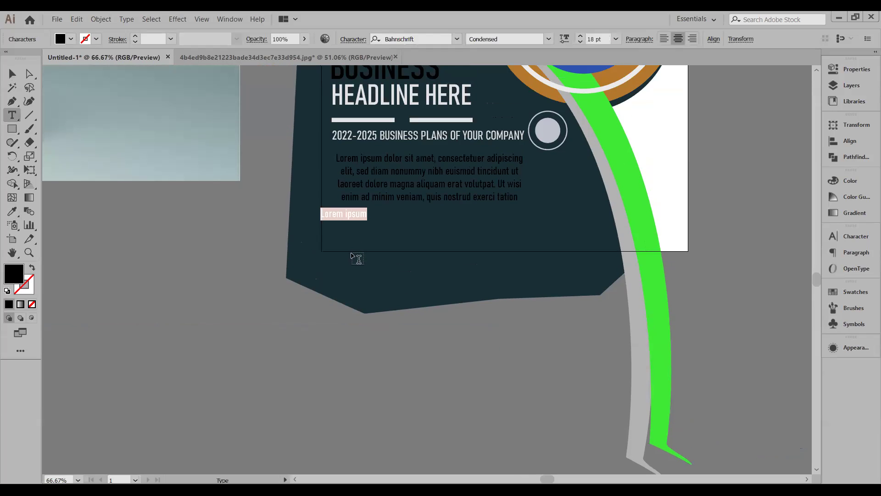
text(www.yourcompany.com)
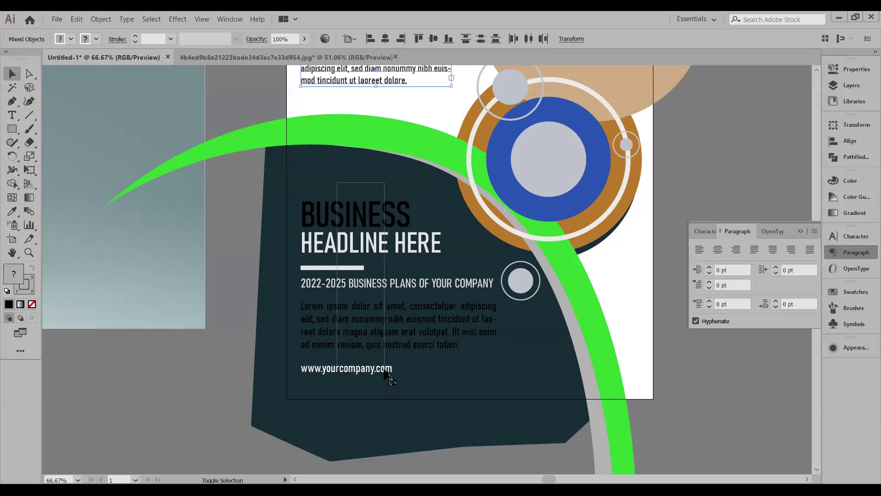
Step: Left-align the flyer's paragraphs, headline texts, divider bars and web address with the logo and company name as key object
click(321, 180)
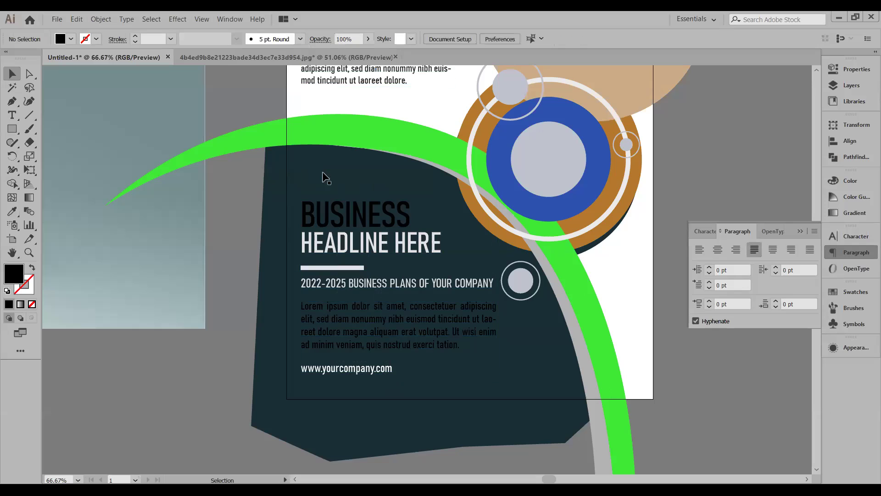
scroll(323, 179, up, 5)
drag(302, 85, 354, 226)
scroll(354, 226, down, 4)
drag(295, 215, 500, 427)
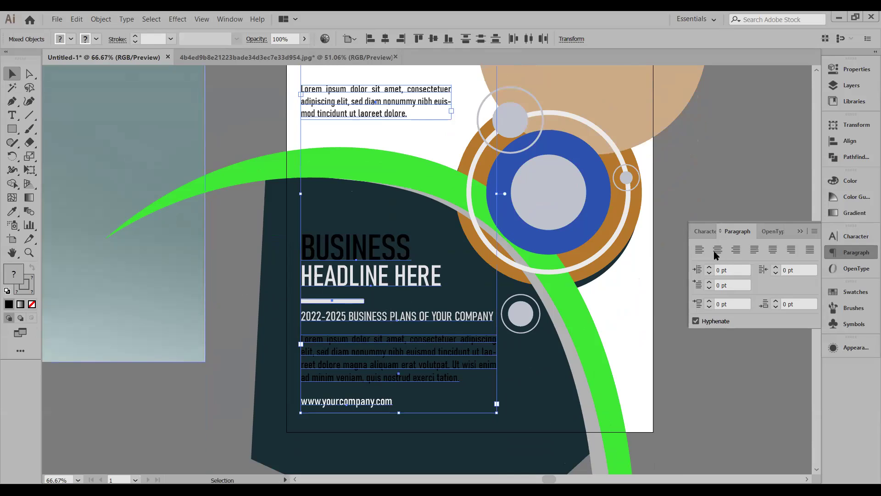
click(845, 141)
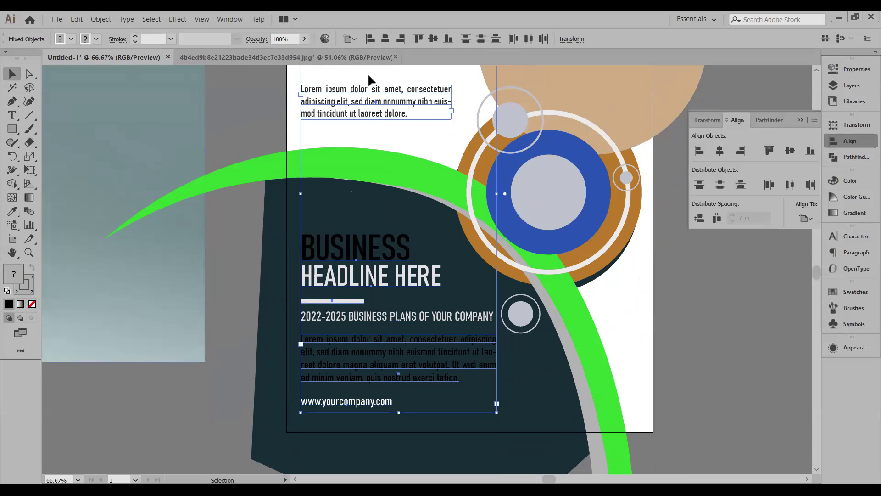
scroll(350, 246, up, 4)
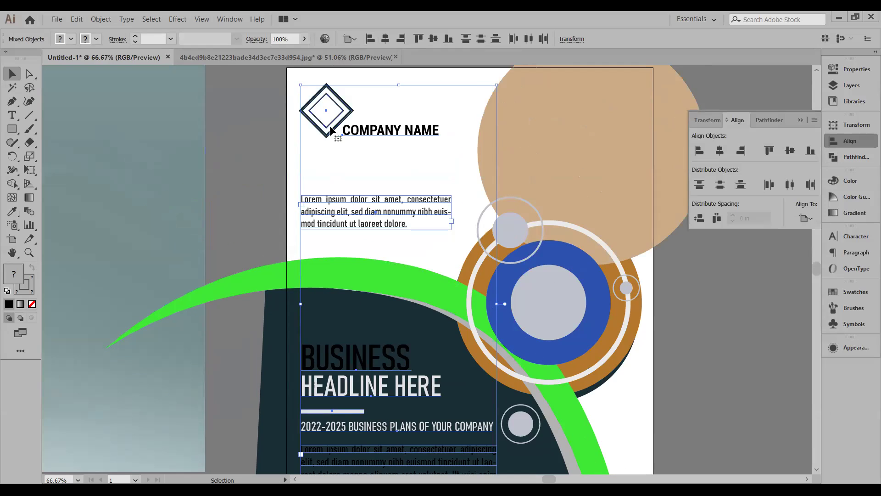
click(345, 132)
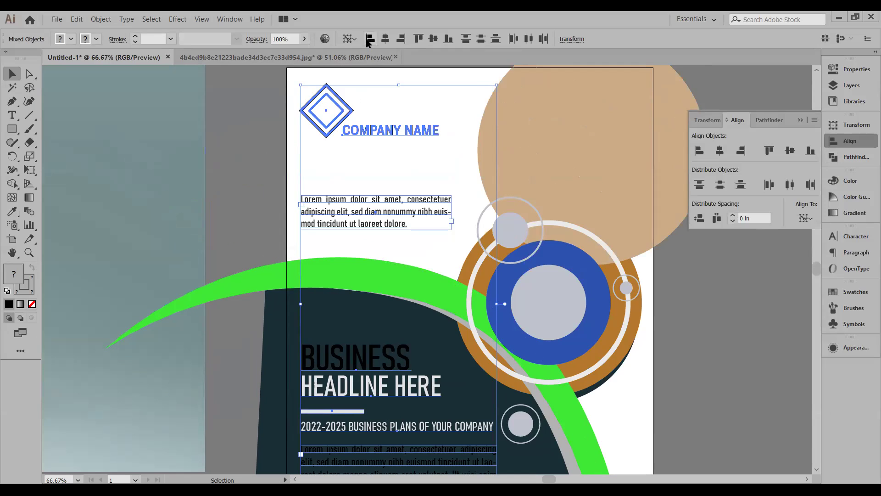
click(263, 120)
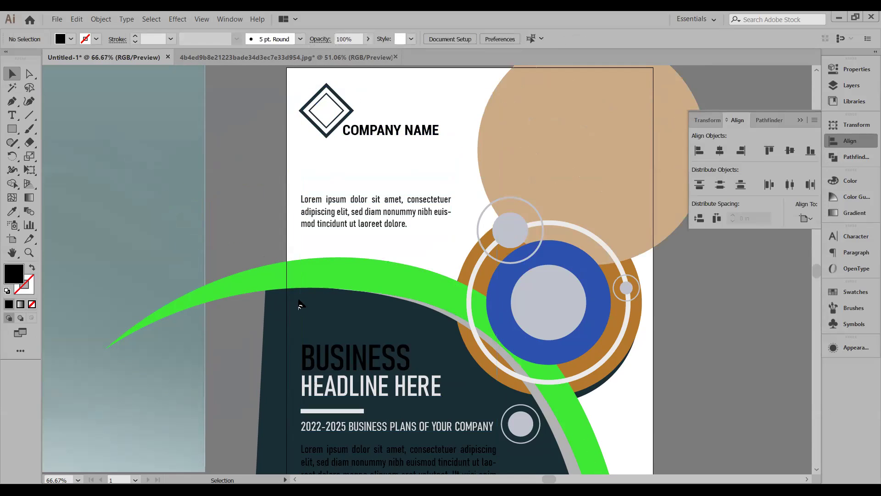
Step: Move the upper of the two stacked white divider bars right until its right end lines up with "HEADLINE HERE"
scroll(359, 289, down, 4)
click(363, 287)
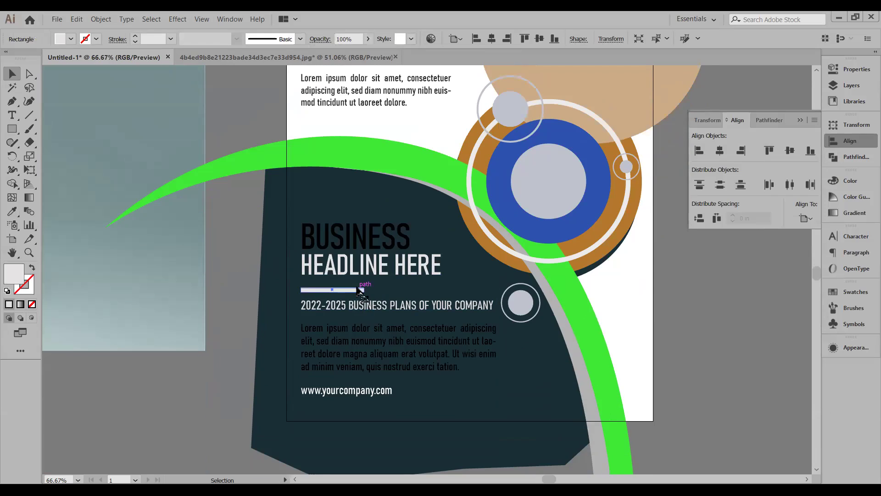
key(shift+Right)
key(shift+Right)
key(shift+Right)
key(shift+Right)
key(shift+Right)
key(shift+Right)
key(shift+Right)
key(shift+Right)
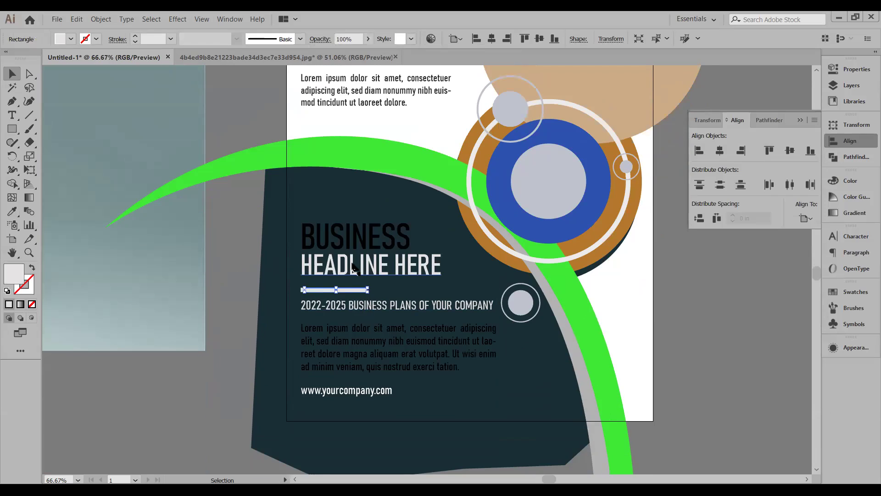
key(shift+Right)
key(shift+Right)
key(shift+Right)
key(shift+Right)
key(shift+Right)
key(shift+Right)
key(shift+Right)
key(shift+Right)
key(shift+Right)
key(shift+Right)
key(shift+Right)
key(shift+Right)
key(shift+Right)
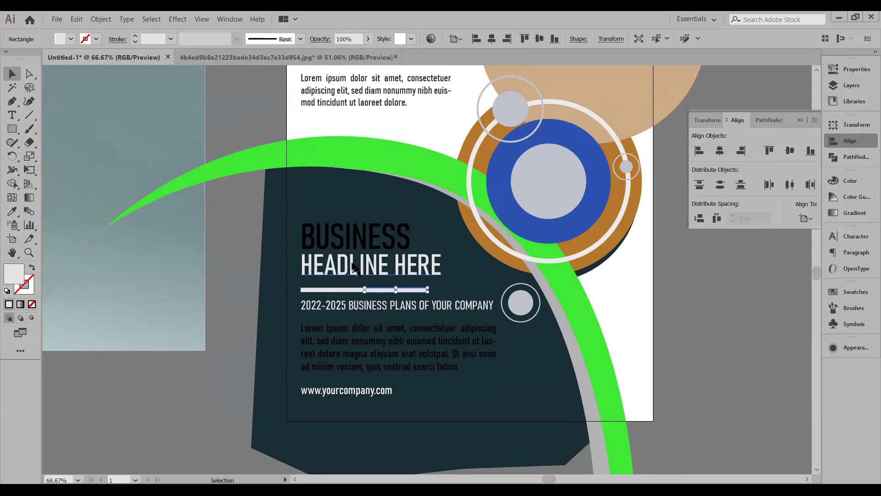
key(shift+Right)
key(shift+Right)
key(shift+Right)
click(255, 300)
Step: Examine the business flyer's overall layout and compare it with the reference template
scroll(431, 394, down, 2)
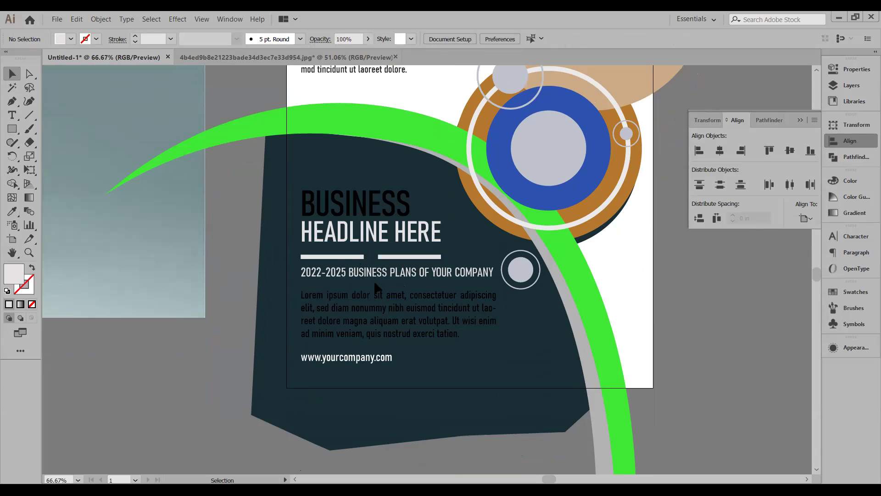
scroll(380, 279, up, 3)
scroll(389, 338, down, 3)
scroll(388, 338, right, 5)
scroll(388, 338, up, 2)
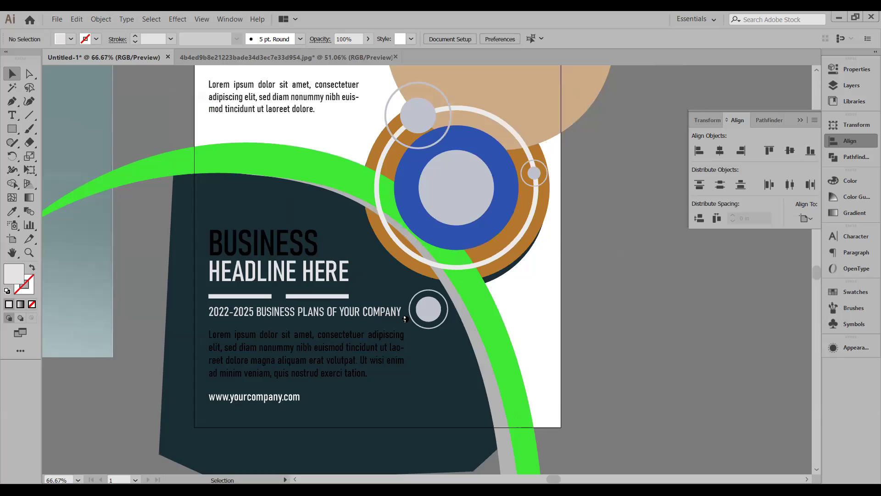
scroll(416, 296, up, 3)
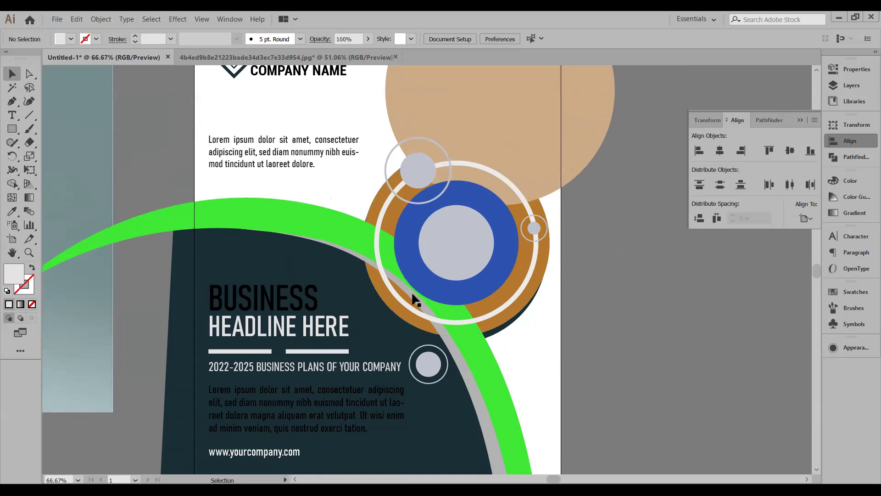
scroll(459, 255, down, 2)
scroll(512, 306, up, 1)
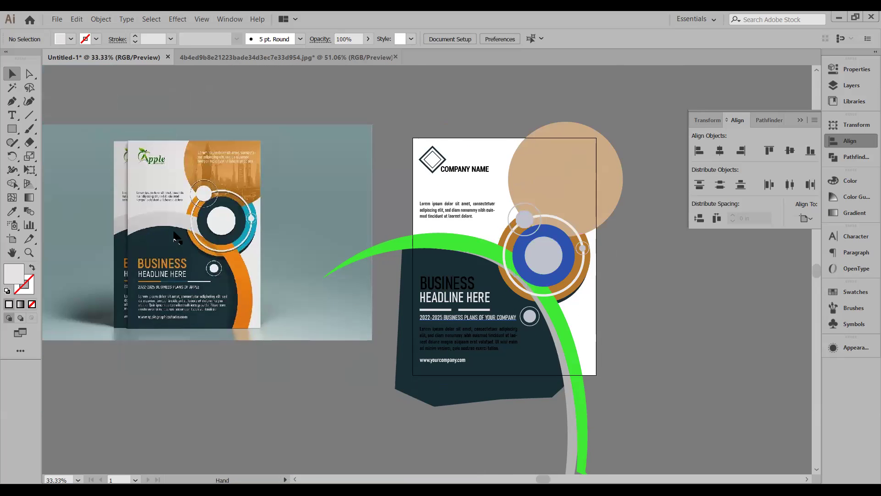
scroll(276, 214, right, 1)
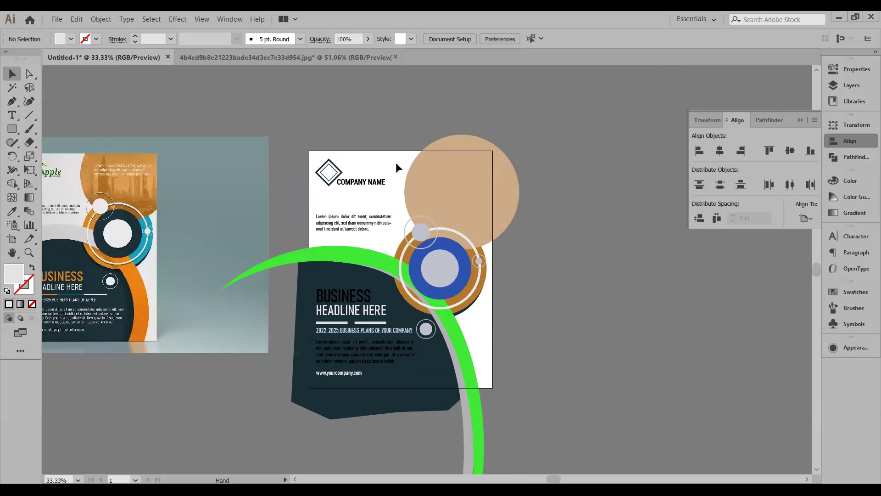
scroll(561, 384, up, 1)
scroll(561, 384, left, 1)
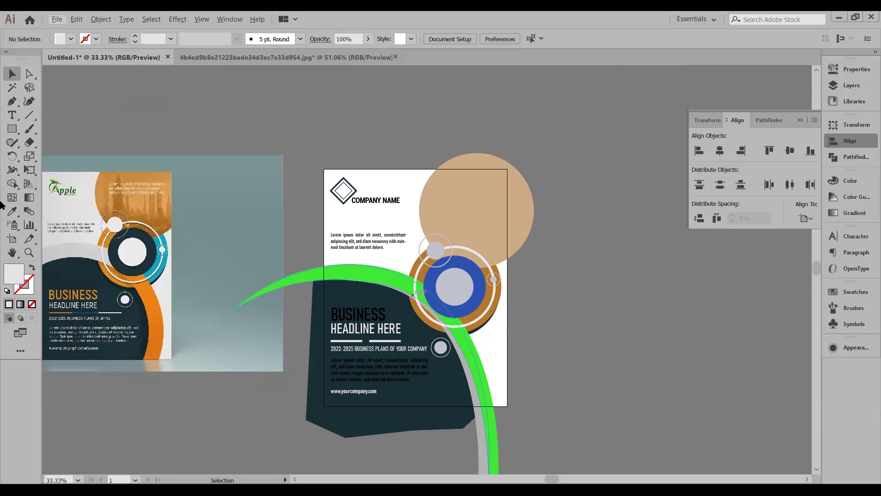
key(ctrl+equal)
key(ctrl+equal)
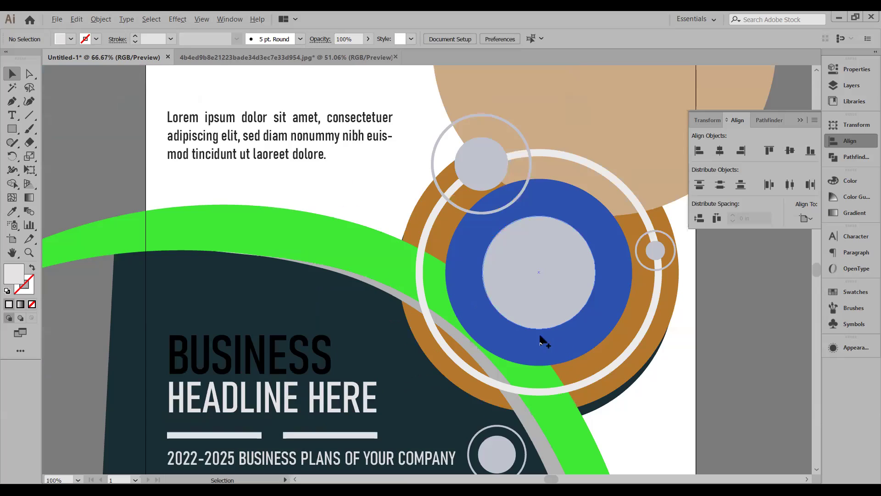
key(ctrl+minus)
key(ctrl+minus)
key(ctrl+minus)
key(ctrl+minus)
Step: Use Shape Builder on all the flyer artwork to form the brown ring's inner and outer segments between the tan circle and green band
key(ctrl+a)
key(shift+m)
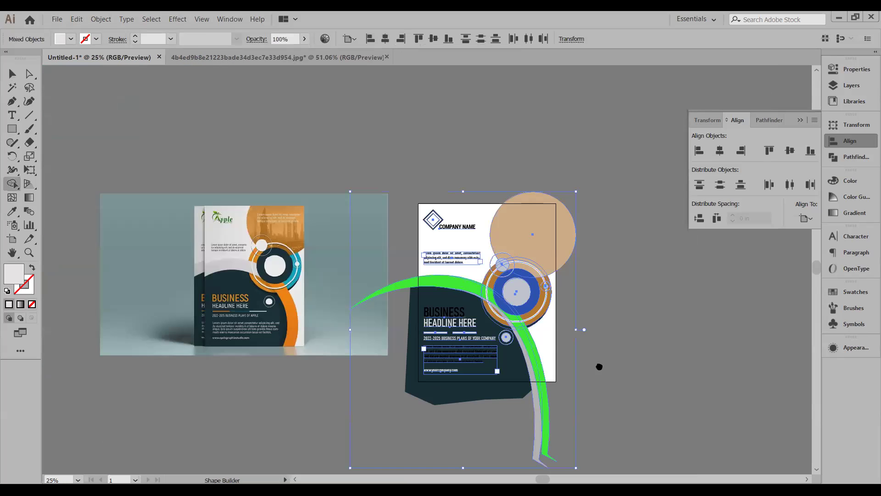
scroll(573, 313, up, 2)
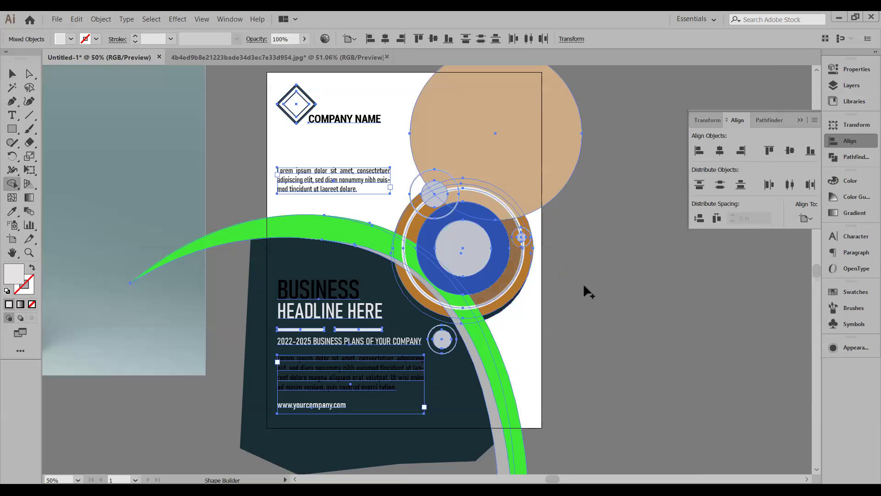
drag(523, 236, 584, 289)
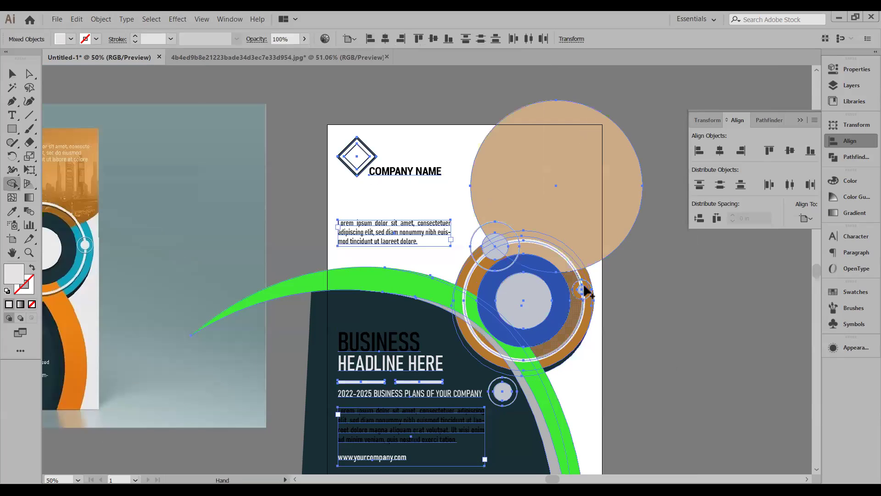
scroll(586, 290, left, 2)
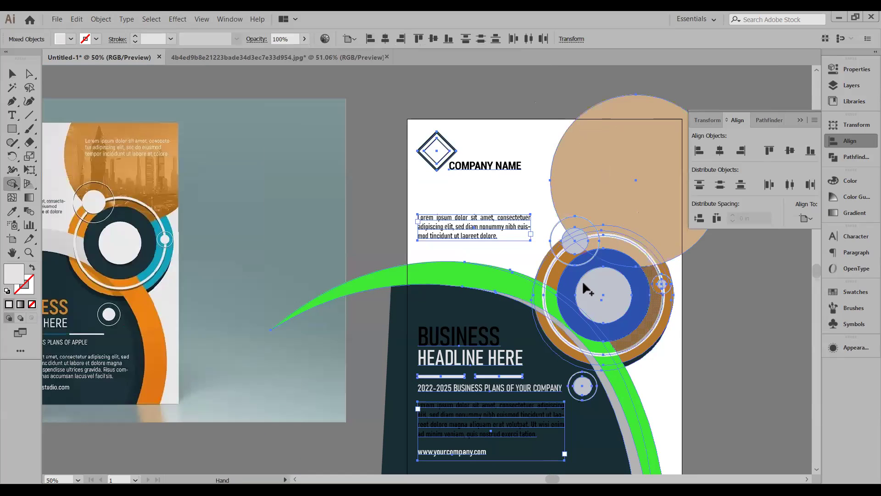
scroll(582, 280, down, 1)
scroll(582, 280, right, 2)
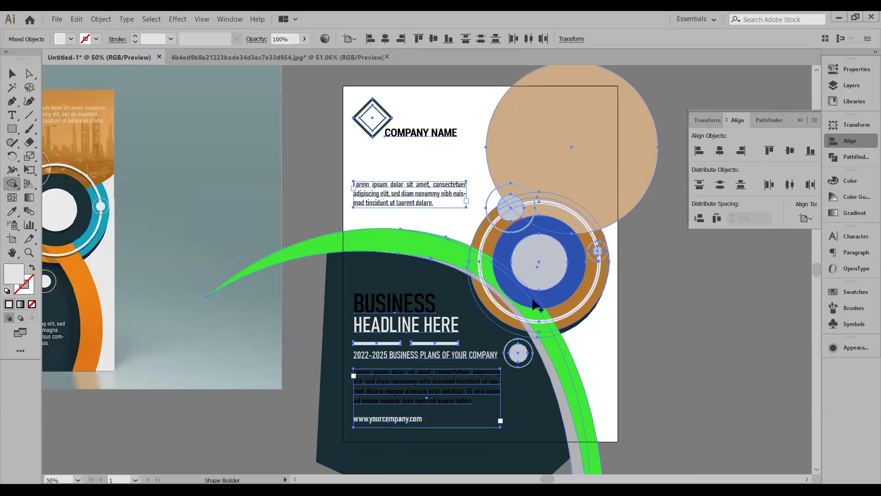
scroll(535, 305, up, 5)
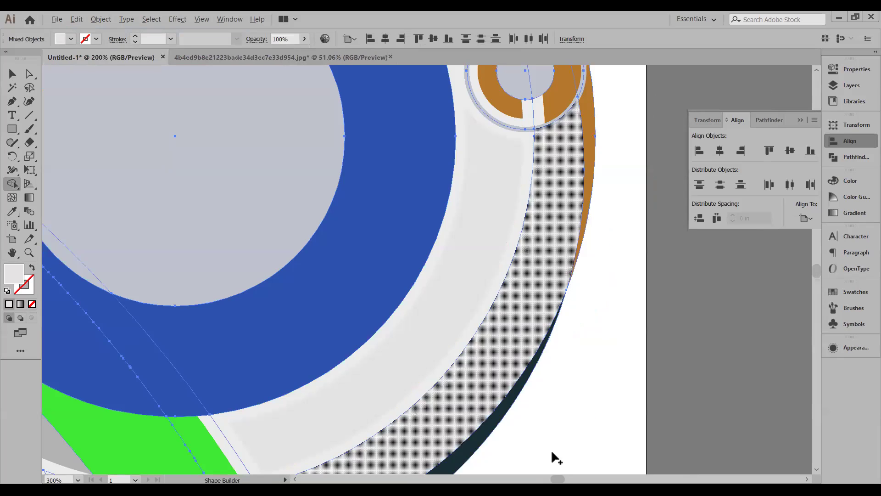
scroll(594, 299, down, 1)
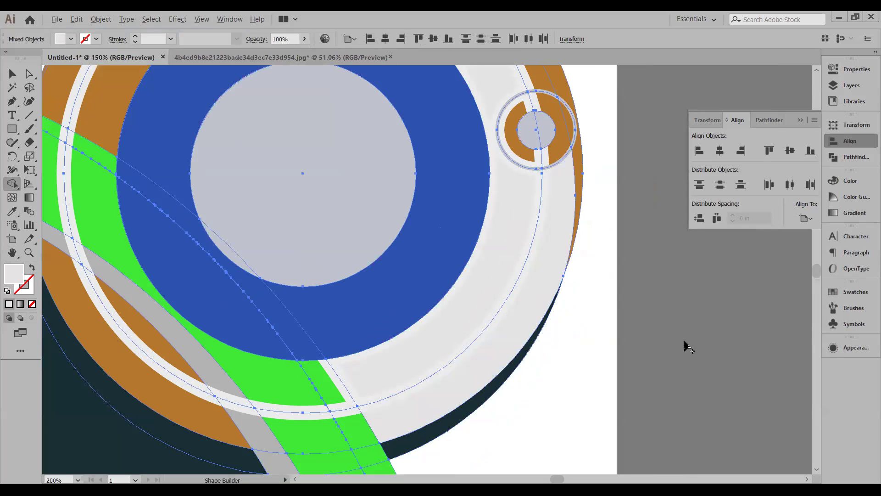
key(ctrl+1)
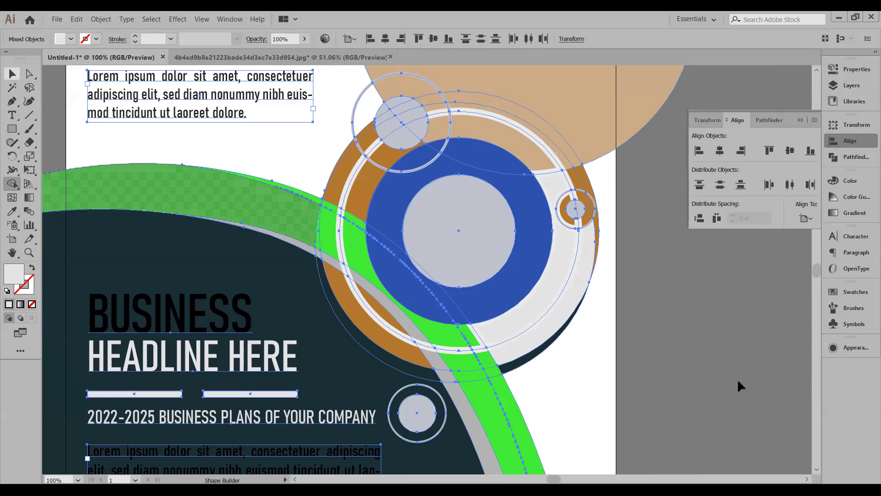
Step: Fill the new outer ring segment with the teal sampled from the reference template's ring
key(v)
key(ctrl+shift+a)
click(573, 274)
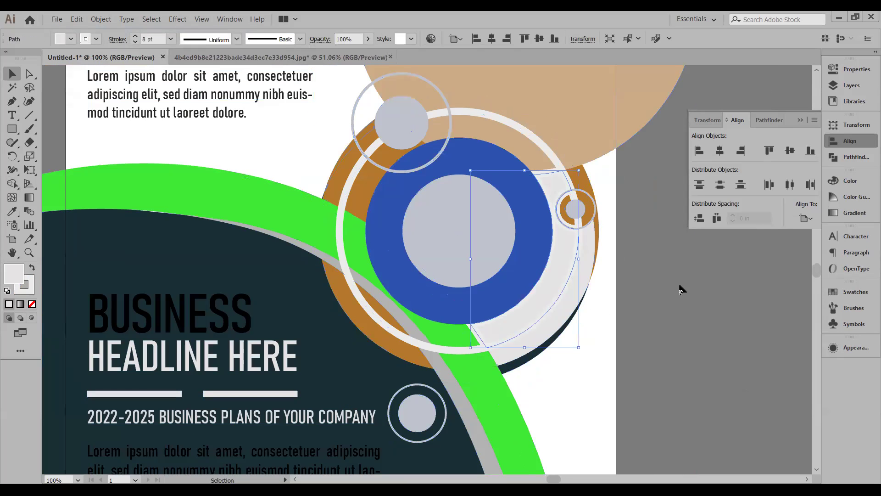
key(ctrl+shift+a)
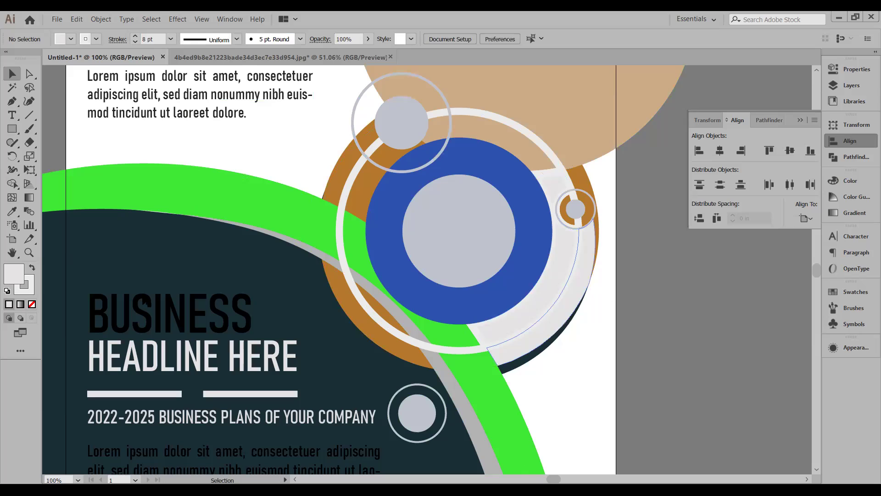
key(ctrl+z)
key(ctrl+minus)
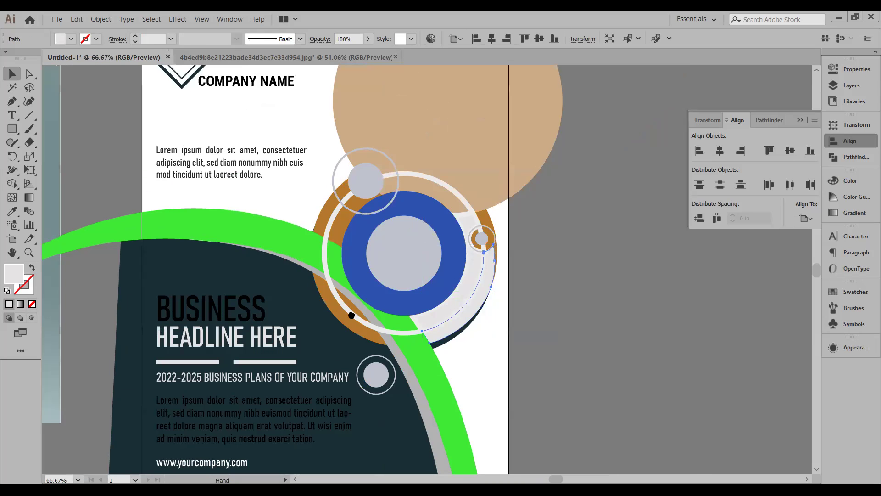
scroll(133, 236, left, 5)
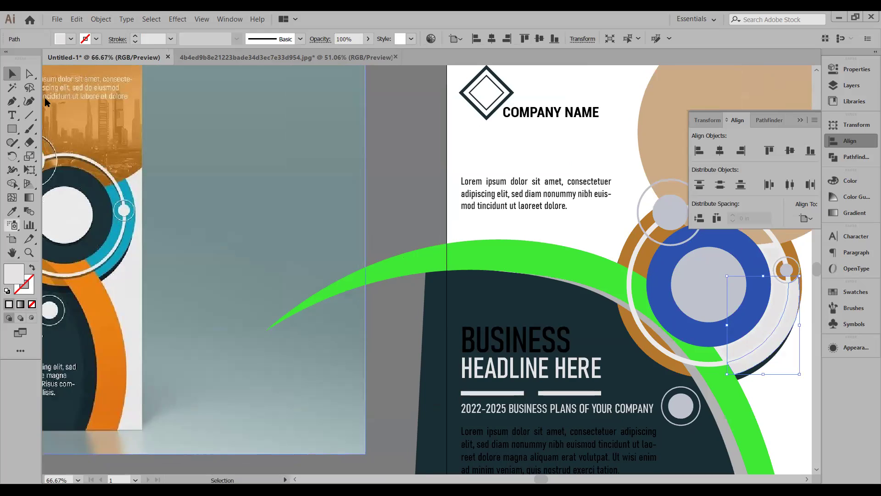
key(i)
click(780, 318)
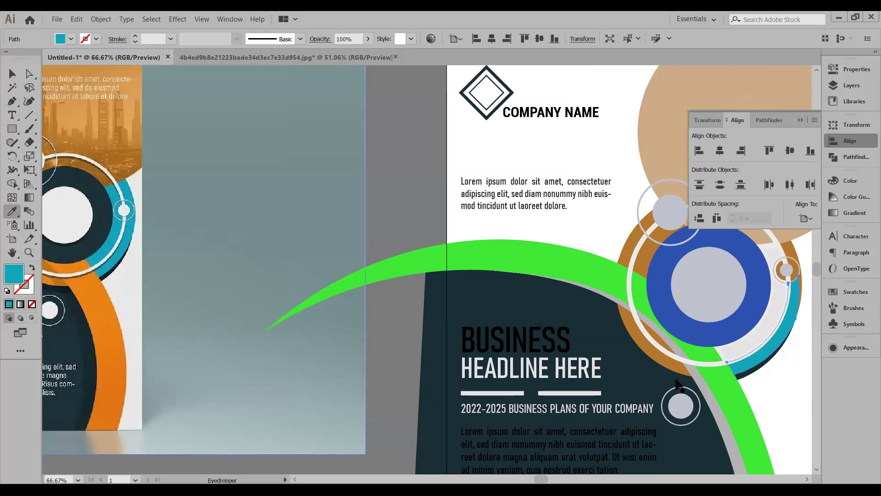
Step: Fill the inner ring segment beside the blue circle with the same teal sampled from the reference template
key(v)
click(779, 321)
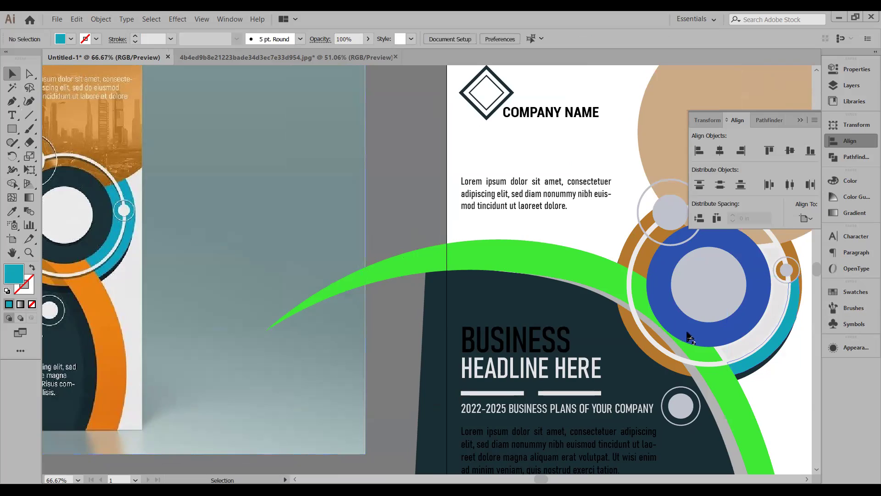
key(i)
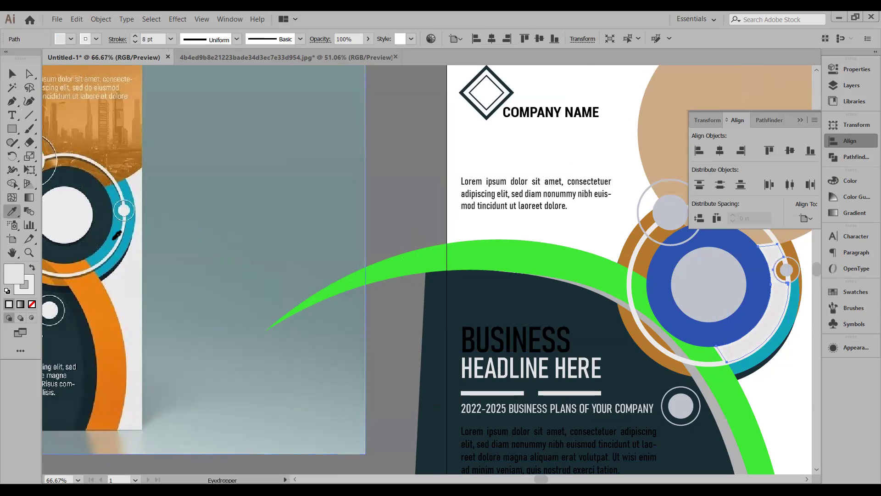
click(113, 239)
click(13, 74)
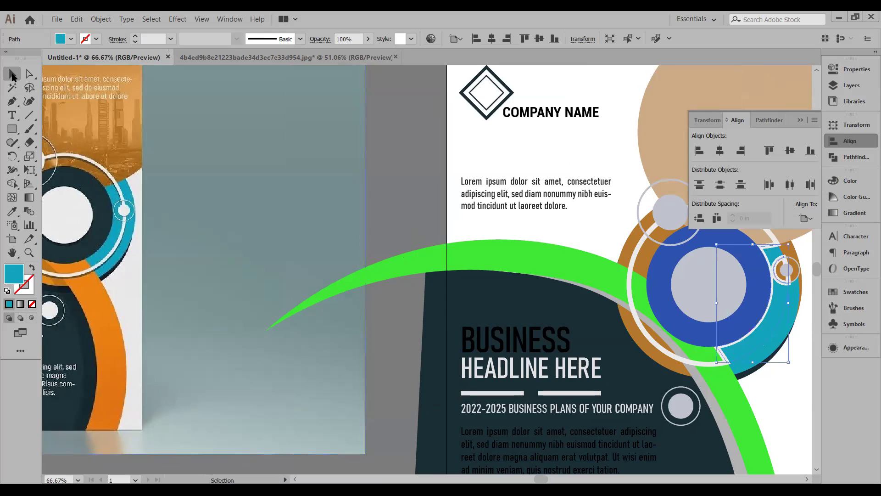
Step: Select the inner teal ring segment next to the blue circle, where it meets the green band
scroll(822, 358, up, 2)
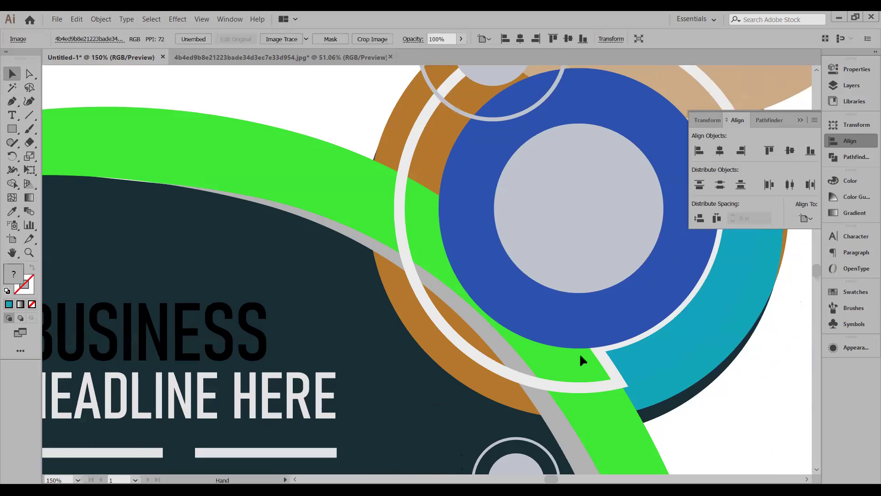
click(528, 342)
scroll(528, 342, right, 3)
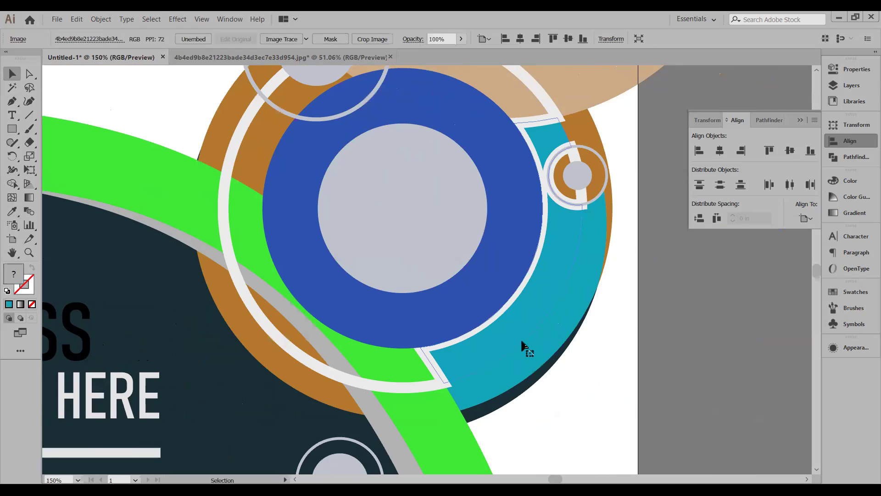
click(432, 368)
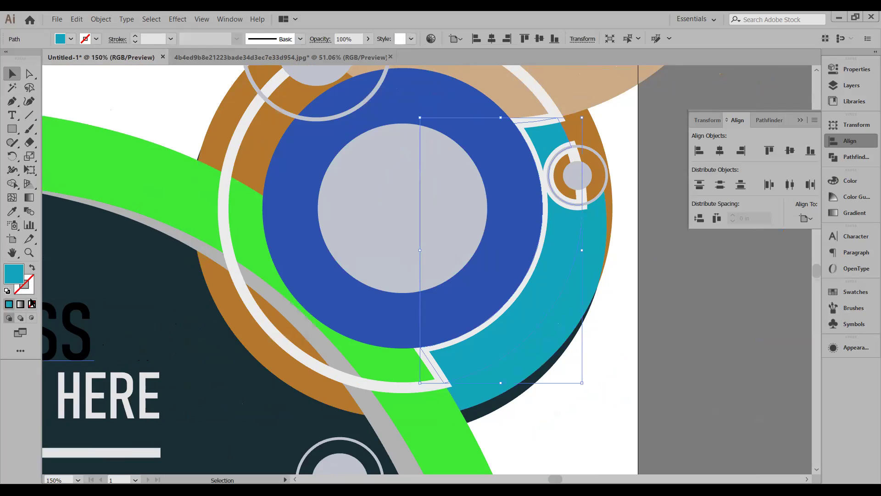
Step: Try to restyle the teal ring segment by sampling the white ring outline and swapping its fill and stroke
click(9, 304)
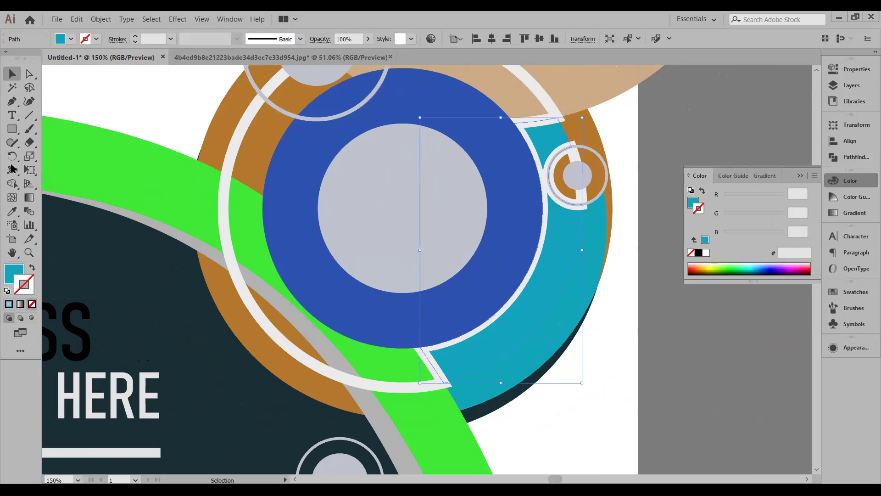
click(12, 211)
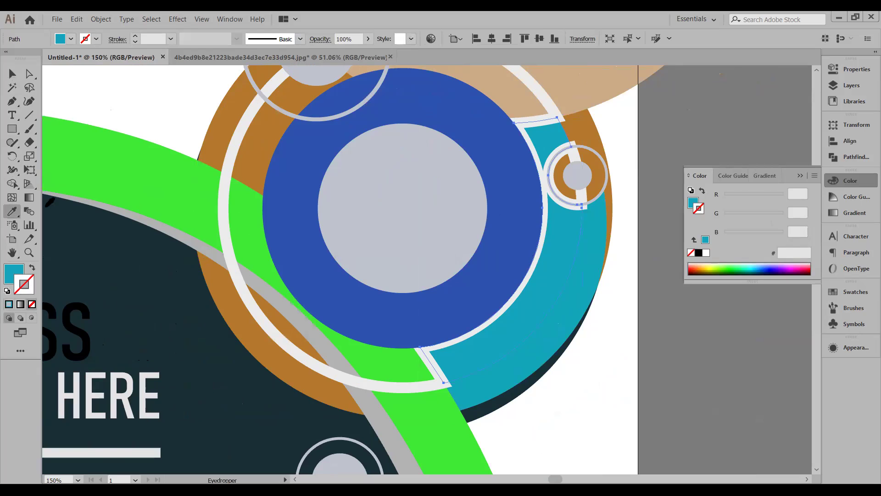
click(232, 147)
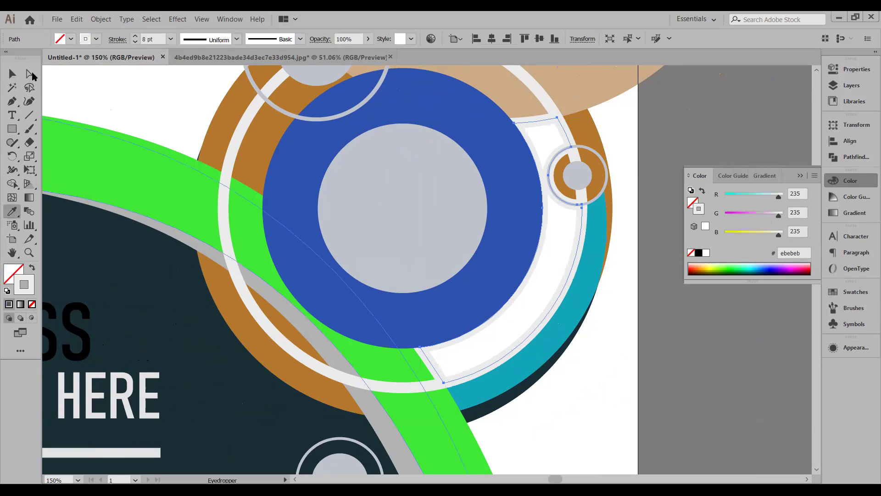
click(12, 74)
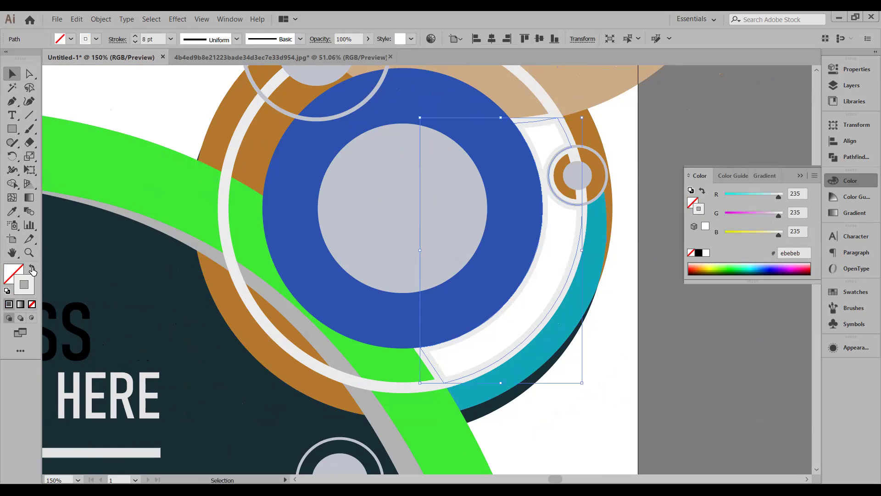
click(33, 270)
click(32, 270)
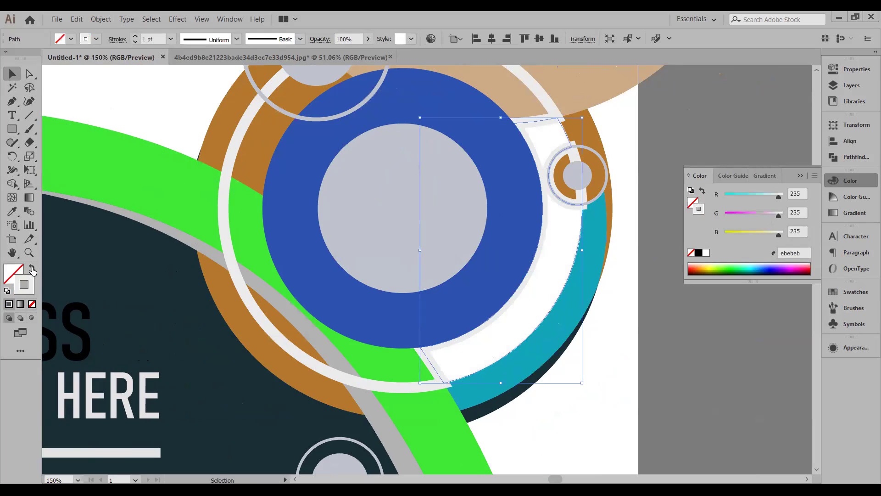
click(32, 270)
click(32, 270)
click(617, 295)
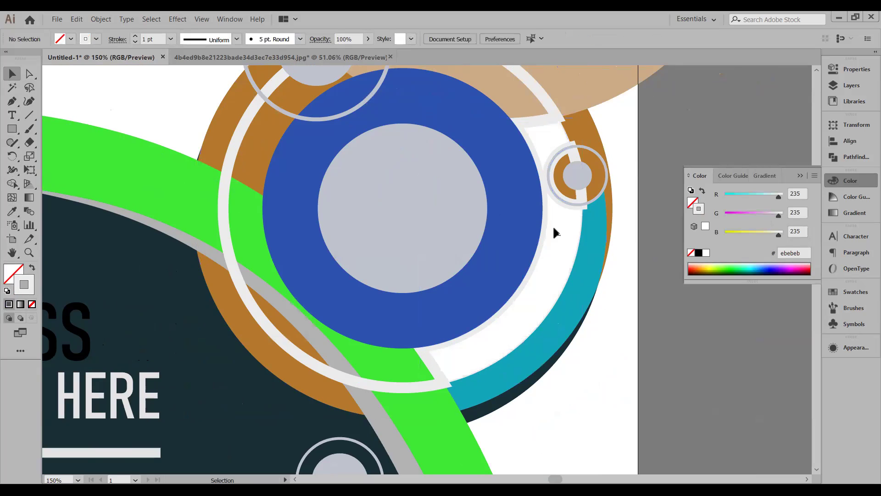
Step: Undo the segment's restyling and the earlier Shape Builder edits that split the white and orange rings
click(77, 19)
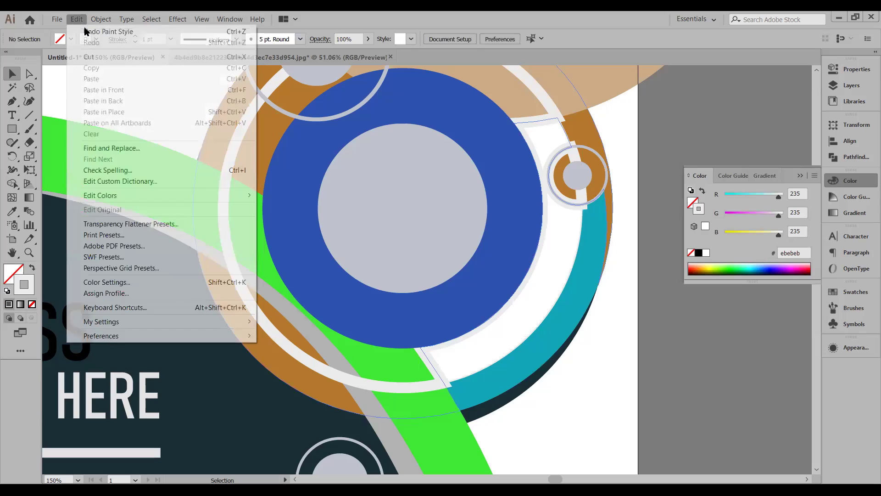
click(78, 29)
click(77, 20)
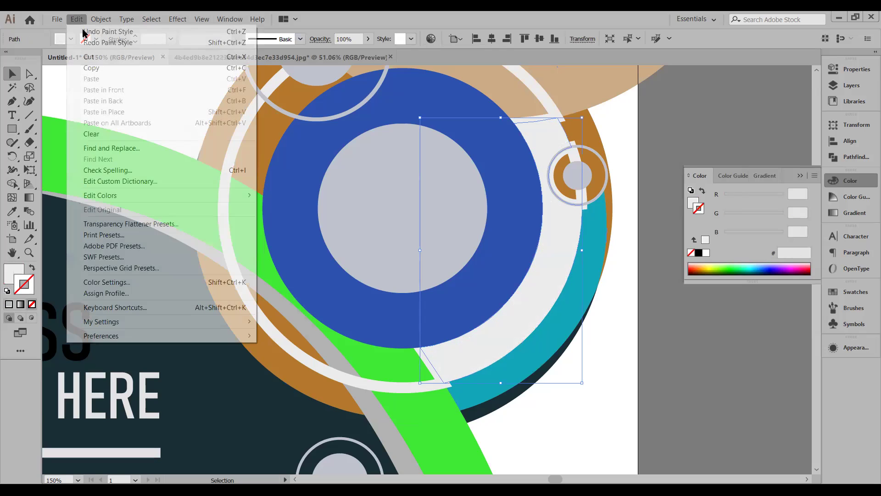
click(81, 29)
click(77, 19)
click(81, 31)
click(77, 20)
key(ctrl+z)
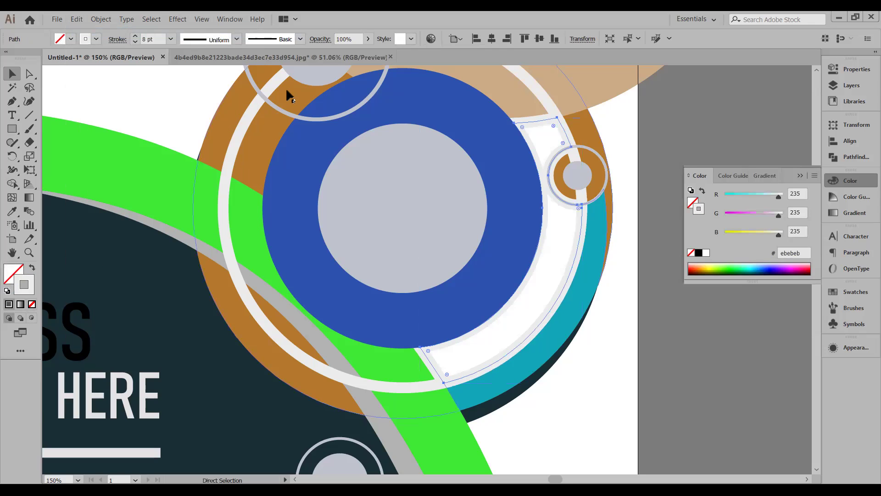
key(ctrl+z)
key(ctrl+z)
key(ctrl+z)
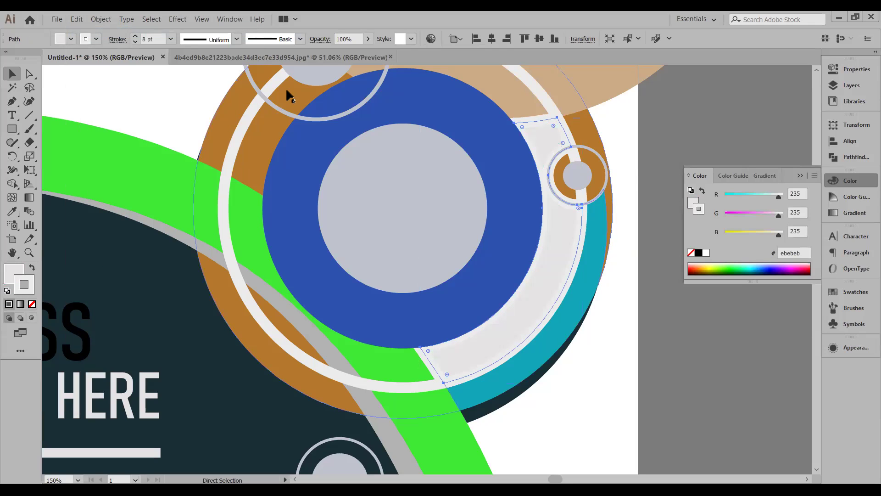
key(ctrl+z)
key(ctrl+z)
key(ctrl+z)
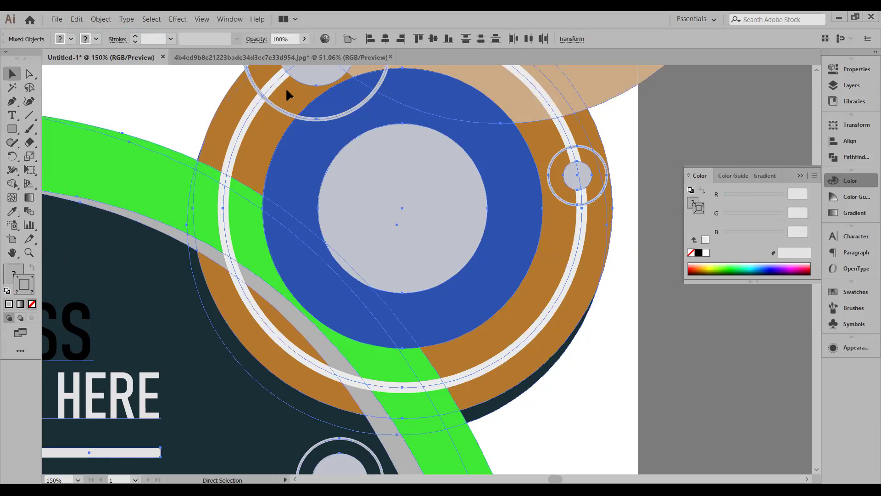
key(ctrl+z)
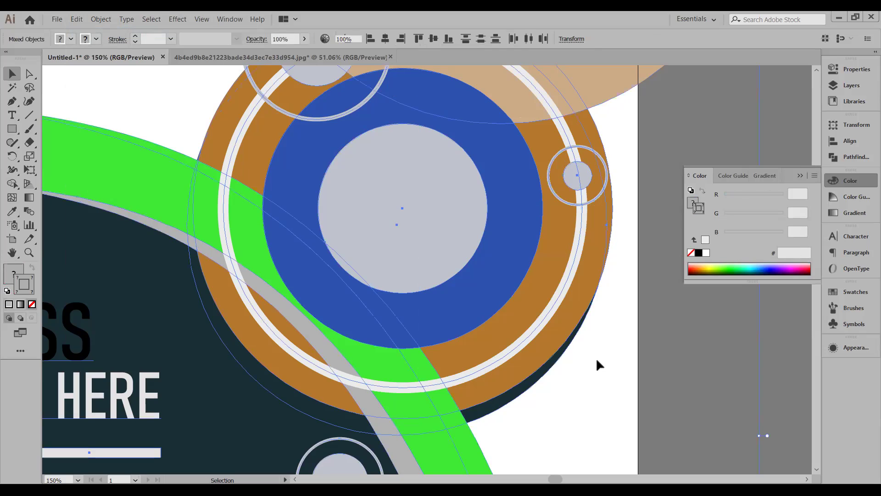
key(ctrl+z)
Step: Hide the white ring outline around the blue circle and clear the selection
click(551, 320)
click(102, 20)
mouse_move(122, 103)
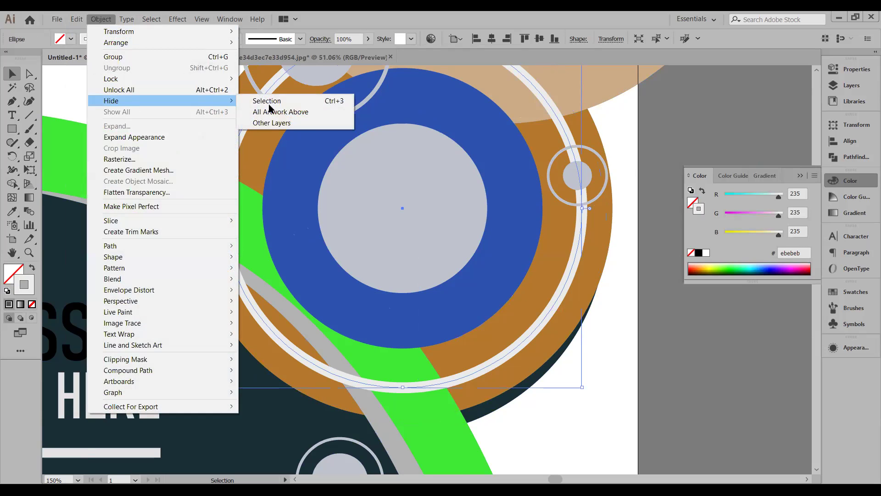
click(280, 102)
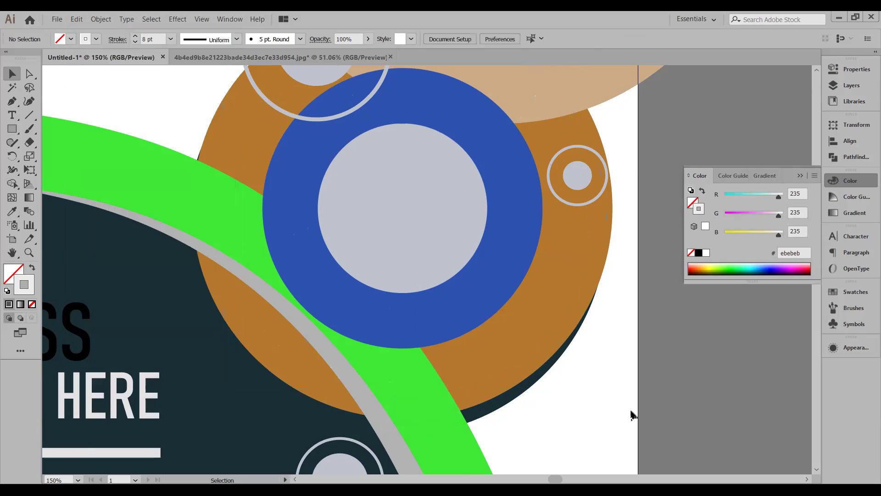
click(515, 344)
click(617, 357)
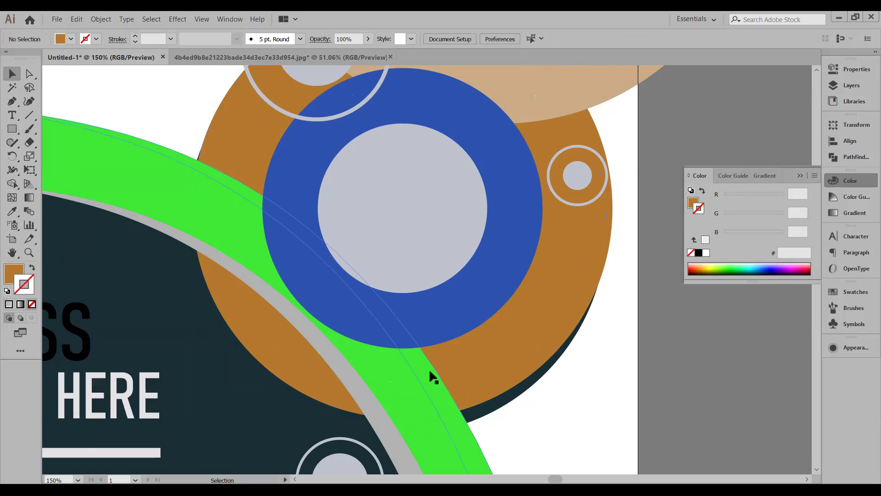
Step: Select all artwork and use Shape Builder to separate the orange ring region between the blue circle and the green arc's right side
scroll(436, 358, down, 3)
scroll(340, 249, down, 1)
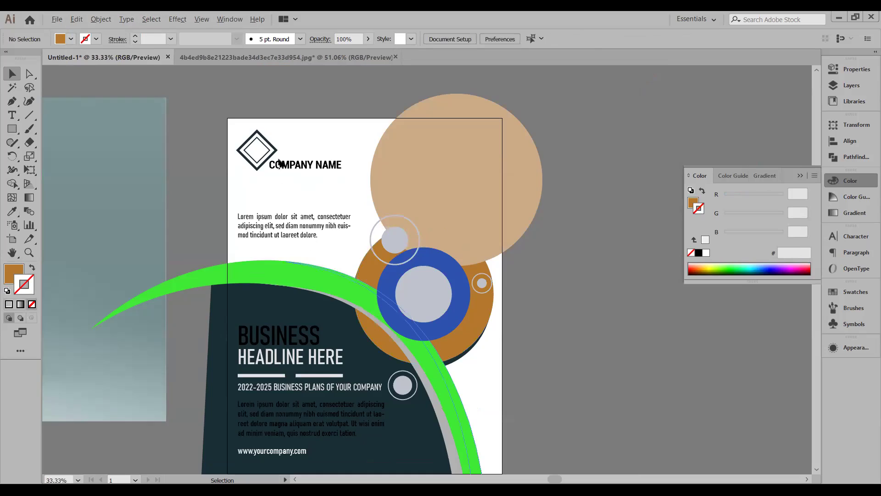
scroll(482, 458, down, 1)
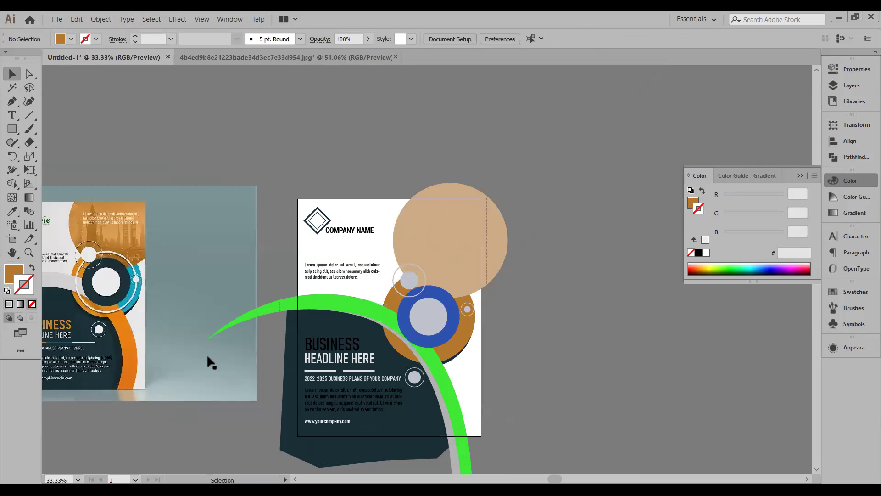
key(ctrl+a)
click(13, 185)
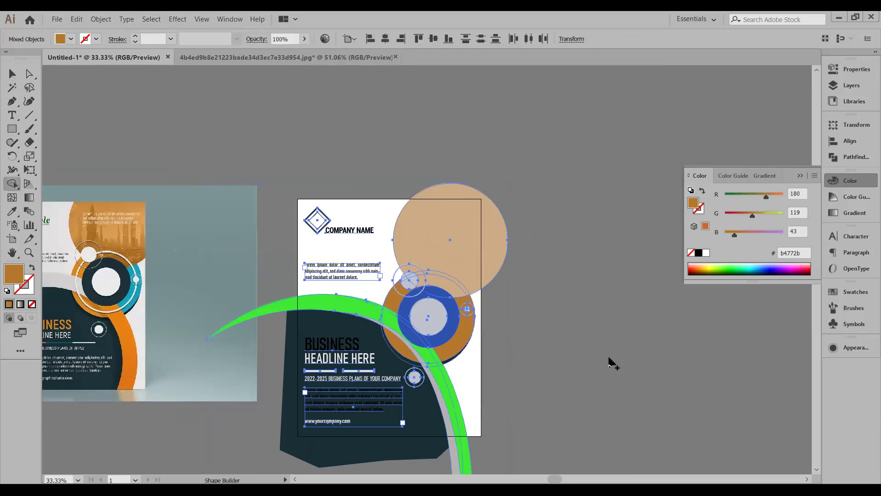
scroll(446, 344, up, 4)
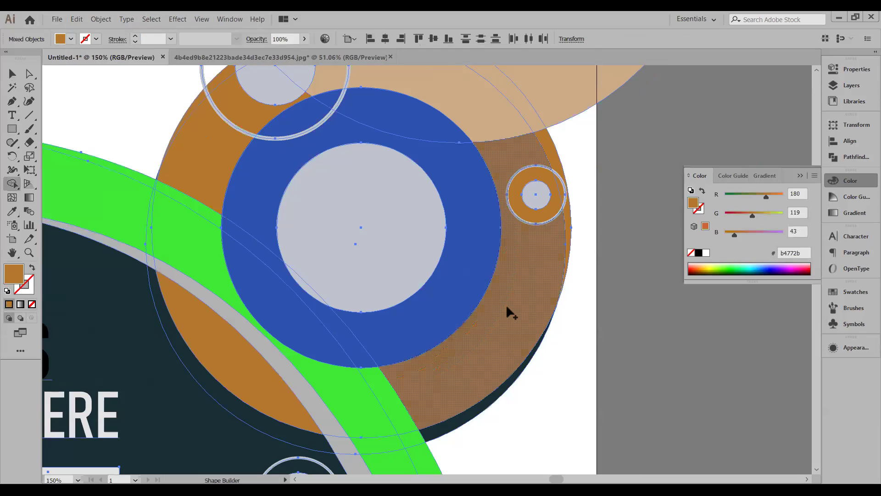
key(alt)
click(526, 314)
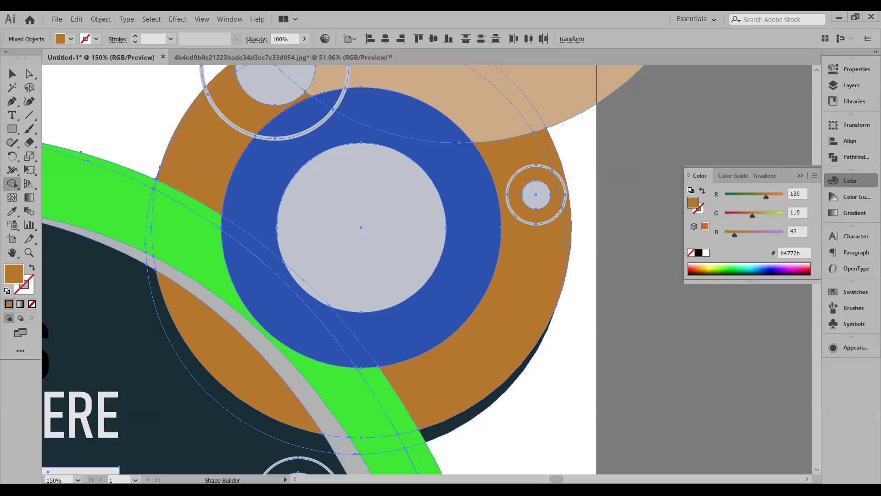
click(13, 74)
click(624, 315)
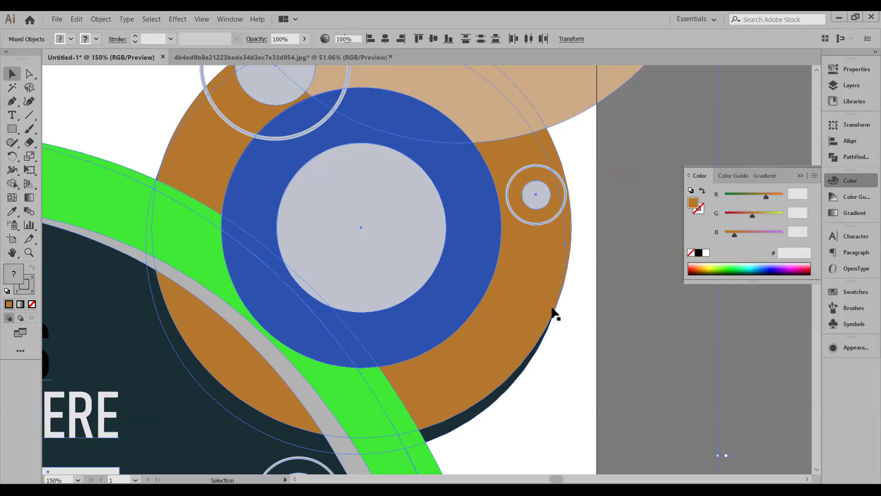
Step: Recolour the separated right ring segment with the teal sampled from the reference brochure's ring
click(543, 290)
key(ctrl+minus)
key(ctrl+minus)
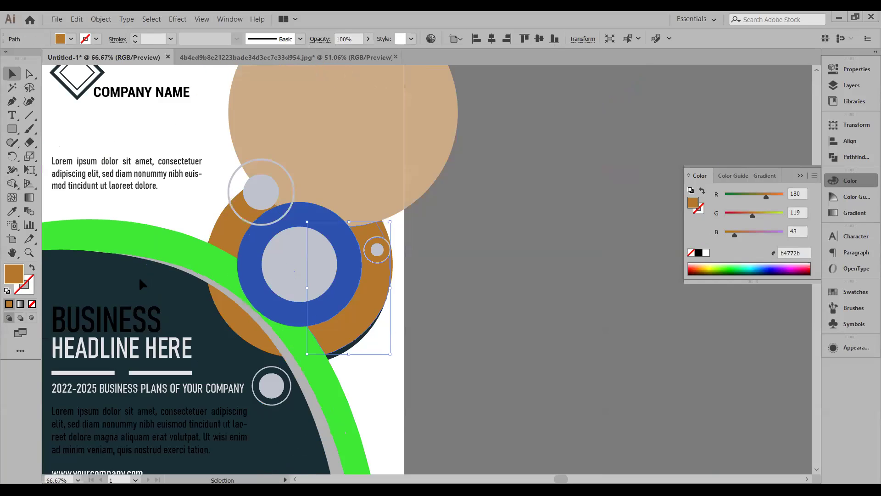
scroll(606, 341, up, 2)
scroll(606, 341, left, 10)
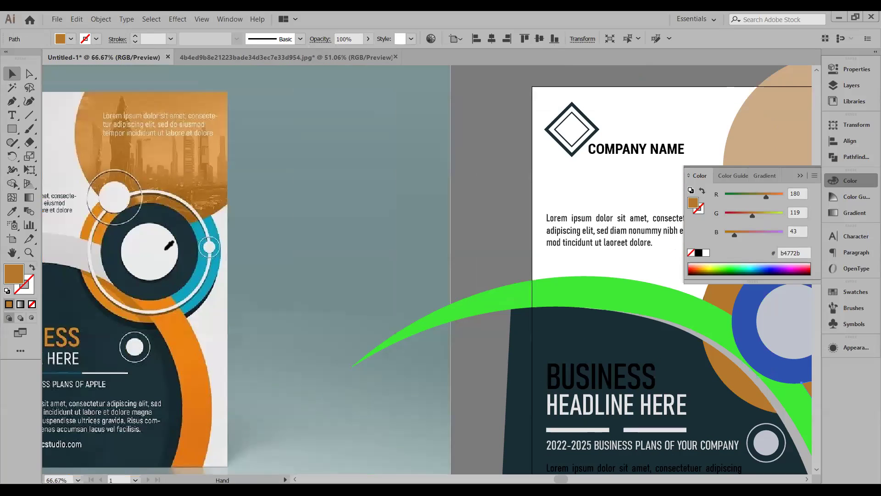
key(i)
click(197, 270)
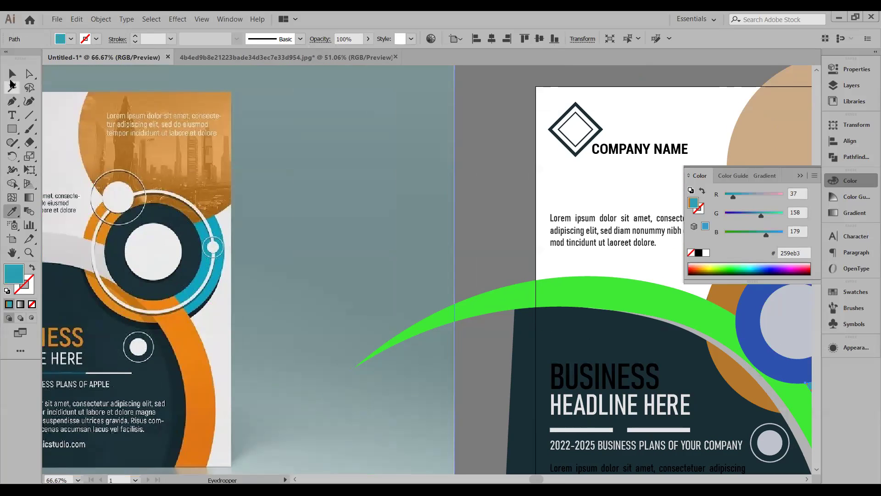
click(12, 74)
Step: Show all hidden artwork, including the white ring outline around the blue circle
click(101, 19)
mouse_move(116, 97)
click(280, 101)
click(420, 117)
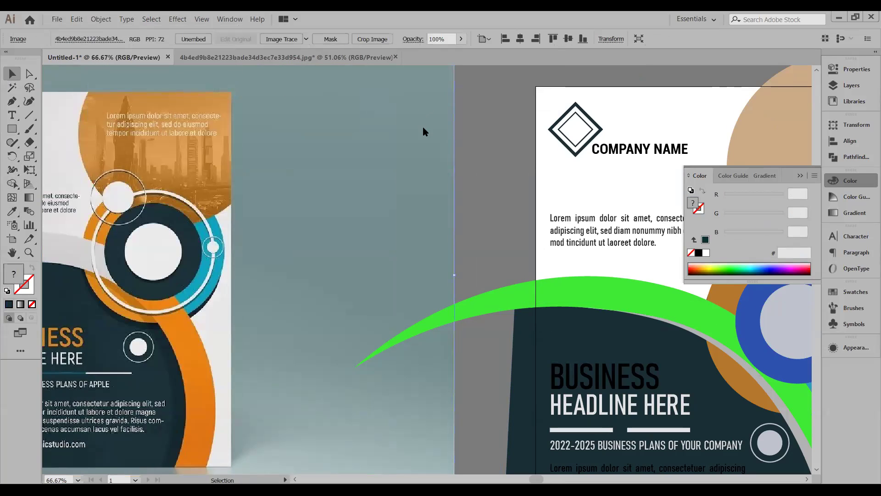
key(alt+space)
click(105, 20)
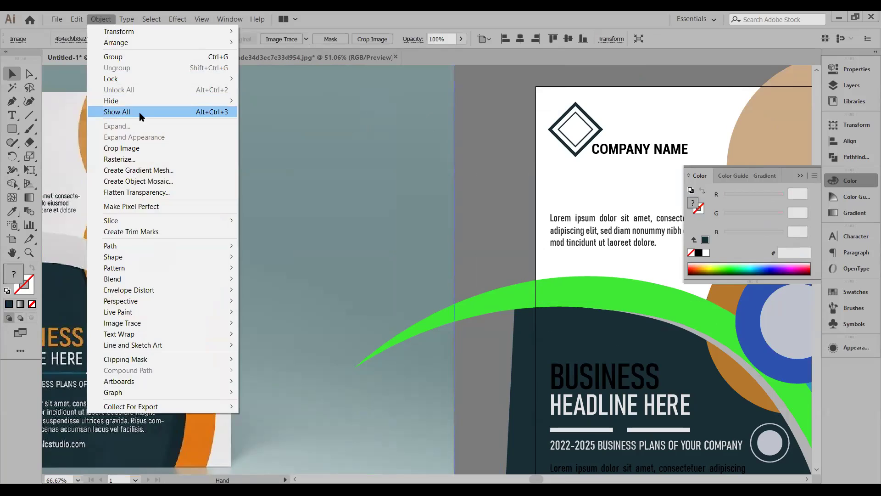
click(120, 111)
scroll(275, 195, right, 10)
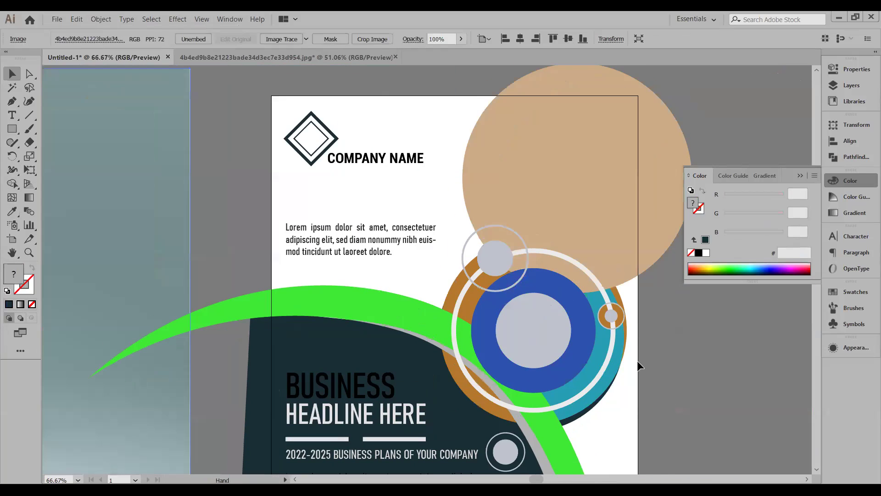
Step: Select the overlapping ring and circle shapes around the teal segment for editing with Shape Builder
scroll(612, 374, down, 1)
scroll(620, 388, up, 3)
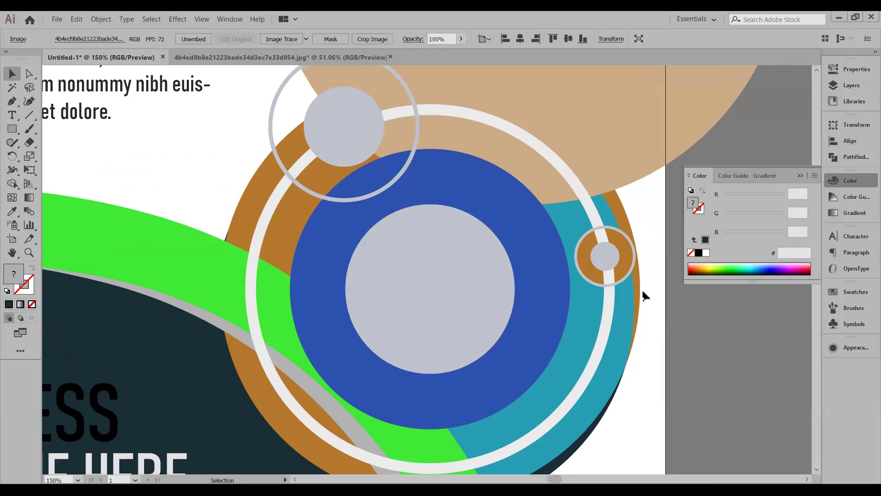
scroll(630, 362, down, 3)
scroll(622, 366, left, 5)
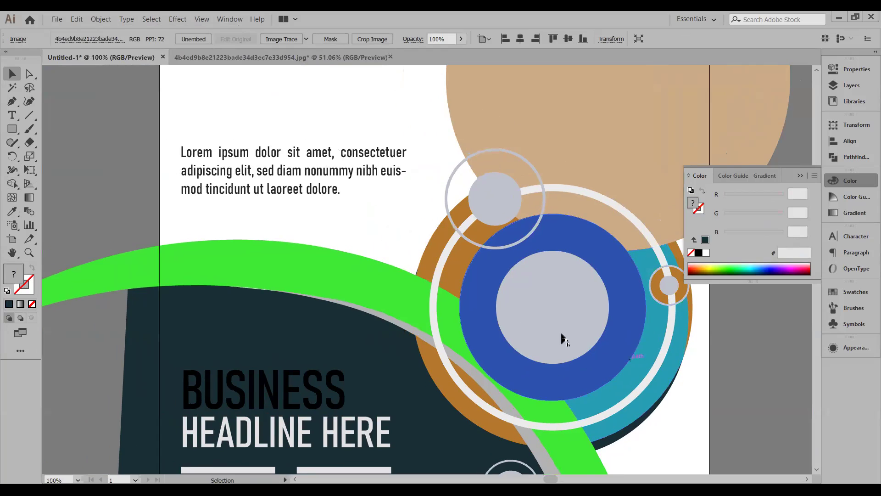
scroll(388, 325, down, 1)
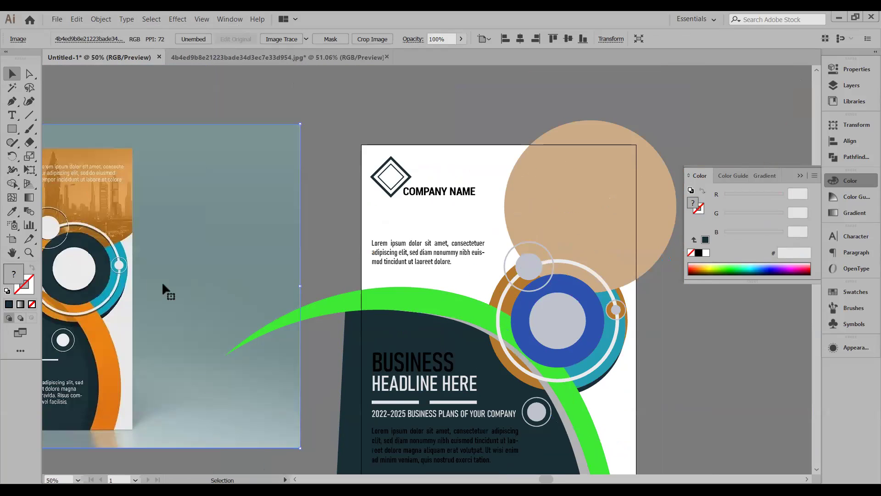
scroll(596, 364, up, 4)
scroll(573, 348, right, 3)
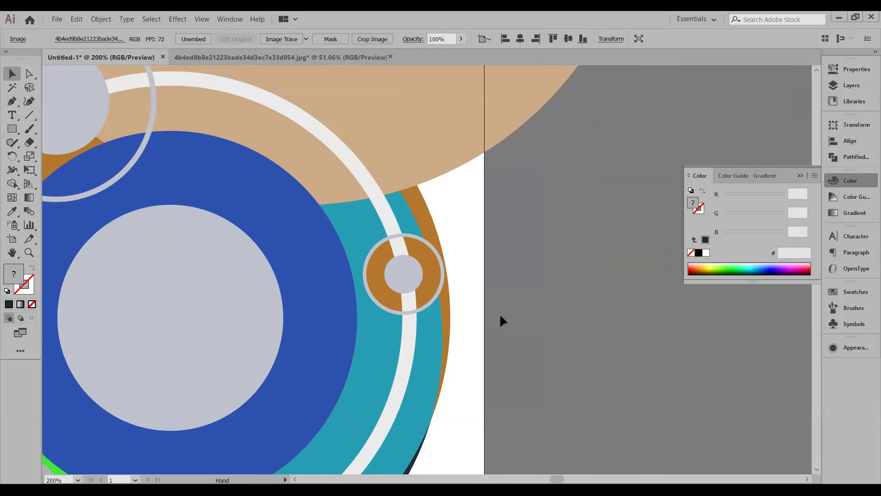
drag(530, 203, 275, 366)
click(13, 184)
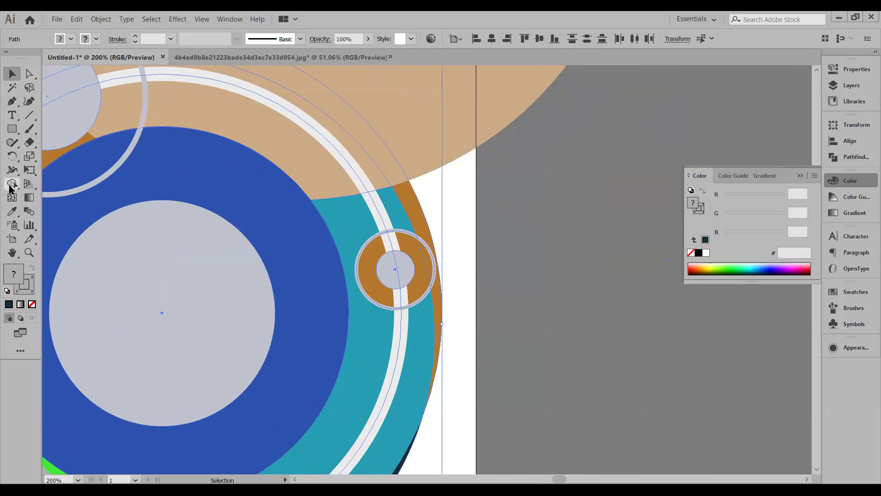
Step: Try to delete the orange strip outside the teal segment with Shape Builder, and undo it
alt+click(414, 202)
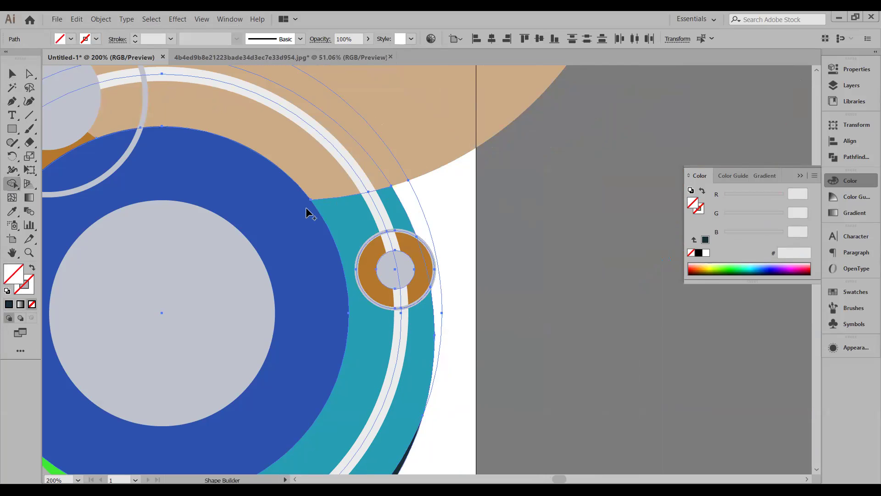
click(77, 20)
click(88, 30)
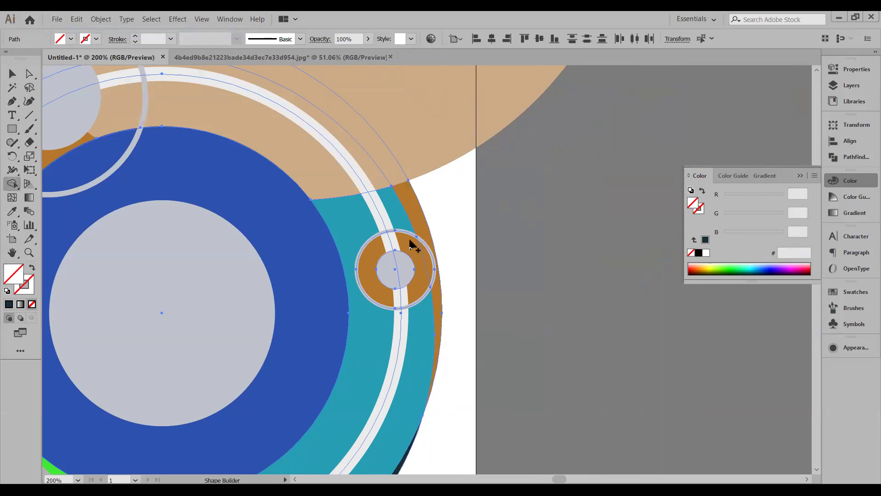
Step: Try to merge the teal segment's outer band with the orange strip beside it using Shape Builder, and undo it
drag(419, 345, 439, 336)
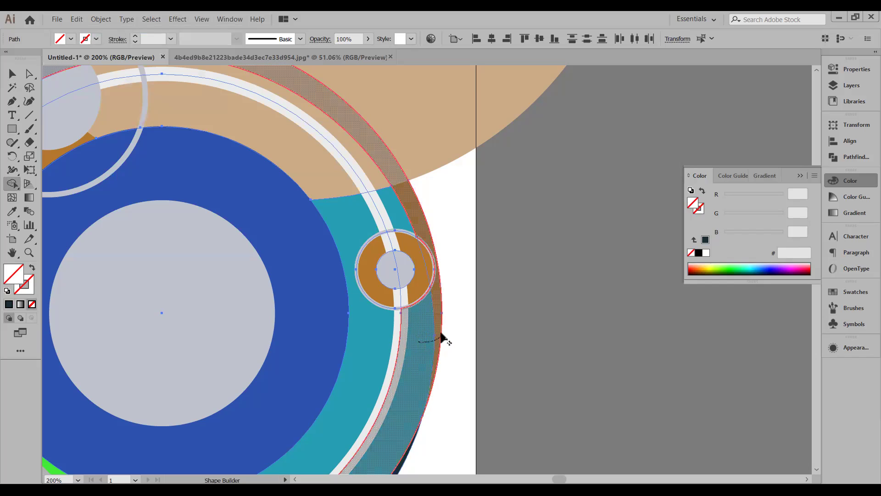
drag(390, 377, 391, 378)
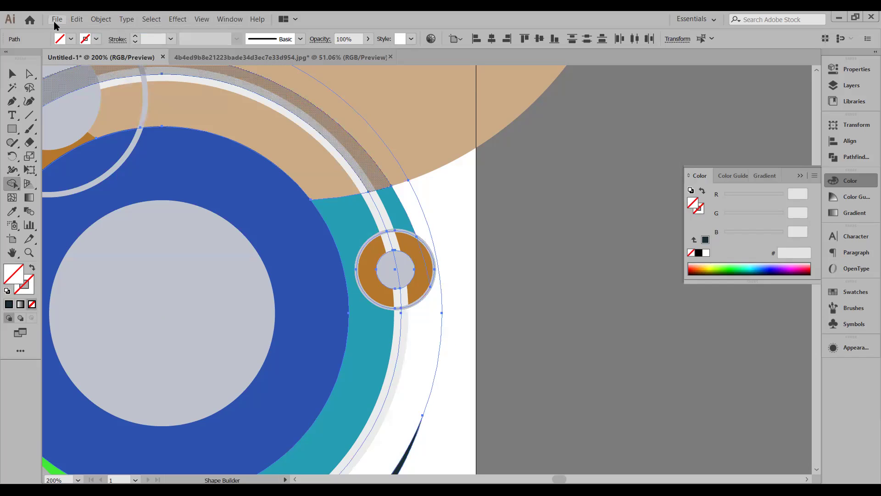
click(76, 19)
click(108, 29)
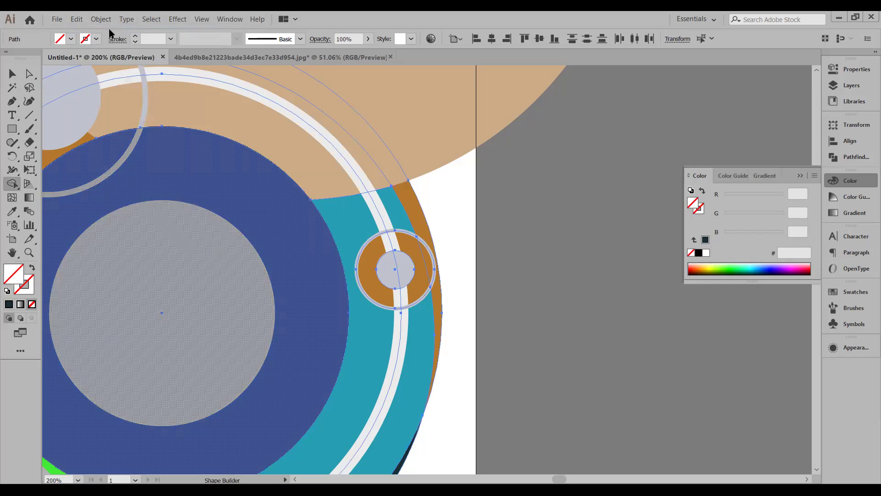
Step: Hide the white ring outline and the small circle's grey outline on the ring's edge
click(12, 74)
click(511, 298)
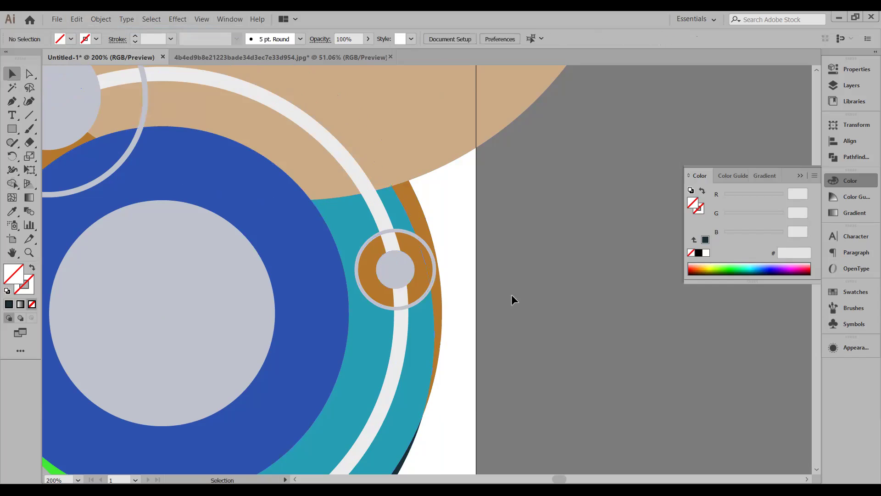
click(400, 335)
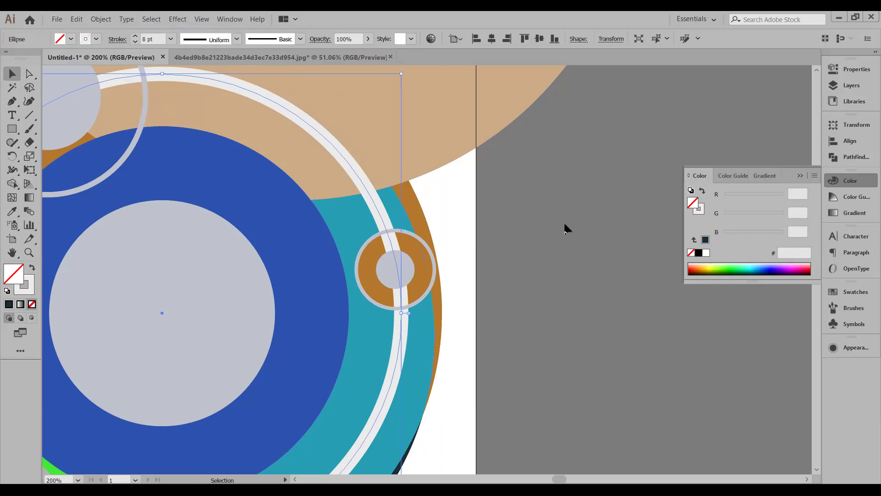
shift+click(435, 273)
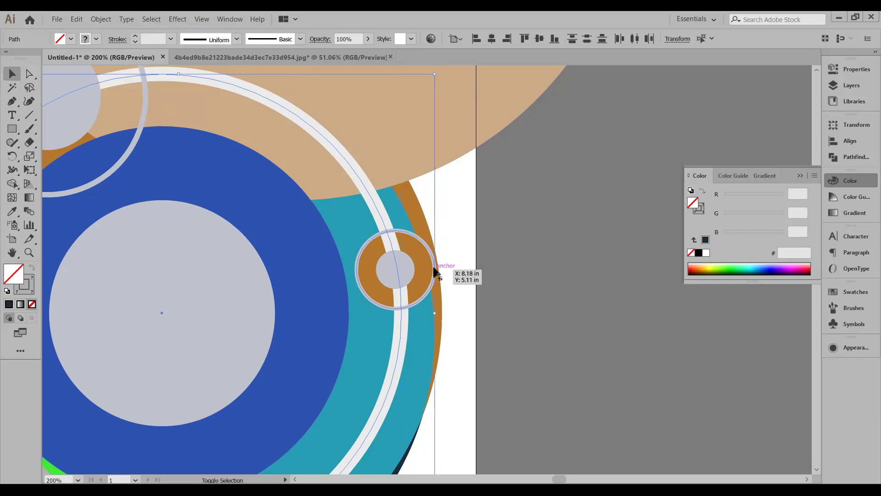
click(101, 19)
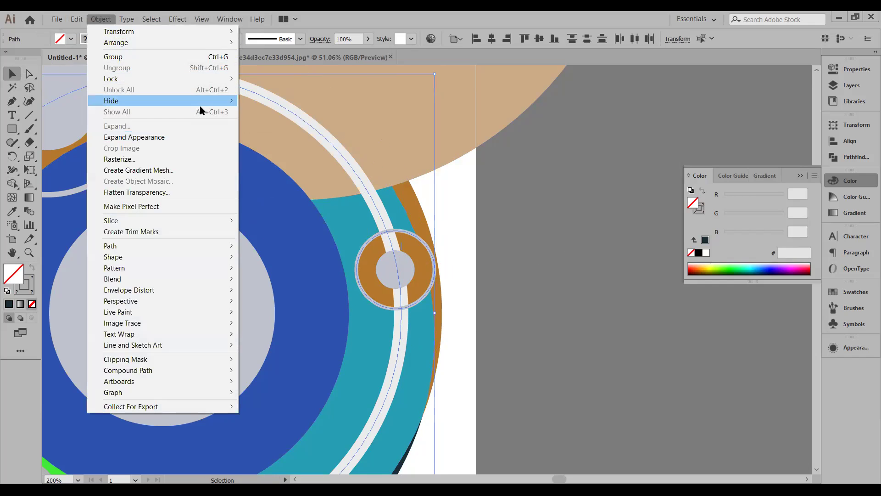
mouse_move(202, 101)
click(257, 101)
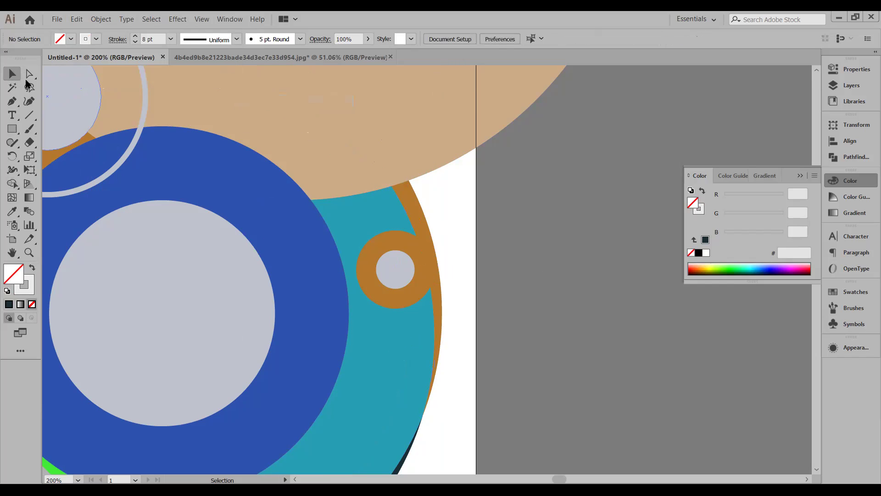
Step: Select the remaining ring shapes and try to combine the teal segment with the orange edge strip using Shape Builder
drag(434, 220, 390, 354)
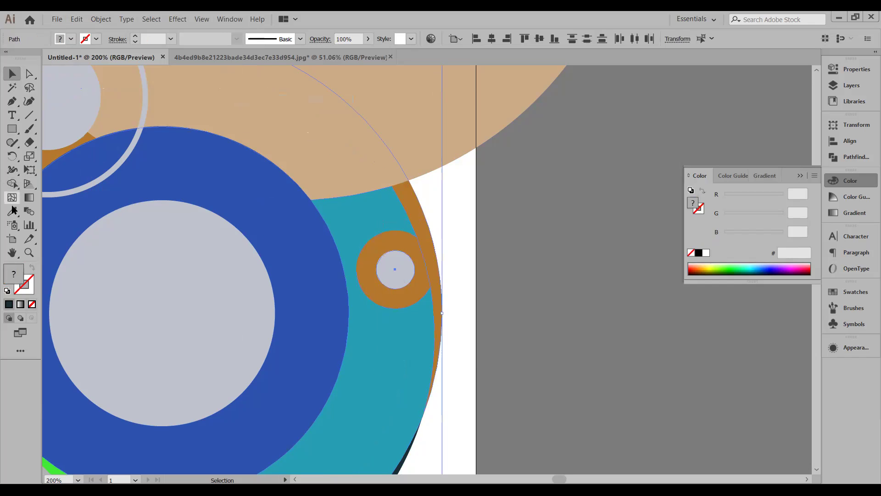
click(12, 183)
drag(419, 332, 440, 321)
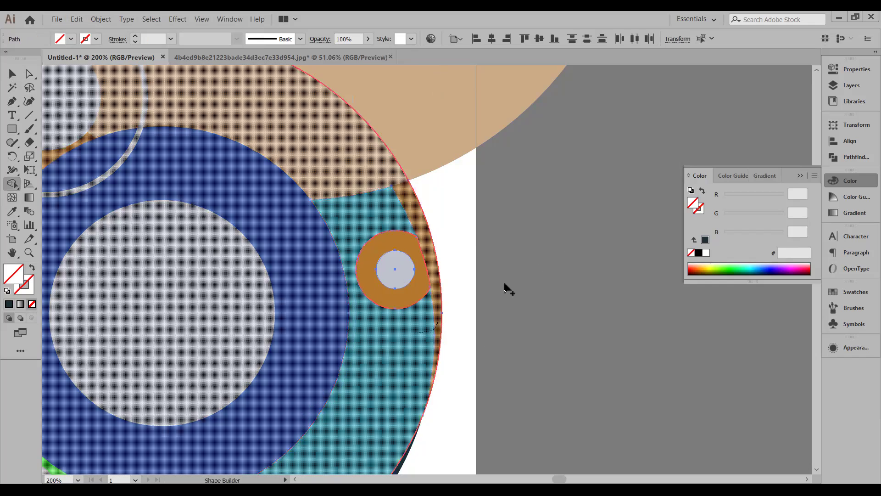
drag(508, 290, 496, 282)
scroll(467, 285, down, 8)
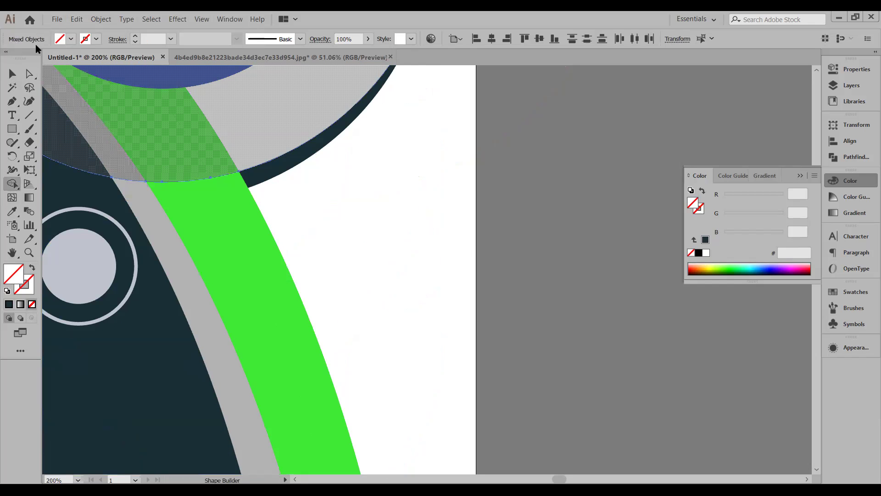
click(76, 18)
click(108, 32)
scroll(436, 118, up, 5)
scroll(449, 169, up, 5)
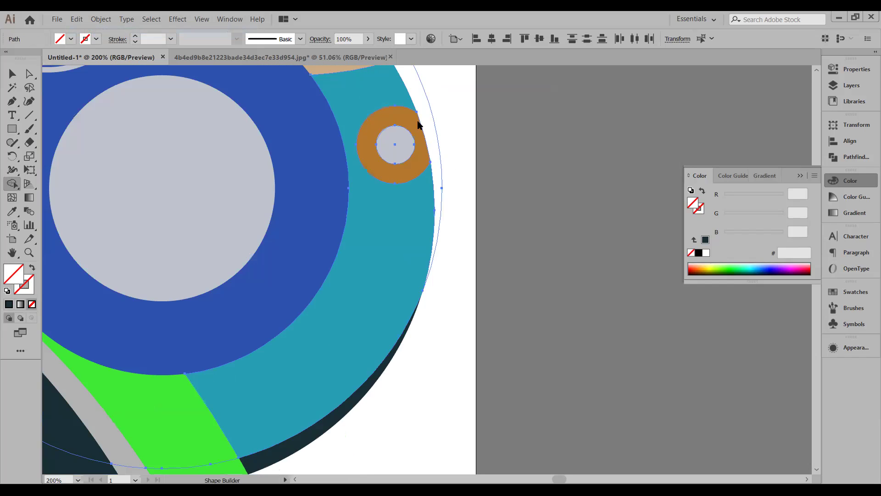
scroll(419, 125, up, 2)
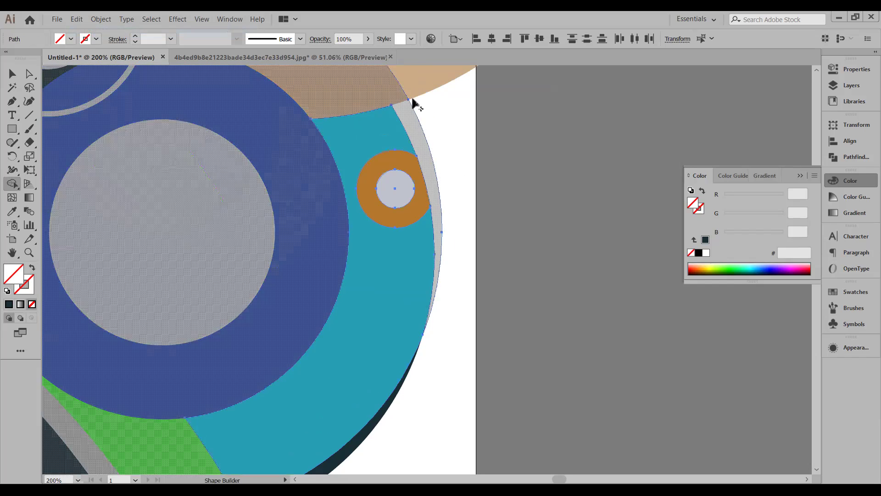
Step: Undo the Shape Builder merges and the hiding of the ring outlines
click(101, 20)
mouse_move(76, 18)
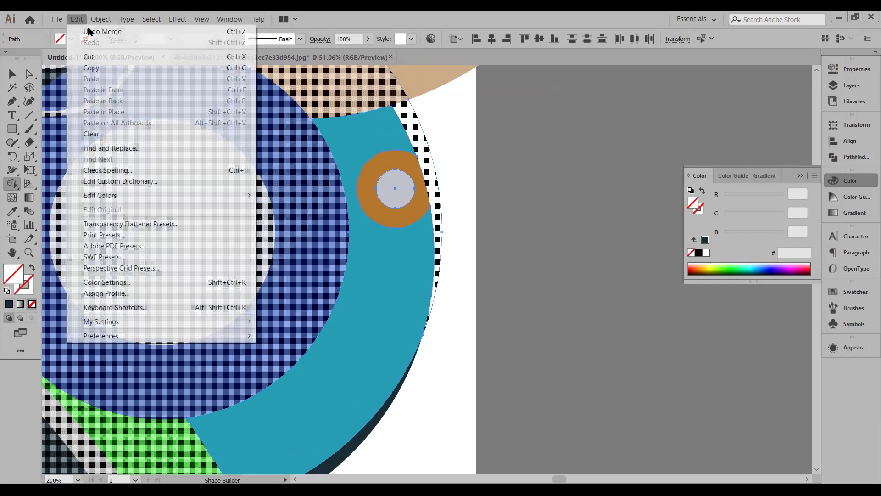
click(89, 31)
click(77, 19)
click(87, 32)
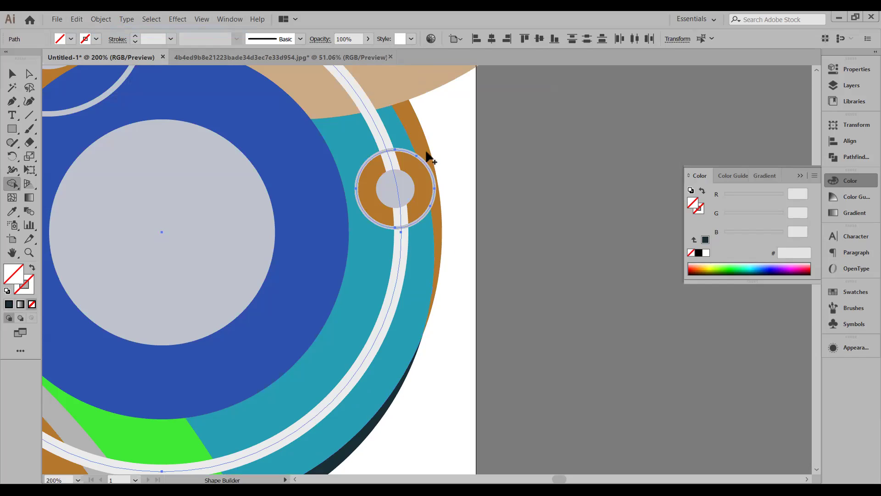
Step: Reselect the teal segment with the overlapping ring, circle and outline shapes around it
click(12, 74)
click(494, 152)
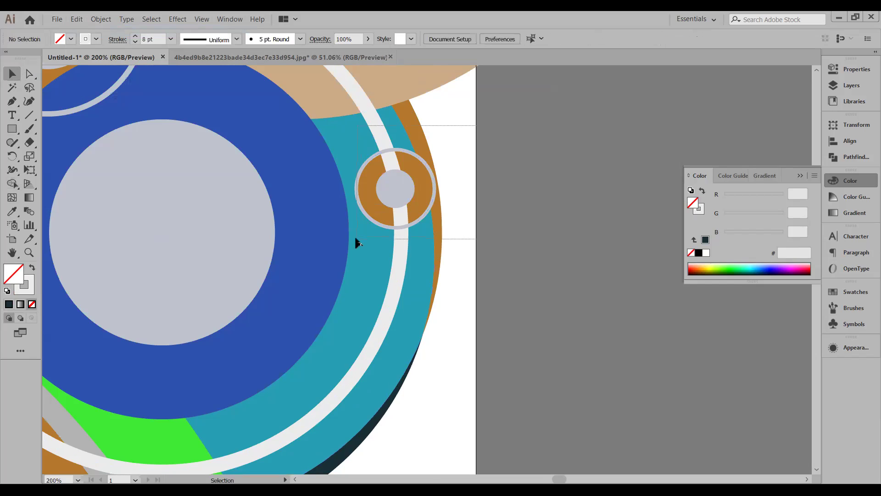
key(ctrl+a)
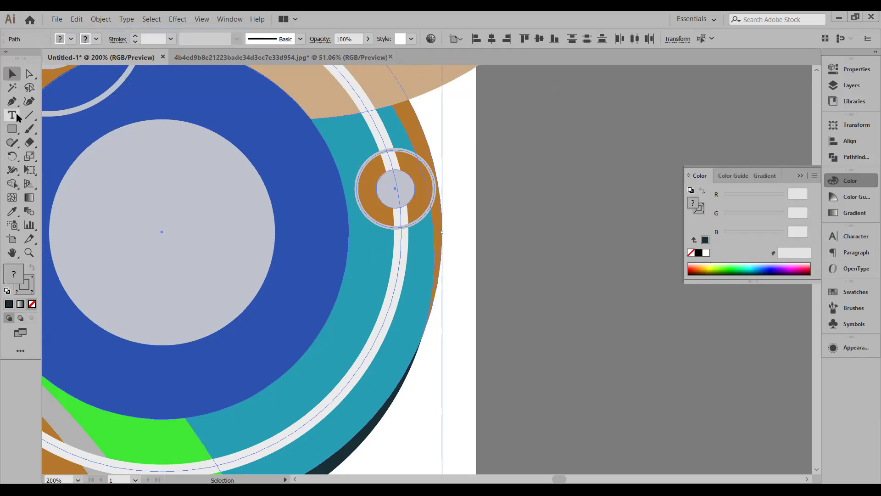
click(12, 197)
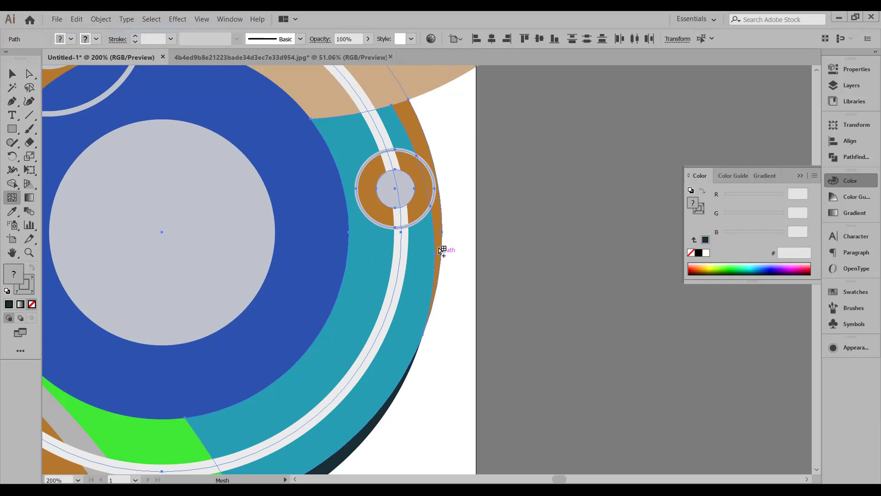
click(444, 228)
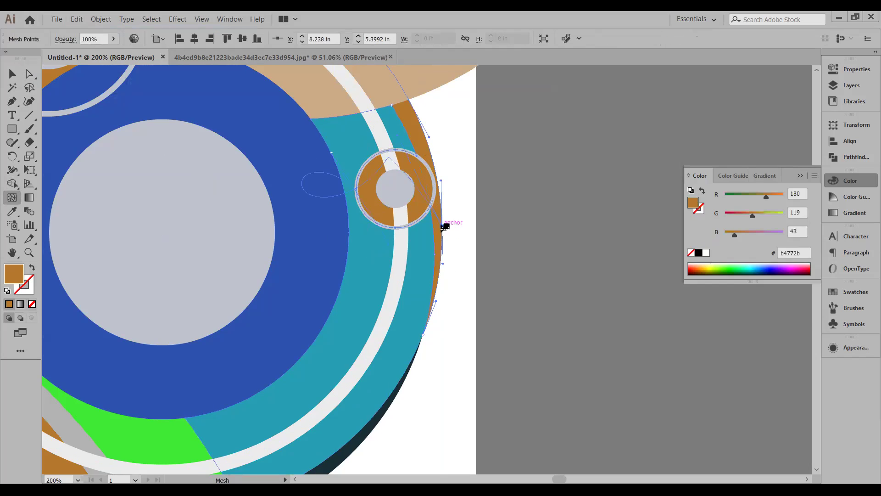
click(76, 19)
click(98, 29)
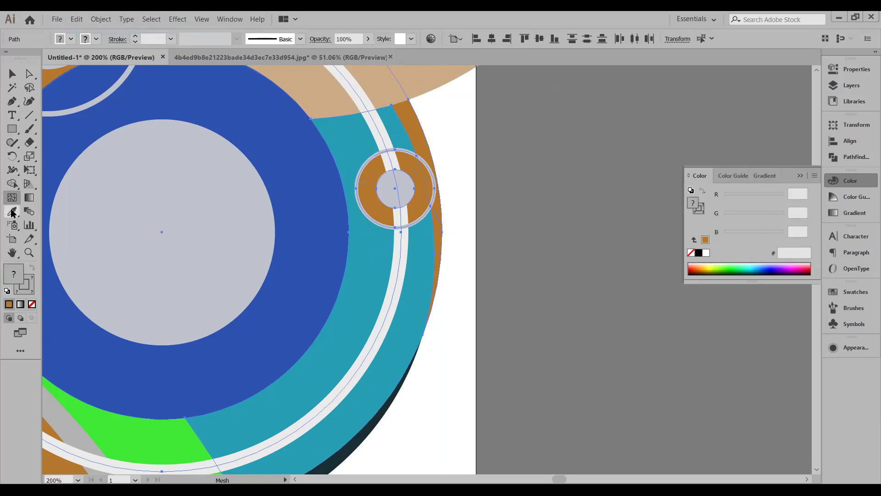
Step: Separate the orange ring's outer band along the white ring outline with Shape Builder
click(12, 183)
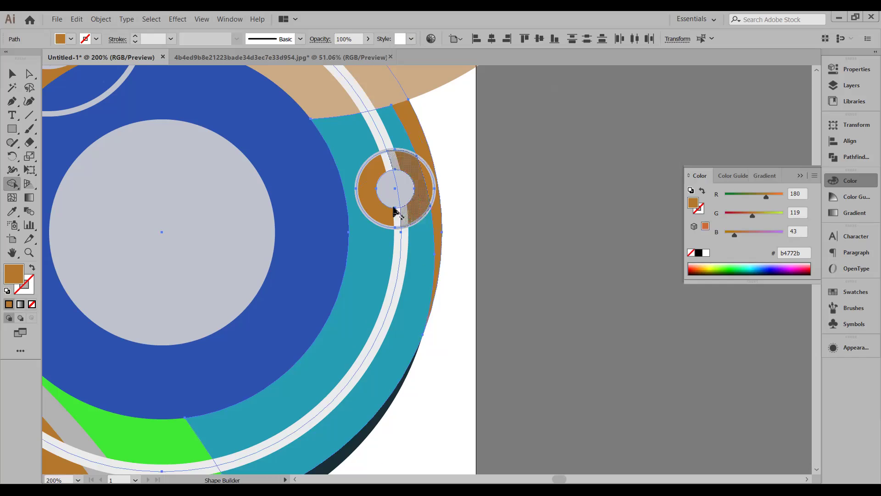
scroll(394, 210, up, 2)
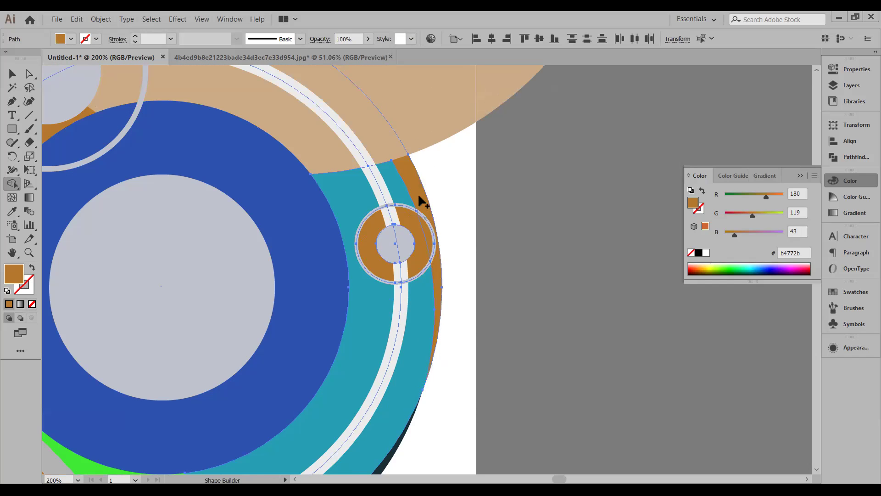
scroll(464, 200, down, 6)
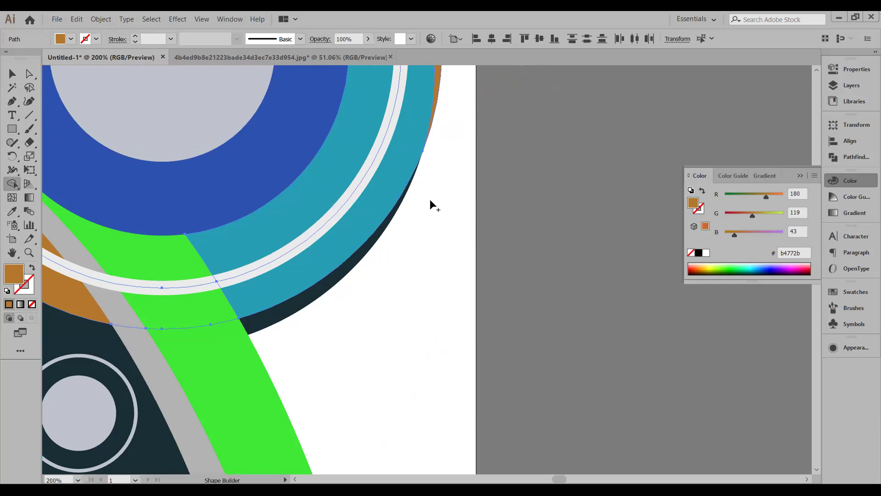
scroll(436, 201, up, 2)
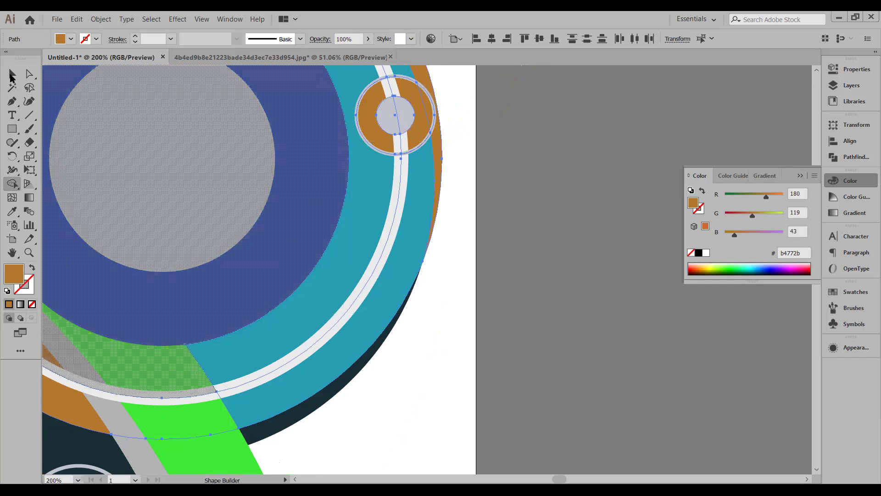
Step: Recolour the ring's outer orange band with the teal 259eb3 sampled from the adjacent segment, and deselect it
click(12, 76)
scroll(444, 161, up, 1)
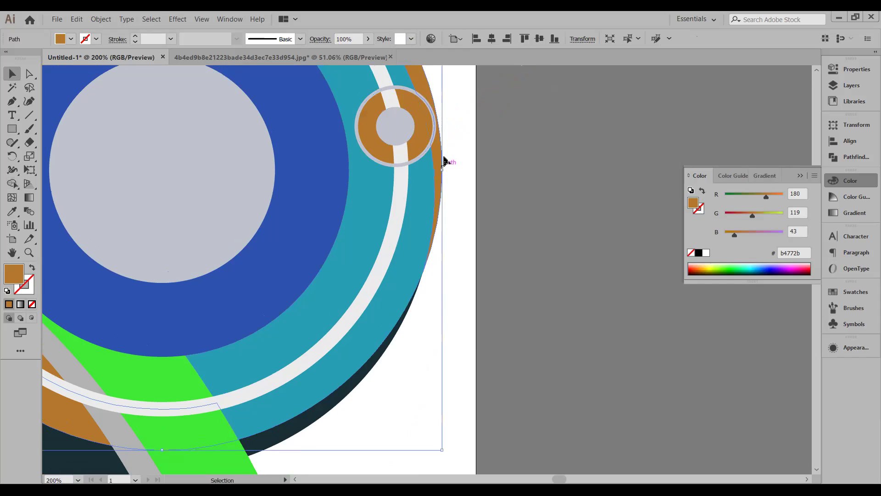
scroll(445, 160, up, 2)
click(10, 214)
click(403, 112)
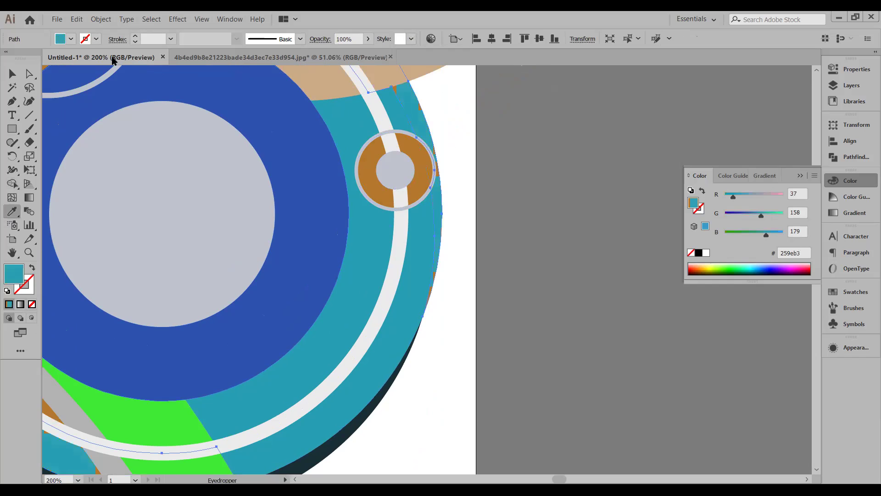
click(11, 73)
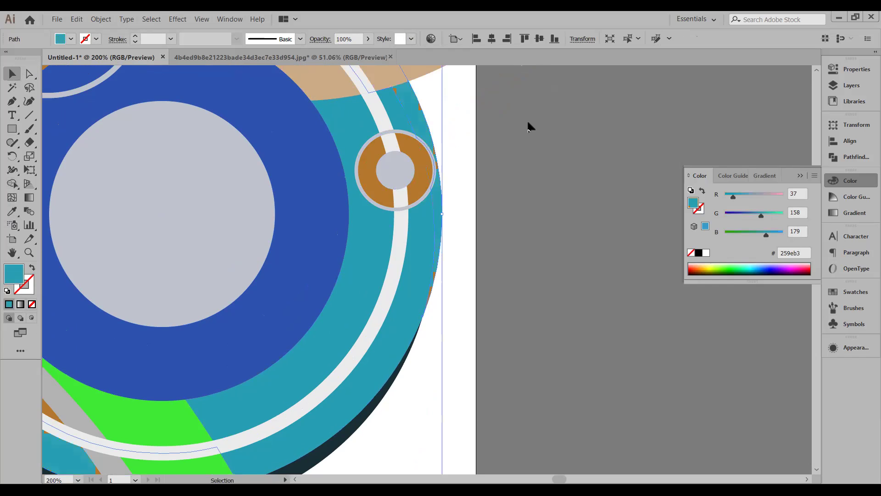
click(530, 127)
Step: Examine the recoloured ring's edges and the green and grey curved bands, and compare the whole cover with the reference brochure
scroll(477, 177, down, 10)
scroll(379, 215, down, 20)
scroll(400, 220, up, 4)
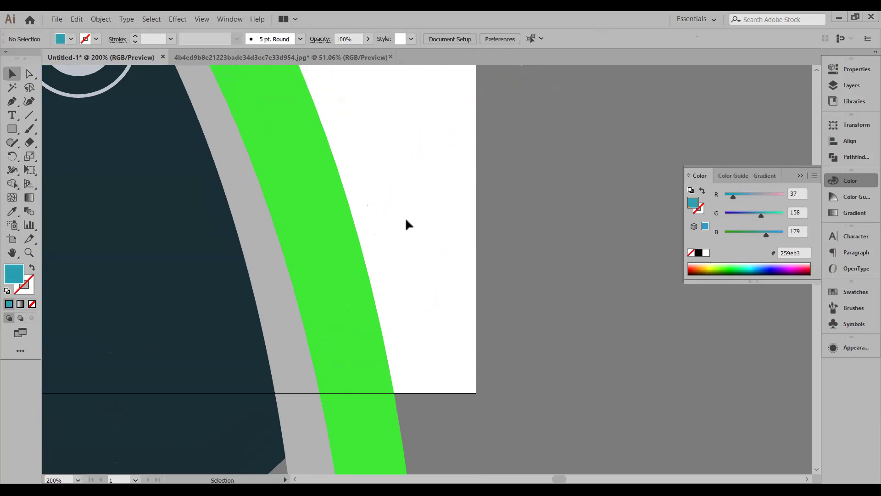
scroll(407, 224, down, 15)
scroll(441, 291, up, 5)
scroll(441, 291, left, 5)
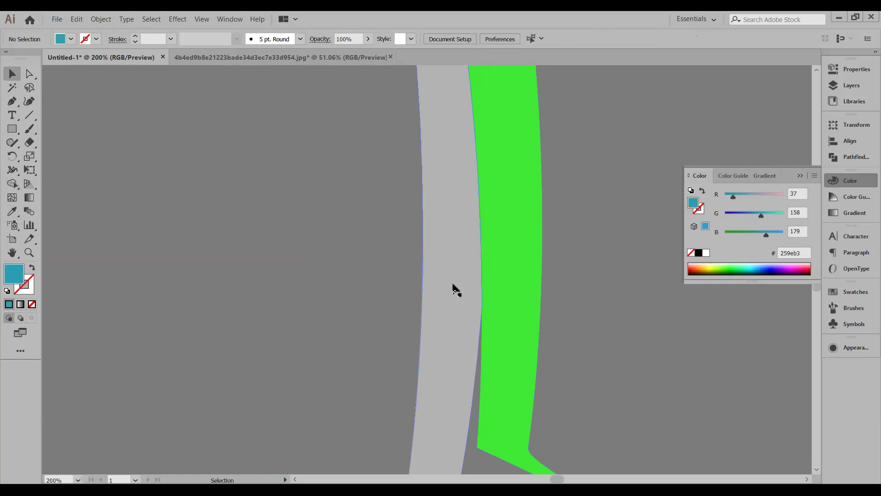
scroll(435, 235, down, 4)
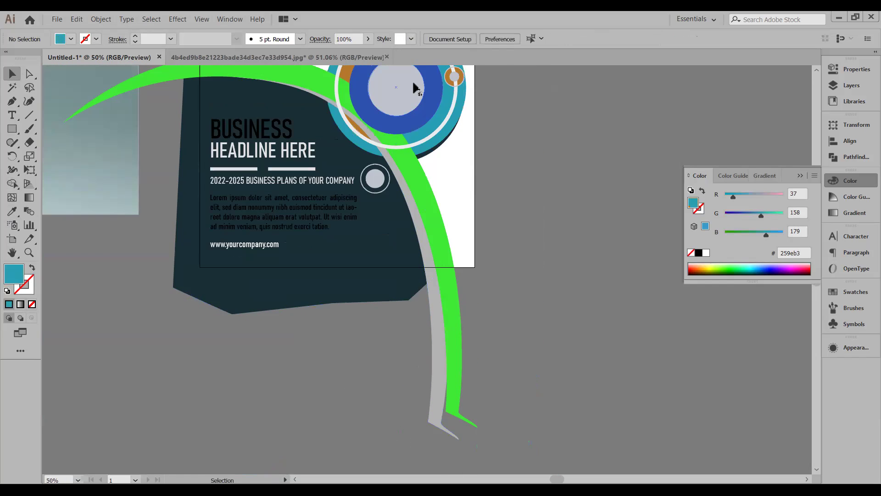
scroll(413, 200, up, 2)
scroll(408, 199, up, 1)
scroll(406, 197, up, 6)
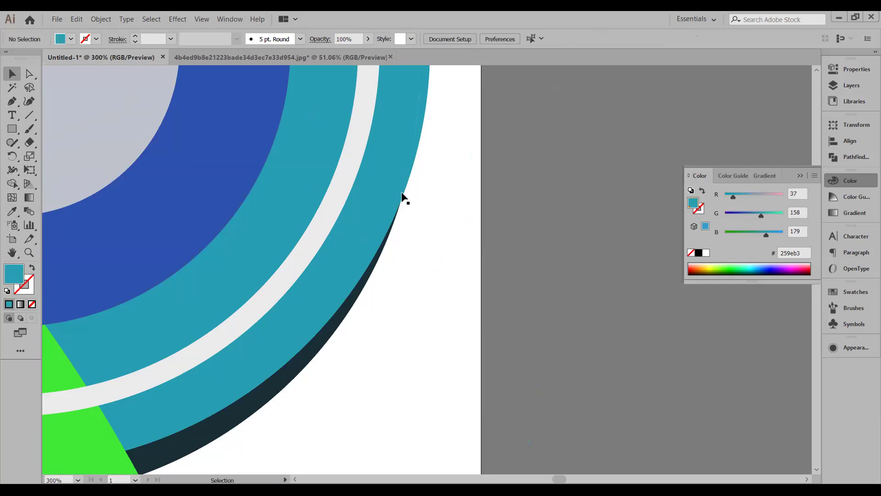
scroll(407, 193, up, 3)
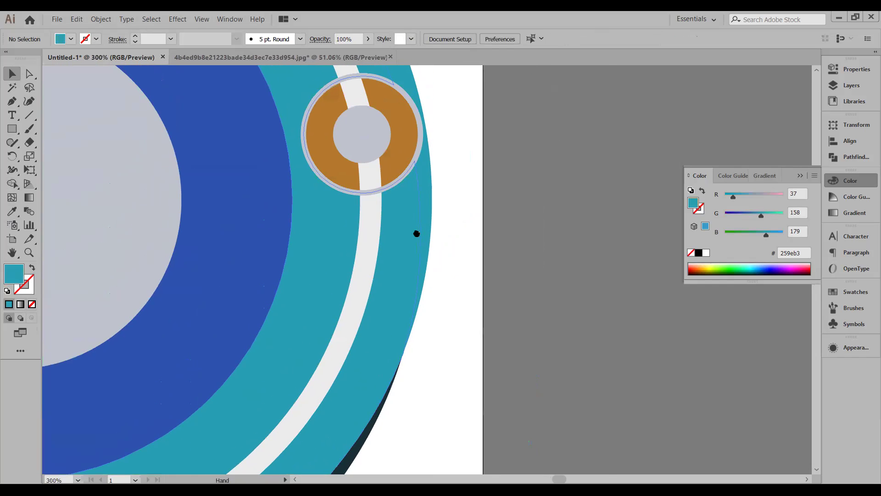
drag(415, 232, 538, 285)
scroll(596, 191, down, 3)
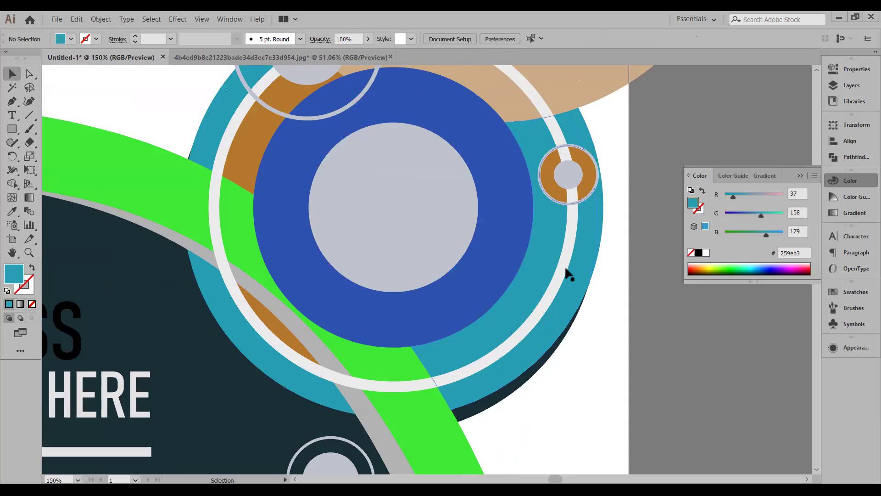
scroll(573, 304, down, 1)
scroll(372, 291, down, 1)
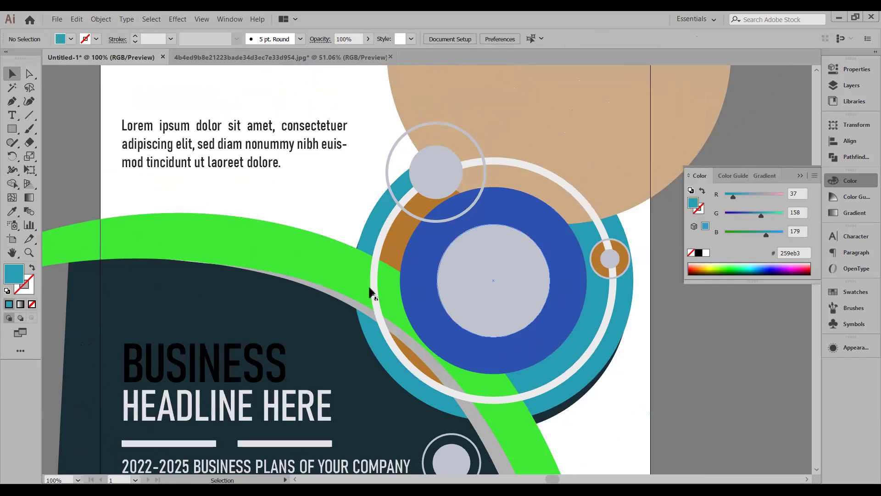
scroll(347, 295, down, 3)
drag(283, 340, 366, 363)
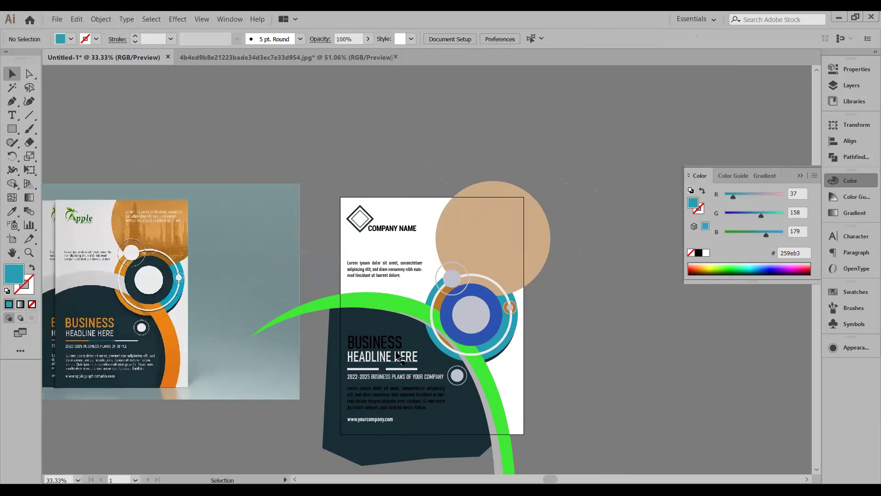
Step: Reduce the stroke weight of the white ring outline in the circular graphic to 7 pt
scroll(451, 344, up, 1)
drag(201, 411, 328, 393)
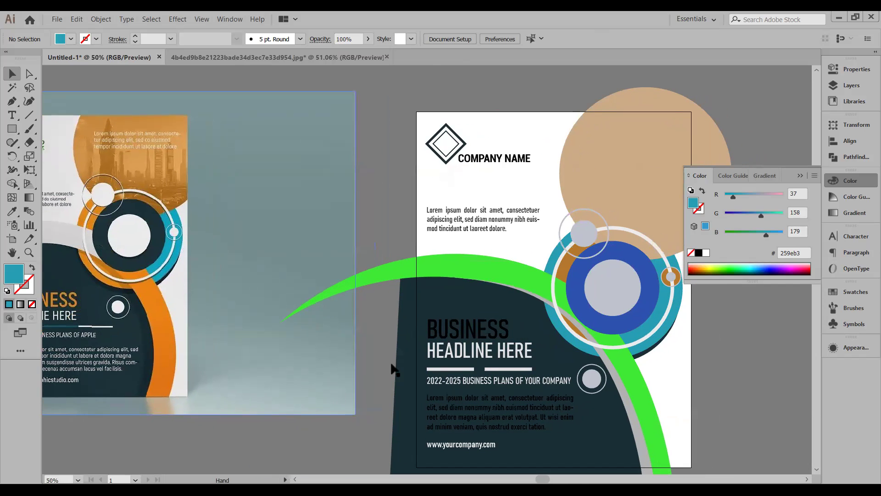
click(562, 260)
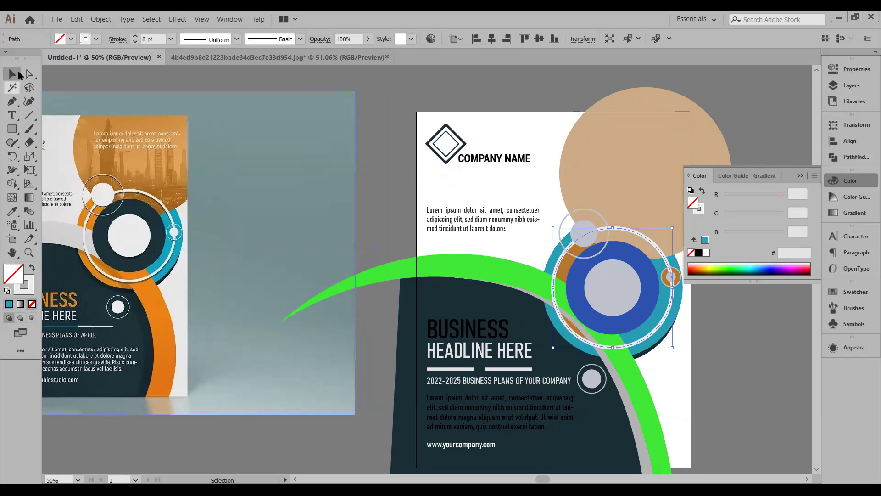
click(136, 42)
click(403, 150)
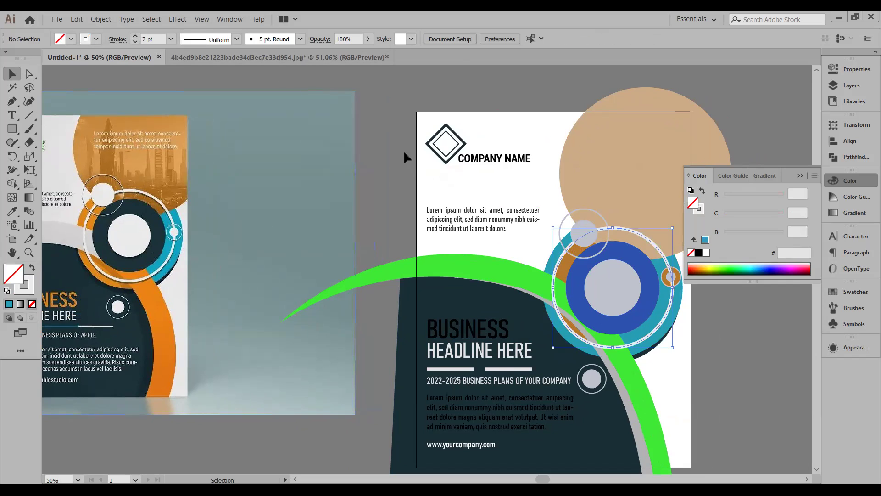
Step: Try moving the green curved band down and to the right of the dark panel, and undo the move
drag(655, 368, 589, 361)
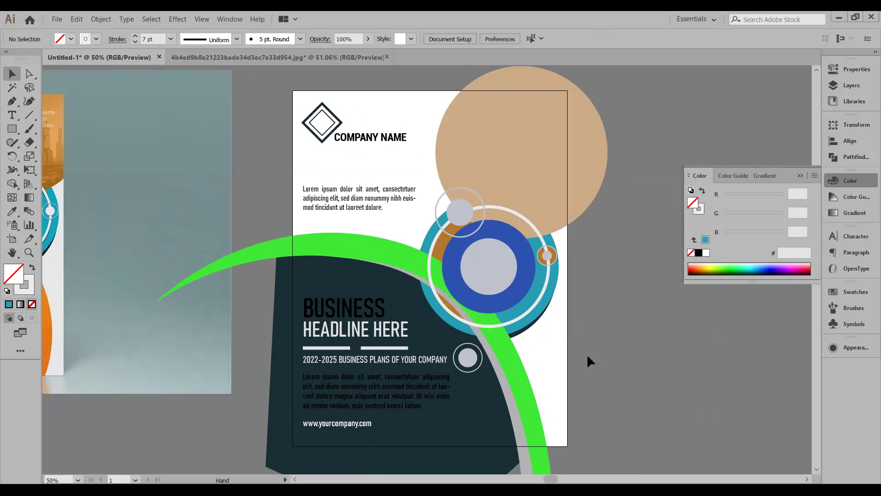
drag(520, 359, 591, 387)
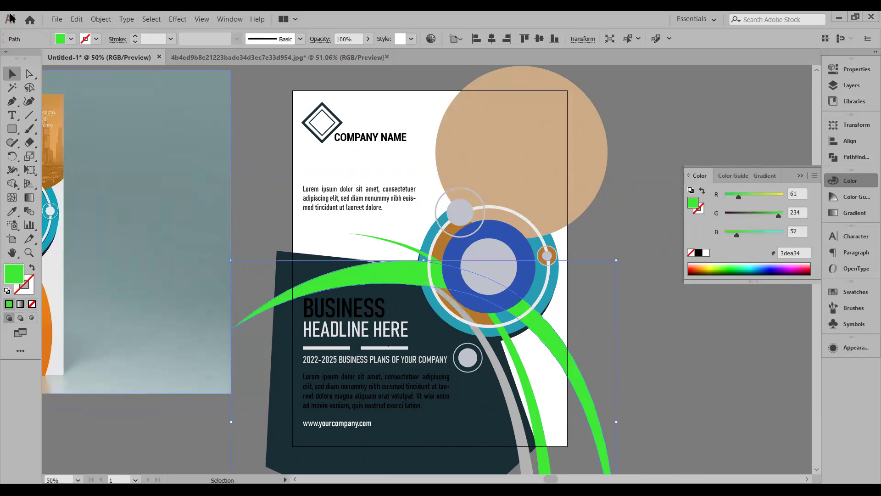
click(72, 19)
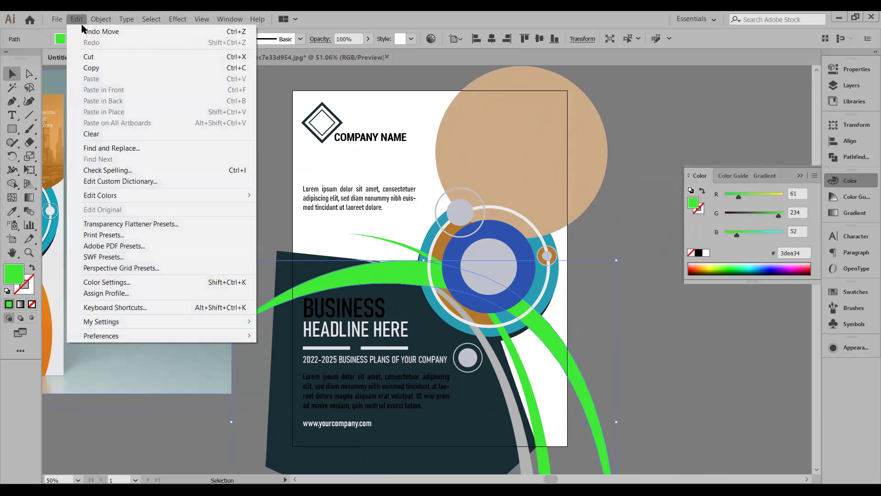
click(105, 31)
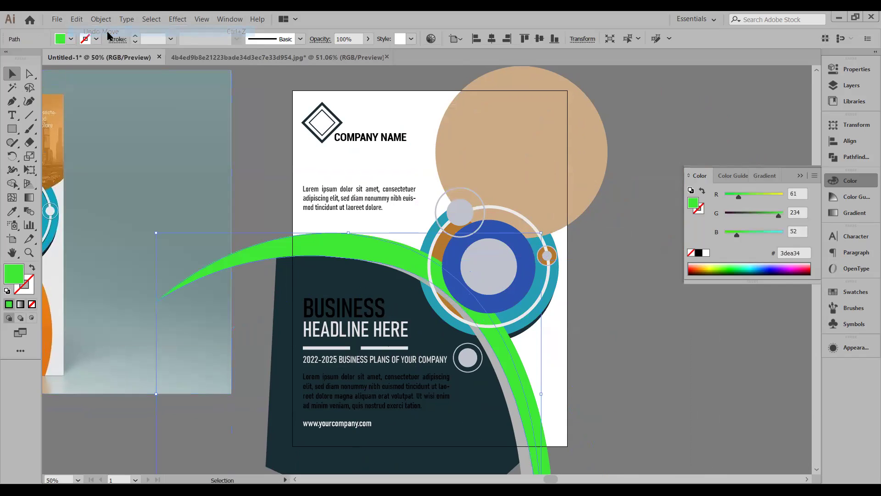
click(622, 350)
Step: Examine the teal outer ring where it crosses the green and grey curved bands, comparing it with the reference brochure
drag(574, 358, 673, 360)
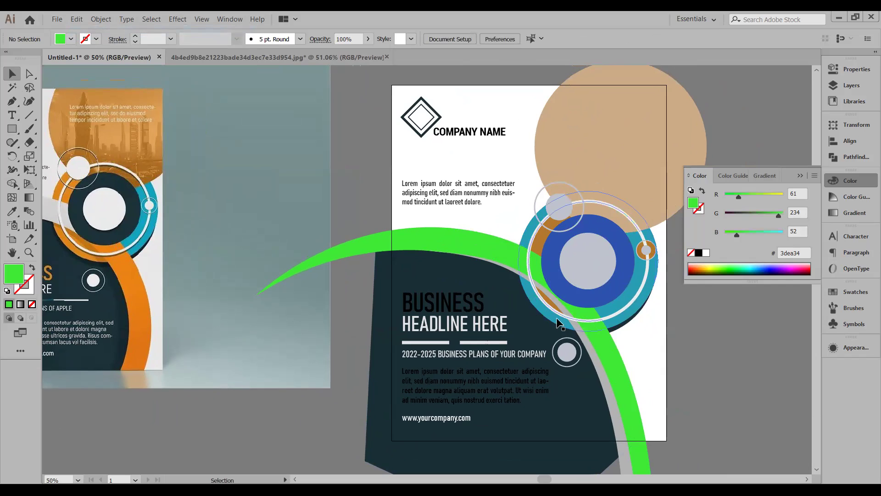
click(557, 322)
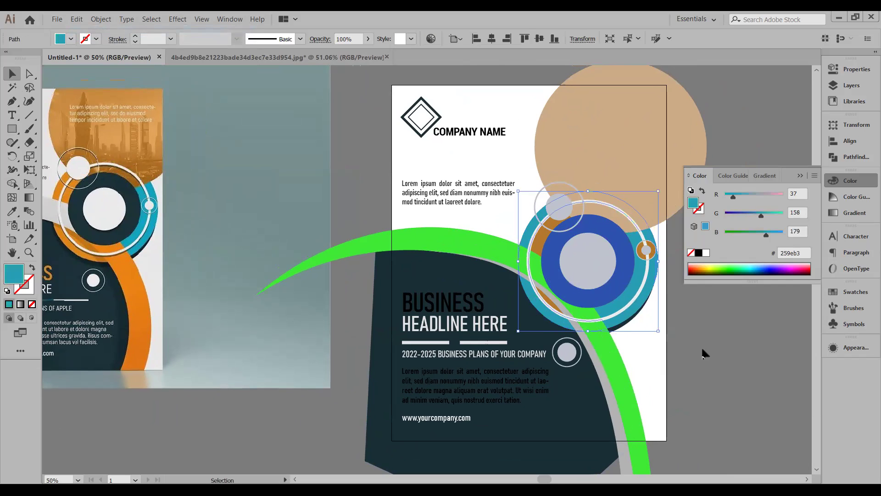
scroll(624, 335, up, 3)
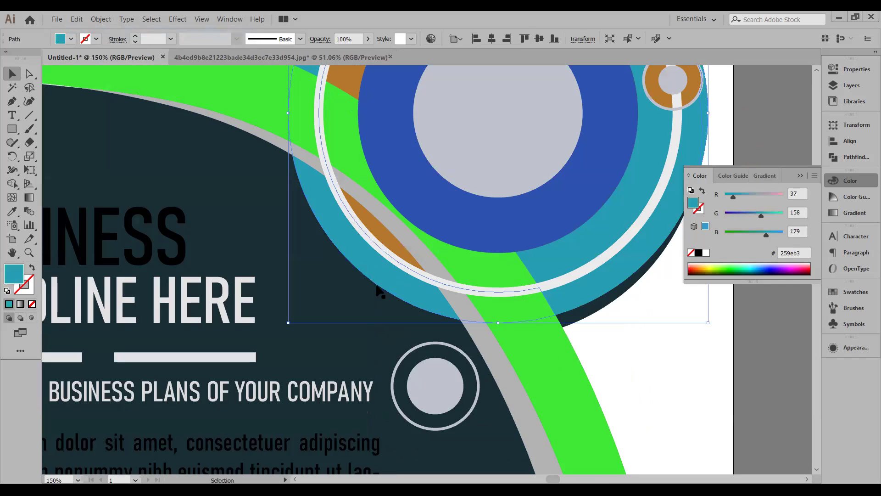
click(763, 390)
click(436, 308)
scroll(545, 346, down, 1)
scroll(546, 348, up, 2)
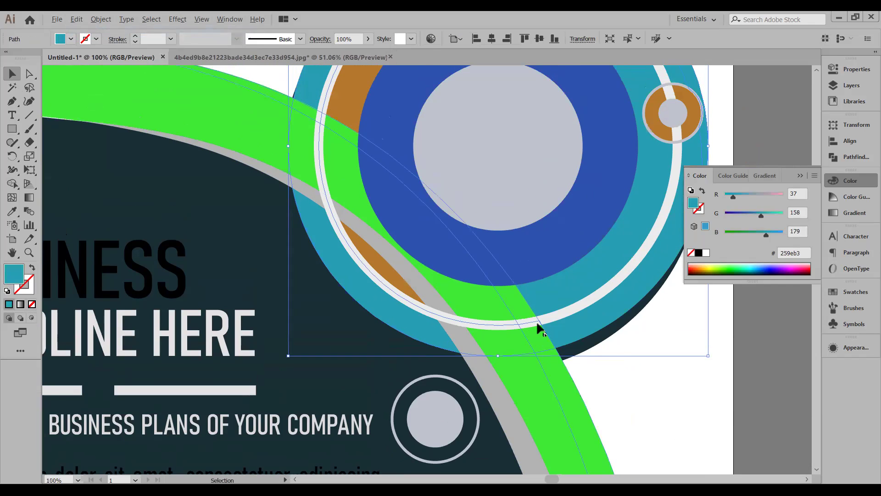
scroll(537, 327, down, 2)
scroll(549, 321, up, 1)
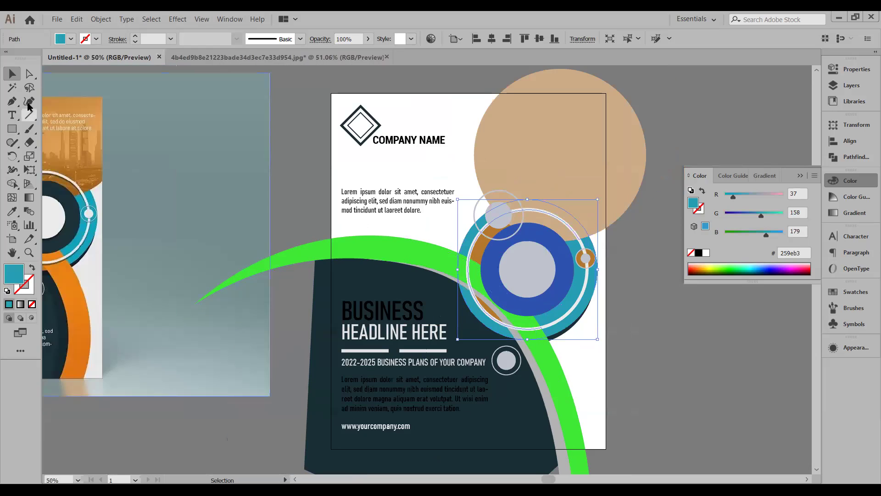
Step: Undo the white ring's stroke weight change and the teal recolouring of the outer ring, and deselect it
click(76, 20)
click(79, 31)
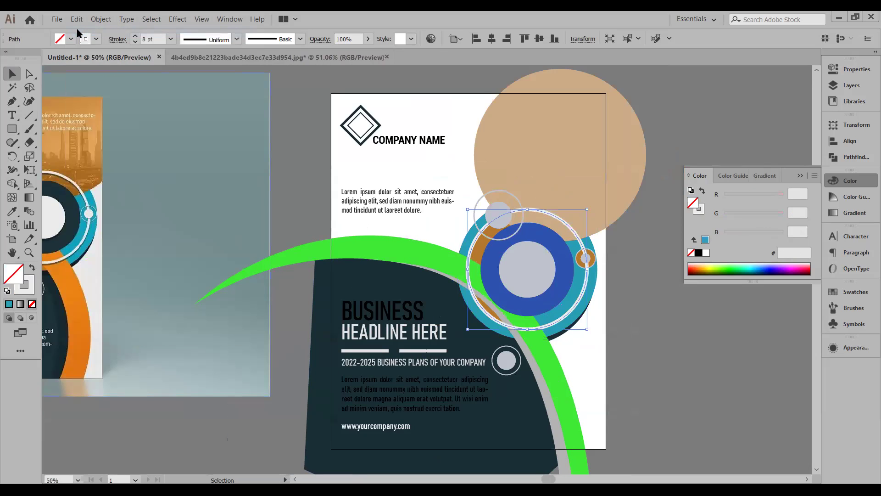
click(77, 20)
click(81, 32)
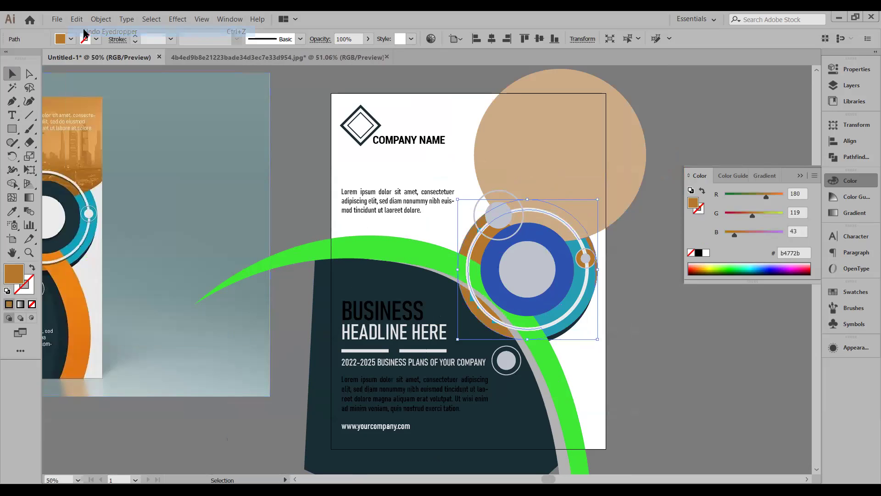
click(681, 353)
scroll(473, 335, up, 1)
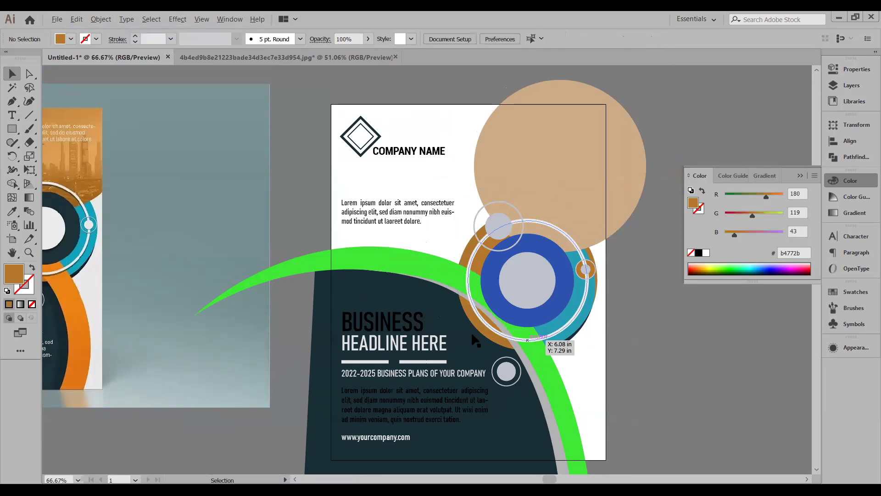
scroll(527, 309, up, 1)
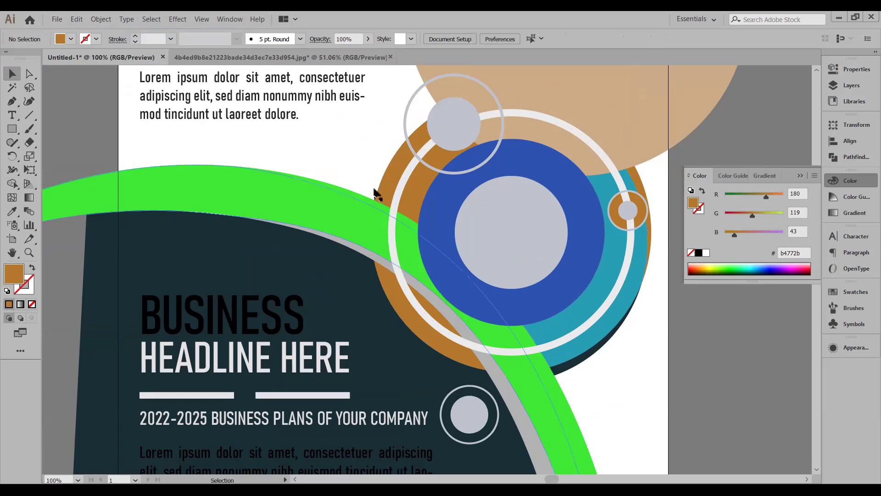
Step: Delete the dark panel shape behind the headline text, under the green and grey curved bands
drag(277, 143, 326, 227)
drag(329, 222, 330, 222)
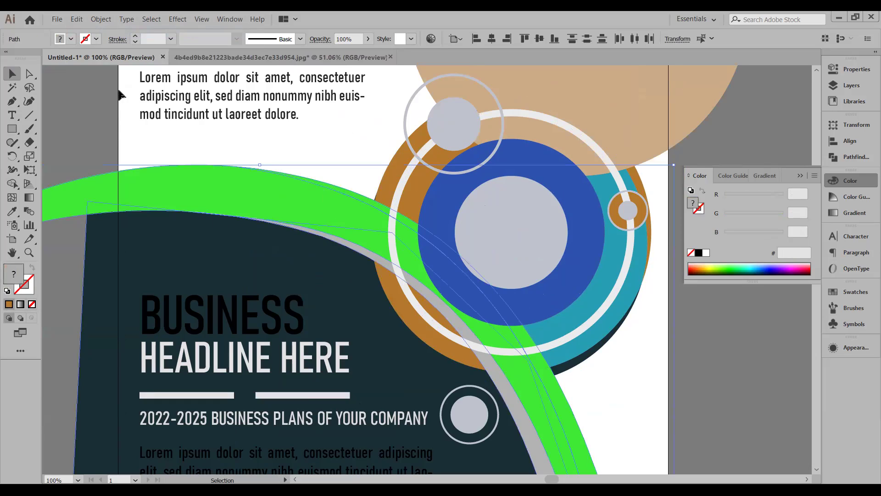
click(227, 136)
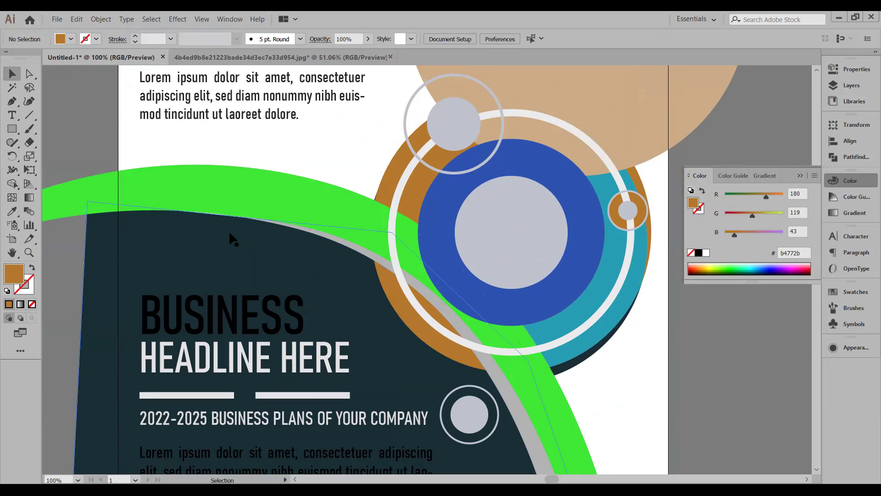
scroll(228, 225, down, 1)
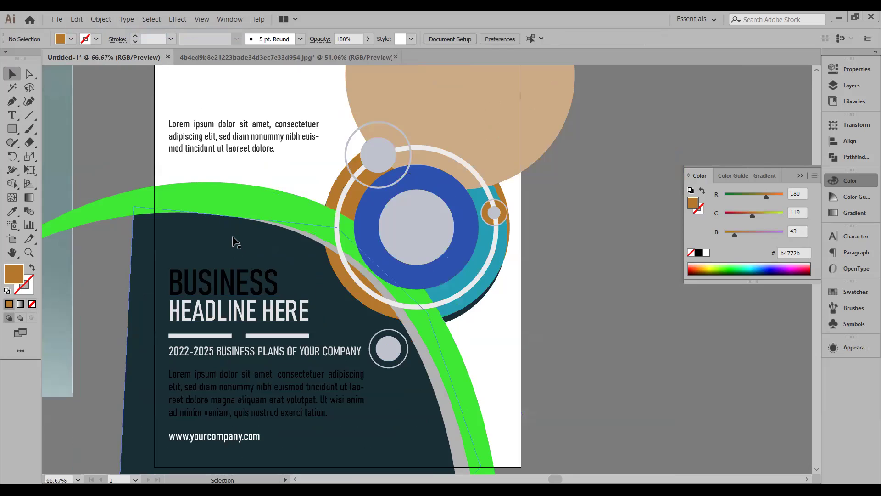
click(213, 242)
key(a)
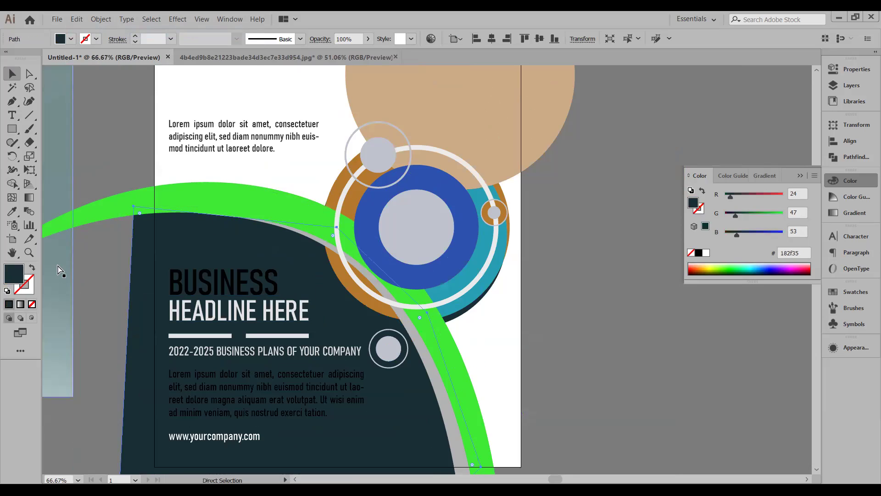
key(Delete)
key(v)
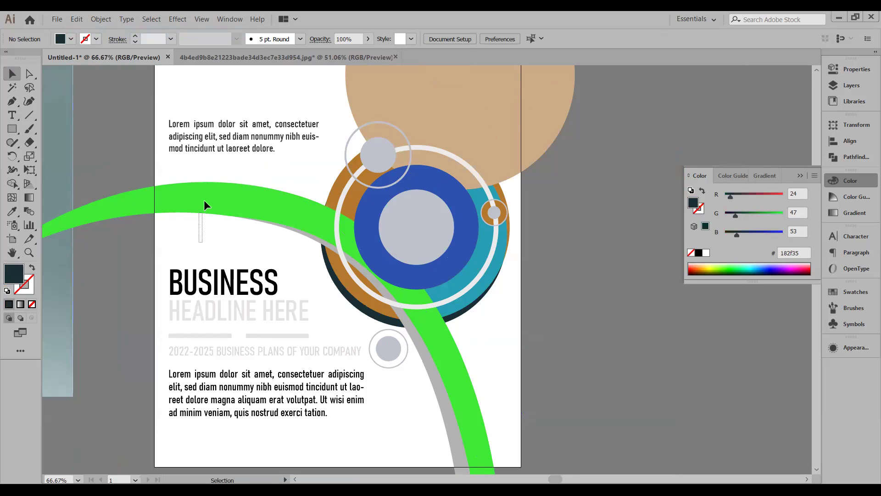
Step: Delete the green and grey curved bands that cross the circular ring graphic
click(229, 195)
key(a)
key(Delete)
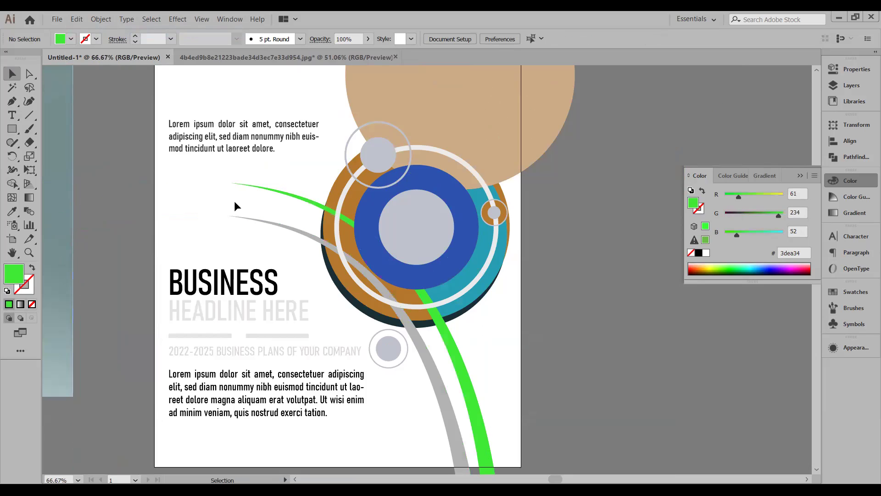
drag(260, 234, 259, 232)
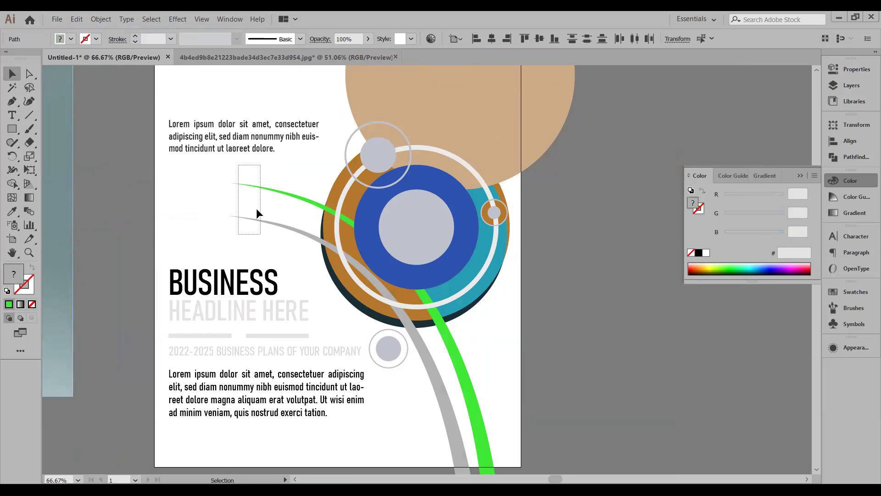
key(v)
key(Delete)
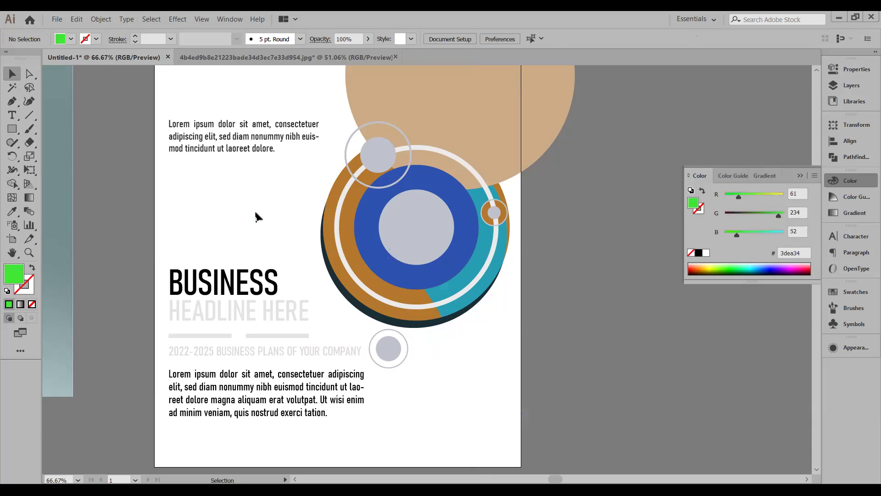
Step: Delete the small grey circle and its thin outline ring from the right edge of the ring graphic
key(ctrl+plus)
key(ctrl+plus)
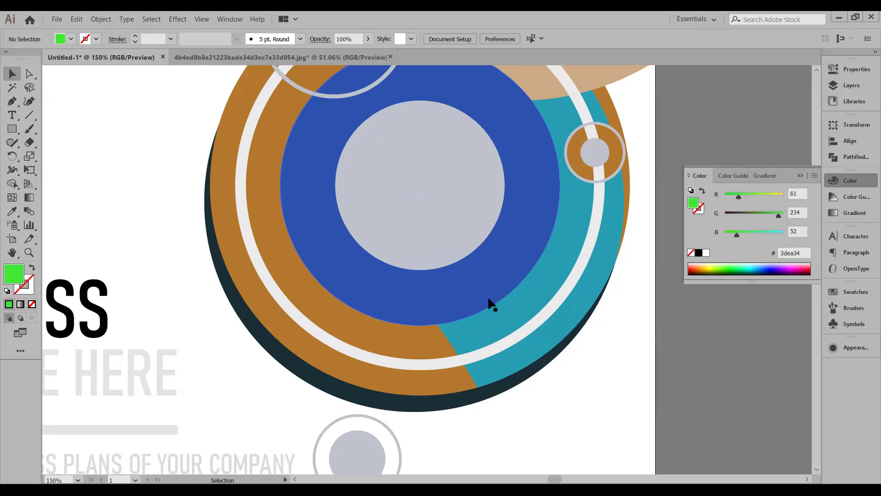
drag(511, 302, 392, 320)
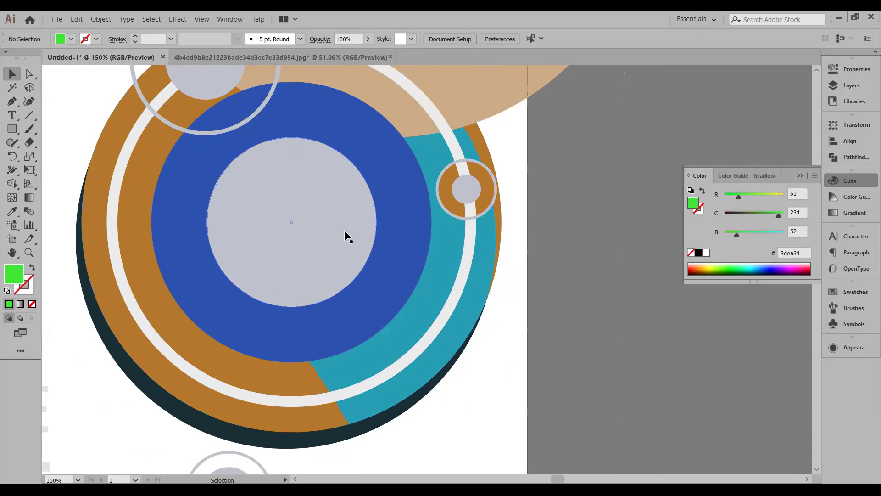
scroll(340, 223, up, 5)
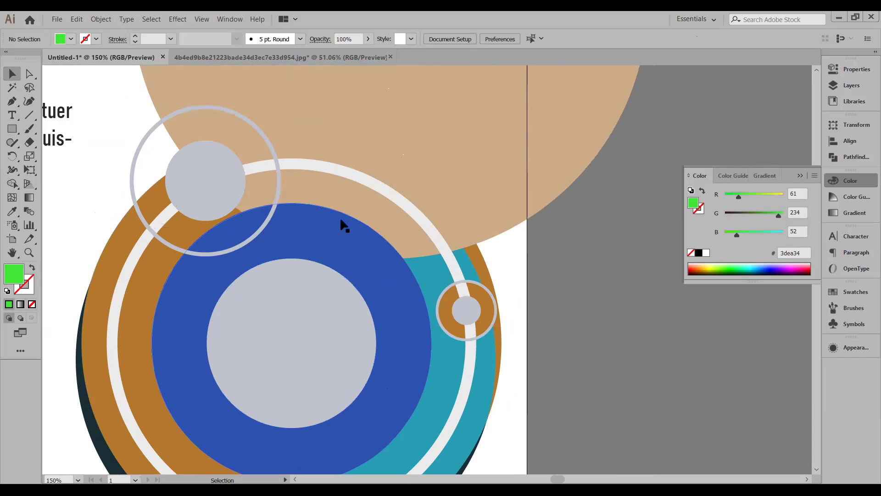
click(469, 309)
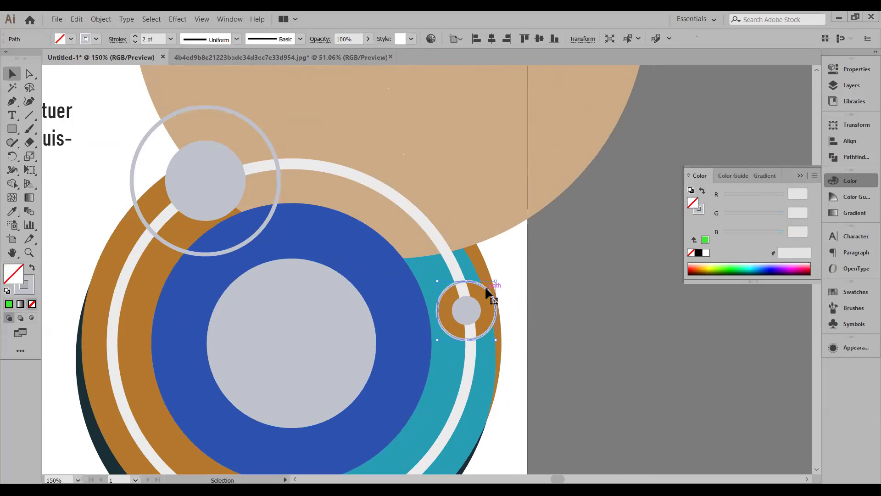
ctrl+click(465, 306)
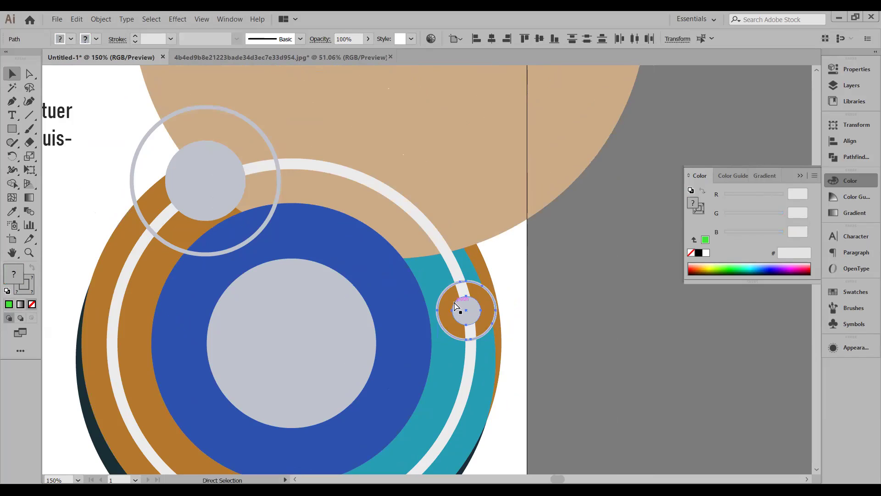
key(Delete)
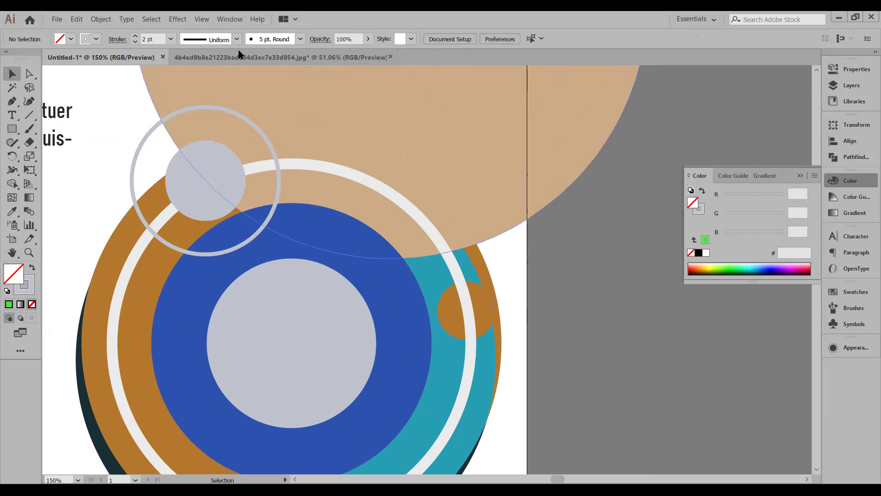
Step: Delete the grey circle and its thin outline ring at the upper left of the ring graphic
scroll(254, 152, down, 4)
drag(128, 206, 346, 274)
scroll(346, 274, right, 3)
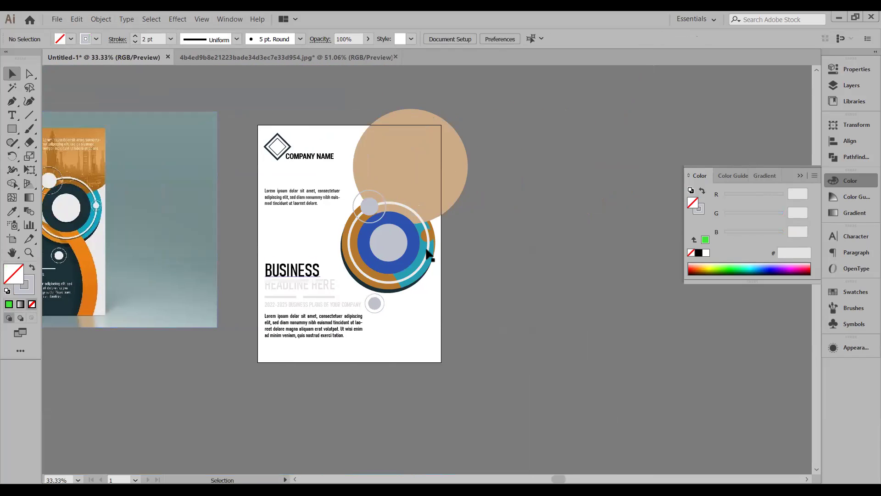
scroll(425, 251, up, 4)
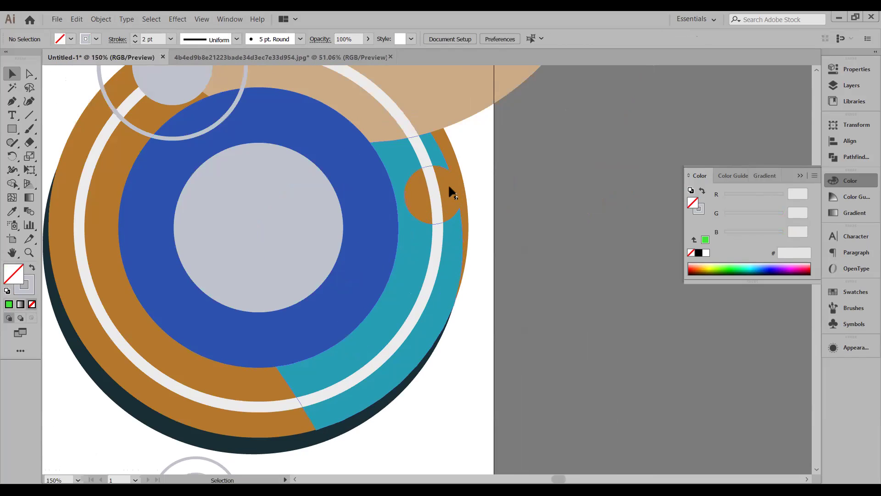
scroll(336, 256, left, 3)
scroll(337, 256, up, 1)
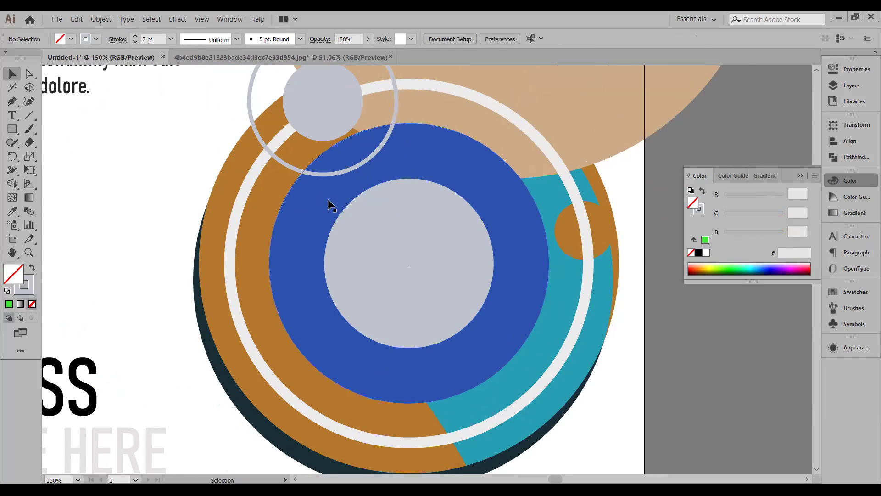
scroll(294, 152, up, 2)
mouse_move(288, 137)
mouse_down()
mouse_move(233, 134)
mouse_move(291, 144)
mouse_up()
key(a)
key(Delete)
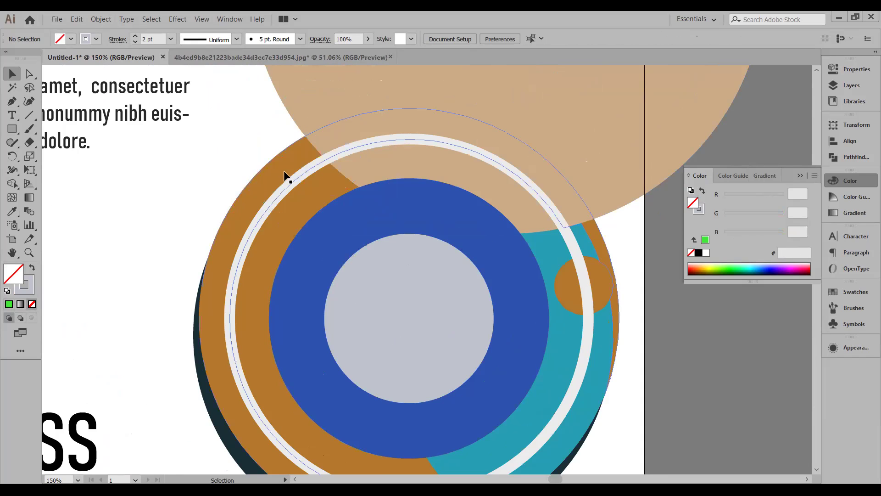
key(ctrl+minus)
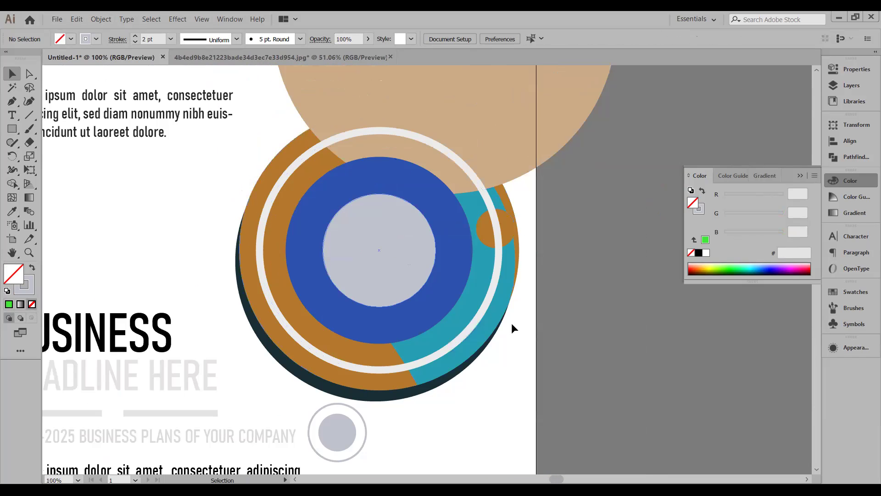
Step: Try to split the ring graphic's overlapping circles and the tan circle with Pathfinder Divide
scroll(511, 329, down, 2)
scroll(511, 329, right, 2)
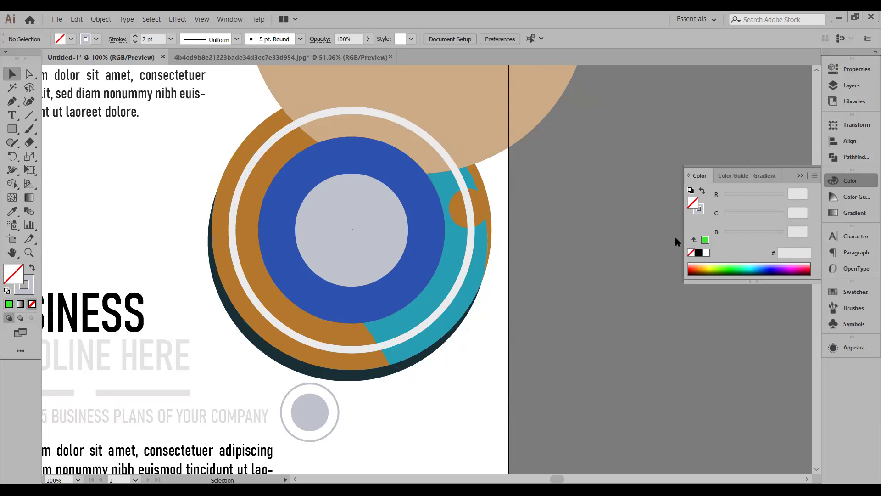
click(799, 176)
drag(225, 97, 464, 320)
drag(488, 348, 488, 349)
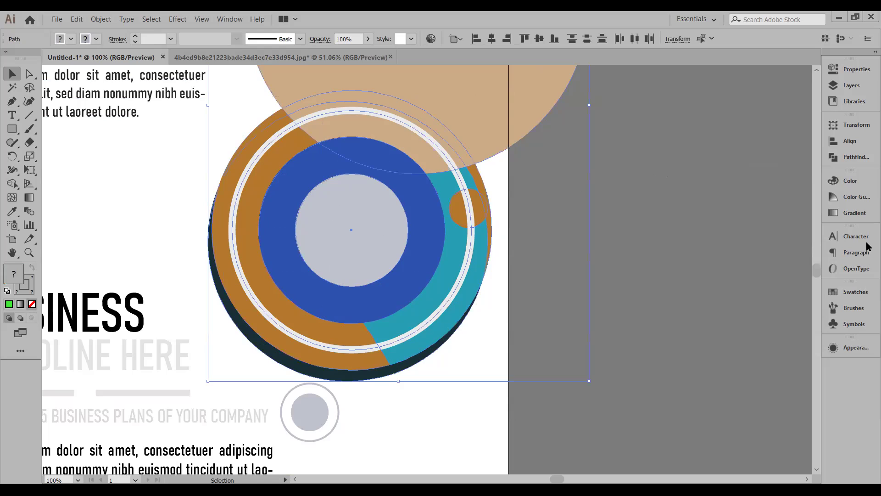
click(856, 157)
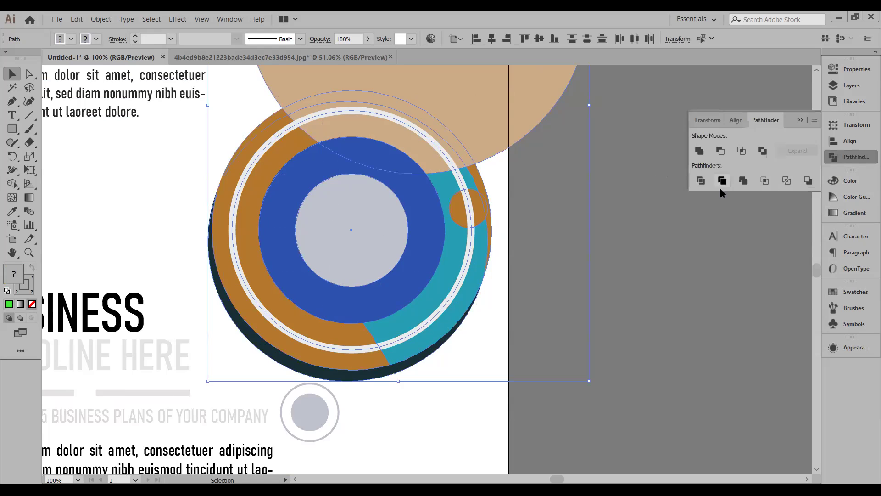
click(701, 180)
click(654, 240)
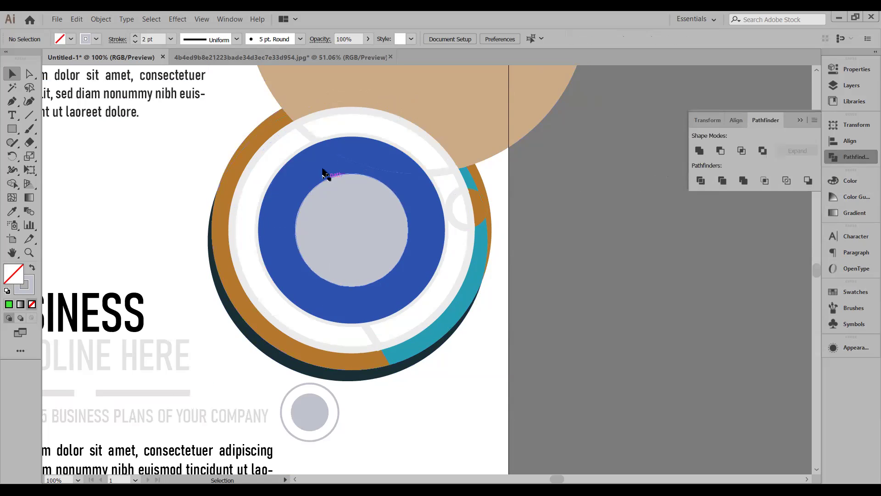
Step: Undo the Divide applied to the ring graphic and deselect the shapes
click(333, 139)
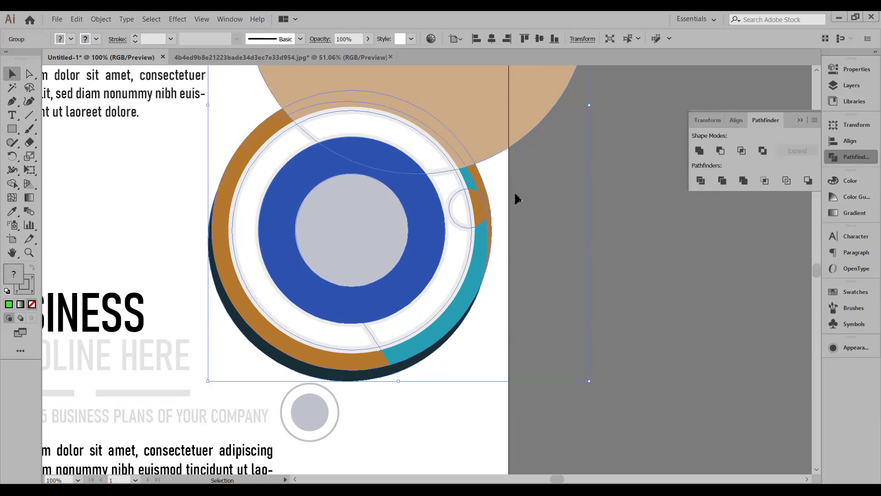
click(77, 19)
click(108, 28)
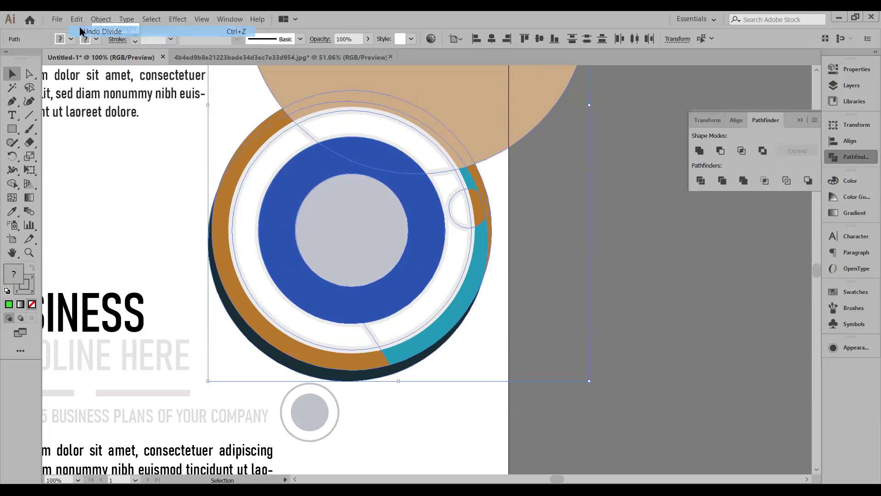
click(627, 413)
Step: Hide the white outline ring that surrounds the blue circle
click(469, 255)
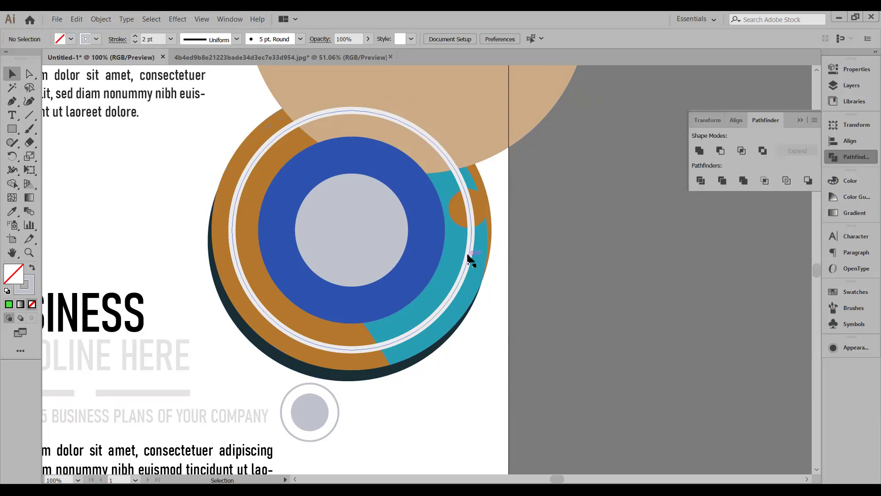
click(101, 18)
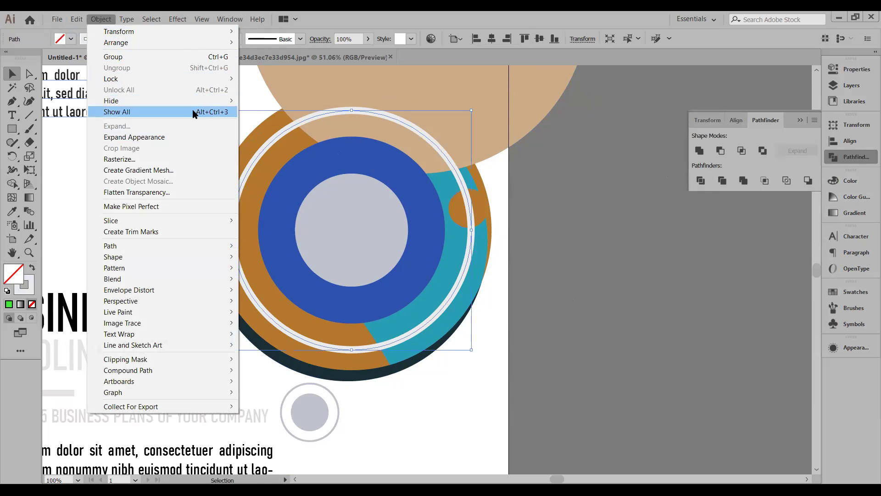
mouse_move(209, 98)
click(261, 100)
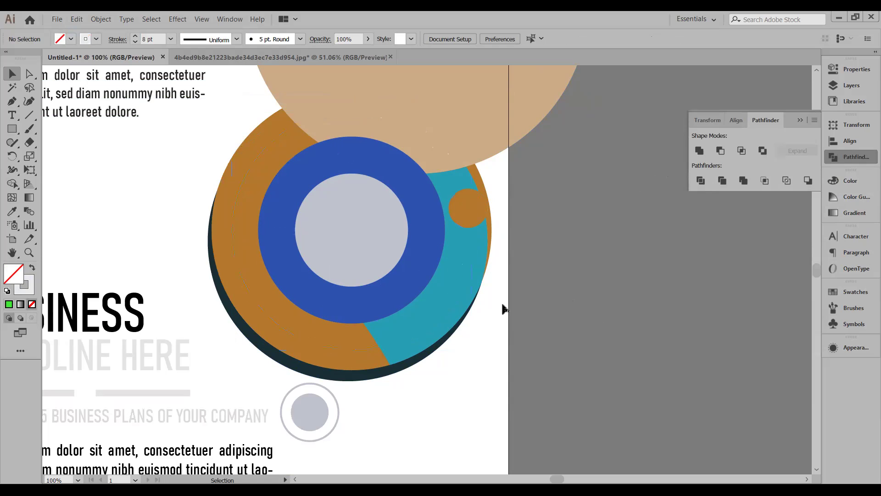
click(476, 200)
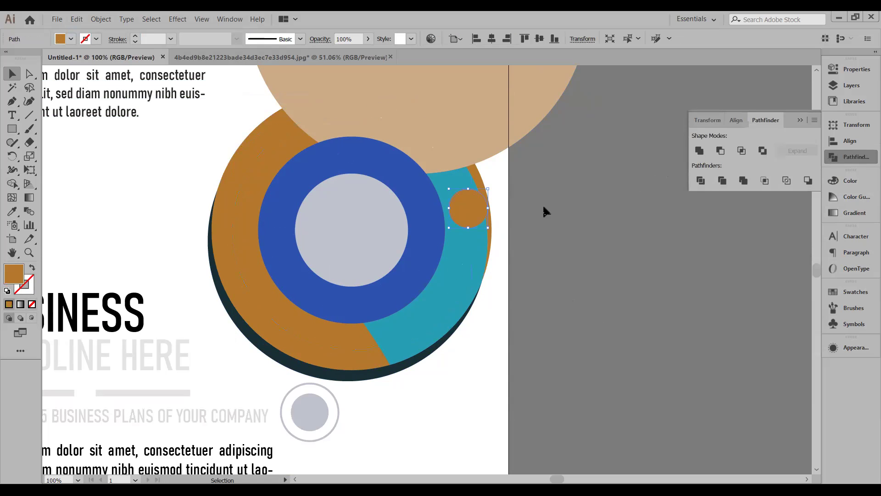
click(526, 204)
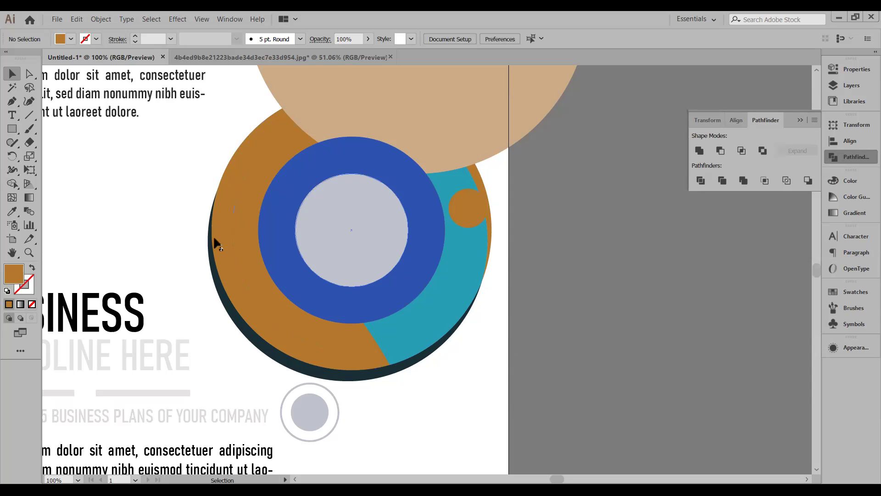
drag(180, 113, 350, 227)
click(71, 21)
click(88, 30)
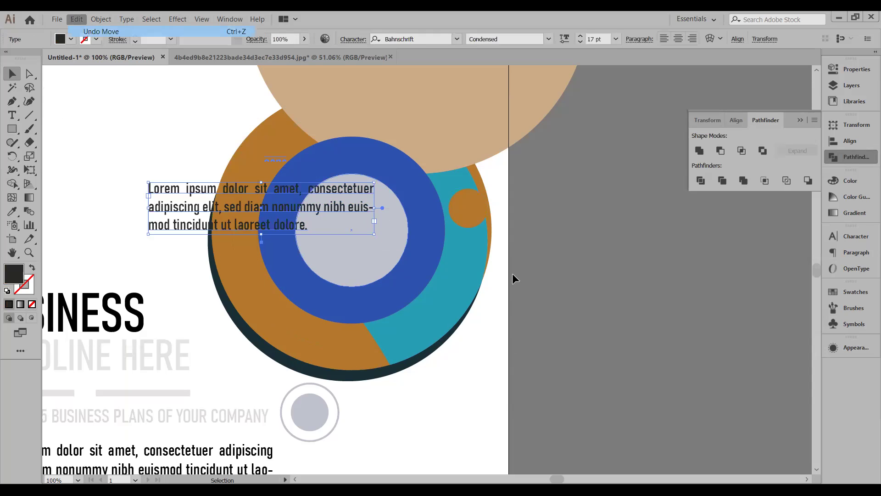
click(624, 161)
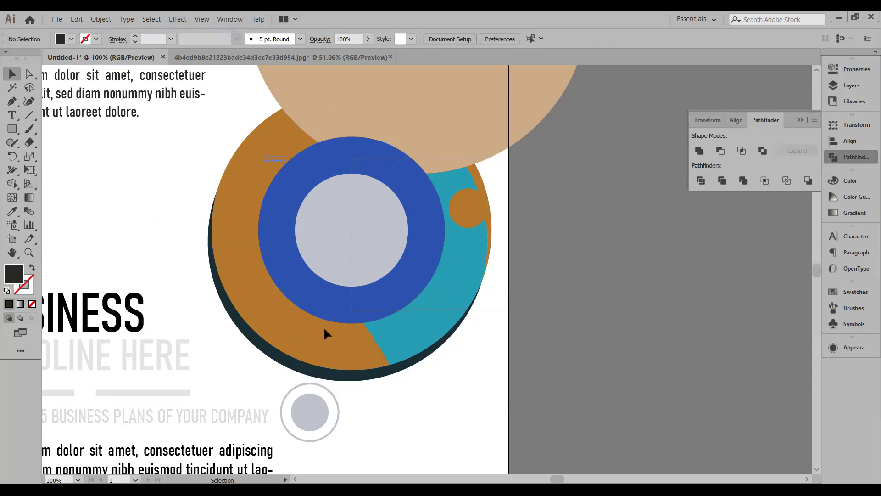
click(238, 355)
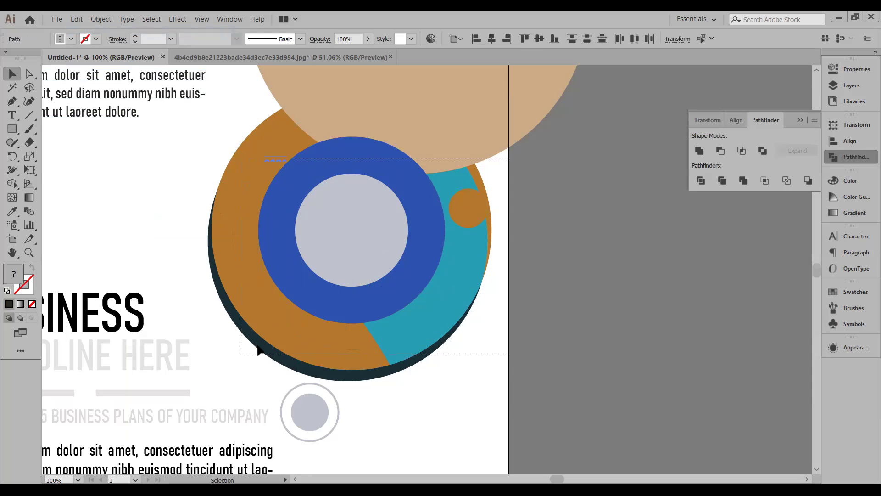
click(551, 275)
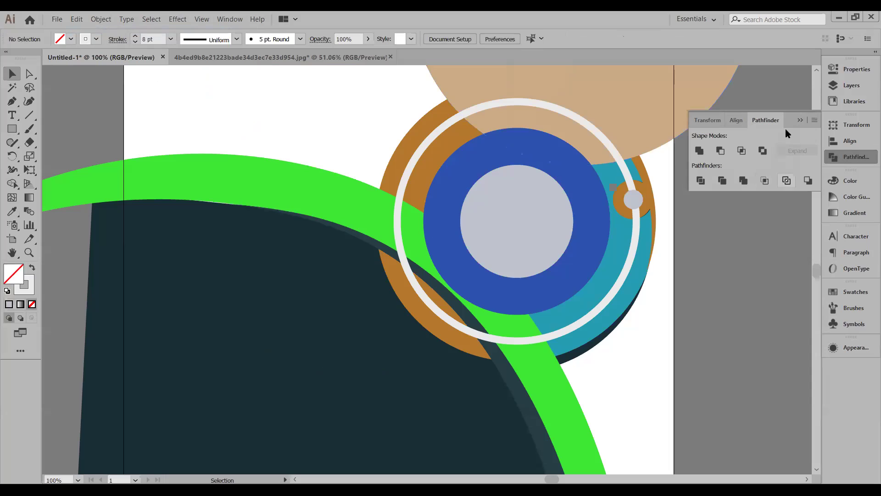
Step: Divide the ring graphic, the tan circle and the curved bands at their overlaps with Pathfinder Divide, and ungroup the resulting pieces
scroll(702, 225, down, 3)
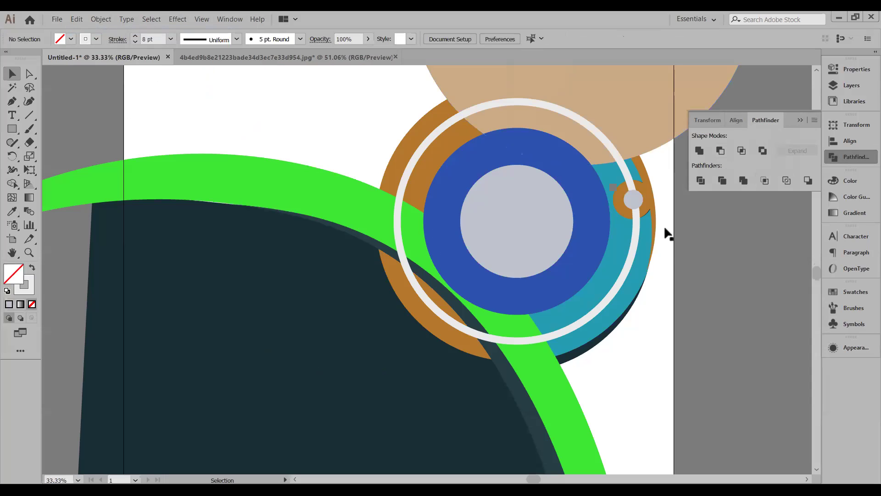
drag(528, 190, 734, 400)
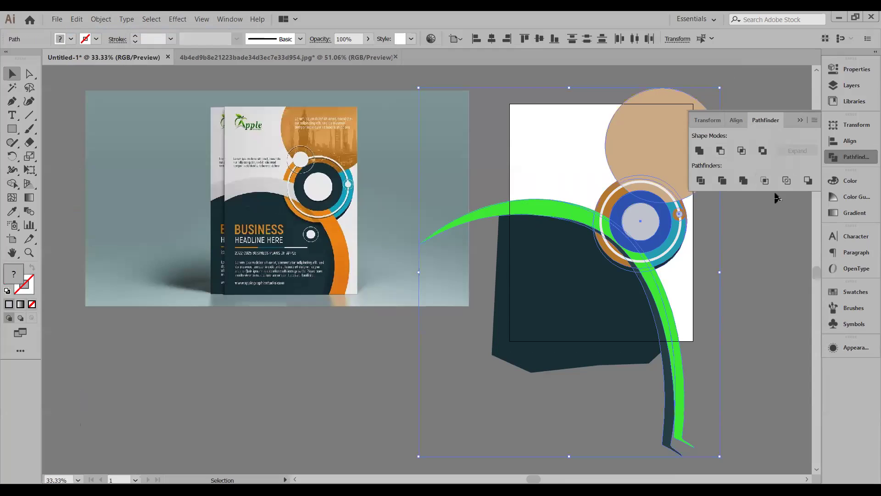
click(699, 182)
right_click(652, 228)
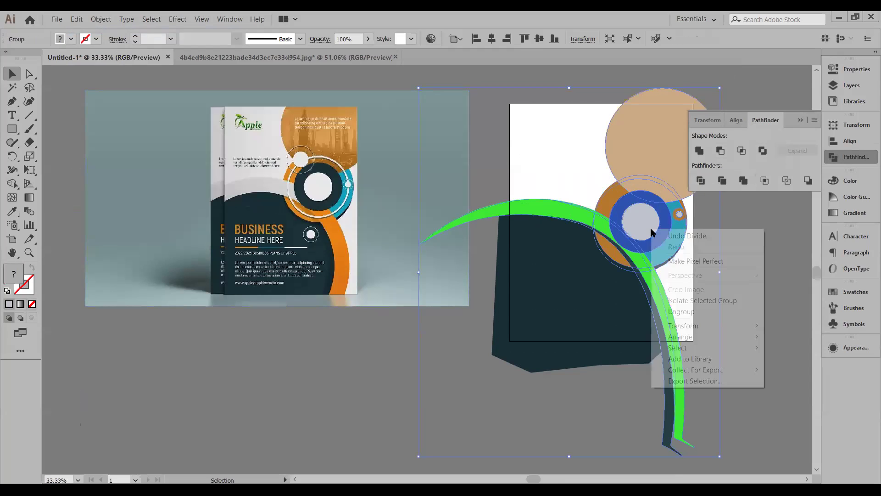
click(682, 312)
click(800, 122)
click(692, 246)
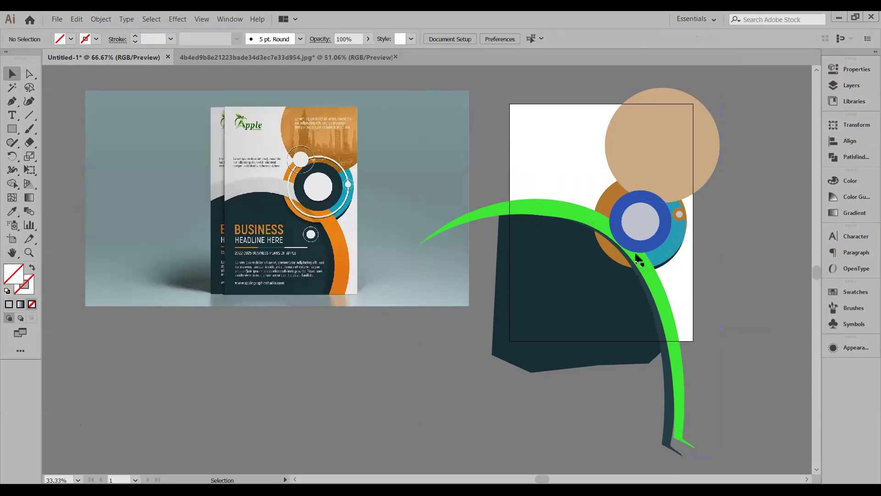
scroll(694, 243, up, 2)
scroll(638, 250, up, 2)
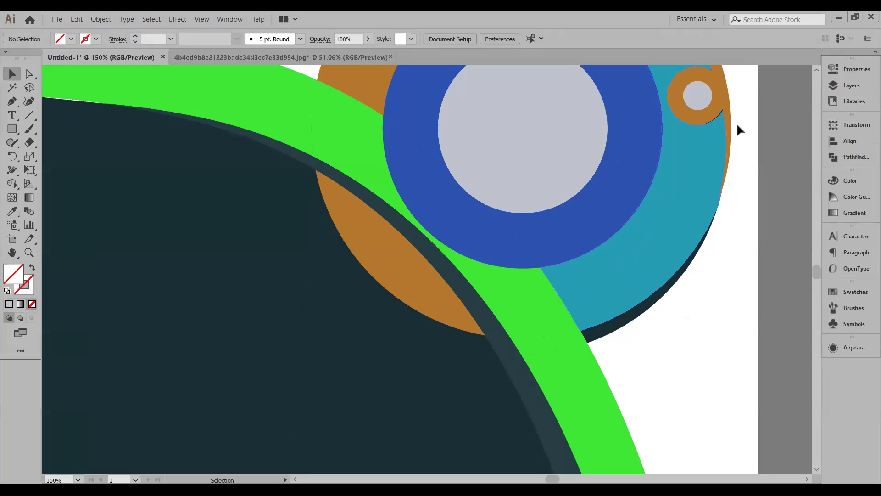
scroll(722, 118, up, 2)
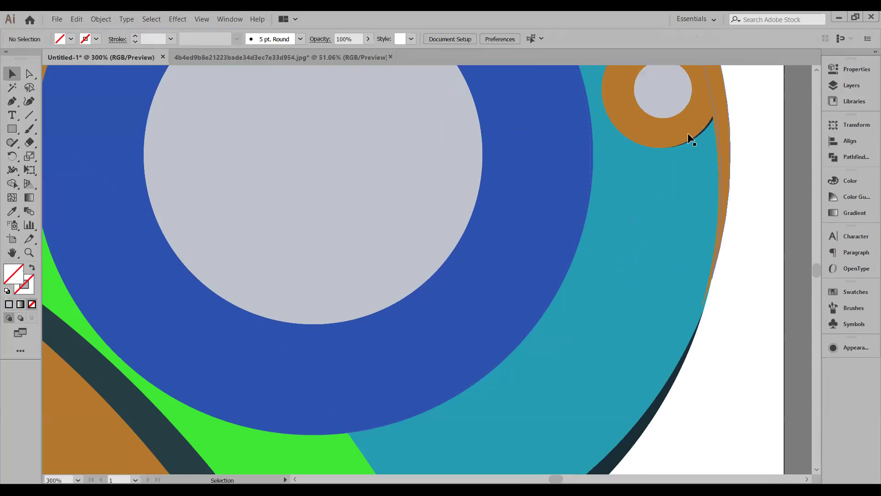
scroll(688, 133, down, 2)
click(599, 164)
right_click(598, 162)
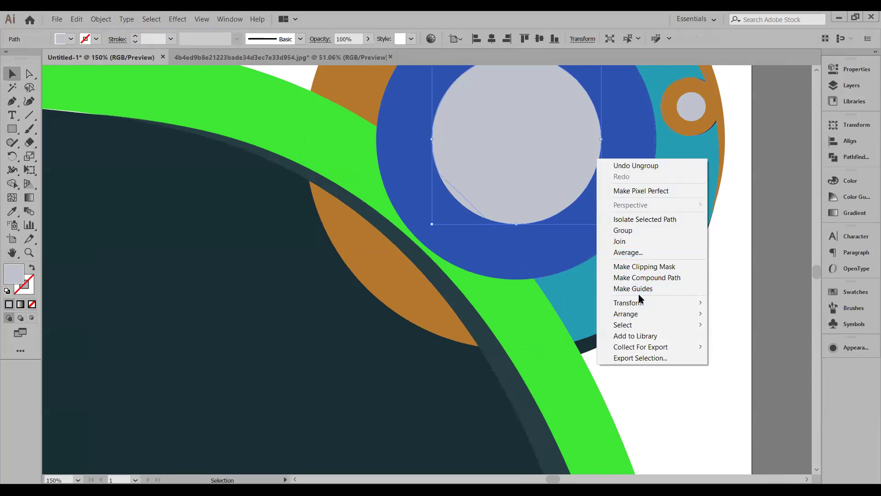
click(764, 281)
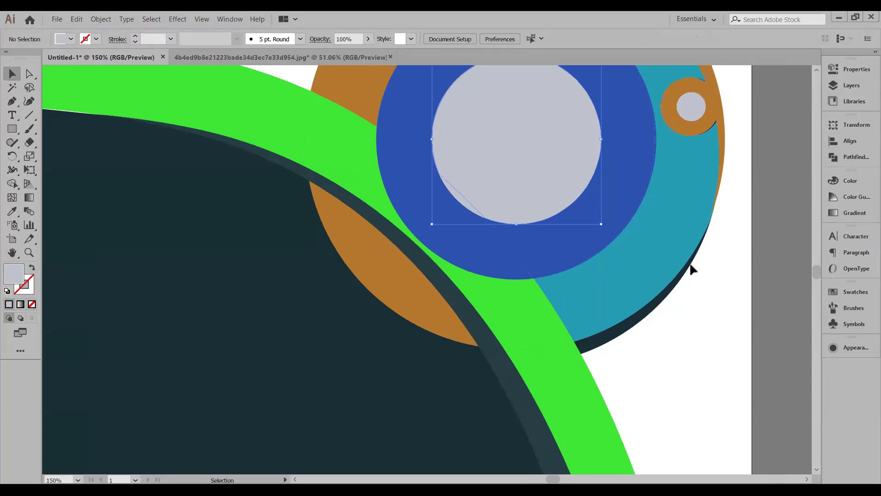
Step: Recolor the orange sliver along the ring graphic's outer right edge with the teal sampled from the adjoining ring segment
scroll(690, 268, down, 1)
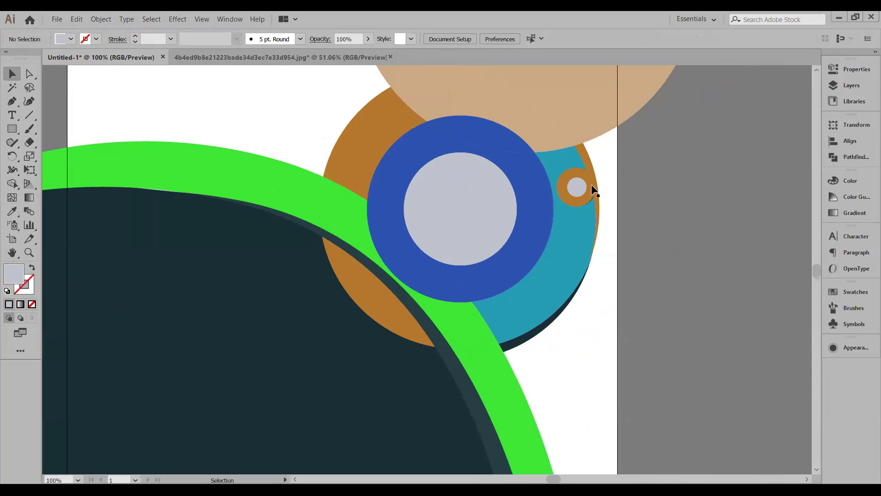
click(595, 189)
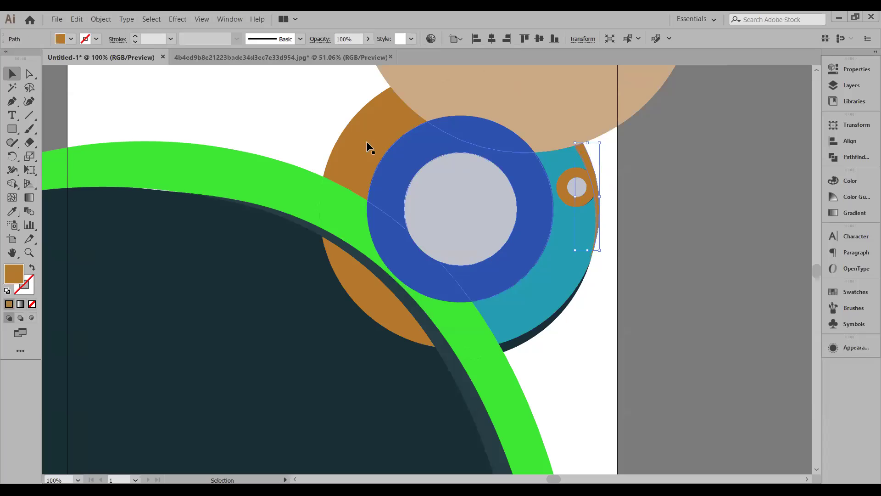
click(12, 211)
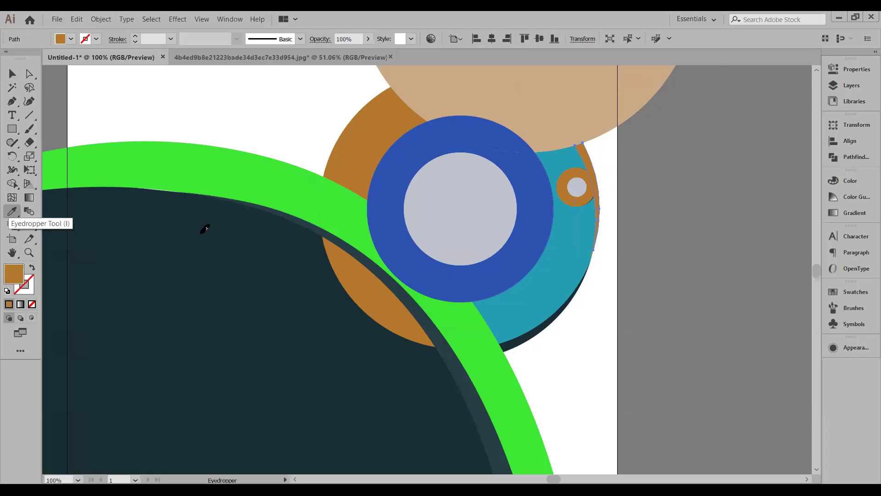
click(540, 264)
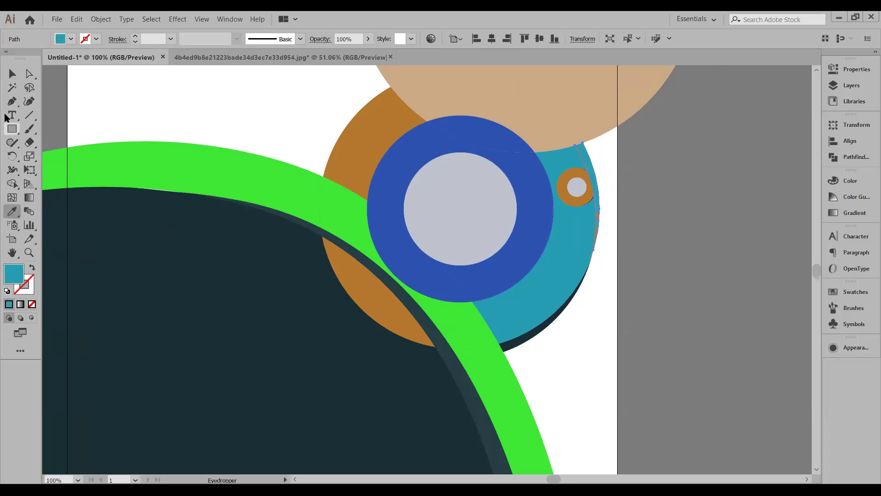
click(12, 74)
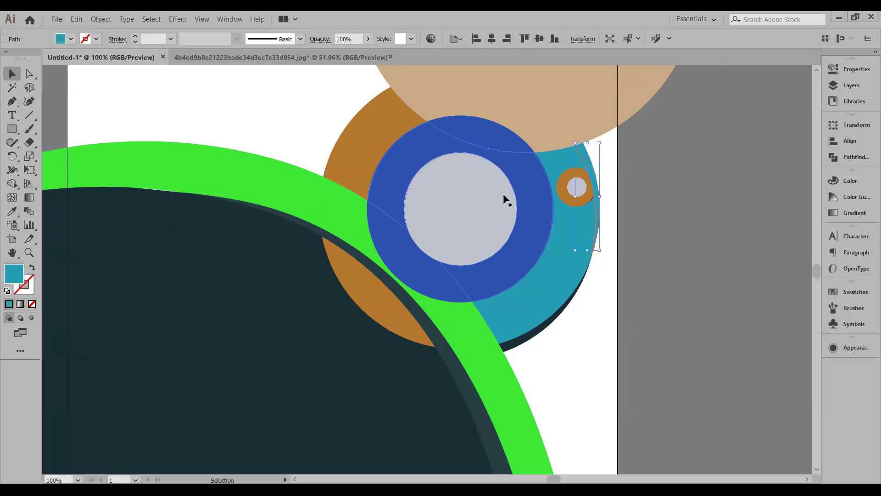
Step: Recolor the orange ring around the small grey circle with the teal sampled from the surrounding ring segment
click(575, 187)
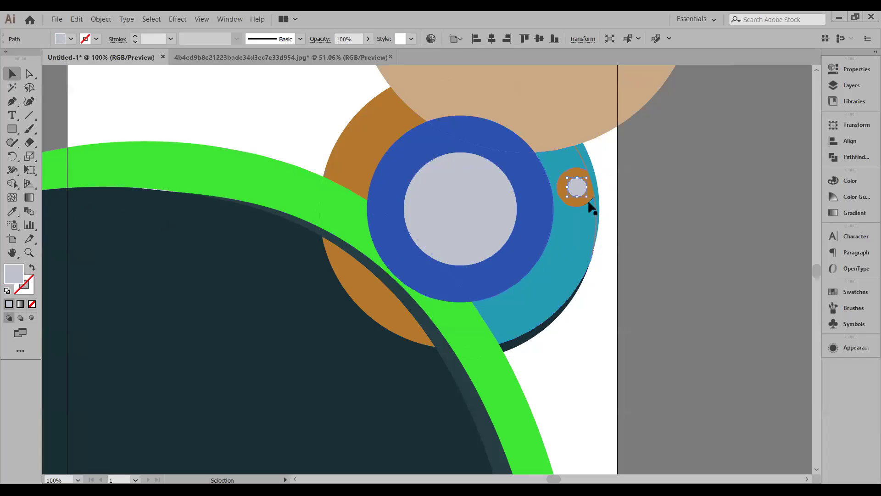
click(579, 208)
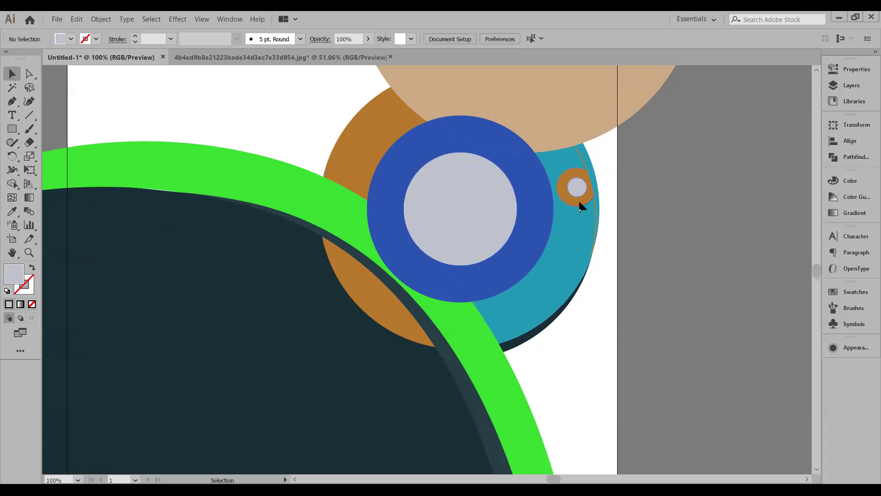
click(578, 205)
click(12, 211)
click(589, 244)
click(12, 73)
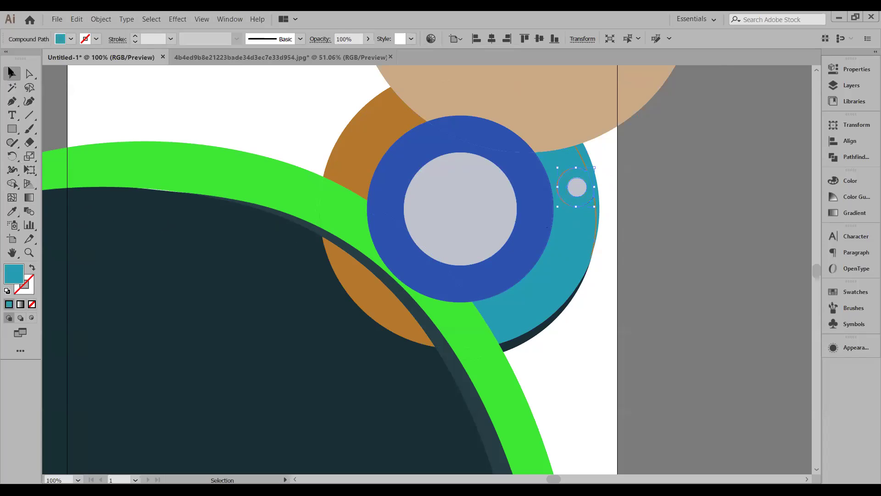
click(684, 289)
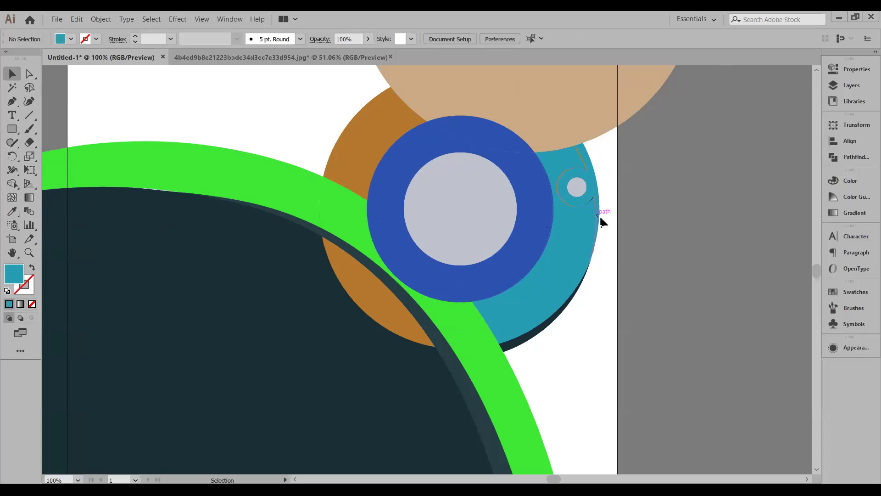
scroll(608, 221, up, 2)
scroll(603, 222, down, 1)
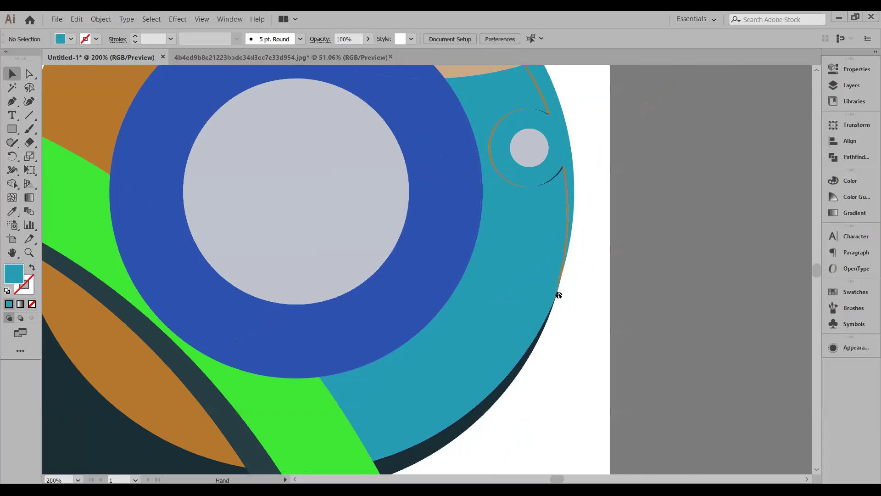
drag(556, 295, 637, 298)
scroll(636, 298, down, 1)
drag(579, 333, 684, 275)
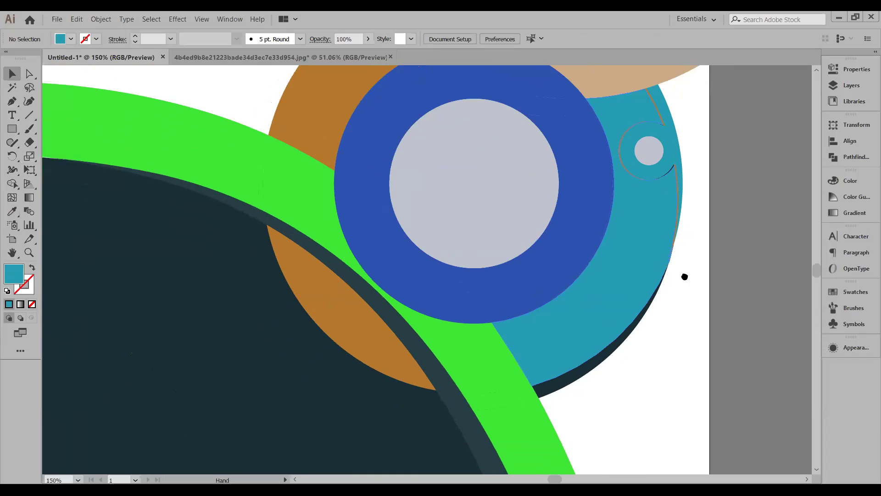
scroll(478, 275, down, 1)
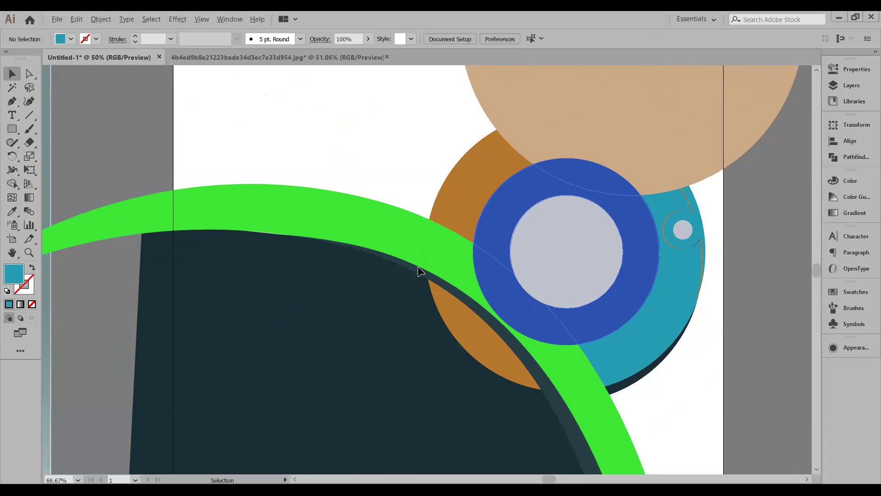
Step: Recolor the upper green curved band above the dark panel with the light grey sampled from the reference brochure's matching band
scroll(534, 260, down, 2)
drag(400, 275, 471, 273)
drag(510, 298, 510, 298)
click(560, 233)
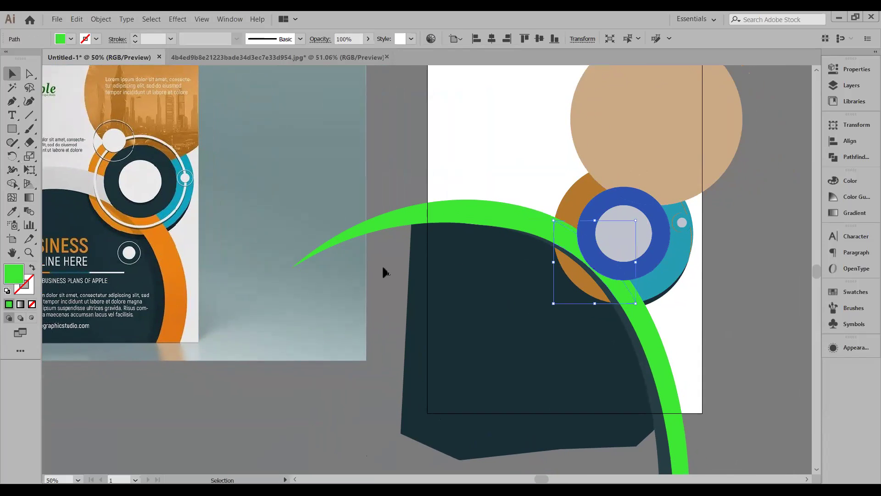
drag(565, 340, 554, 318)
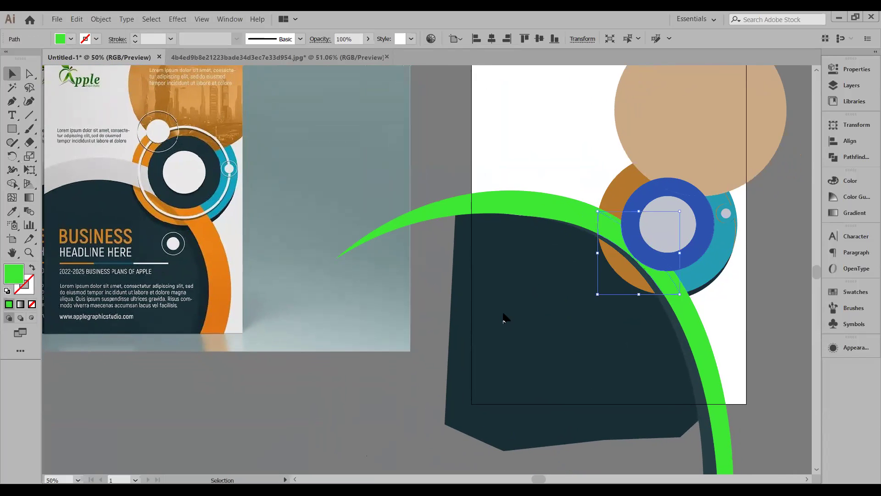
click(373, 356)
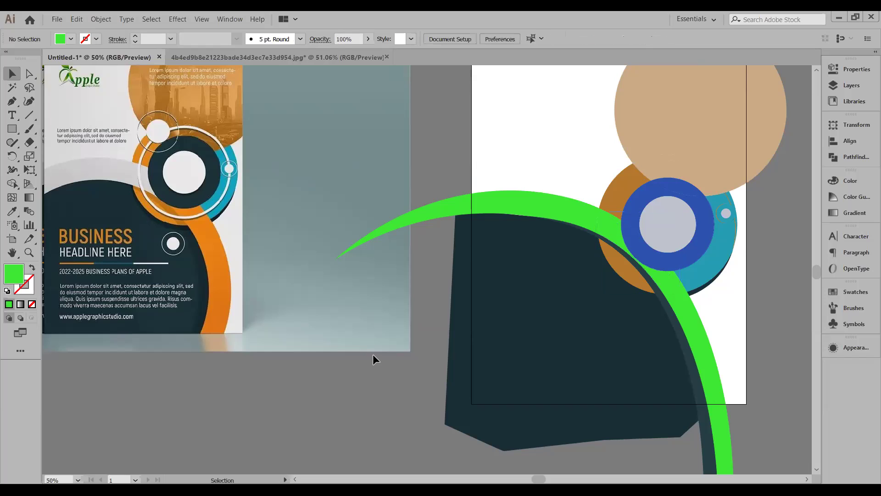
click(575, 210)
click(11, 212)
click(78, 175)
click(12, 74)
click(470, 155)
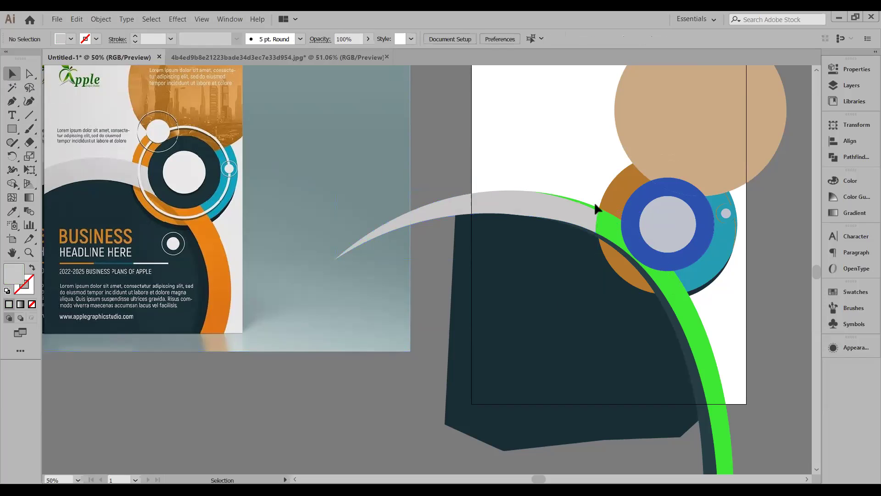
Step: Recolor the leftover green sliver along the curved band's upper edge with the light grey sampled from the band
click(593, 207)
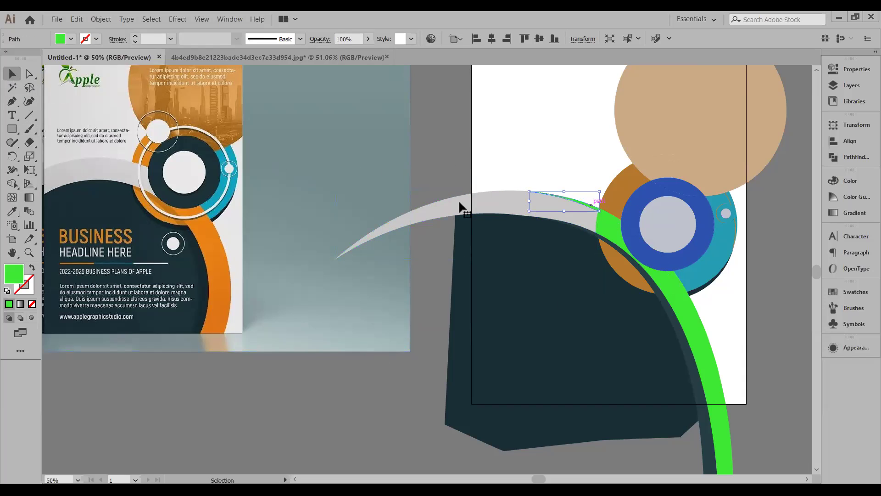
click(9, 214)
click(553, 207)
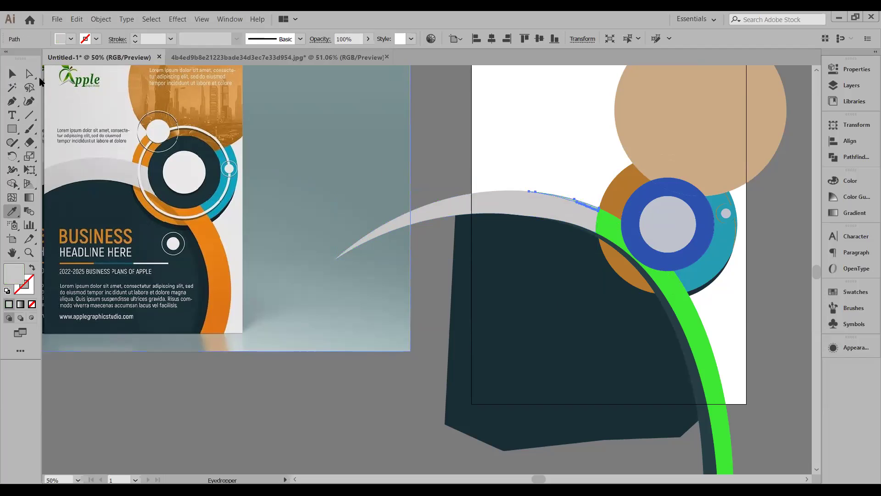
key(v)
click(436, 146)
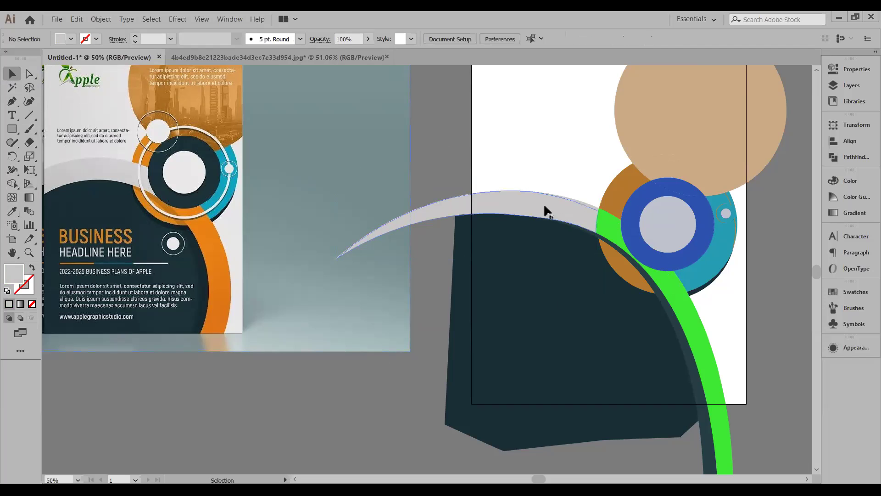
Step: Unite the light grey curved band and the sliver along its upper edge into one shape with Pathfinder Unite
scroll(631, 208, up, 2)
drag(505, 200, 529, 195)
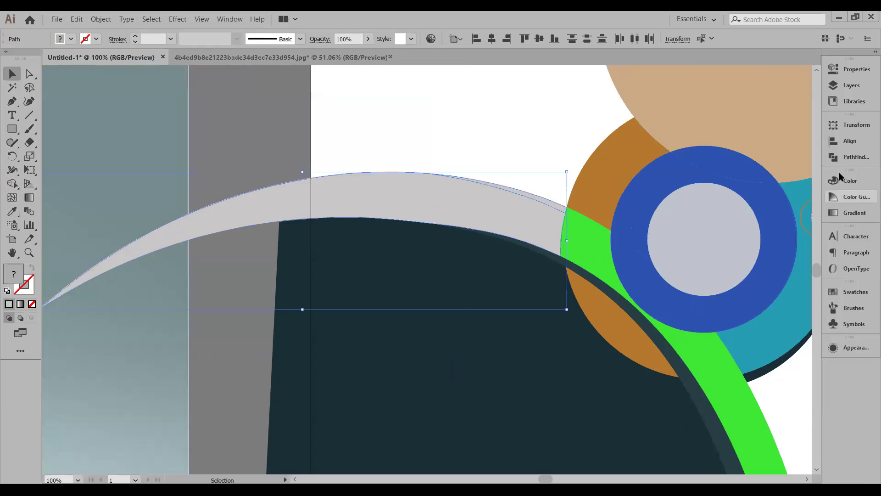
click(841, 153)
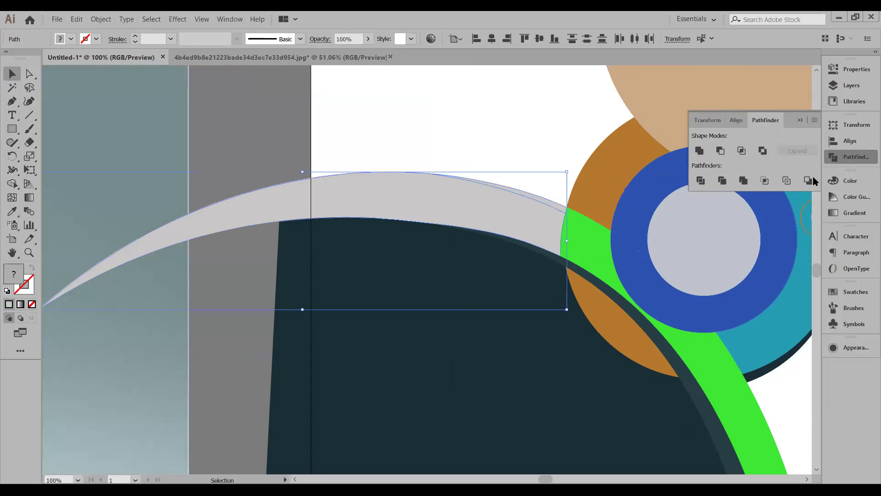
click(700, 150)
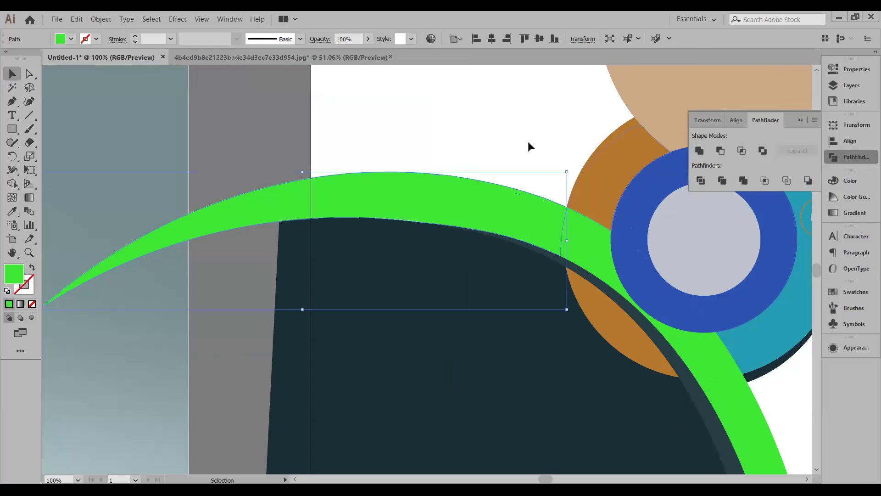
Step: Fill the united curved band with the light grey sampled from the reference brochure's band
click(386, 132)
drag(443, 204, 426, 202)
scroll(444, 202, down, 2)
drag(107, 207, 394, 226)
click(11, 211)
click(275, 182)
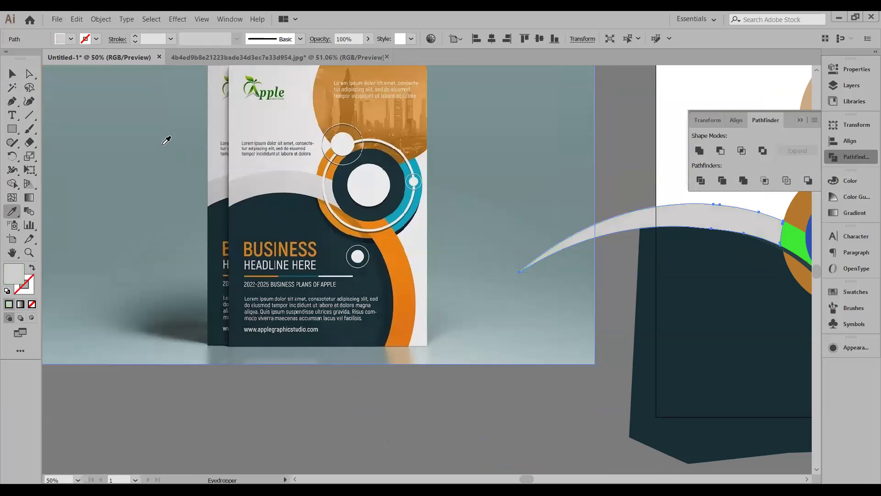
Step: Show all hidden objects, including the headline and body text, deselect them and collapse the Pathfinder options
click(12, 73)
click(399, 222)
drag(399, 222, 90, 171)
scroll(520, 208, up, 2)
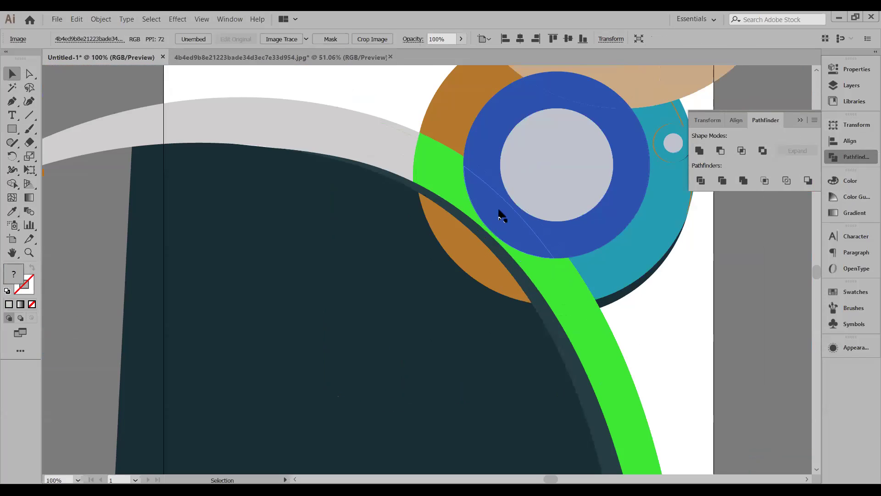
click(102, 20)
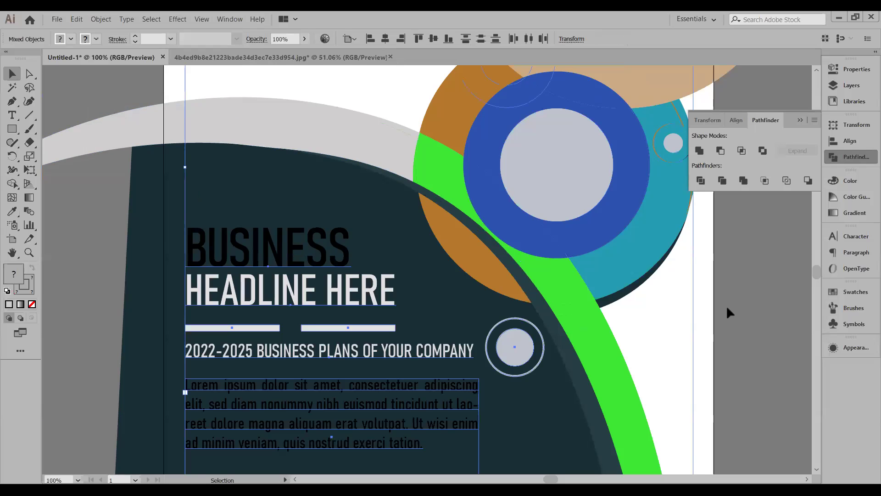
click(757, 301)
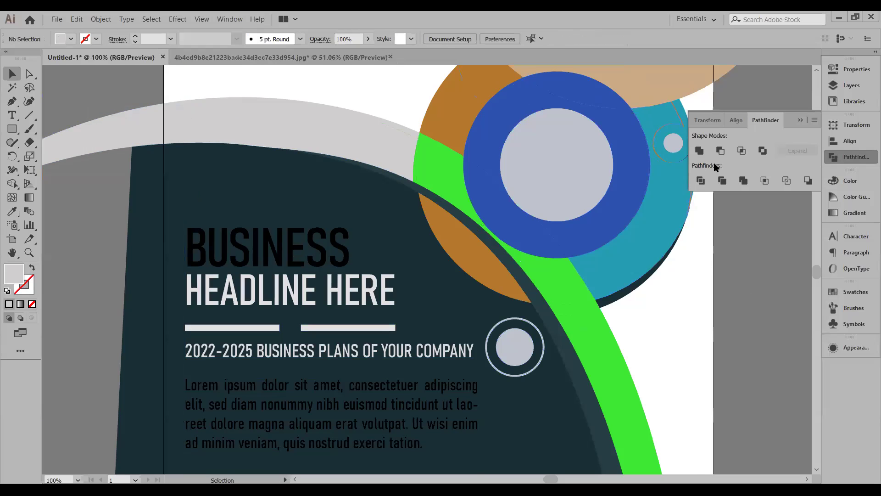
click(801, 120)
Step: Unite the teal ring pieces, the thin orange slivers and the small grey circle into one shape with Pathfinder Unite
scroll(719, 183, up, 2)
scroll(688, 110, up, 2)
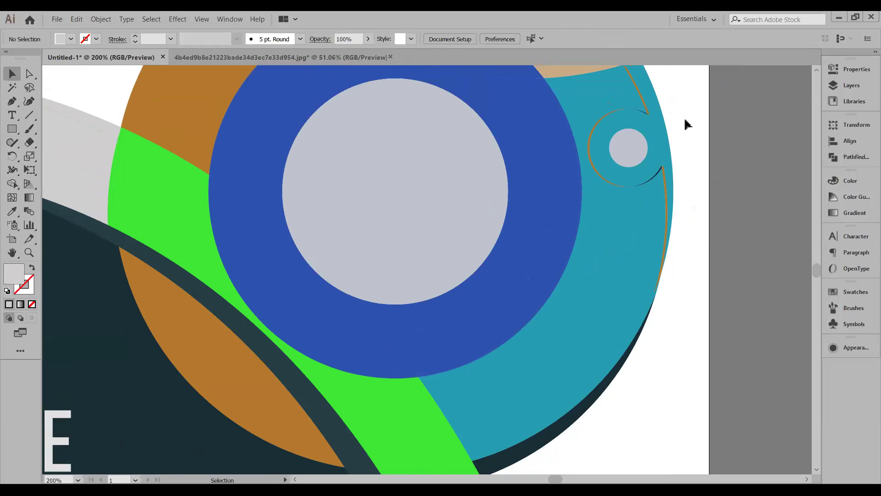
drag(685, 87, 613, 209)
scroll(711, 204, down, 1)
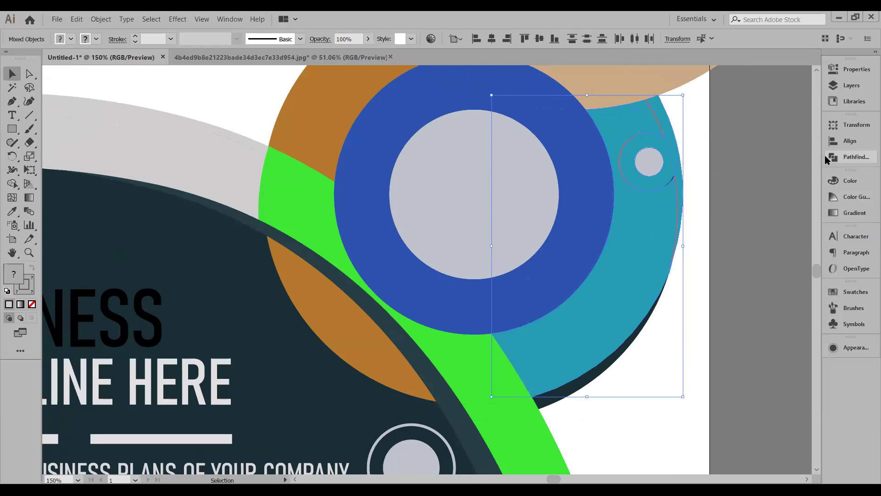
scroll(669, 183, up, 1)
click(682, 124)
drag(691, 122, 634, 239)
click(857, 156)
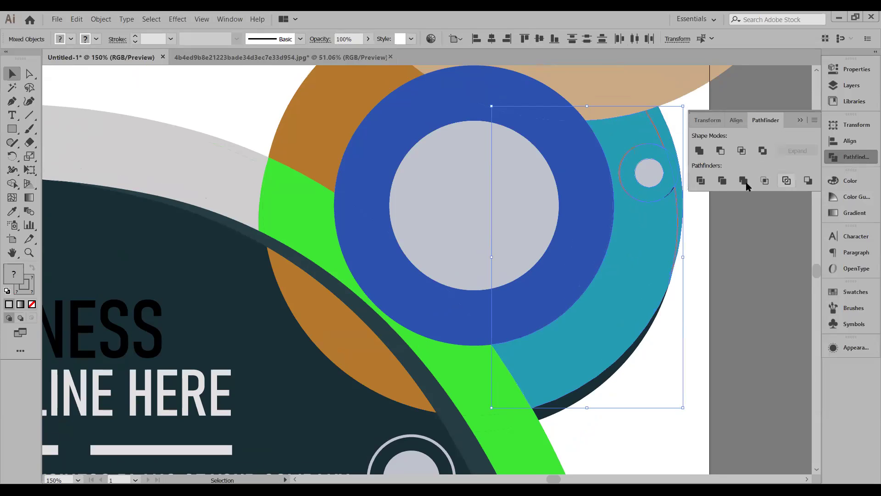
click(699, 151)
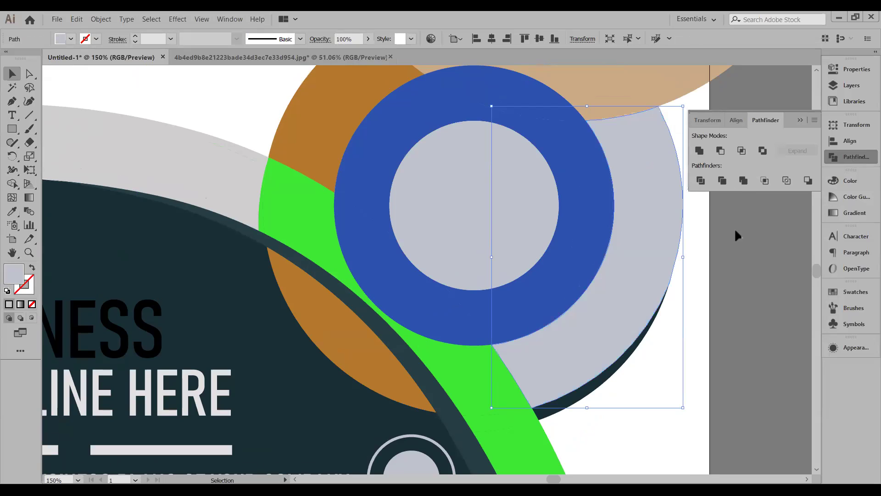
Step: Fill the united ring segment beside the blue circle with the teal sampled from the reference brochure's ring
click(700, 232)
click(660, 222)
scroll(510, 288, down, 1)
key(ctrl+minus)
drag(672, 301, 825, 293)
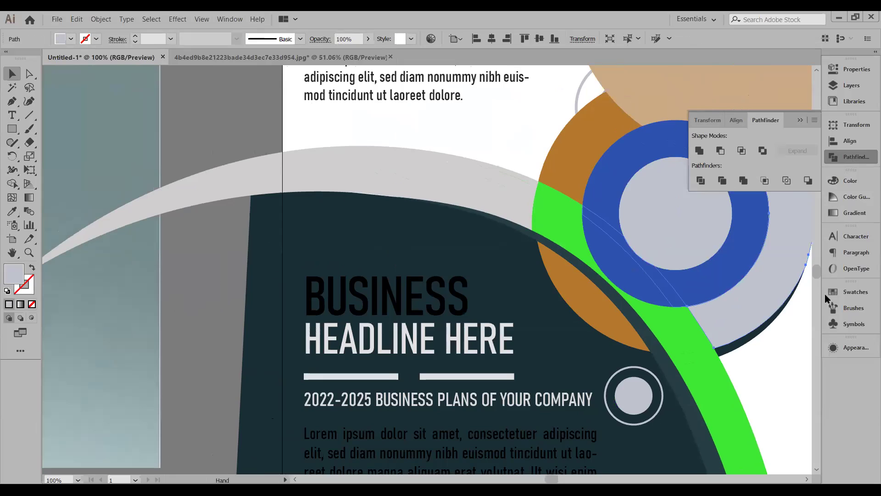
scroll(564, 298, left, 5)
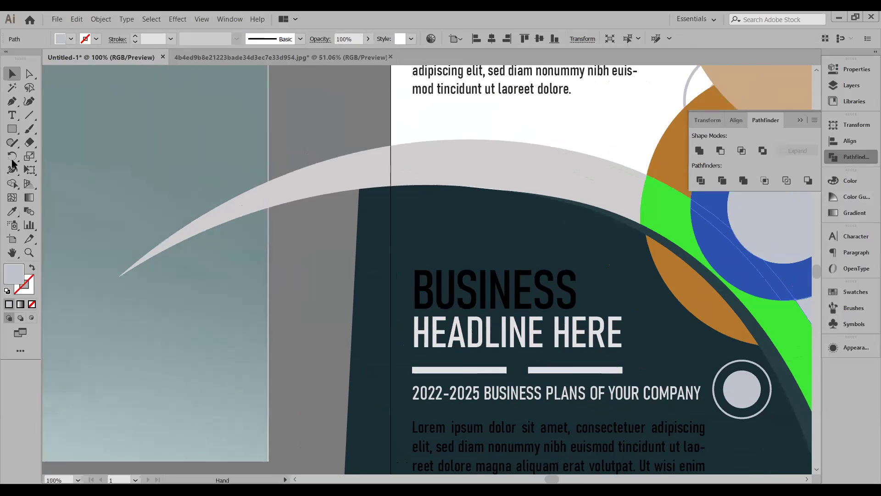
scroll(189, 193, left, 9)
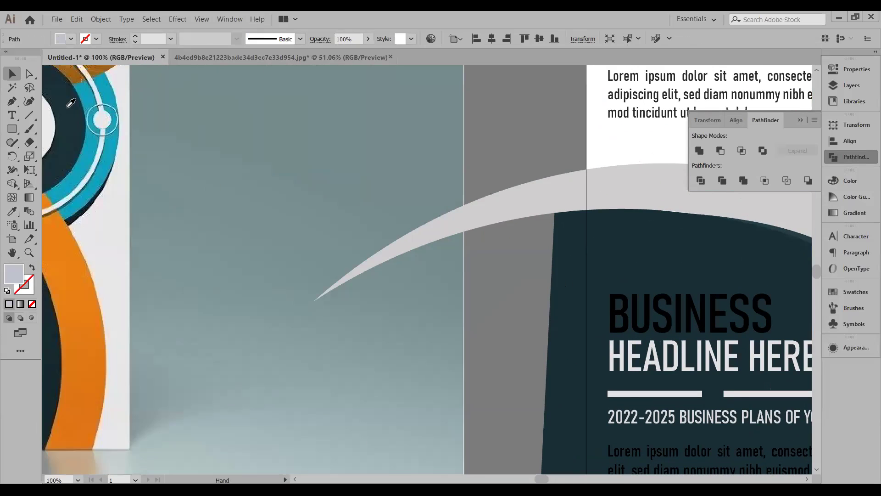
scroll(72, 103, left, 1)
key(ctrl+minus)
click(440, 275)
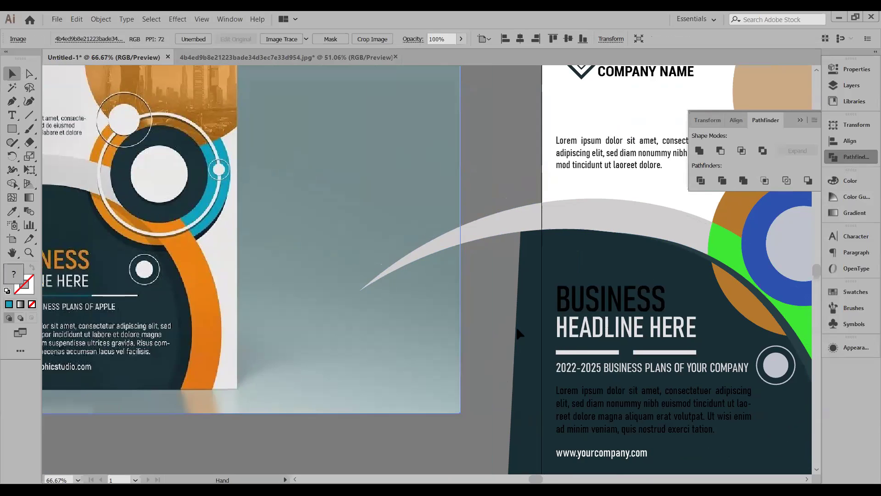
Step: Inspect the teal ring segment's outer edge and the dark shadow crescent beneath it up close
scroll(516, 326, right, 18)
scroll(661, 236, right, 2)
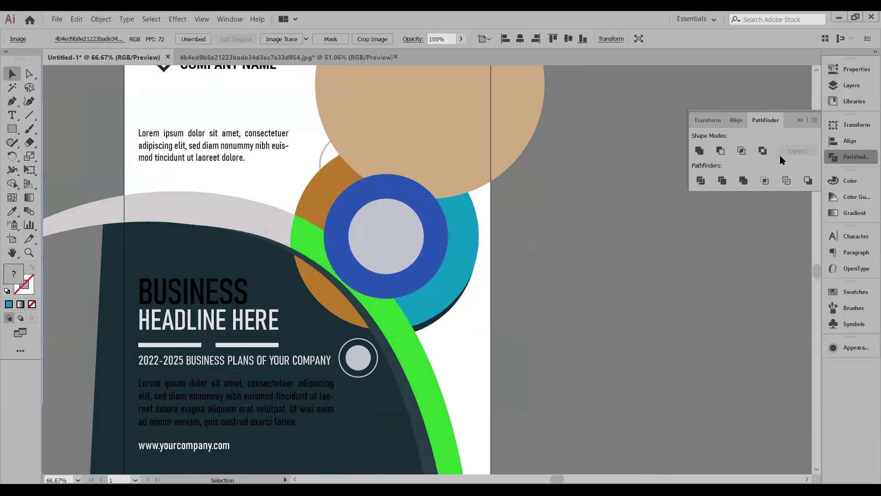
key(ctrl+plus)
key(ctrl+plus)
key(ctrl+minus)
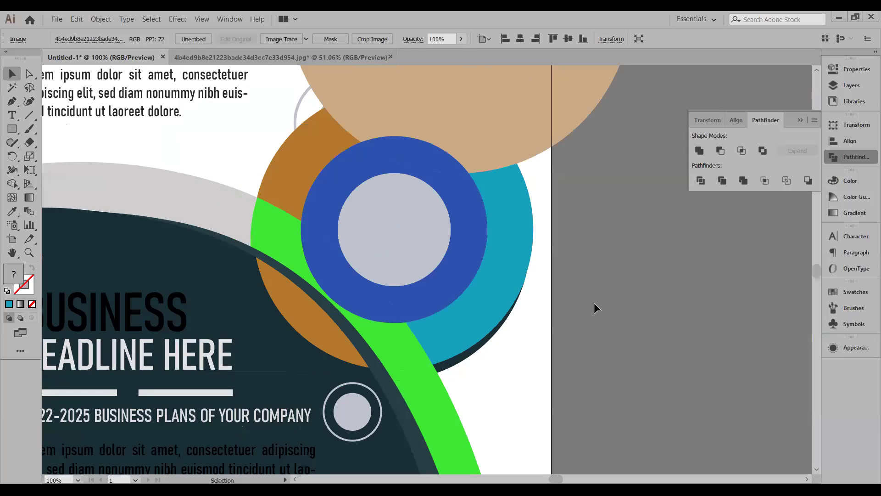
drag(590, 211, 592, 212)
key(ctrl+plus)
key(ctrl+plus)
key(ctrl+plus)
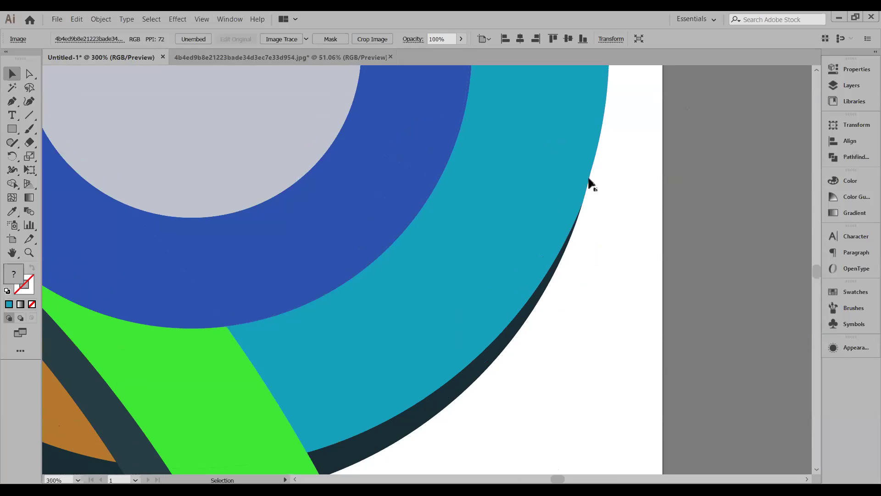
click(592, 216)
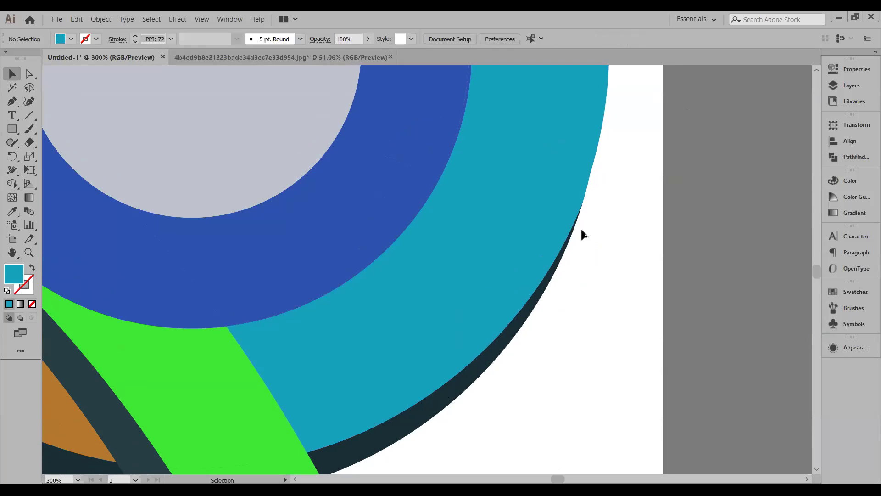
key(ctrl+minus)
key(ctrl+minus)
drag(449, 350, 583, 351)
scroll(552, 304, left, 3)
scroll(646, 340, down, 1)
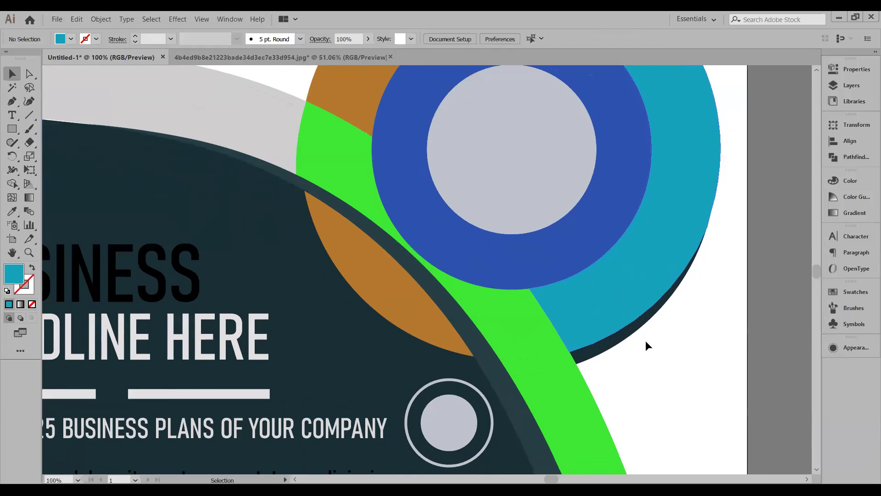
key(ctrl+minus)
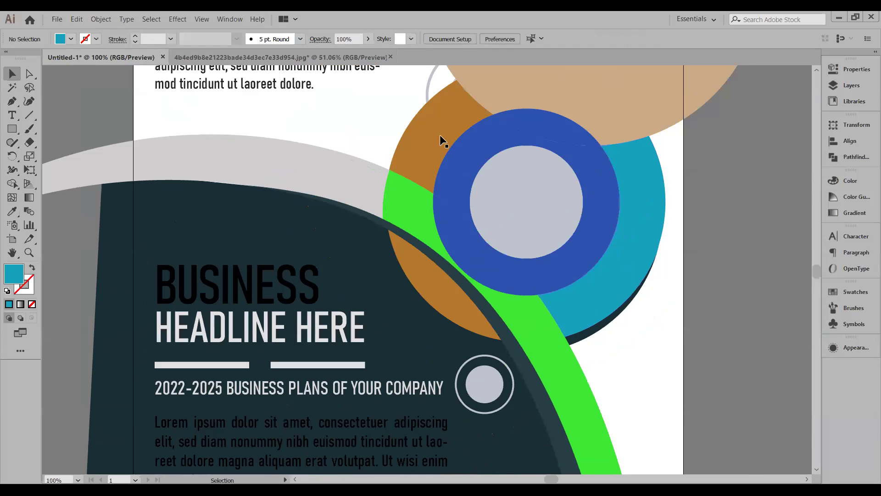
Step: Hide the thin outlined circle at the upper left of the ring graphic, behind the tan circle
scroll(440, 137, up, 2)
click(434, 118)
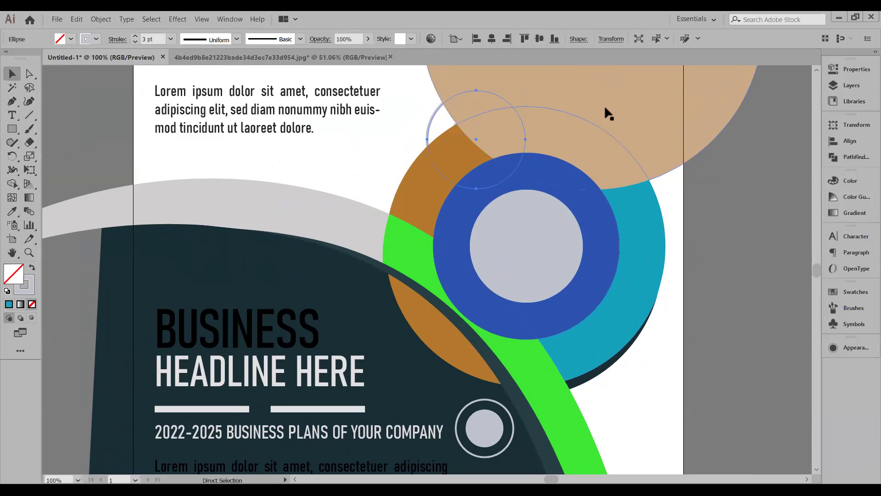
key(v)
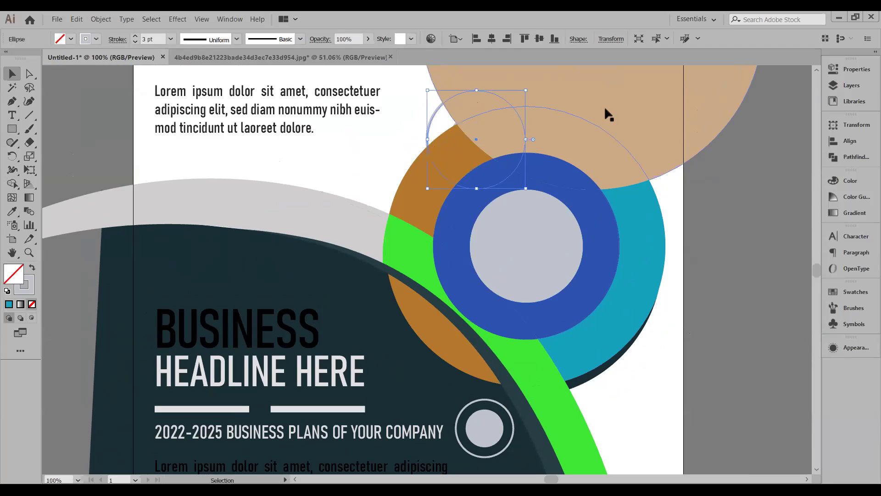
click(454, 141)
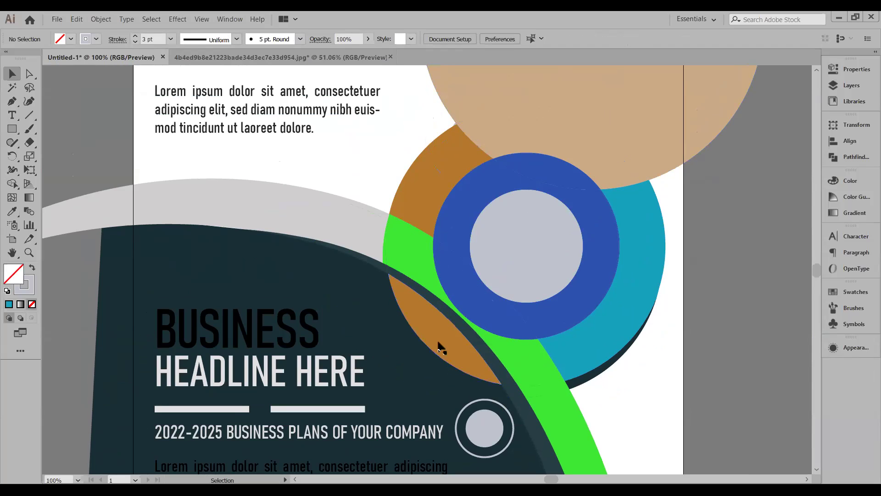
scroll(576, 361, down, 1)
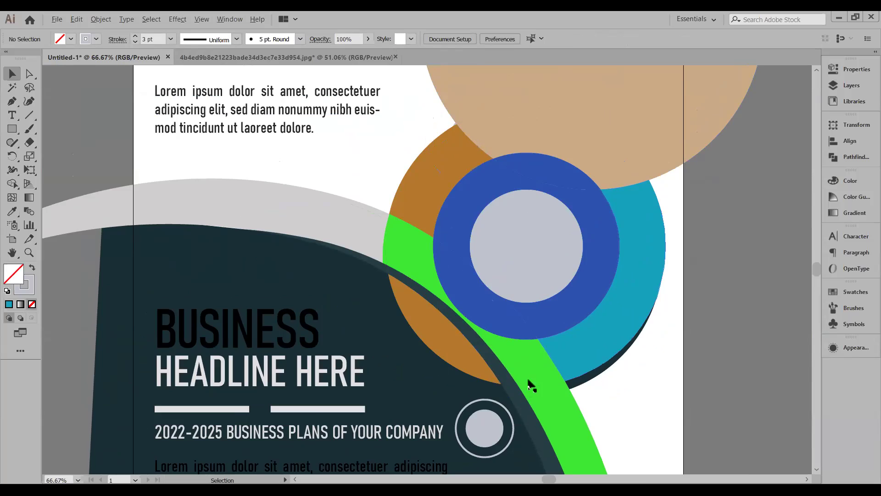
drag(578, 324, 670, 290)
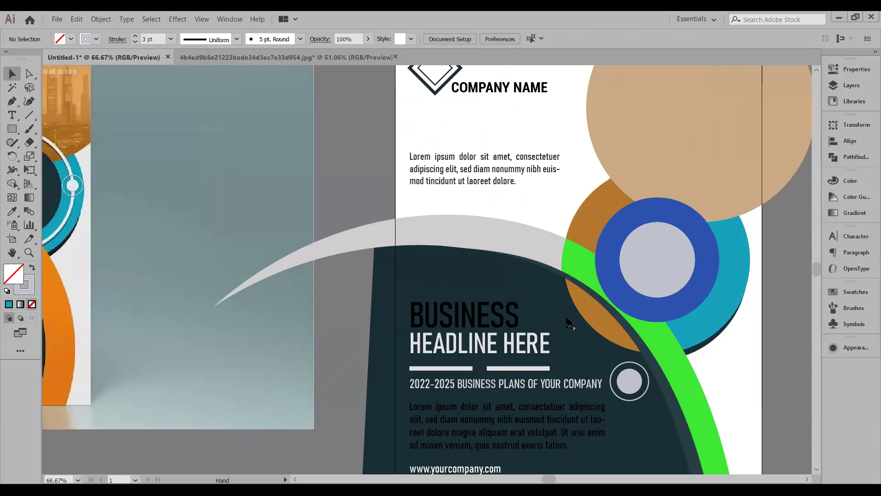
scroll(779, 381, down, 2)
scroll(779, 381, left, 2)
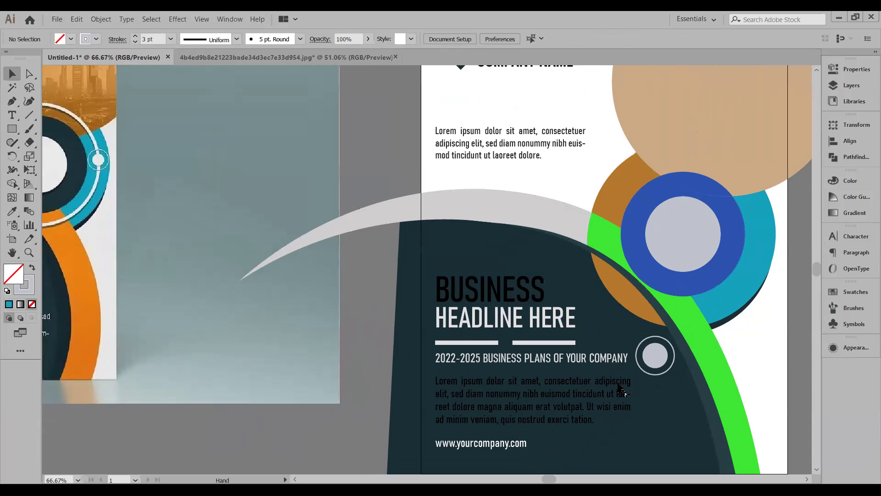
key(ctrl+minus)
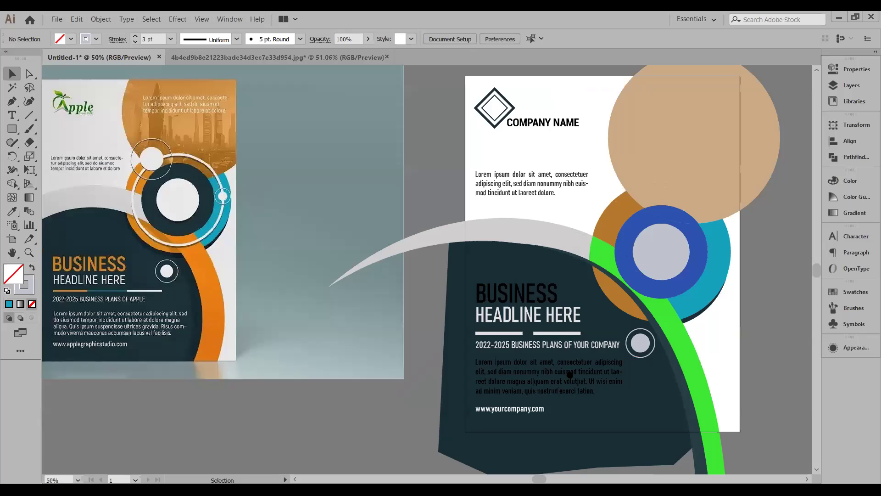
Step: Examine the green curved band where it crosses the ring graphic and the dark panel, comparing it with the reference brochure
key(ctrl+plus)
key(ctrl+plus)
key(ctrl+plus)
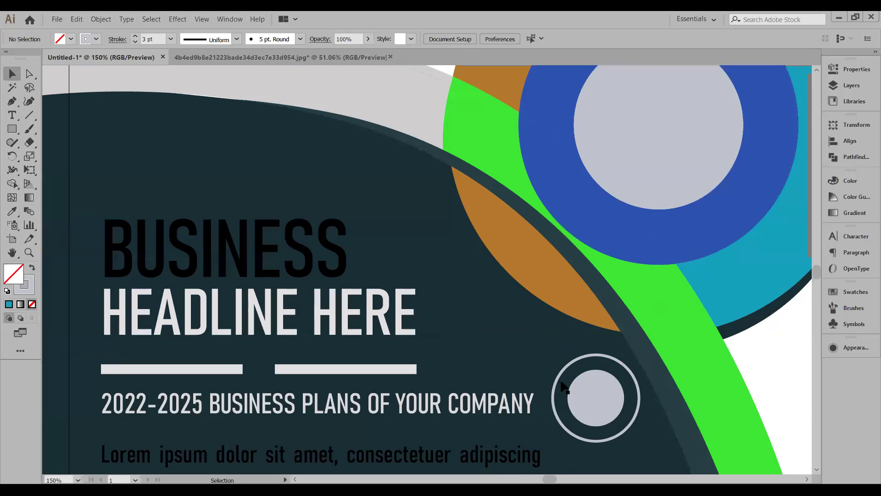
key(ctrl+minus)
key(ctrl+minus)
key(ctrl+minus)
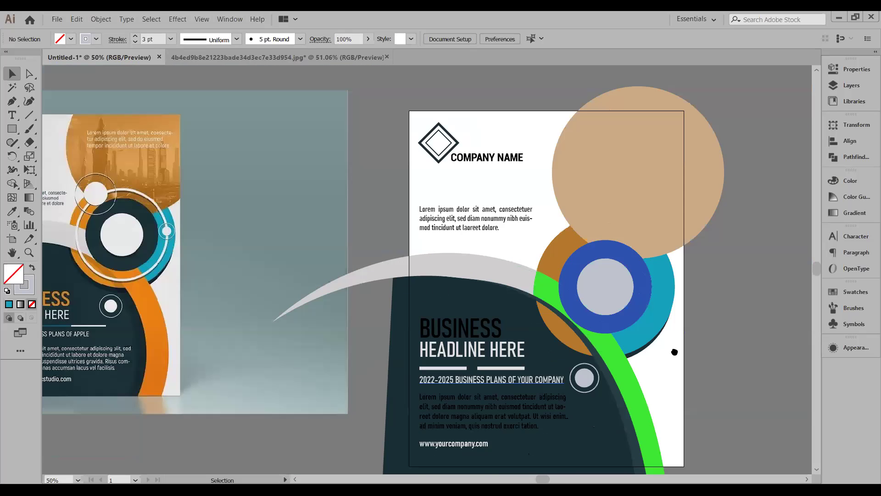
scroll(748, 345, left, 1)
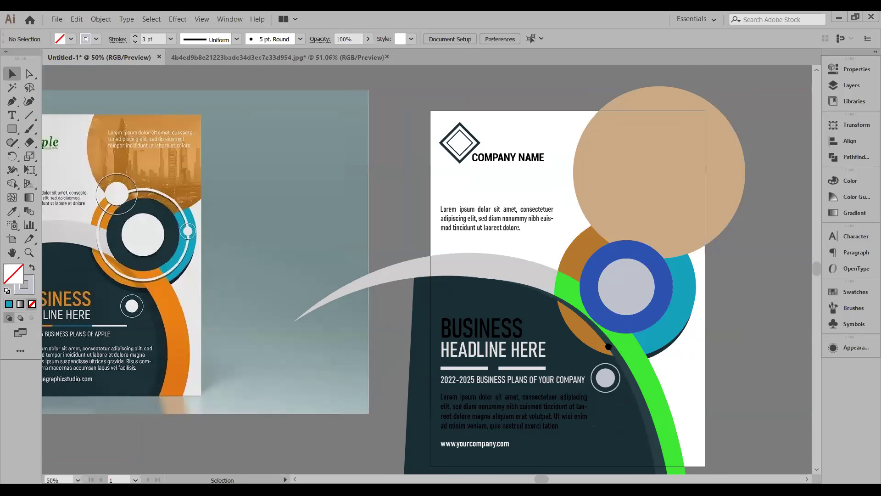
key(ctrl+plus)
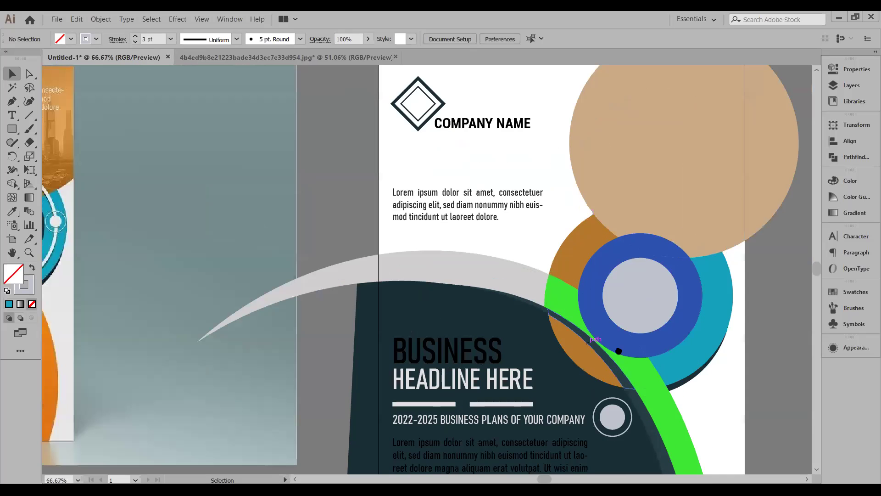
scroll(534, 338, left, 5)
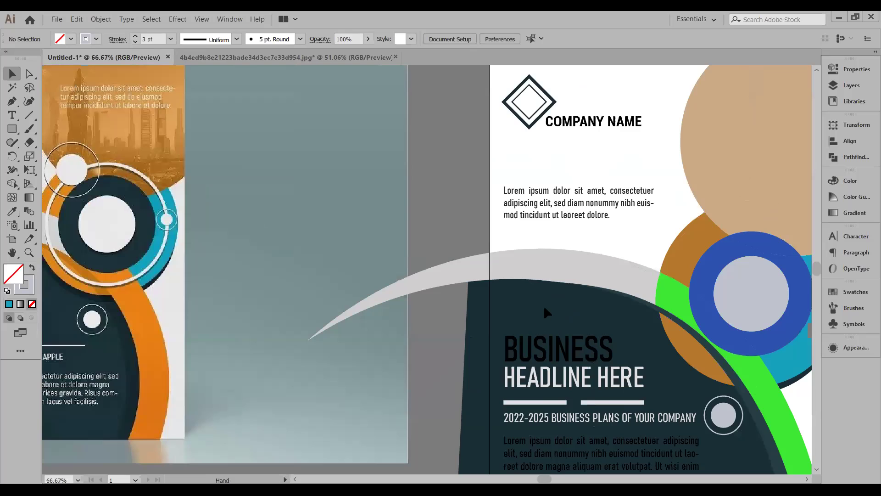
scroll(545, 311, left, 4)
scroll(544, 312, down, 1)
scroll(664, 333, right, 5)
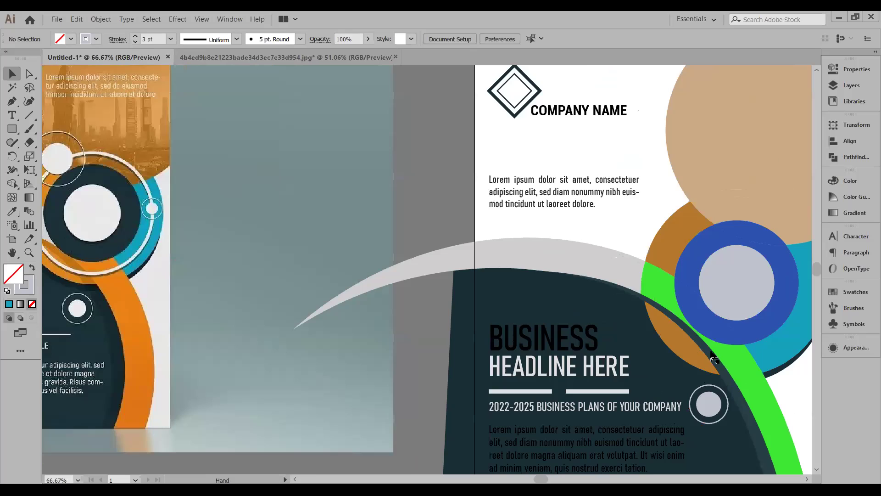
Step: Recolor the small green sliver bordering the ring's upper orange segment with the light grey sampled from the curved band
click(766, 399)
key(ctrl+plus)
key(ctrl+plus)
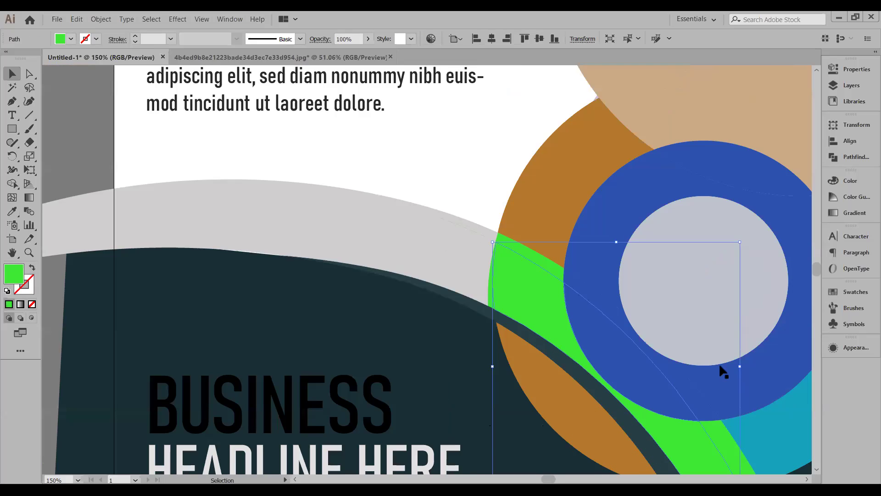
key(ctrl+minus)
key(ctrl+shift+a)
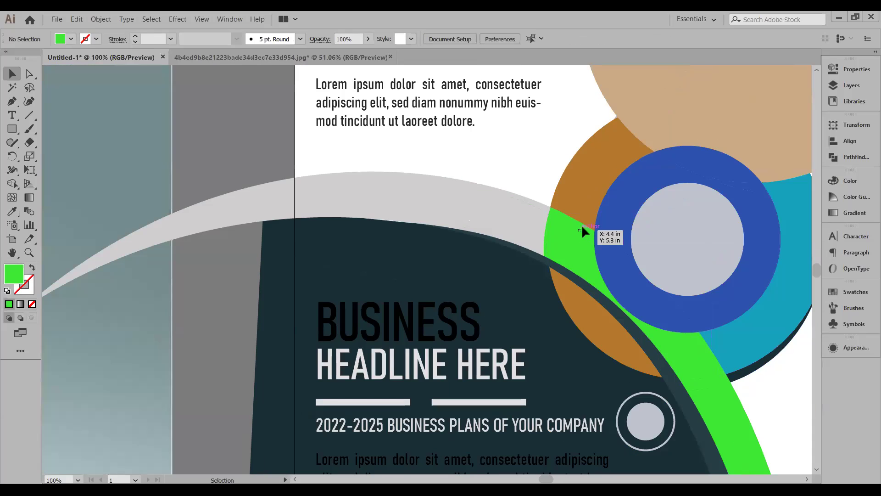
click(581, 229)
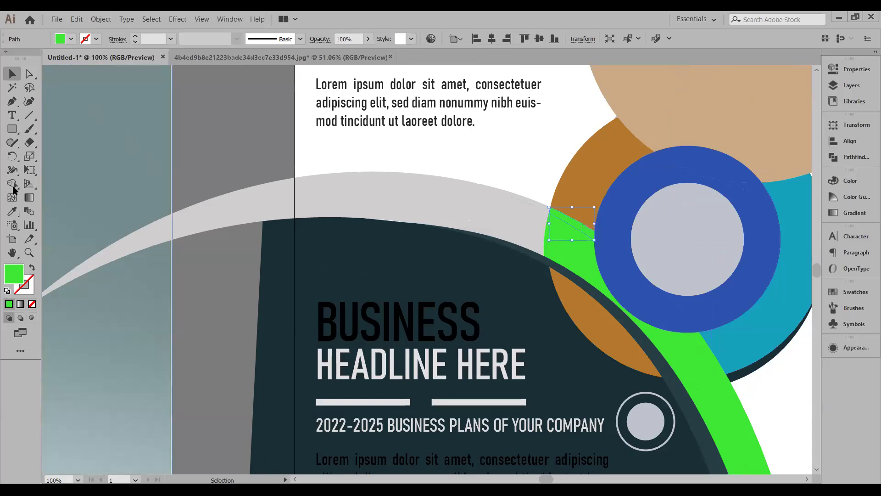
click(12, 212)
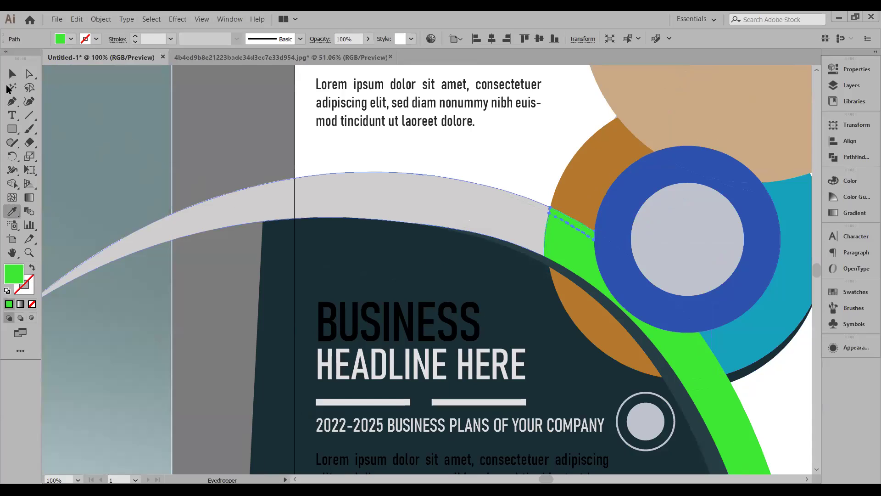
key(v)
click(214, 109)
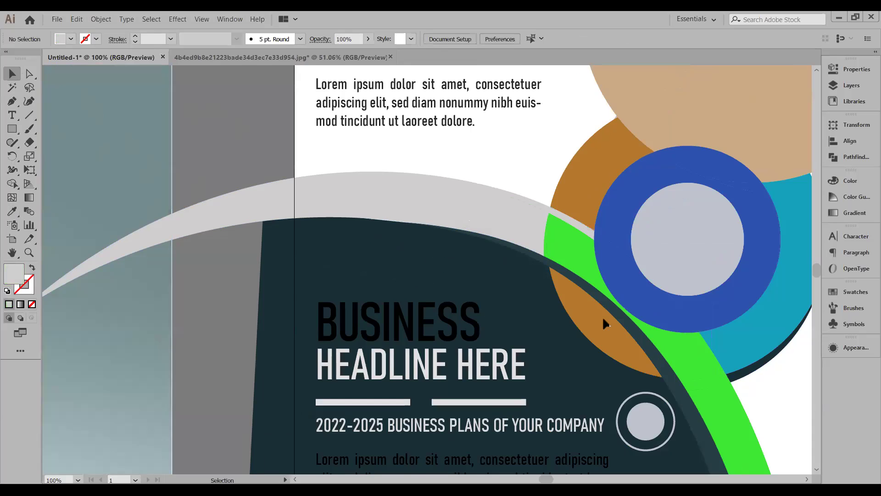
Step: Recolor the narrow green sliver at the end of the grey curved band with the band's light grey
scroll(536, 297, right, 5)
scroll(536, 298, down, 1)
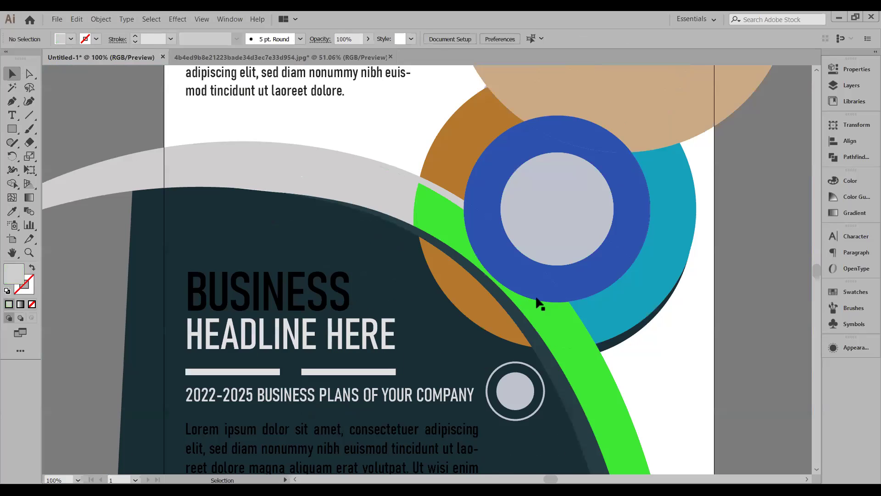
scroll(452, 241, down, 1)
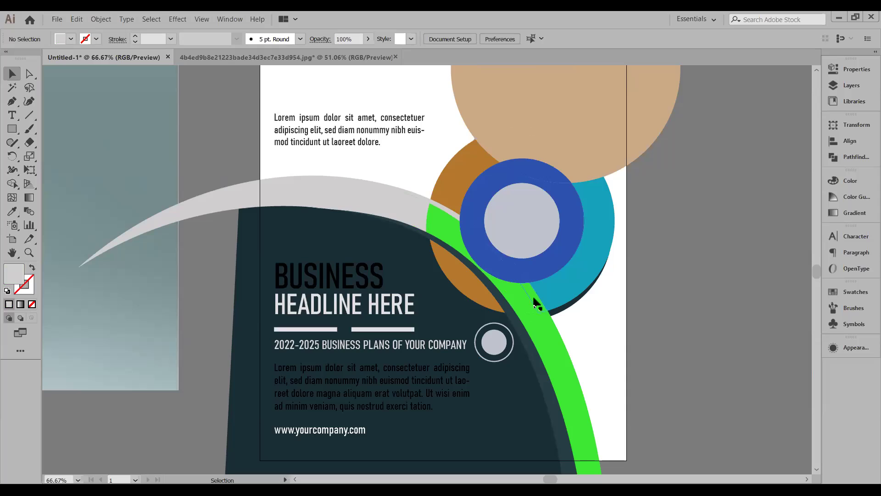
click(479, 257)
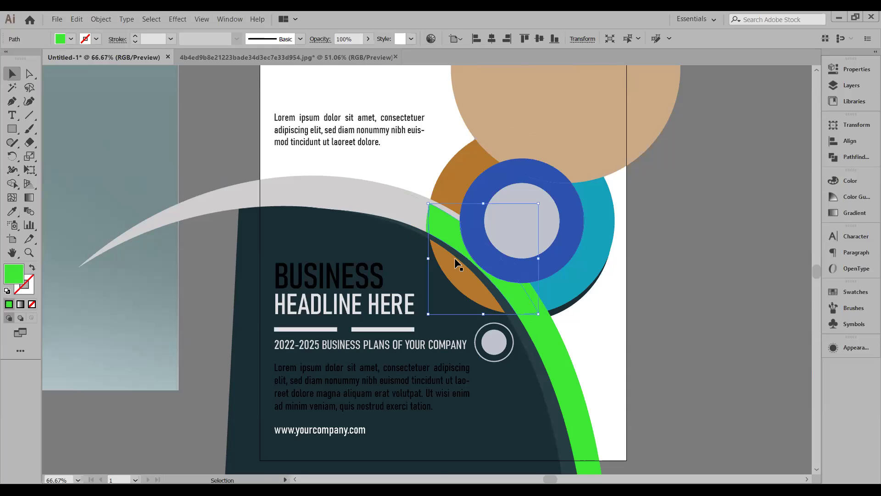
key(ctrl+plus)
key(ctrl+plus)
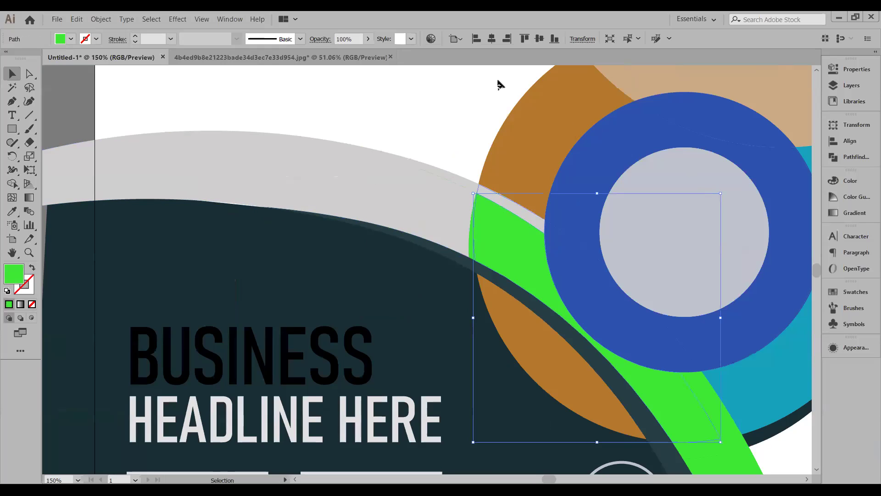
key(ctrl+plus)
key(ctrl+plus)
click(442, 221)
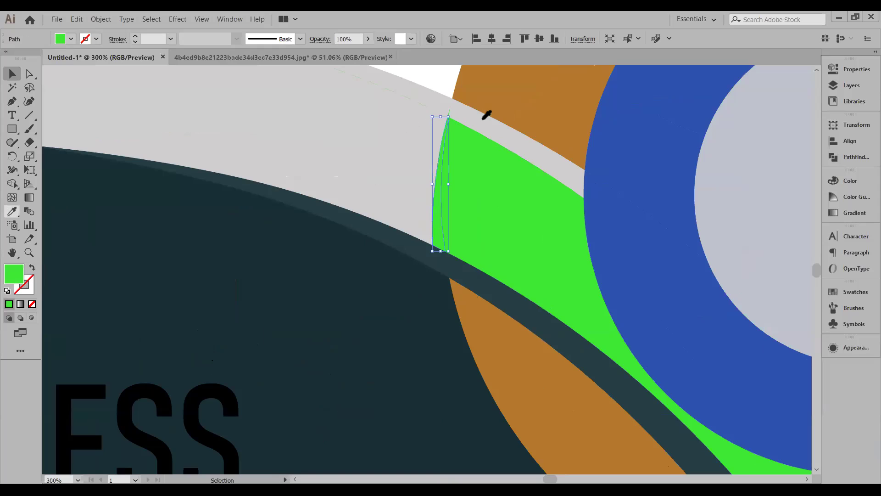
click(376, 114)
click(11, 76)
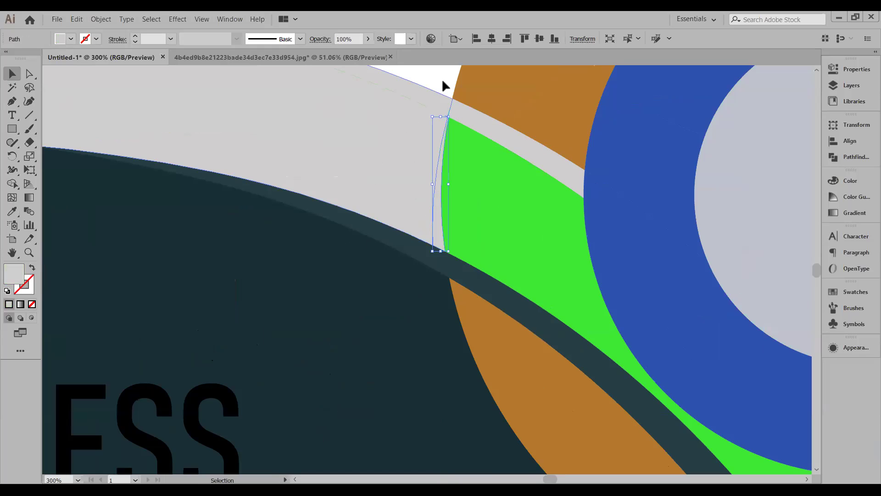
click(452, 94)
Step: Fill the large green section between the dark panel and the blue circle with the orange-brown sampled from the ring
key(ctrl+1)
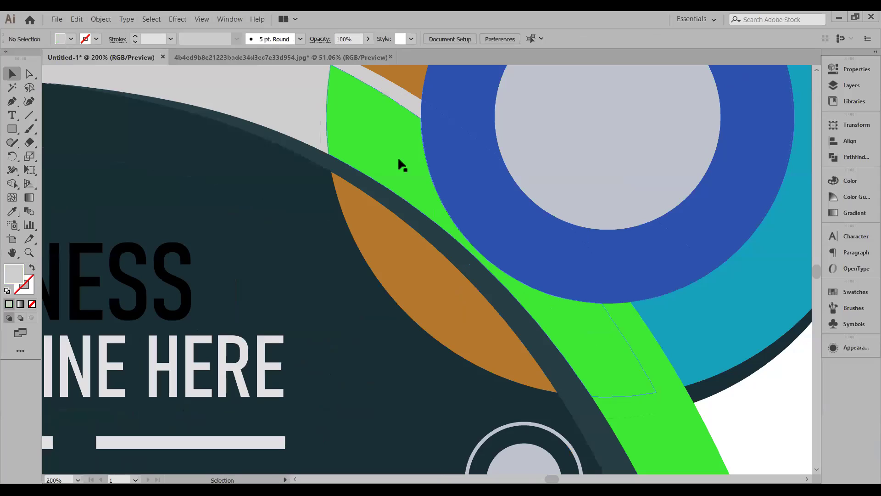
click(431, 177)
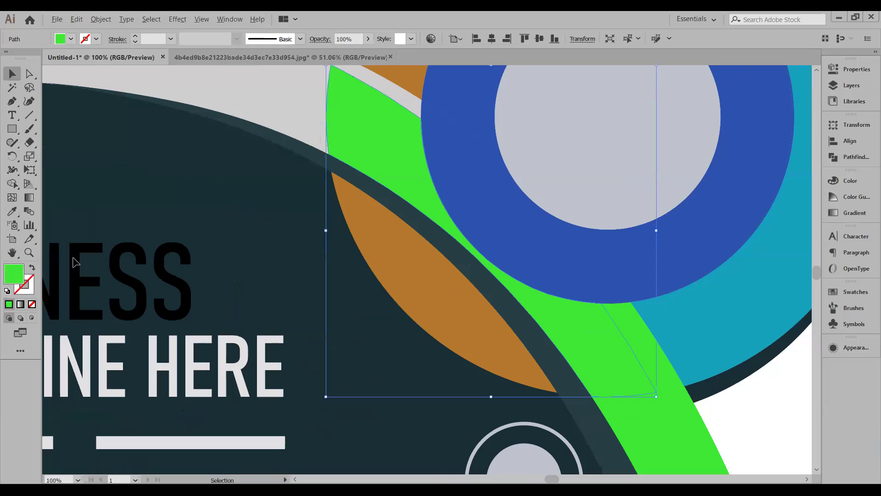
key(i)
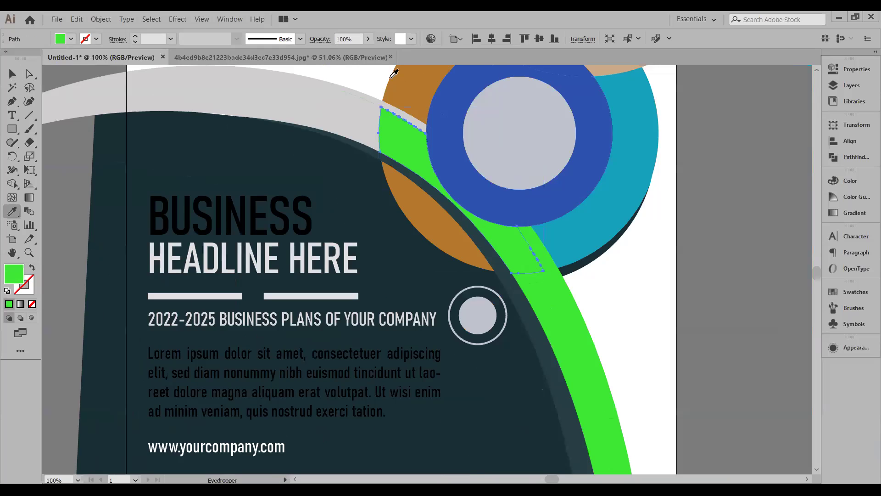
click(394, 73)
key(v)
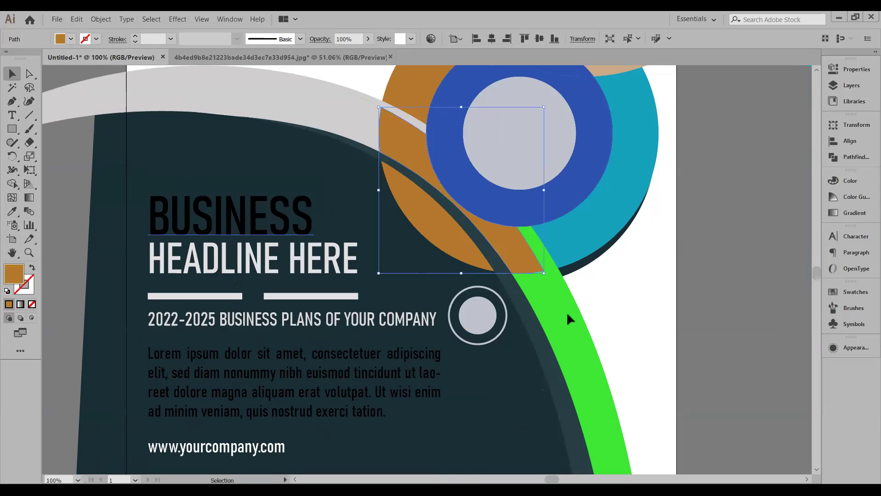
click(648, 302)
Step: Fill the outer green strip of the descending band and the green piece beside the teal segment with the ring's orange-brown
drag(530, 243, 449, 165)
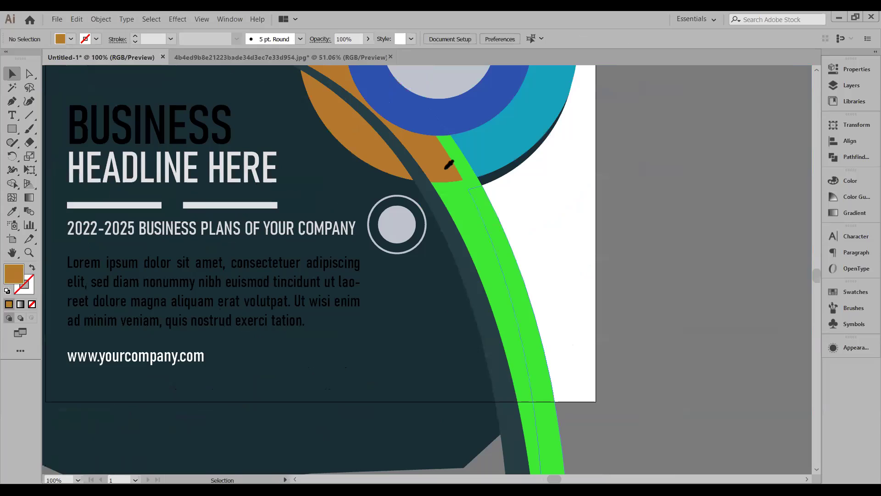
click(490, 208)
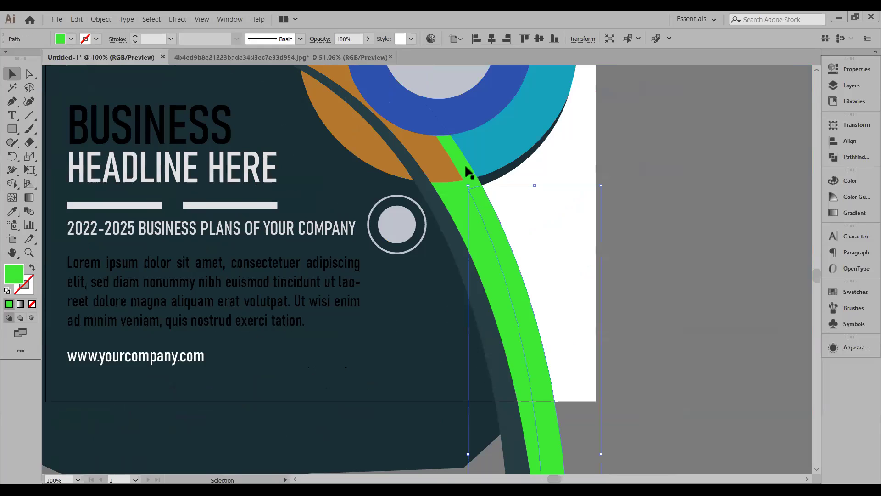
click(404, 151)
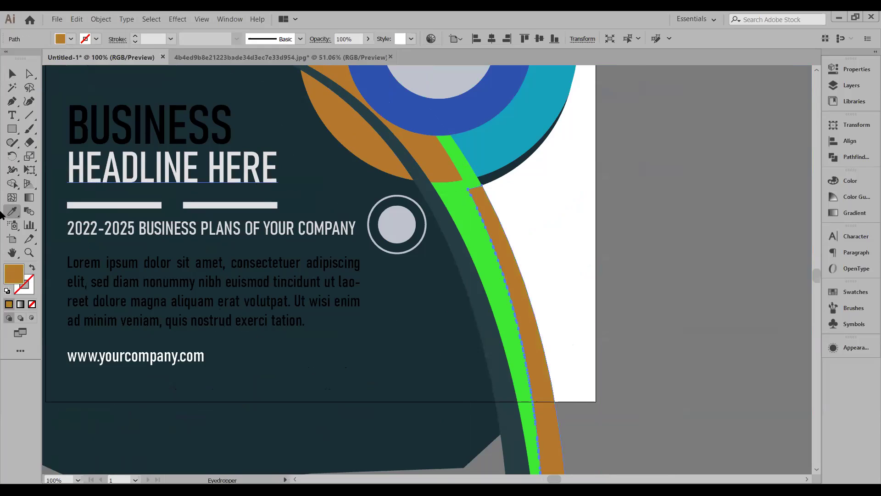
key(ctrl+z)
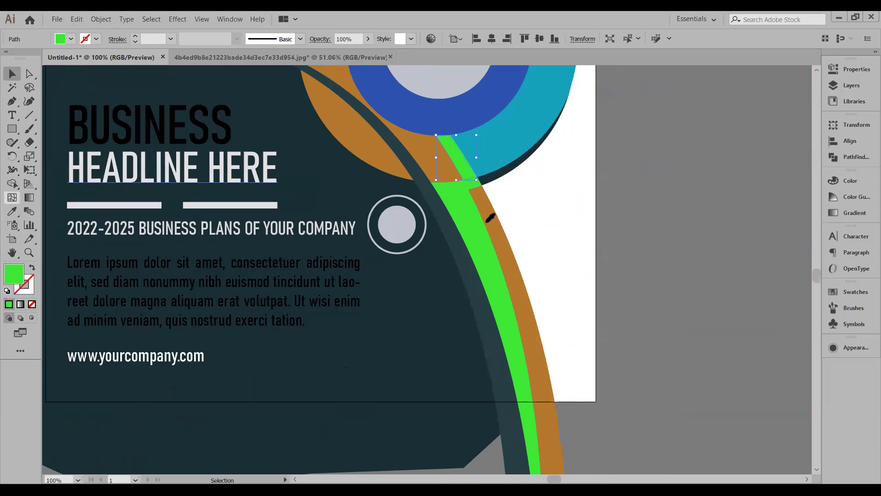
key(ctrl+shift+a)
key(v)
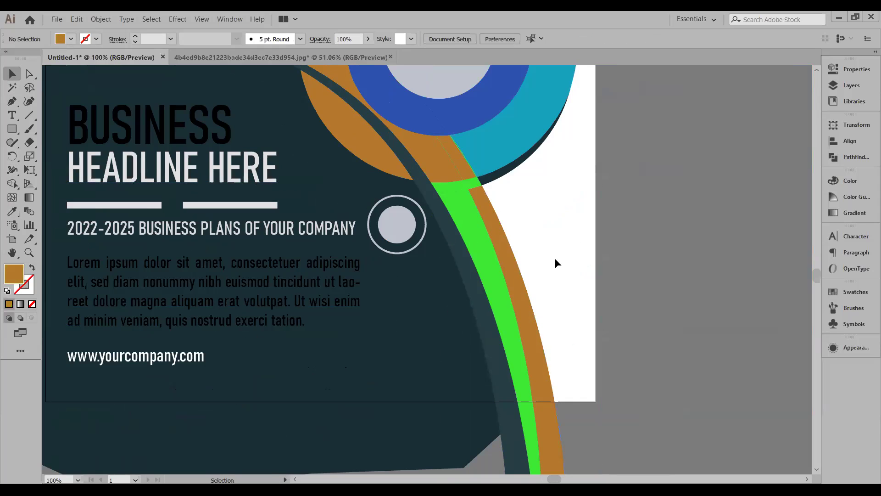
Step: Fill the short green strip directly below the ring's orange section with the same orange-brown
scroll(453, 228, up, 2)
scroll(328, 208, down, 3)
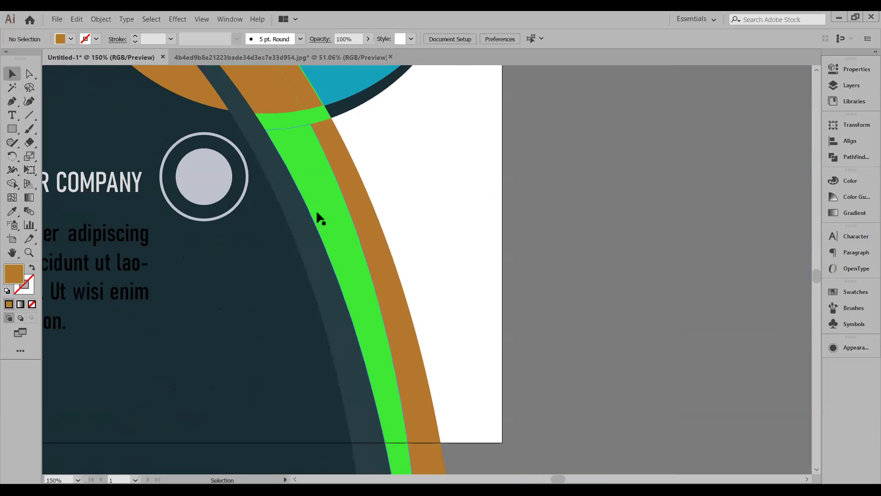
scroll(314, 156, up, 2)
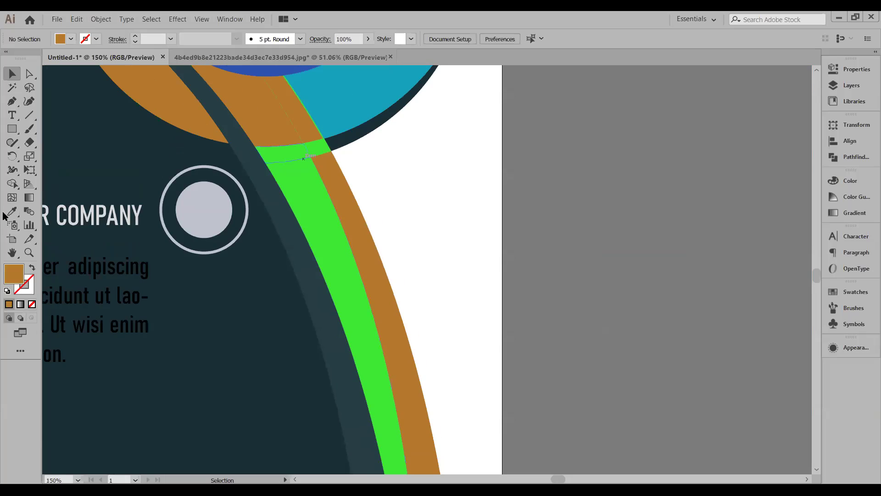
click(288, 126)
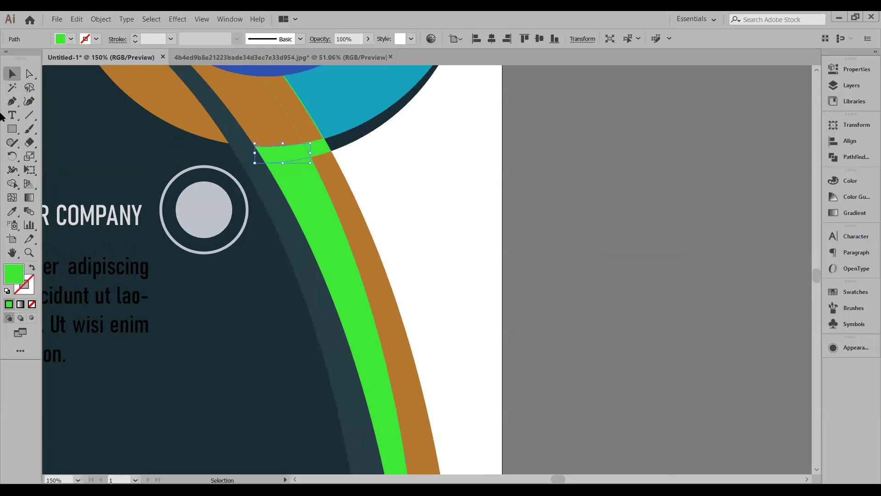
key(i)
click(234, 149)
key(v)
Step: Recolor the remaining small green corner piece and its thin edge along the teal segment with the orange-brown
click(319, 148)
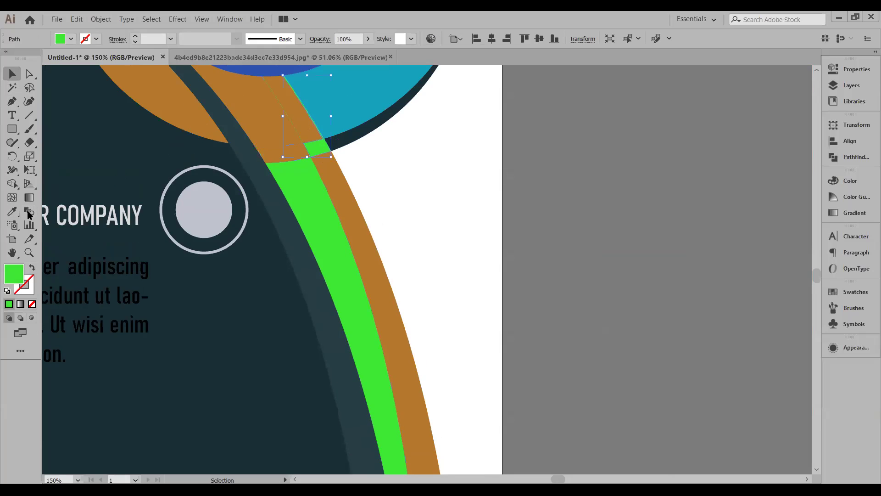
click(11, 212)
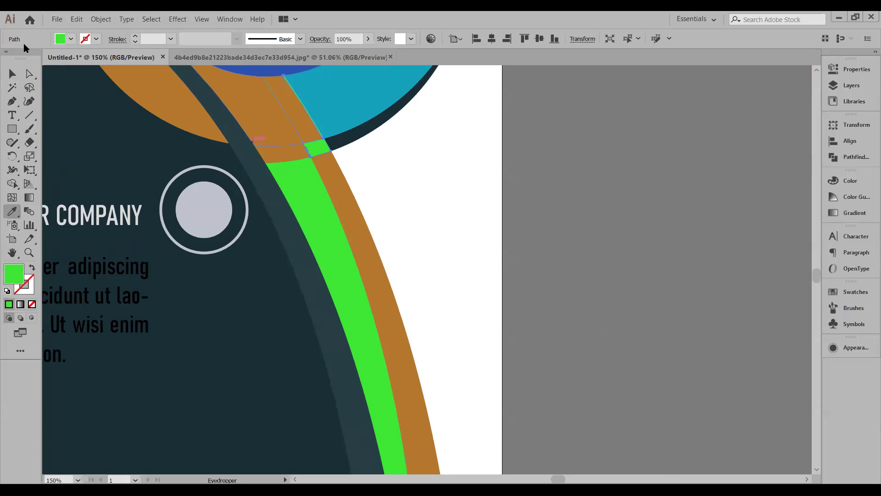
click(270, 109)
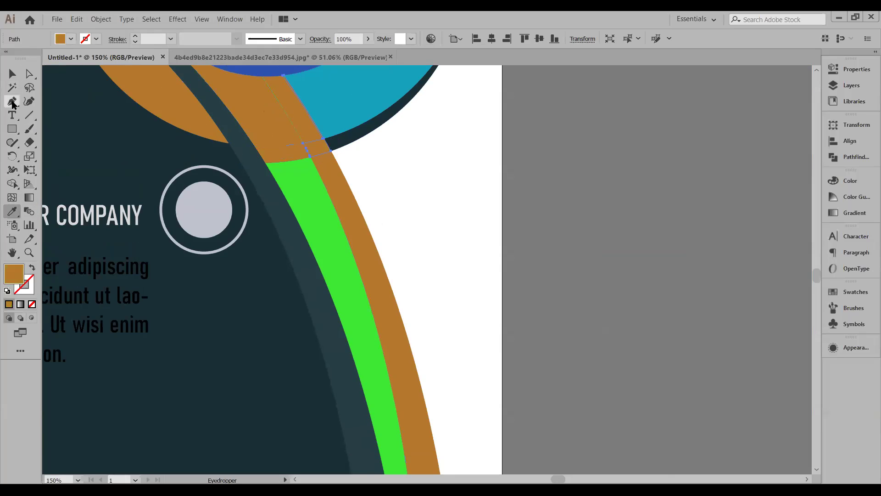
click(11, 74)
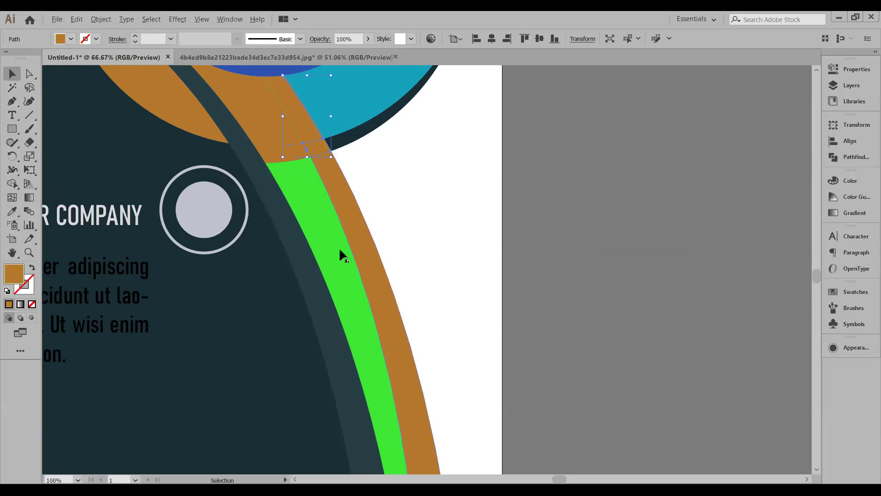
Step: Fill the remaining long green strip of the descending band with the orange-brown sampled from the ring
key(ctrl+minus)
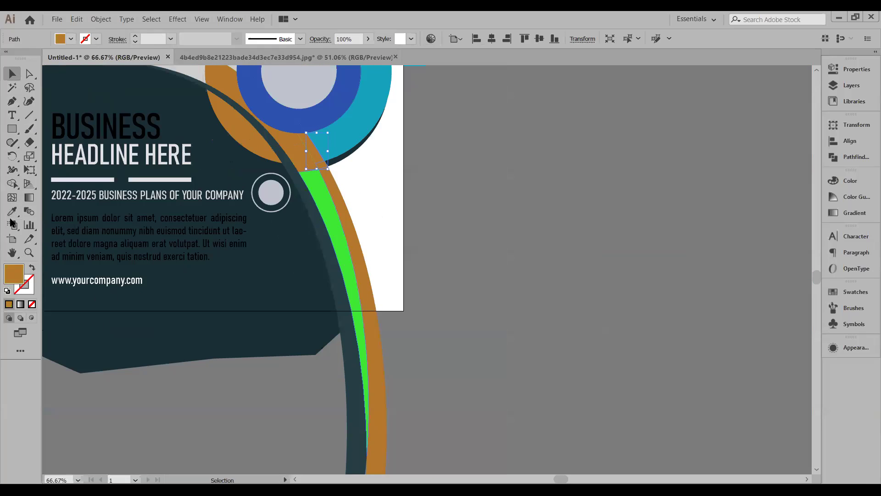
key(ctrl+z)
click(12, 211)
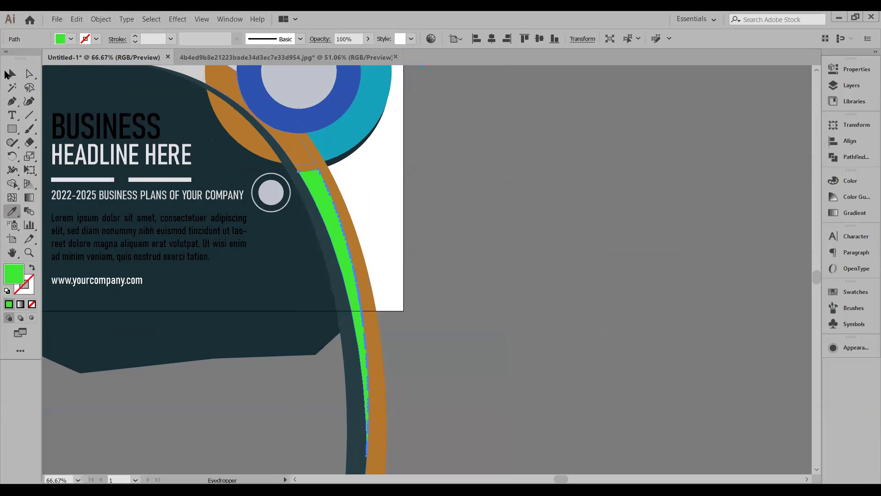
click(220, 92)
key(v)
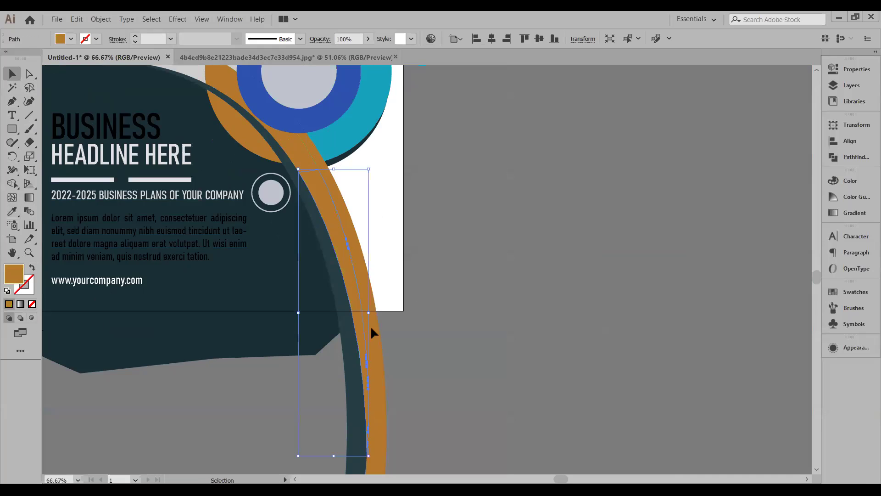
key(ctrl+shift+a)
key(ctrl+minus)
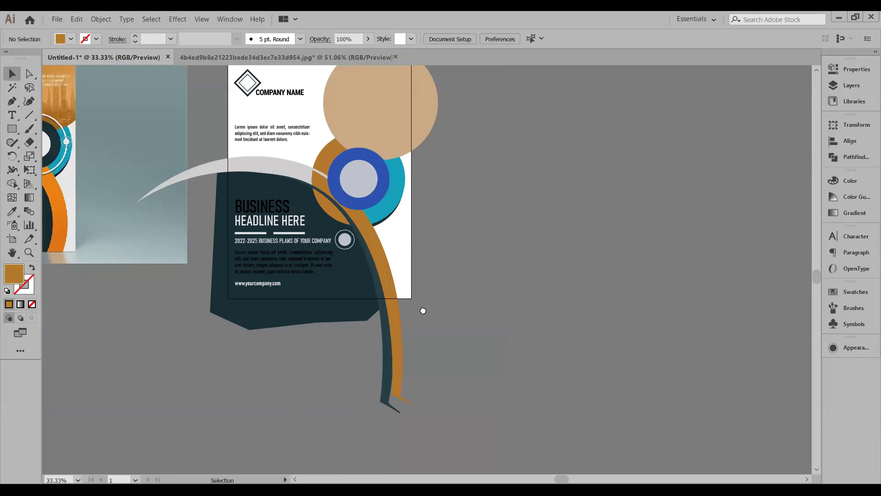
Step: Fill the main section of the blue ring with the dark teal sampled from the matching ring in the reference image
scroll(374, 321, up, 2)
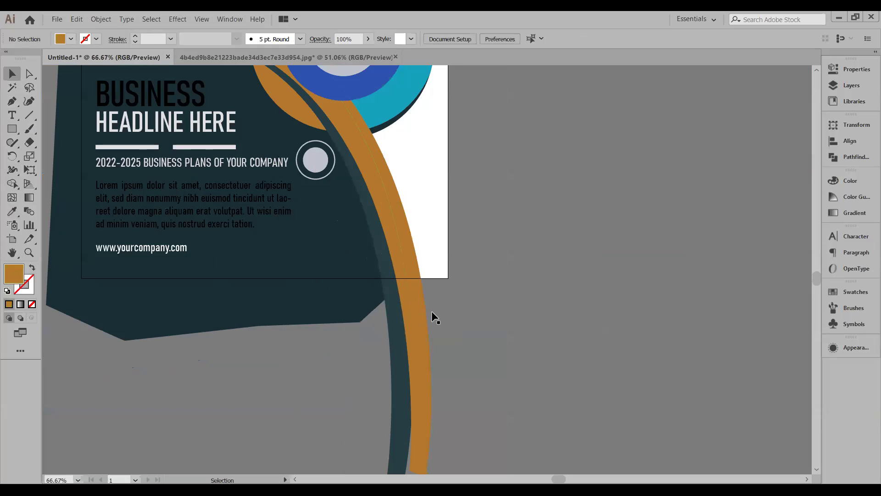
scroll(434, 362, up, 3)
scroll(388, 332, up, 1)
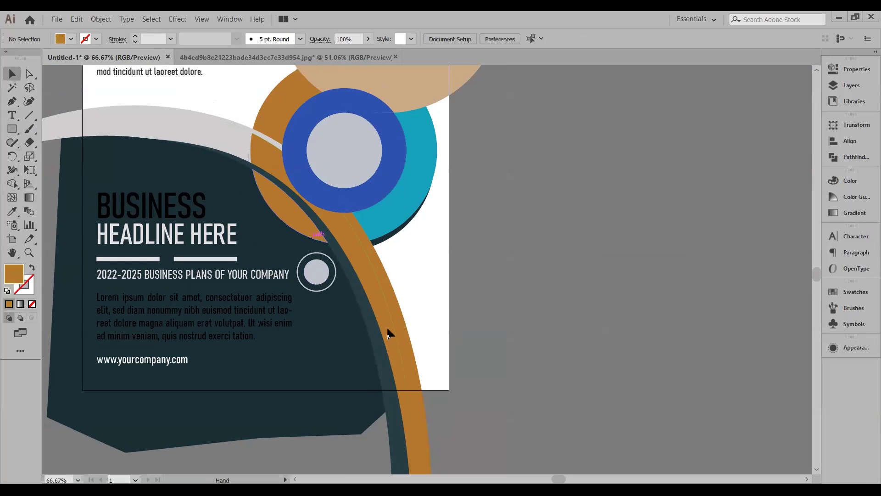
scroll(456, 307, up, 3)
scroll(441, 292, left, 3)
scroll(450, 294, left, 3)
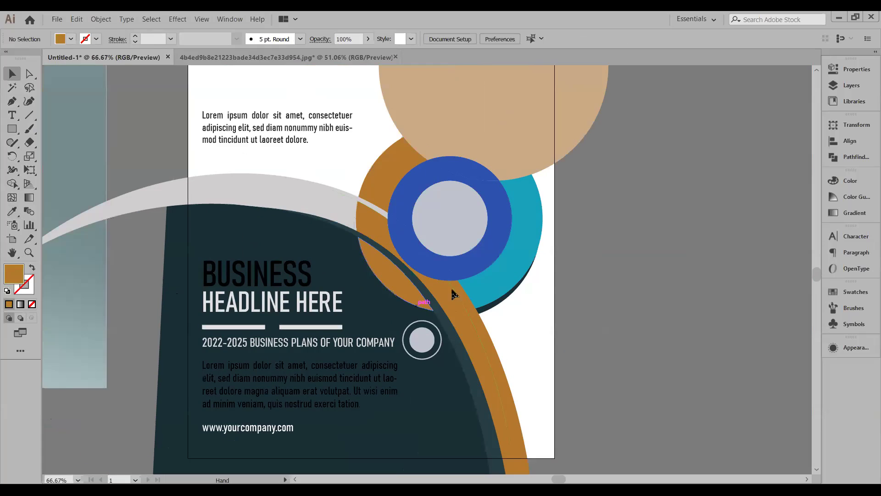
scroll(161, 362, down, 1)
scroll(230, 377, down, 2)
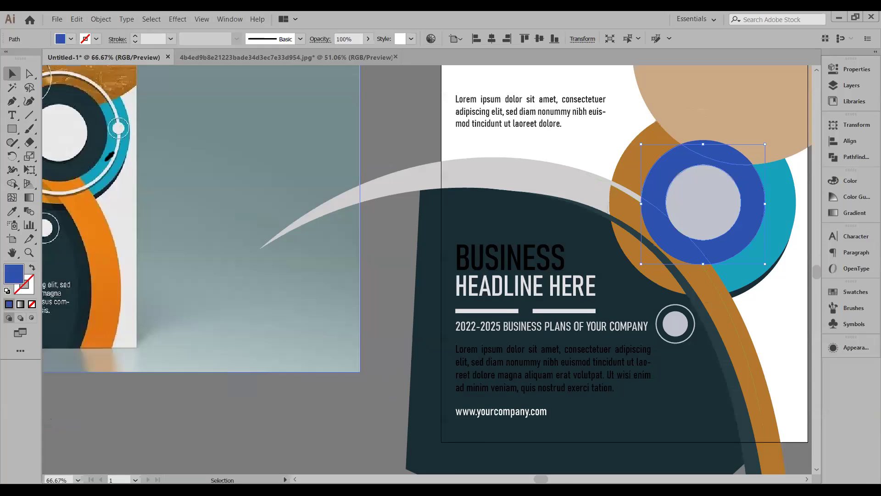
scroll(111, 160, left, 3)
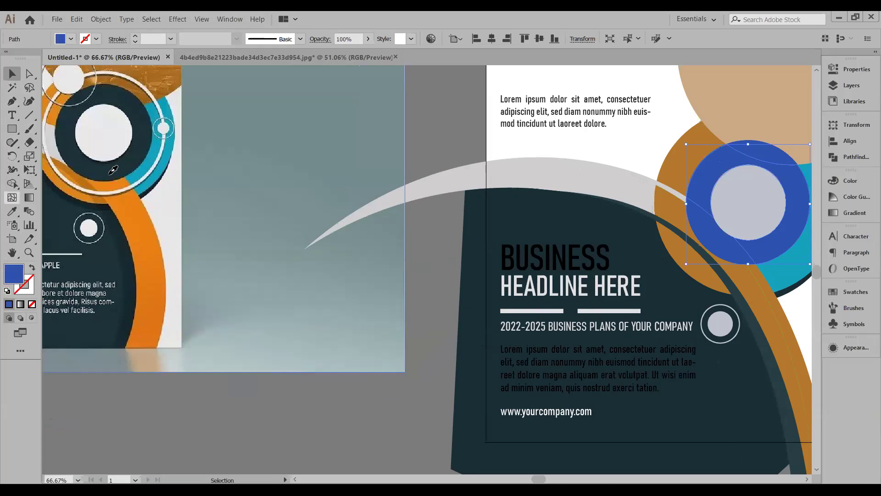
key(i)
click(107, 168)
key(v)
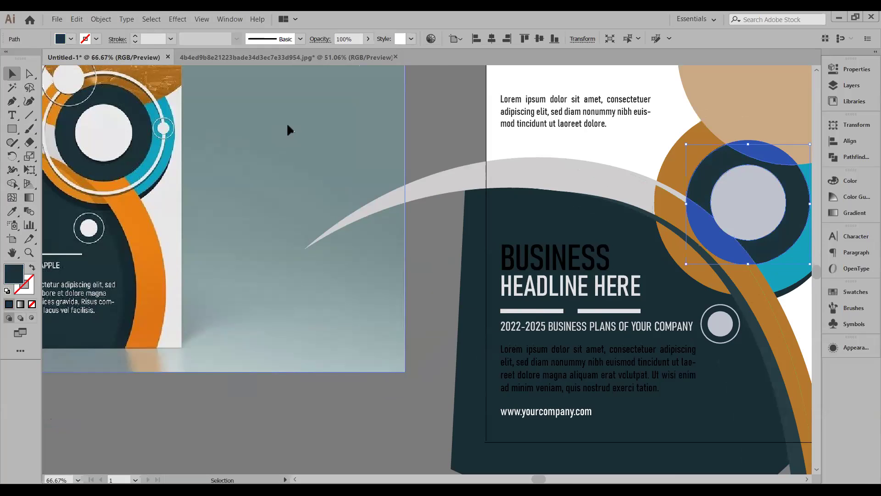
Step: Recolor the blue strip bordering the pale inner circle at the ring's lower left with the ring's dark teal
scroll(544, 255, right, 5)
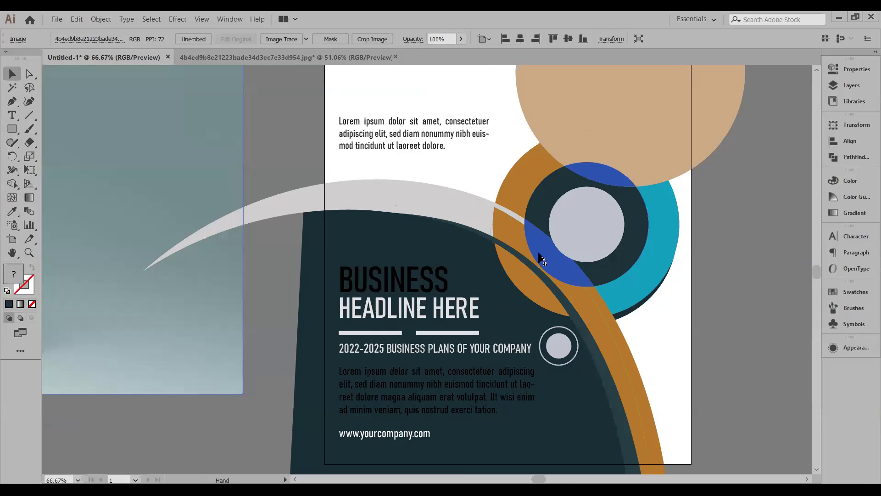
click(545, 250)
key(ctrl+equal)
key(ctrl+equal)
click(13, 212)
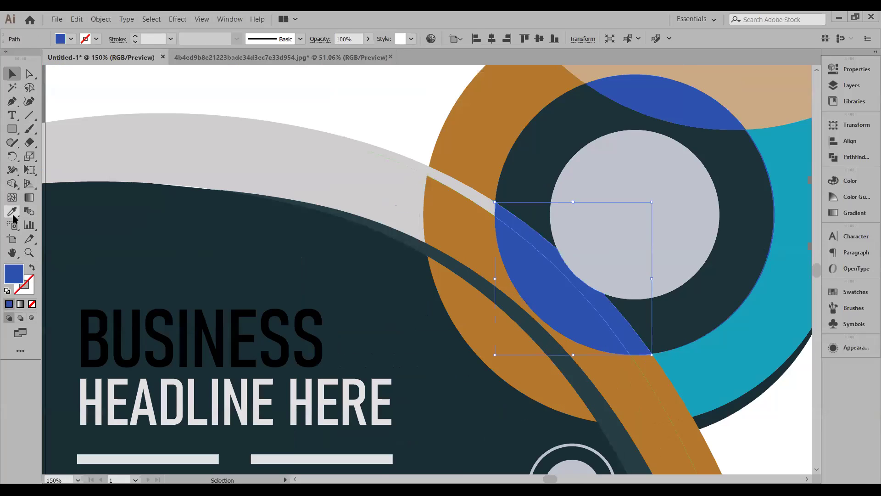
click(549, 133)
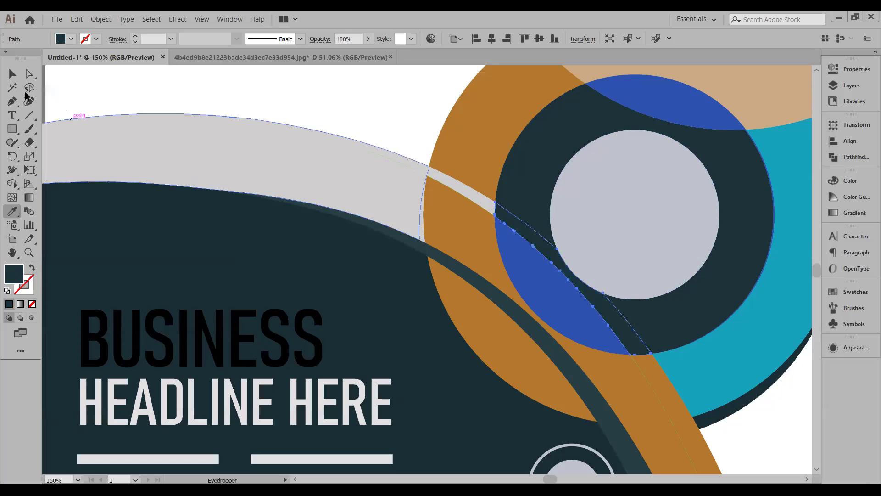
click(11, 84)
key(v)
Step: Fill the remaining blue sliver at the ring's lower-left outer edge with the same dark teal
click(557, 285)
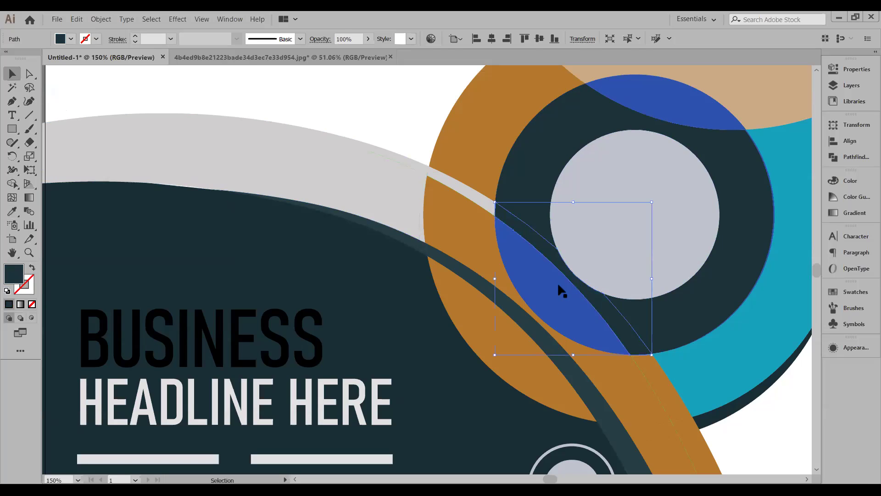
click(13, 212)
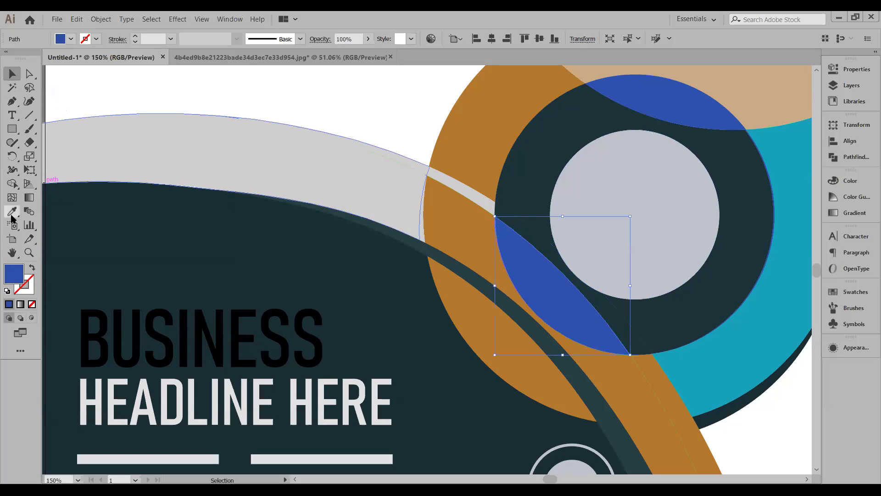
click(554, 141)
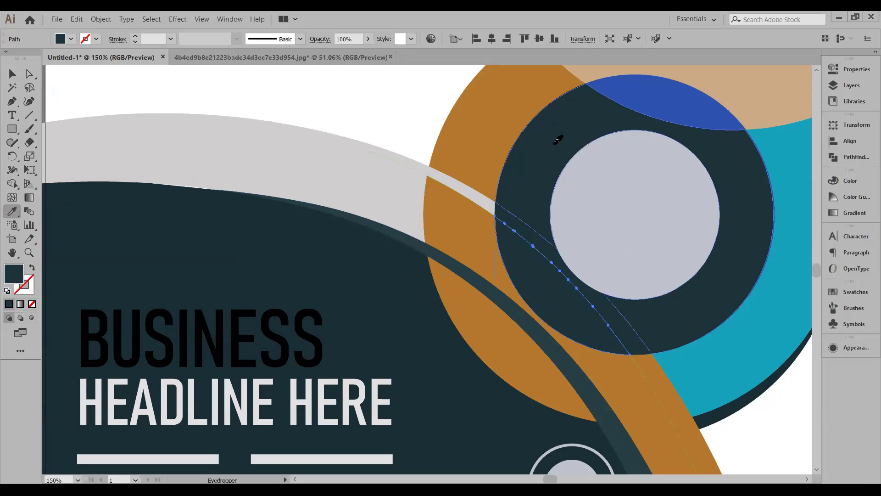
key(v)
Step: Recolor the blue segment where the ring overlaps the tan circle with the ring's dark teal
click(677, 110)
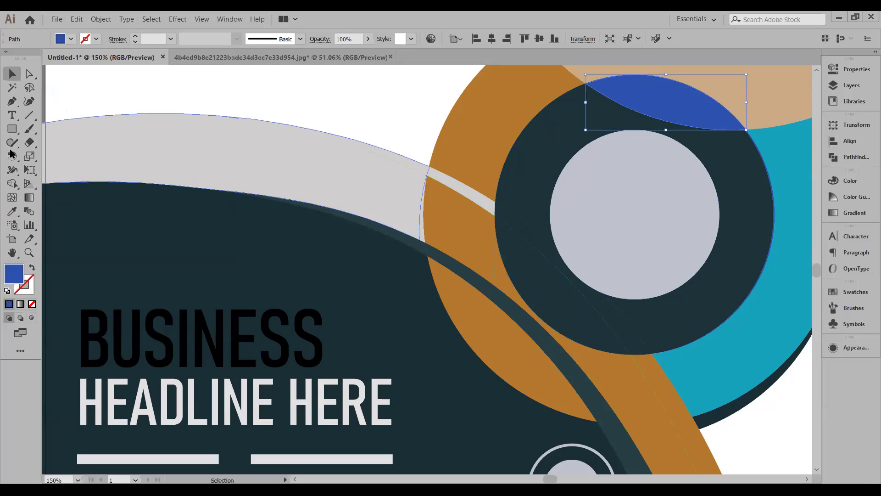
click(12, 211)
ctrl+click(556, 172)
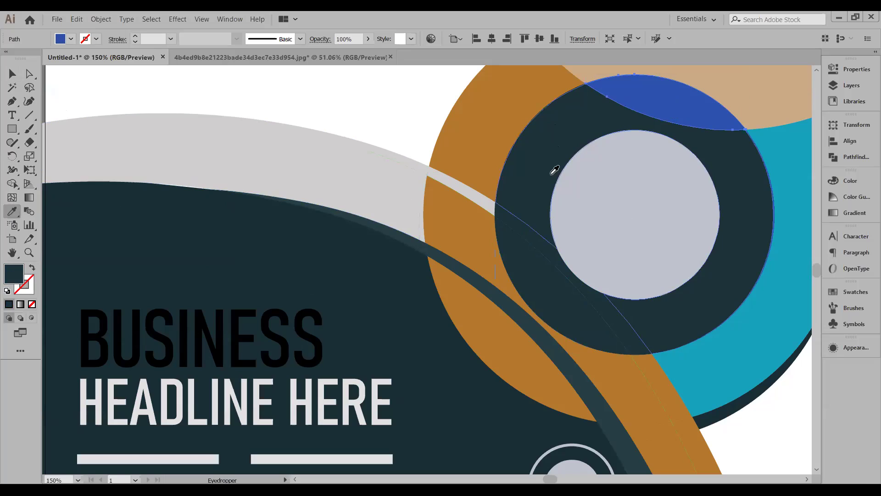
key(v)
click(343, 112)
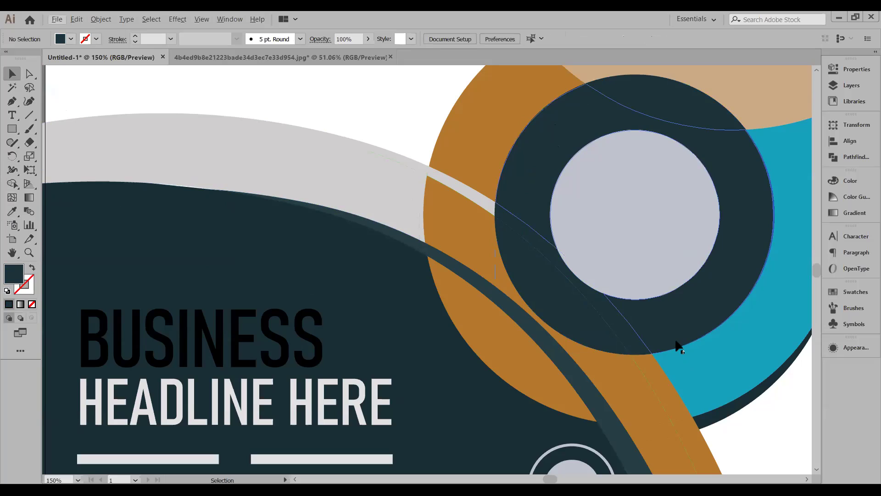
Step: Recolor the shadow crescent below the teal segment with the lighter slate sampled from the strip along the orange-brown band
scroll(686, 367, down, 1)
scroll(693, 391, down, 1)
scroll(525, 357, right, 3)
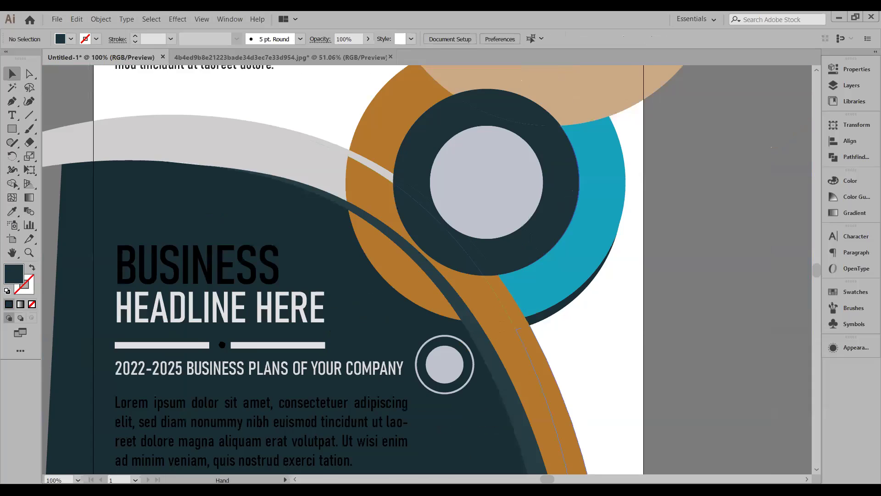
scroll(369, 365, down, 2)
scroll(368, 366, left, 4)
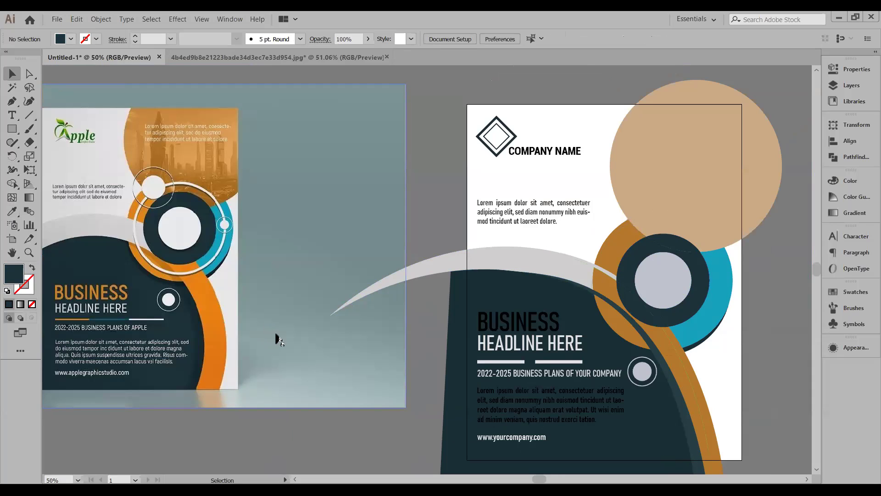
click(697, 349)
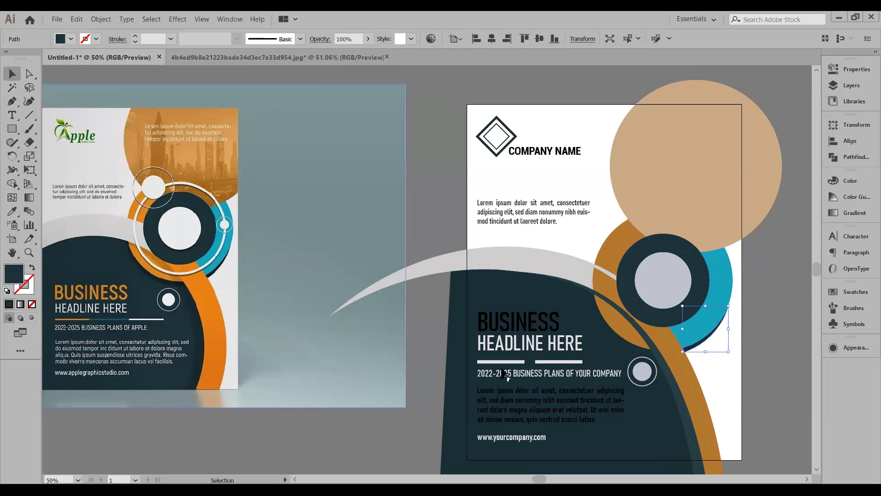
double_click(12, 275)
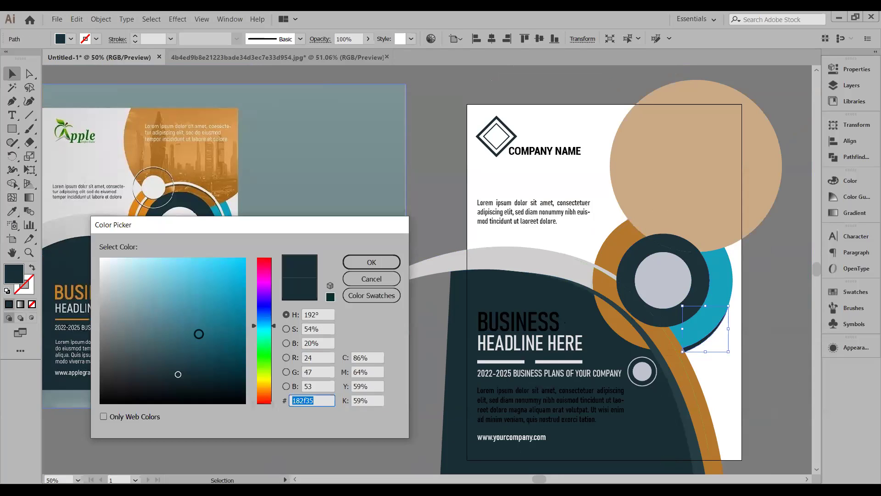
click(363, 281)
key(i)
click(661, 355)
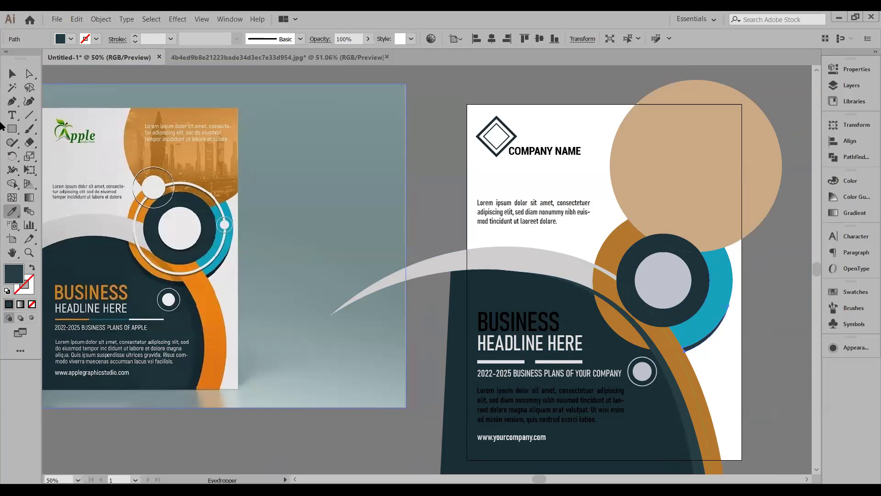
click(12, 73)
click(672, 351)
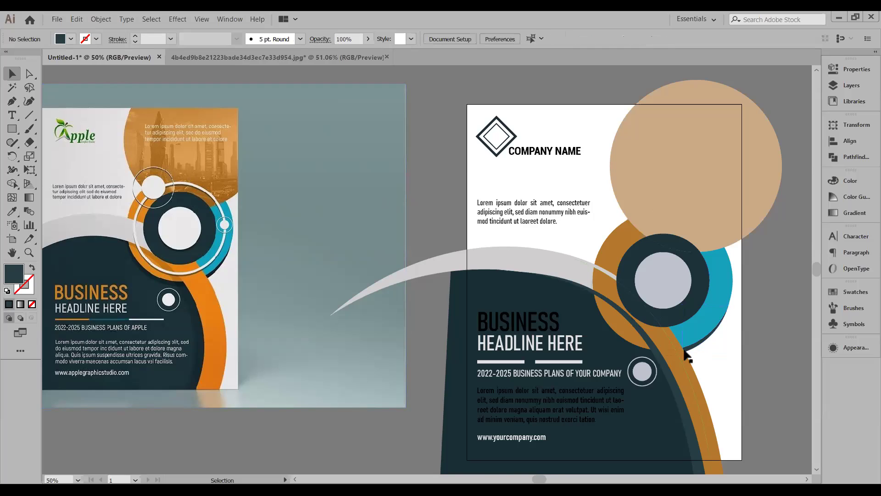
Step: Fill the dark crescent below the ring's lower-left orange-brown piece with the lighter slate of the adjacent curved strip
scroll(669, 344, up, 2)
click(650, 357)
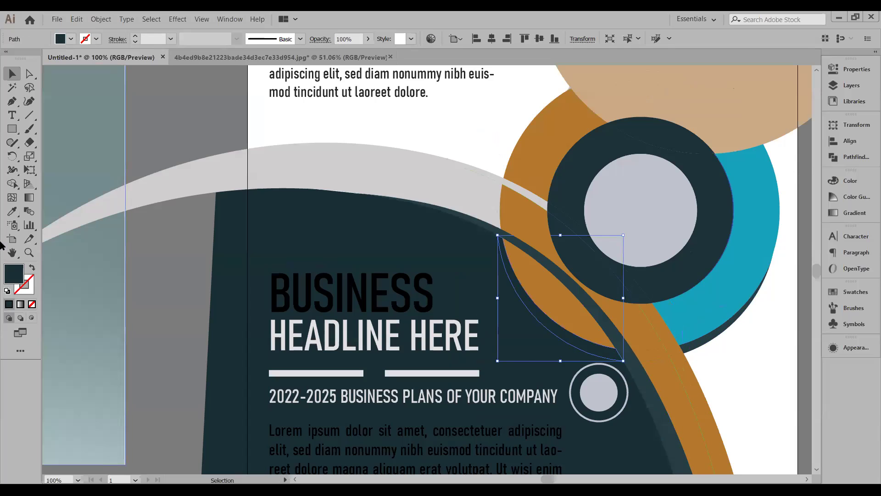
click(12, 212)
click(552, 263)
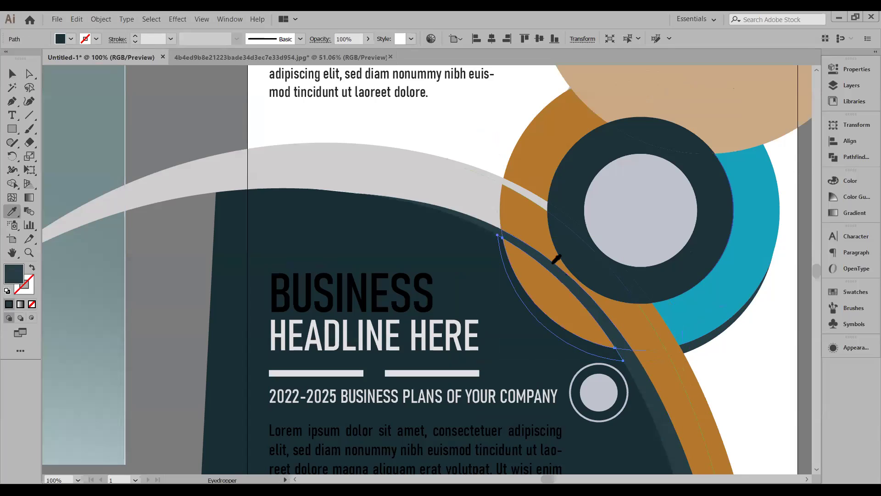
click(12, 74)
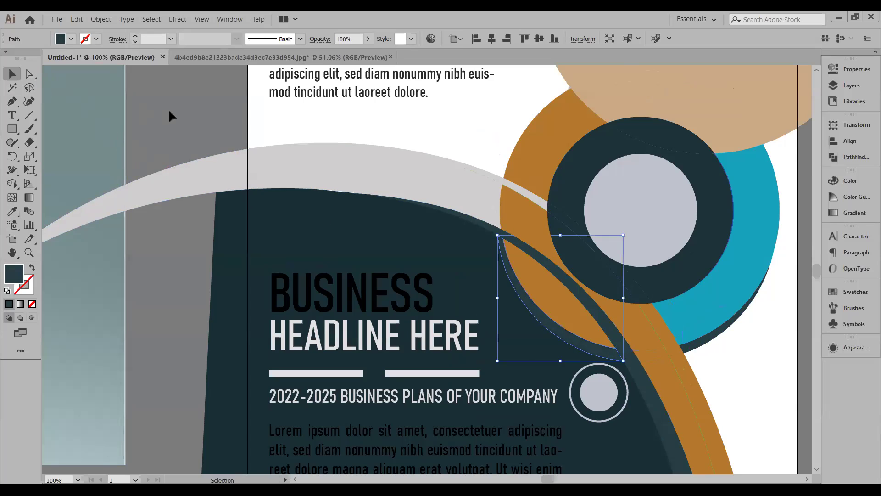
click(168, 115)
Step: Compare the recolored ring, band and shadow pieces of the cover with the reference brochure image
scroll(390, 179, down, 1)
scroll(555, 298, down, 1)
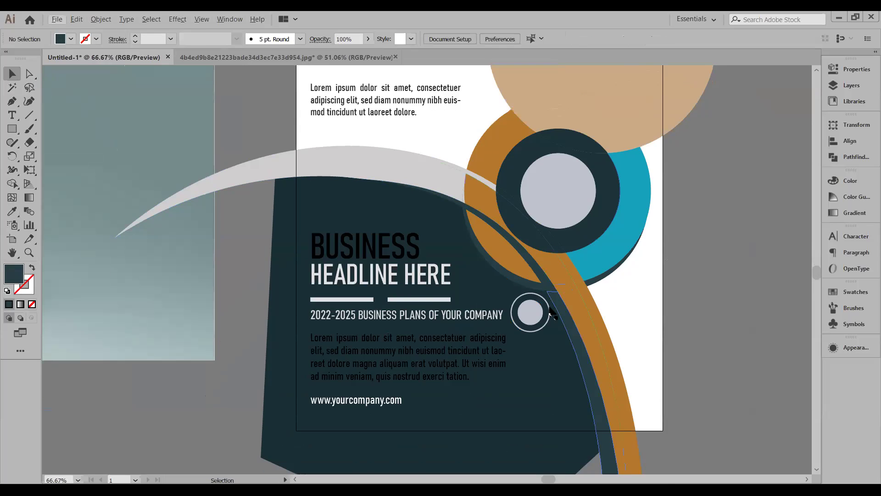
scroll(553, 313, down, 1)
scroll(556, 348, left, 3)
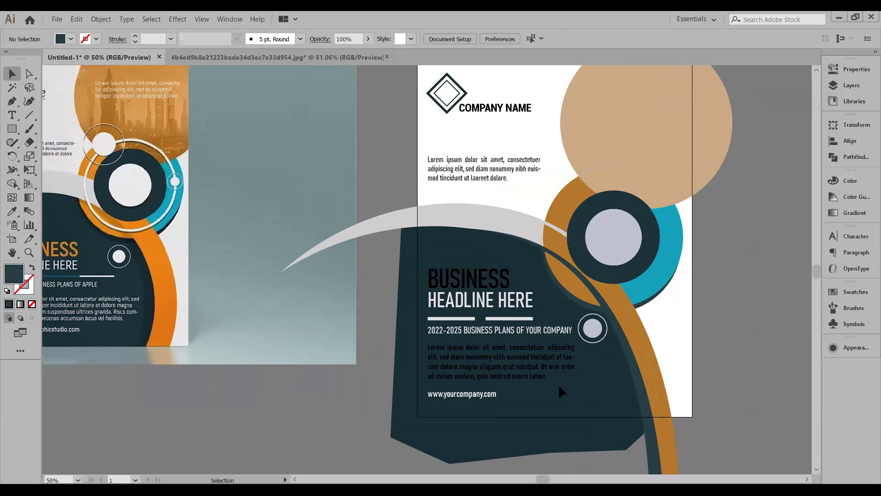
scroll(607, 338, down, 1)
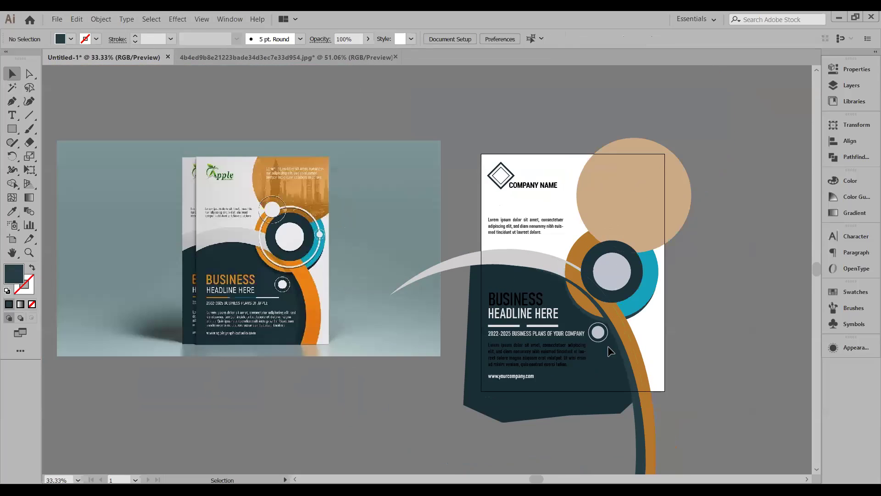
scroll(614, 353, up, 1)
scroll(569, 400, up, 2)
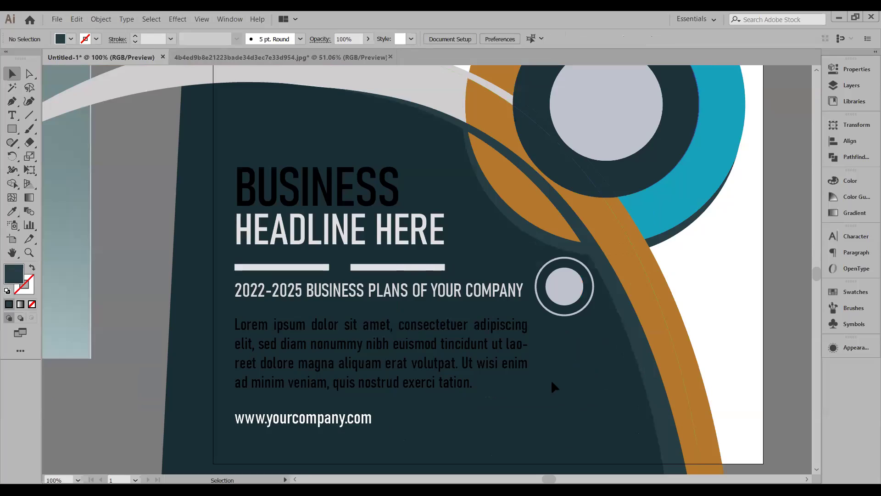
scroll(552, 405, down, 1)
scroll(310, 302, left, 3)
scroll(311, 302, up, 1)
scroll(310, 302, down, 1)
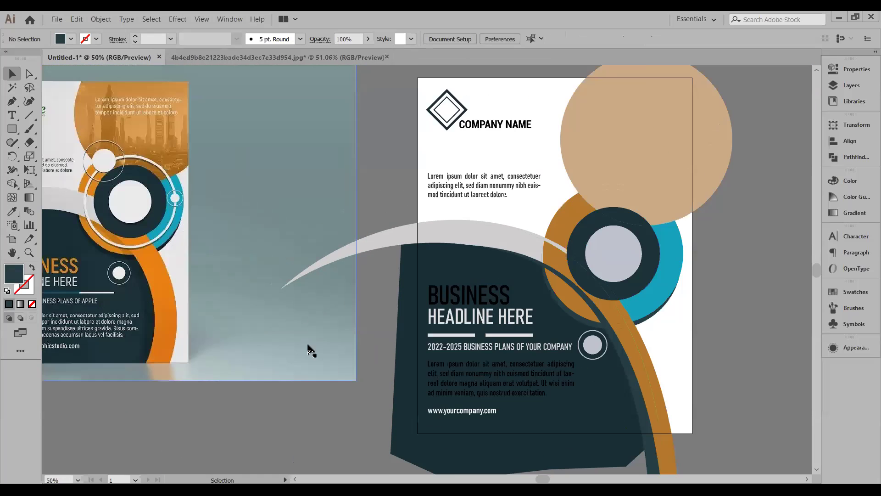
drag(235, 358, 388, 360)
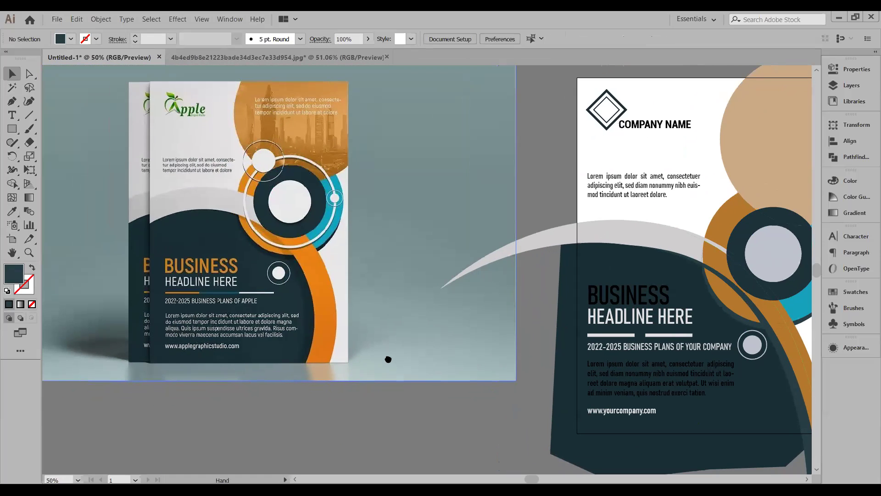
drag(271, 383, 272, 382)
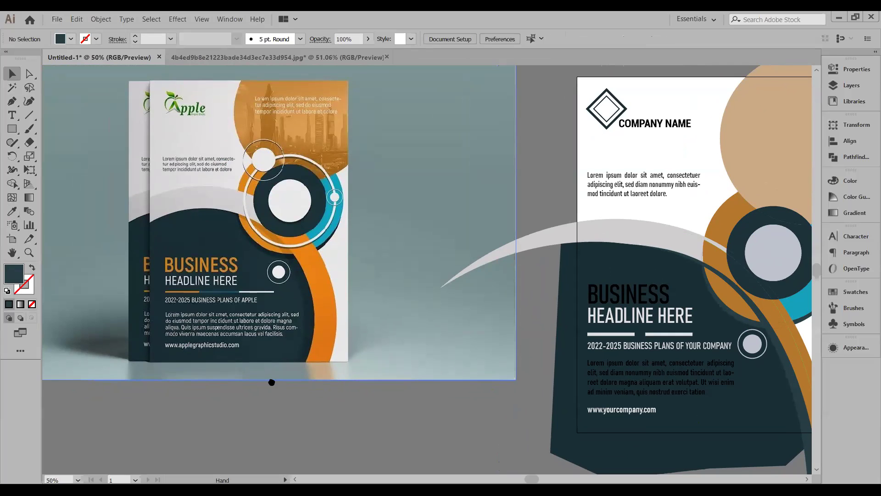
Step: Hide the orange-brown curved band and its adjoining ring piece to expose the stray slivers beneath them
scroll(491, 330, right, 4)
scroll(491, 330, up, 2)
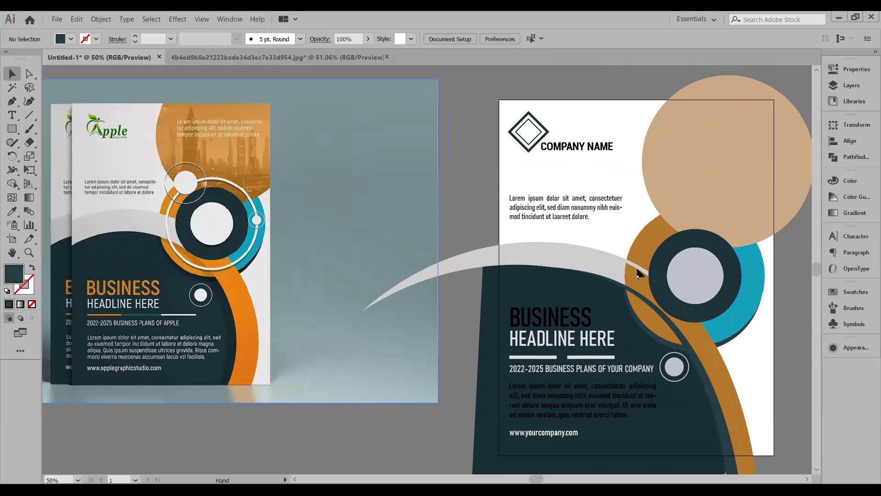
scroll(639, 275, right, 5)
scroll(639, 275, down, 1)
scroll(636, 276, down, 3)
key(alt+v)
key(Return)
scroll(652, 278, up, 3)
scroll(636, 260, down, 1)
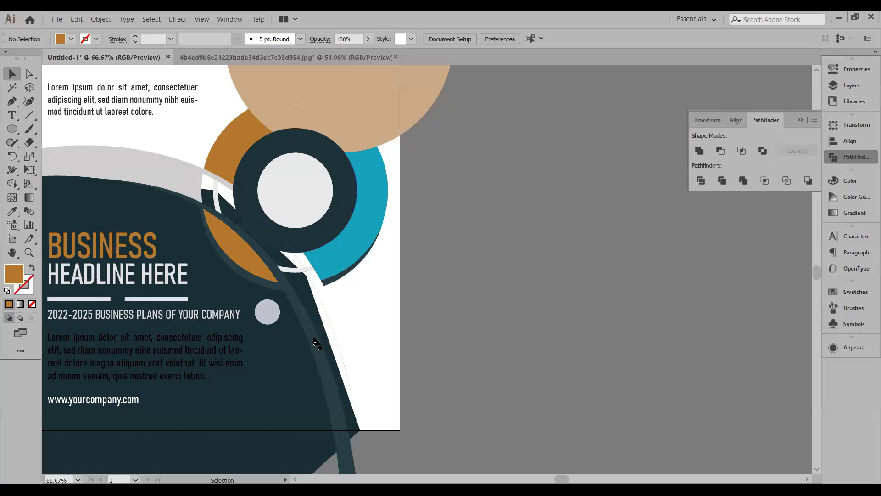
Step: Delete the thin stray path slivers on the white area along the hidden band's upper right side
scroll(373, 300, up, 4)
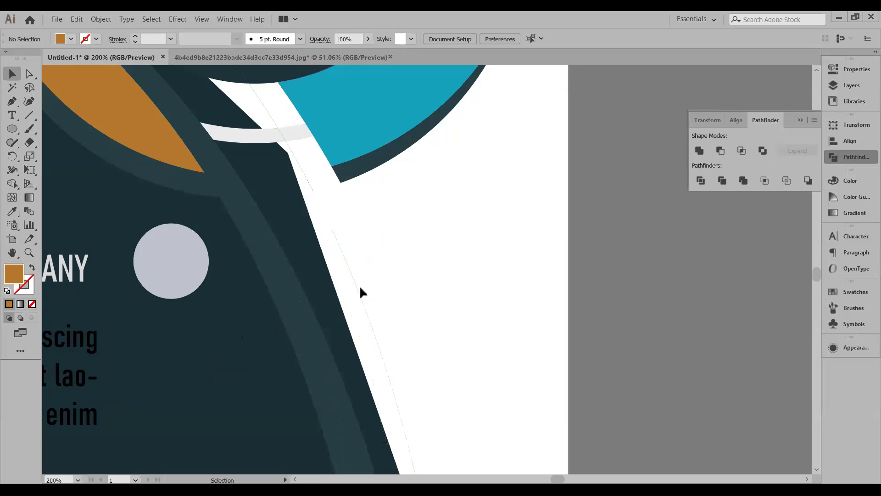
drag(369, 209, 347, 294)
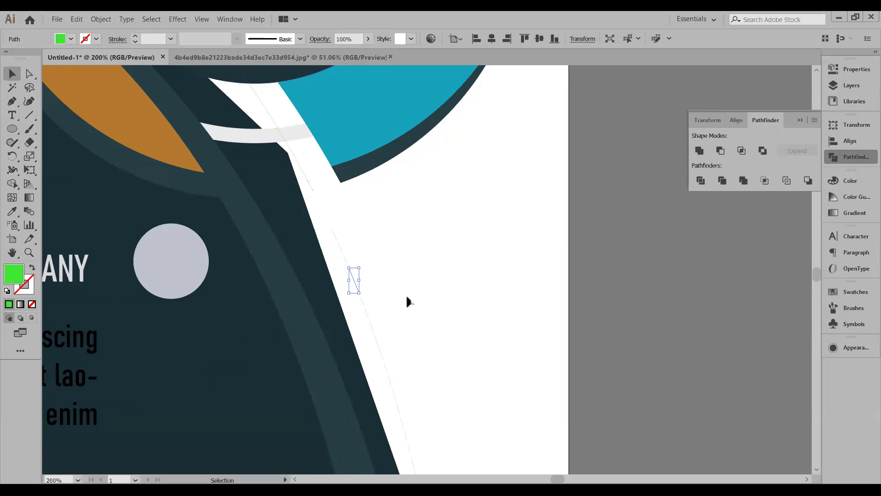
drag(328, 222, 370, 262)
key(Delete)
drag(379, 342, 377, 334)
scroll(377, 303, down, 2)
drag(385, 301, 409, 318)
scroll(401, 326, down, 2)
scroll(409, 318, down, 2)
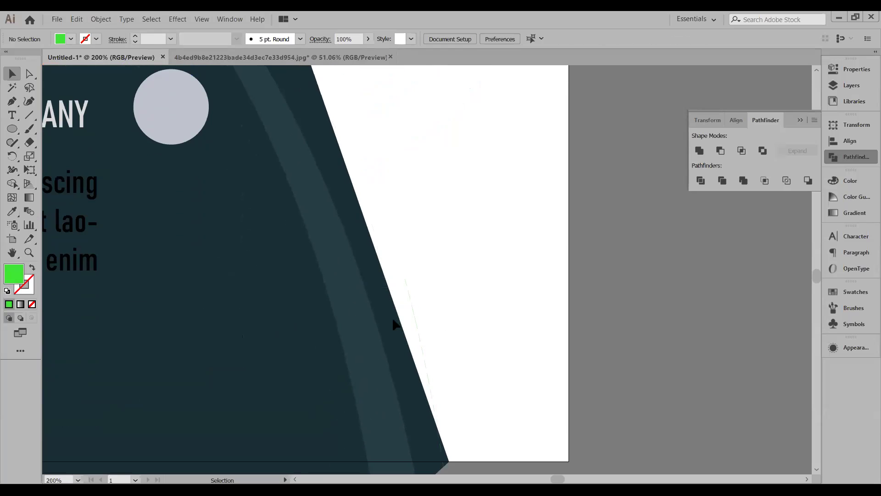
Step: Delete the stray slivers beside the dark teal shape's slanted edge, just above the page's lower edge
drag(402, 275, 433, 335)
scroll(426, 349, down, 2)
scroll(448, 377, up, 4)
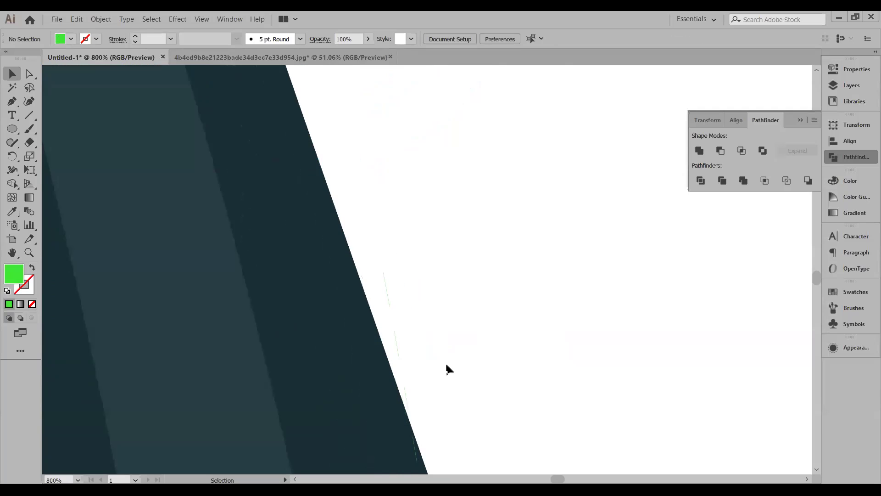
scroll(423, 342, down, 2)
drag(407, 280, 430, 292)
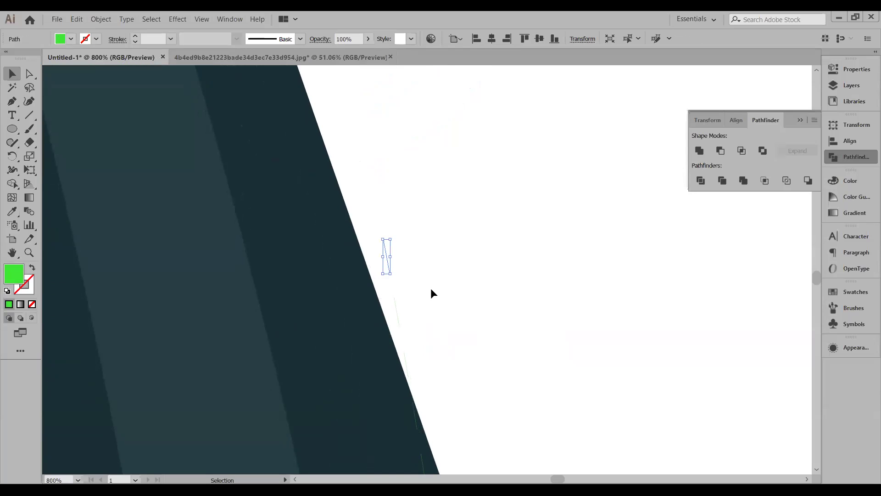
click(431, 288)
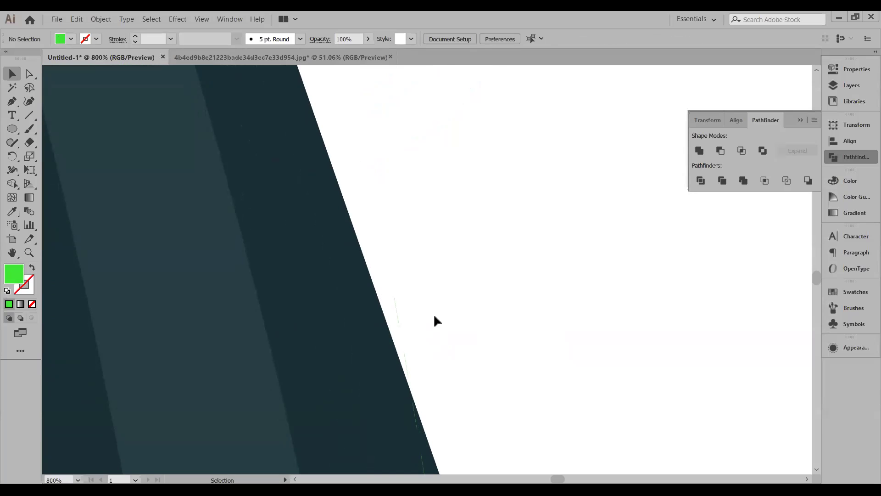
scroll(416, 312, down, 5)
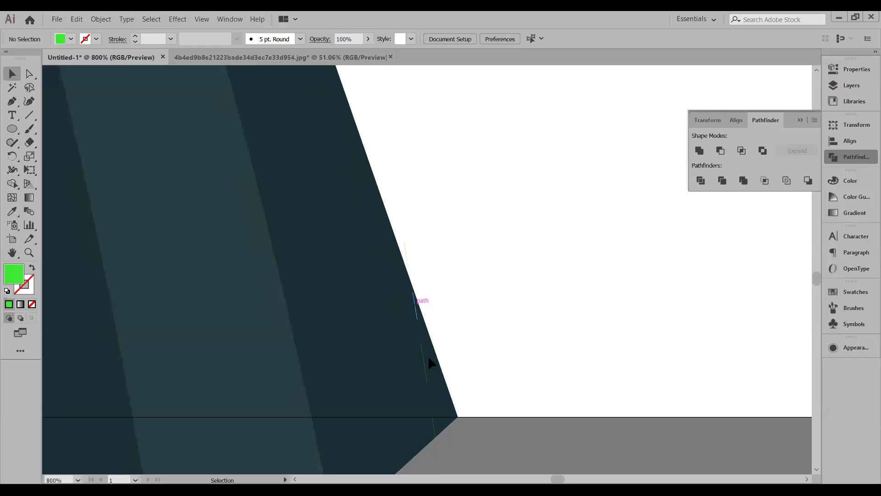
Step: Delete the two remaining slivers over the dark teal shape's corner at the page's lower edge
click(424, 362)
key(Delete)
click(433, 427)
key(Delete)
scroll(344, 285, down, 5)
scroll(213, 167, up, 5)
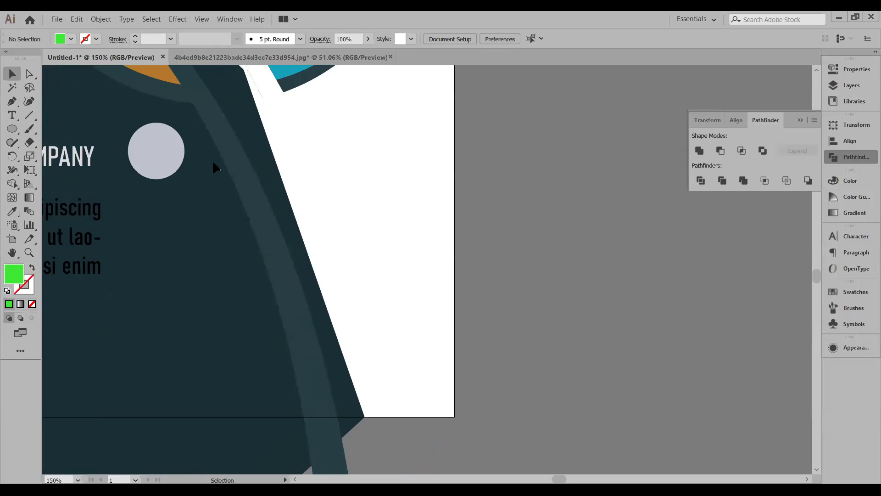
Step: Delete the stray slivers in the white gap between the dark teal shape and the teal segment's lower tip
scroll(254, 182, up, 2)
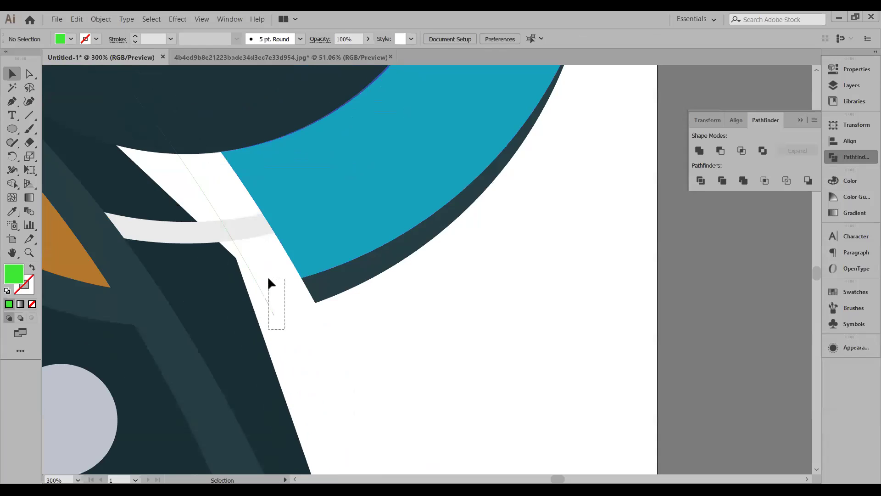
drag(284, 329, 269, 280)
key(Delete)
drag(261, 281, 268, 301)
click(281, 302)
click(265, 300)
key(Delete)
scroll(221, 260, up, 3)
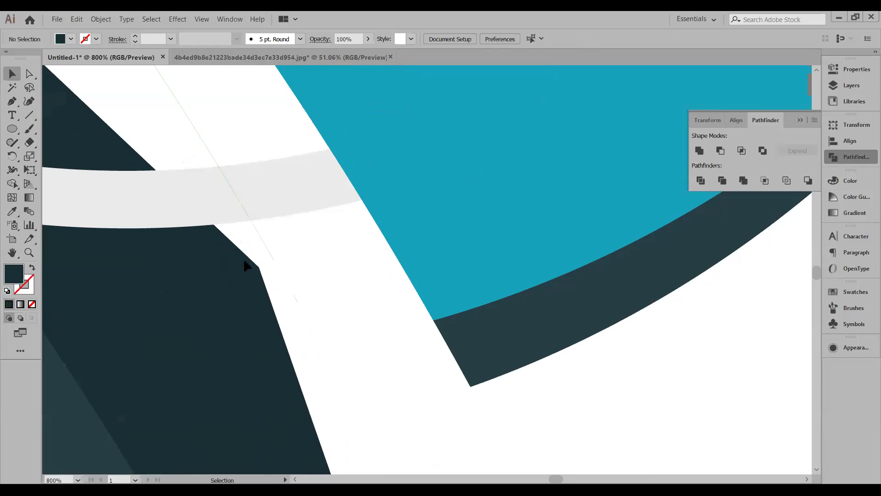
Step: Delete the chain of small slivers crossing the light grey ring strip beside the teal segment
click(270, 256)
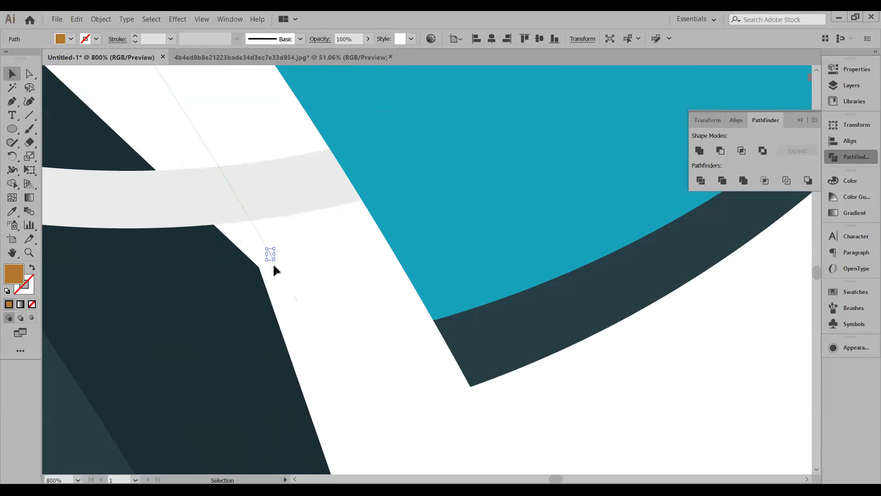
click(276, 273)
click(263, 241)
click(253, 221)
click(236, 185)
click(245, 202)
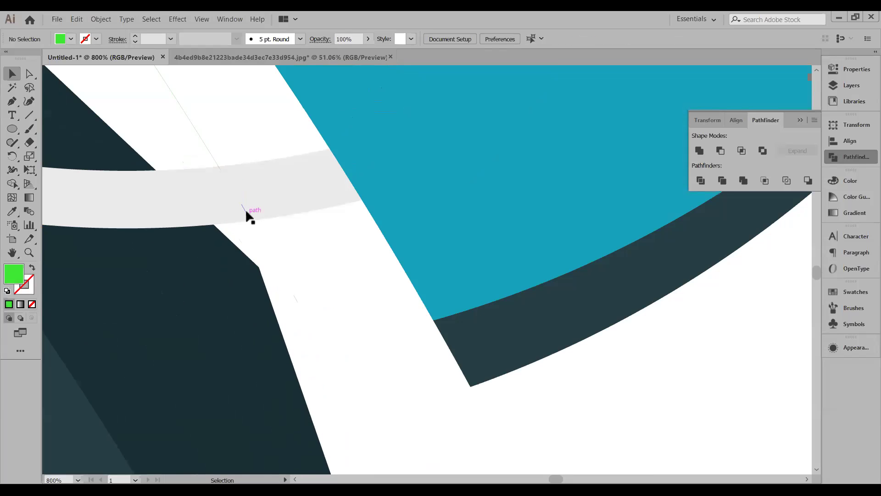
click(244, 208)
click(239, 208)
scroll(225, 186, up, 3)
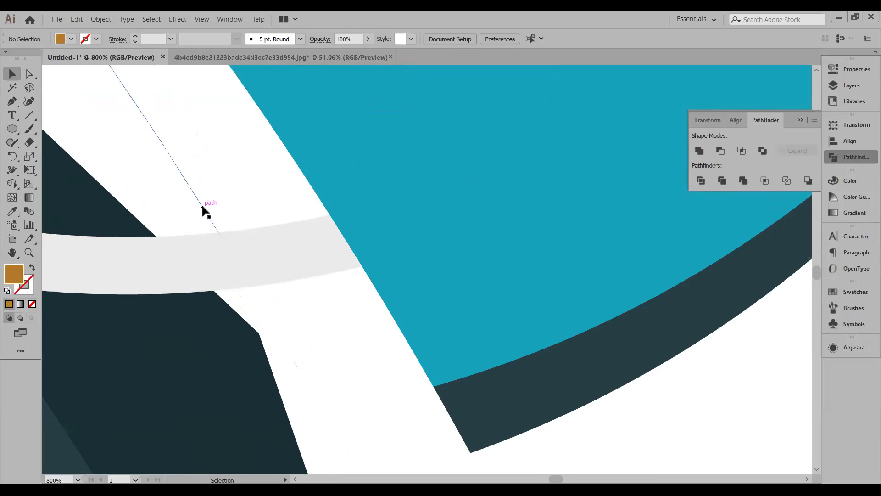
Step: Delete the thin slivers just above the light grey strip and the blue one across the dark ring's lower edge
click(205, 208)
key(Delete)
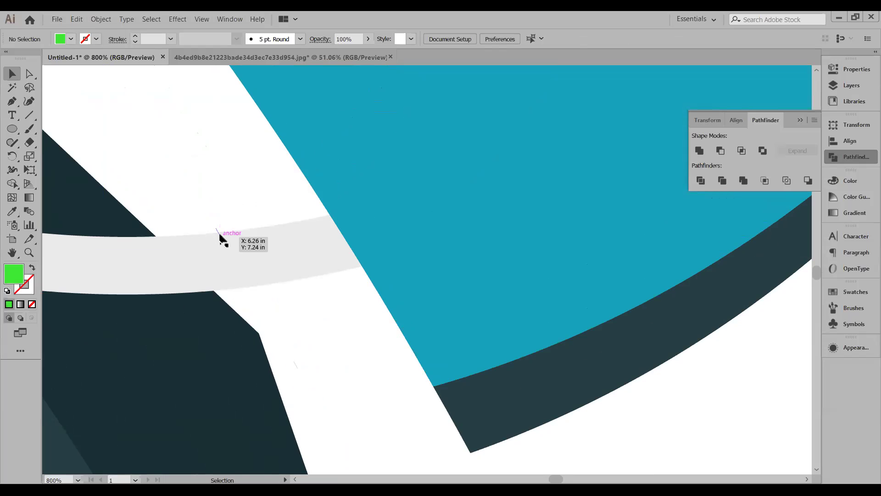
click(221, 235)
click(216, 232)
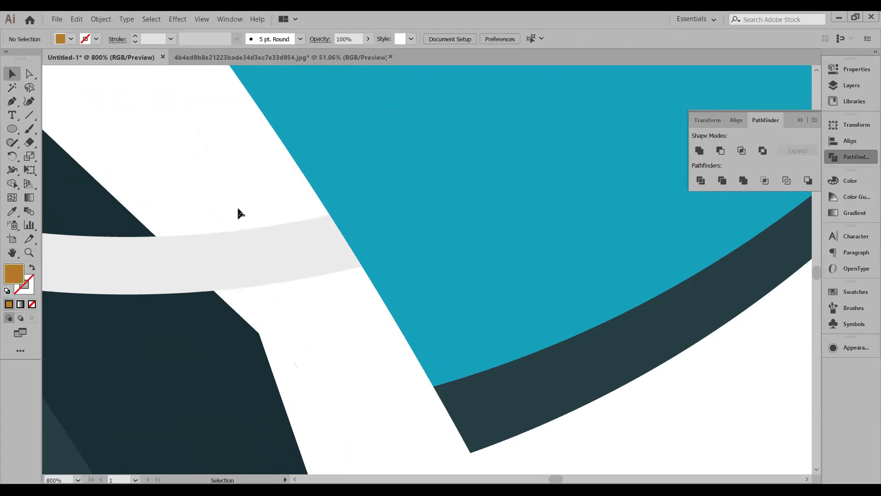
scroll(223, 234, down, 2)
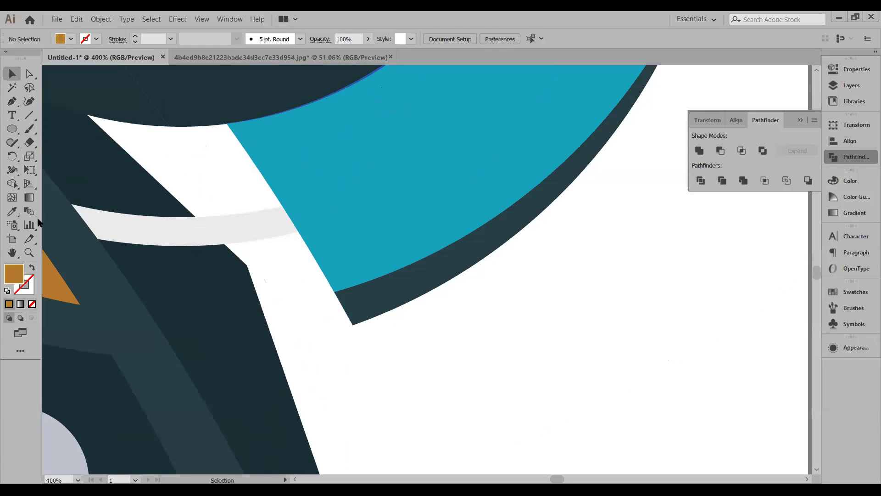
scroll(165, 228, down, 1)
scroll(379, 329, up, 2)
scroll(324, 236, left, 3)
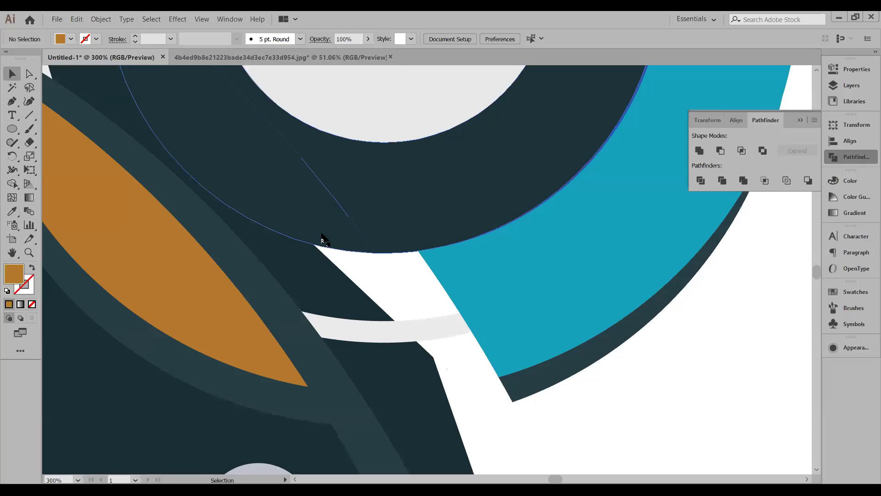
click(349, 221)
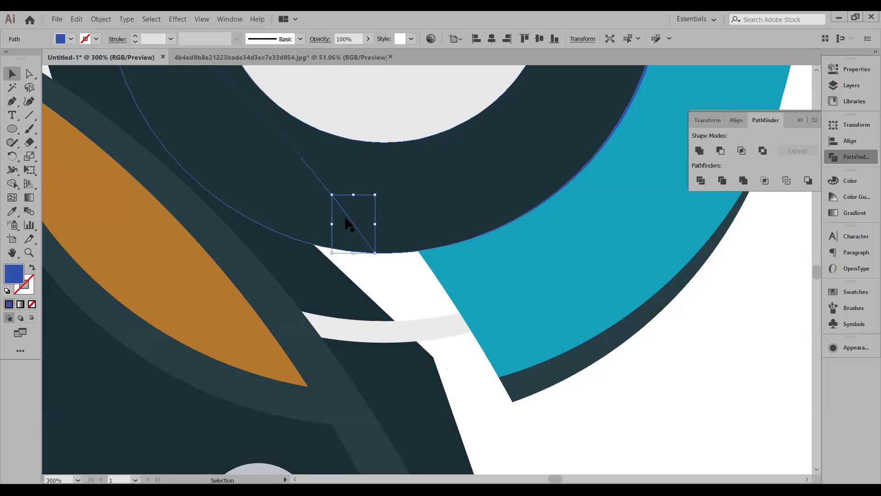
click(336, 231)
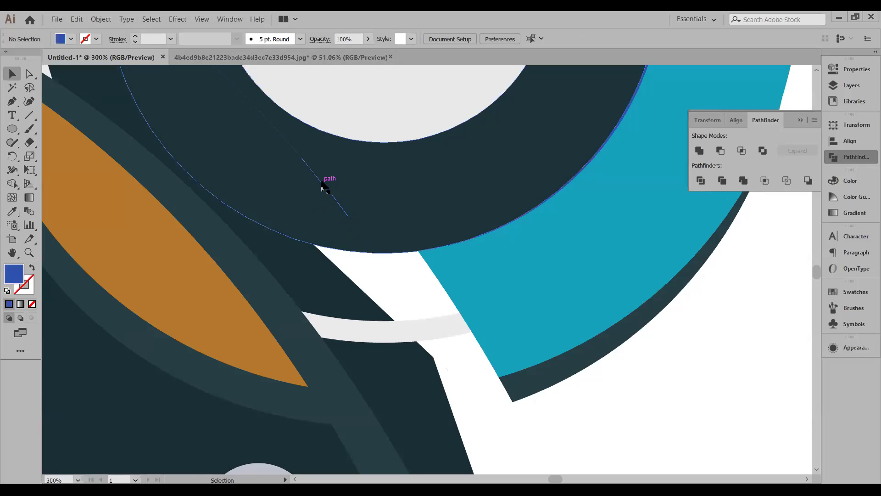
click(322, 186)
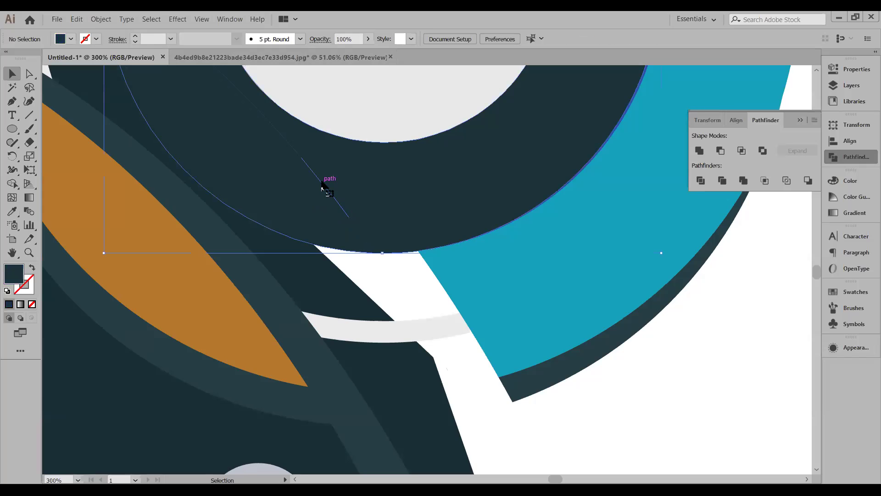
key(Delete)
click(65, 18)
click(76, 19)
click(77, 19)
click(83, 34)
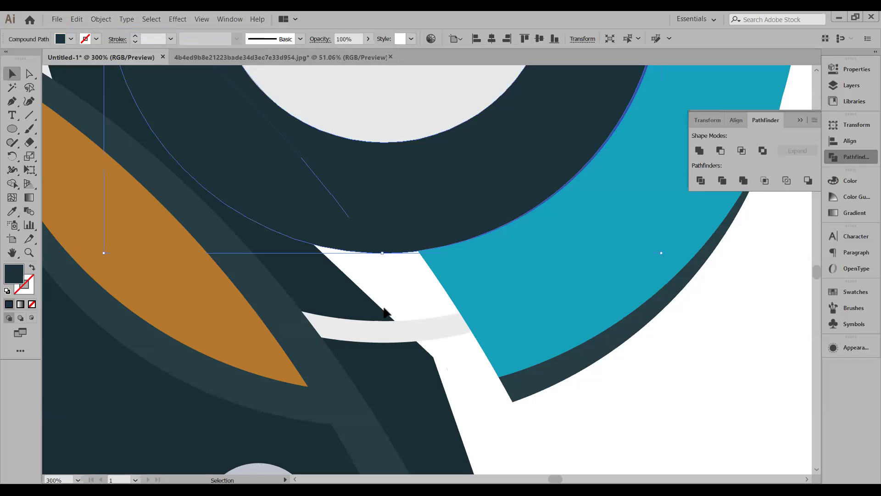
click(416, 302)
click(346, 210)
click(382, 270)
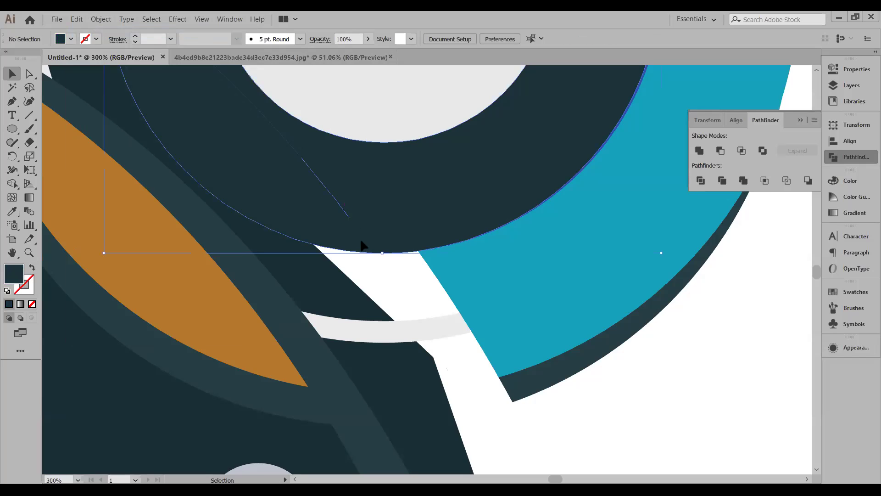
Step: Delete the loose thin slivers crossing the lower-left part of the dark teal ring
click(292, 145)
scroll(257, 169, up, 2)
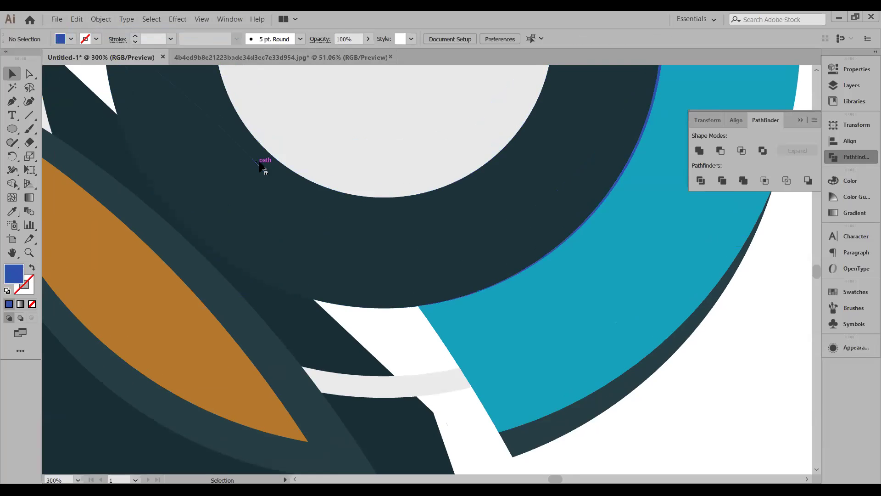
click(261, 166)
scroll(271, 180, up, 2)
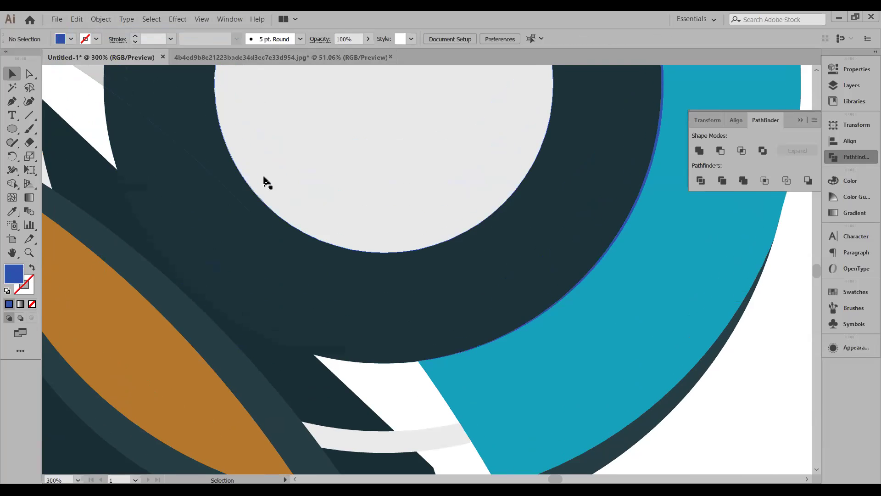
click(234, 196)
drag(226, 187, 244, 204)
click(207, 171)
drag(220, 145, 118, 92)
click(134, 109)
click(130, 134)
Step: Hide the dark teal ring and examine the area beneath it for remaining stray specks
click(159, 173)
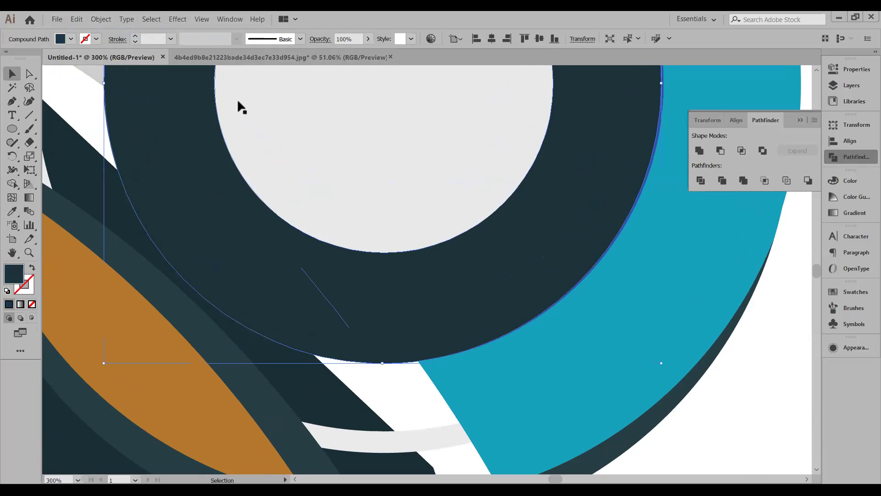
click(101, 19)
mouse_move(157, 106)
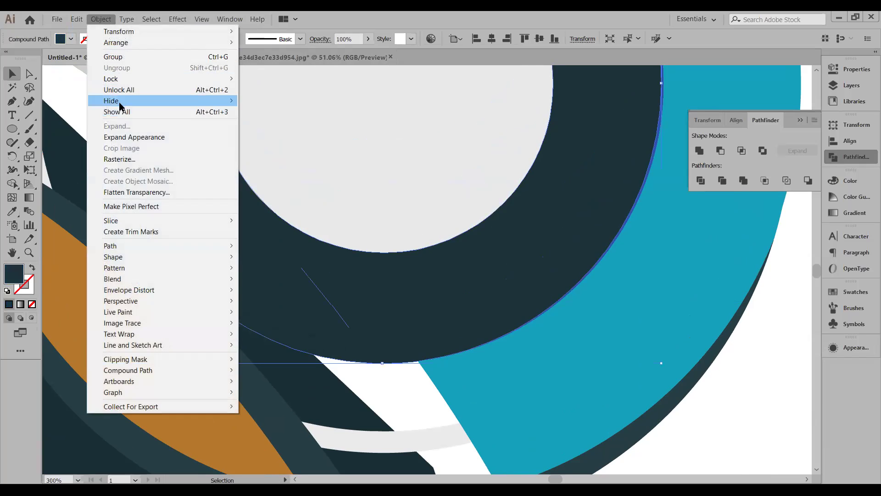
click(267, 102)
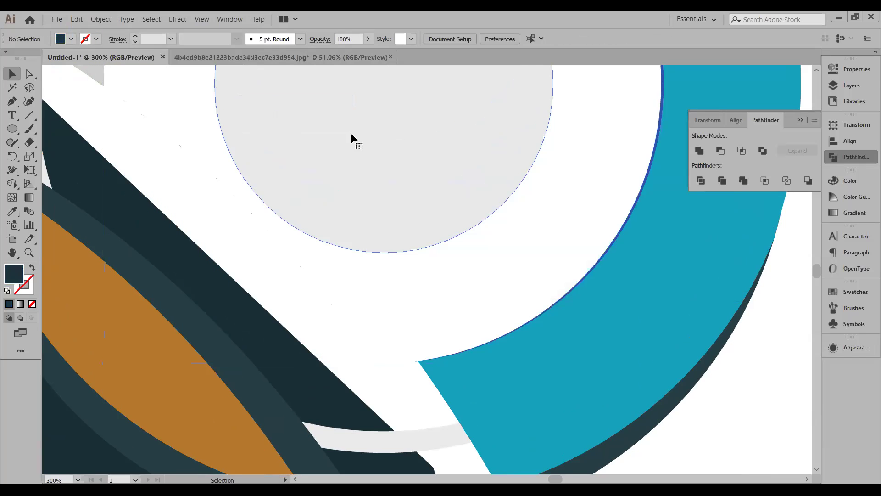
click(351, 134)
click(303, 257)
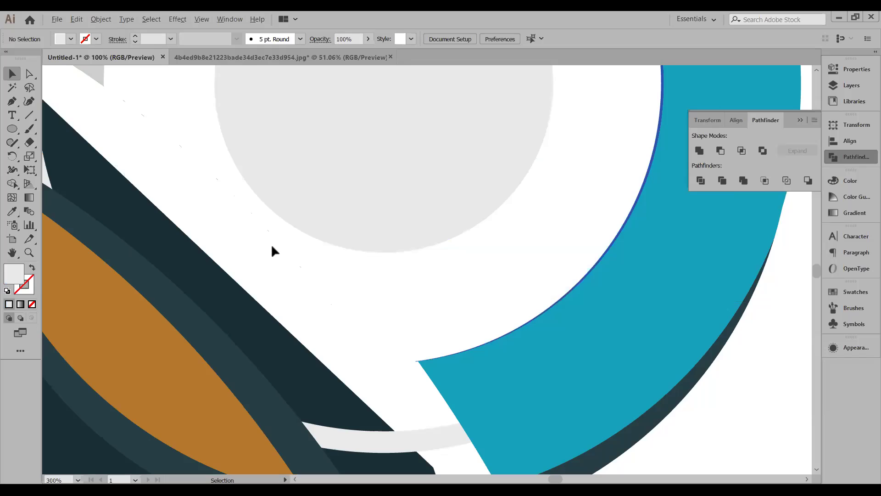
scroll(280, 247, down, 5)
scroll(329, 273, up, 5)
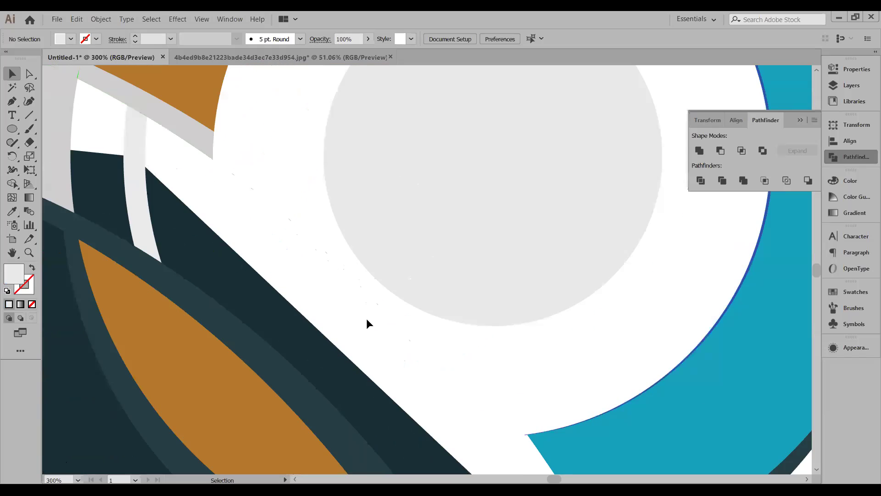
scroll(366, 309, up, 2)
scroll(376, 273, down, 2)
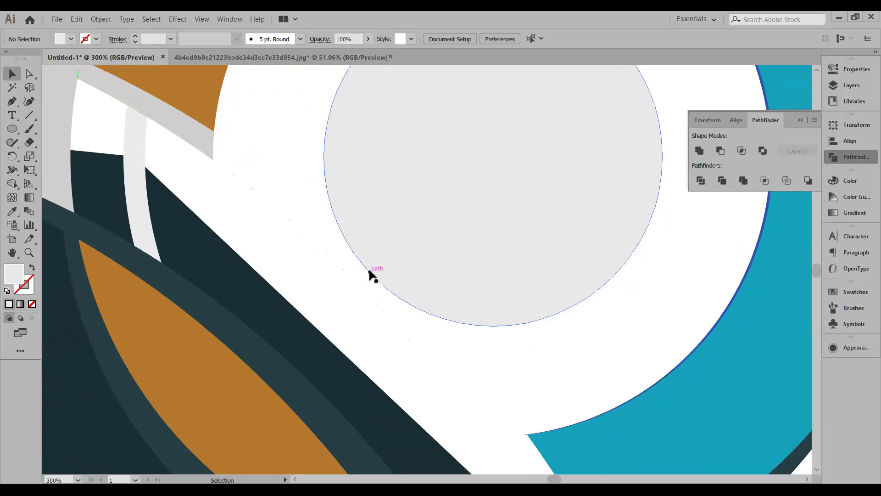
scroll(370, 275, down, 2)
Step: Show all hidden objects again and deselect them
click(99, 20)
click(118, 112)
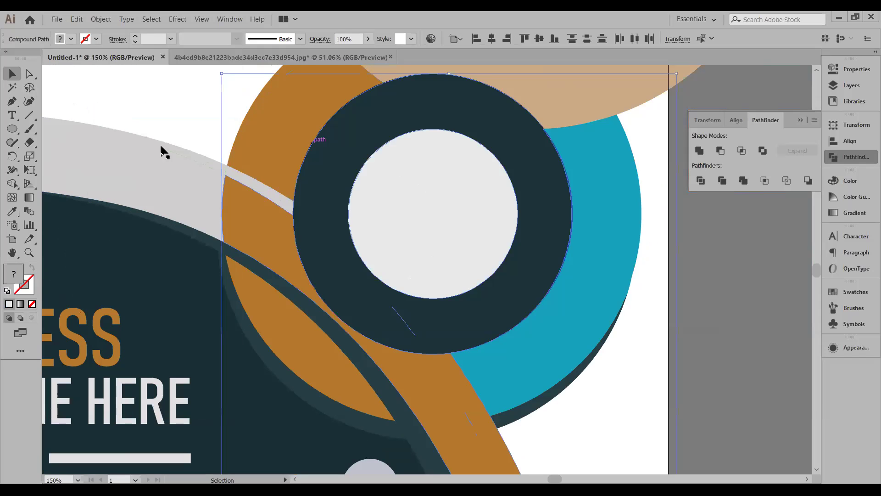
click(450, 368)
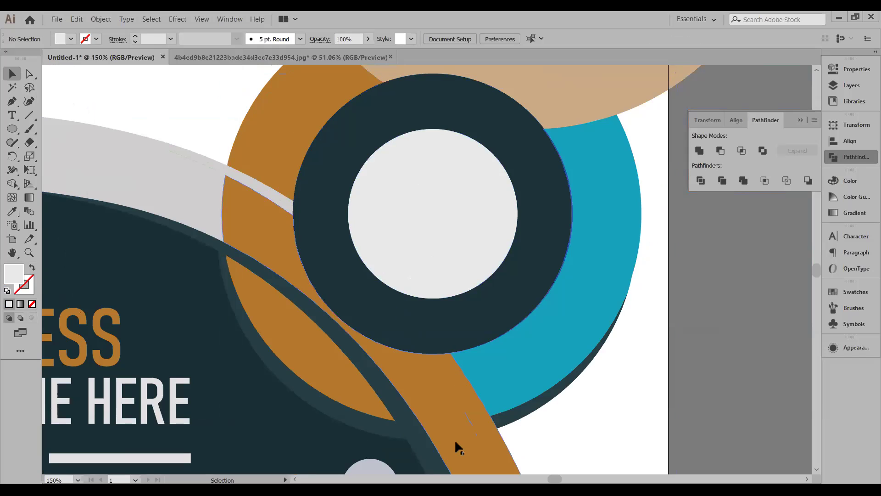
scroll(574, 433, down, 2)
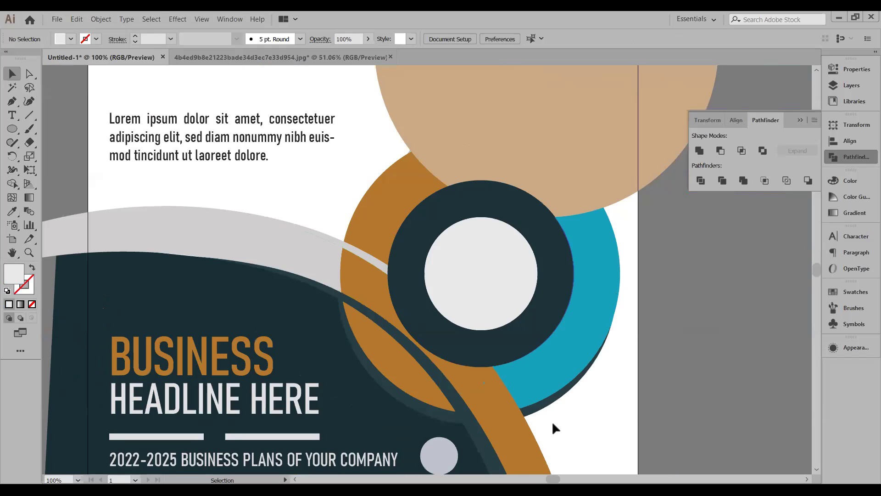
Step: Examine the brochure cover's rings, curved bands and lower edge at different magnifications for remaining stray slivers
scroll(560, 406, down, 5)
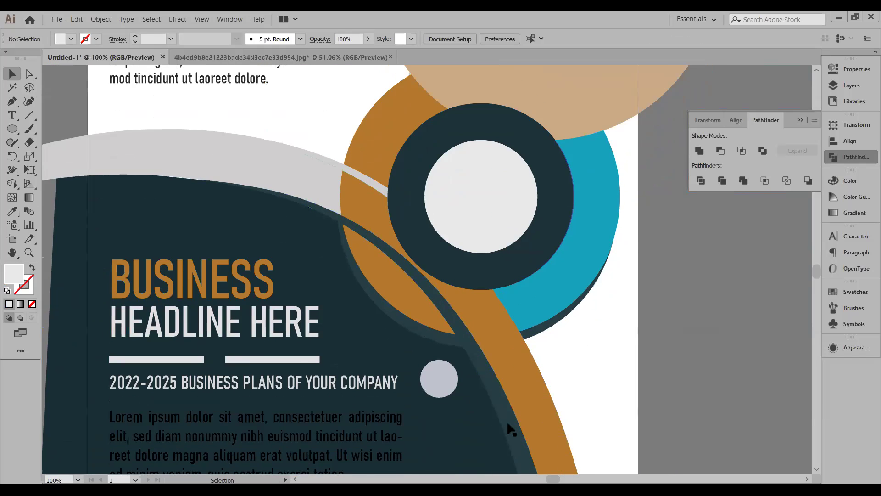
scroll(546, 388, down, 4)
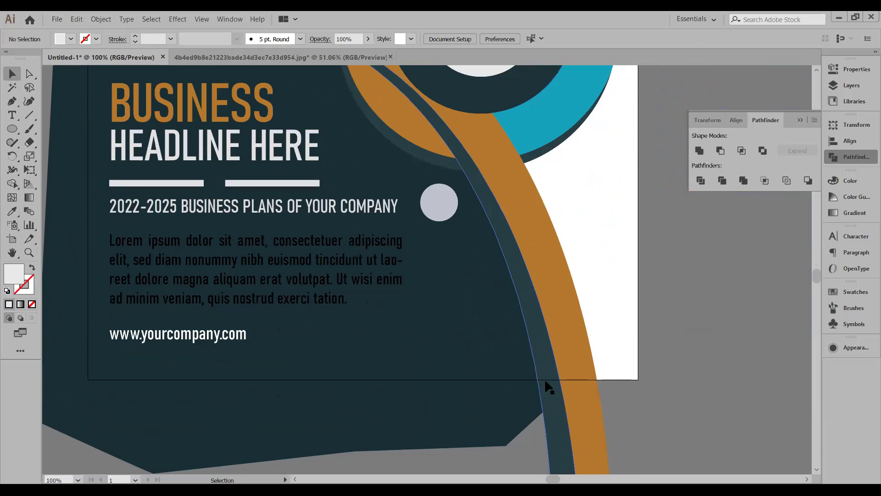
scroll(544, 384, down, 1)
scroll(523, 374, down, 1)
scroll(501, 363, up, 2)
scroll(492, 261, up, 5)
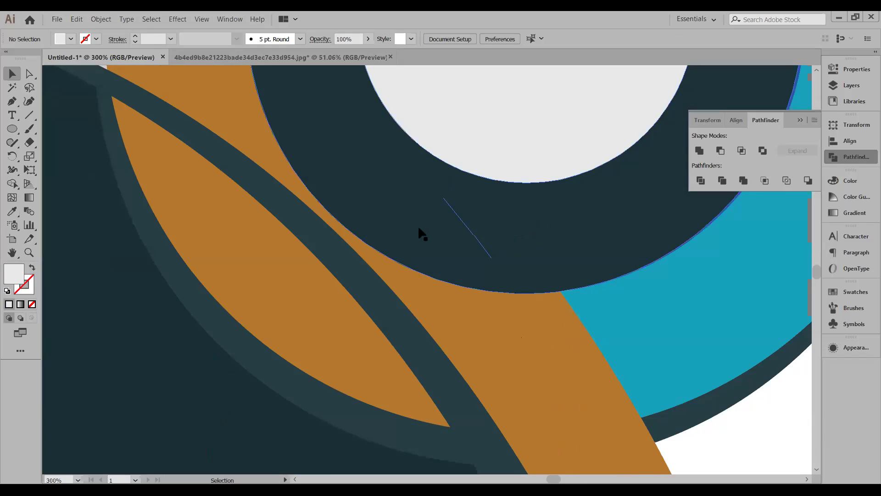
scroll(651, 323, up, 1)
scroll(646, 372, down, 5)
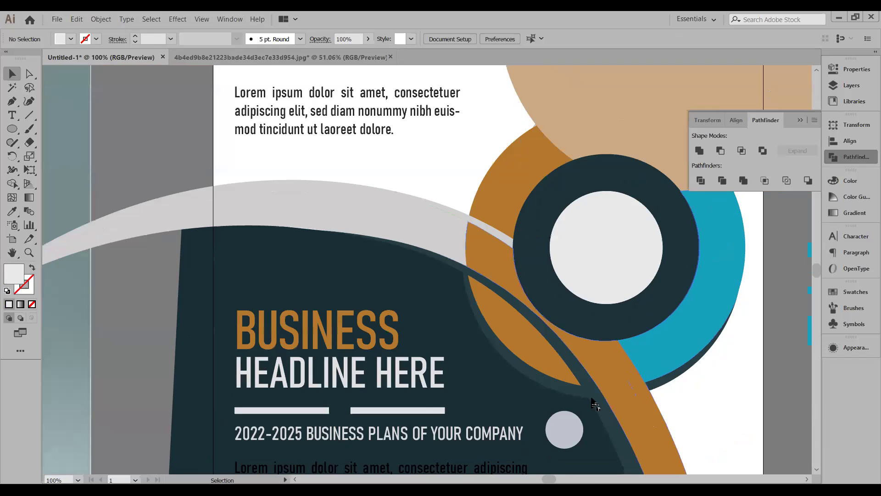
scroll(593, 400, down, 1)
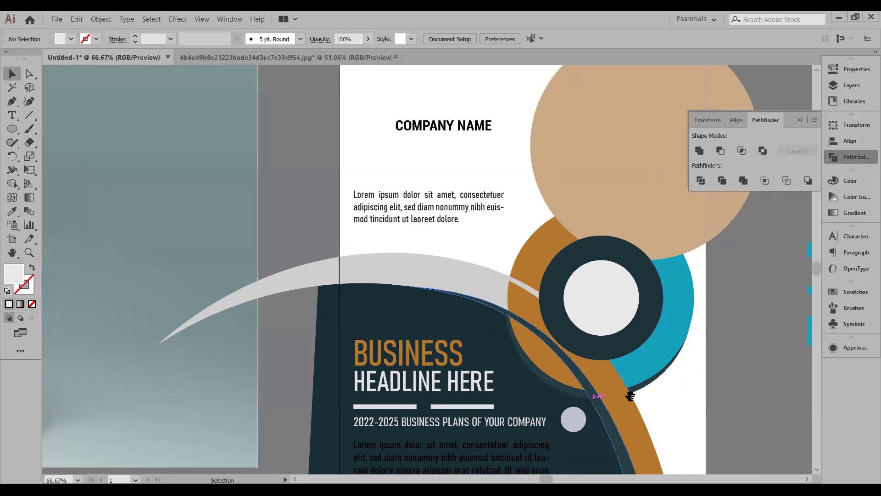
scroll(410, 215, right, 3)
scroll(410, 215, up, 2)
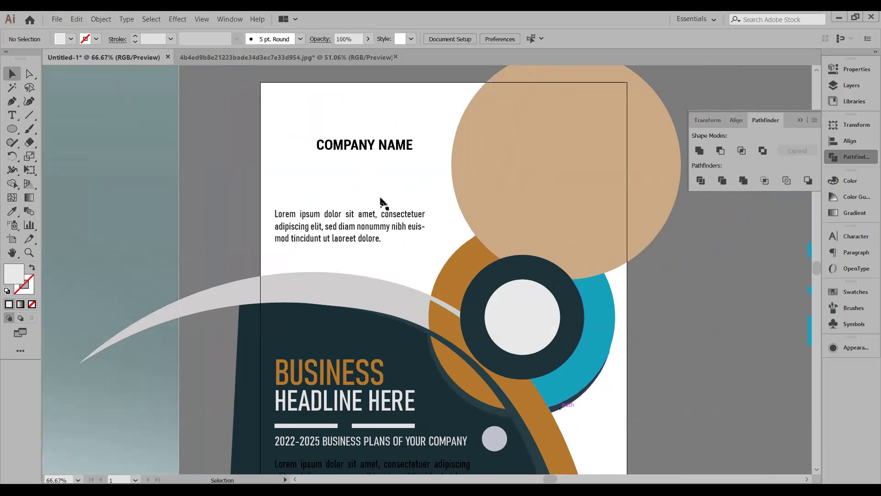
scroll(392, 236, up, 1)
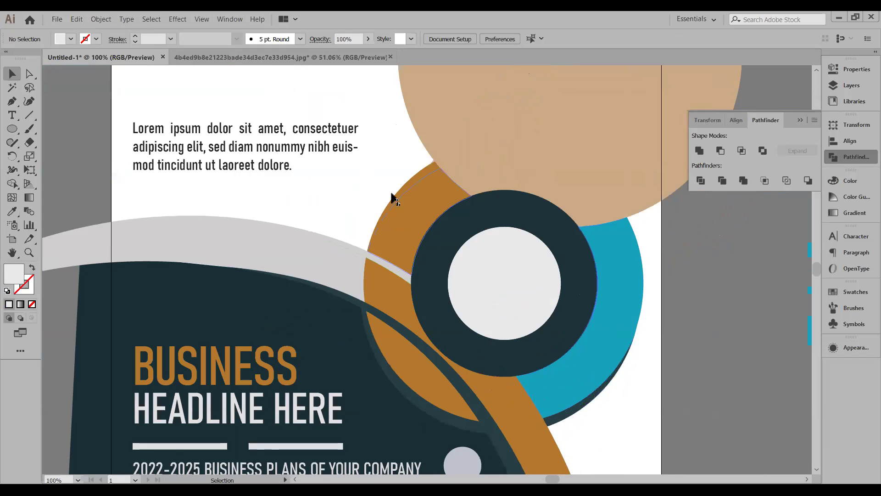
Step: Switch the brochure artwork to outline view
key(alt+o)
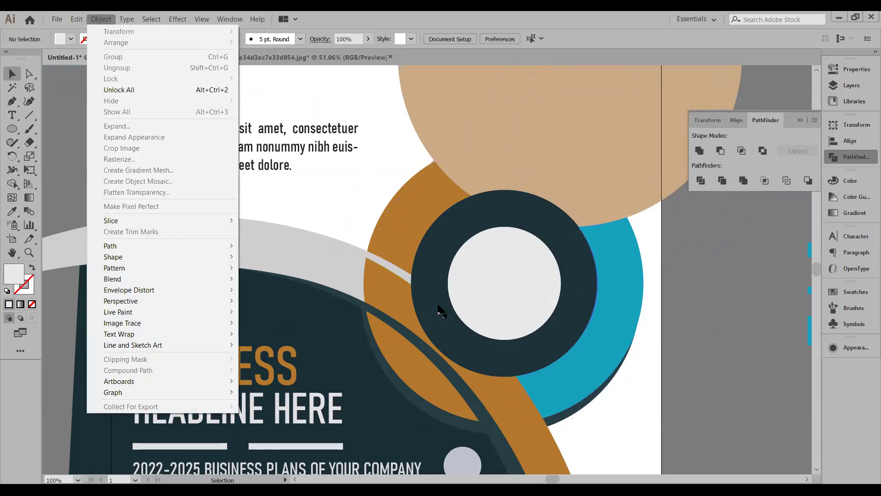
click(12, 129)
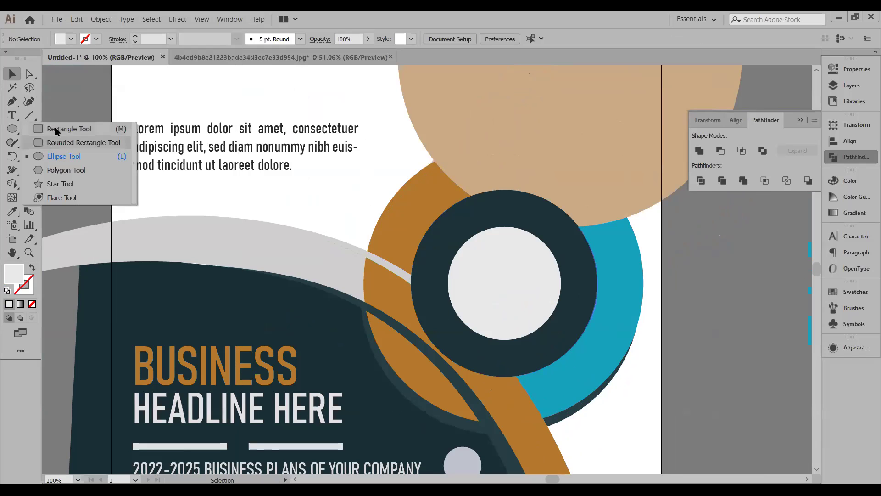
click(202, 19)
click(207, 32)
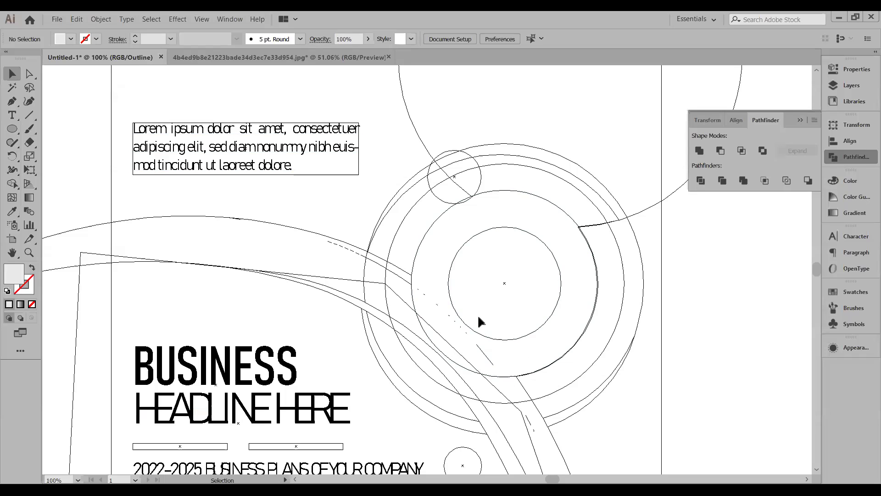
Step: Delete the small circle overlapping the upper-left edge of the concentric rings and clear the selection
click(443, 205)
key(Delete)
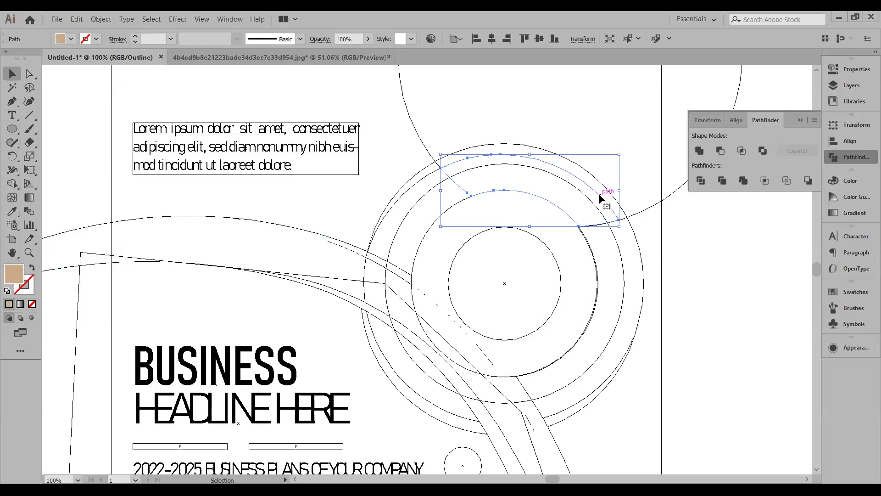
click(306, 94)
scroll(360, 214, down, 1)
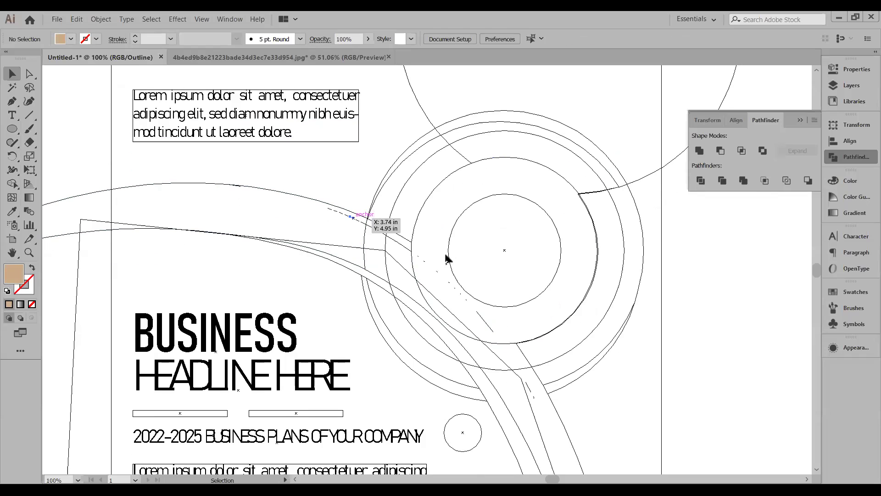
Step: Examine the tiny stray paths along the band and inside the rings in the outline view
click(353, 216)
click(426, 260)
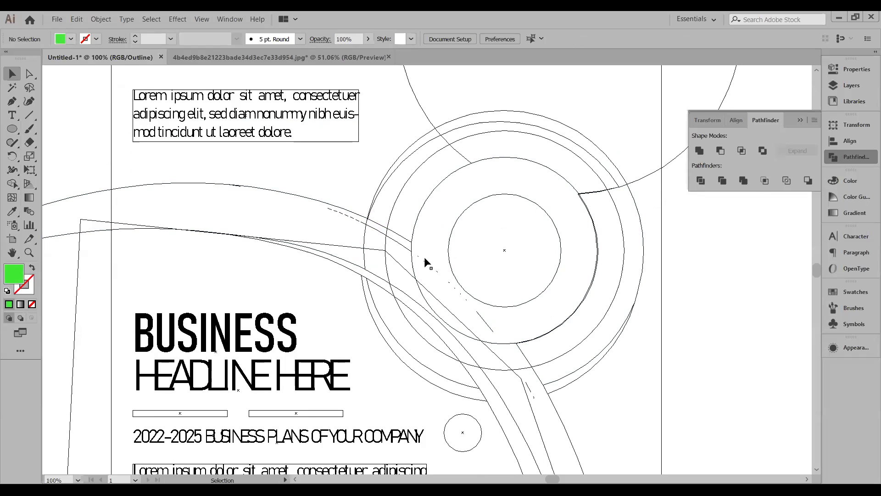
click(482, 321)
click(674, 333)
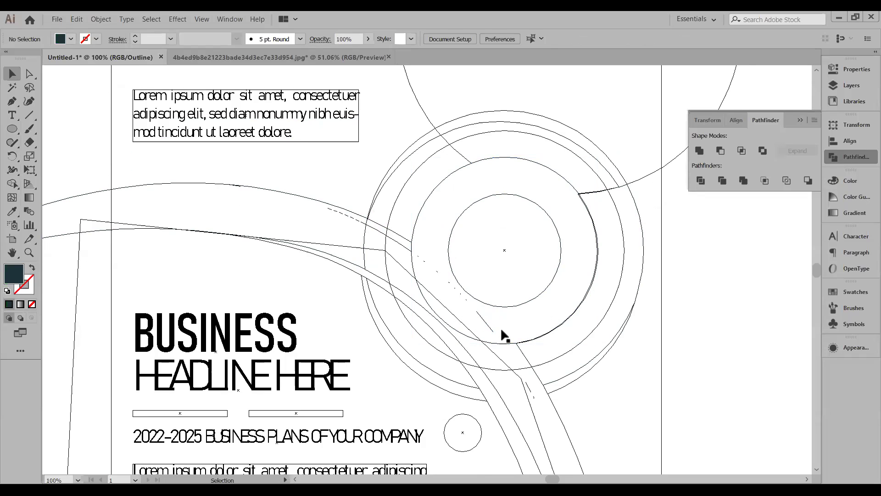
scroll(504, 325, down, 1)
scroll(528, 329, down, 2)
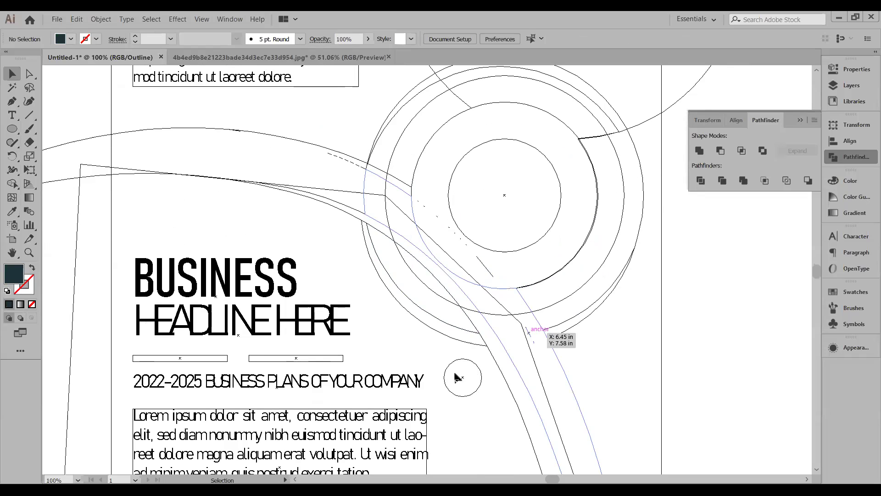
click(464, 312)
click(452, 312)
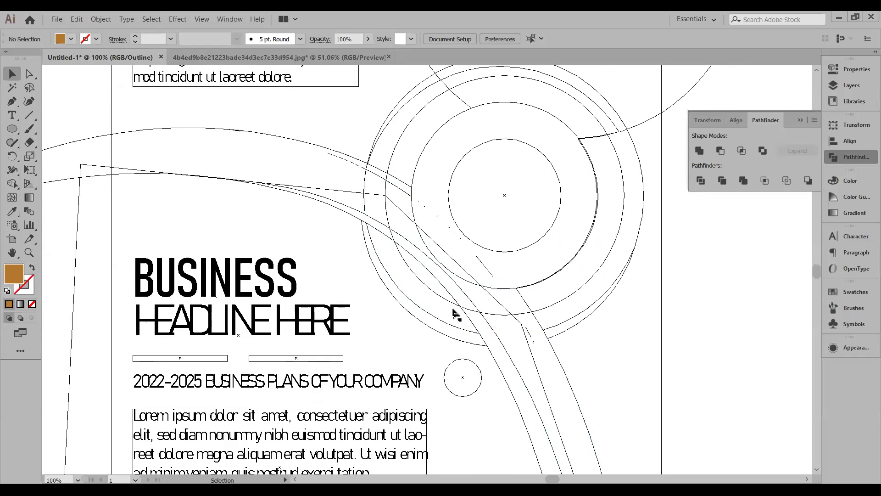
scroll(452, 310, down, 2)
scroll(453, 309, up, 5)
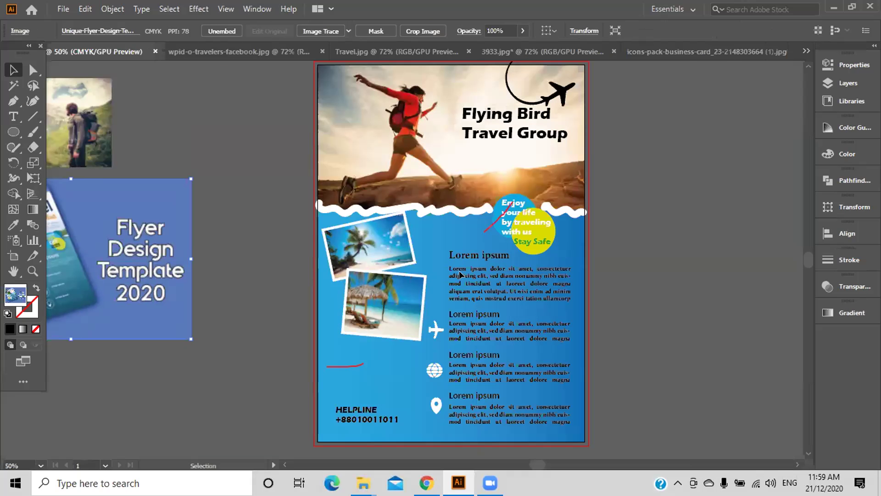
Step: Set the fill of the travel flyer's badge text and its Lorem ipsum headings and paragraphs to white
click(522, 427)
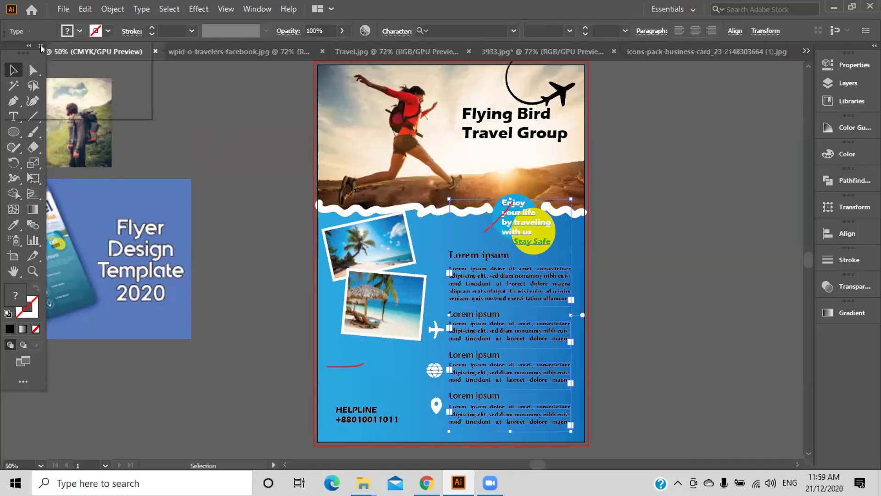
click(79, 31)
click(27, 52)
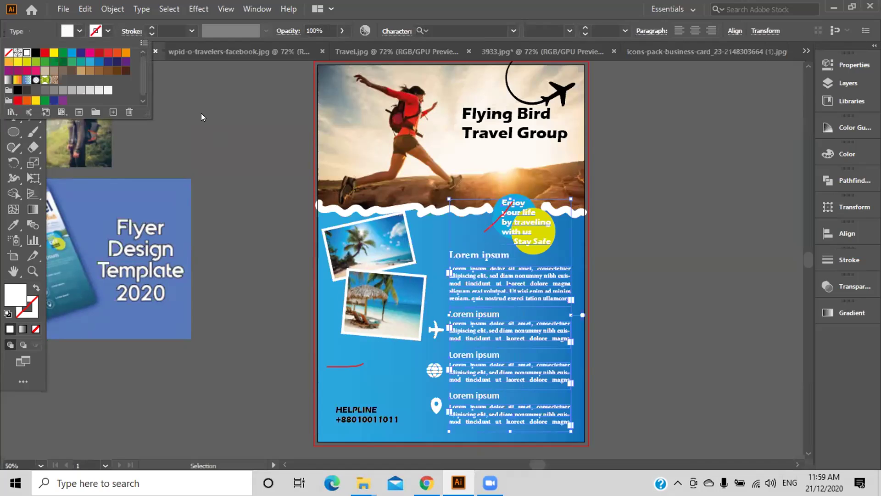
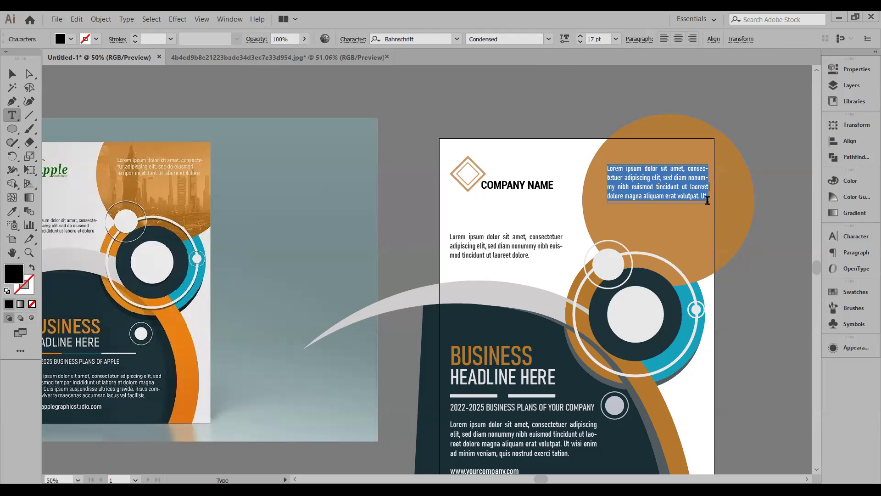
Step: Try a 16 pt font size on the paragraph in the orange circle, restore 17 pt and leave text editing
click(580, 42)
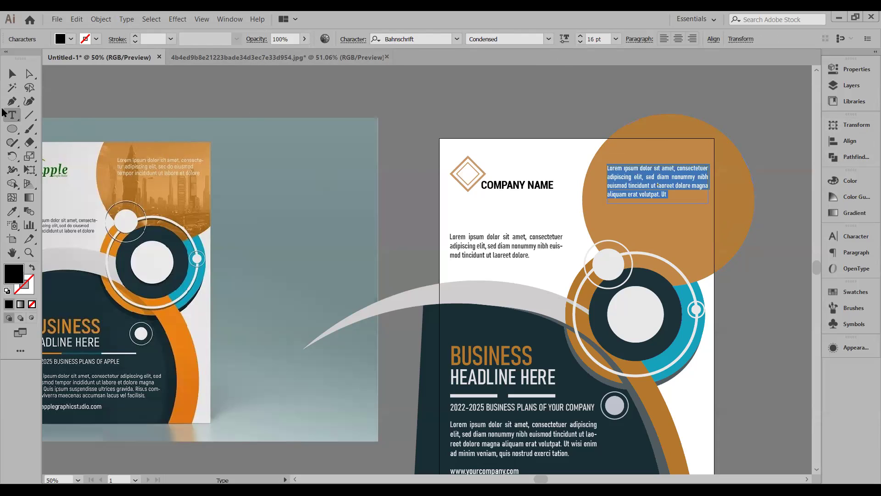
click(580, 36)
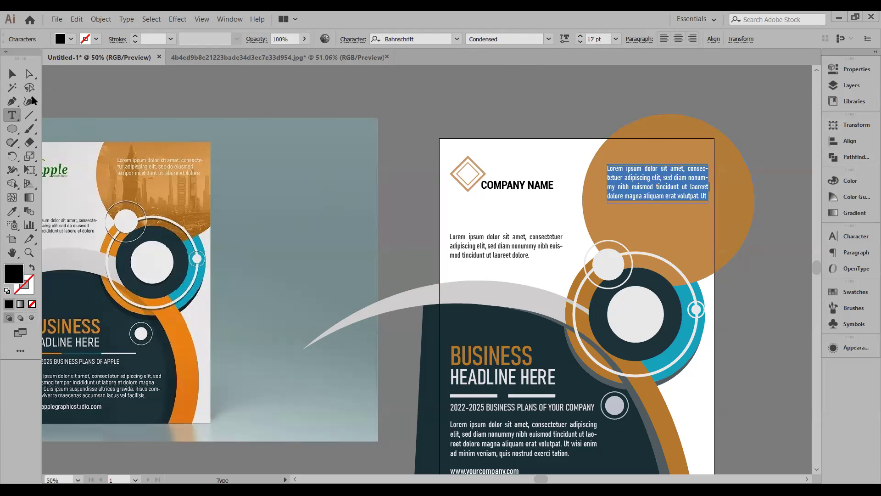
click(12, 74)
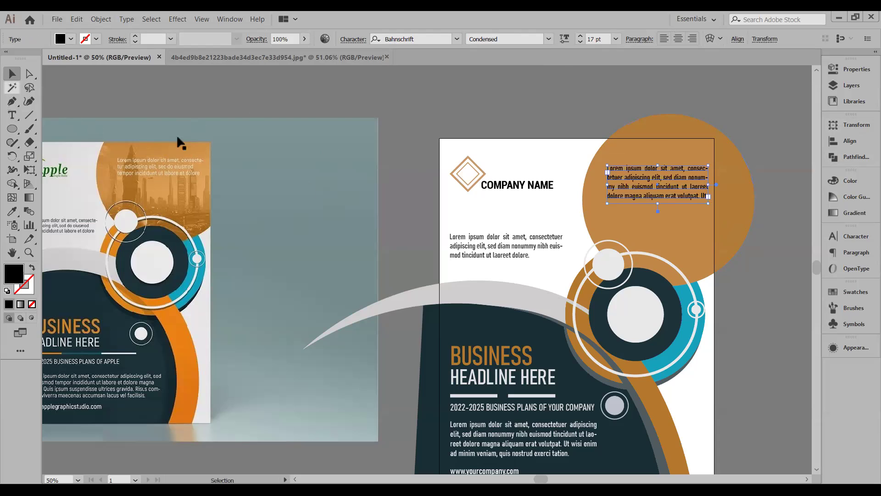
Step: Shorten the white-page flyer's upper-right paragraph to three lines, move it further inside the orange circle, and recolour it with light grey sampled from the reference
drag(709, 202, 709, 194)
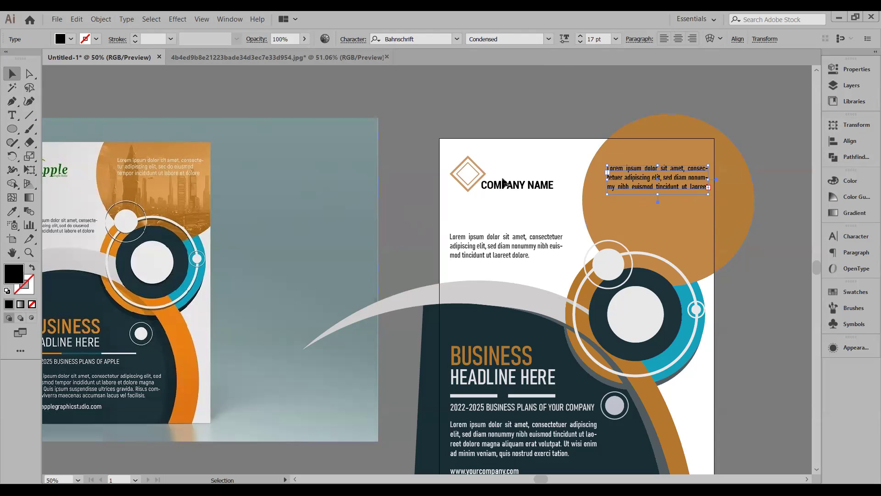
drag(623, 174, 616, 180)
click(12, 211)
click(134, 250)
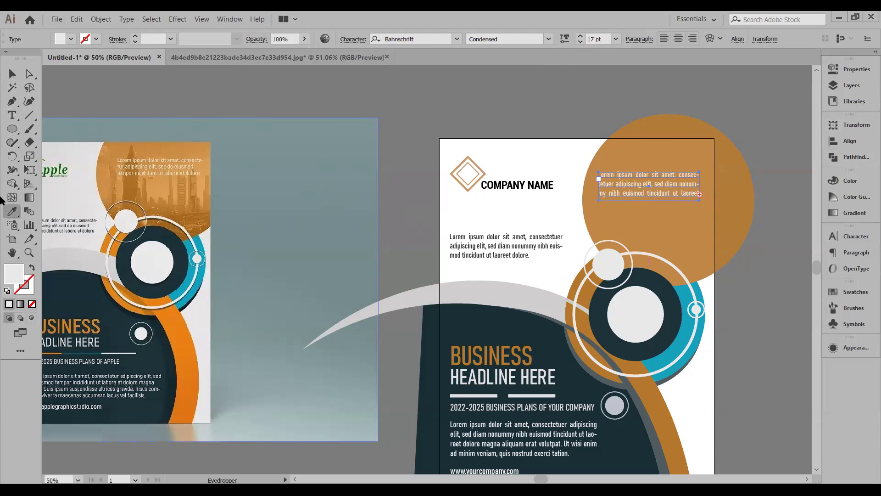
click(9, 73)
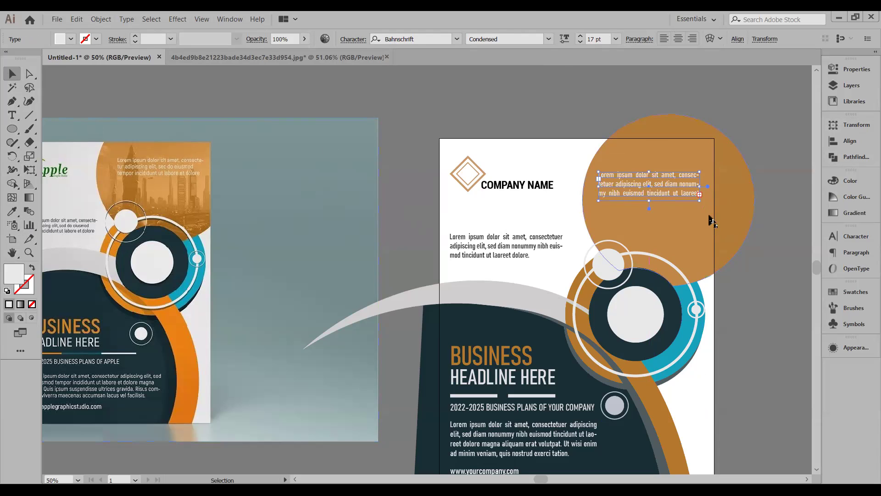
click(769, 292)
Step: Delete the reference flyer mockup image beside the artboard
scroll(679, 273, up, 2)
scroll(624, 287, down, 1)
drag(584, 295, 571, 366)
click(627, 235)
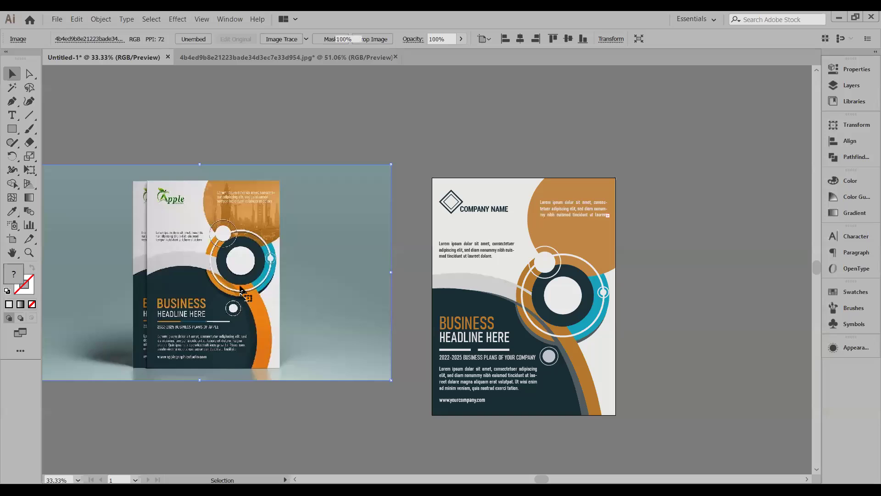
key(Delete)
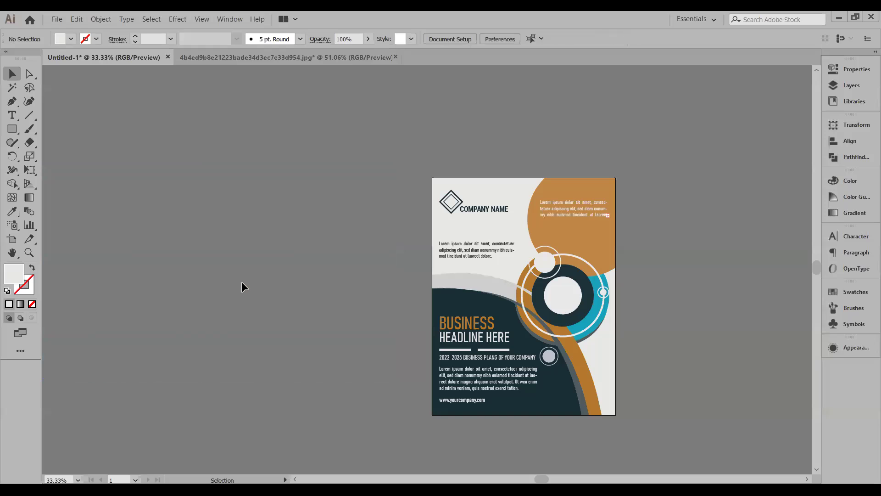
Step: Inspect the completed business flyer up close and as a whole, checking the overlapping rings, curved bands and text blocks
scroll(501, 341, up, 2)
scroll(528, 317, down, 2)
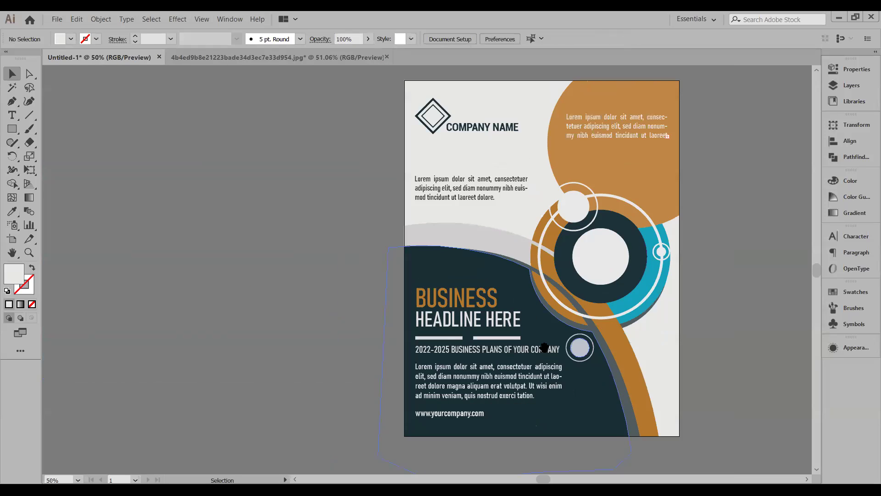
scroll(456, 316, up, 3)
scroll(453, 311, up, 3)
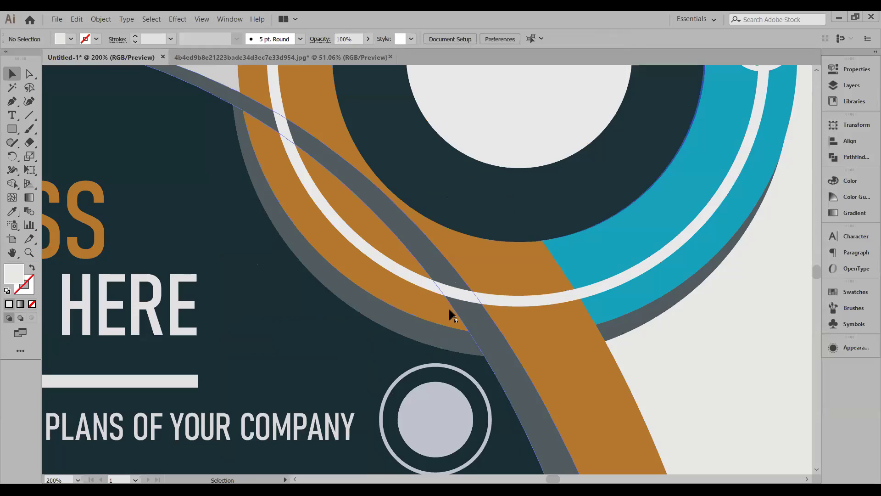
scroll(442, 305, down, 3)
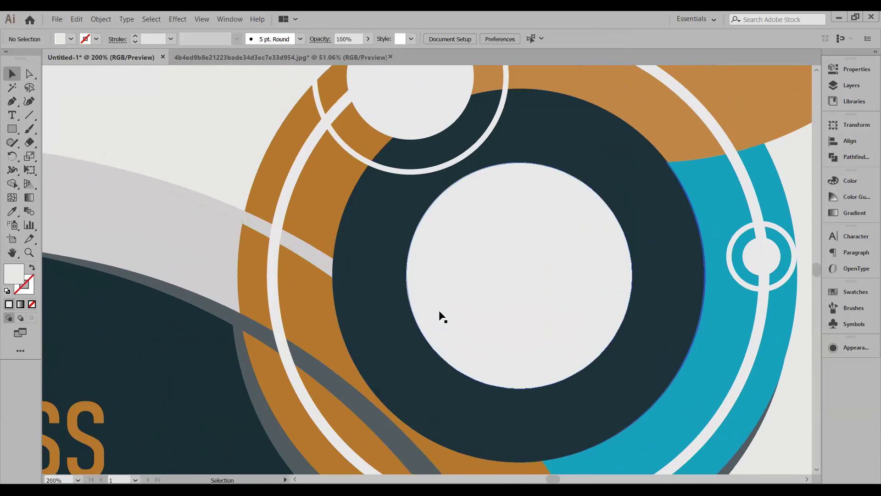
scroll(432, 339, down, 3)
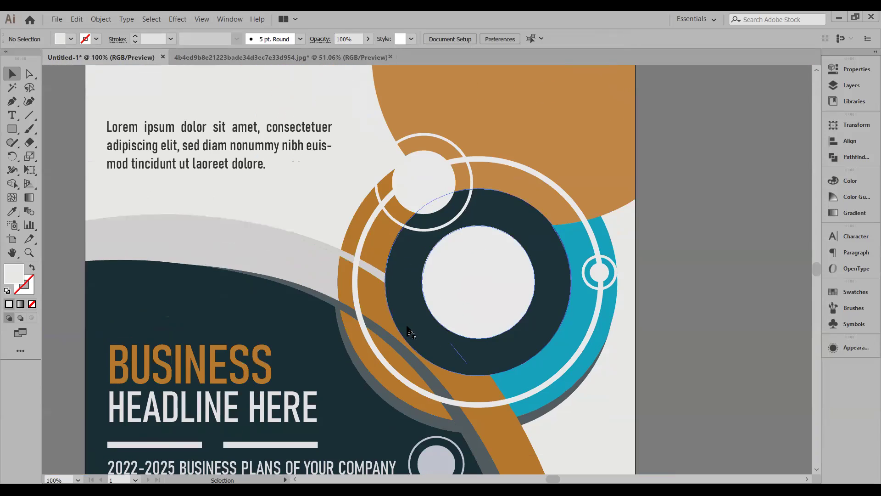
scroll(366, 368, down, 1)
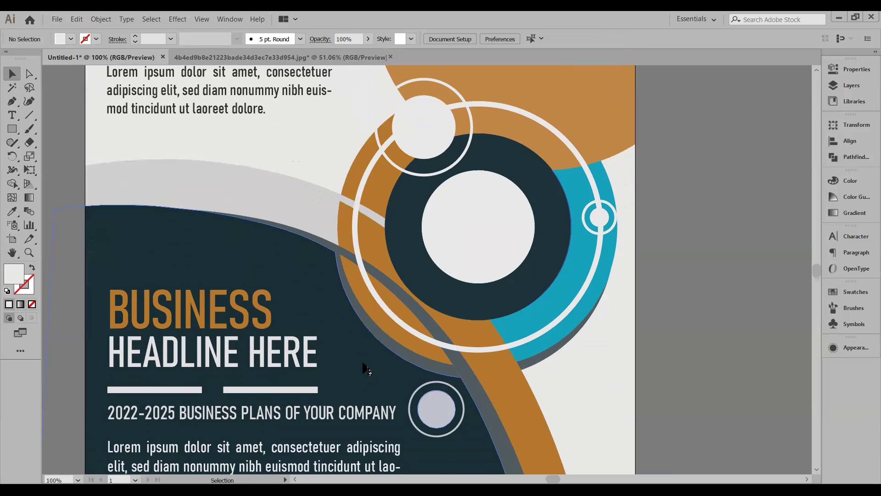
scroll(363, 363, down, 2)
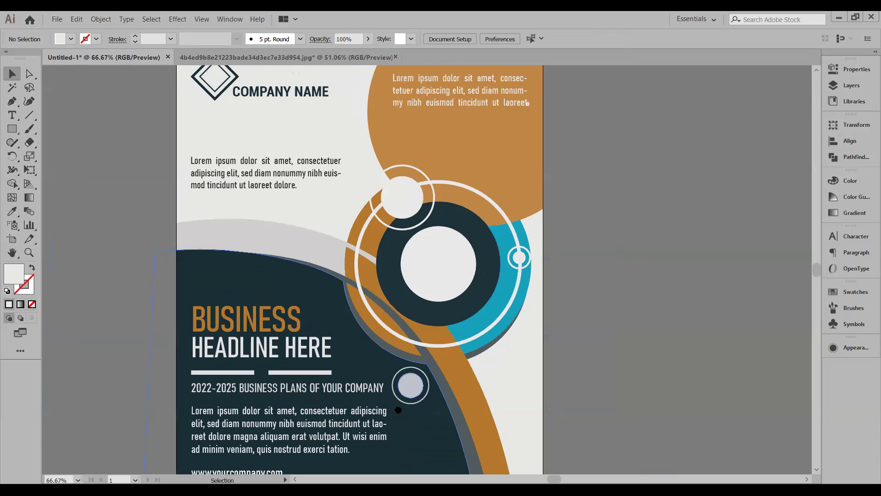
scroll(398, 410, right, 3)
scroll(329, 417, down, 2)
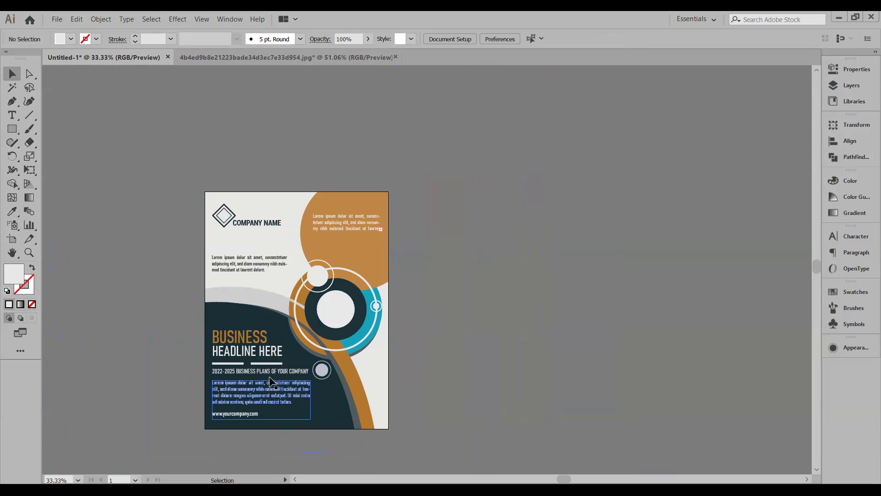
scroll(313, 360, up, 2)
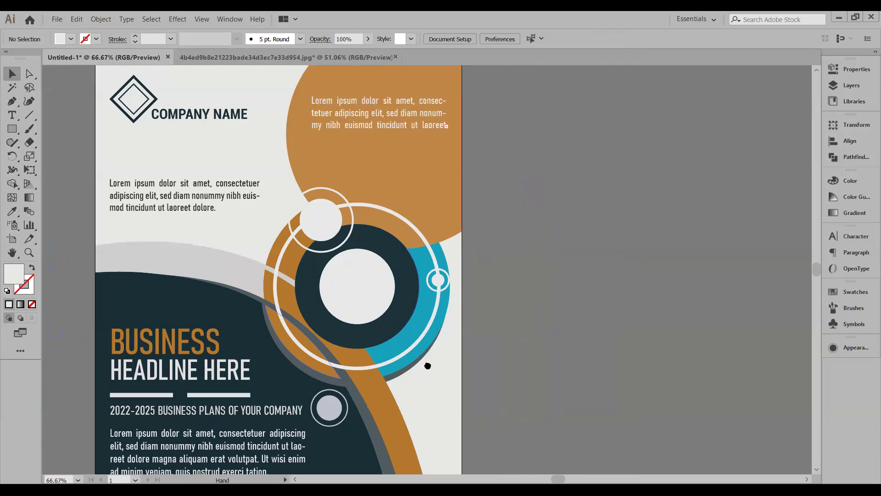
scroll(428, 366, down, 1)
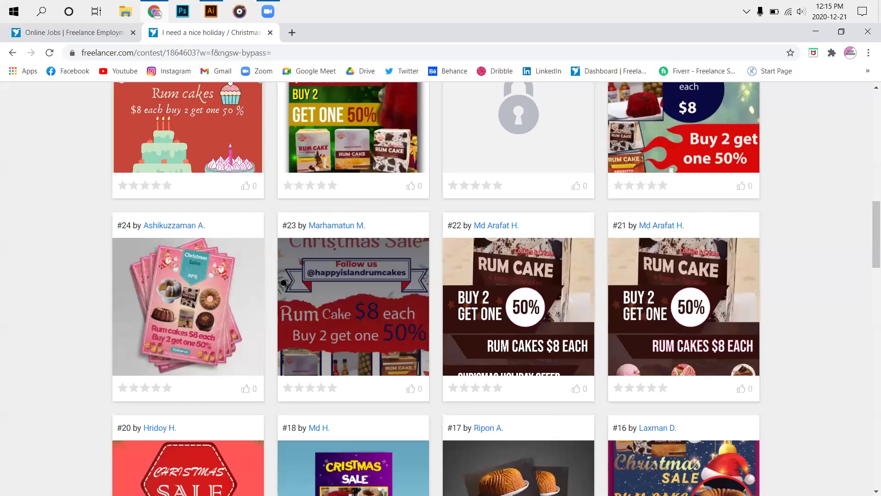
Step: Look through the submitted rum cake designs on the Freelancer contest page
scroll(290, 340, up, 3)
scroll(271, 299, up, 1)
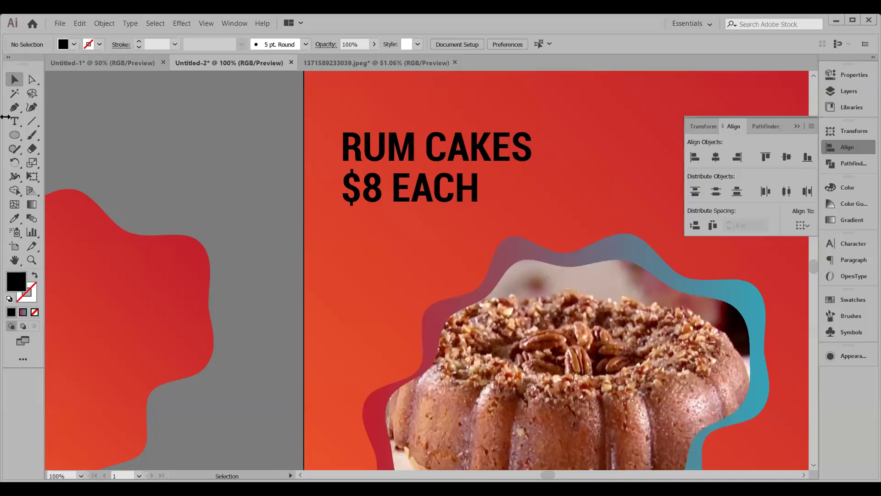
Step: Insert "BUY 2 " before "RUM CAKES" in the cake flyer's headline
click(14, 121)
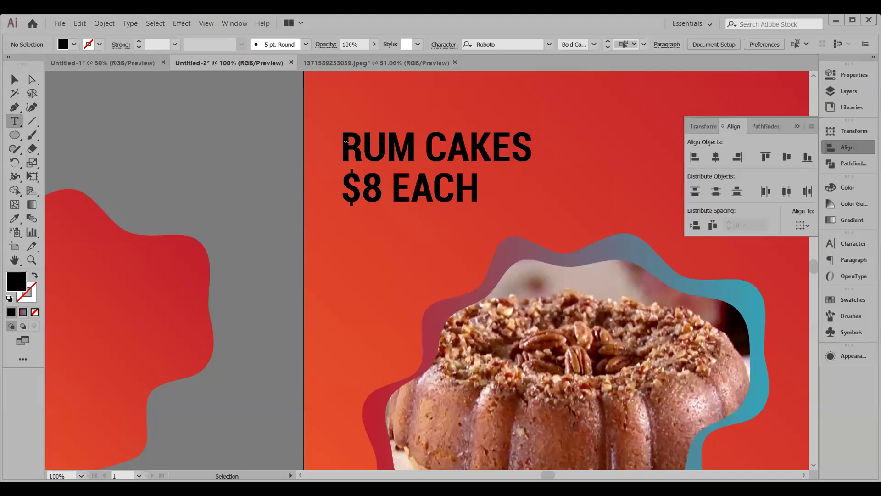
click(340, 142)
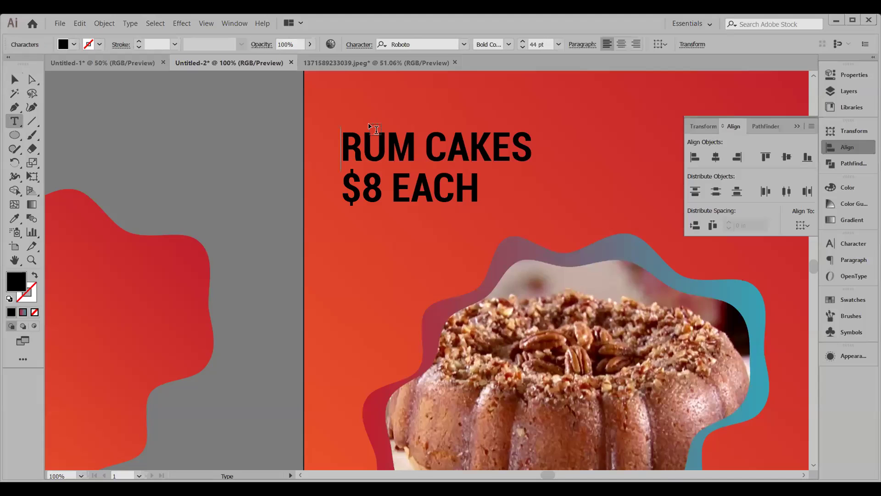
text(BUY )
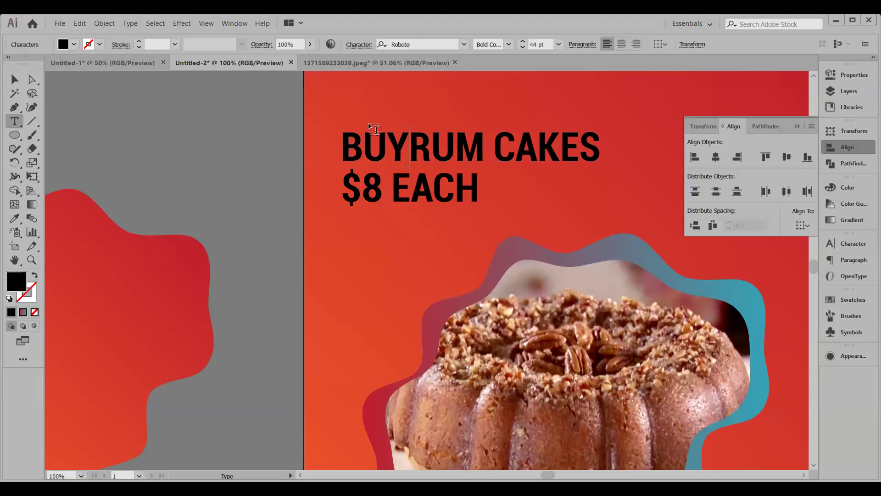
text(2)
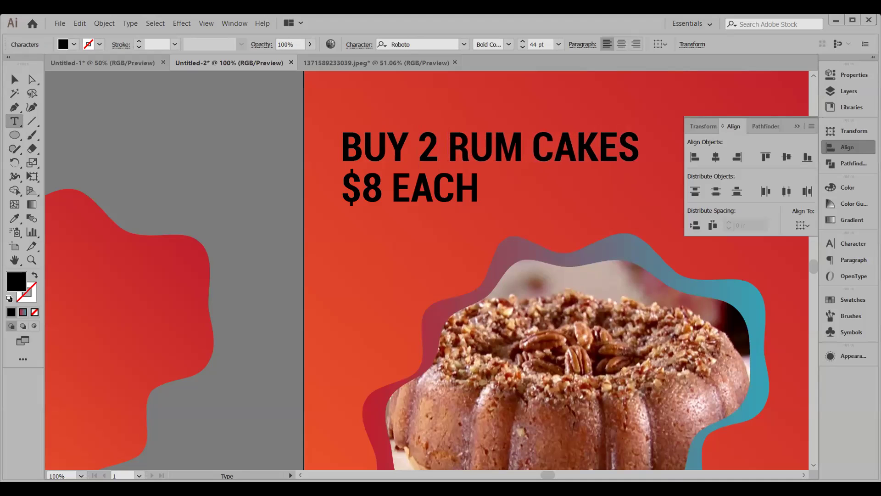
key(Escape)
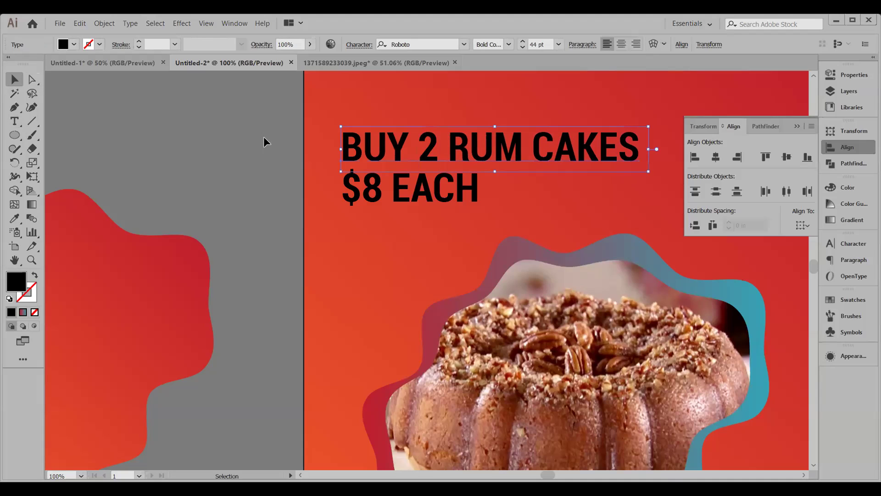
Step: Centre the two headline lines horizontally on each other and shift them slightly right on the cake flyer
shift+click(354, 181)
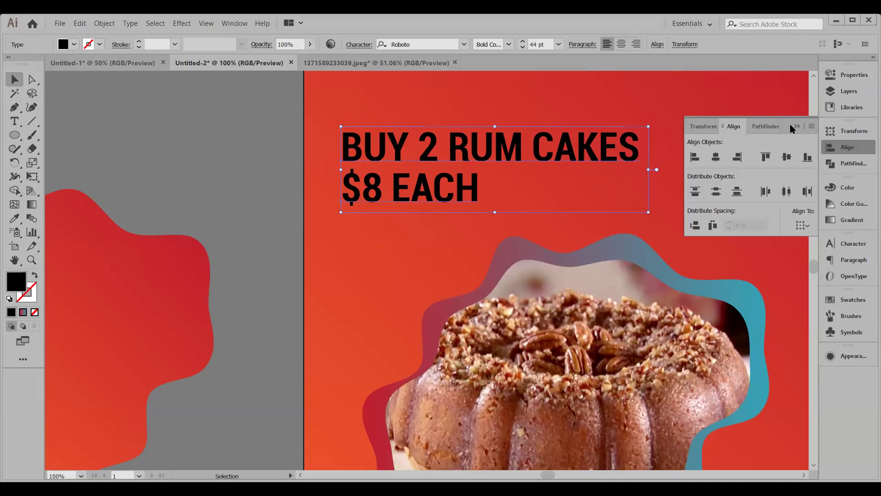
click(716, 157)
drag(422, 141, 472, 141)
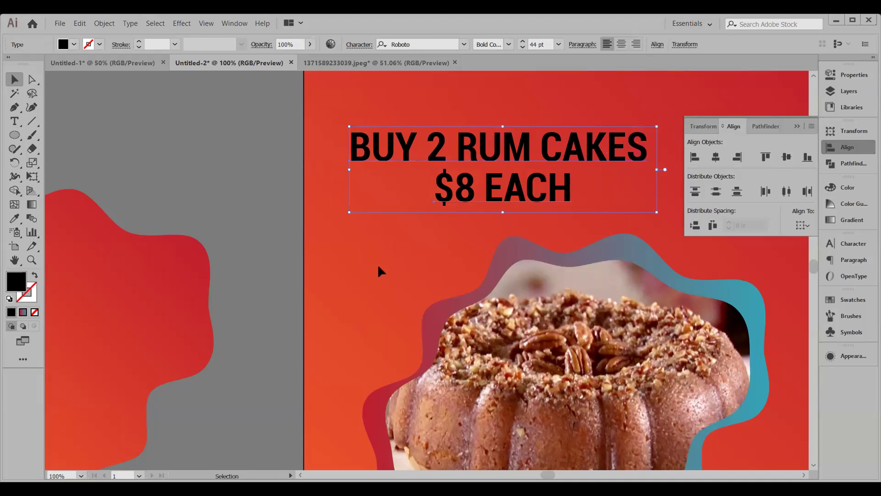
click(377, 263)
mouse_move(624, 322)
mouse_down()
mouse_move(500, 292)
mouse_move(433, 260)
mouse_up()
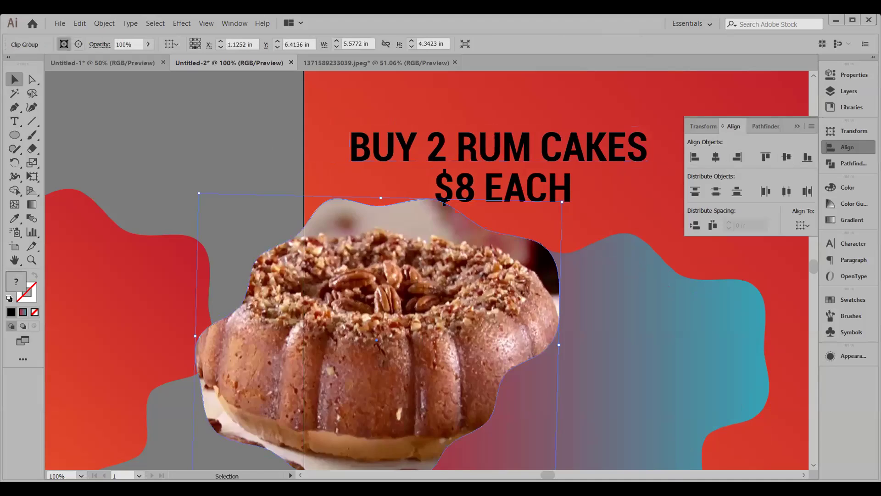
click(80, 23)
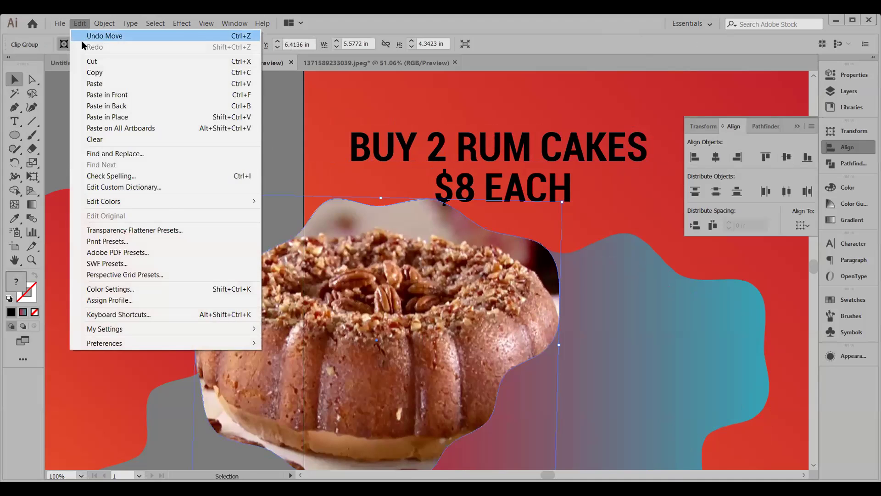
click(87, 34)
click(71, 125)
Step: Enlarge the clipped cake photo to about 5.64 by 4.46 in within its wavy gradient frame
scroll(621, 262, down, 3)
drag(684, 326, 303, 351)
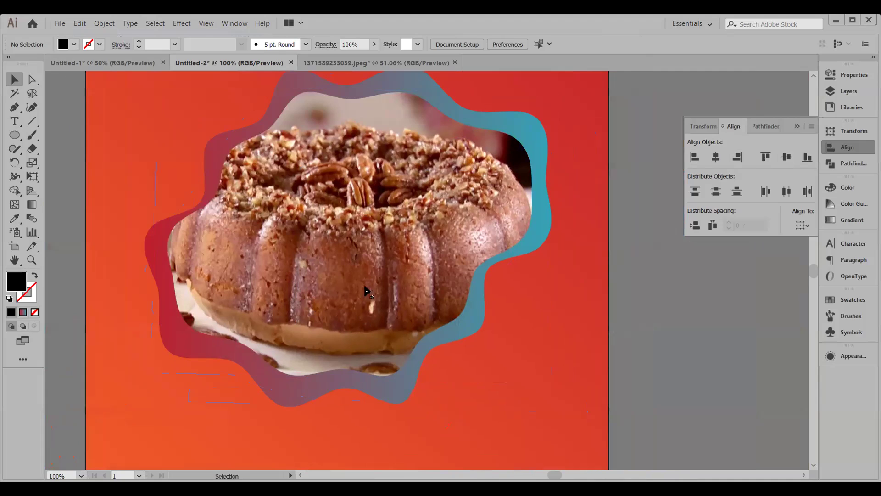
click(287, 294)
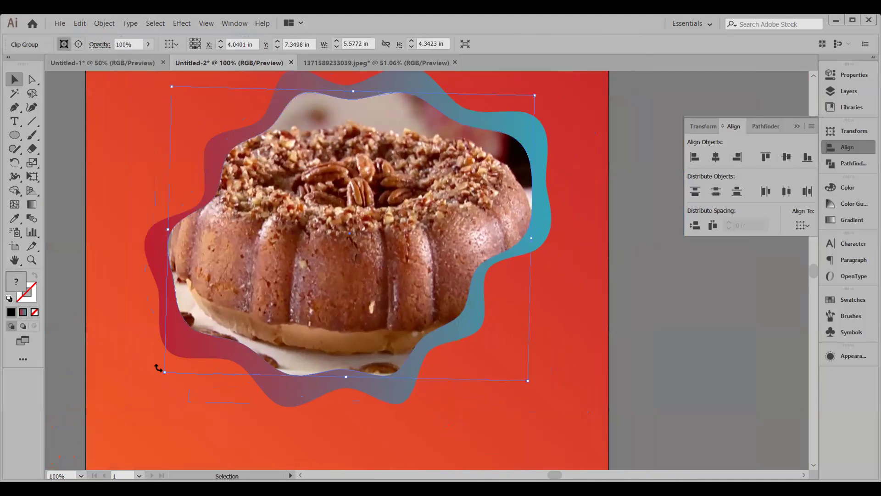
drag(160, 371, 161, 380)
drag(537, 94, 540, 88)
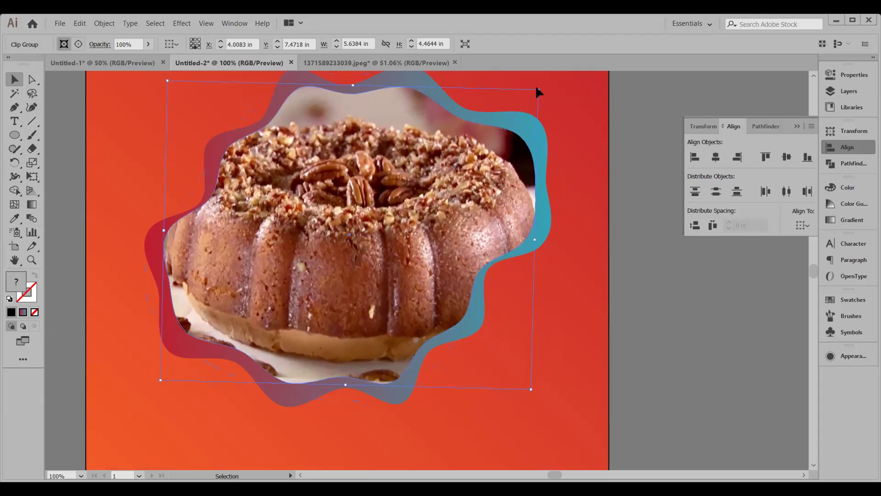
click(573, 296)
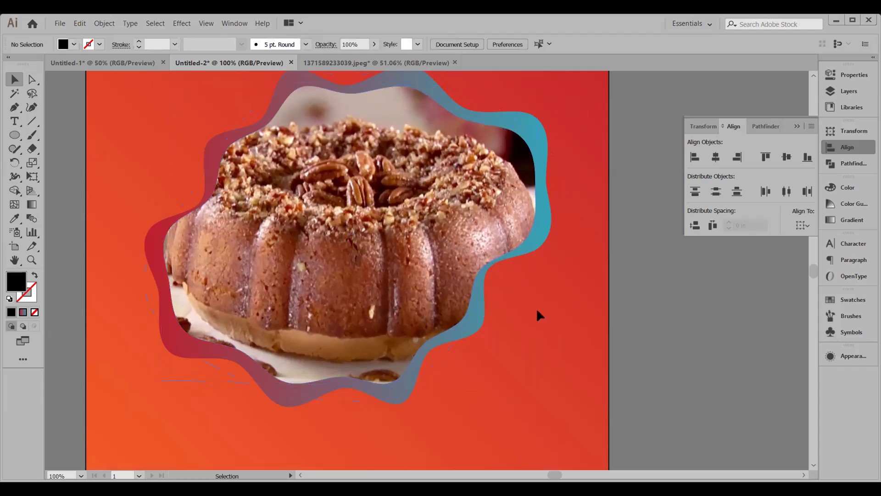
Step: Fine-tune the clipped cake photo's rotation and nudge it up and left so it sits evenly inside the wavy frame
click(304, 303)
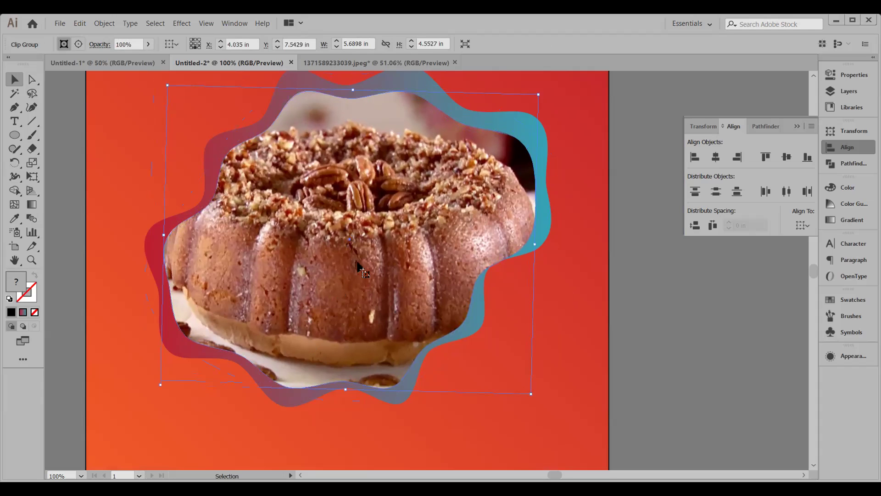
drag(541, 92, 528, 83)
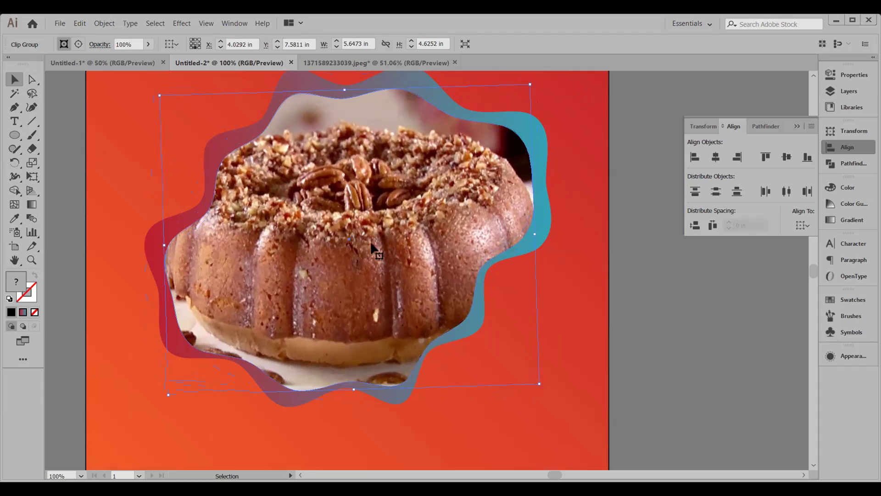
key(Up)
key(Up)
key(Up)
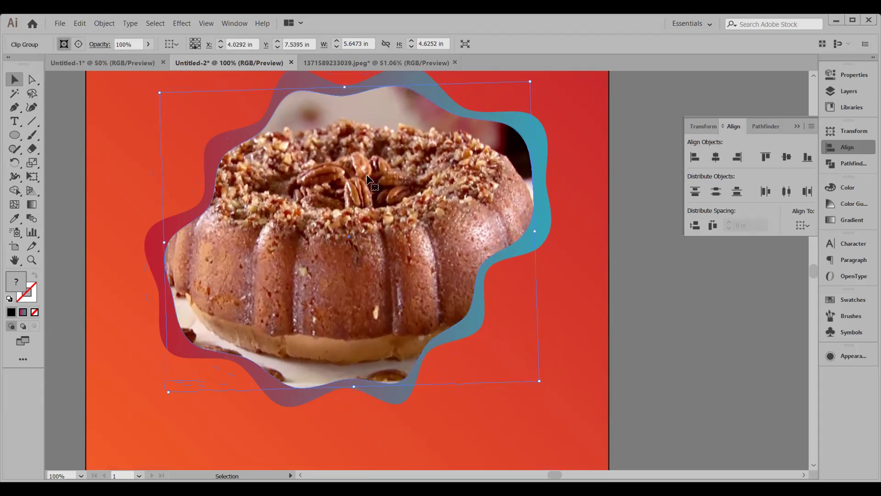
key(Left)
key(Left)
key(Up)
key(Up)
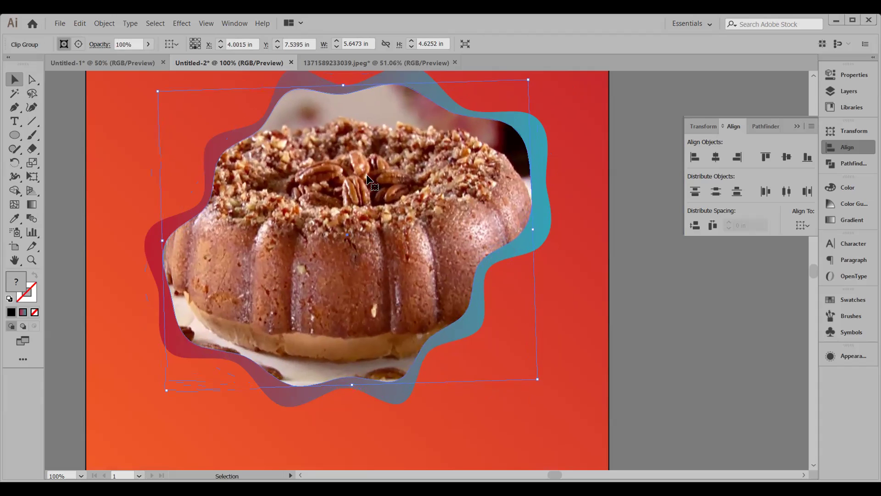
drag(531, 76, 536, 86)
click(578, 310)
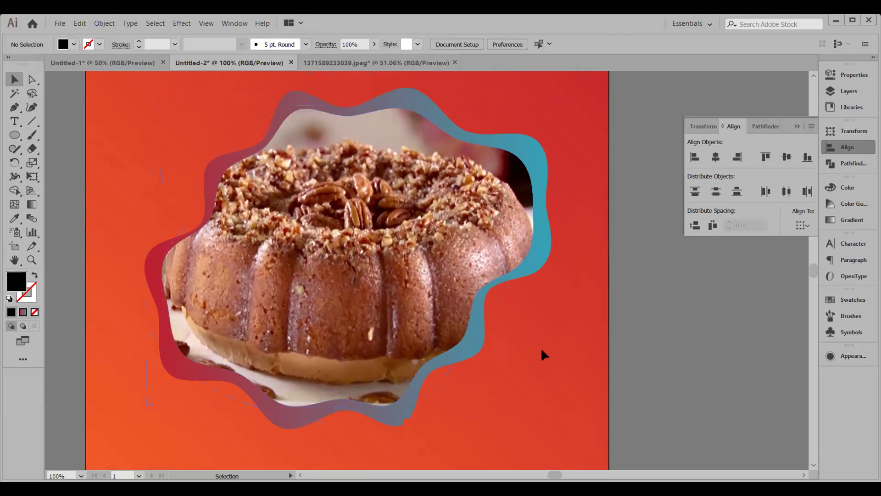
Step: Delete the clipped cake photo from the flyer, keeping the wavy gradient shape behind it
key(ctrl+minus)
key(ctrl+minus)
key(ctrl+minus)
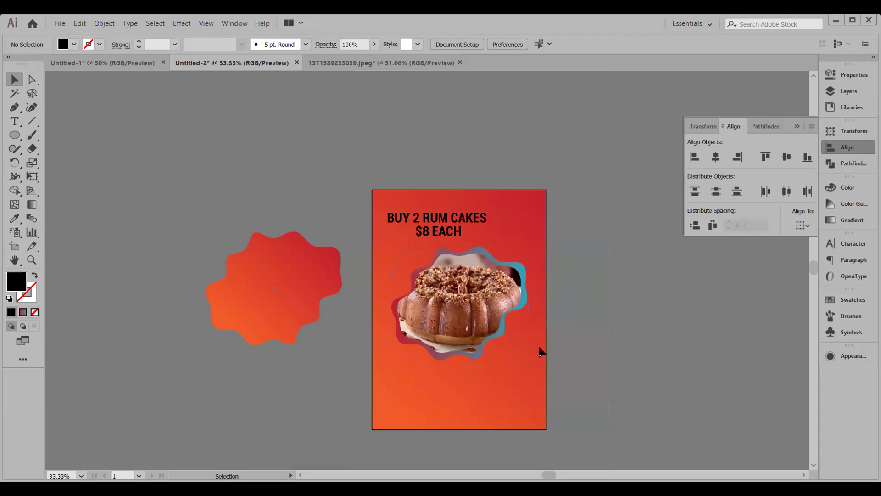
scroll(495, 345, up, 2)
click(431, 269)
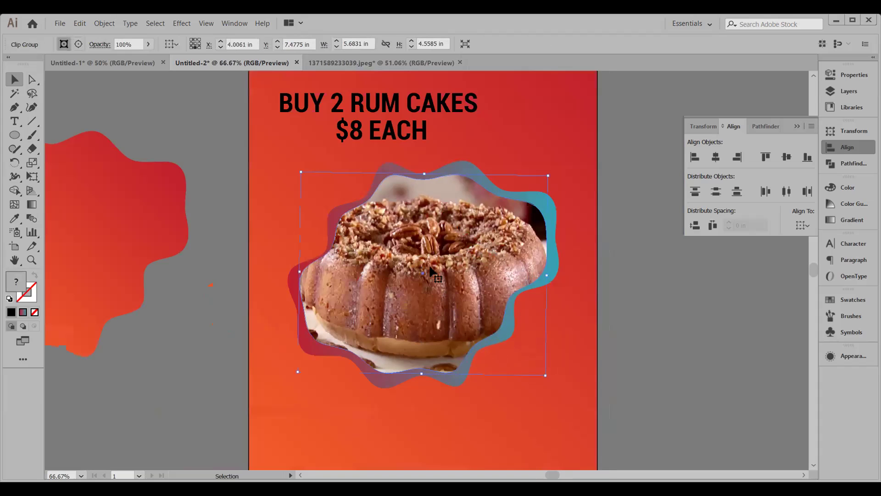
key(Delete)
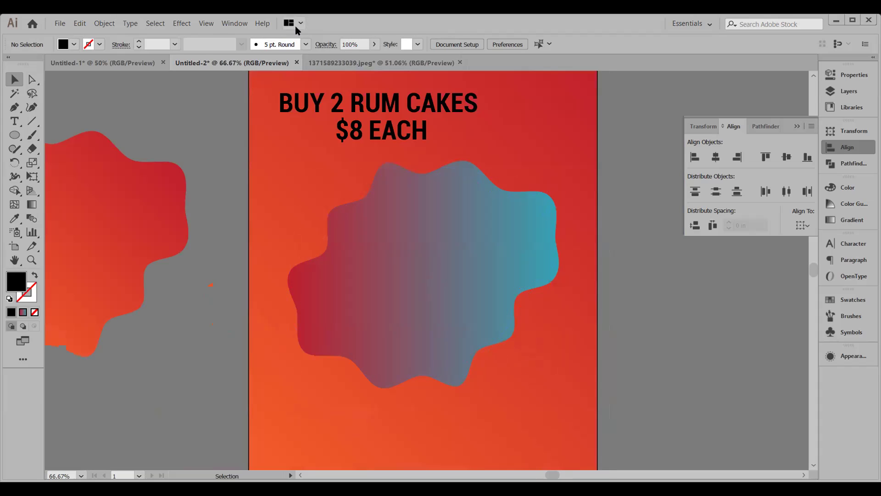
Step: In the cake photo document, undo the clipping mask and delete the red-orange wavy shape over the photo
click(381, 63)
click(509, 236)
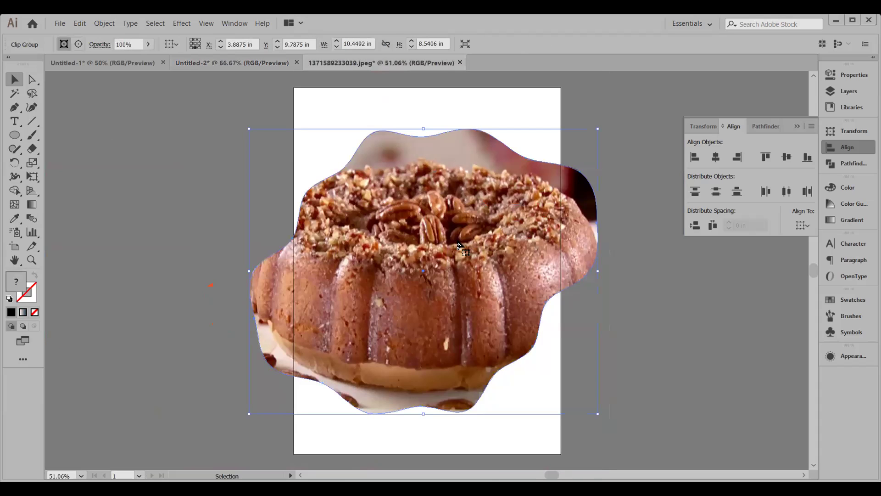
click(80, 23)
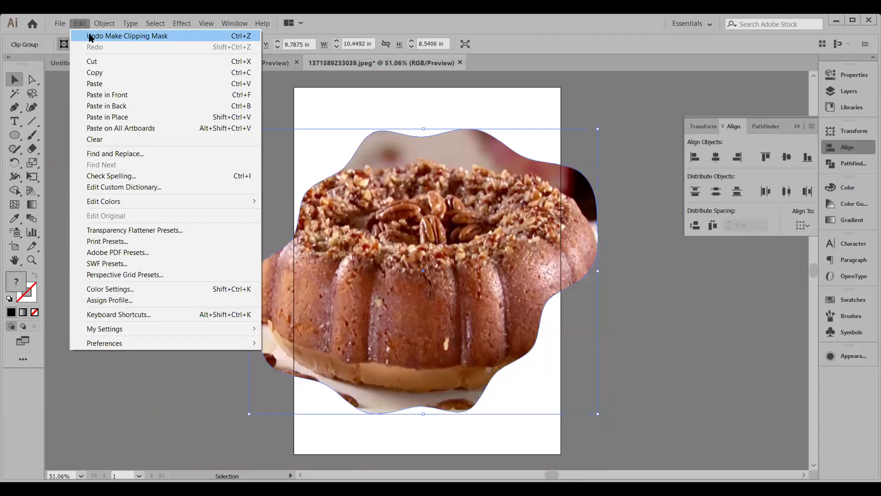
click(90, 37)
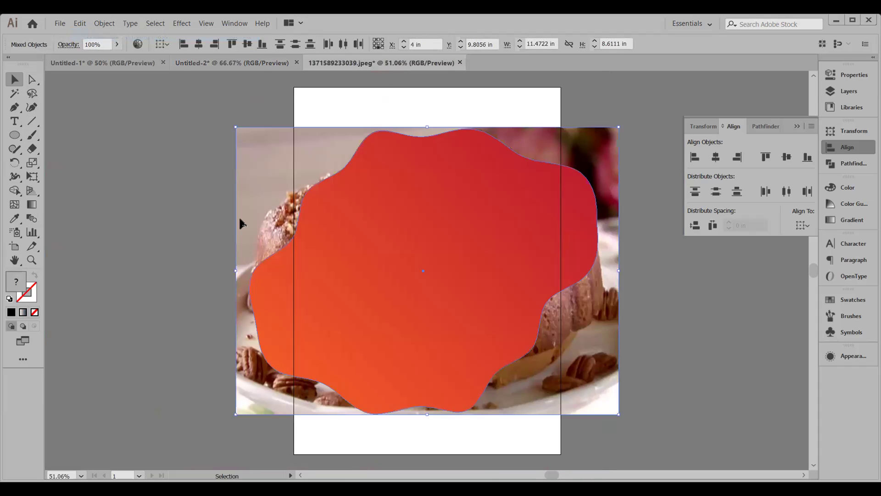
click(384, 226)
key(Delete)
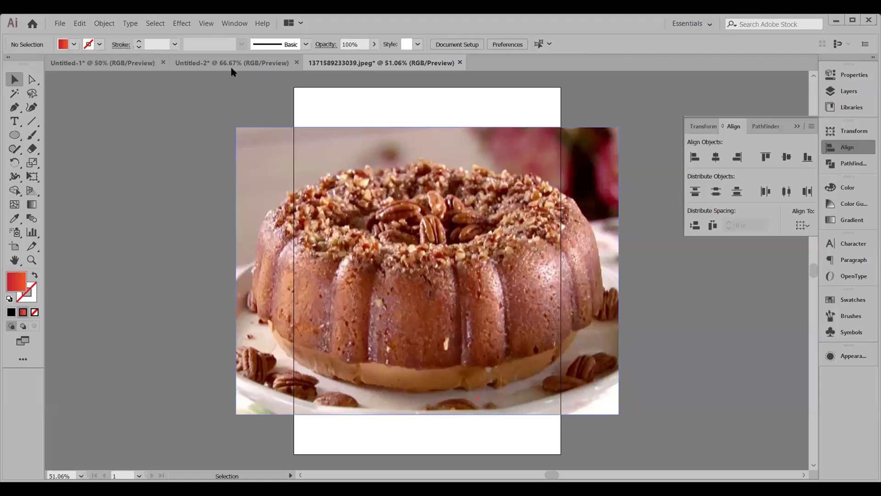
Step: Copy the flyer's red-to-teal wavy shape into the cake photo document and enlarge it to cover most of the cake
click(231, 65)
drag(423, 299, 383, 81)
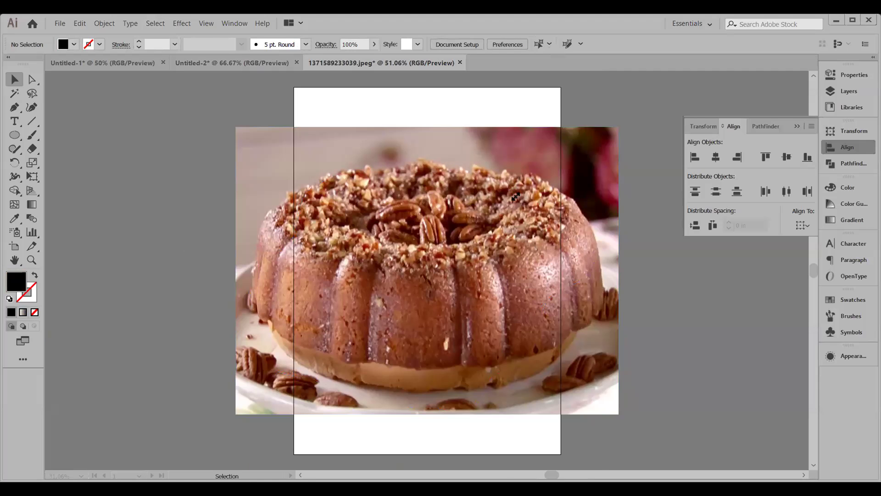
drag(516, 196, 518, 195)
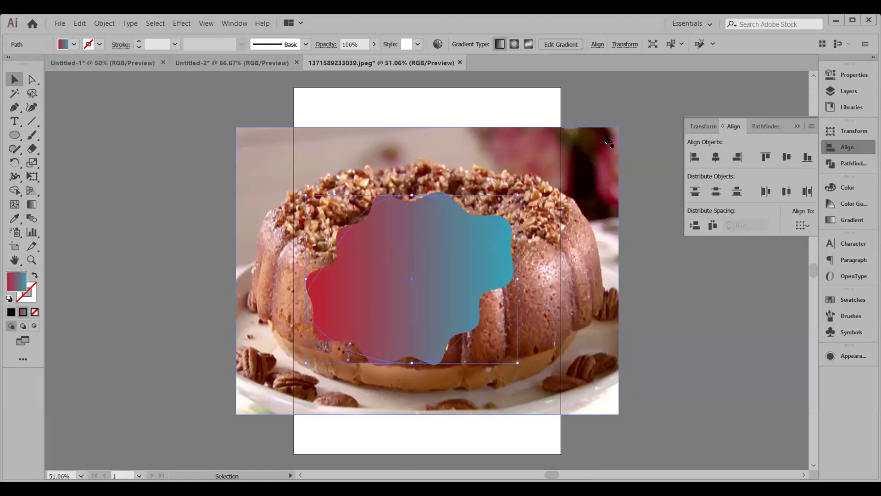
drag(518, 195, 524, 191)
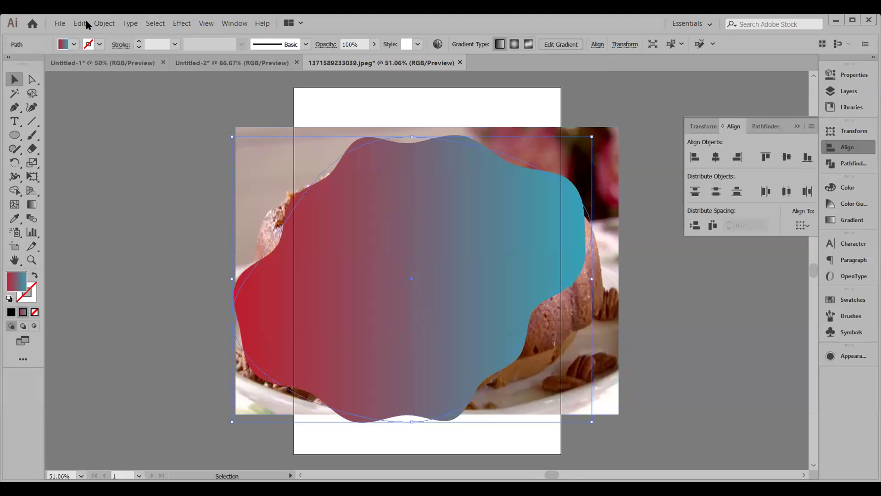
Step: Expand the wavy shape's appearance into a plain path and move it slightly right and up over the cake photo
click(104, 23)
click(123, 191)
click(430, 244)
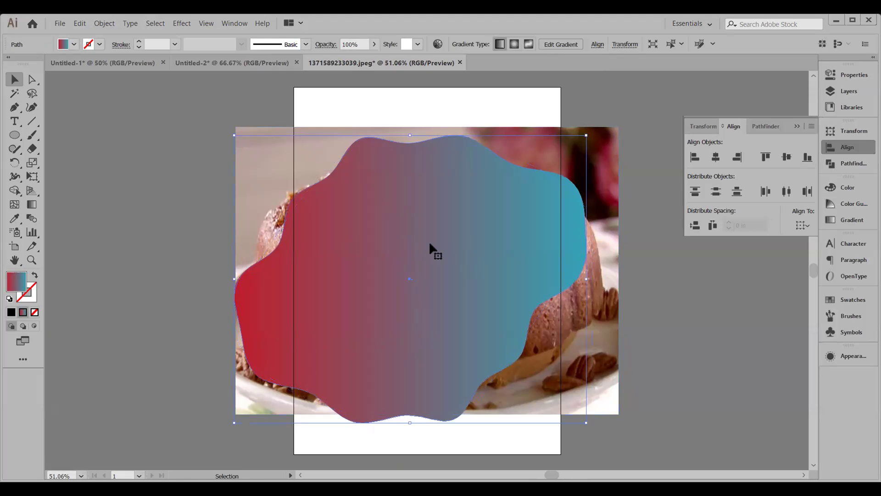
key(shift+Right)
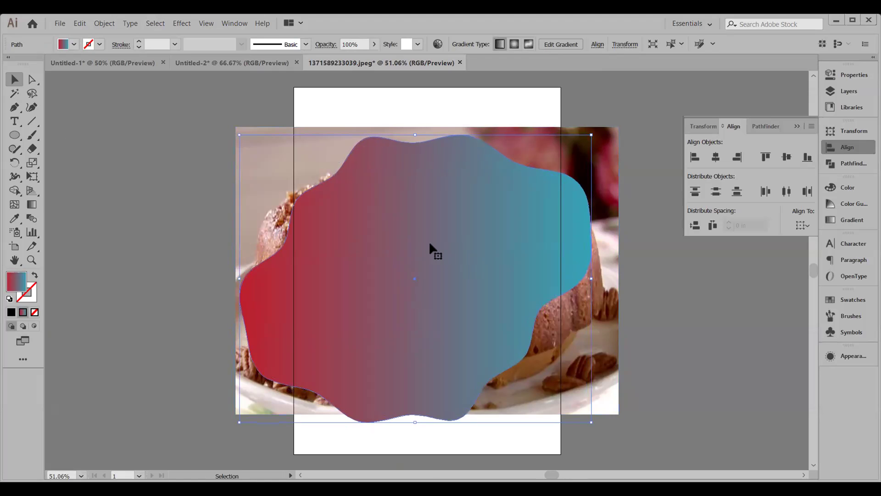
key(shift+Up)
key(shift+Up)
key(shift+Up)
key(shift+Right)
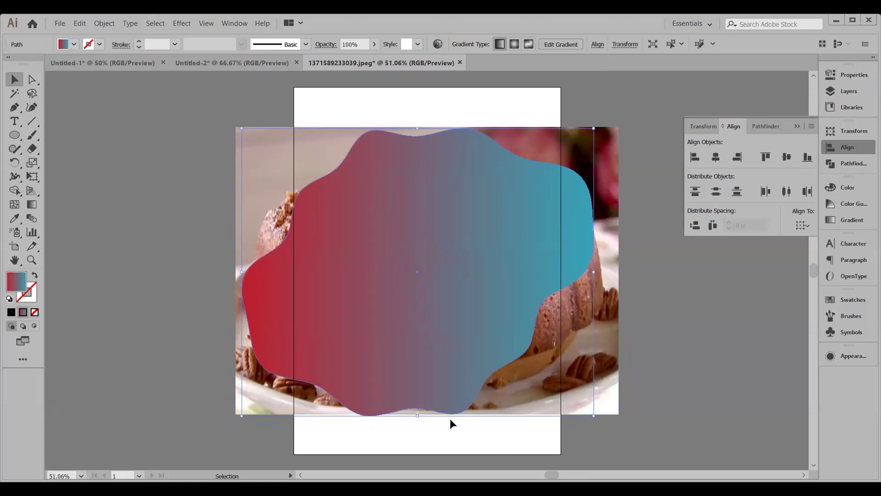
Step: Scale the wavy shape down slightly about its centre so it fits within the cake photo's edges
click(409, 433)
scroll(409, 431, up, 2)
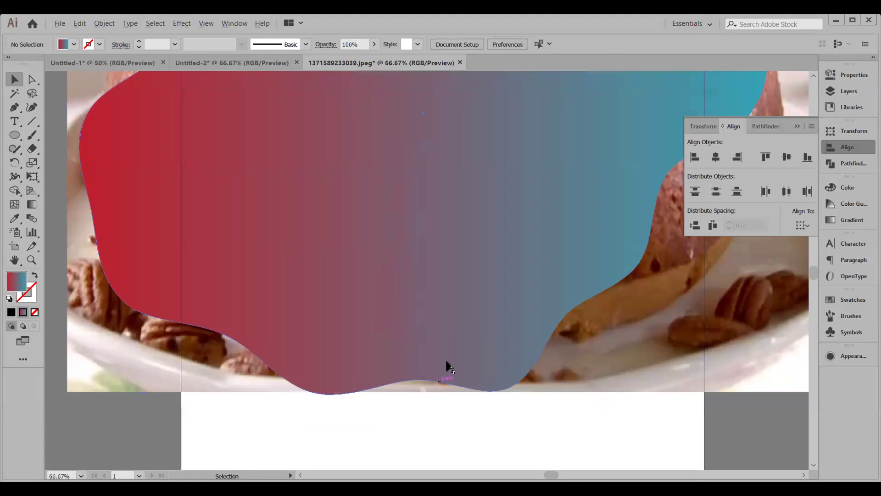
click(476, 312)
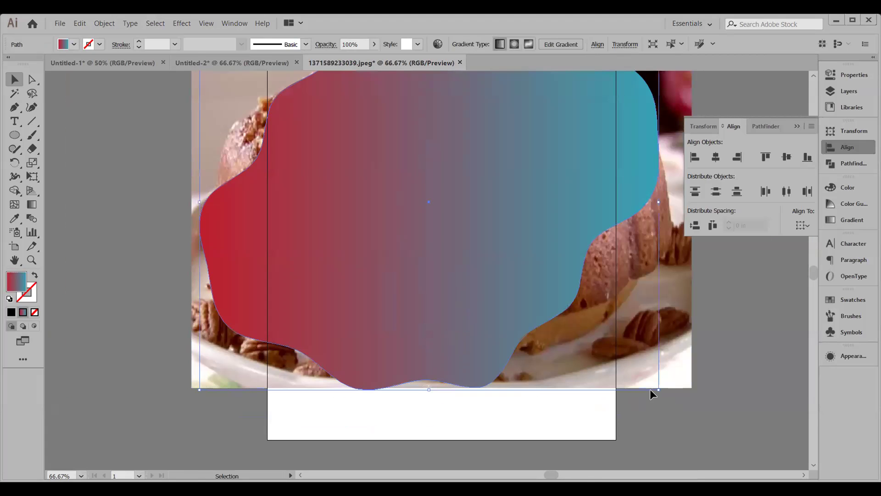
drag(659, 388, 654, 384)
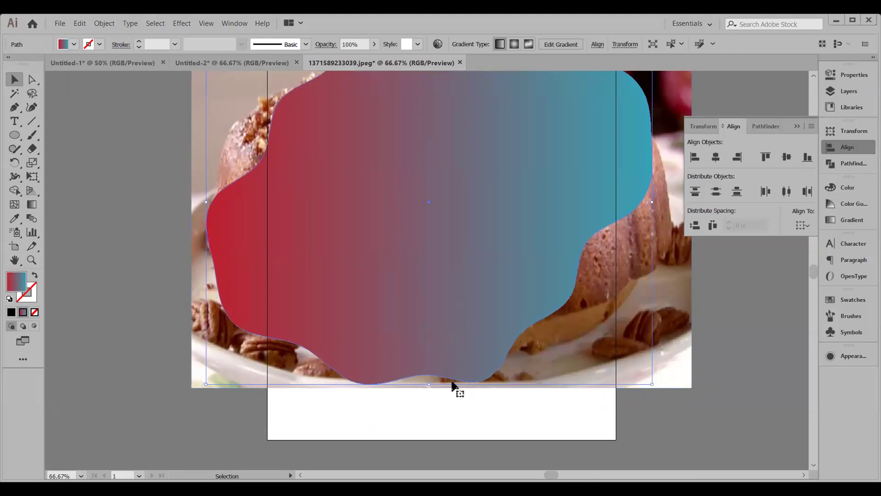
scroll(420, 354, up, 4)
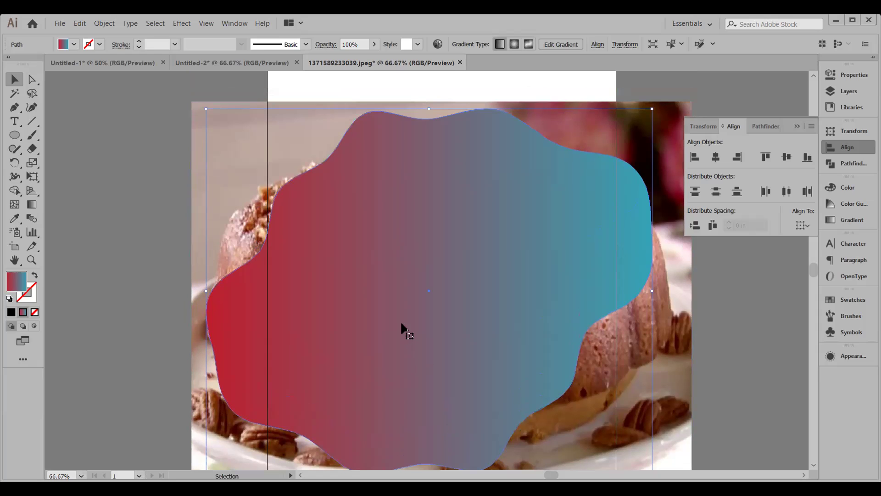
Step: Nudge the wavy shape right in small increments to centre it over the cake, and deselect it
key(Right)
key(Right)
key(Right)
key(Right)
key(Right)
key(Right)
key(Right)
key(Right)
key(Right)
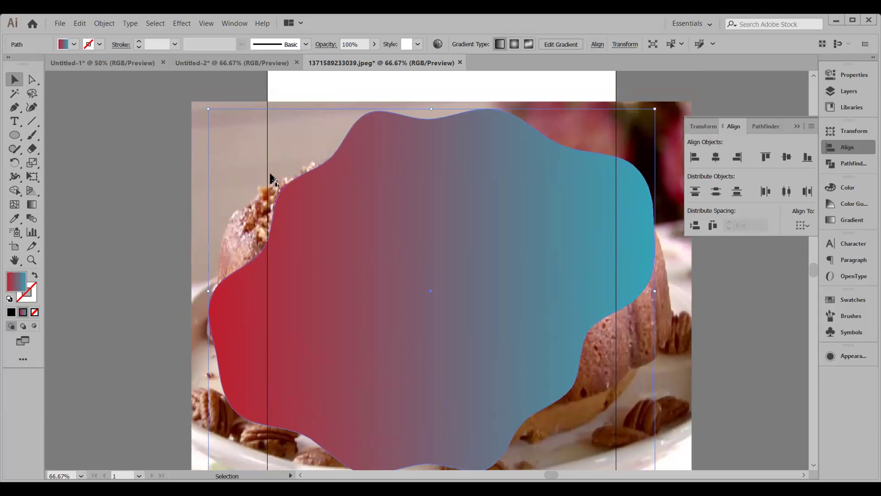
key(Right)
key(Right)
key(Right)
key(Right)
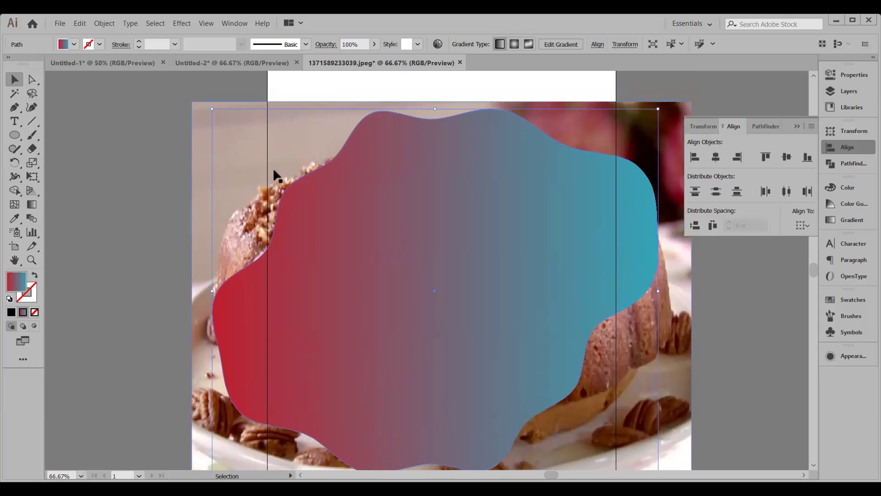
key(ctrl+shift+a)
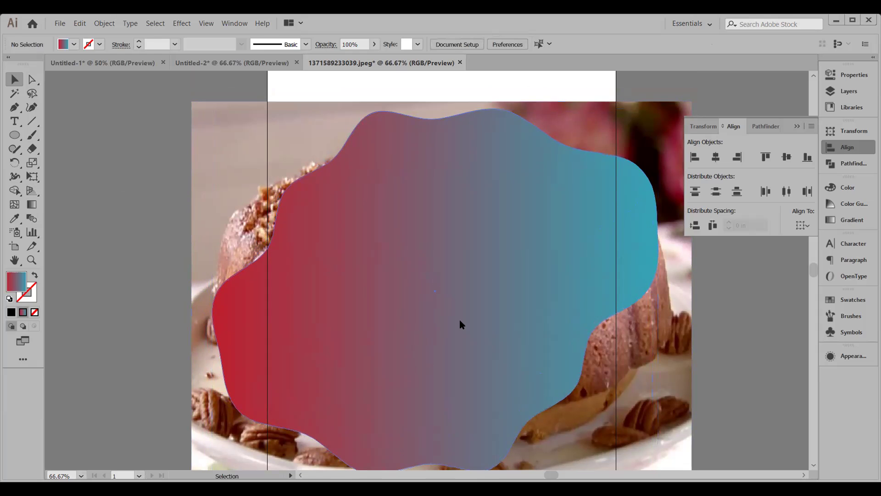
Step: Make a clipping mask from the wavy shape and cake photo, and bring the clipped photo onto the flyer's wavy frame
key(ctrl+a)
right_click(417, 252)
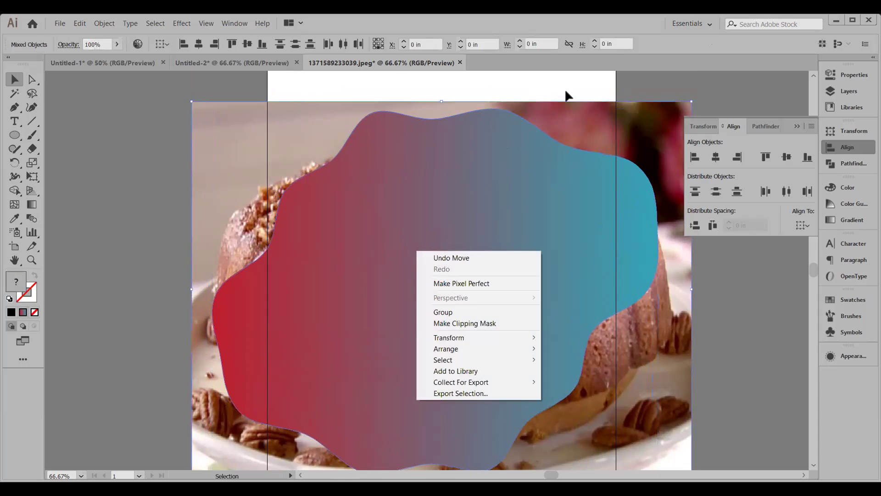
key(ctrl+7)
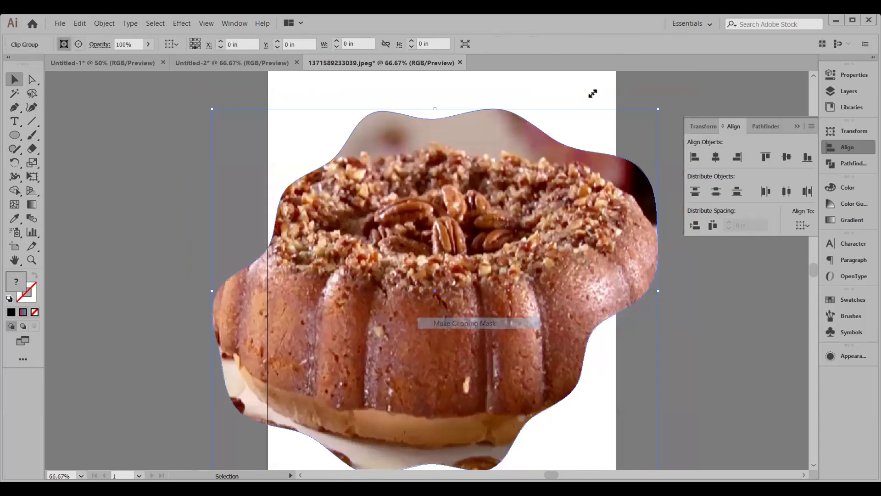
drag(452, 299, 562, 169)
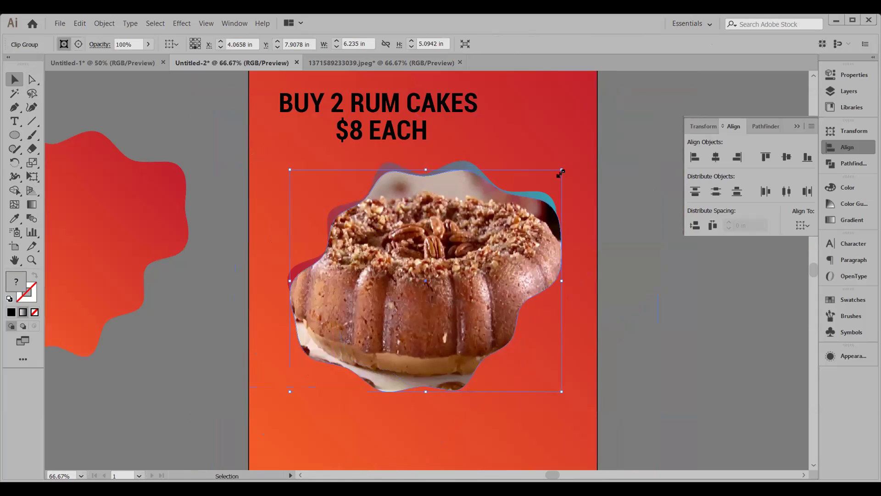
Step: Scale the clipped cake photo down to about 5.38 by 4.40 in inside the wavy gradient frame
drag(558, 174, 568, 197)
drag(652, 265, 653, 262)
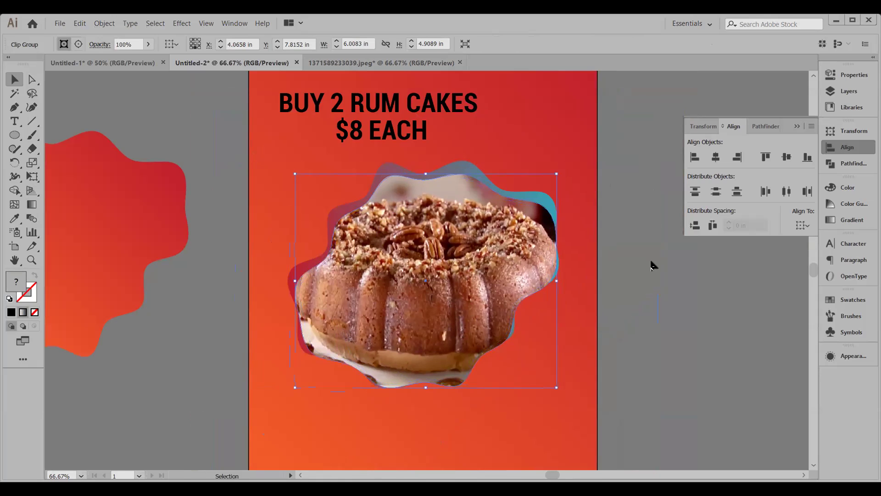
key(ctrl+shift+a)
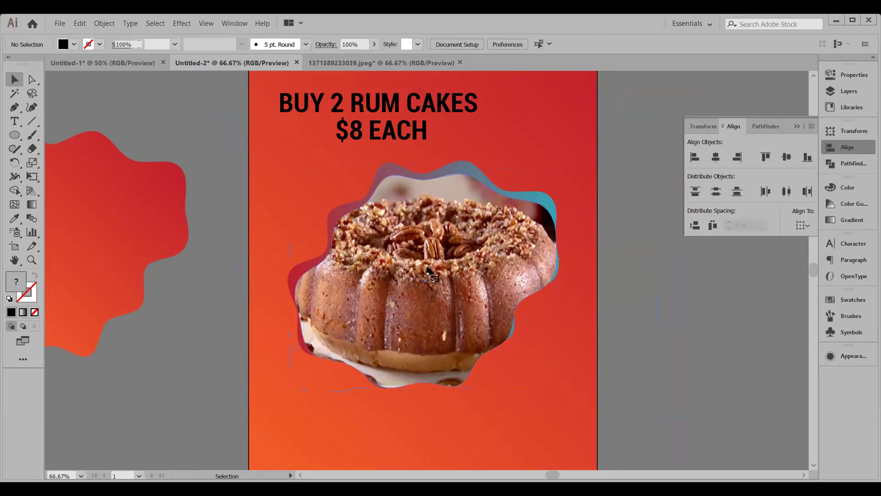
click(547, 207)
drag(557, 173, 553, 186)
click(262, 223)
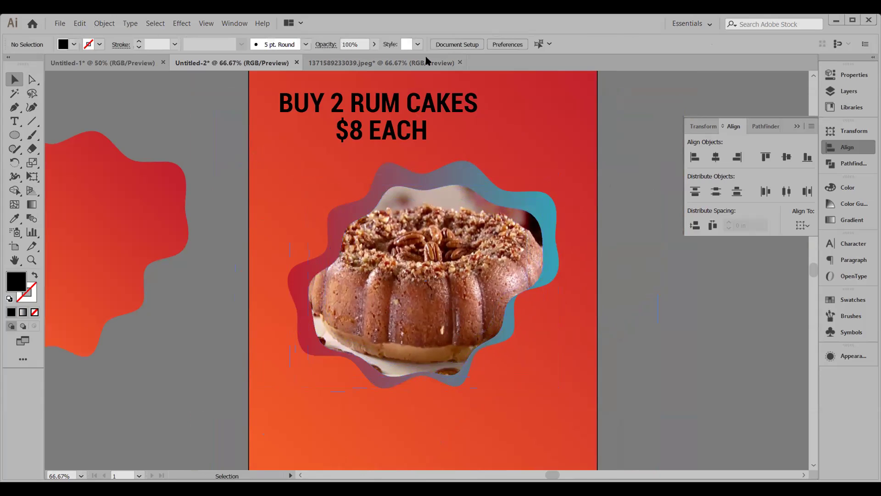
Step: Align the clipped cake photo and the wavy gradient frame on their vertical centres
key(ctrl+a)
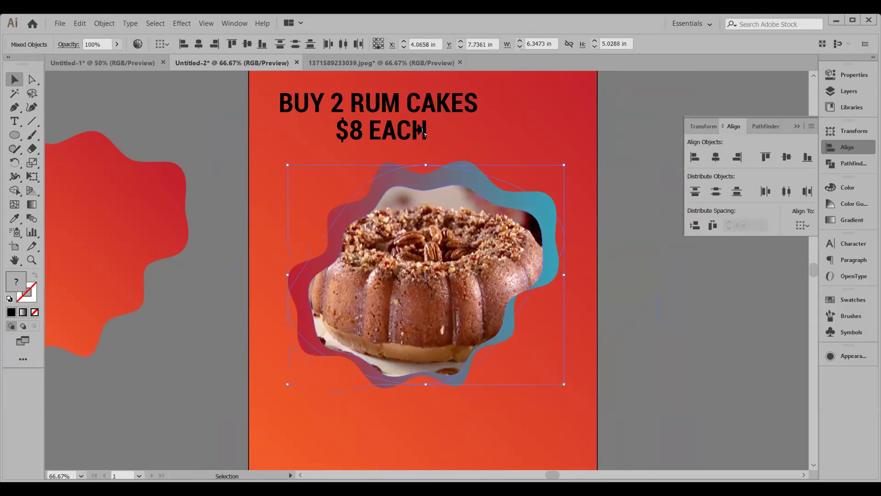
click(234, 45)
click(248, 45)
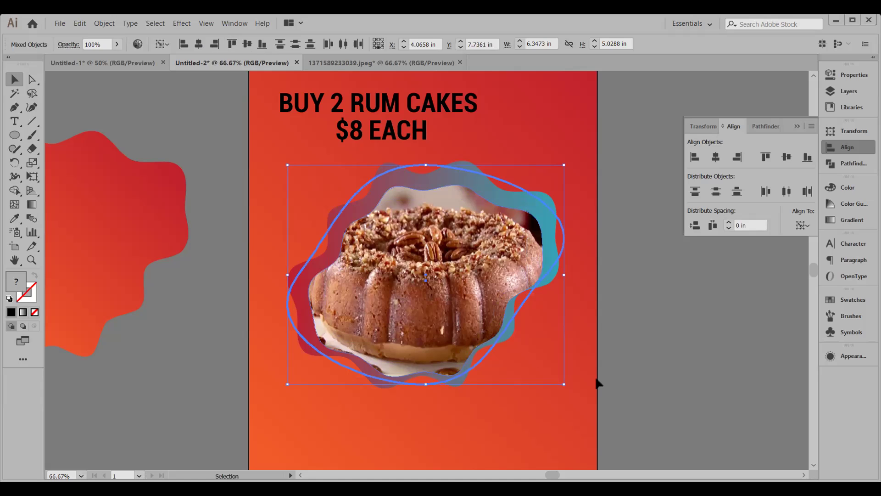
click(668, 411)
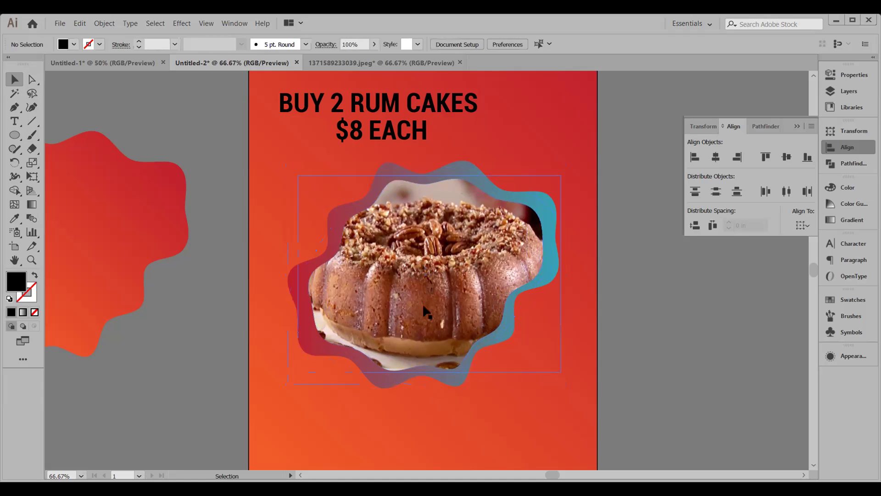
drag(452, 324, 452, 325)
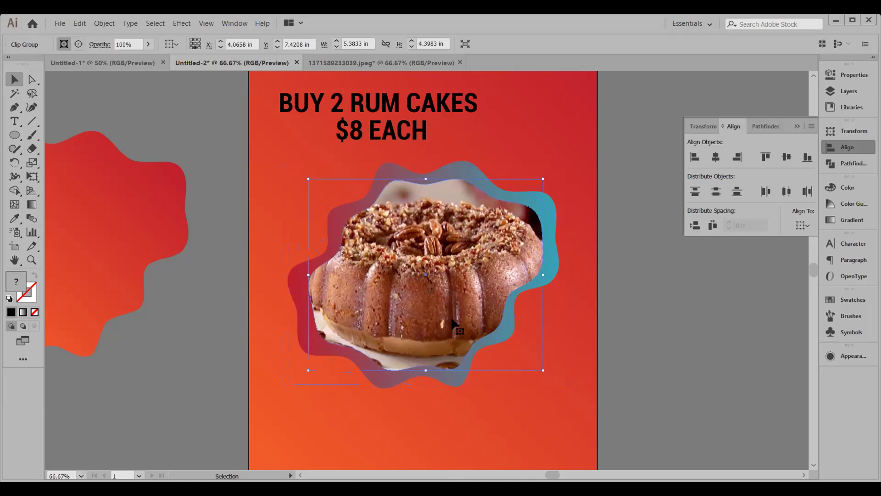
click(78, 25)
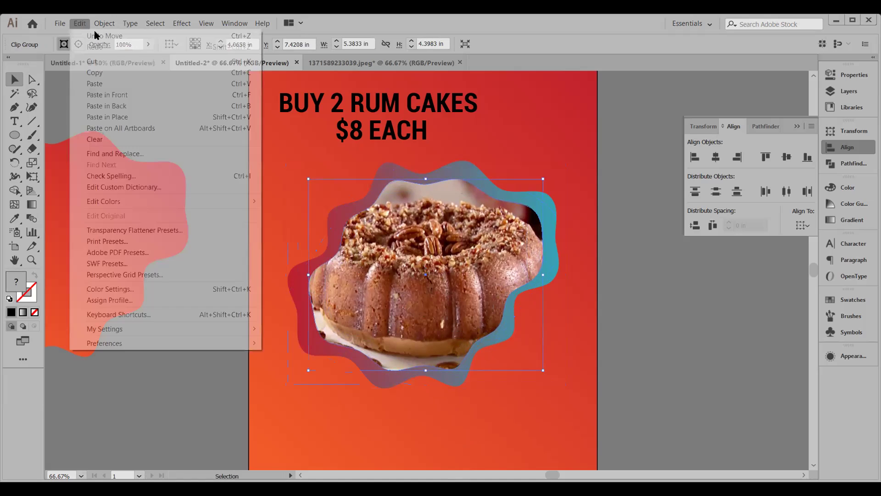
click(94, 34)
click(324, 197)
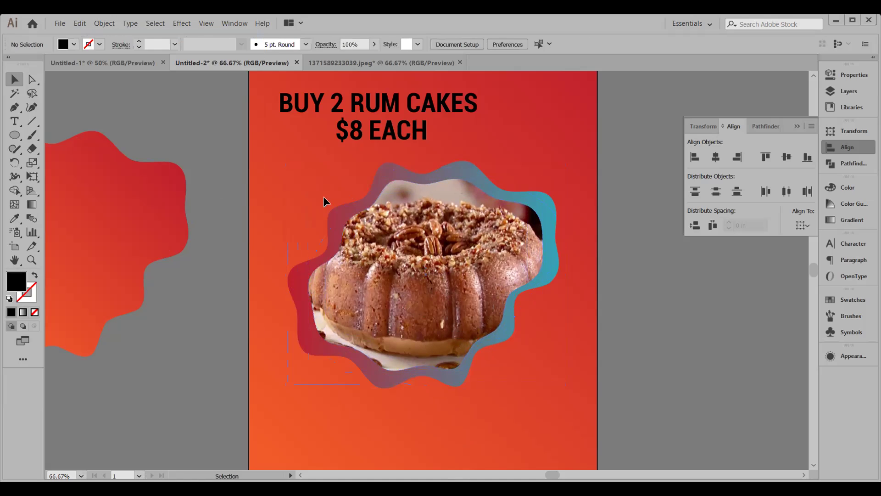
Step: Enlarge the clipped cake photo slightly from its centre, leaving a thin, even border of the wavy gradient frame
click(461, 226)
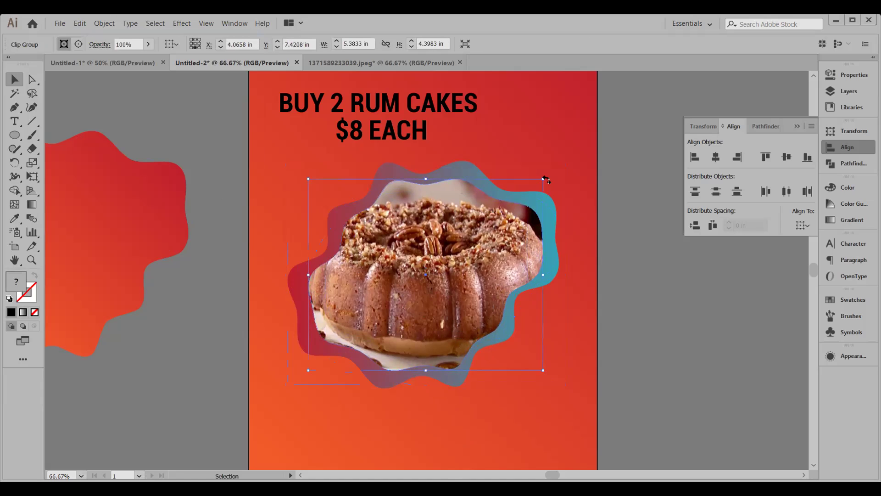
key(shift)
drag(542, 177, 548, 167)
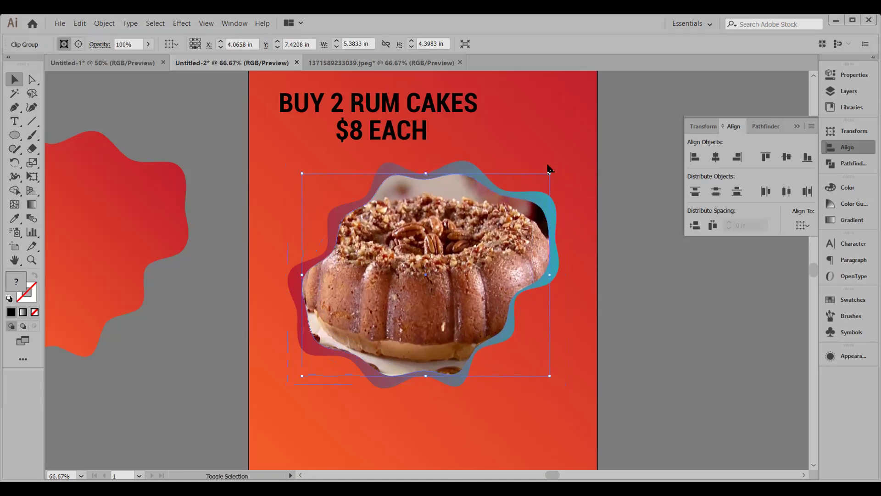
key(ctrl+shift+a)
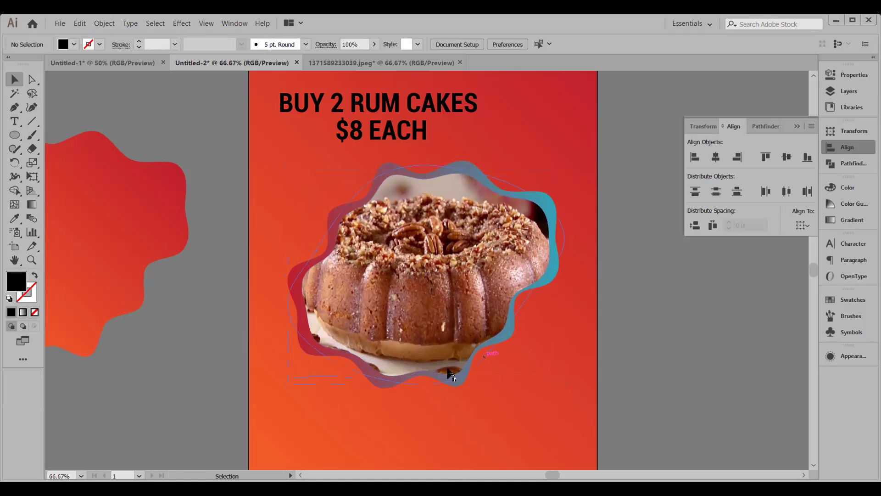
Step: Nudge the clipped cake photo slightly left and up to even out the border of the wavy gradient frame
scroll(450, 370, up, 1)
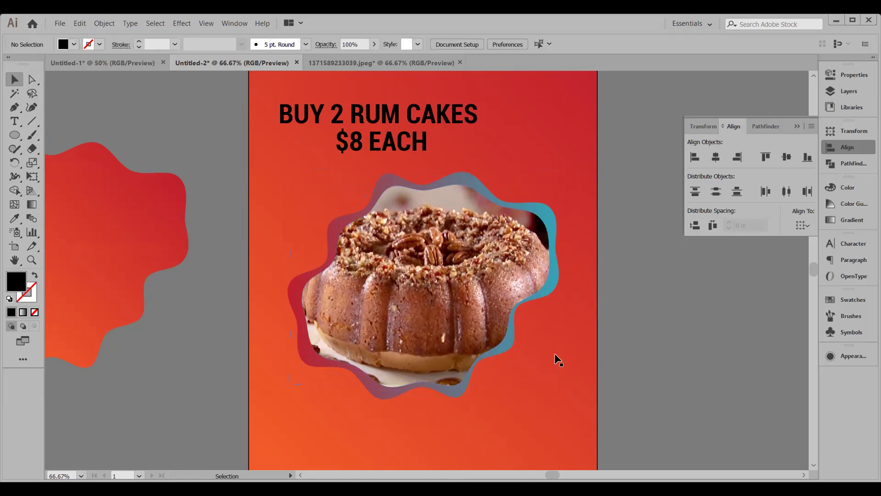
click(431, 323)
key(Left)
key(Left)
key(Up)
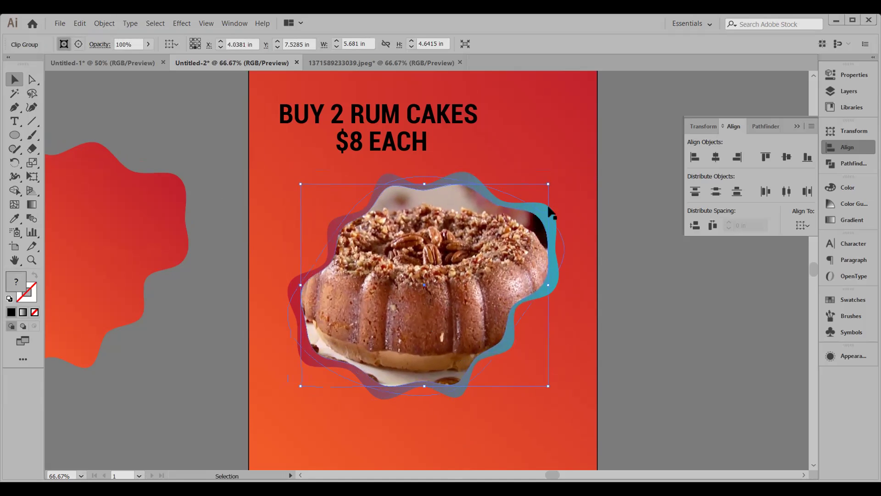
click(674, 271)
Step: Examine the layout of the headline and the framed cake photo on the flyer
scroll(493, 273, up, 3)
scroll(489, 287, down, 2)
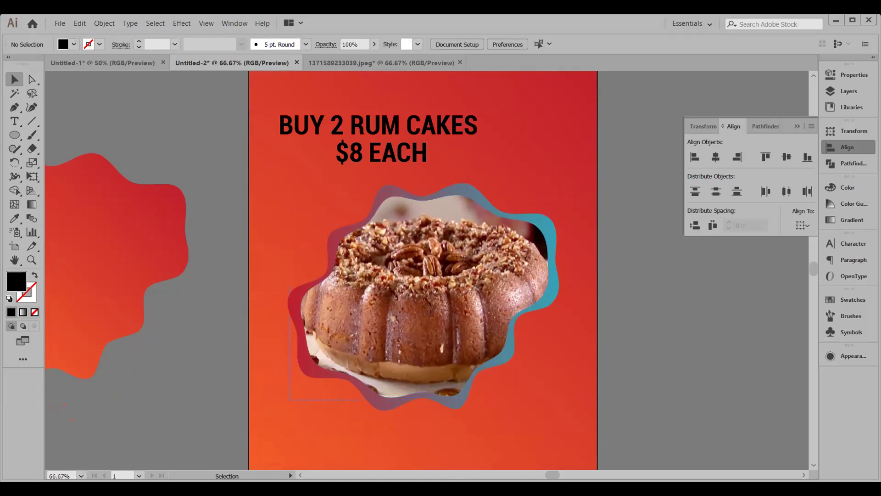
scroll(200, 225, down, 4)
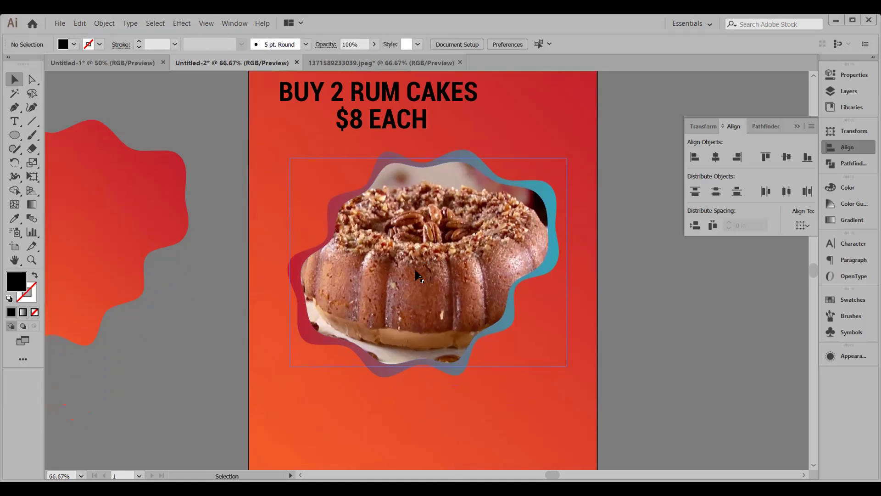
scroll(305, 142, up, 2)
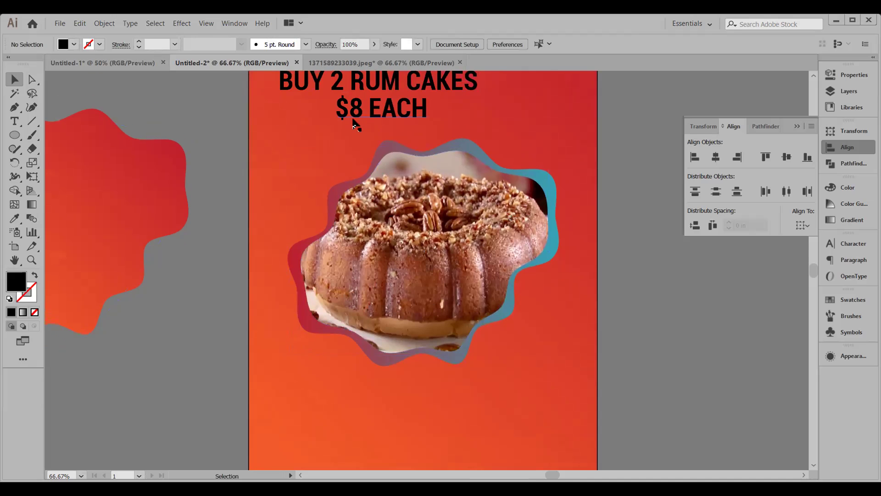
scroll(392, 157, up, 1)
scroll(393, 158, up, 1)
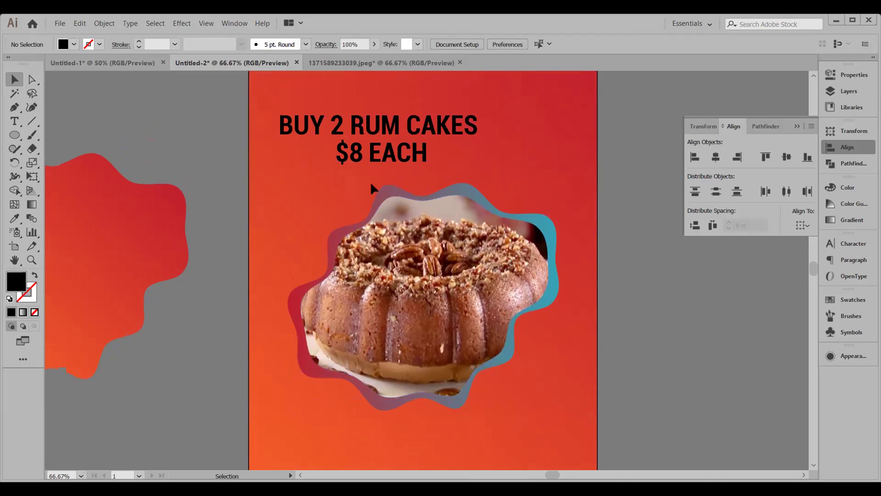
scroll(373, 176, up, 1)
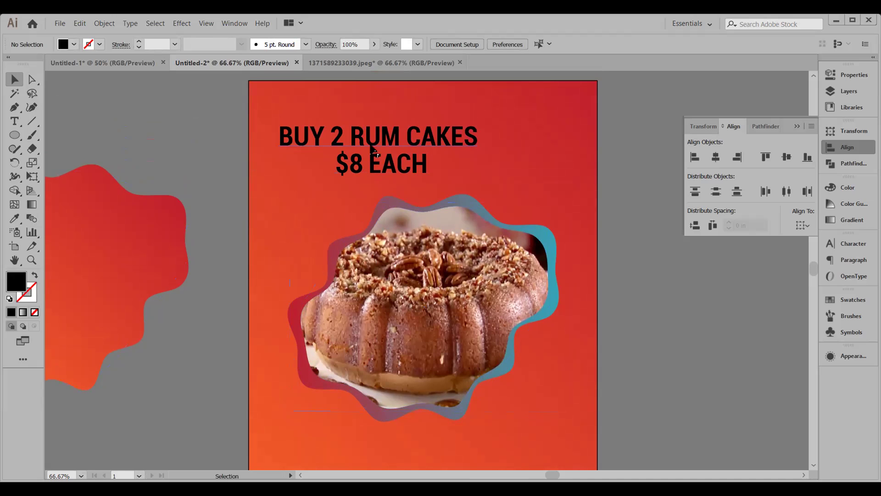
scroll(386, 197, down, 1)
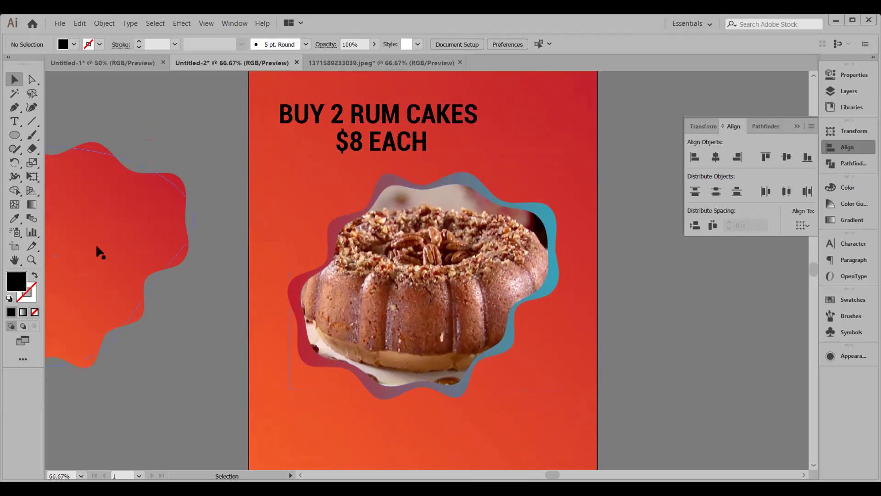
Step: Draw a circle about 3.23 in wide over the cake photo's upper-right corner and fill it with the wavy frame's gradient
click(15, 135)
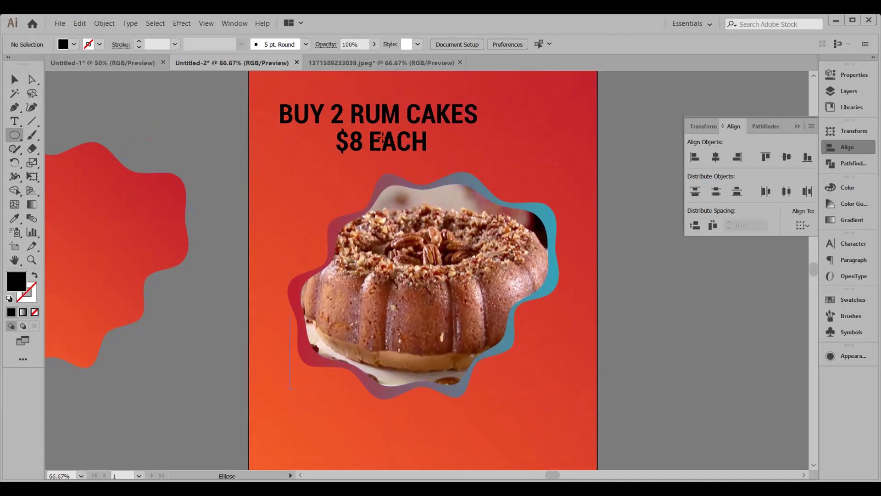
drag(492, 115, 633, 255)
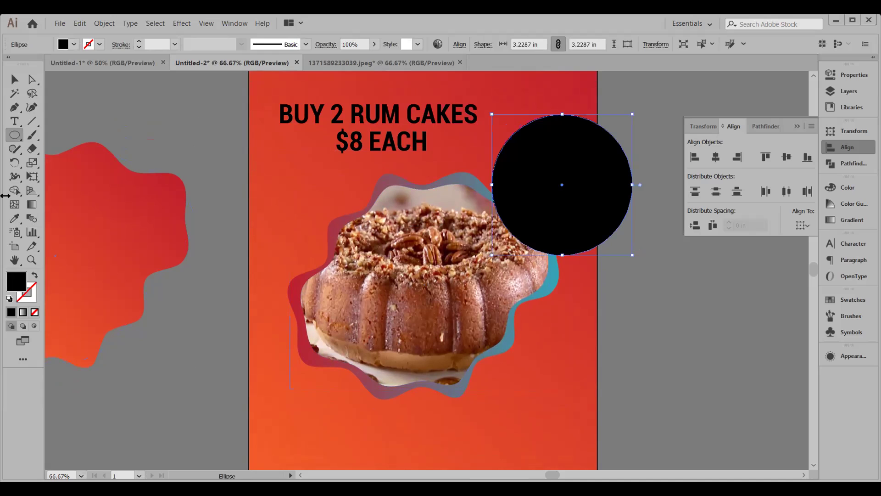
click(18, 224)
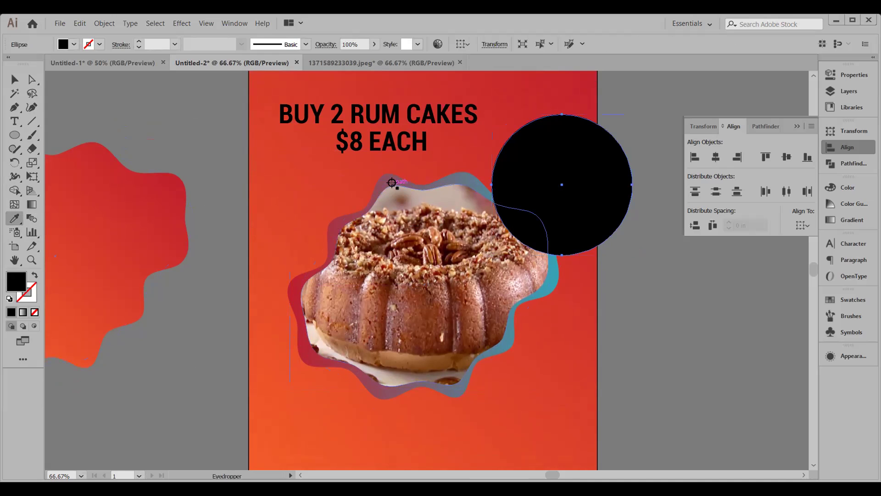
click(391, 182)
click(14, 80)
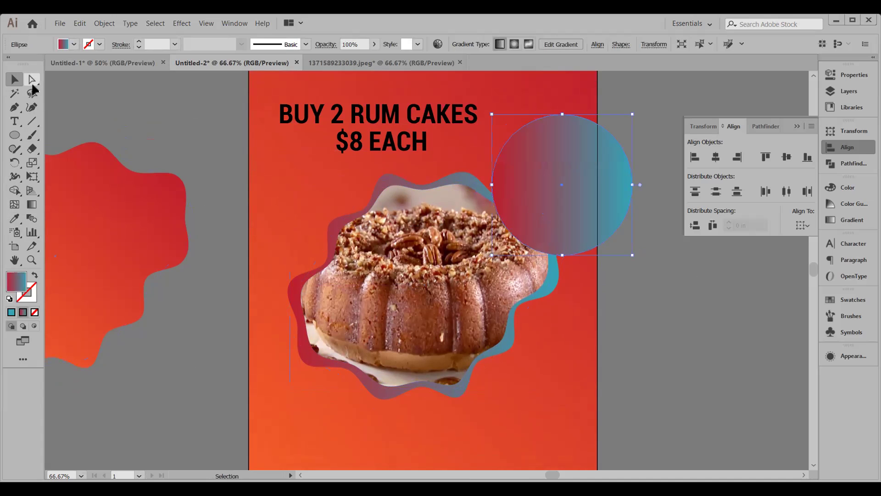
Step: Start a previewed Zig Zag effect on the gradient circle with 1 ridge per segment
click(156, 23)
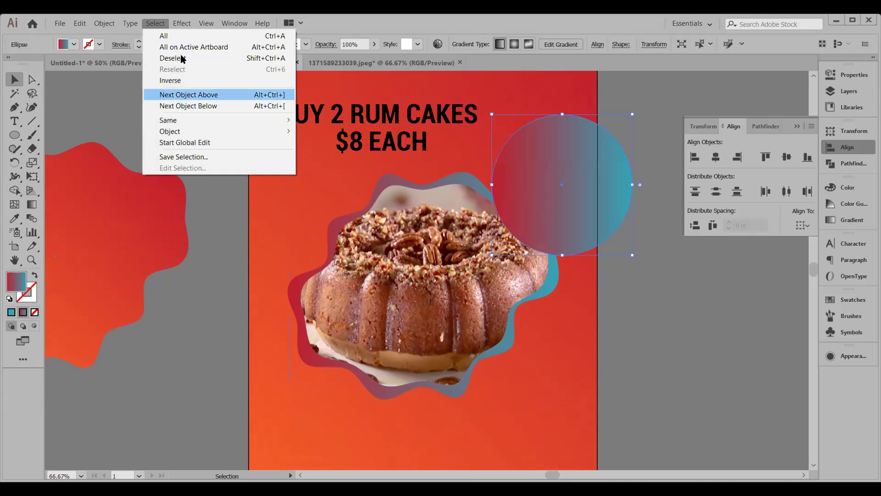
click(182, 23)
click(190, 47)
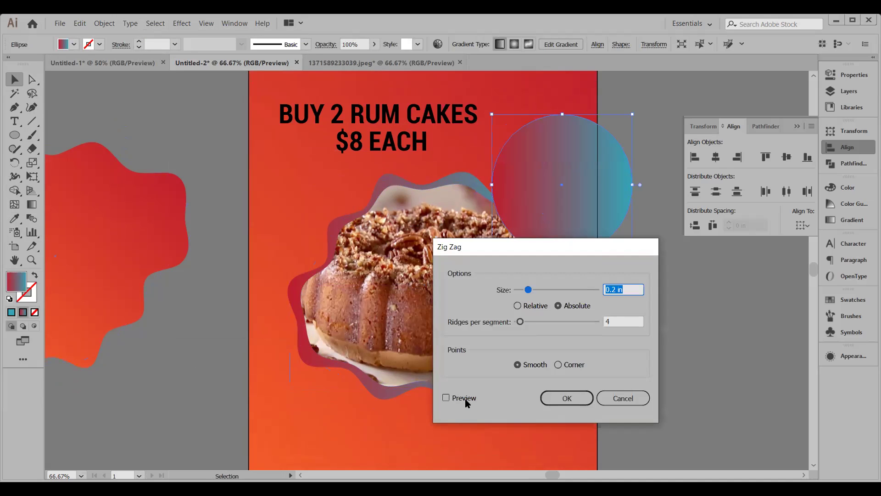
click(467, 403)
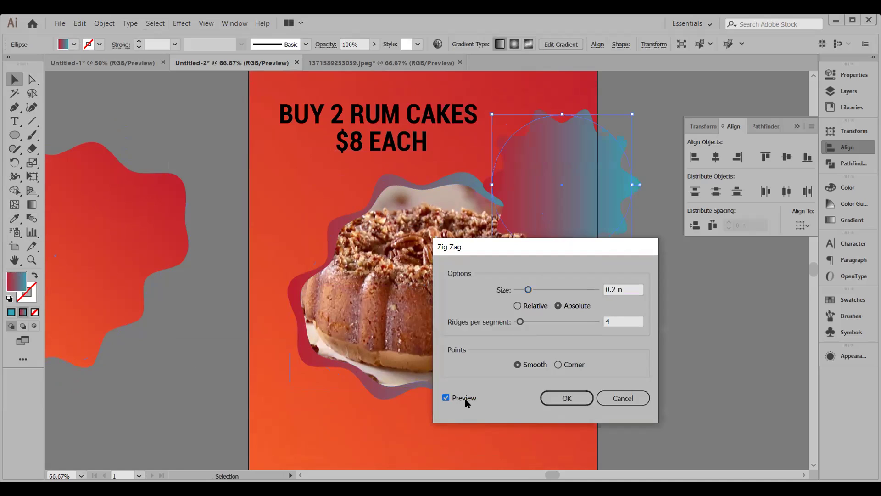
click(624, 321)
key(Down)
key(Down)
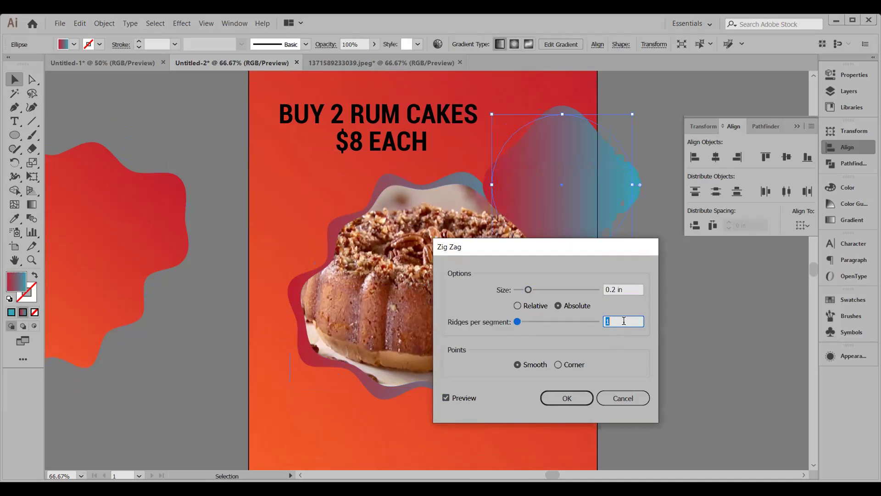
key(Down)
Step: Set the Zig Zag size to 0.2 in with absolute sizing and smooth points, and apply the effect to the circle
click(627, 289)
key(Up)
key(Down)
key(Down)
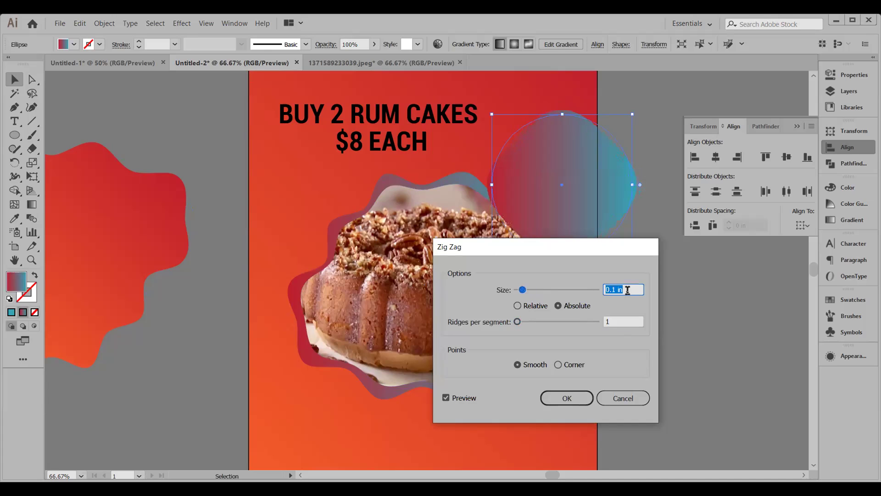
key(Up)
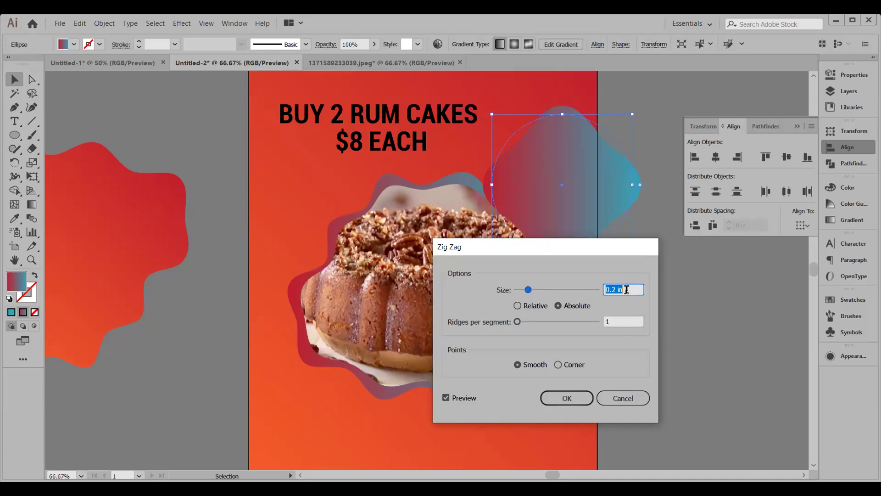
click(568, 399)
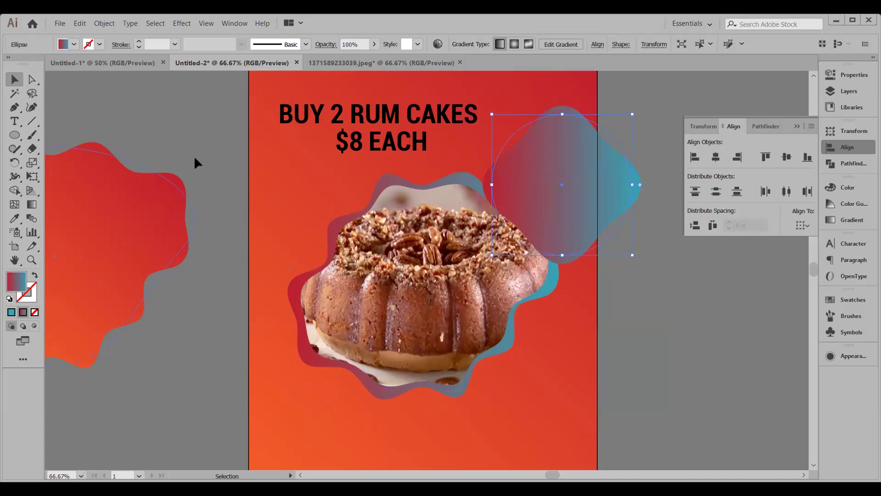
click(567, 314)
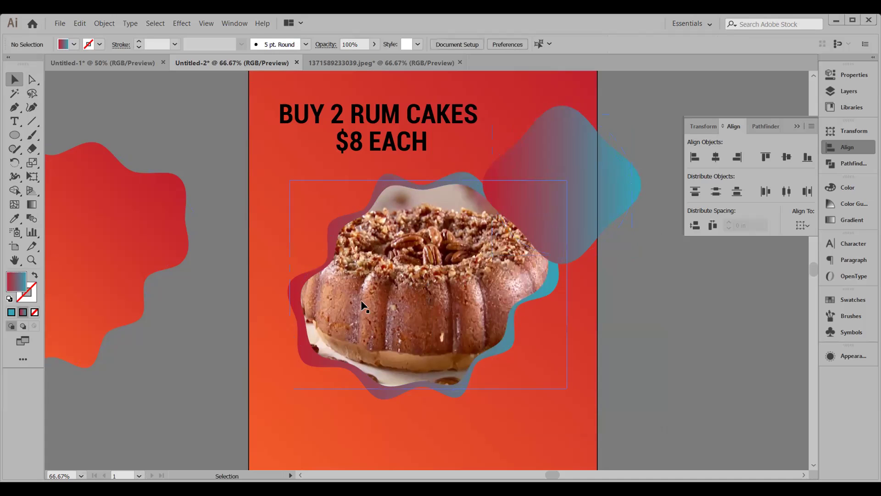
Step: Shrink the gradient badge slightly, move it up and left, and centre-align the offer text "GET THE 3RD OME FOR 50% OFF!"
click(567, 187)
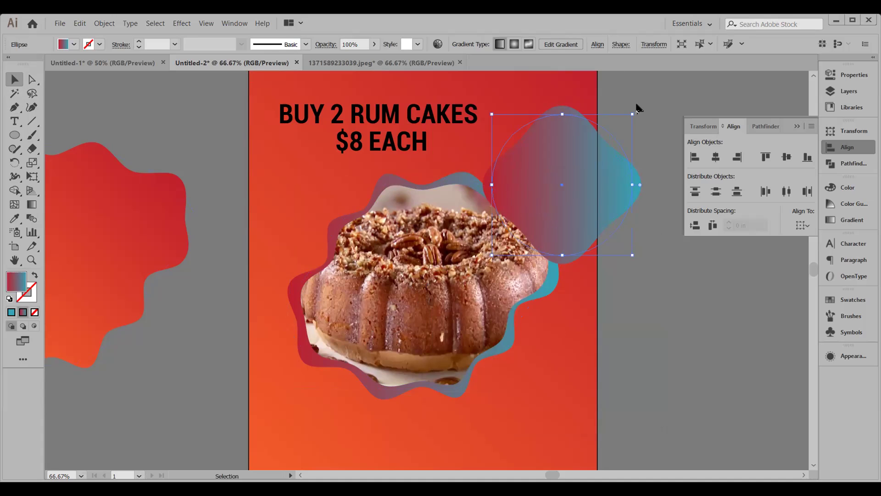
drag(633, 113, 622, 125)
drag(571, 214, 536, 192)
click(654, 251)
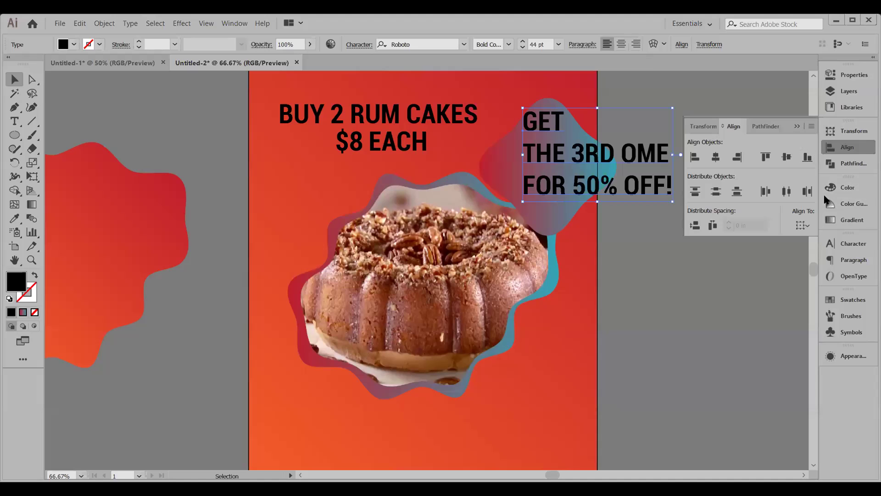
click(621, 44)
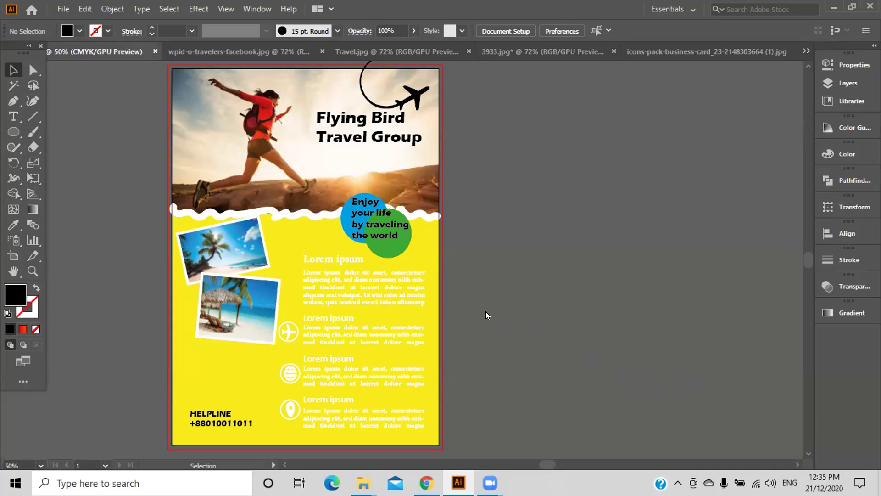
Step: Lock the yellow background rectangle of the Flying Bird Travel Group flyer in its original position
key(q)
key(v)
drag(318, 252, 369, 400)
key(ctrl+z)
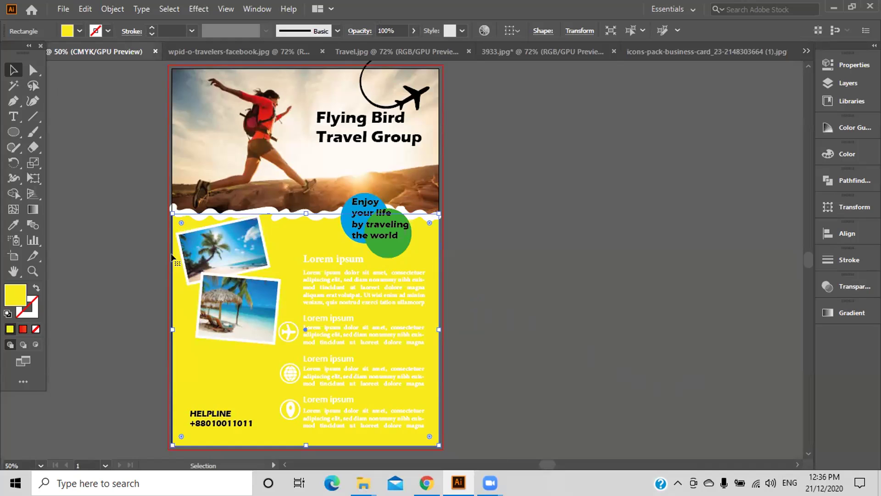
click(106, 9)
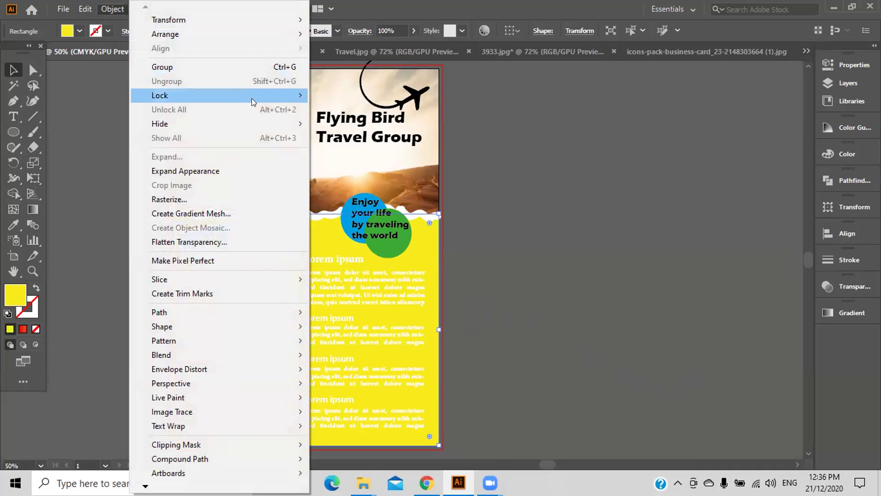
click(301, 235)
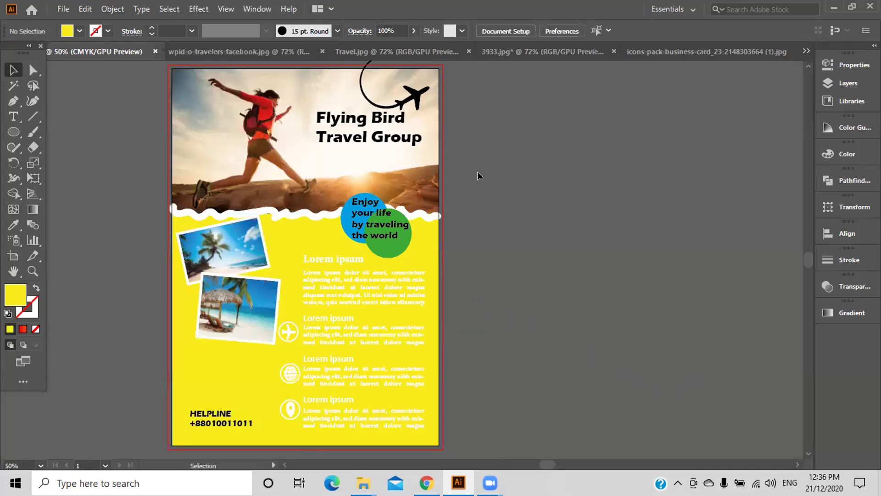
Step: Try filling the Lorem ipsum text together with the two overlapping circles in black, and undo the fill
click(301, 235)
key(ctrl+a)
click(79, 31)
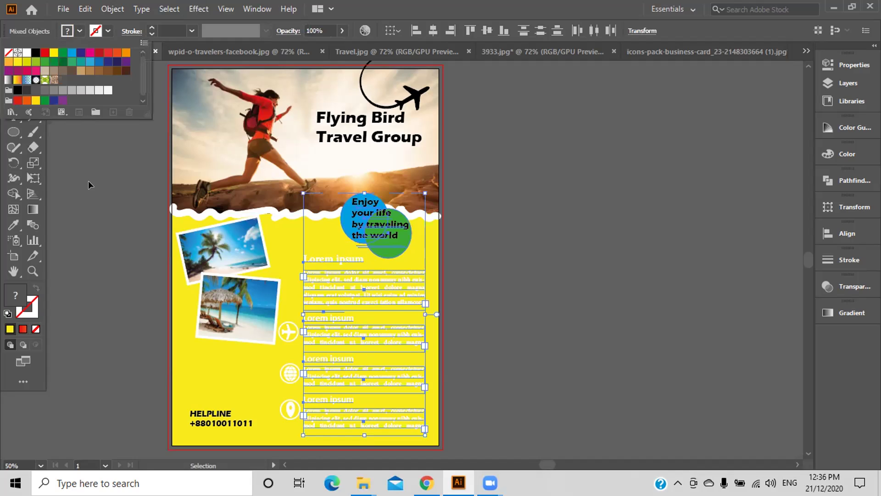
click(92, 178)
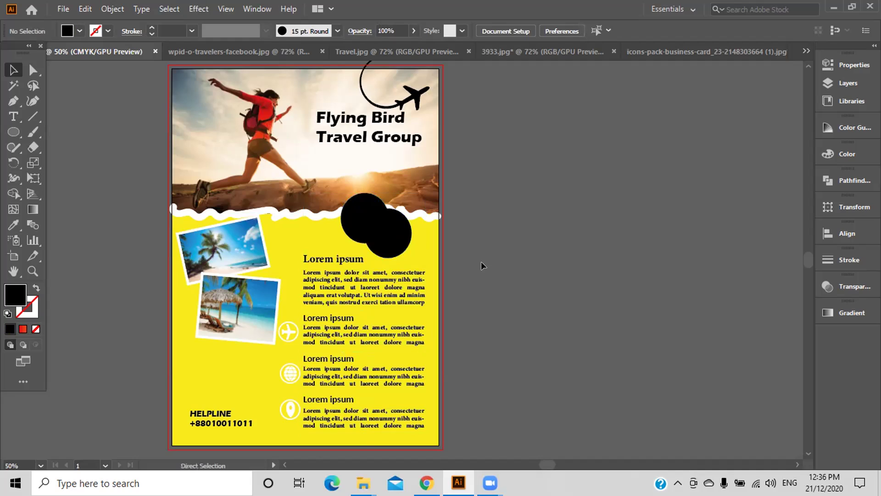
key(ctrl+z)
Step: Fill all the Lorem ipsum headings and paragraphs with black
click(303, 252)
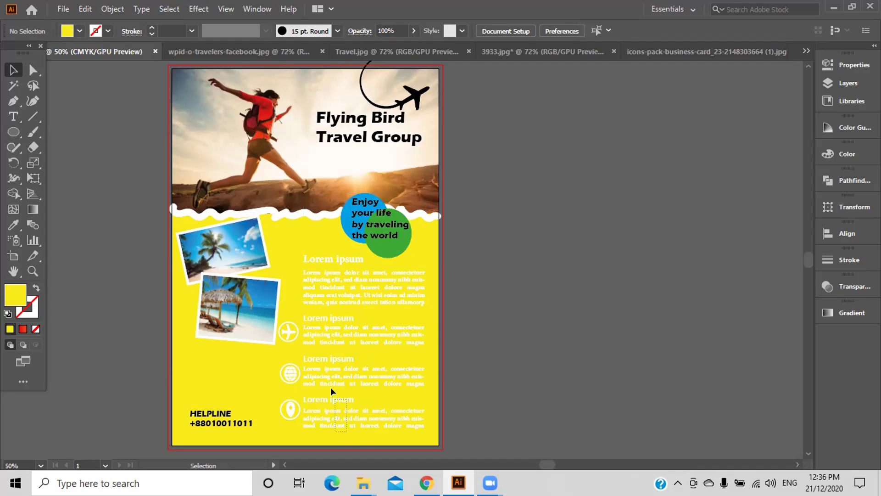
drag(314, 306, 323, 258)
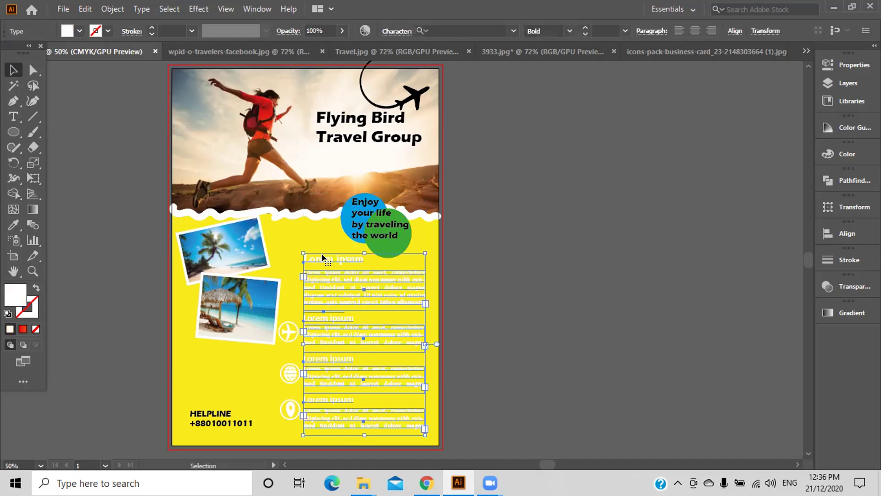
click(79, 30)
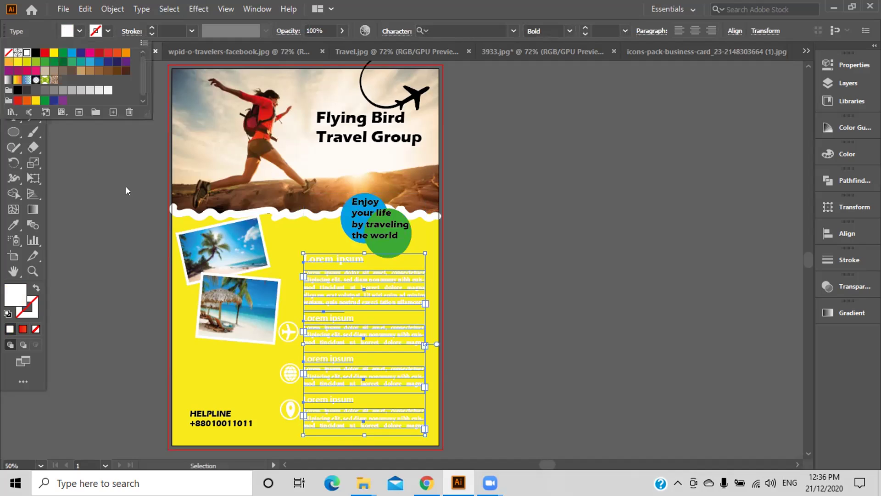
click(27, 53)
click(313, 222)
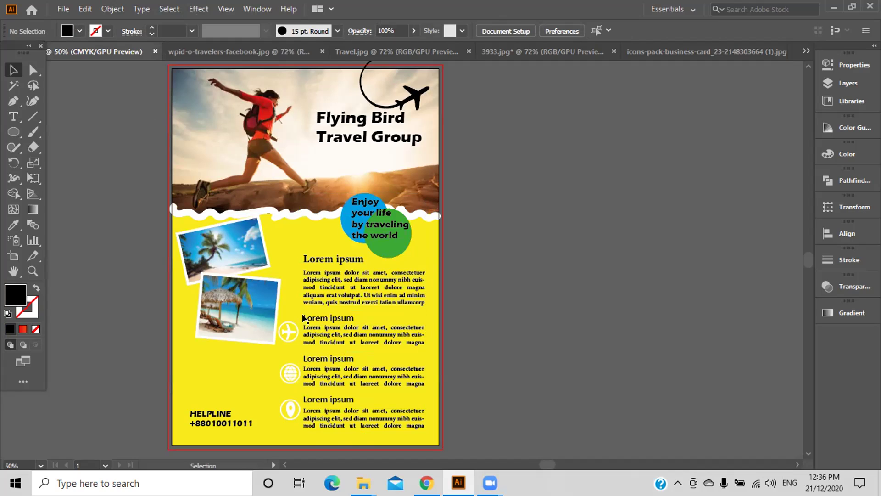
Step: Fill the three round icons beside the Lorem ipsum paragraphs with black
drag(289, 306, 287, 421)
click(80, 31)
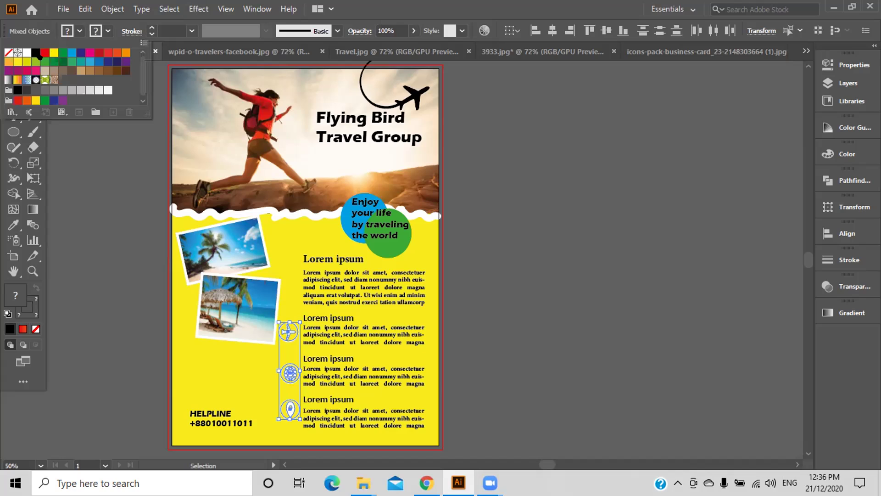
click(36, 53)
click(85, 182)
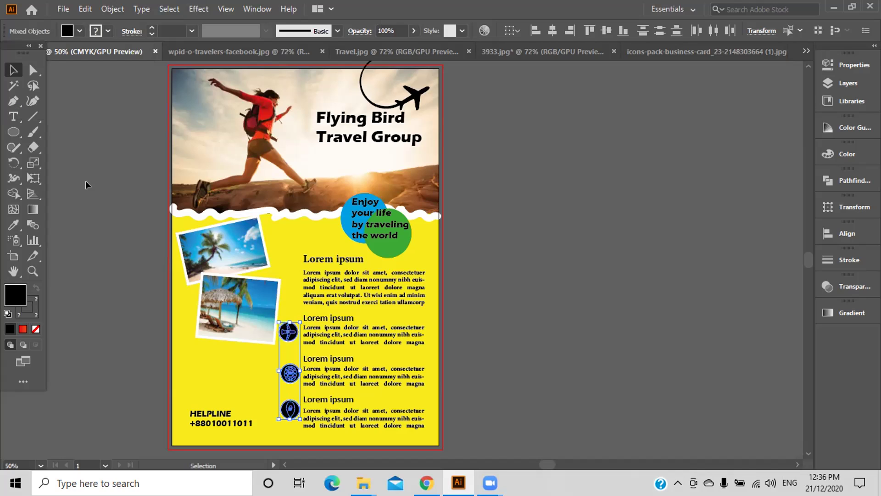
click(85, 182)
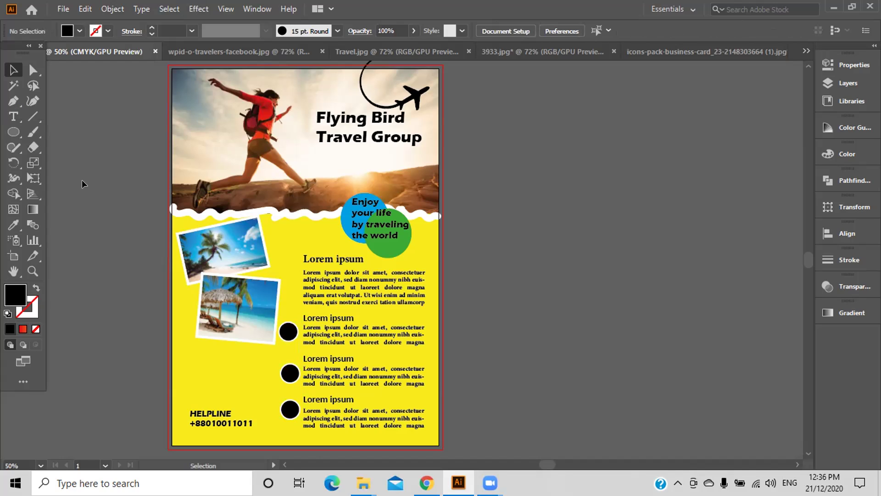
Step: Undo the black fill on the three round icons and move the airplane icon's ring off the flyer onto the empty canvas
key(ctrl)
key(ctrl+z)
key(ctrl+z)
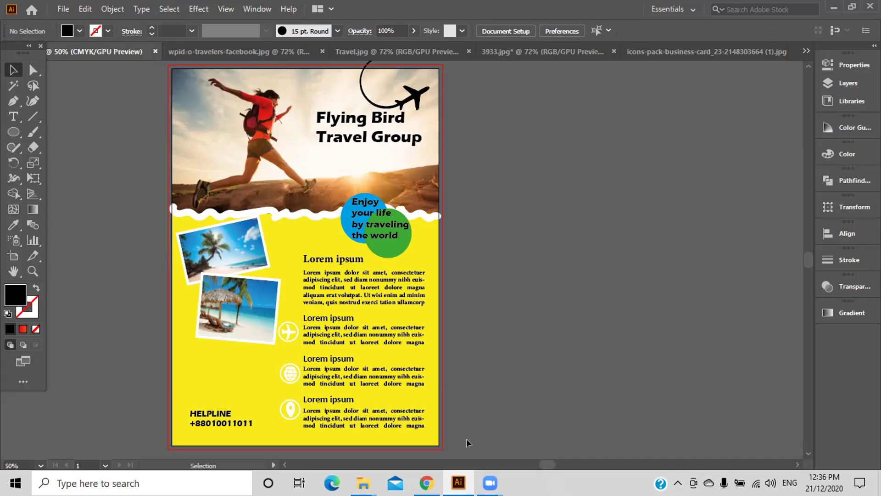
drag(288, 331, 135, 318)
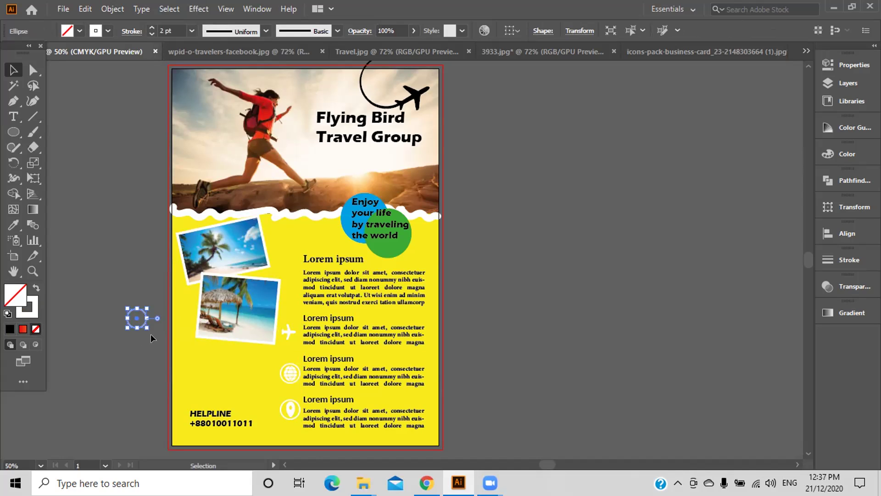
Step: Try filling the detached airplane ring with black and reset its fill to none
click(79, 30)
click(30, 55)
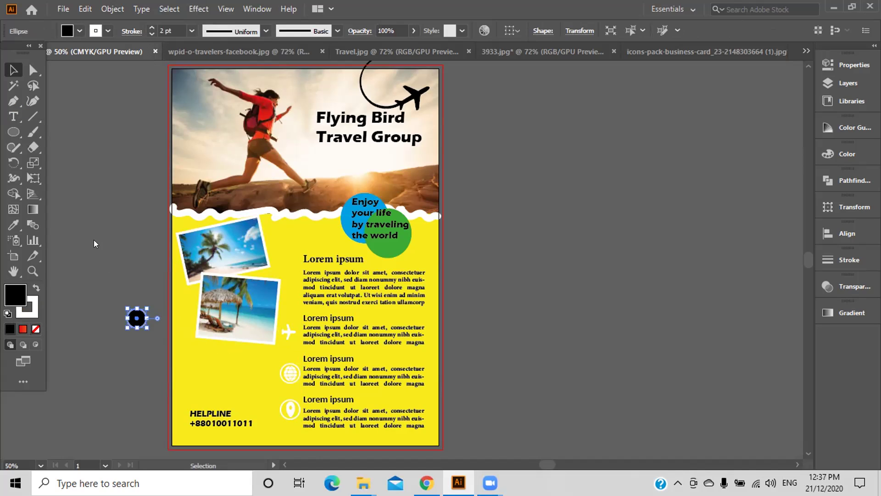
click(79, 31)
click(9, 53)
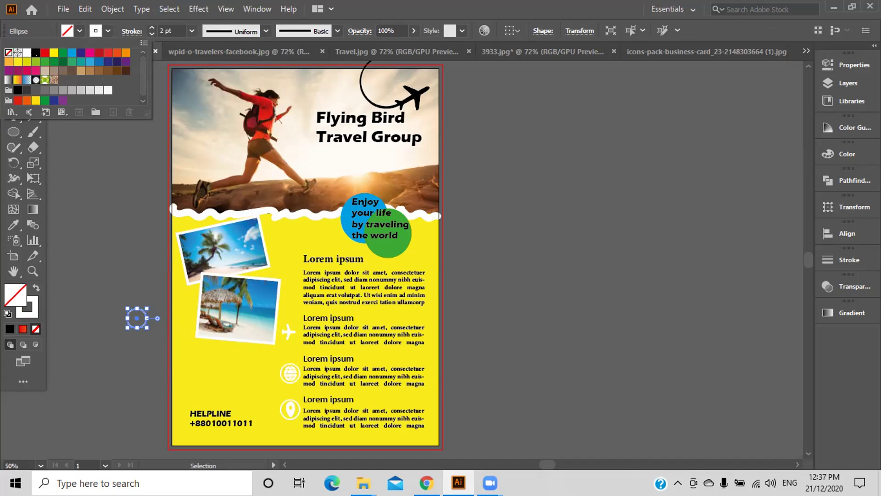
Step: Set the stroke of the detached airplane ring to black
click(105, 28)
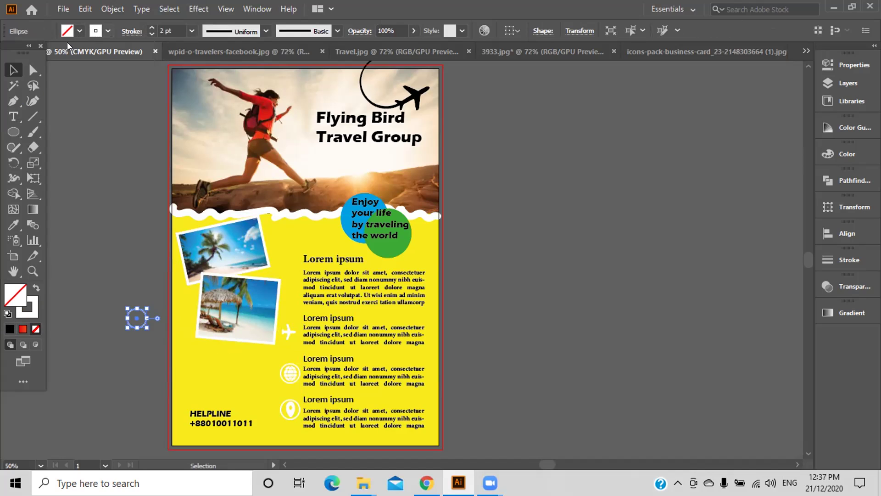
click(105, 28)
click(86, 162)
click(109, 31)
click(40, 57)
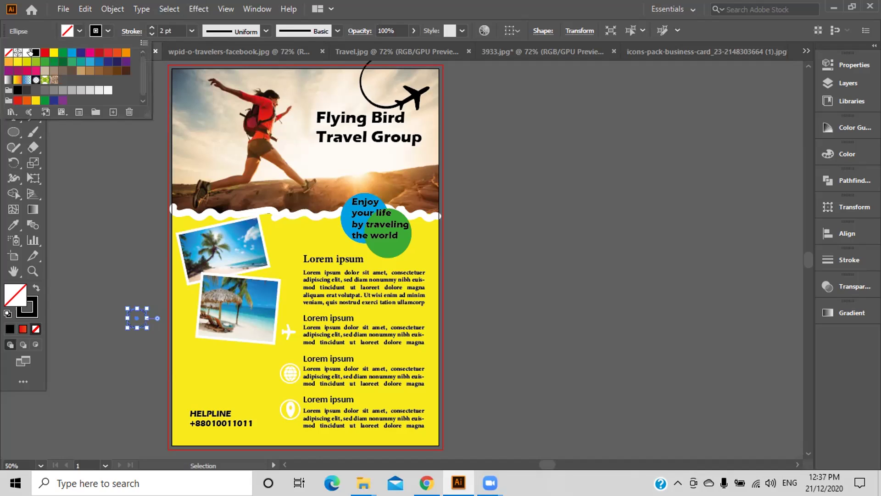
click(105, 179)
click(104, 179)
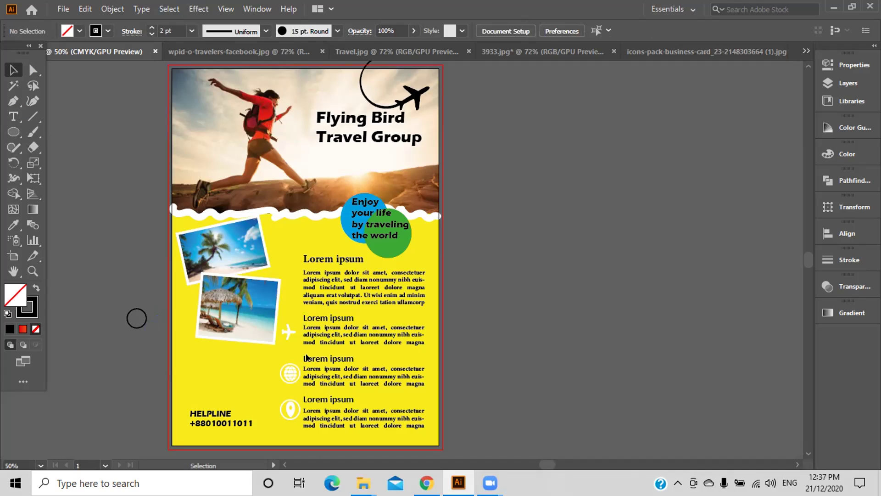
Step: Move the white airplane icon off the flyer below its ring and fill it with black
drag(283, 327, 250, 338)
drag(152, 345, 144, 345)
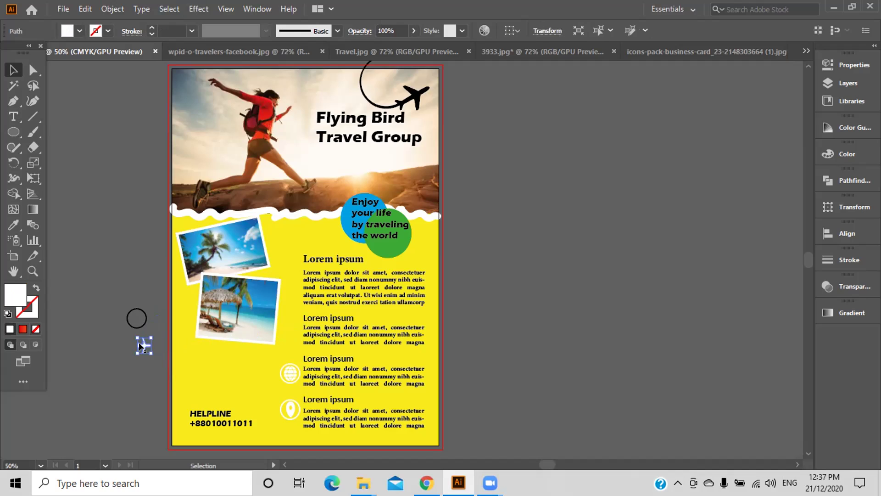
click(77, 32)
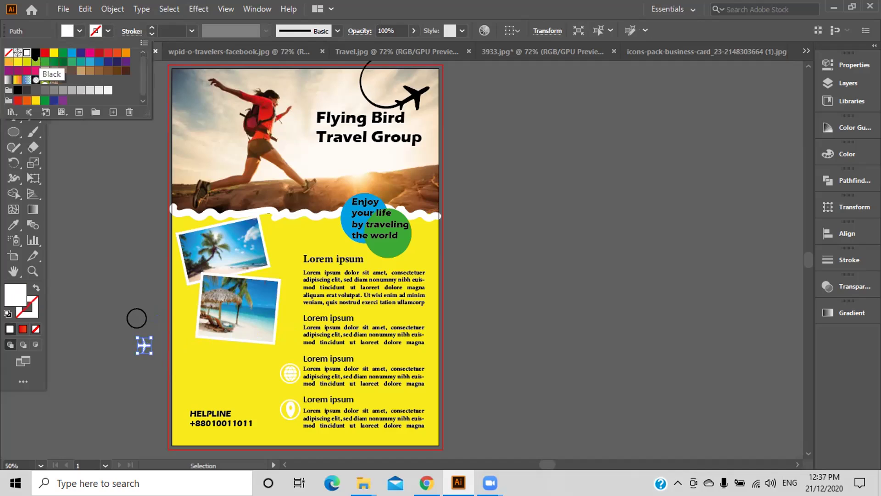
click(35, 55)
click(86, 186)
click(115, 162)
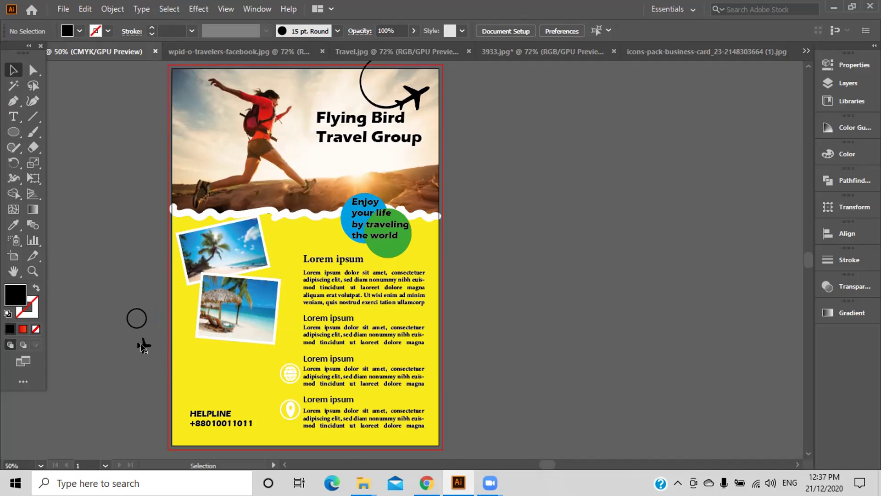
Step: Move the black airplane and its ring back onto the flyer beside the second Lorem ipsum heading, with the ring surrounding the airplane
drag(141, 344, 289, 325)
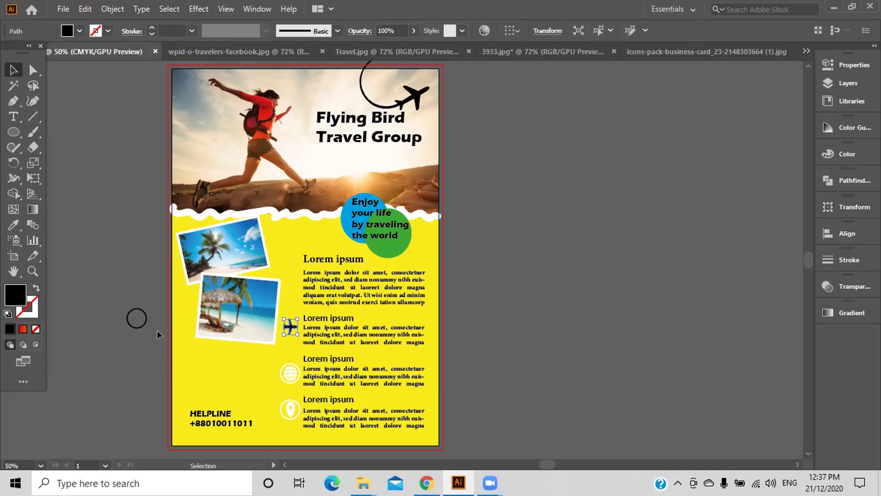
click(64, 274)
drag(136, 317, 289, 327)
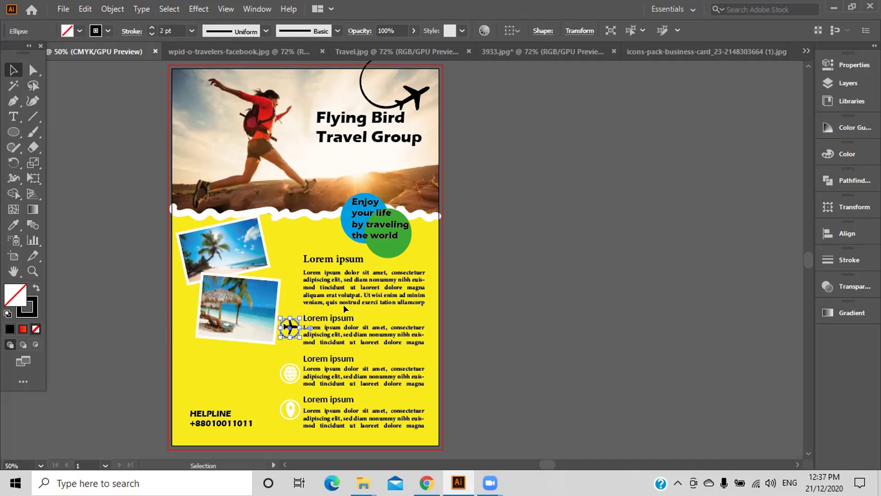
click(465, 326)
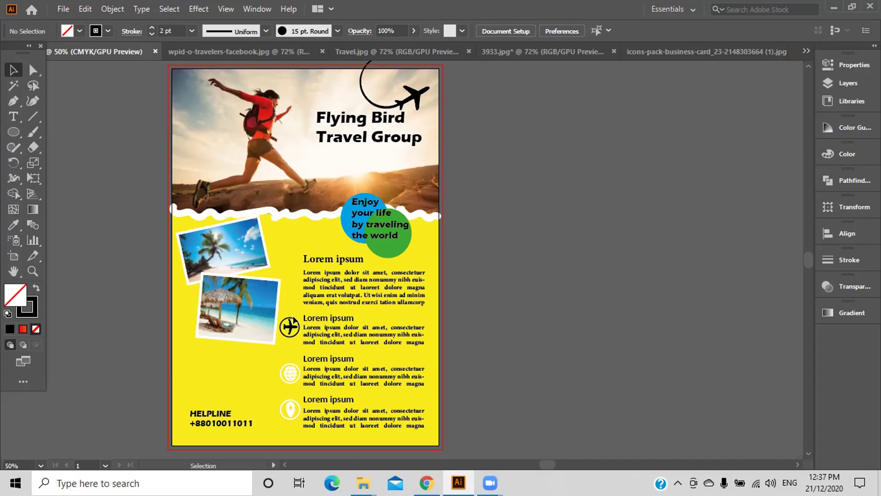
click(299, 327)
click(477, 324)
Step: Set the stroke of the ring around the globe icon to black
drag(280, 375, 280, 376)
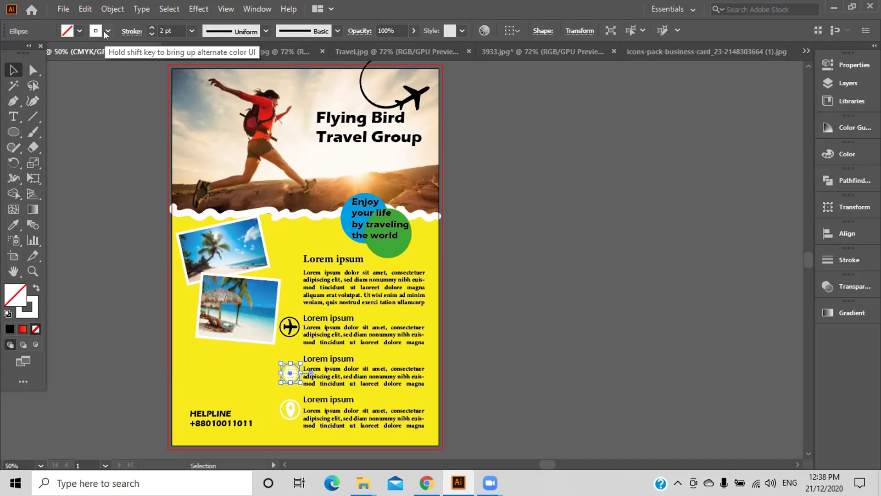
click(229, 367)
click(281, 377)
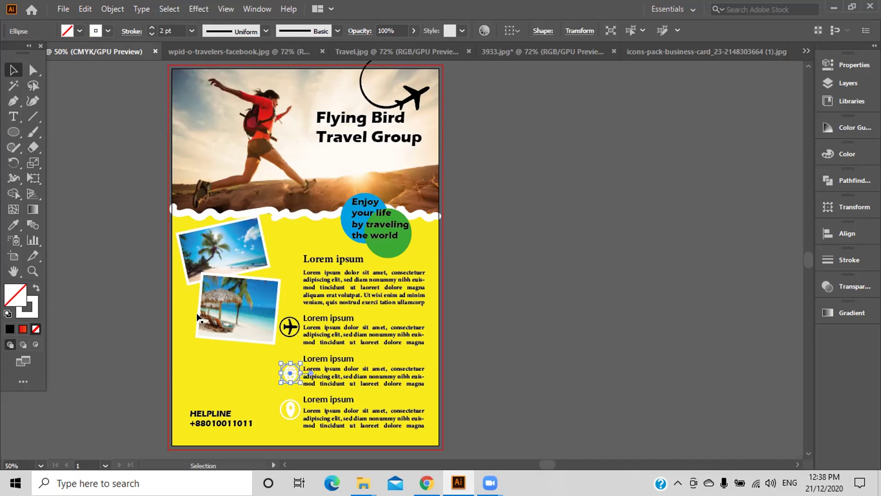
click(106, 31)
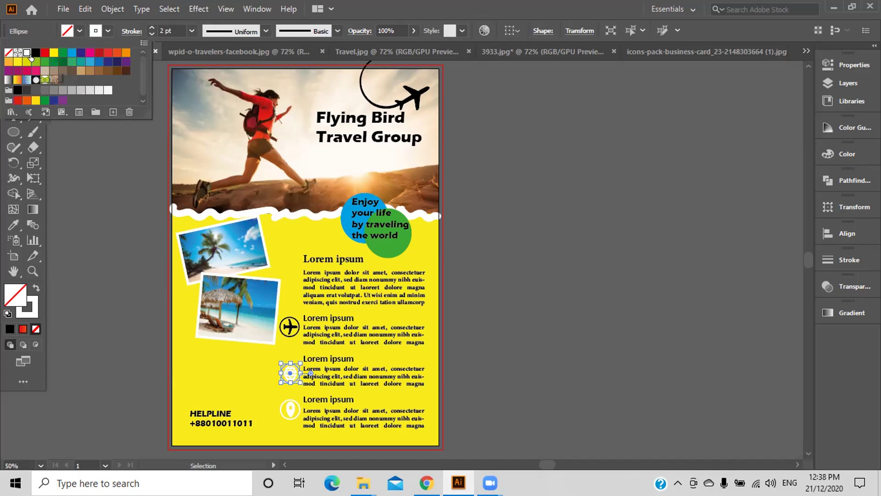
click(35, 53)
click(95, 178)
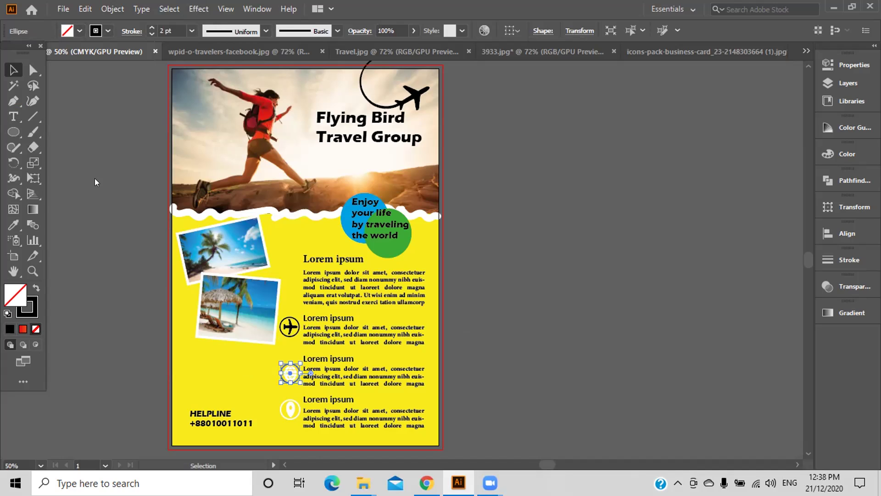
click(93, 177)
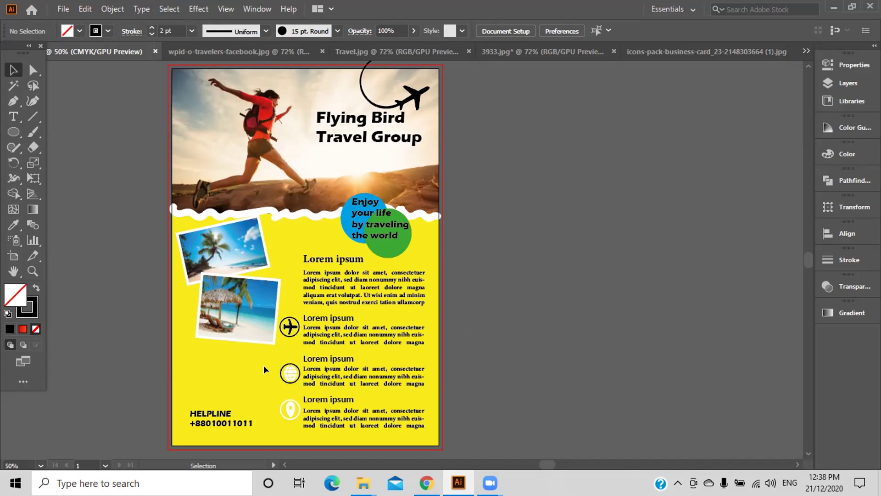
Step: Fill the globe icon inside its ring with black
click(289, 375)
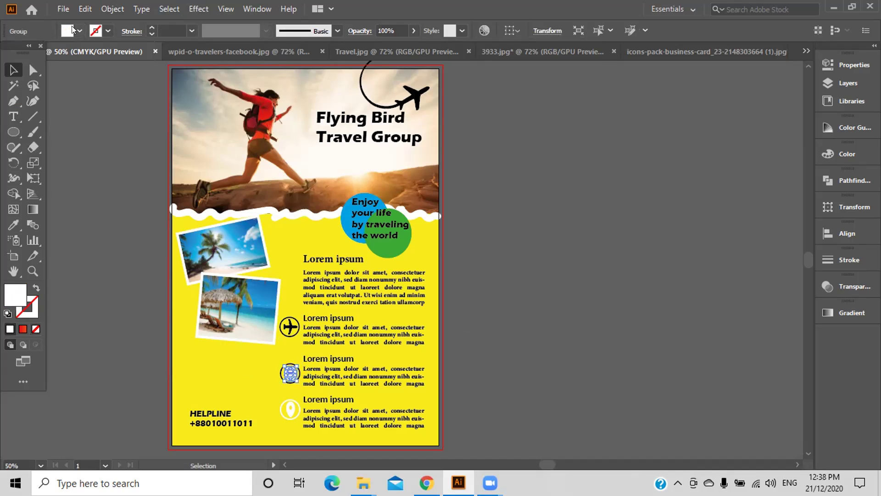
click(73, 30)
click(35, 55)
click(108, 218)
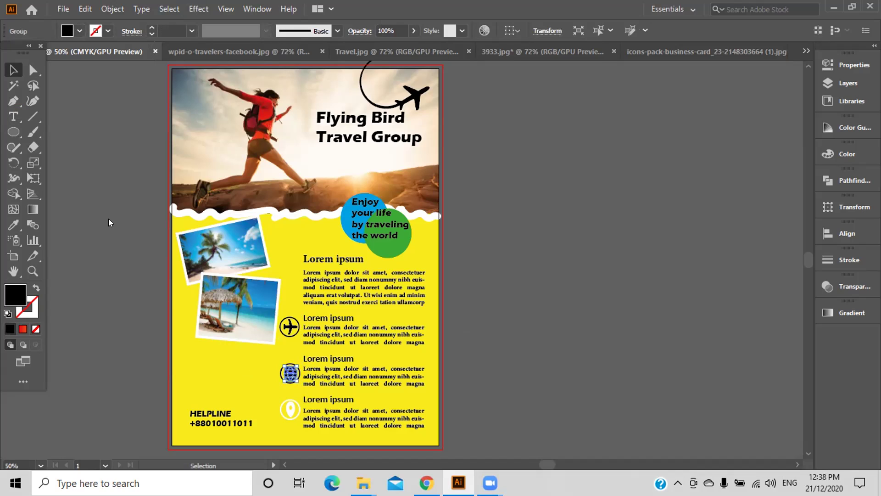
click(128, 252)
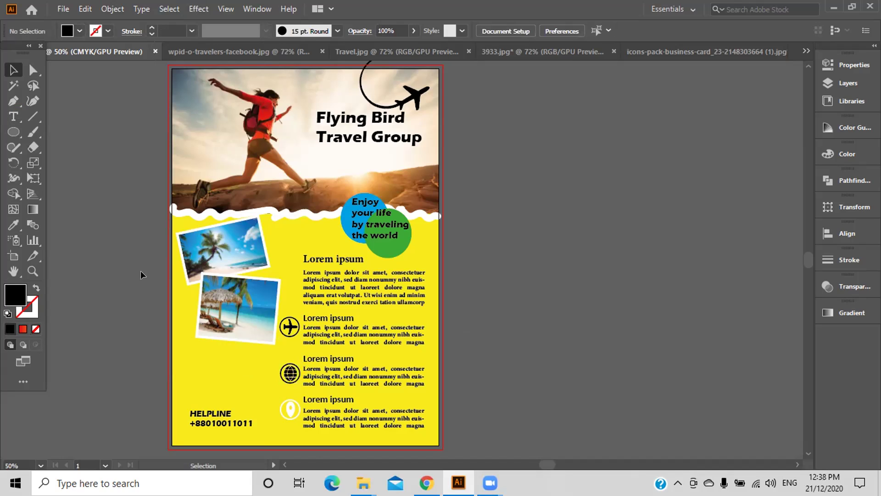
click(278, 373)
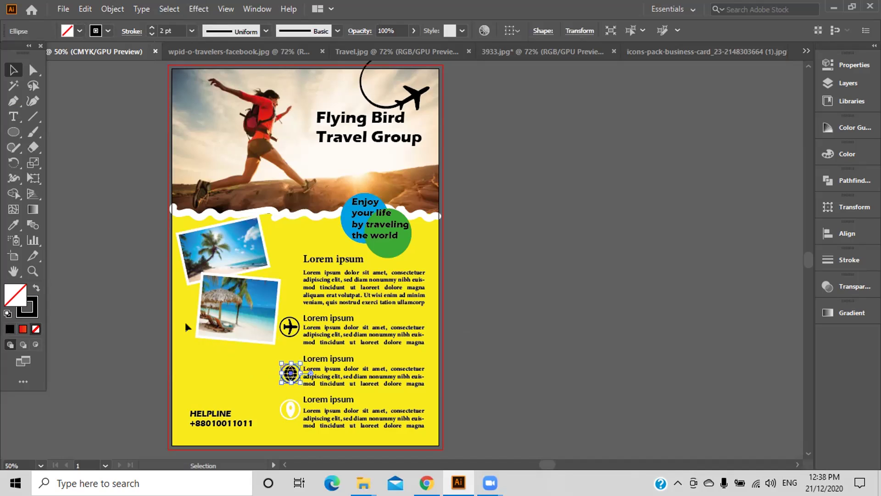
click(119, 307)
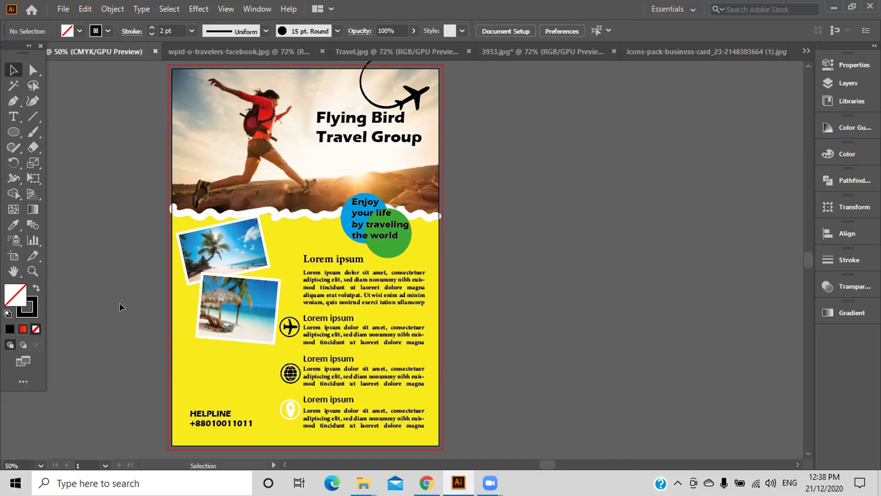
Step: Fill the location pin icon beside the last Lorem ipsum paragraph with black
click(285, 412)
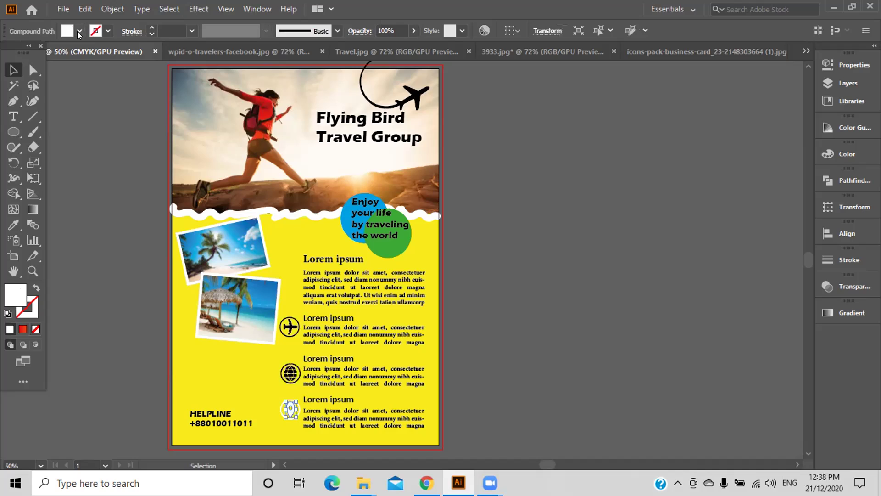
click(79, 31)
click(33, 57)
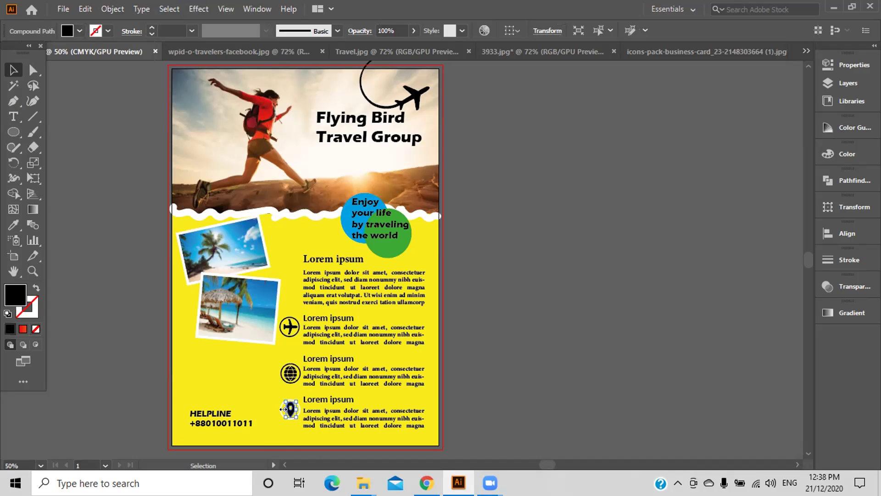
click(272, 409)
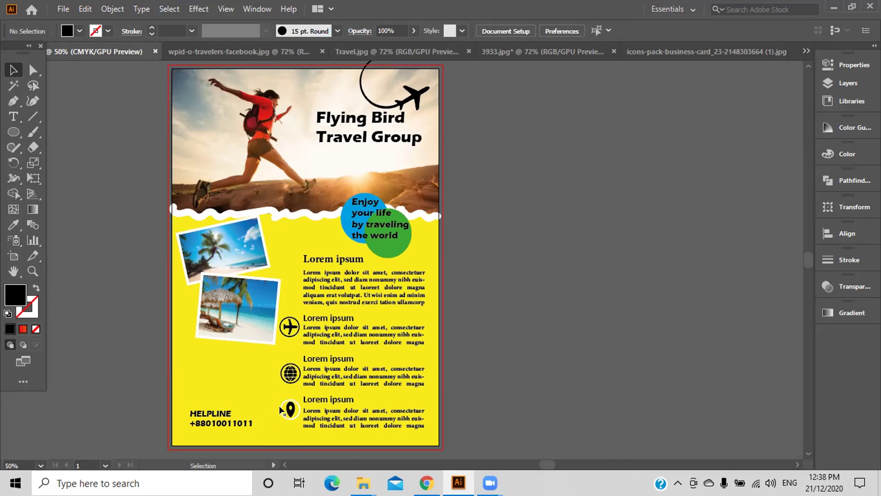
Step: Set the stroke of the ring around the location pin to black
click(280, 407)
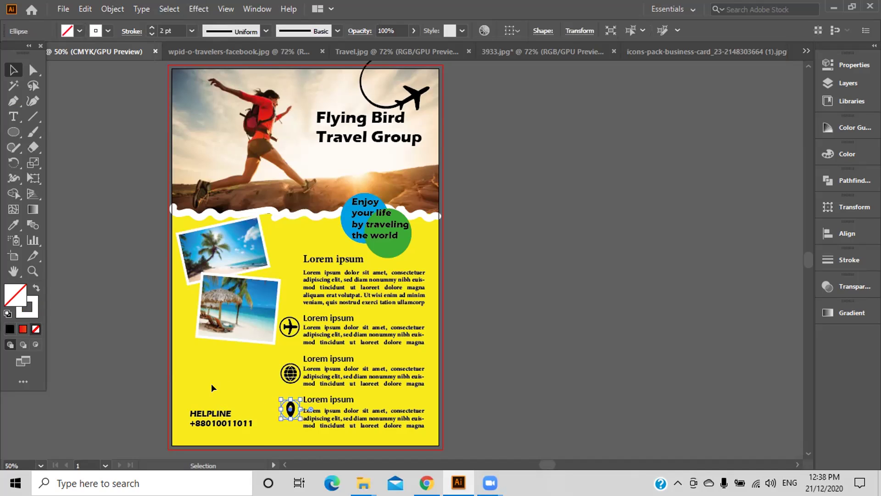
click(98, 33)
click(35, 53)
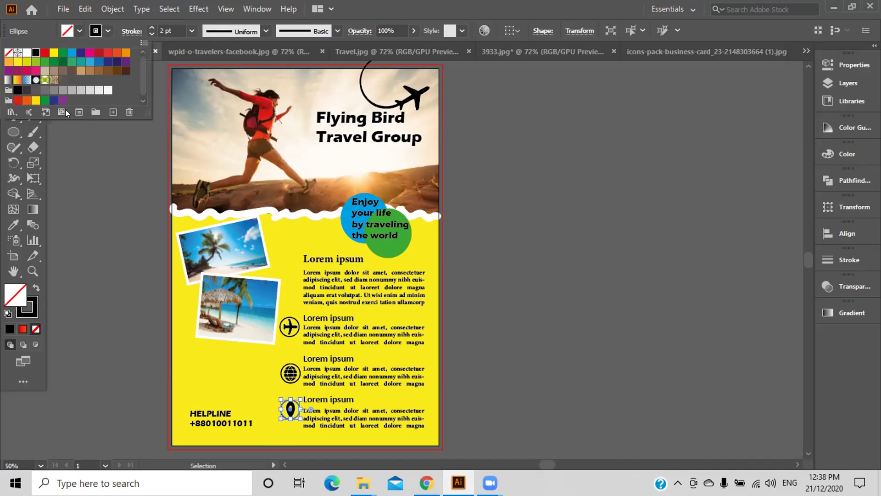
click(115, 198)
click(115, 198)
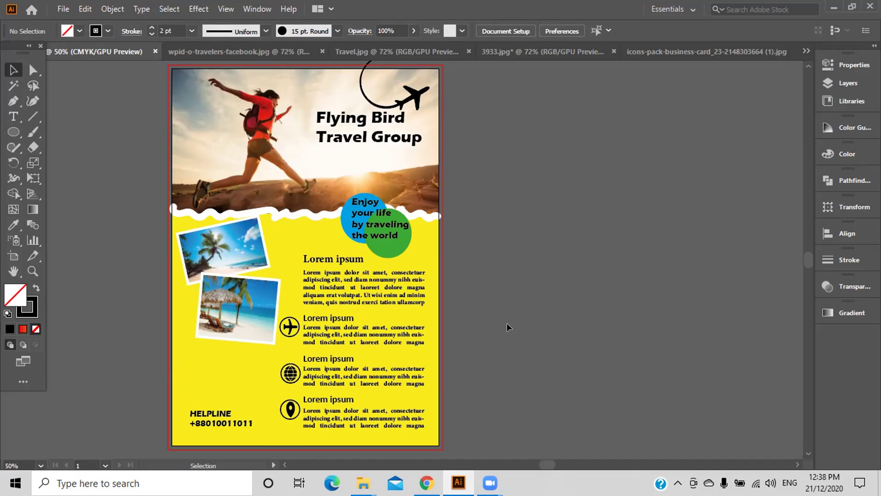
Step: Nudge the globe icon together with its ring slightly towards the line of the other two icons
click(291, 410)
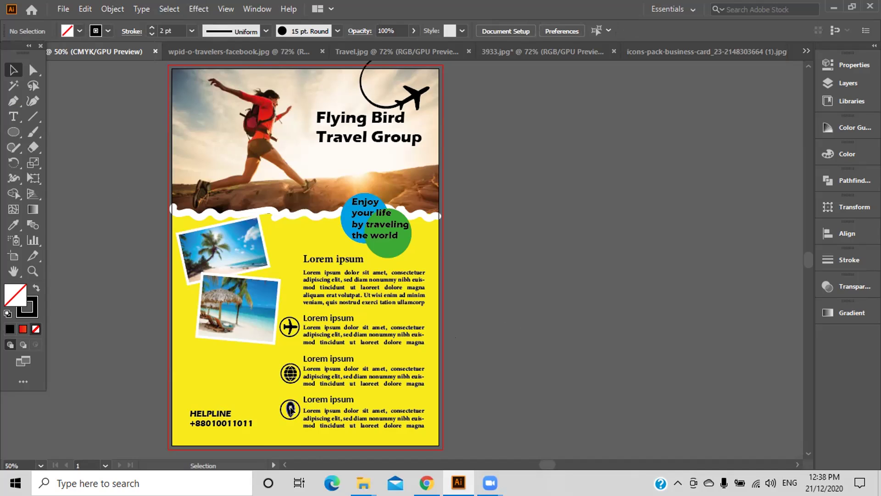
click(613, 376)
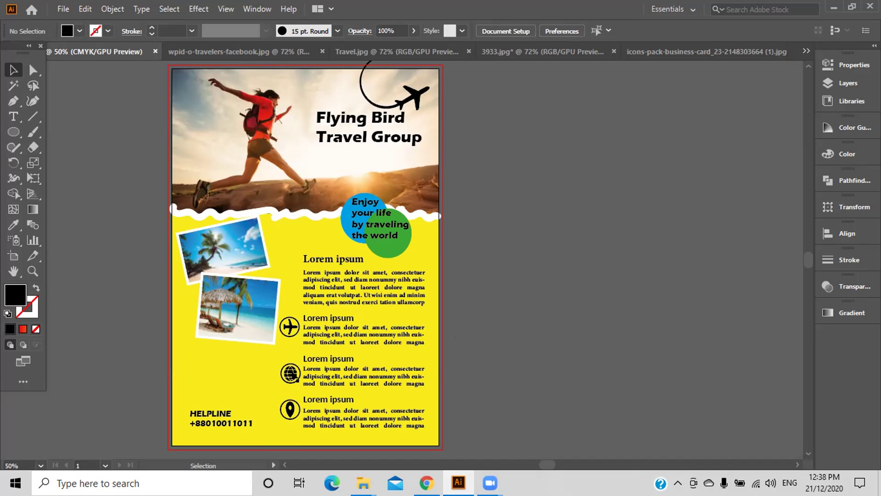
click(281, 370)
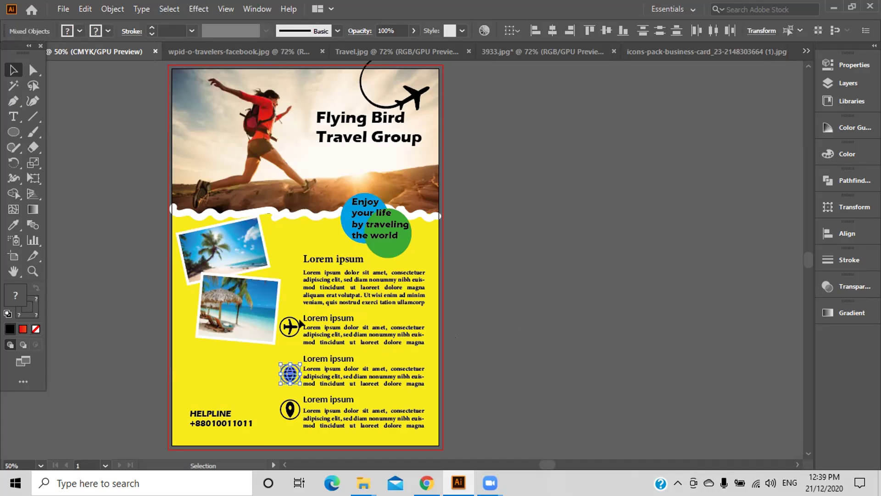
click(537, 333)
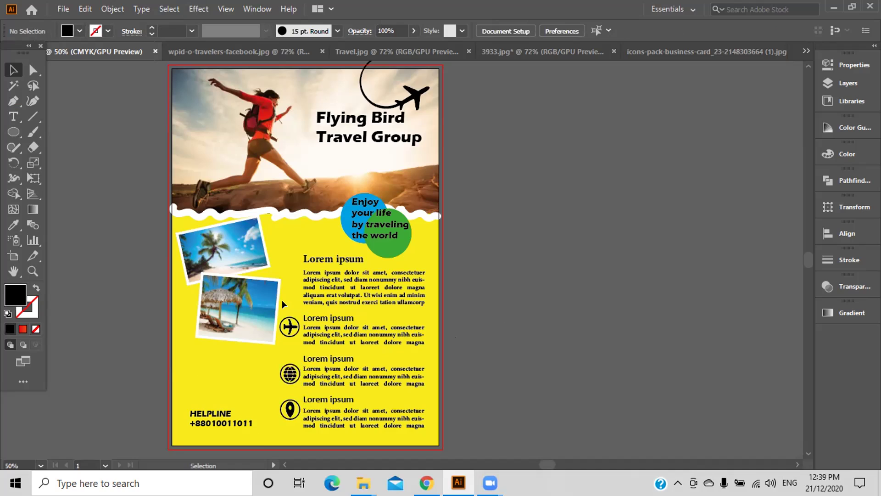
Step: Try to left-align the three round icons and their rings relative to the selection, and undo the alignment
drag(289, 305, 290, 425)
click(846, 233)
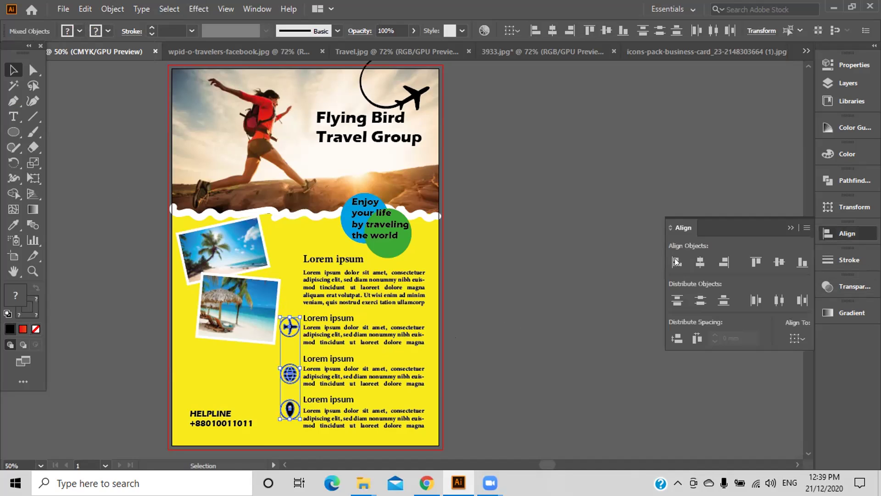
click(797, 339)
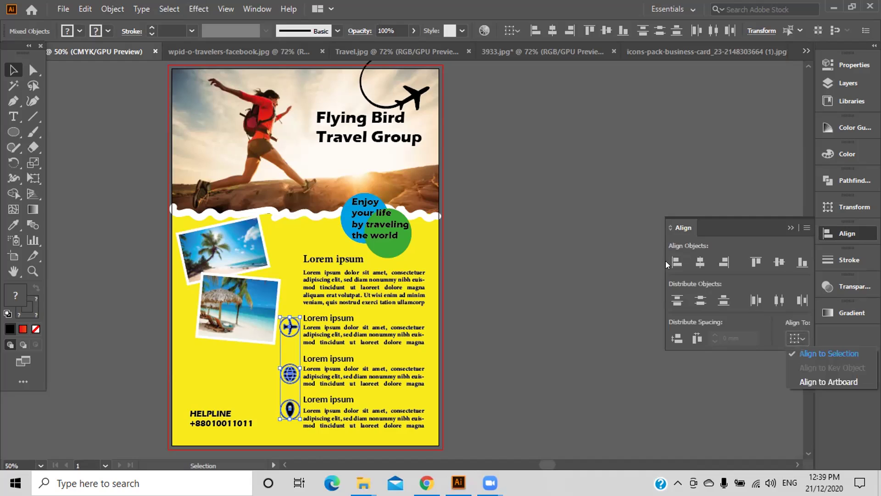
click(676, 259)
click(676, 259)
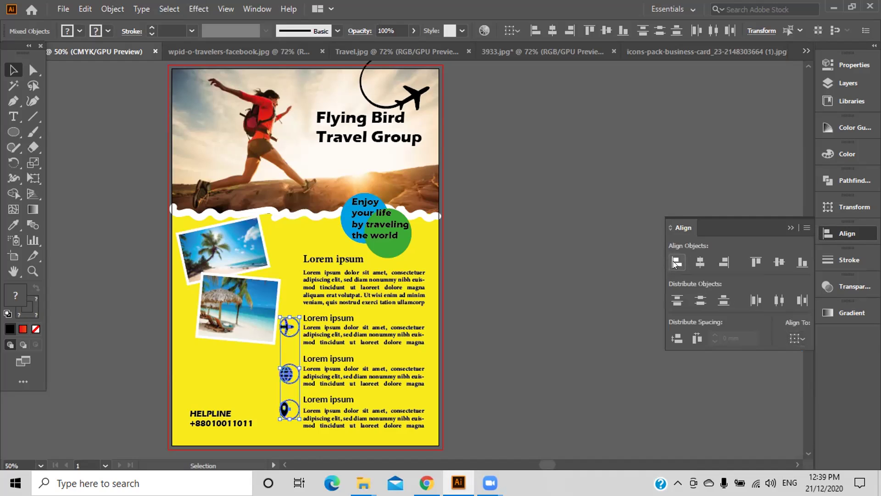
click(620, 260)
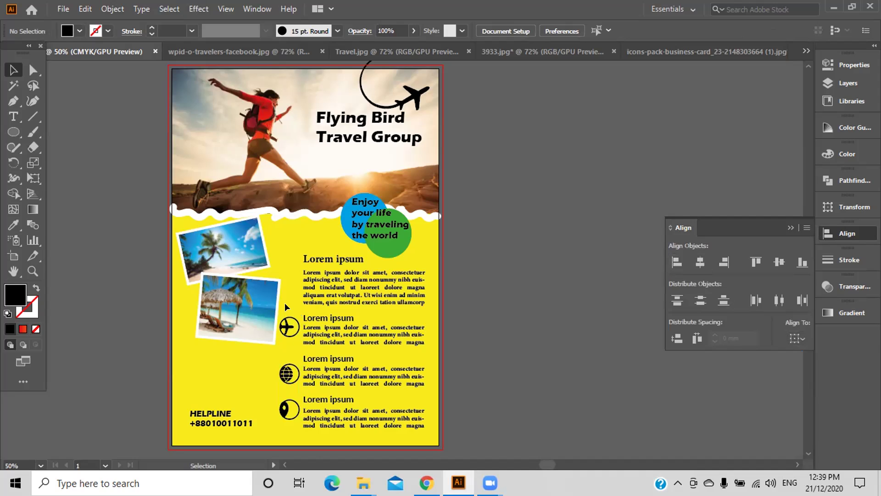
key(ctrl+z)
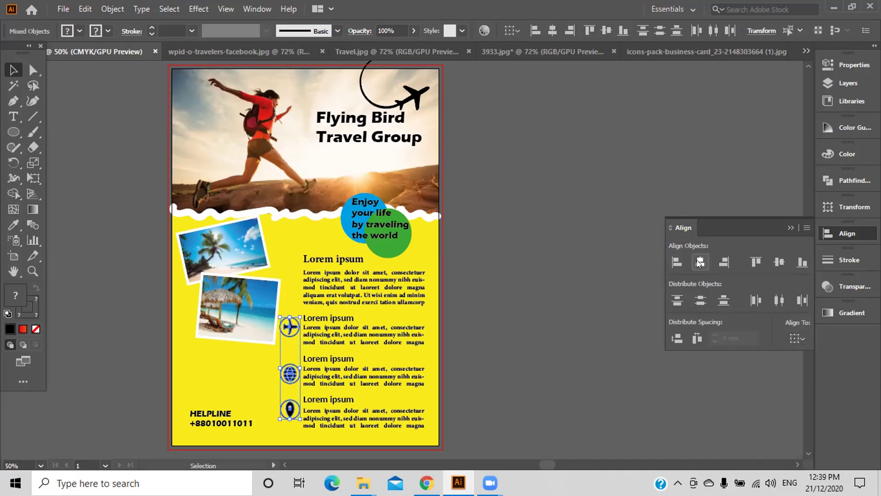
click(597, 258)
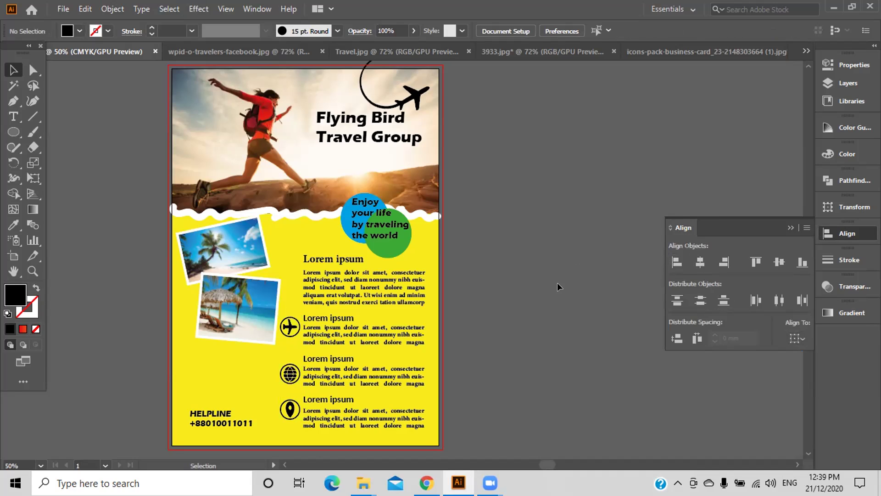
Step: Nudge the globe icon with its ring slightly upwards and the airplane icon with its ring slightly downwards
click(290, 364)
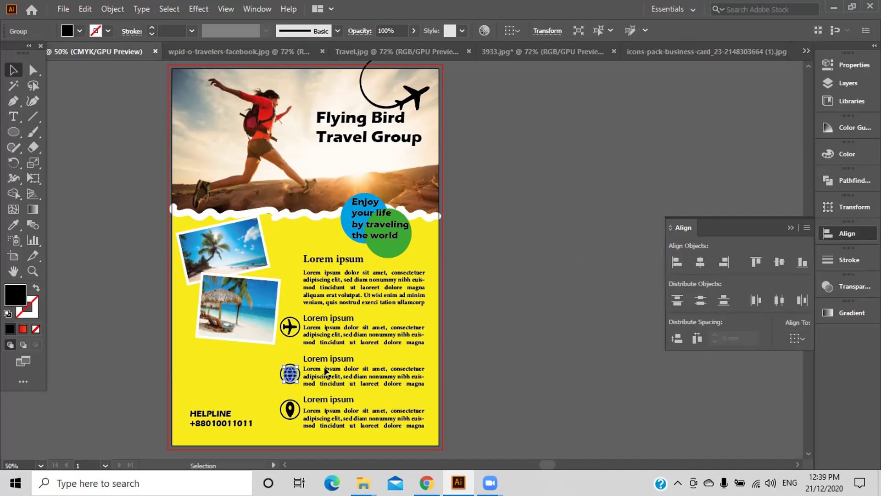
drag(290, 368, 291, 368)
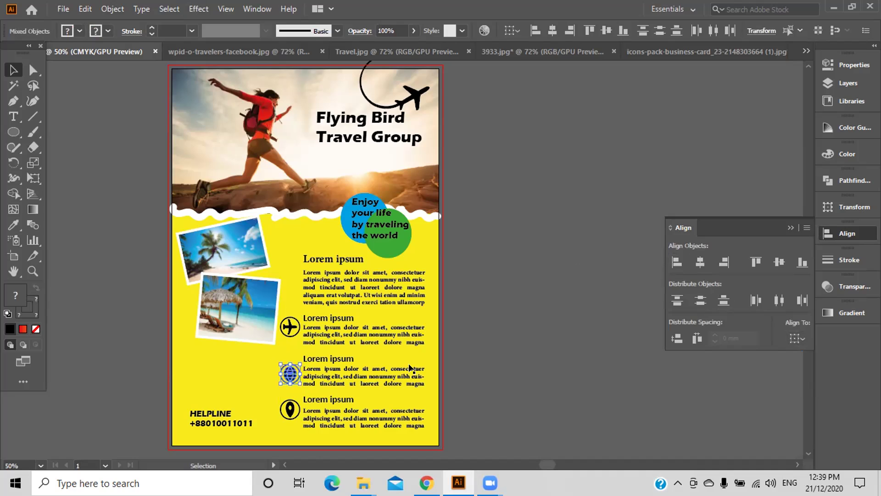
click(497, 343)
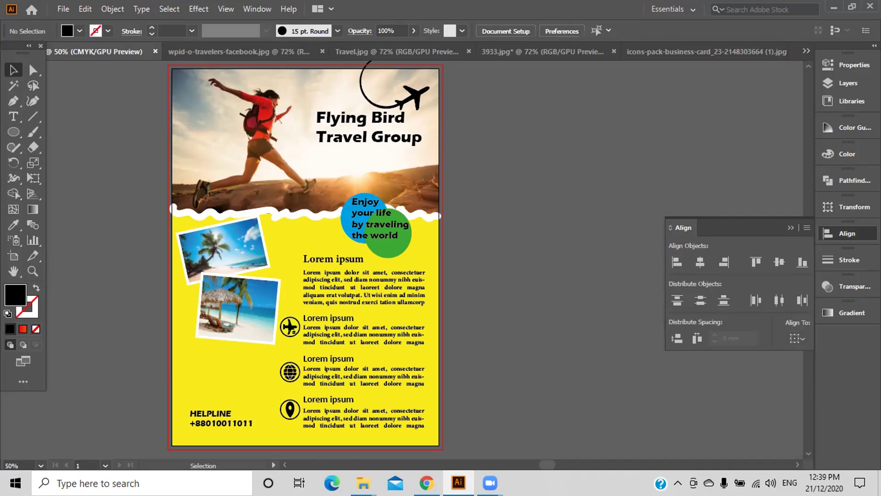
click(290, 330)
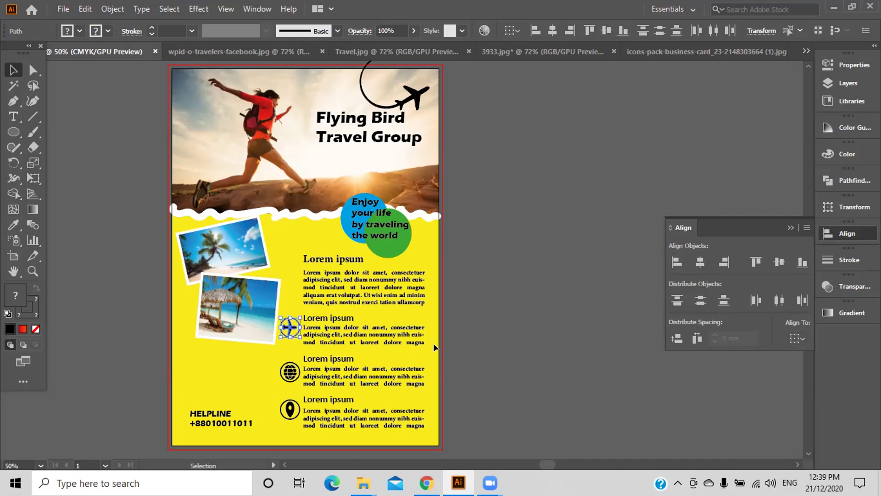
click(526, 351)
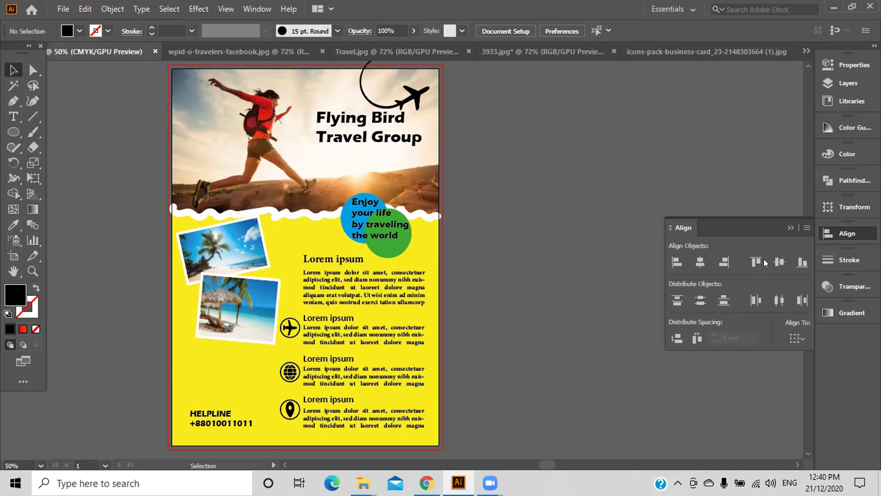
click(792, 228)
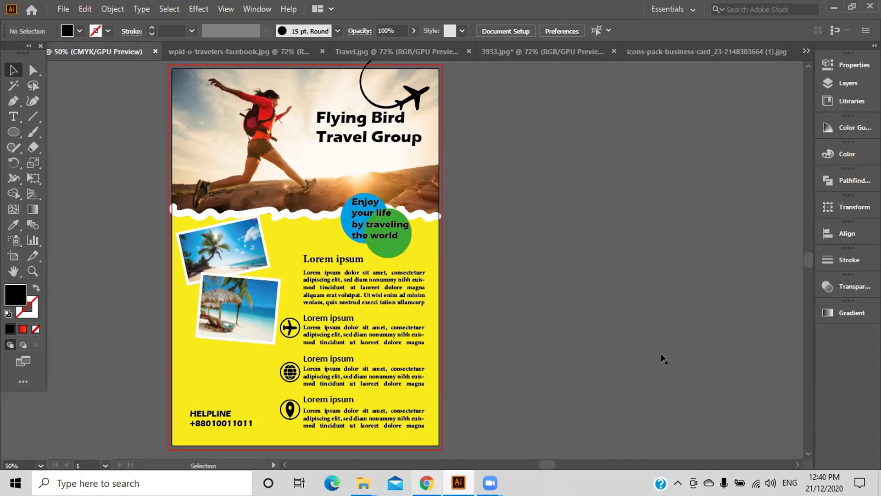
Step: Examine the rum cake flyer's headline, framed cake photo and offer badge up close and as a whole layout
drag(301, 390, 103, 322)
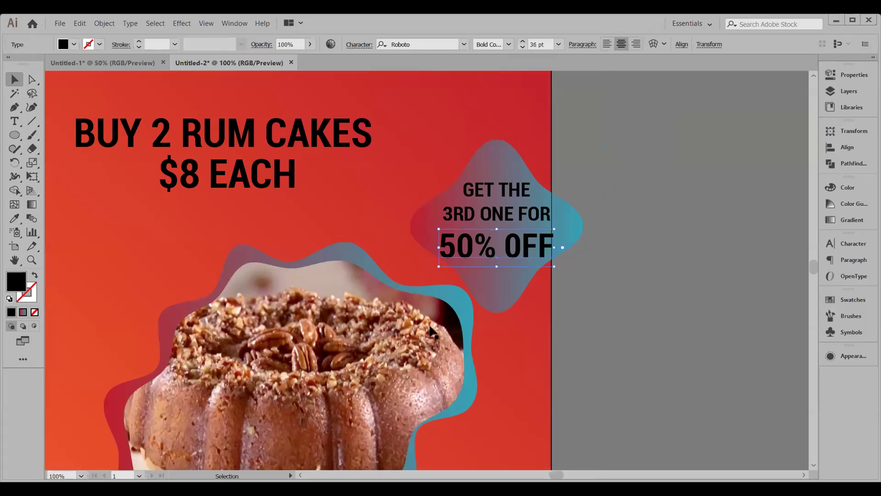
click(588, 321)
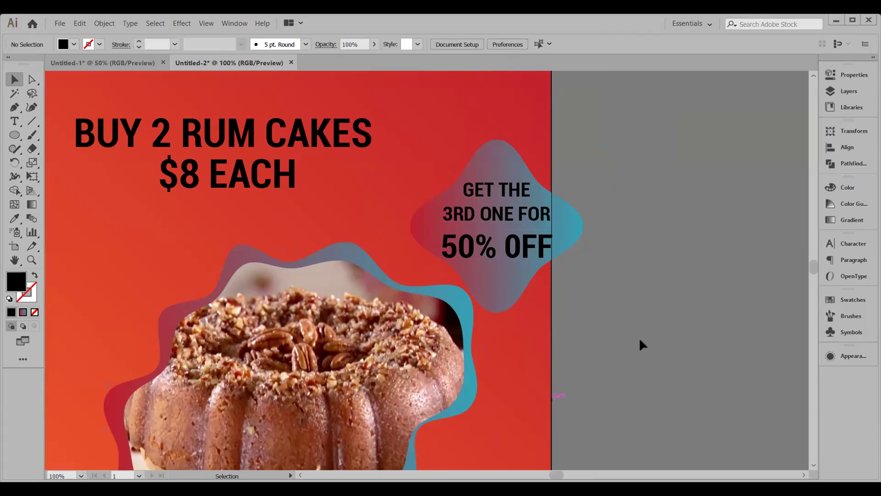
drag(311, 296, 312, 294)
drag(326, 349, 333, 339)
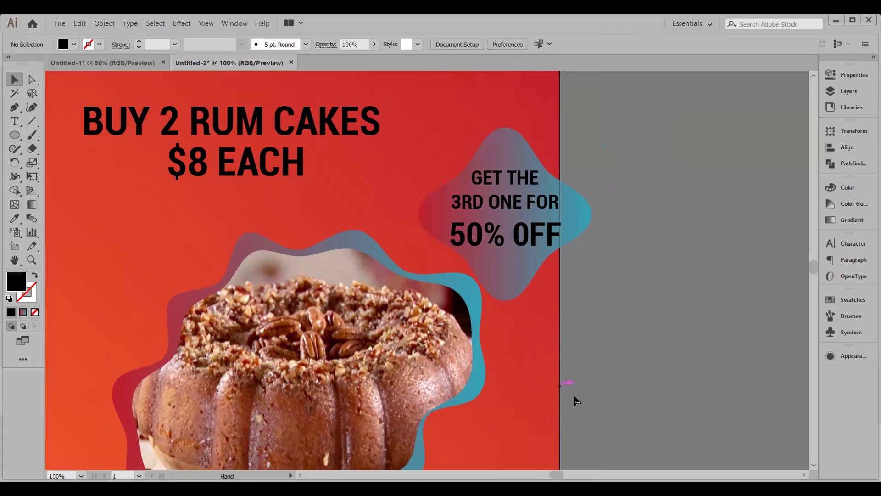
drag(464, 492, 568, 429)
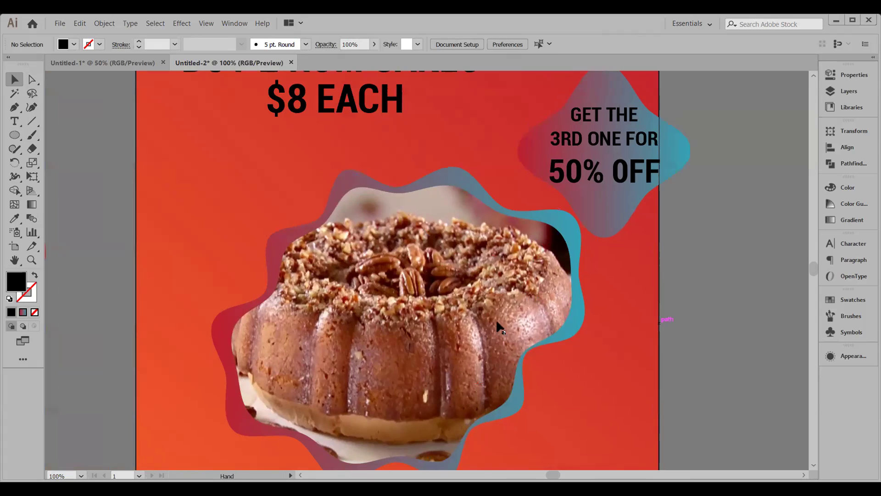
scroll(499, 322, down, 2)
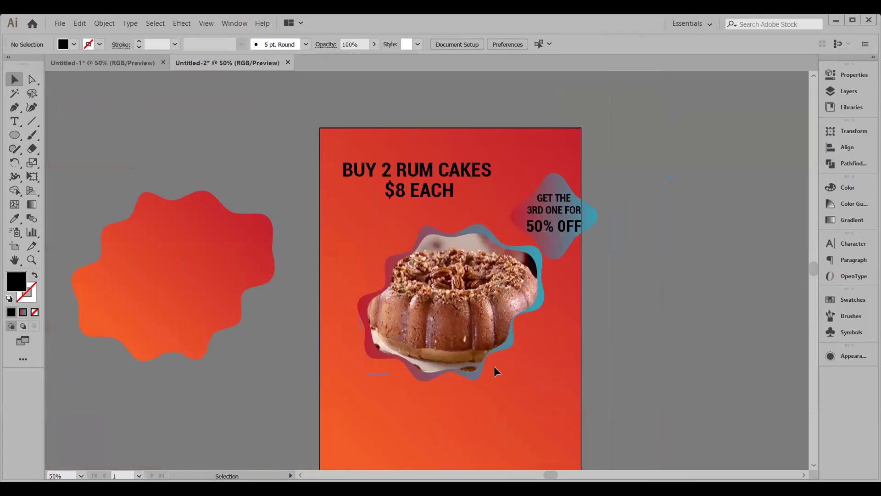
scroll(523, 329, up, 1)
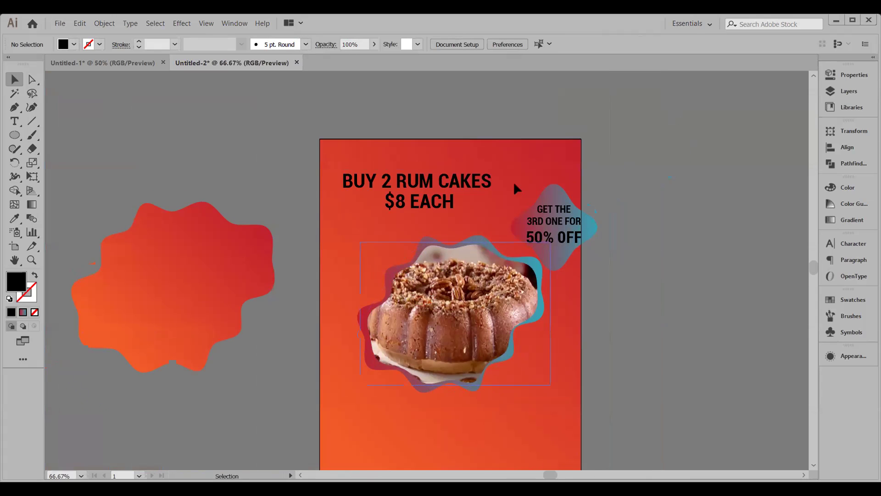
scroll(446, 230, up, 1)
scroll(327, 166, up, 1)
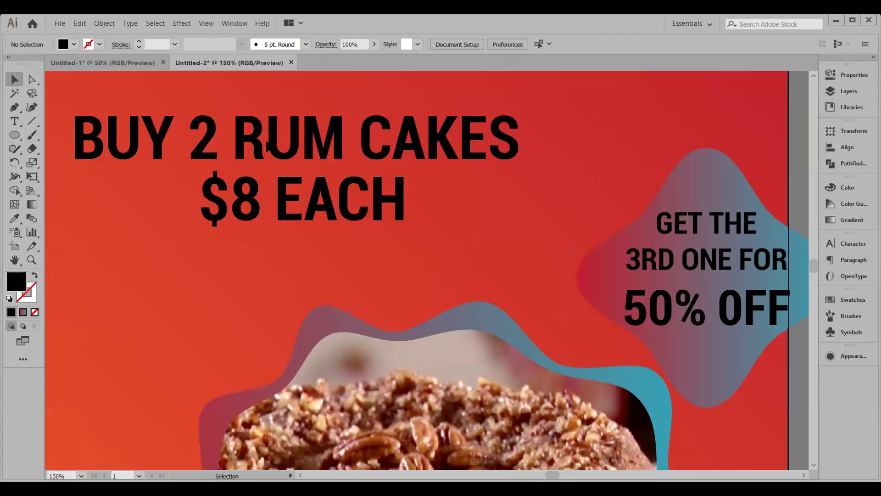
scroll(480, 228, left, 2)
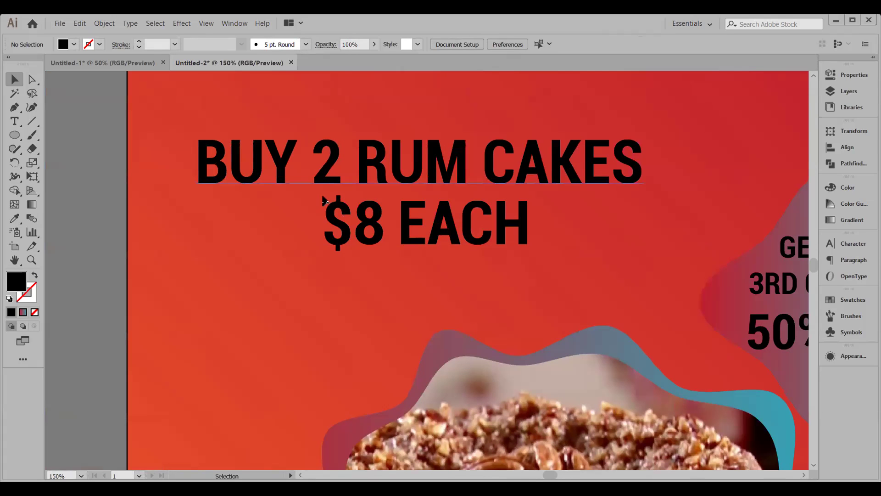
scroll(289, 191, down, 1)
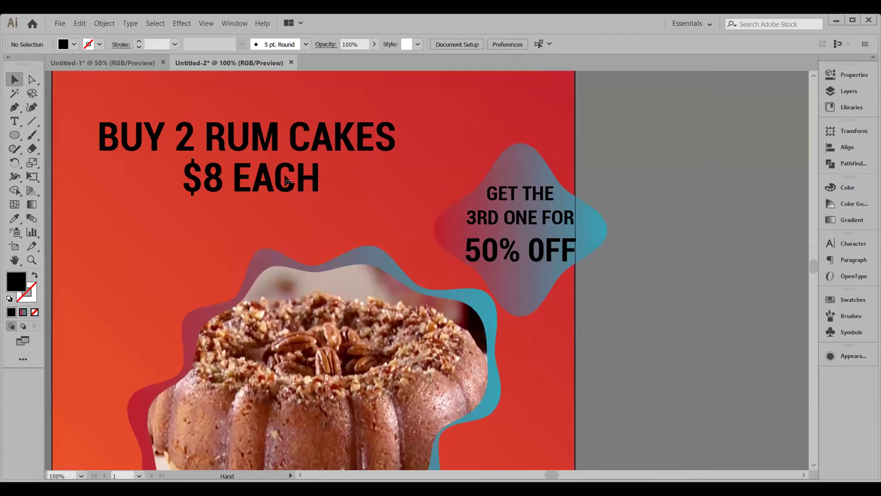
scroll(288, 188, right, 2)
scroll(288, 188, down, 1)
scroll(258, 207, down, 1)
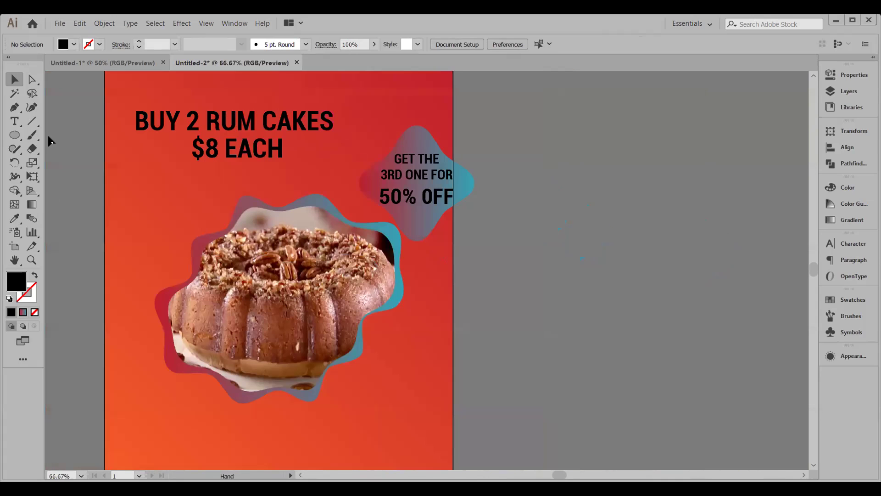
Step: Draw a black rectangle about 4.89 × 1.46 in over the "BUY 2 RUM CAKES $8 EACH" headline
scroll(51, 142, left, 3)
drag(14, 135, 57, 136)
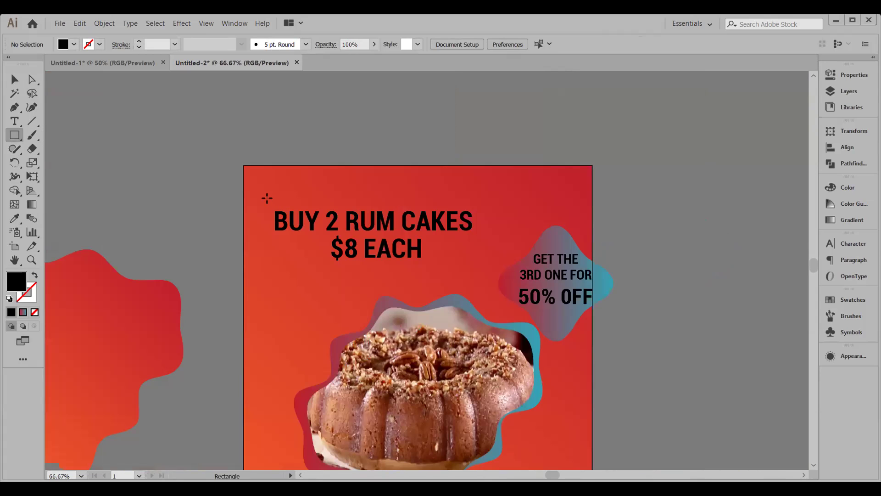
drag(270, 204, 483, 266)
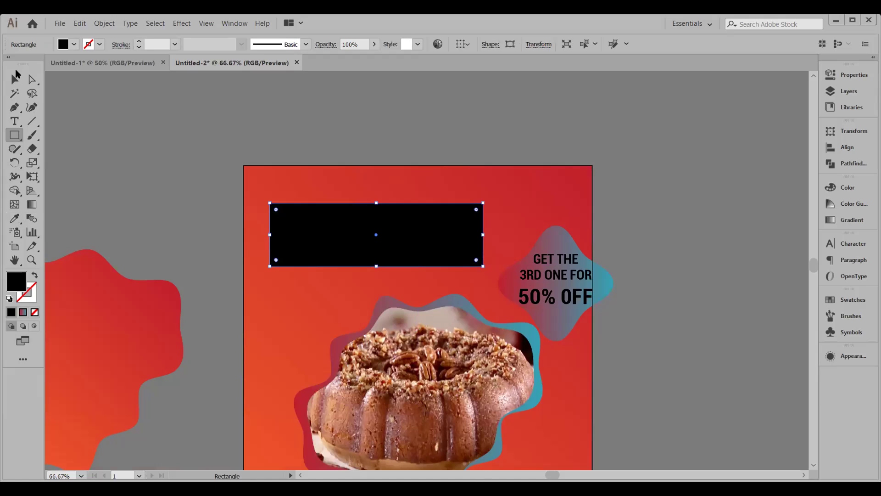
Step: Try to centre the headline text and the black rectangle vertically on each other, and undo the alignment
click(15, 77)
click(324, 177)
drag(263, 173, 390, 267)
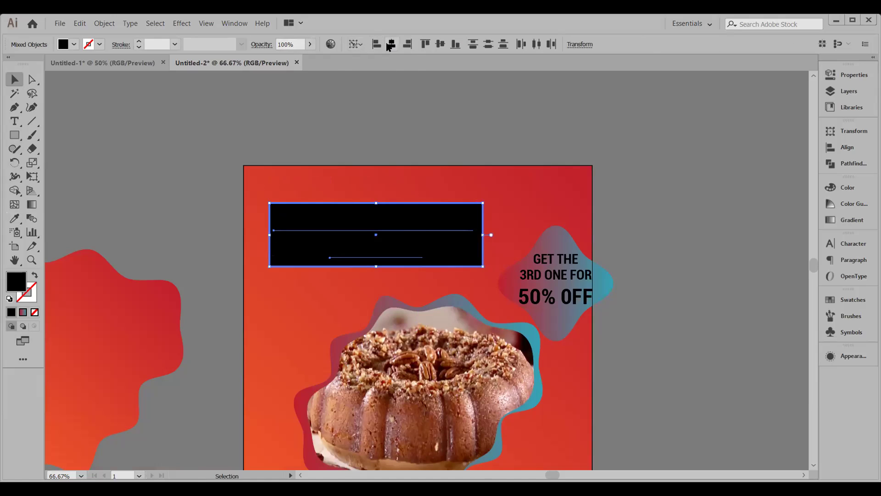
click(440, 43)
click(81, 24)
click(115, 36)
click(383, 188)
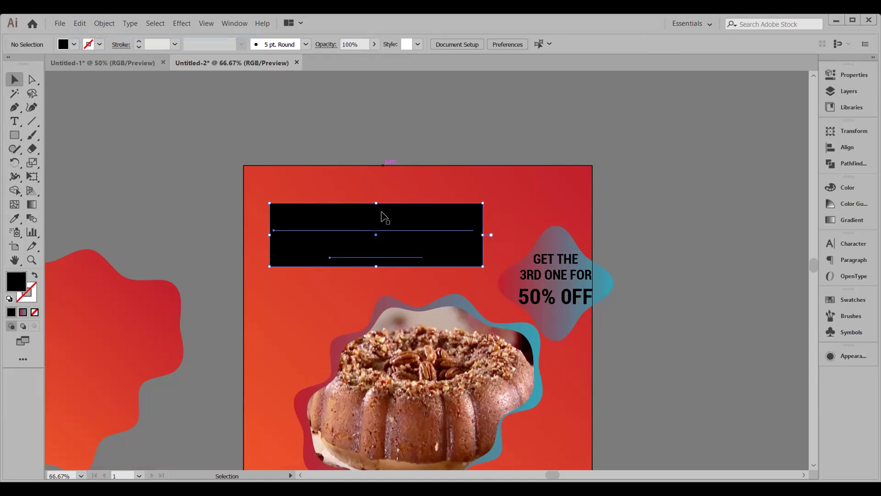
Step: Fill the headline's rectangle with white (ffffff) and place it behind the headline text
click(274, 246)
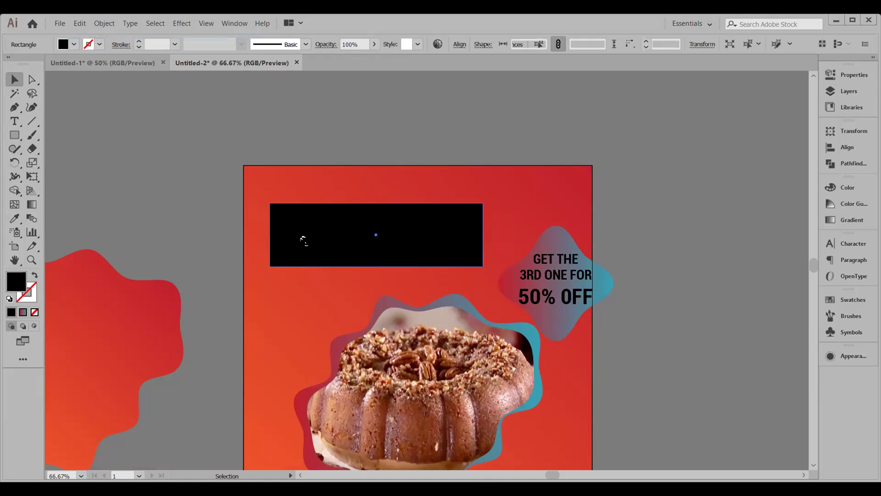
key(a)
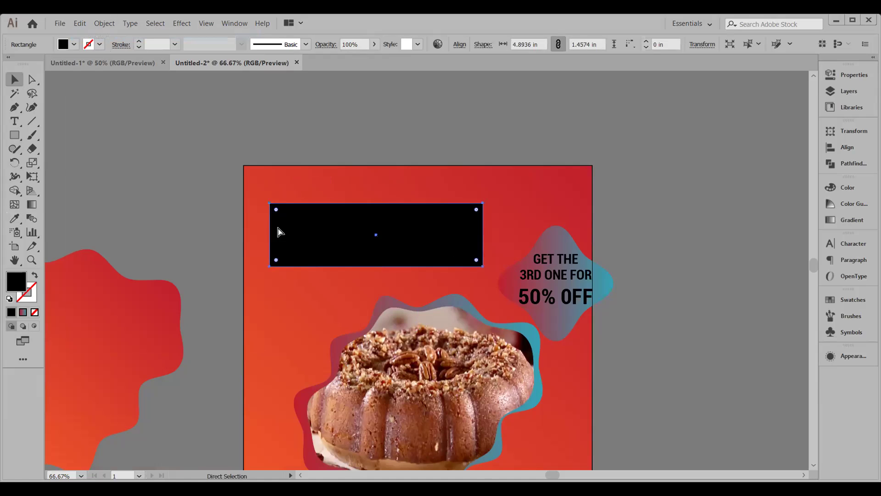
key(v)
double_click(16, 281)
drag(106, 268, 85, 259)
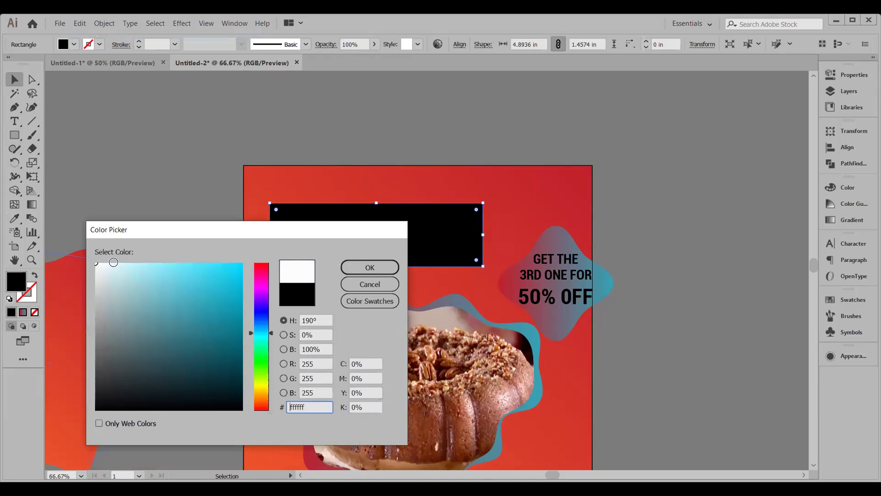
click(371, 268)
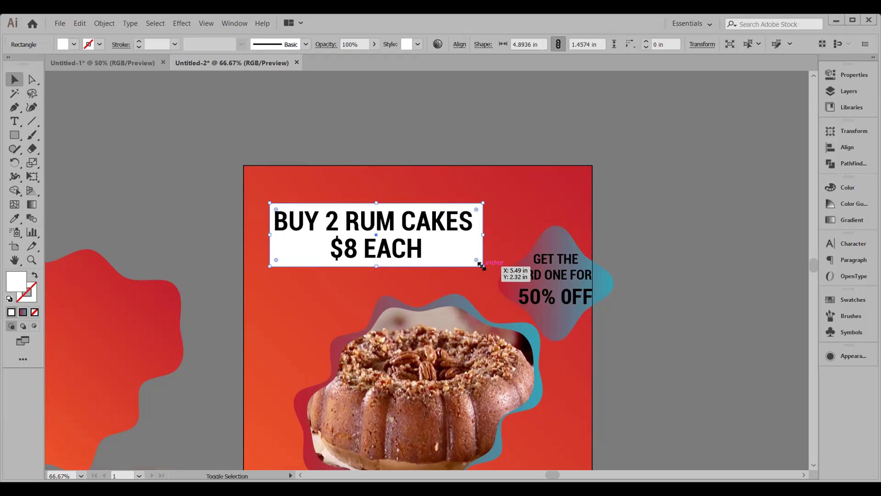
Step: Enlarge the white rectangle slightly and proportionally from its centre to leave more margin around the headline text
drag(481, 266, 489, 270)
click(502, 248)
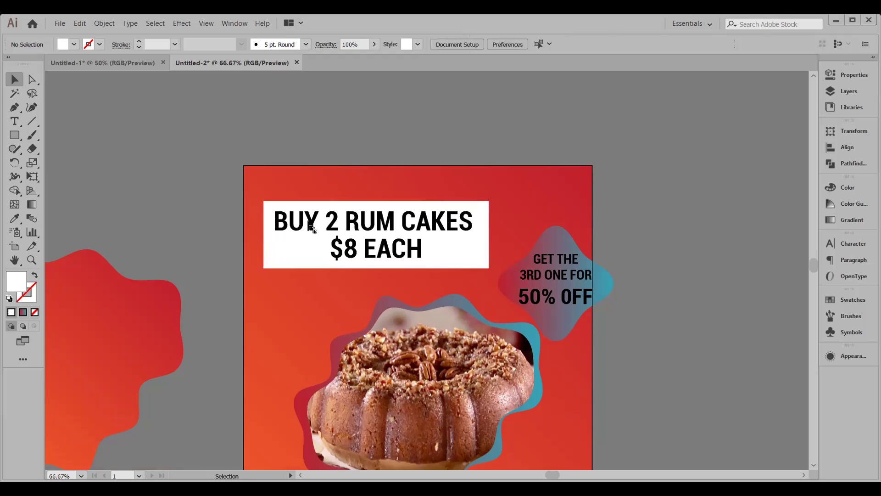
drag(270, 186, 366, 272)
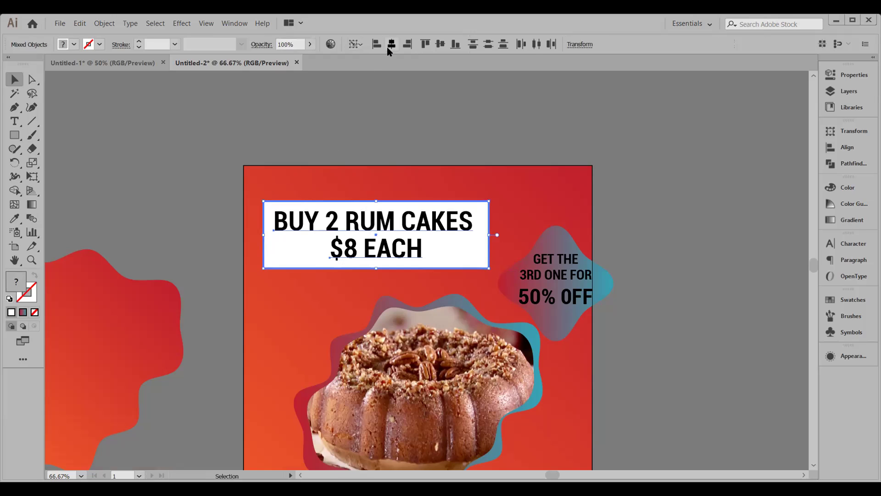
click(377, 124)
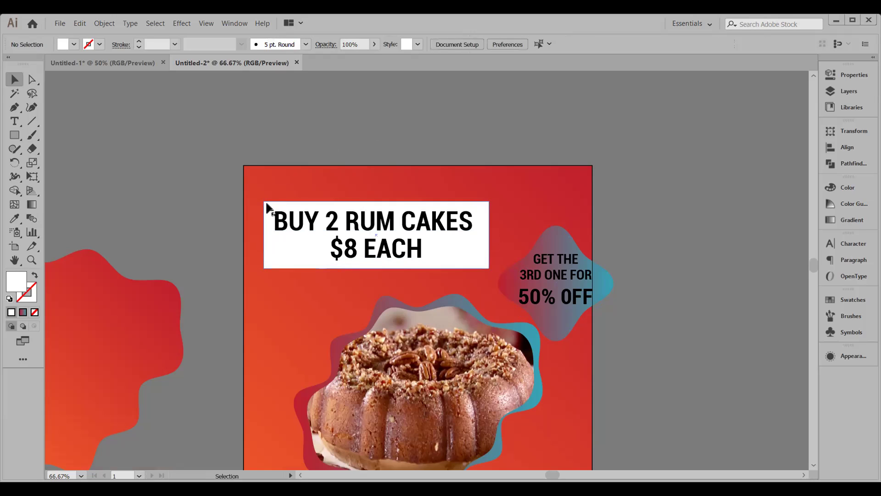
Step: Round all corners of the headline's white rectangle to a 0.2 in radius
click(33, 81)
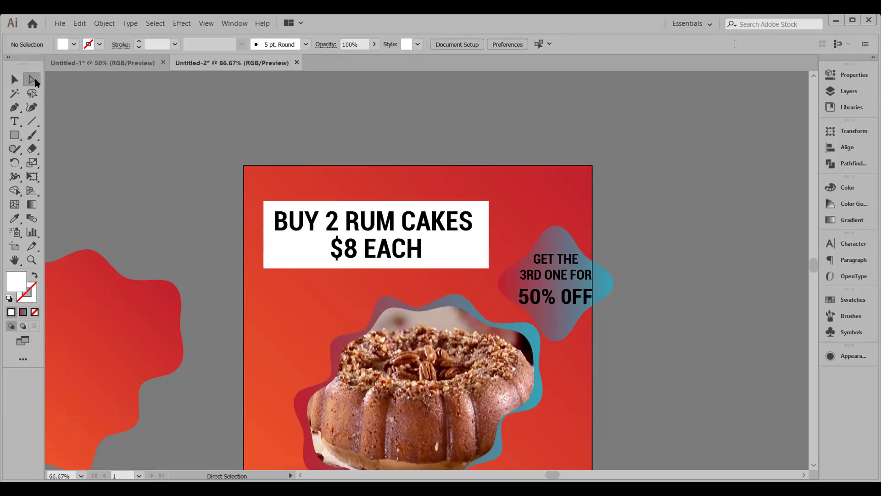
click(270, 209)
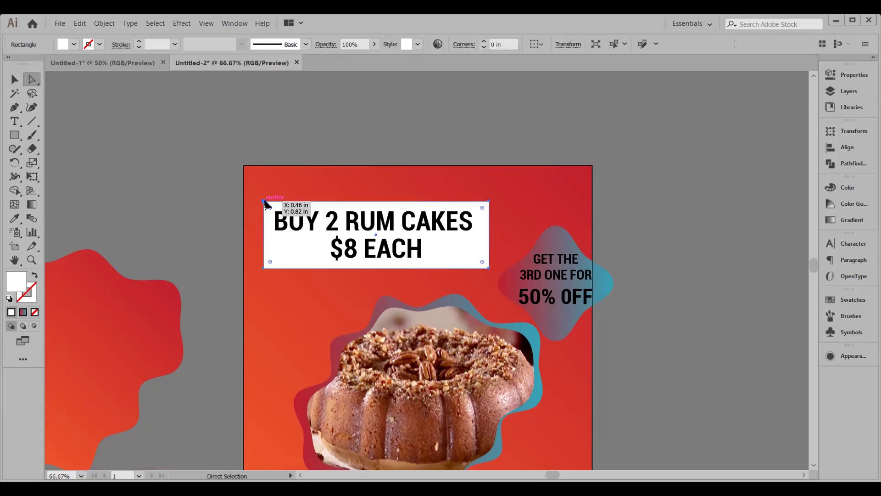
drag(270, 210, 276, 214)
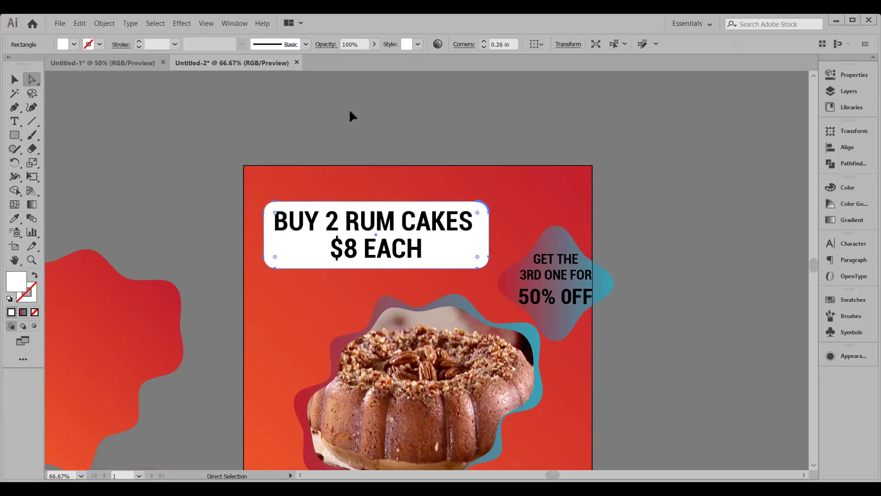
click(516, 44)
text(0.2)
key(Return)
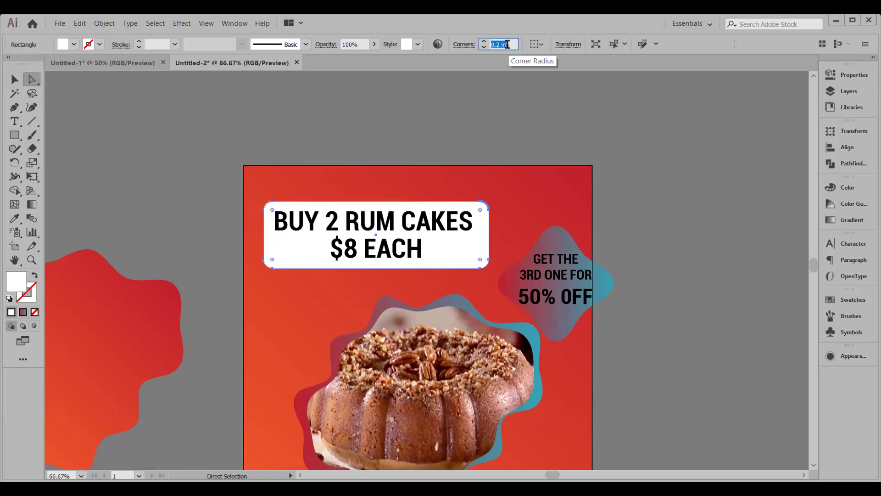
click(15, 79)
click(212, 193)
Step: Fill the headline's rounded rectangle with the linear red-to-teal gradient at 0°, matching the badge and photo frame
drag(406, 317, 288, 229)
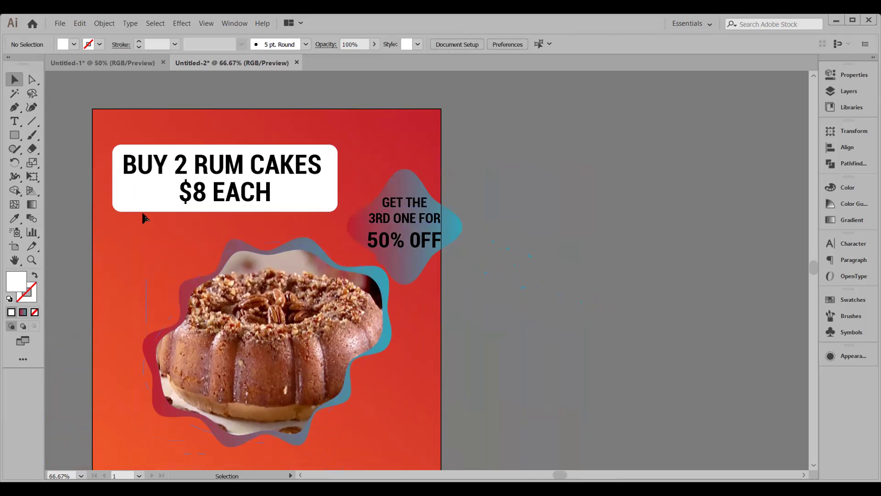
click(115, 209)
click(23, 313)
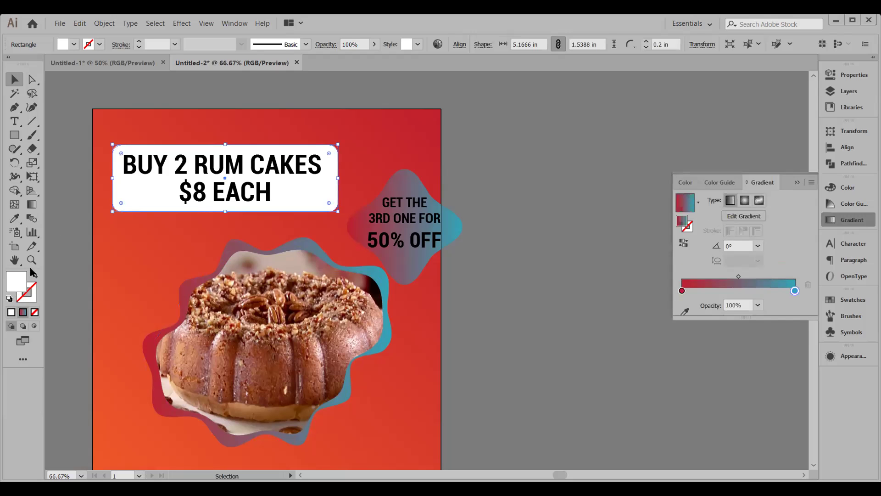
click(94, 83)
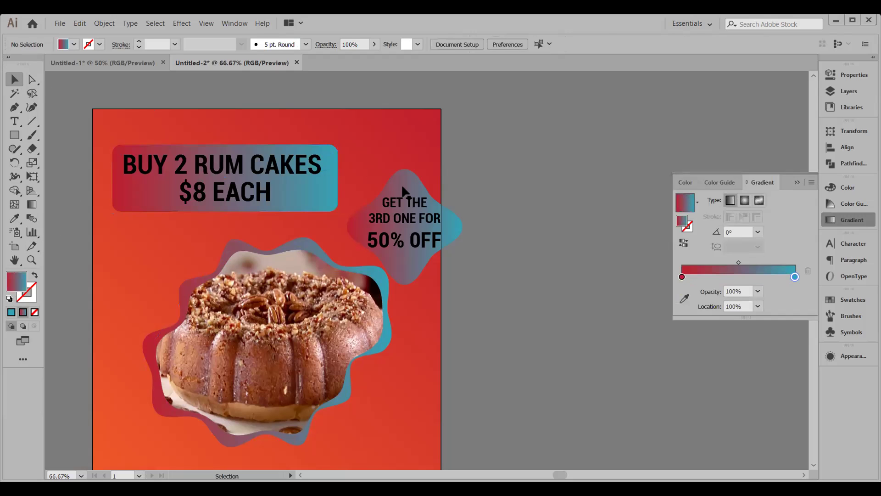
drag(429, 266, 579, 228)
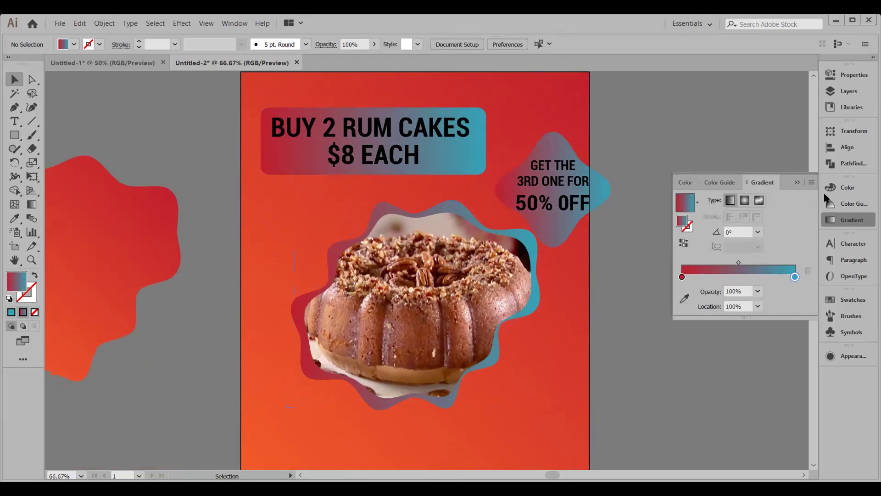
click(797, 184)
Step: Move the offer badge's gradient shape slightly left and down towards the cake photo
key(ctrl+1)
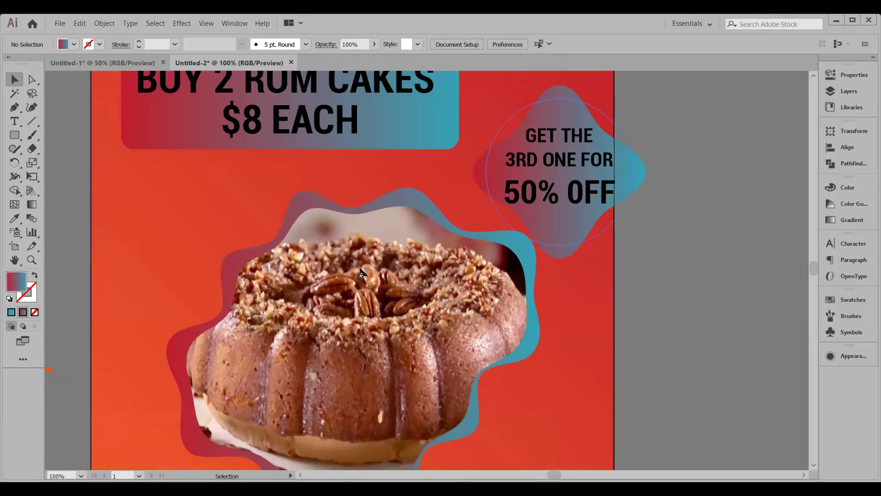
key(ctrl+minus)
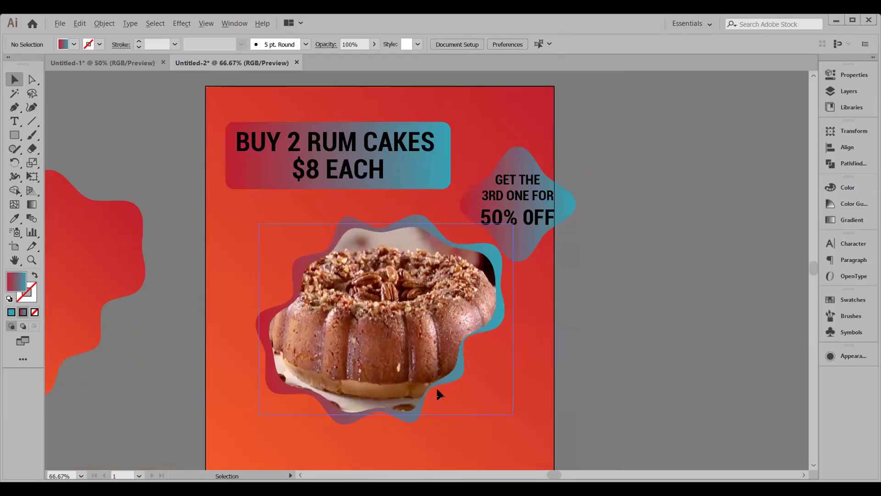
scroll(439, 394, down, 2)
scroll(439, 394, left, 1)
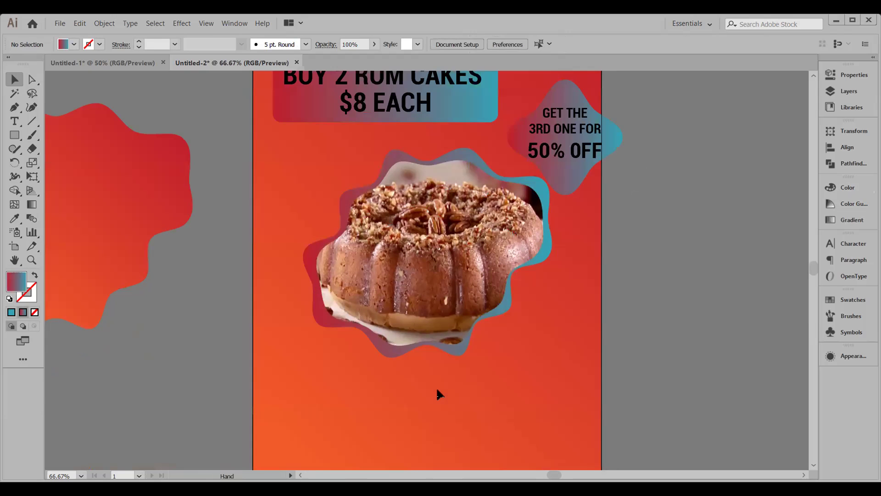
drag(437, 390, 449, 408)
drag(449, 408, 543, 365)
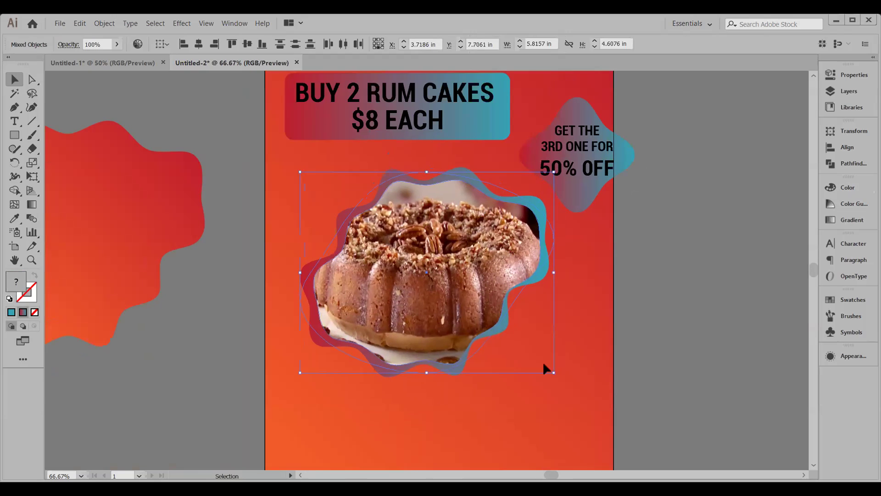
click(605, 325)
drag(567, 165, 557, 167)
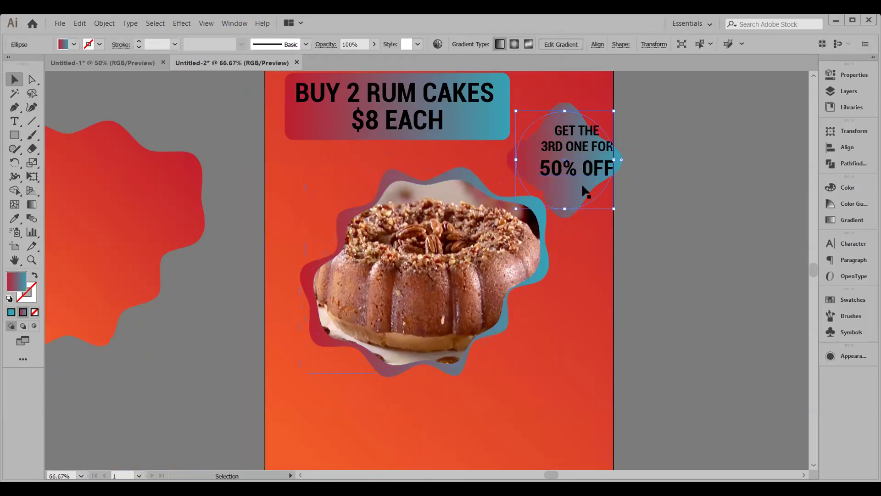
key(ctrl+shift+a)
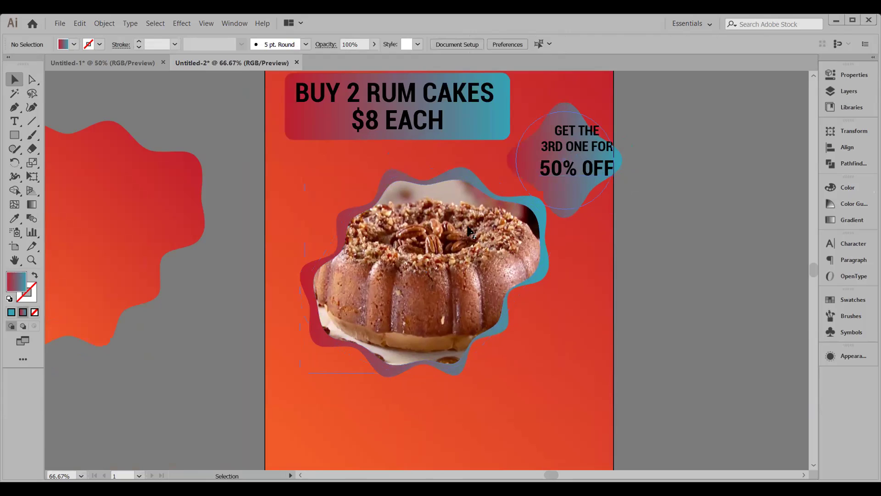
Step: Shift the cake photo together with its wavy gradient frame slightly to the left
drag(286, 214, 542, 376)
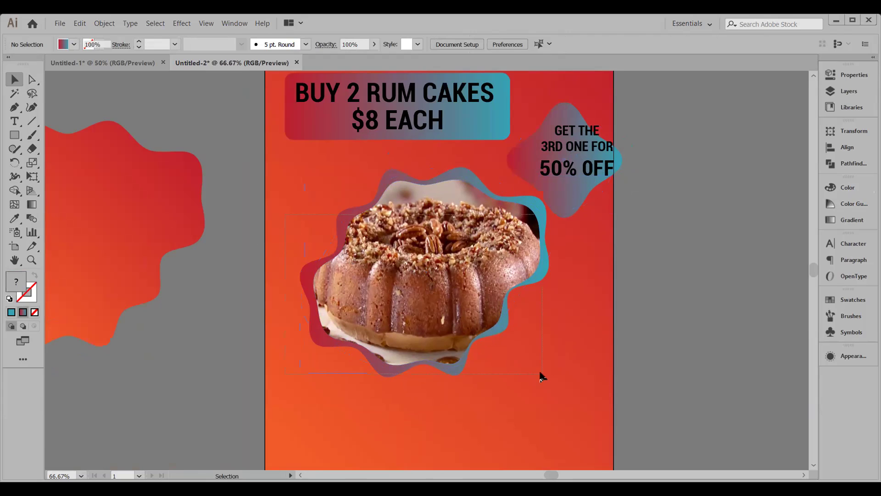
click(438, 316)
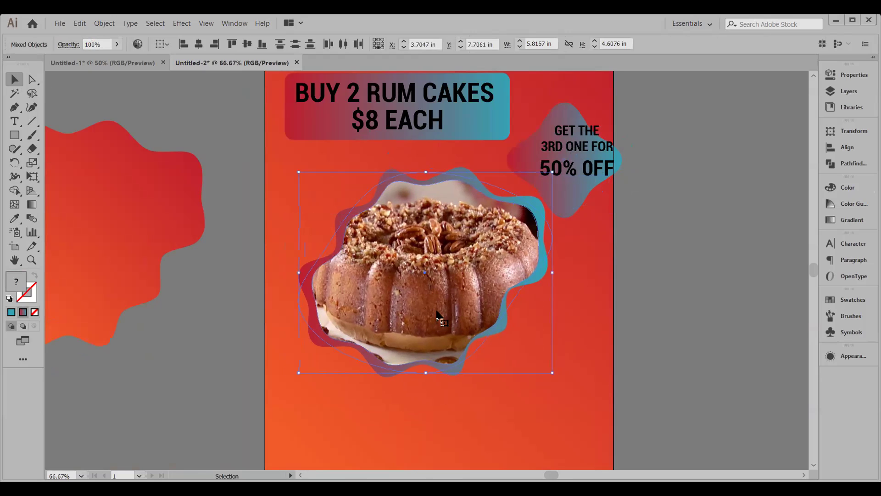
drag(437, 317, 430, 316)
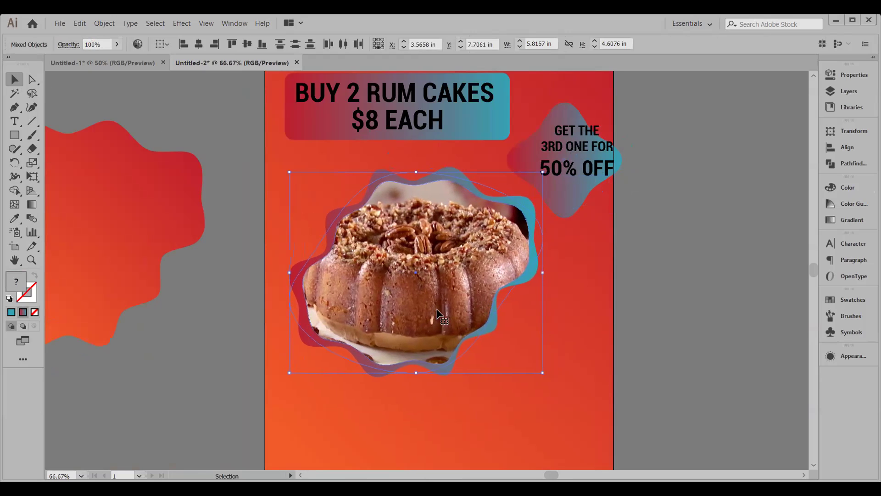
Step: Move the badge shape further left so it sits within the page's right edge, and nudge it up slightly
drag(556, 207, 551, 214)
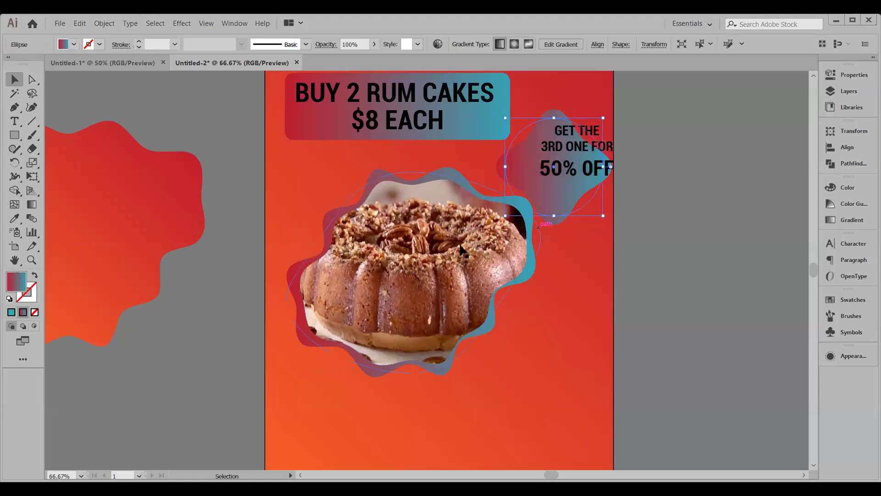
key(Up)
key(Up)
key(Up)
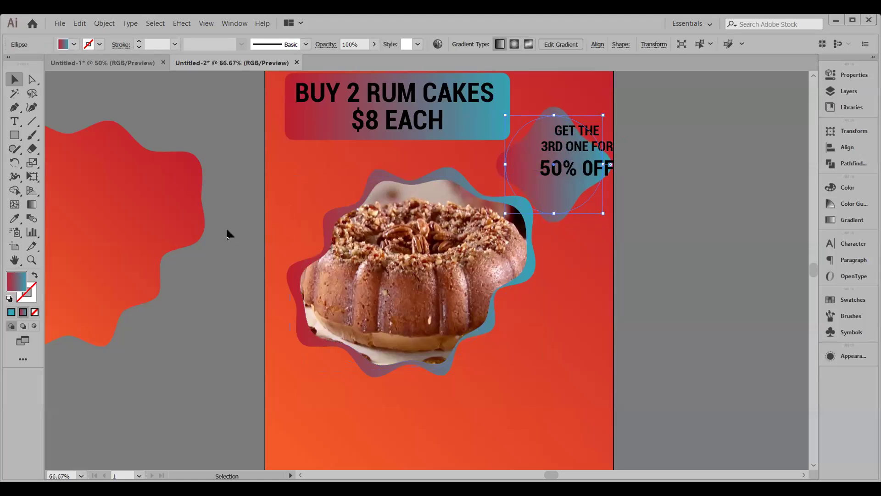
click(633, 305)
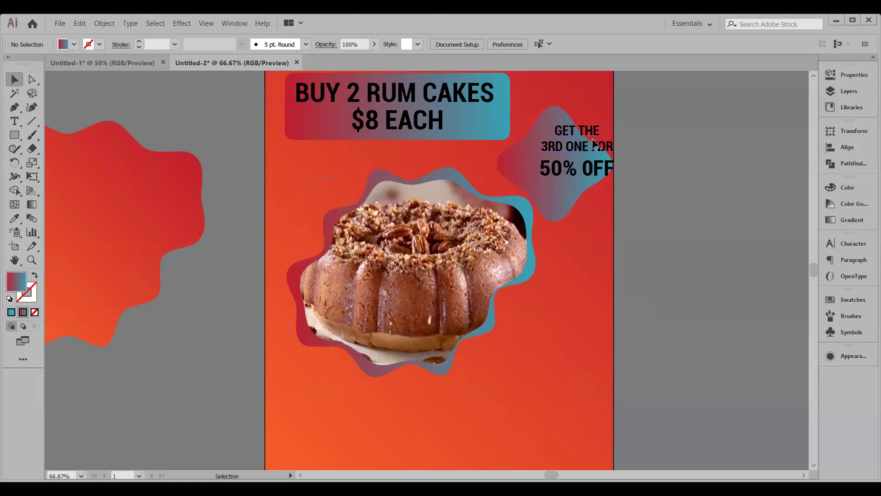
Step: Move the "GET THE 3RD ONE FOR 50% OFF" text onto the badge shape and centre them horizontally on each other
drag(588, 154, 566, 219)
click(624, 208)
click(681, 255)
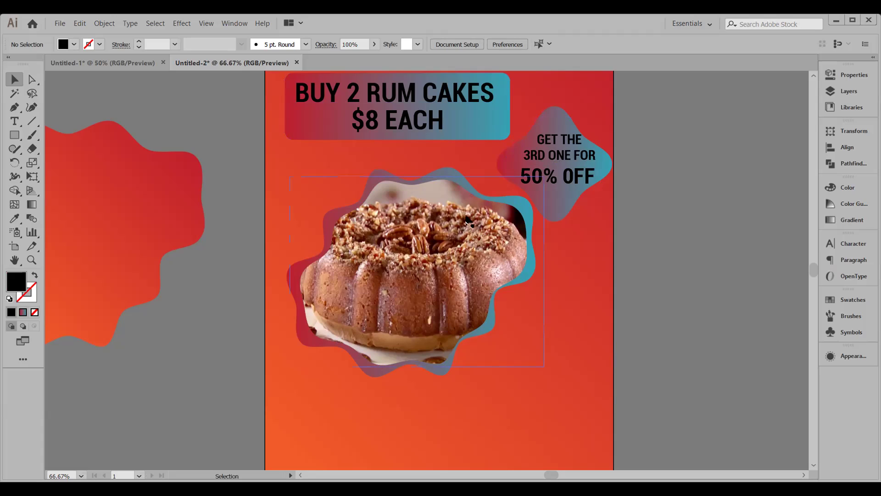
scroll(443, 188, up, 1)
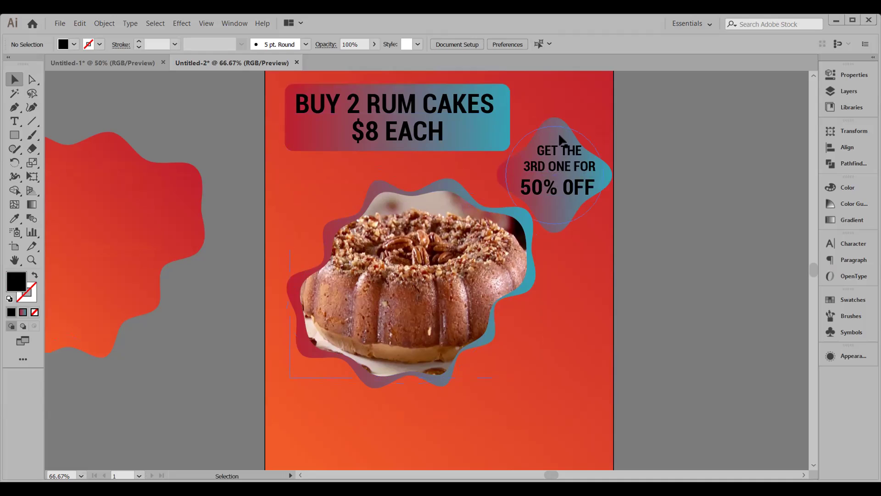
drag(533, 109, 507, 113)
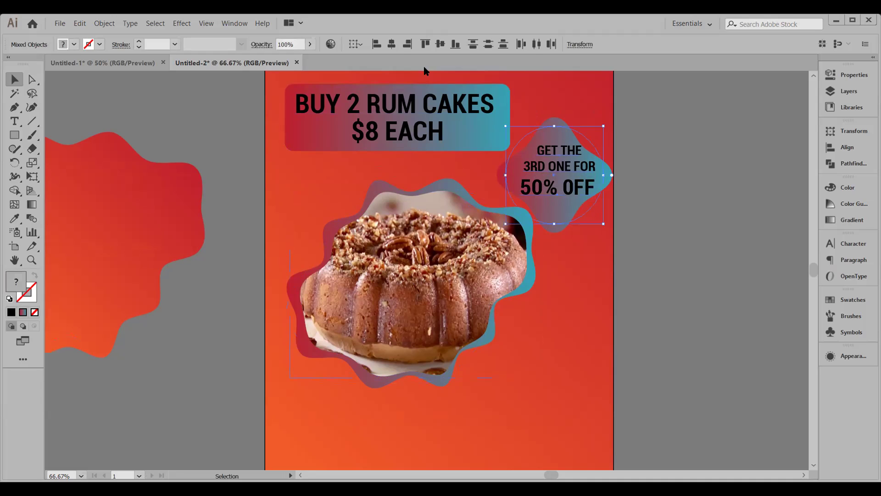
click(391, 44)
click(438, 165)
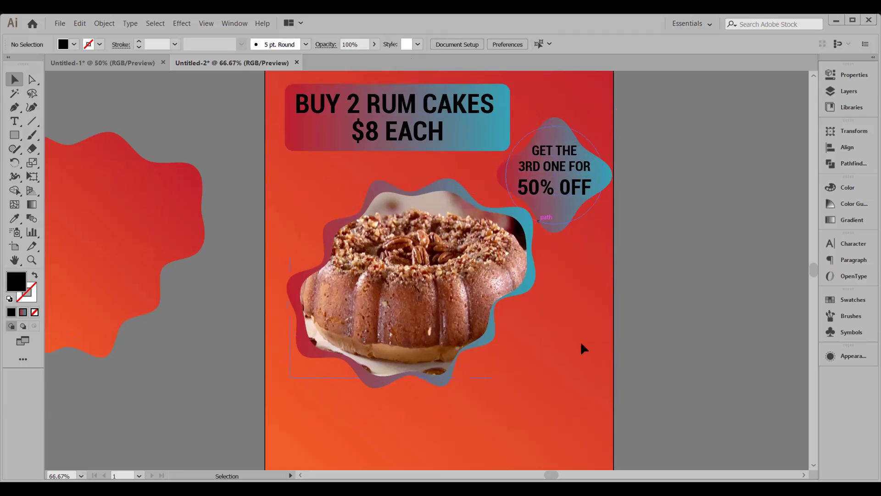
Step: Examine the rum cake flyer's overall layout, including the headline, badge, framed photo and empty lower area
drag(623, 232, 632, 233)
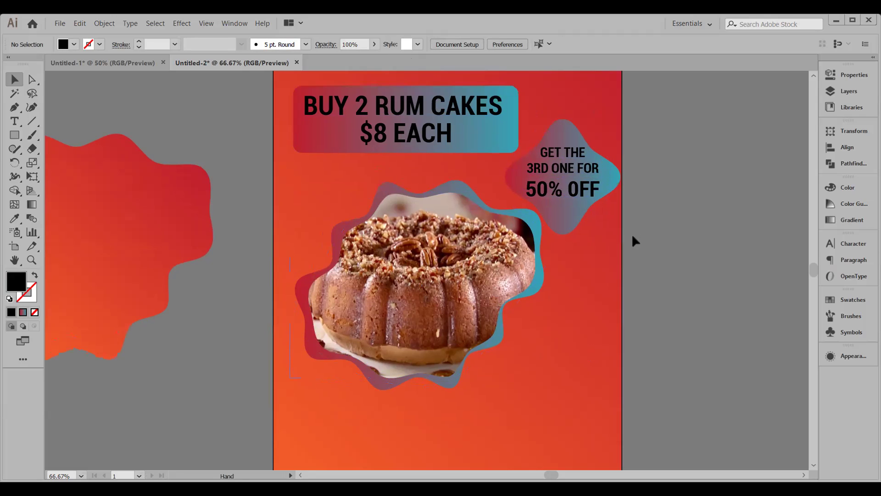
drag(569, 241, 589, 233)
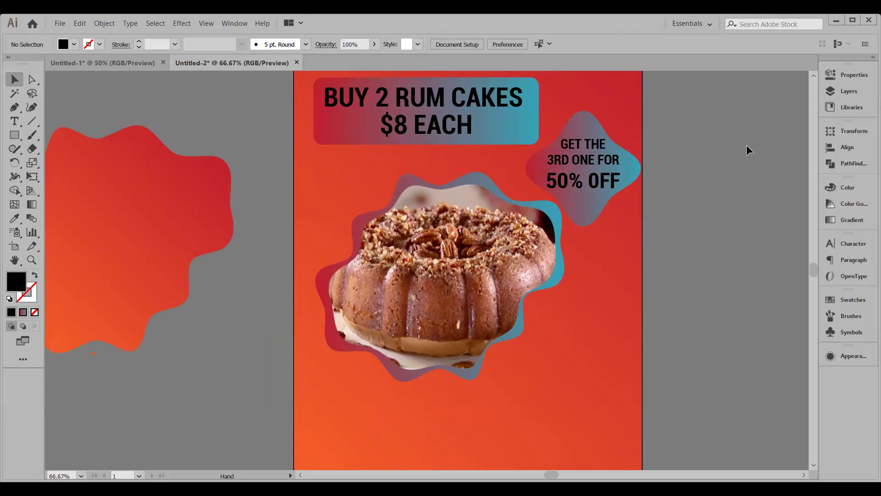
drag(551, 275, 632, 196)
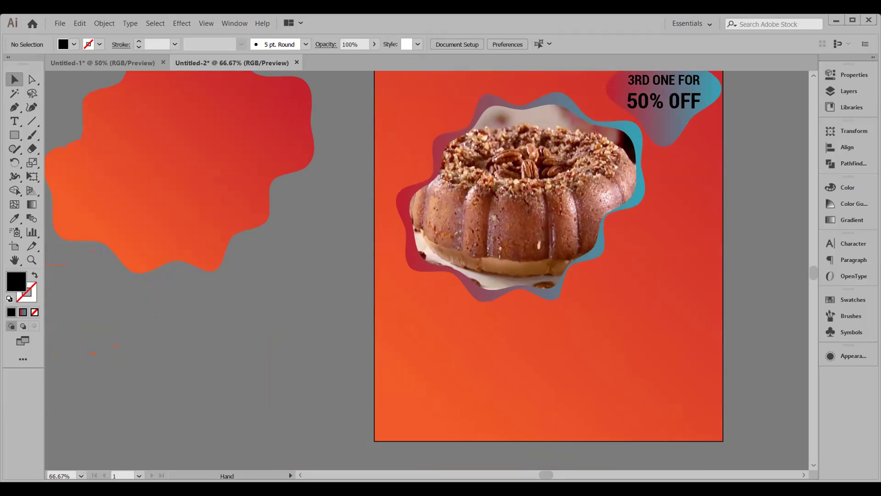
key(ctrl+minus)
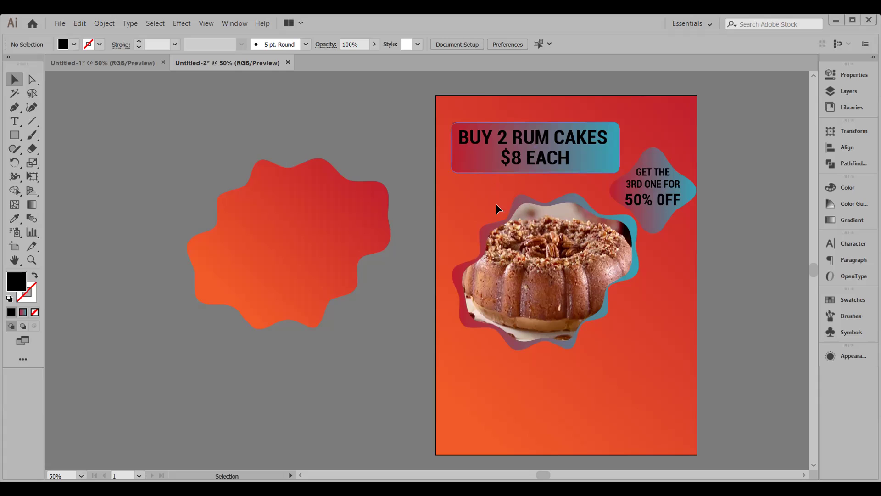
key(ctrl+1)
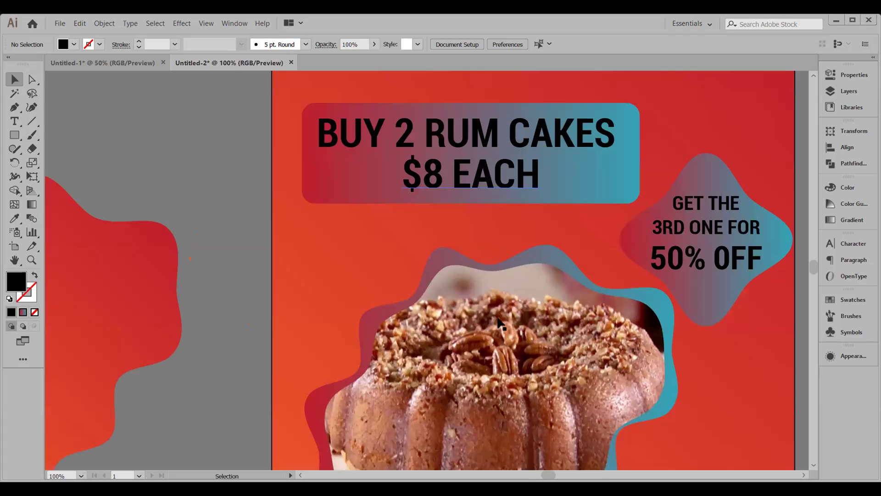
key(ctrl+minus)
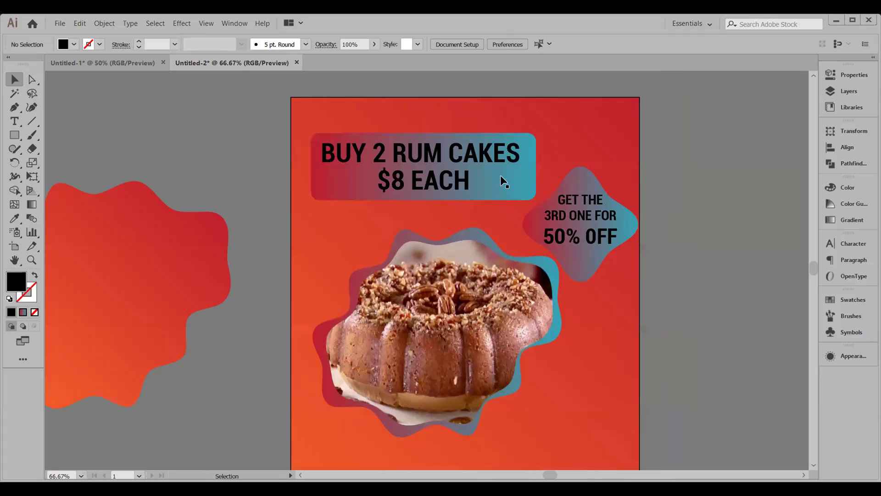
key(ctrl+minus)
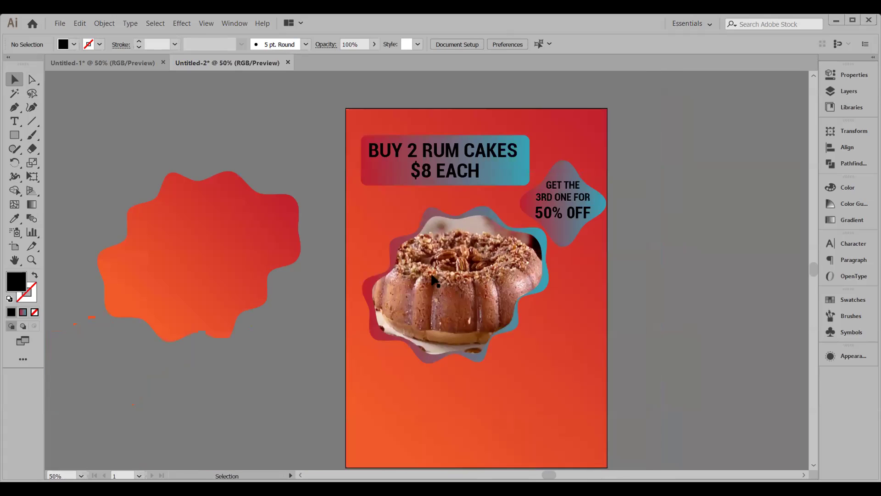
scroll(384, 396, down, 1)
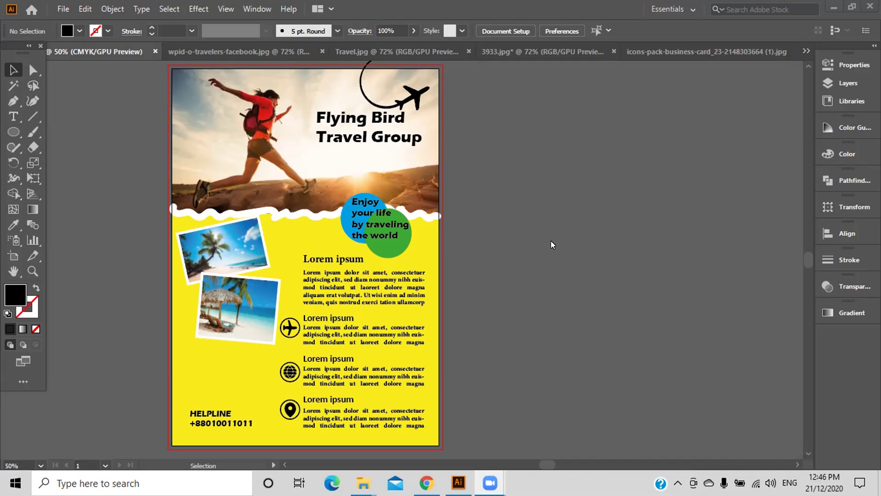
click(57, 7)
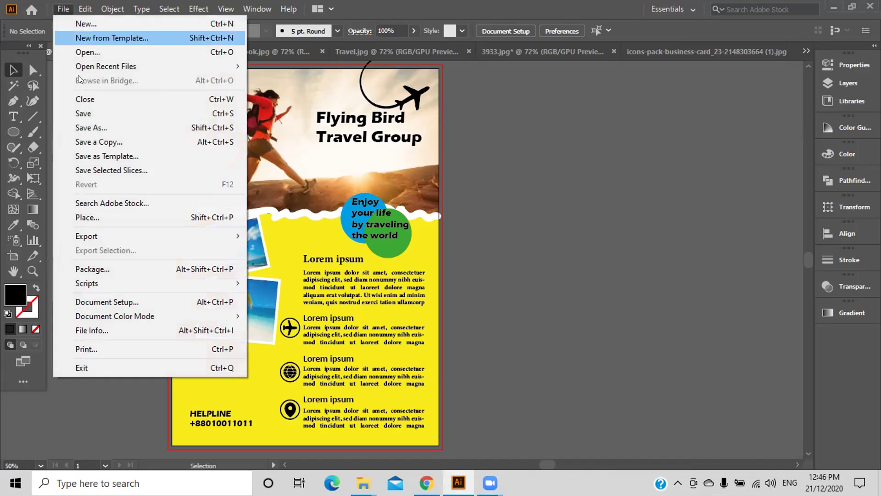
click(107, 128)
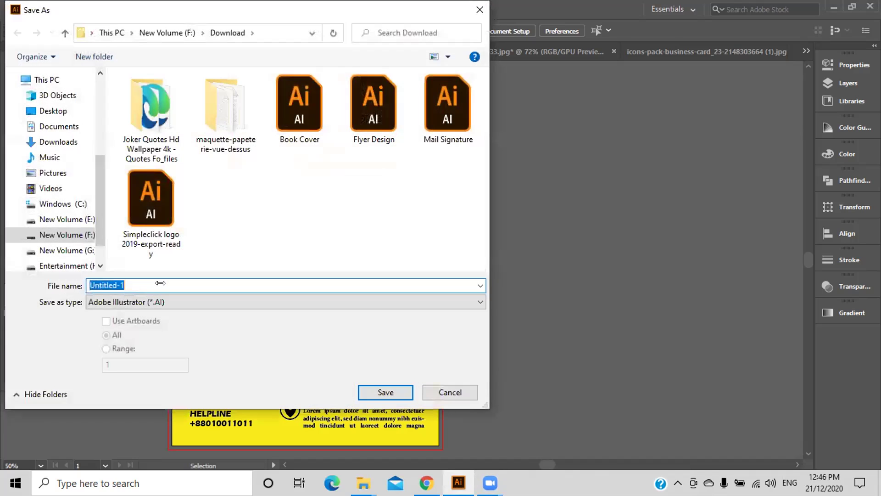
text(Flyer)
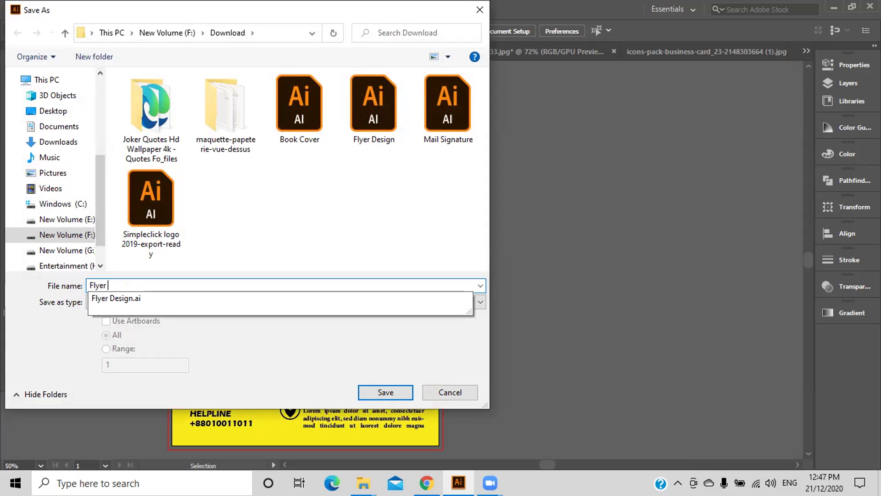
click(137, 298)
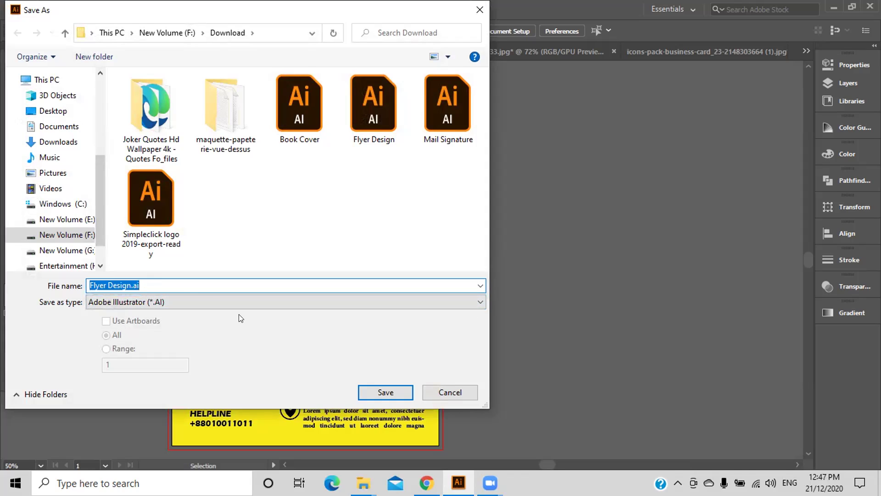
click(77, 236)
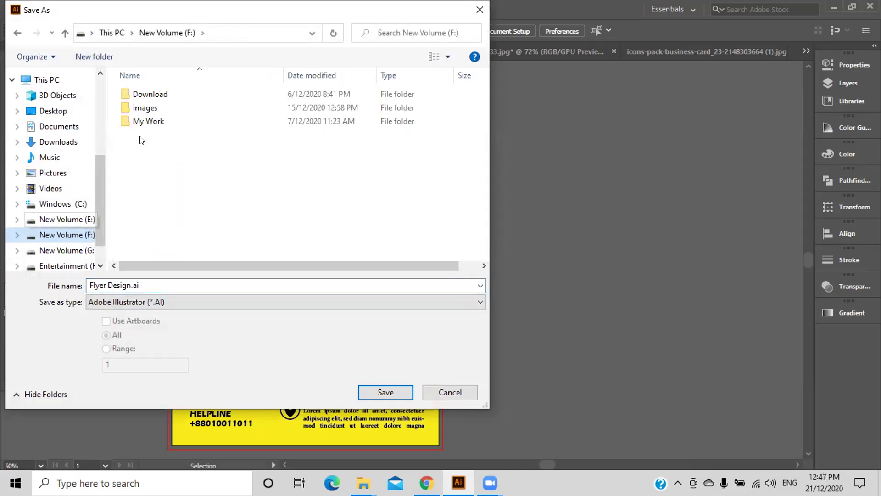
double_click(148, 121)
double_click(148, 104)
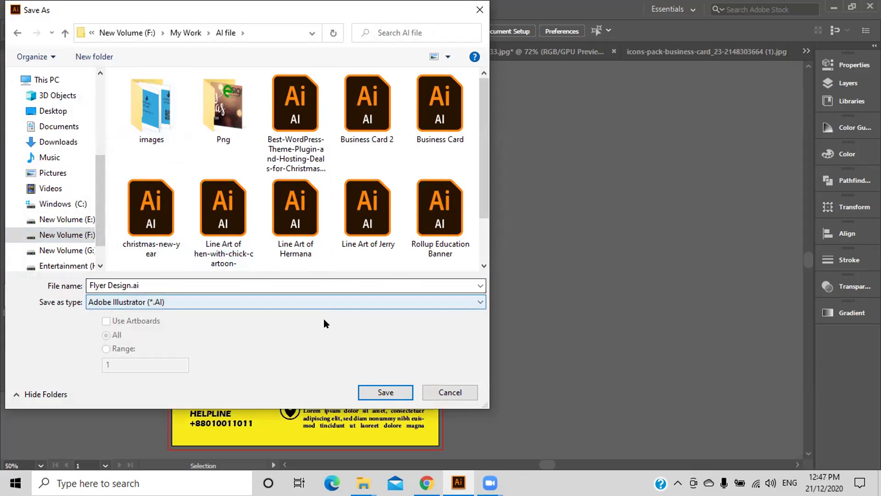
click(376, 390)
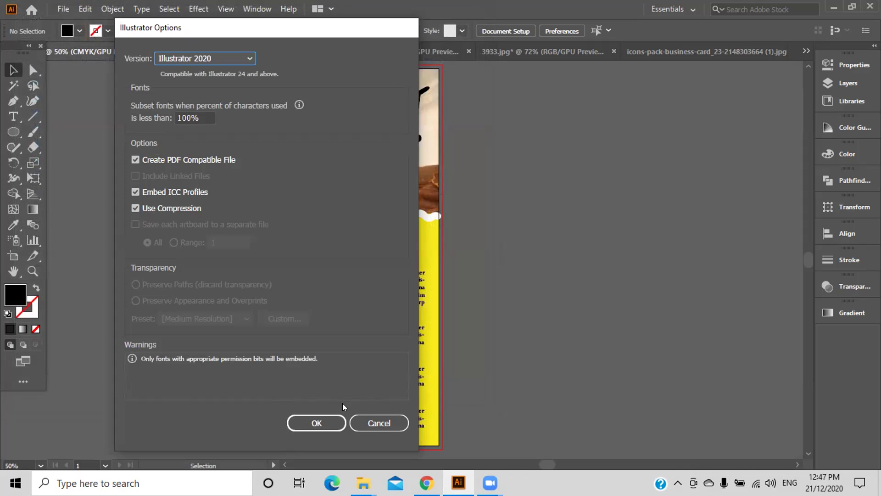
click(368, 422)
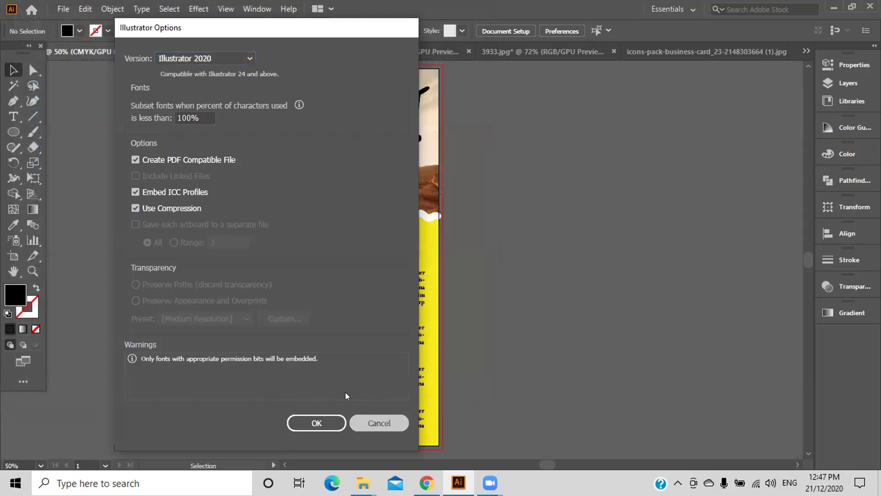
Step: Save the travel flyer in Adobe Illustrator format as "Flyer Design" in the My Work > AI file folder, keeping the Illustrator 2020 options
click(63, 9)
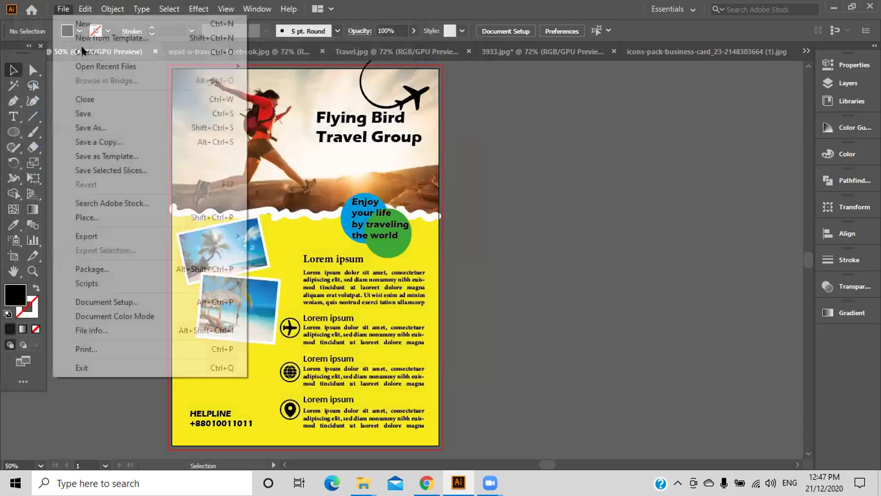
click(123, 129)
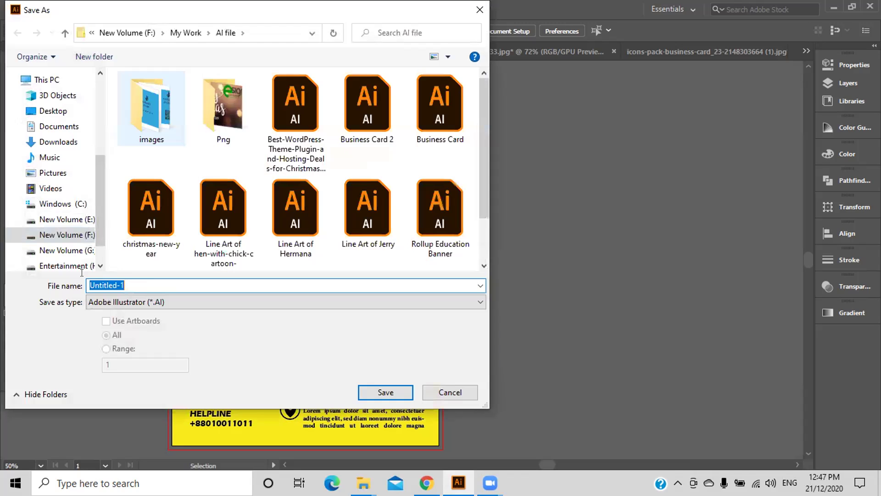
click(134, 290)
key(ctrl+a)
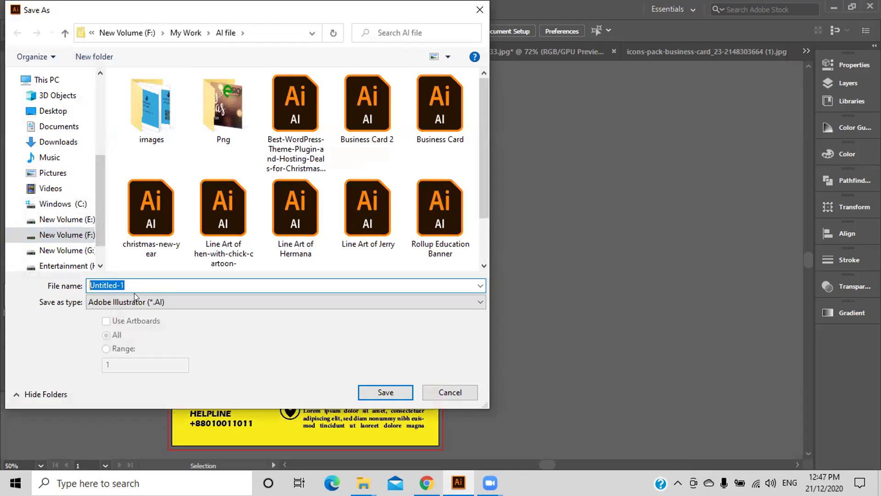
key(BackSpace)
text(Flyer)
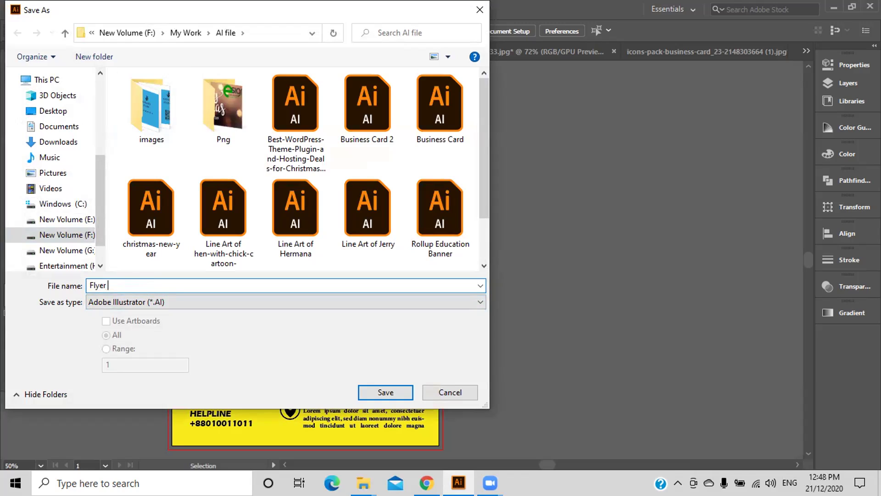
text(Design)
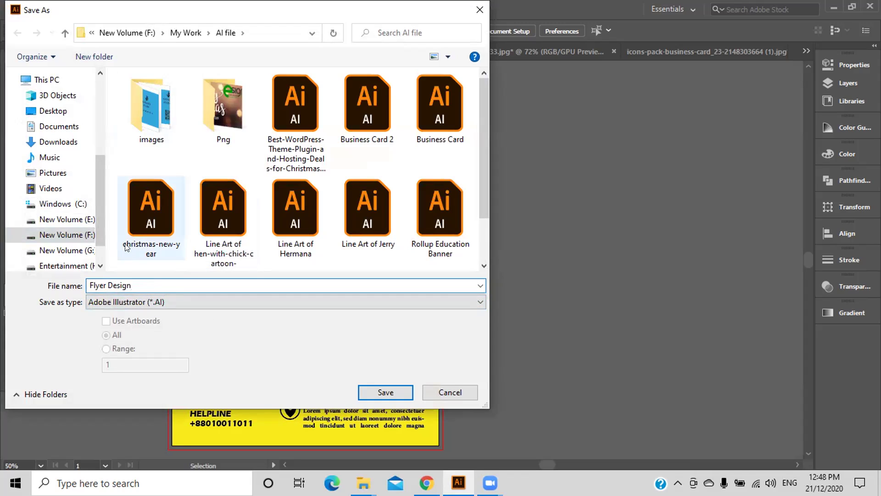
click(385, 393)
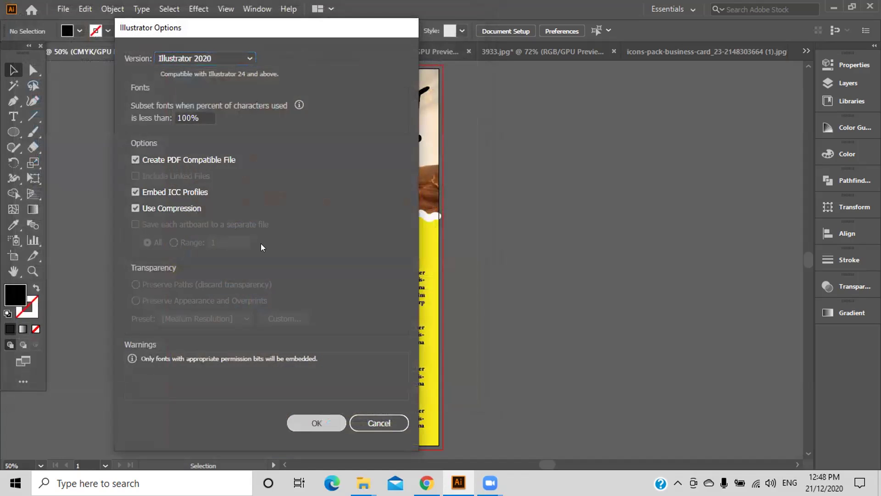
key(Return)
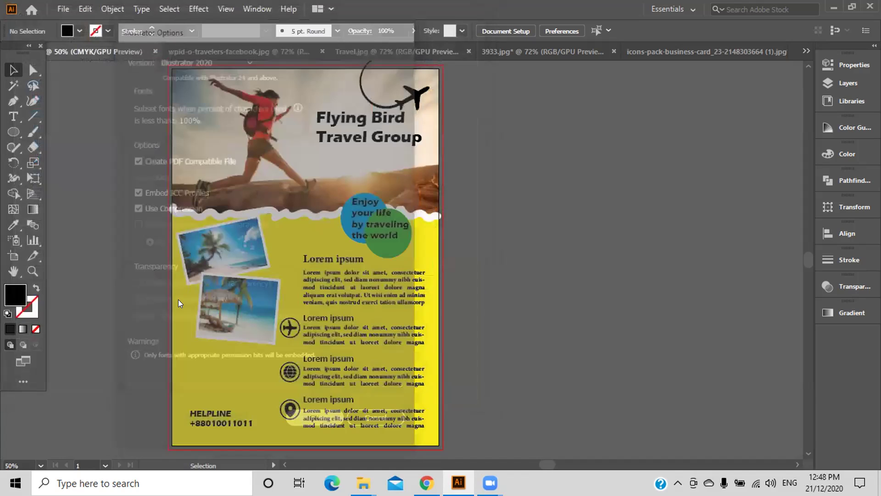
Step: Export the travel flyer's artboards as a JPEG named "Flyer Design" into the images folder inside My Work > AI file
key(alt+f)
key(e)
key(Right)
key(Return)
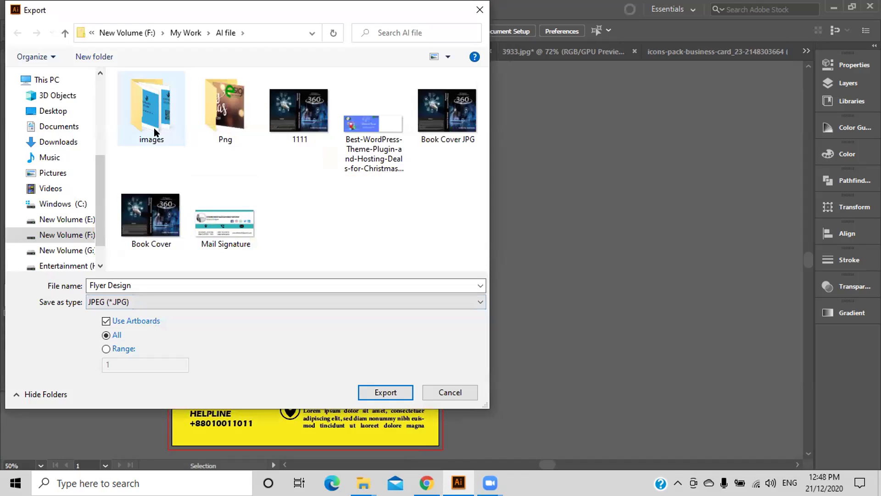
key(alt+Up)
key(alt+Up)
double_click(139, 123)
double_click(156, 133)
double_click(152, 110)
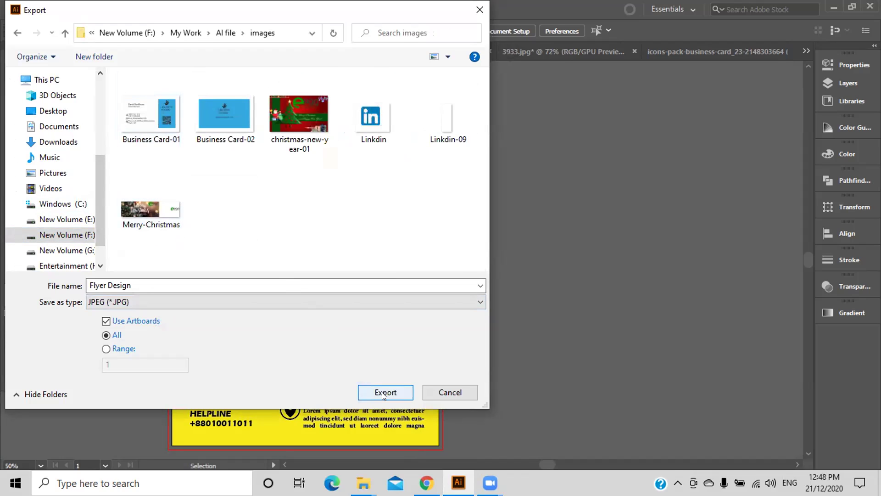
click(383, 394)
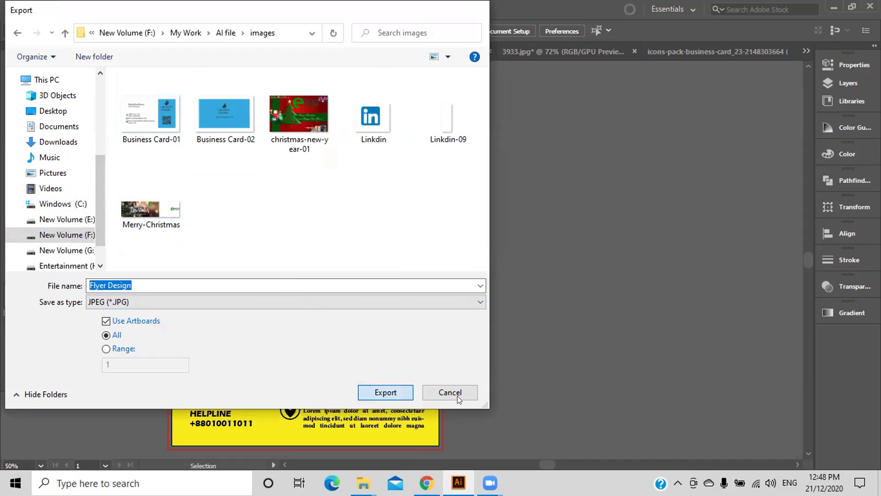
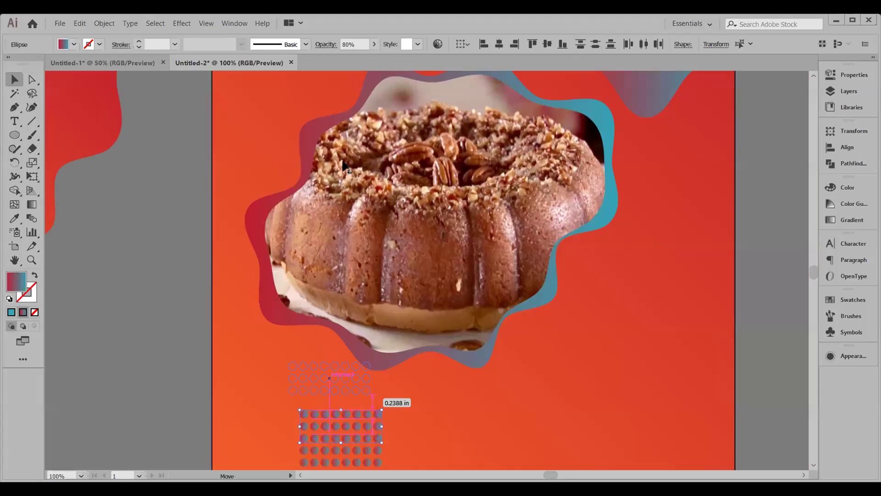
Step: Duplicate the top three rows of the dot grid and place them below the headline banner, in line with its left edge
drag(375, 404, 290, 228)
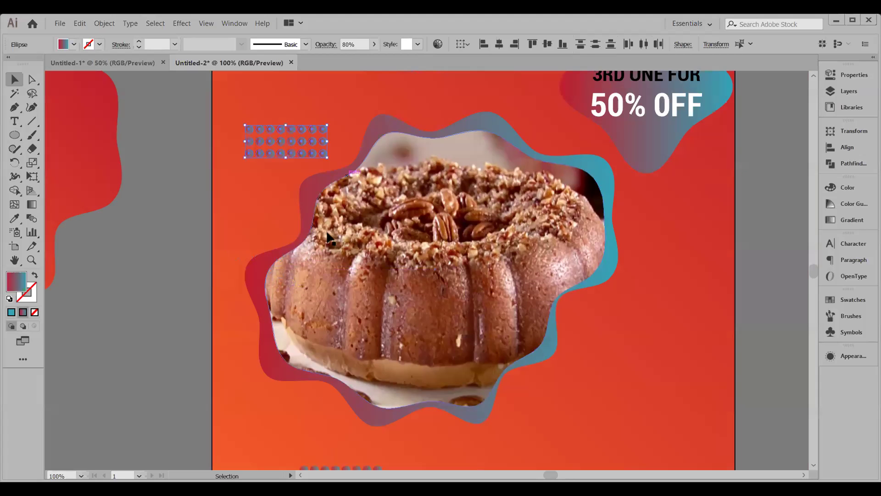
scroll(323, 234, up, 2)
scroll(317, 220, up, 1)
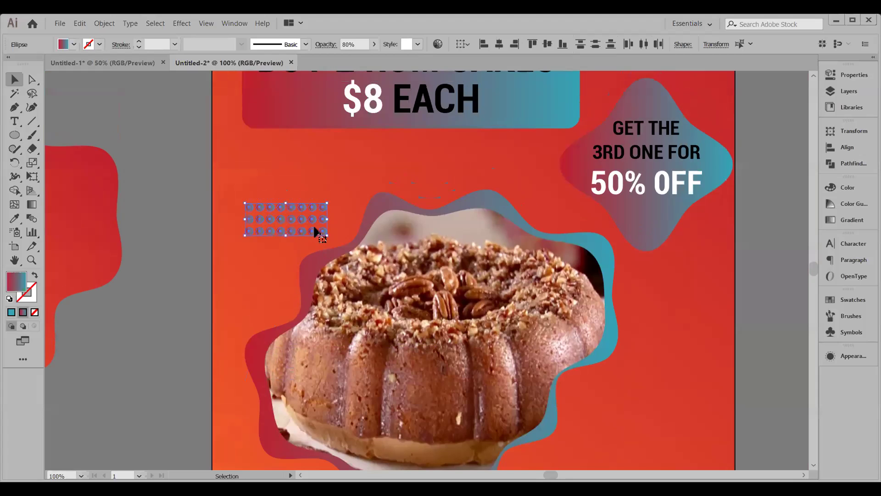
scroll(317, 181, down, 2)
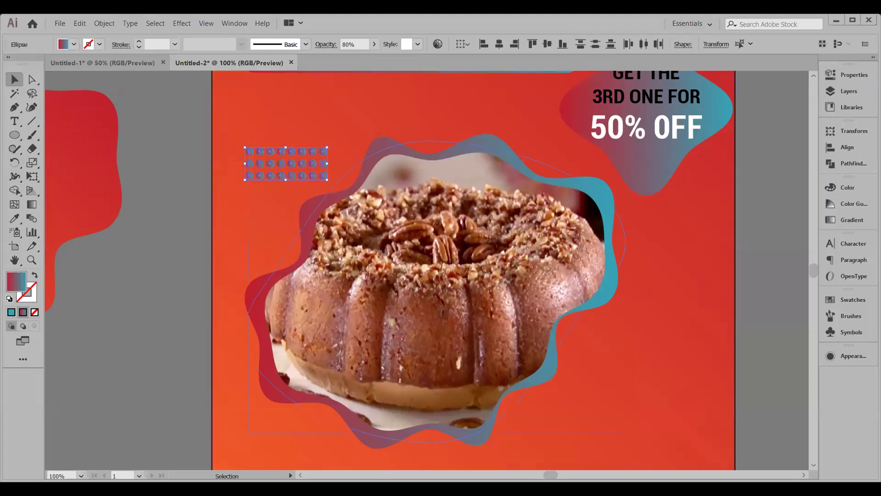
scroll(18, 281, up, 3)
drag(245, 230, 242, 180)
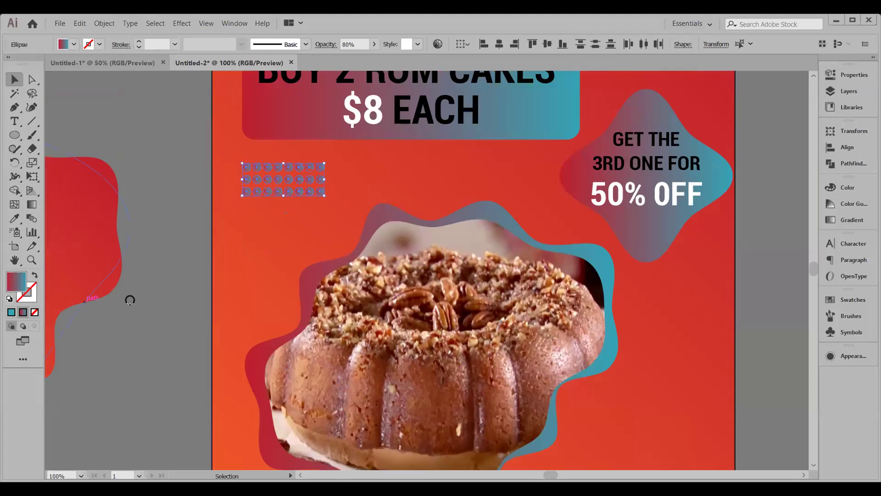
Step: Replace the duplicated dots' gradient with a solid 728689 fill
double_click(16, 281)
text(728689)
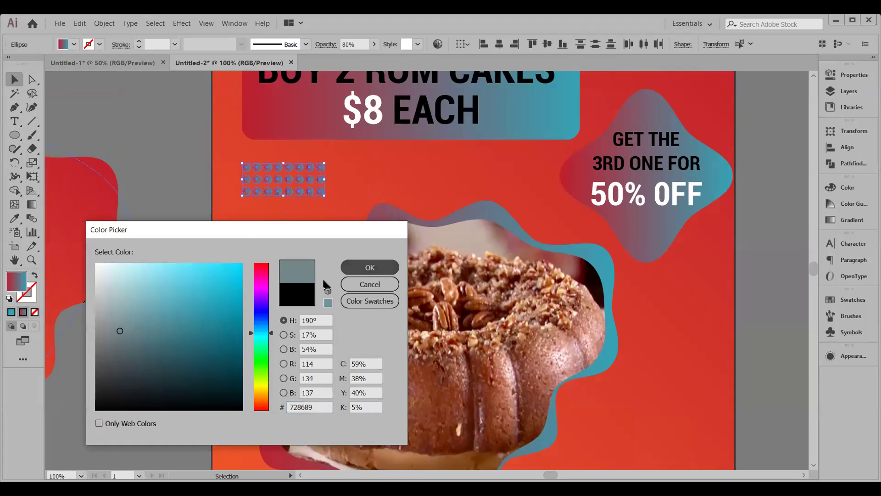
key(Return)
click(321, 223)
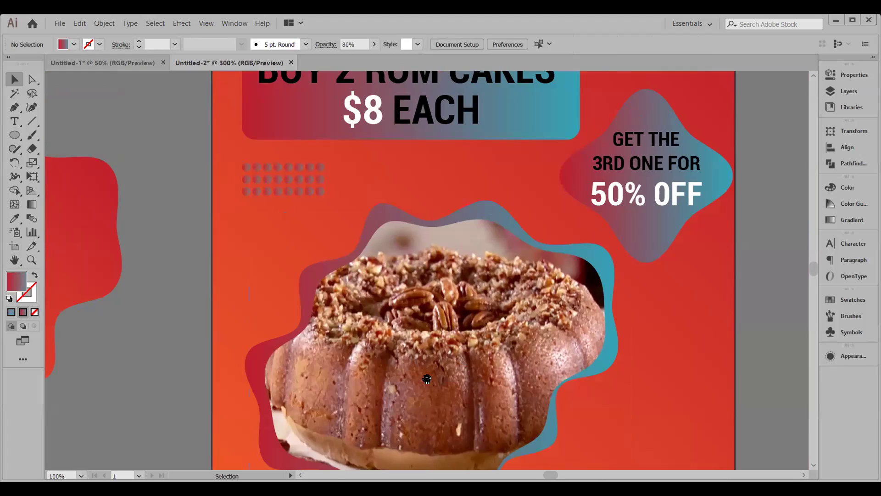
scroll(369, 299, up, 3)
scroll(253, 216, up, 2)
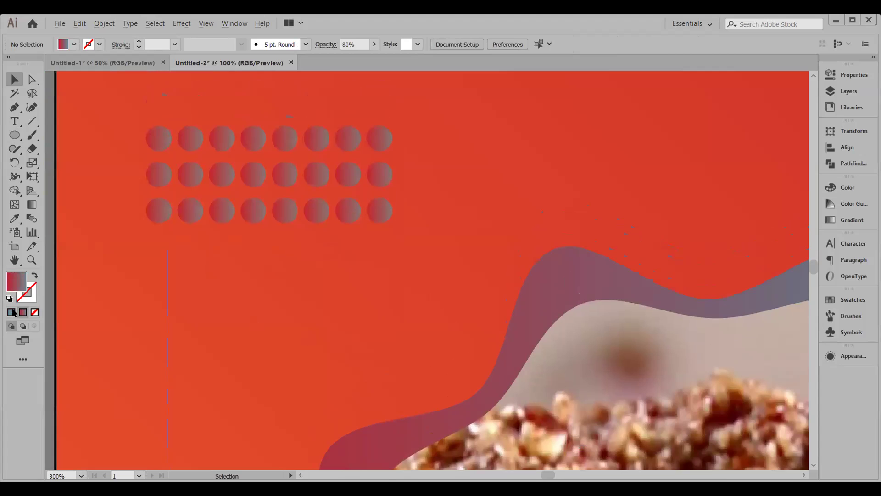
scroll(282, 217, down, 3)
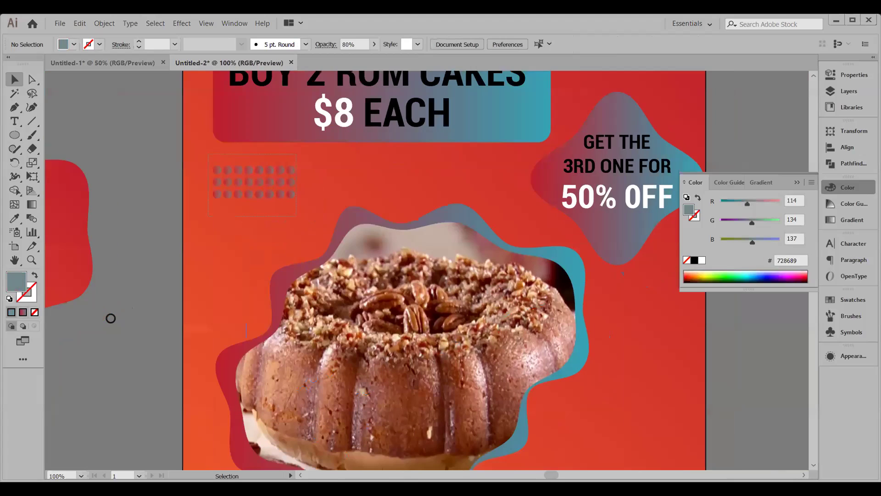
Step: Lighten the duplicated dots' fill to 8a999b and lower their opacity to 60%
click(216, 173)
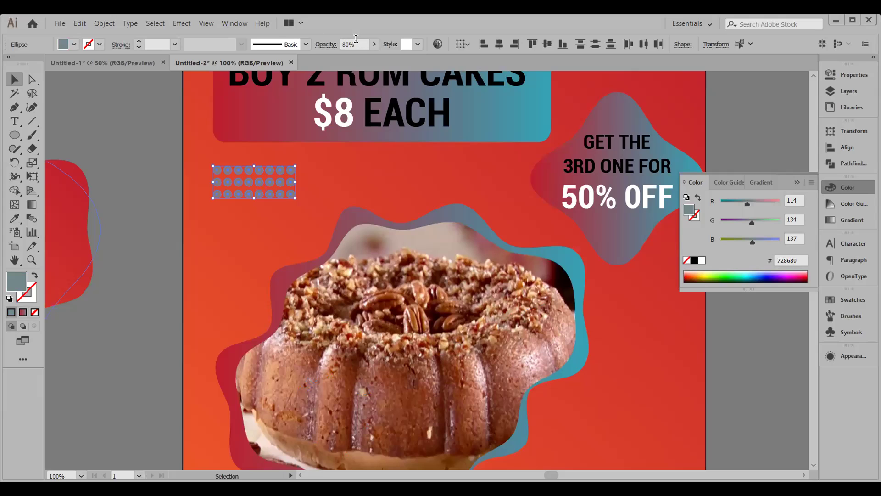
scroll(358, 40, down, 19)
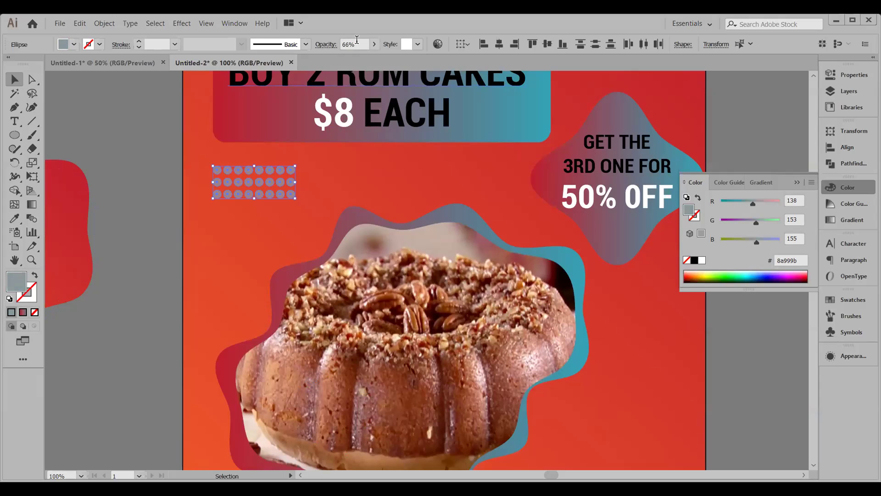
click(164, 133)
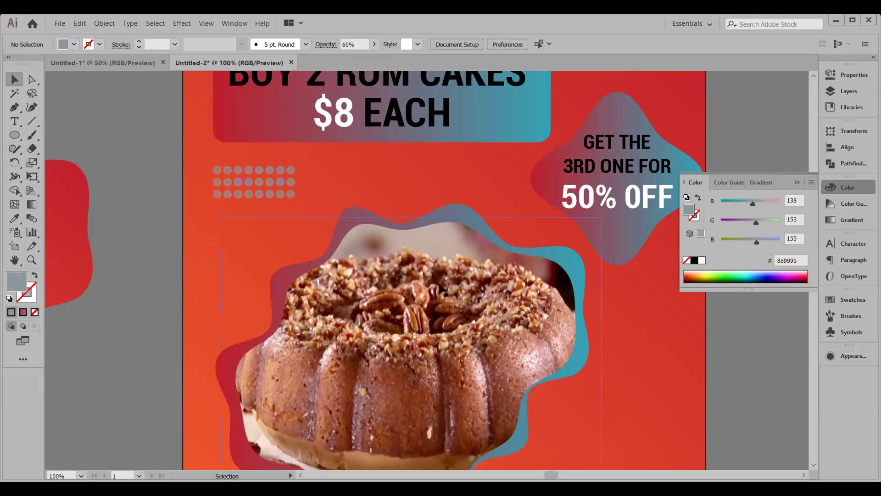
Step: Scale the three-row dot pattern below the headline down slightly, keeping its proportions and its top-left corner in place
scroll(498, 331, down, 1)
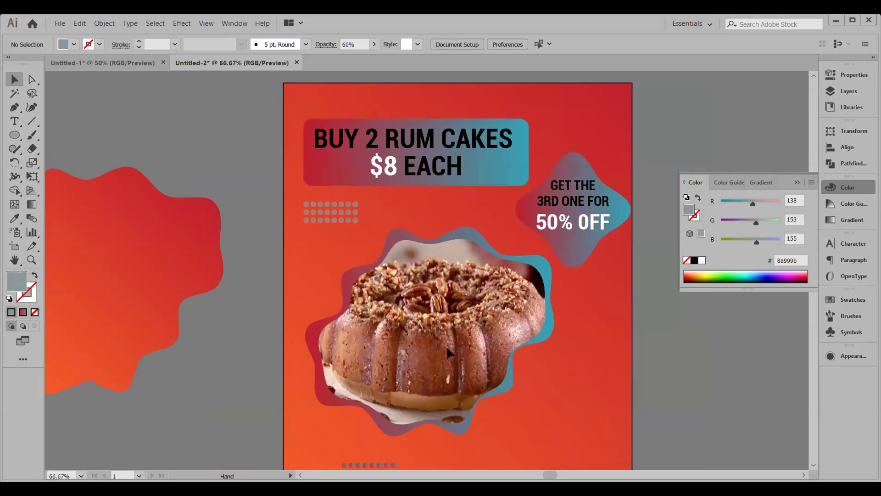
key(space)
drag(394, 317, 247, 244)
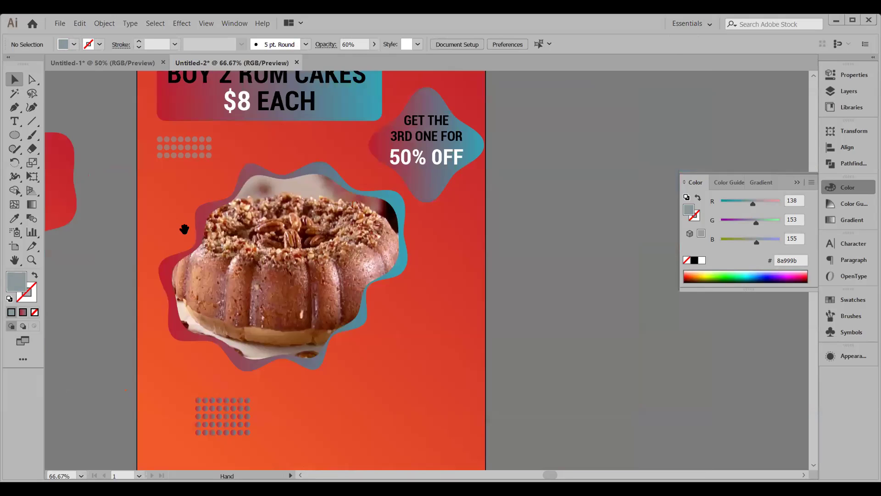
scroll(320, 248, down, 1)
key(space)
drag(489, 228, 422, 224)
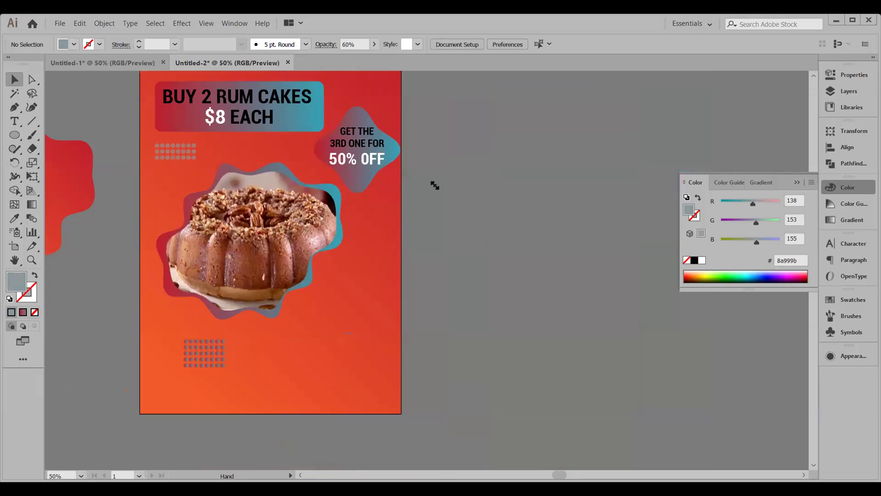
key(ctrl+=)
key(ctrl+=)
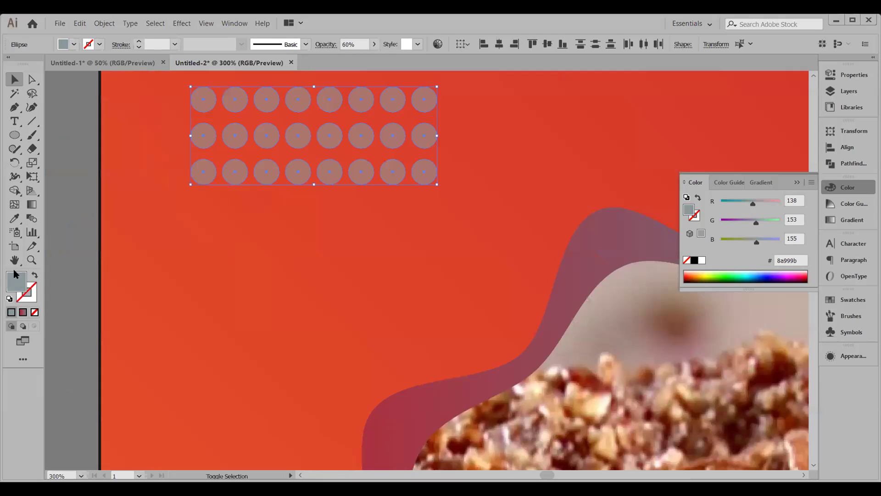
key(ctrl+z)
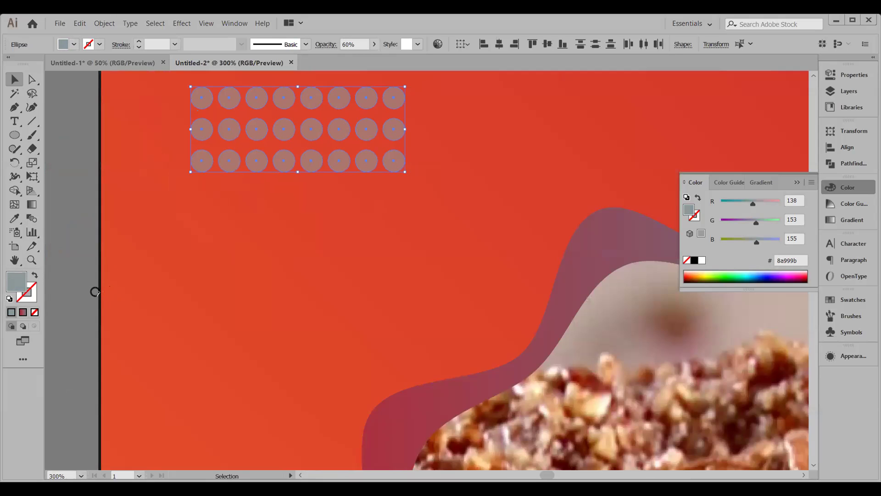
Step: Change the fill of the dot pattern below the headline to light grey c6c6c6
double_click(16, 281)
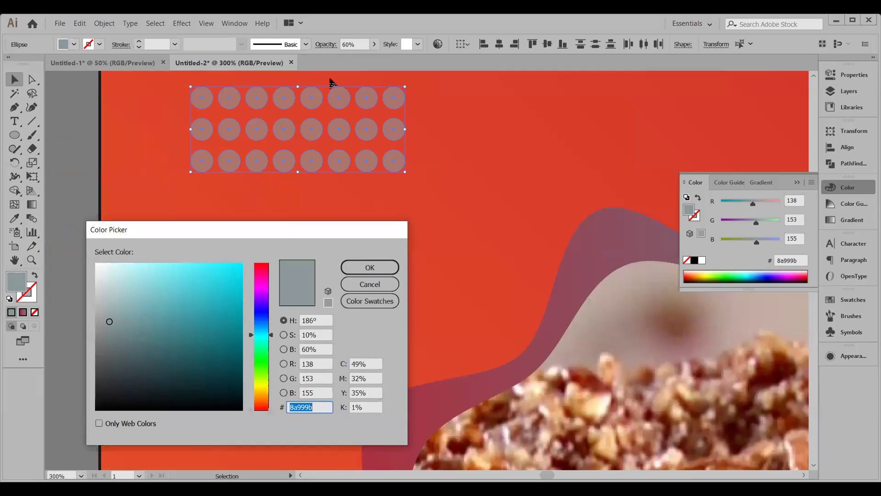
text(c6c6c6)
click(371, 267)
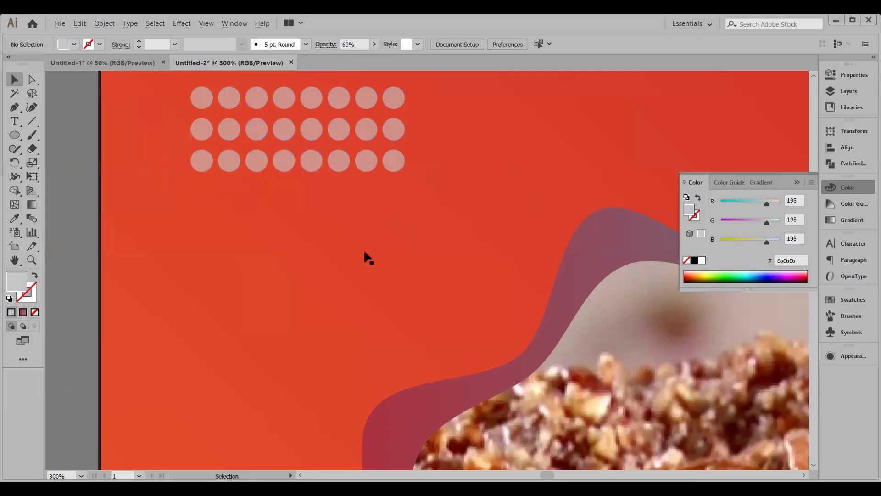
key(ctrl+0)
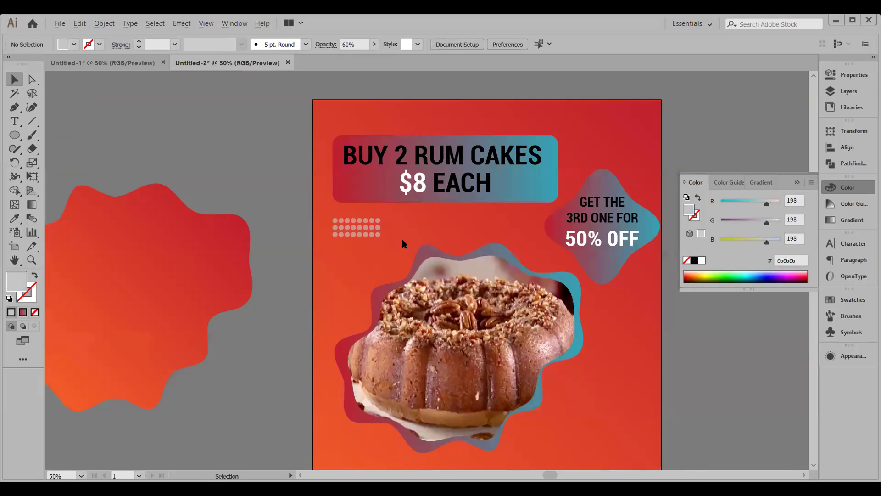
key(ctrl+minus)
scroll(349, 106, right, 2)
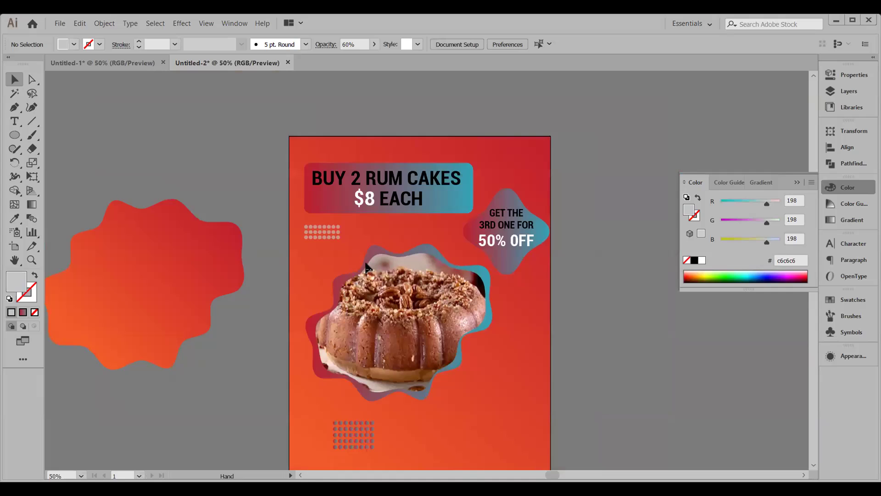
Step: Group the dots of the light grey pattern below the headline into one object
key(ctrl+1)
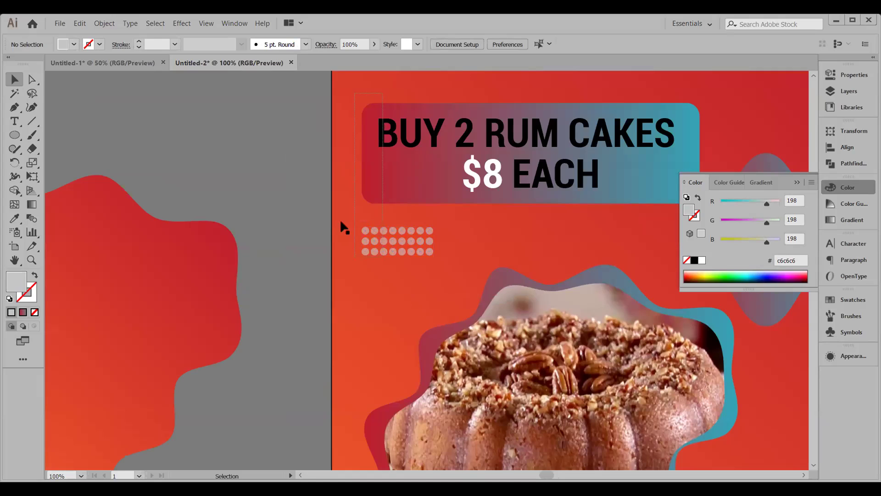
drag(343, 226, 439, 260)
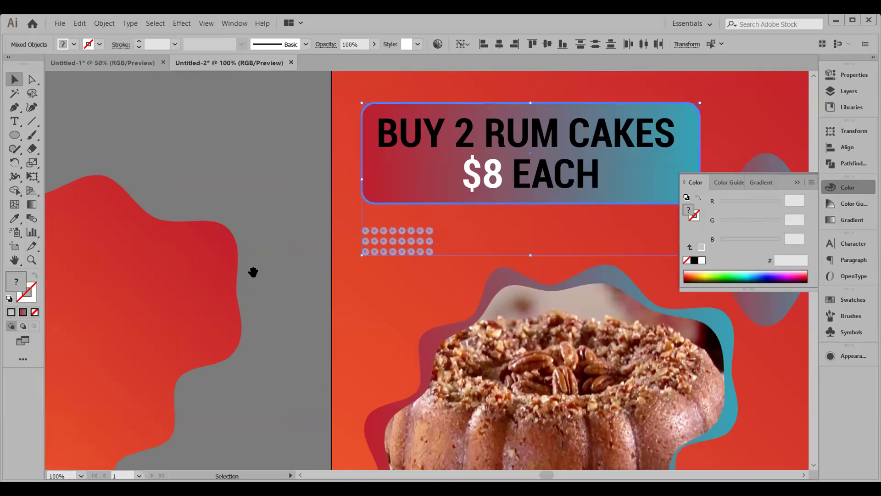
click(275, 295)
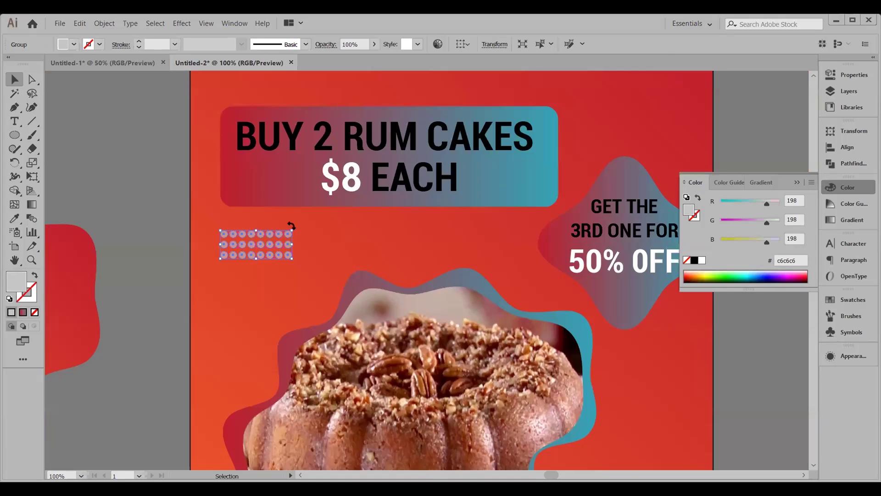
Step: Duplicate the light dot group, rotate the copy to vertical, and place it just below the 50% off badge's right side
click(291, 225)
drag(288, 240, 404, 247)
drag(381, 282, 454, 289)
drag(386, 288, 667, 345)
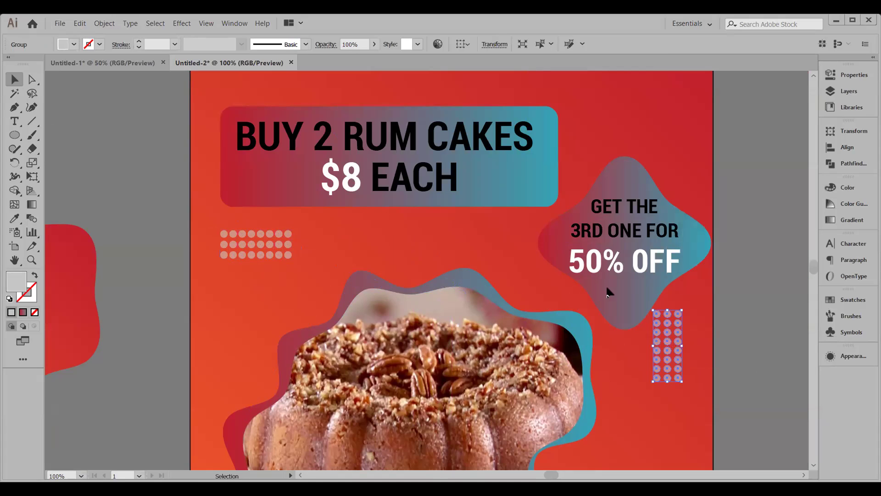
Step: Move the vertical dot pattern closer to the flyer's right edge, slightly lower below the badge
key(space)
drag(448, 240, 443, 233)
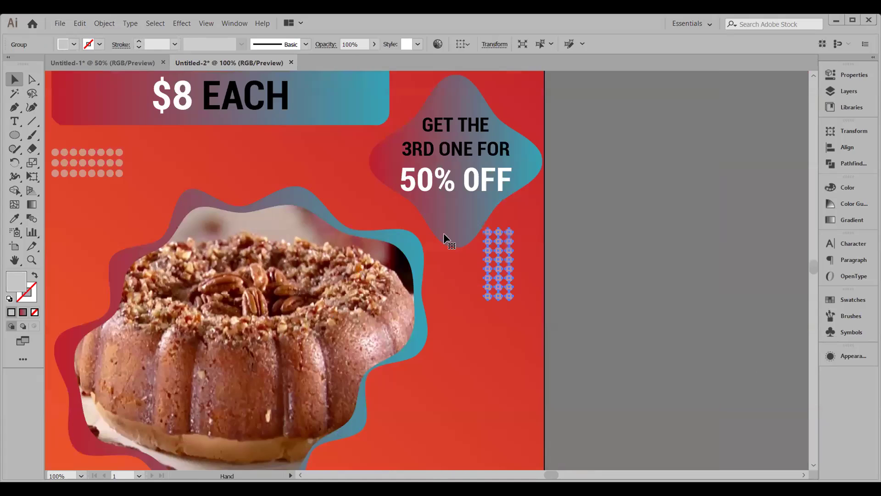
key(ctrl+plus)
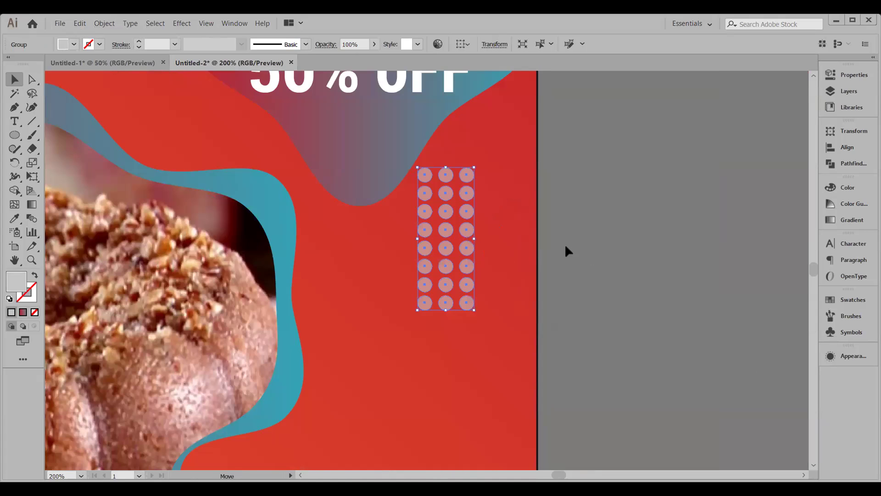
drag(418, 238, 463, 247)
drag(361, 217, 362, 217)
Step: Nudge the 50% off badge's gradient shape slightly left, away from the flyer's right edge
scroll(362, 217, up, 2)
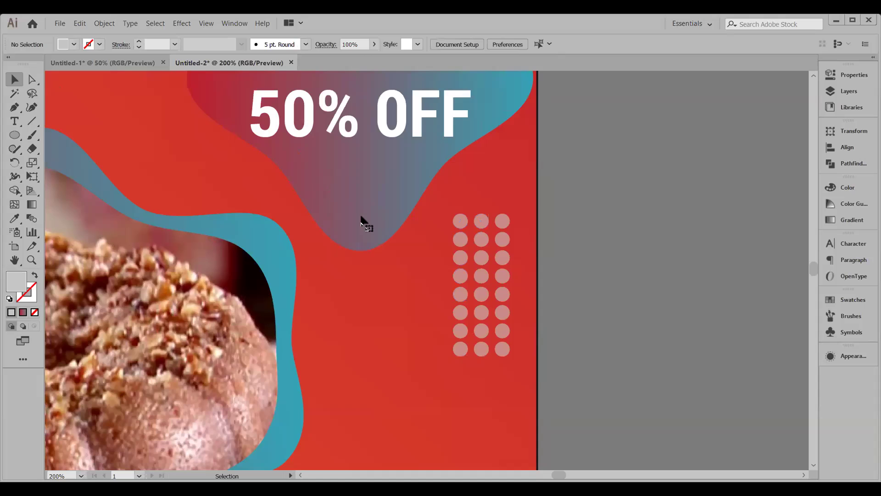
click(358, 217)
key(Left)
key(Left)
key(Left)
key(Left)
key(Left)
key(Left)
key(Left)
key(Left)
key(Left)
key(Left)
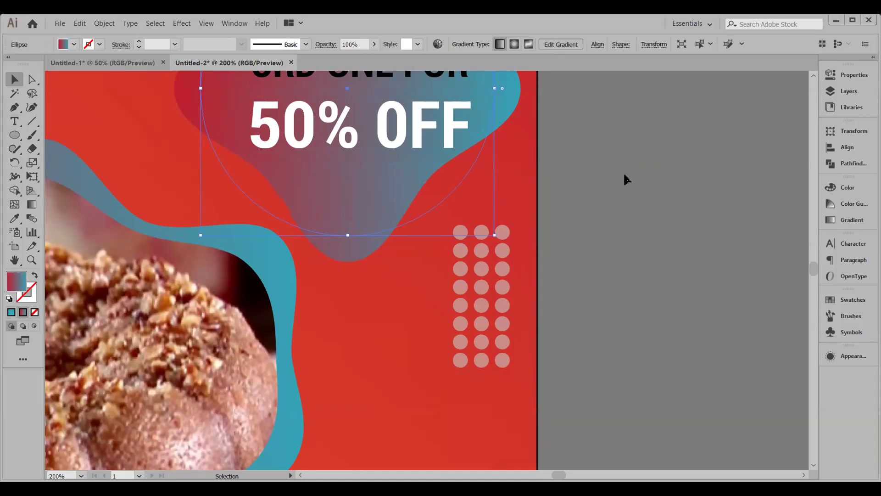
click(565, 259)
Step: Lower the opacity of the vertical dot pattern beside the cake photo to 51%
key(ctrl+0)
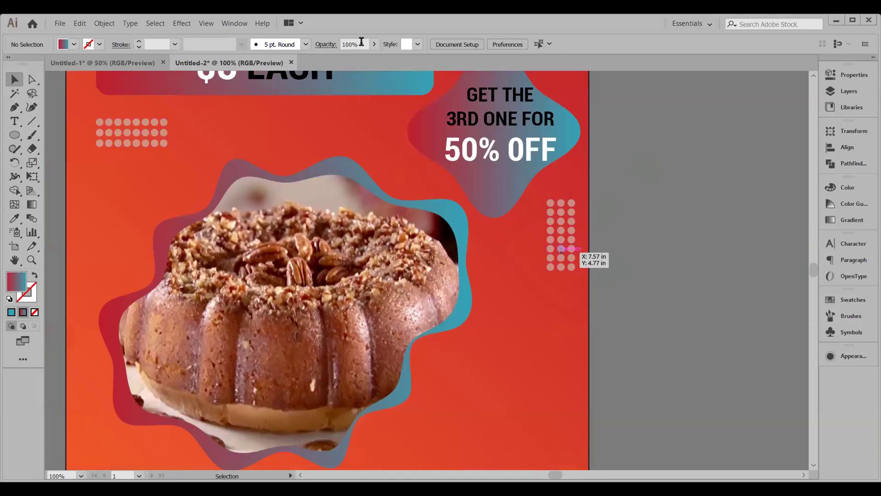
click(361, 44)
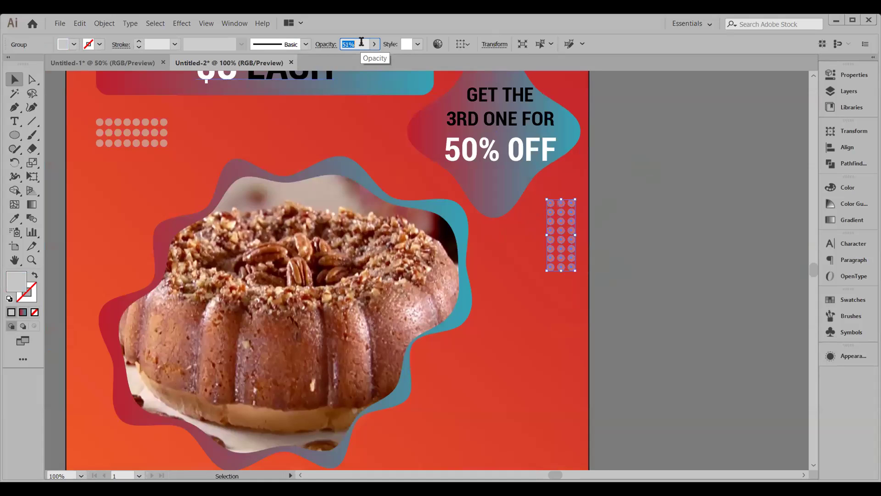
click(473, 323)
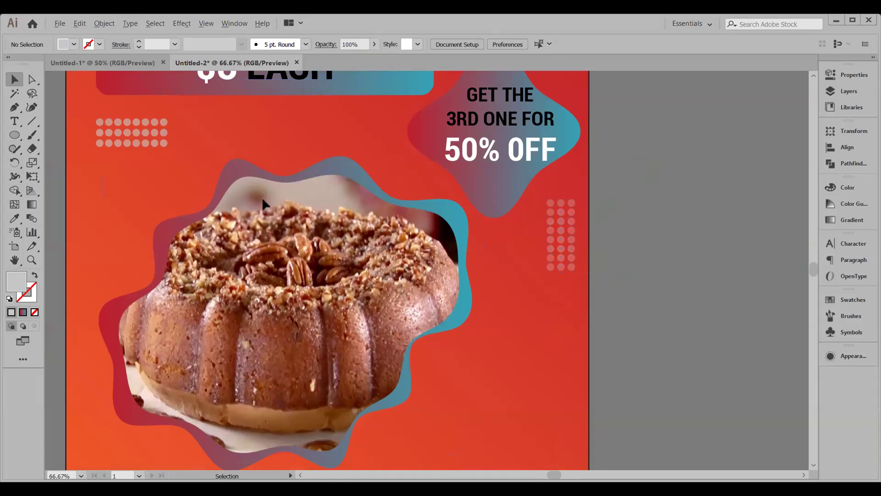
Step: Lower the opacity of the horizontal dot pattern below the headline to 53%
key(ctrl+minus)
key(ctrl+z)
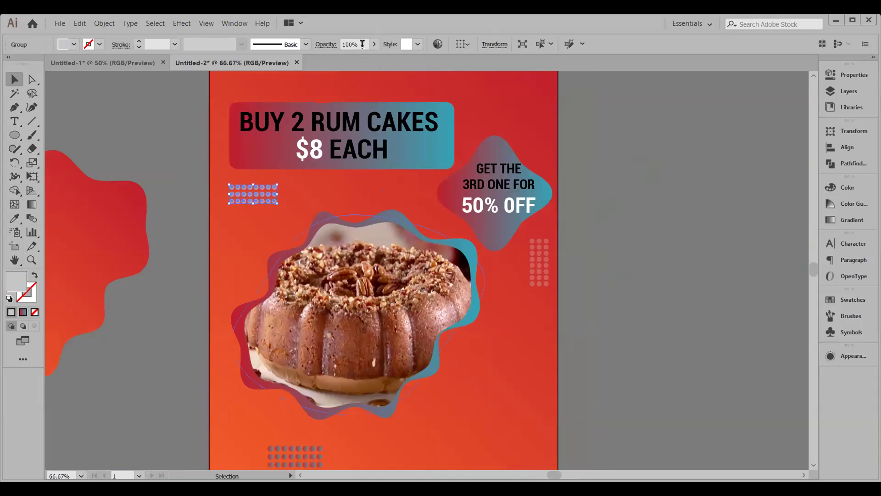
click(363, 45)
text(95)
key(Return)
text(57)
key(Return)
text(53)
key(Return)
click(489, 277)
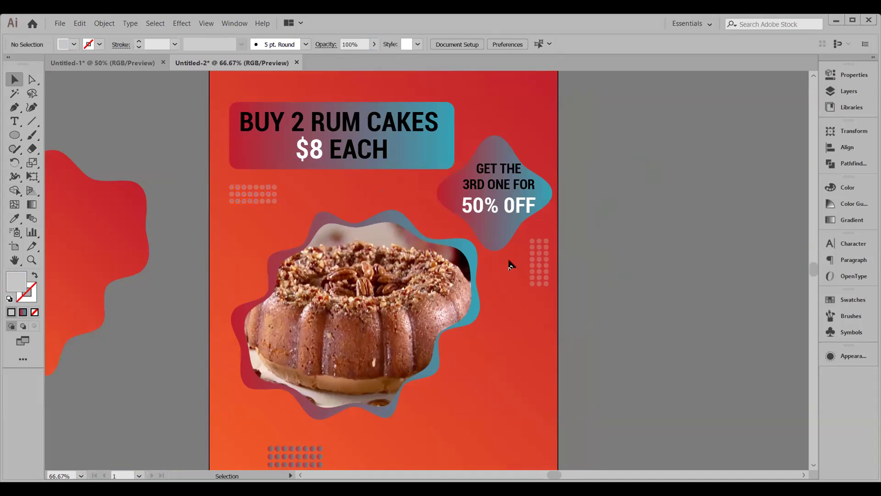
Step: Delete the gradient banner behind the headline text
scroll(643, 313, down, 2)
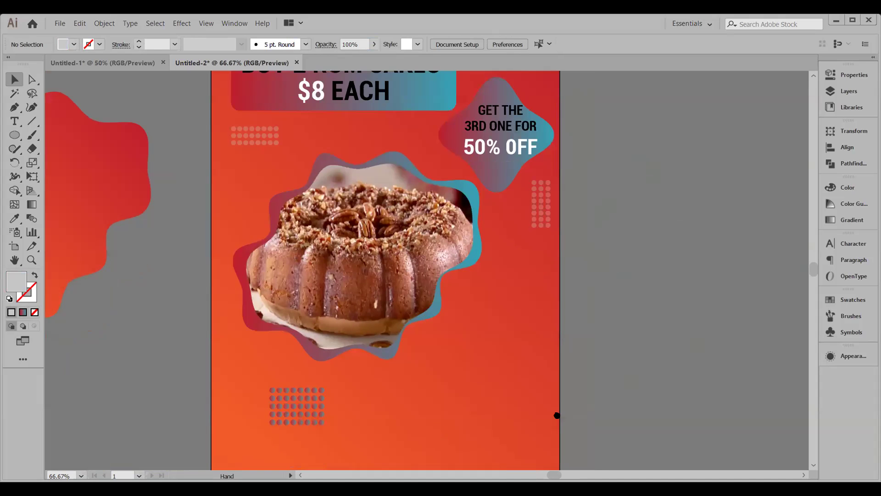
scroll(610, 440, down, 1)
key(ctrl+minus)
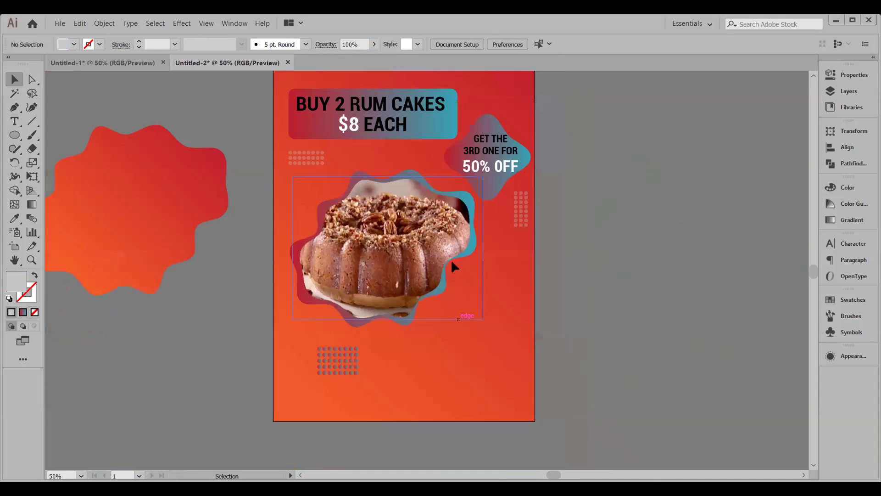
scroll(543, 311, up, 1)
scroll(533, 316, left, 3)
scroll(532, 316, up, 1)
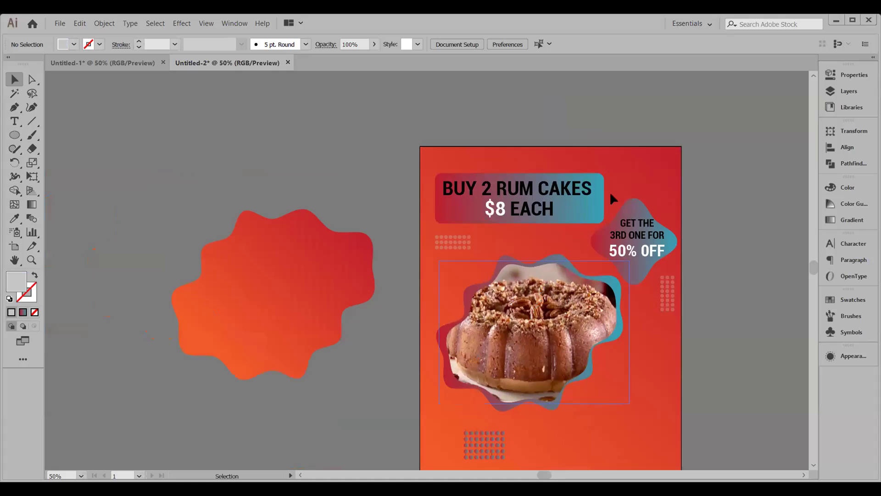
click(538, 188)
key(Delete)
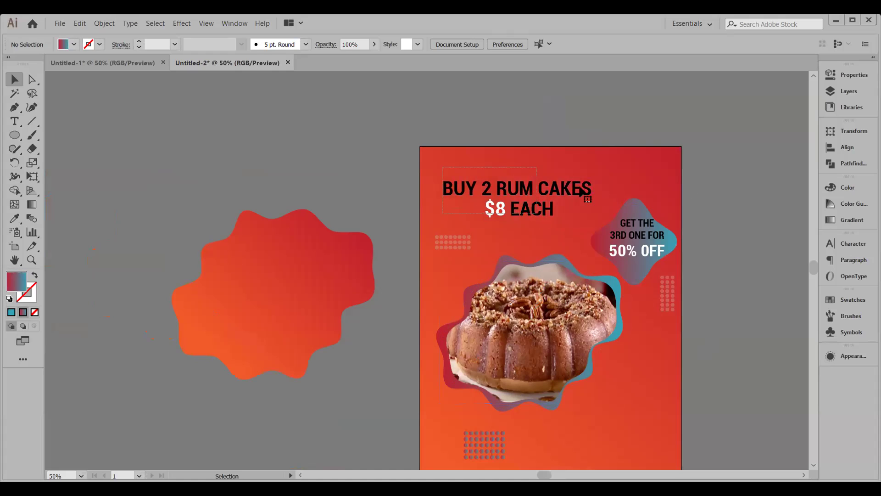
click(548, 184)
click(528, 216)
drag(520, 173, 540, 191)
right_click(539, 191)
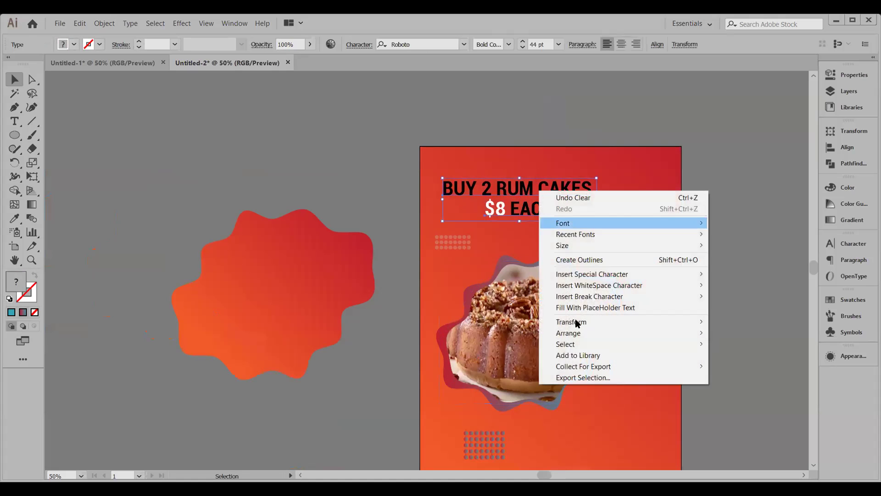
click(512, 193)
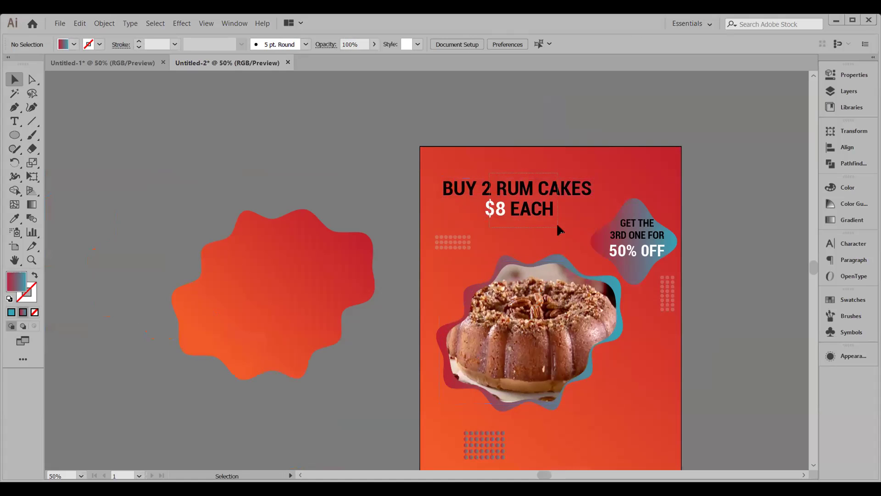
Step: Nudge the headline text left until its left edge lines up with the dot pattern below it
drag(558, 225, 557, 225)
key(Left)
key(Left)
key(Left)
key(Left)
key(Left)
key(Left)
key(Left)
key(Left)
key(Left)
key(Left)
key(Left)
key(Left)
key(Left)
key(Left)
key(Left)
key(Left)
key(Left)
key(Left)
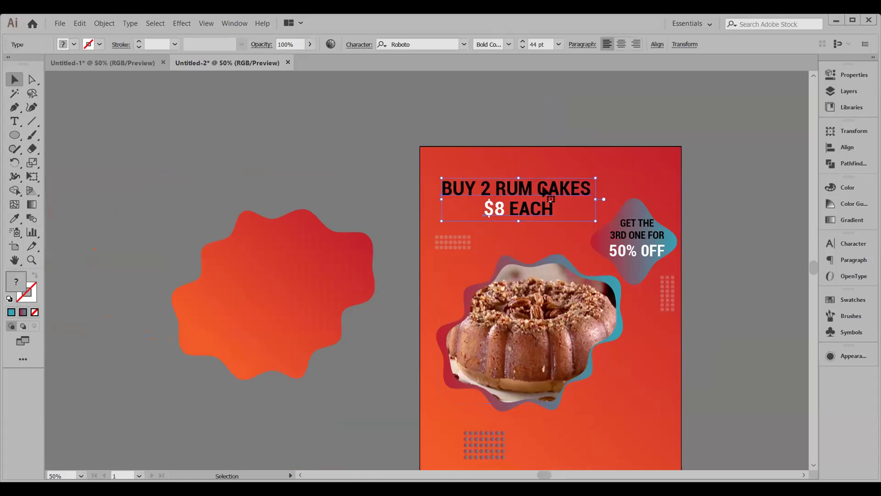
key(Left)
key(Left)
key(Left)
key(Left)
key(Left)
key(Left)
key(Left)
key(Left)
key(Left)
key(Left)
key(Left)
key(Left)
key(Left)
key(Left)
key(Left)
key(Left)
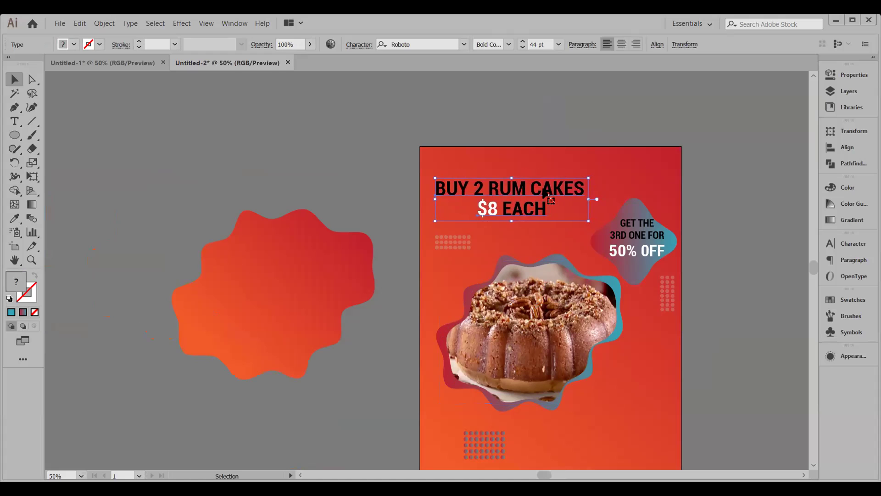
click(614, 381)
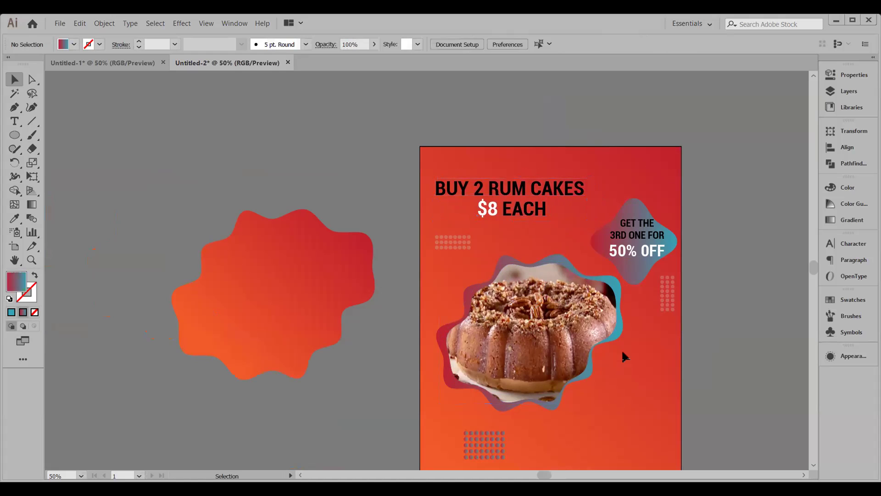
Step: Add a black "&" between the headline's second line and the offer badge, and enlarge it to about 78.56 pt
scroll(625, 356, down, 2)
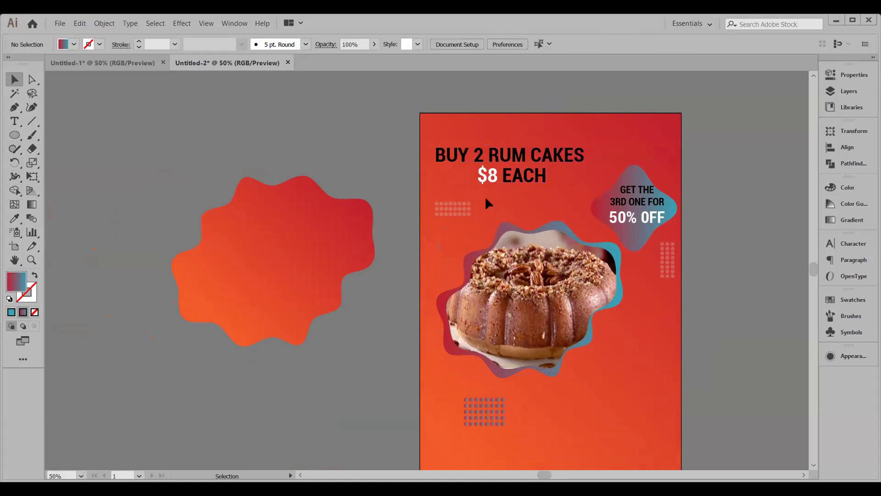
scroll(564, 303, down, 1)
scroll(564, 303, down, 1)
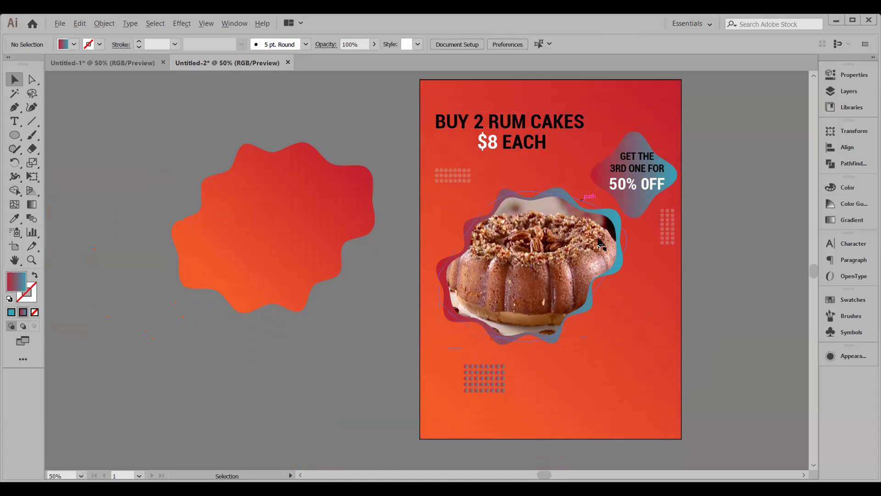
key(ctrl+1)
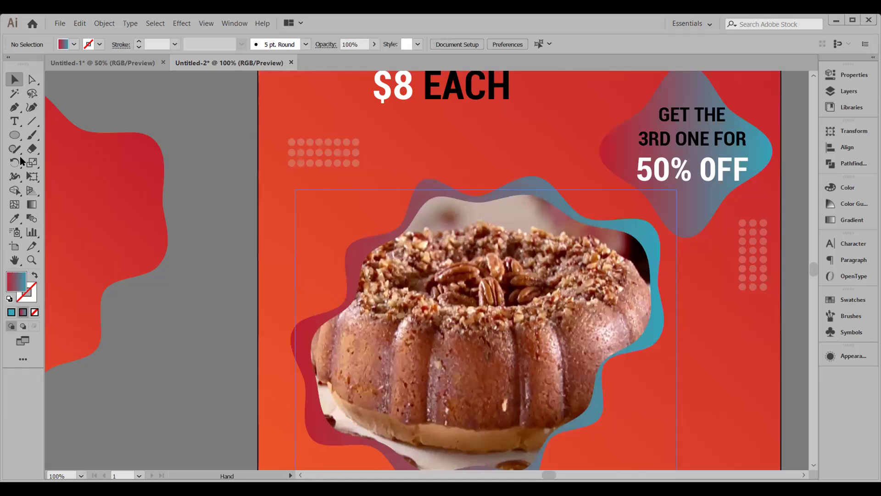
scroll(19, 156, up, 3)
scroll(18, 157, right, 5)
scroll(14, 138, right, 1)
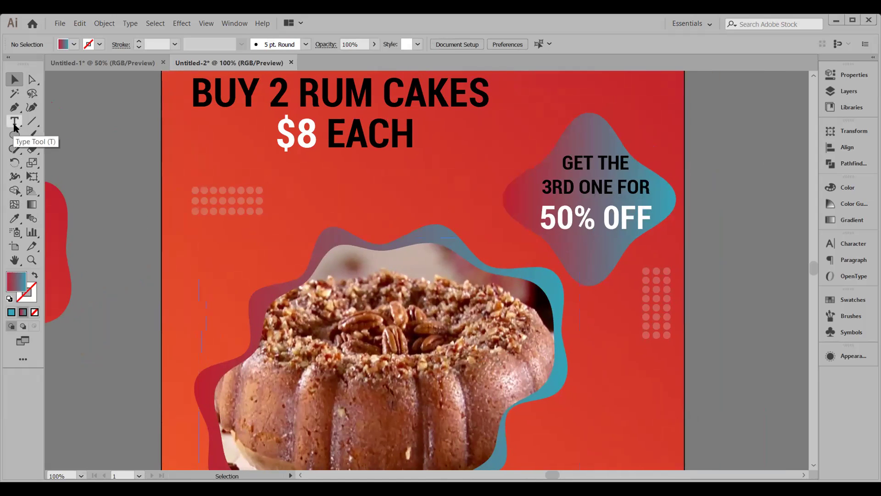
click(14, 120)
click(444, 159)
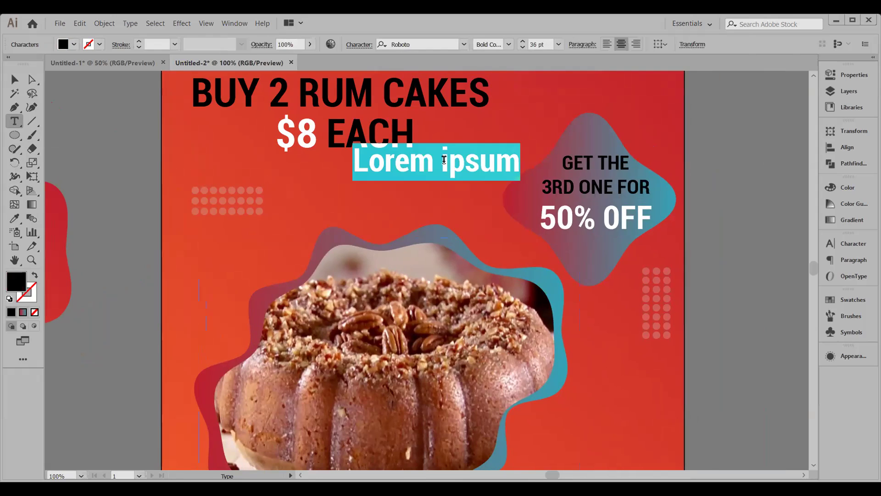
text(&)
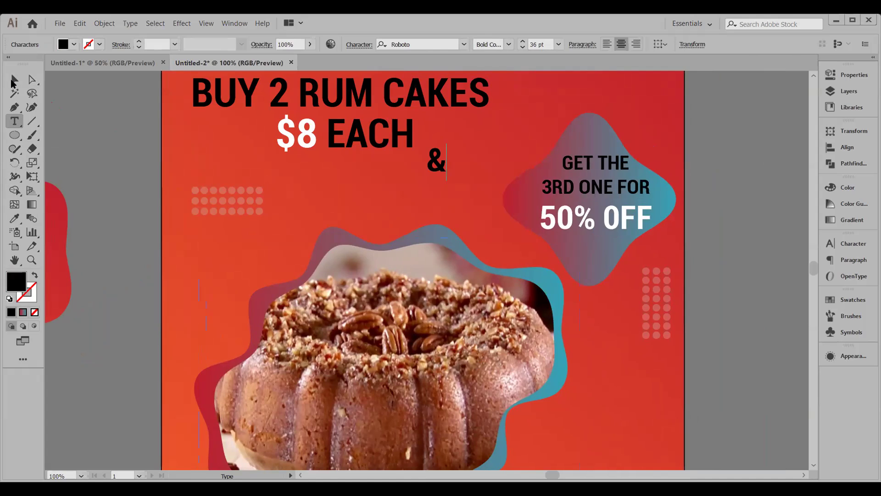
click(15, 80)
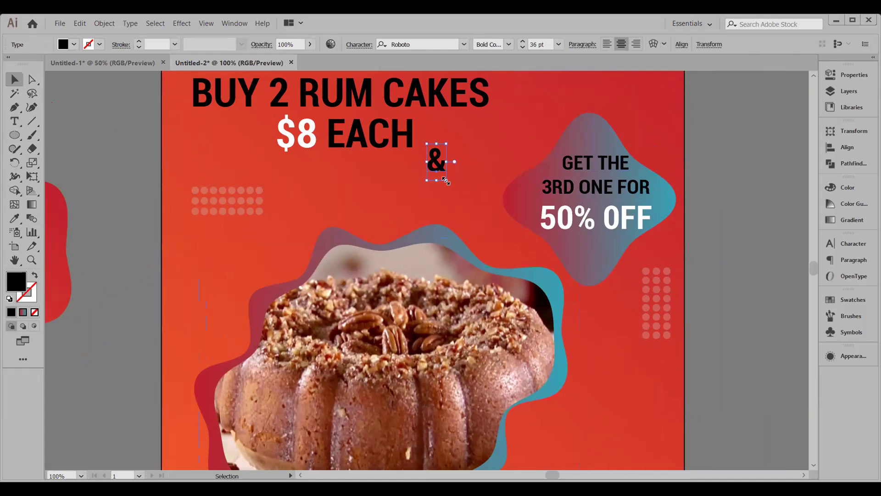
drag(445, 180, 457, 224)
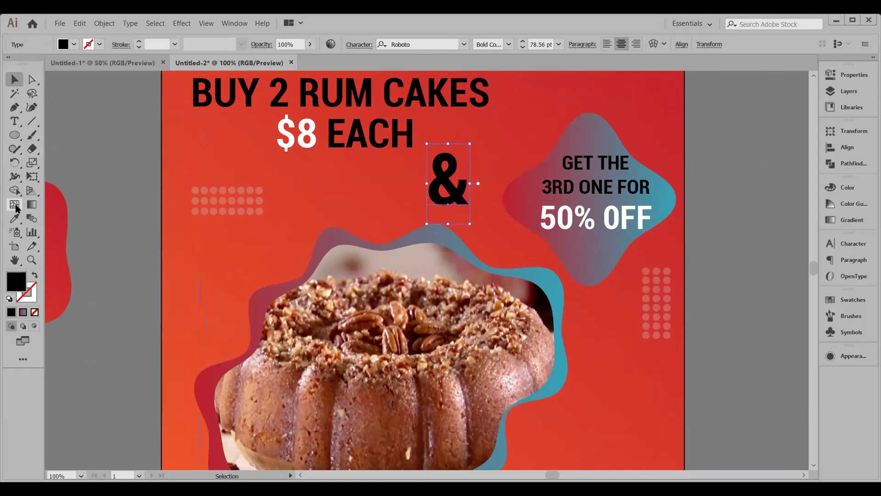
Step: Draw a circle about 1.26 in wide over the "&" and fill it with white (#ffffff)
click(15, 135)
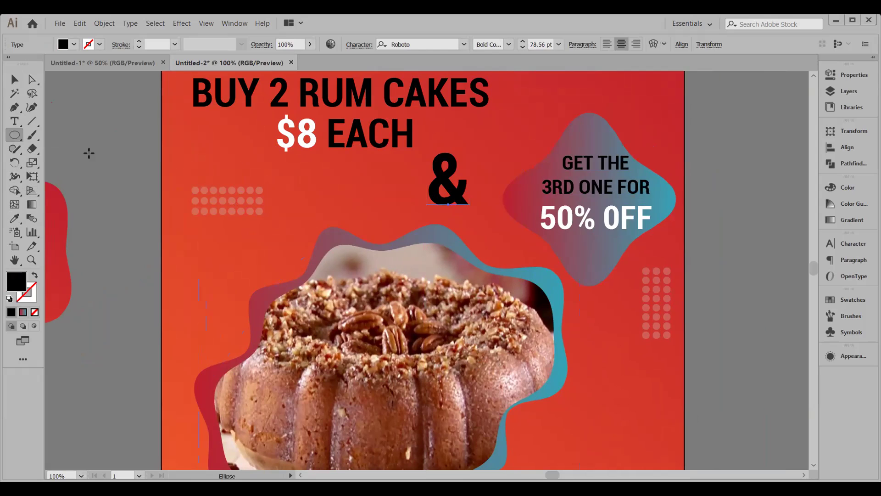
drag(413, 161, 485, 234)
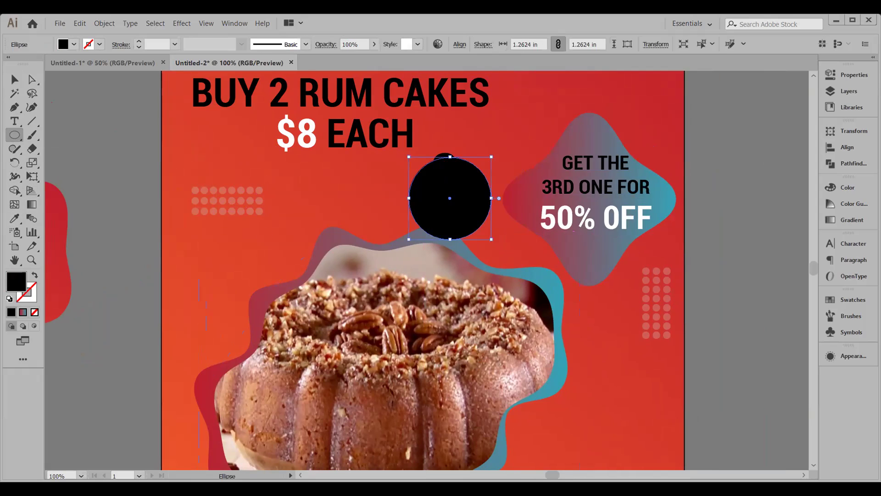
double_click(17, 281)
click(97, 264)
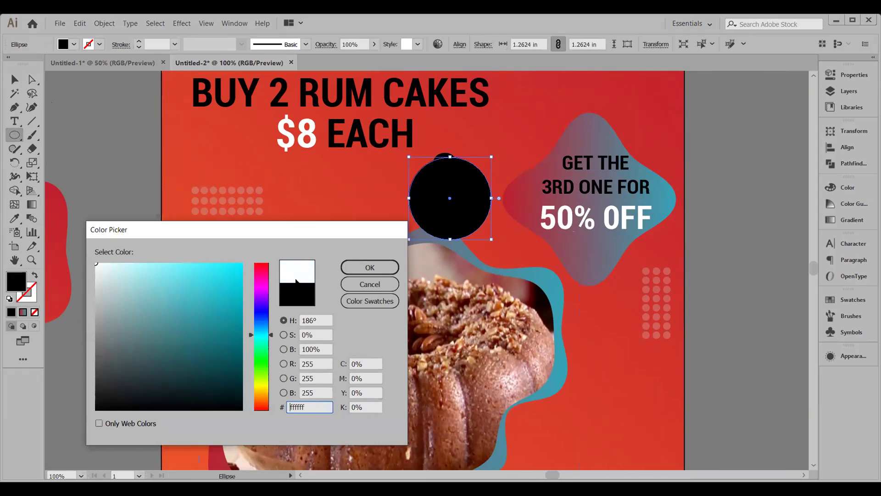
click(388, 267)
Step: Move the white circle up over the "&" and send it behind the character
key(v)
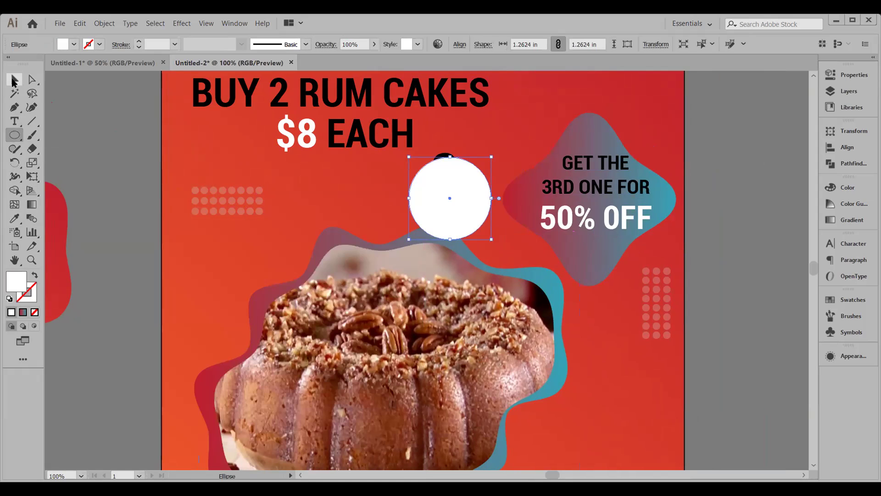
drag(469, 173, 476, 169)
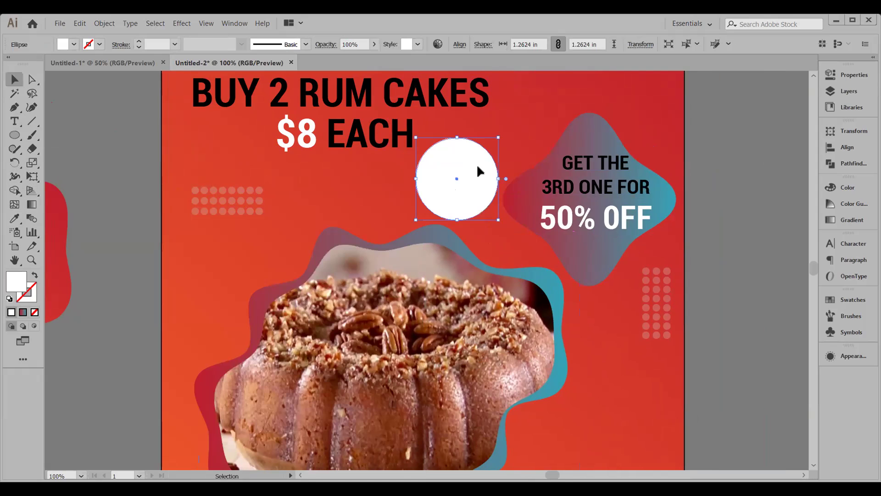
key(ctrl+[)
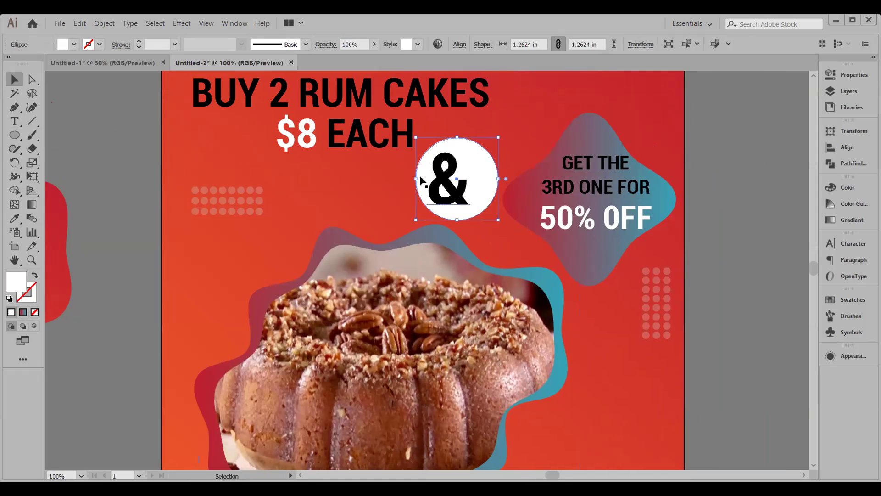
Step: Centre the "&" horizontally and vertically on the circle, and move both up and right beside the word "EACH"
click(404, 171)
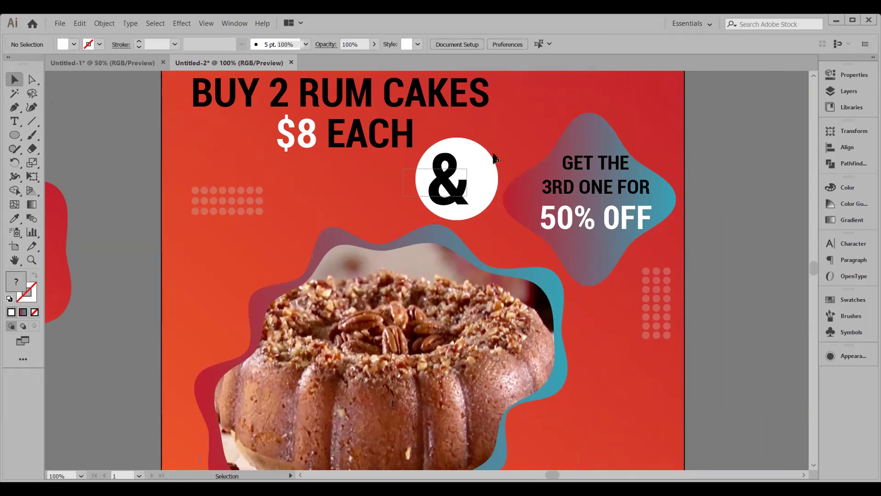
click(426, 173)
drag(396, 201, 491, 171)
click(392, 43)
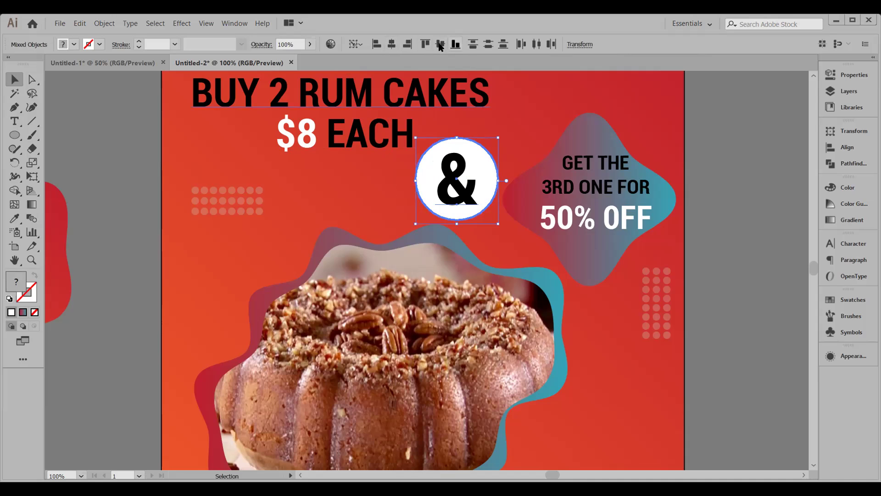
click(441, 44)
click(378, 160)
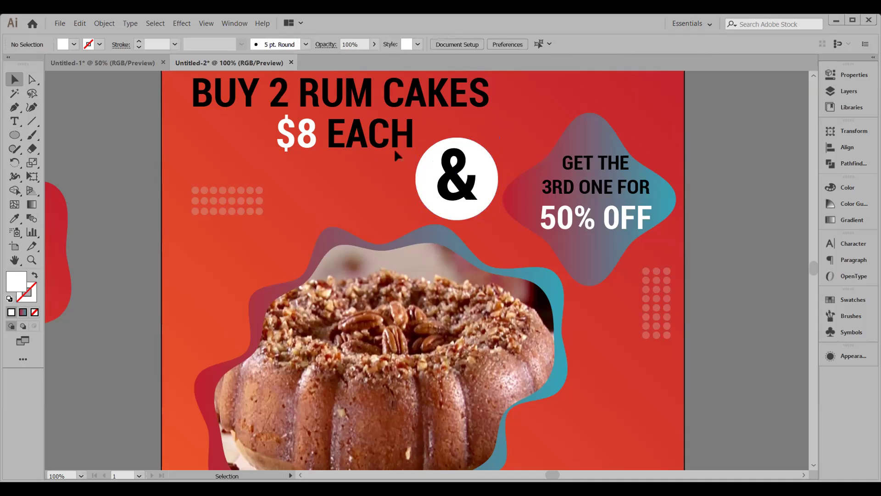
drag(468, 156, 479, 133)
click(642, 132)
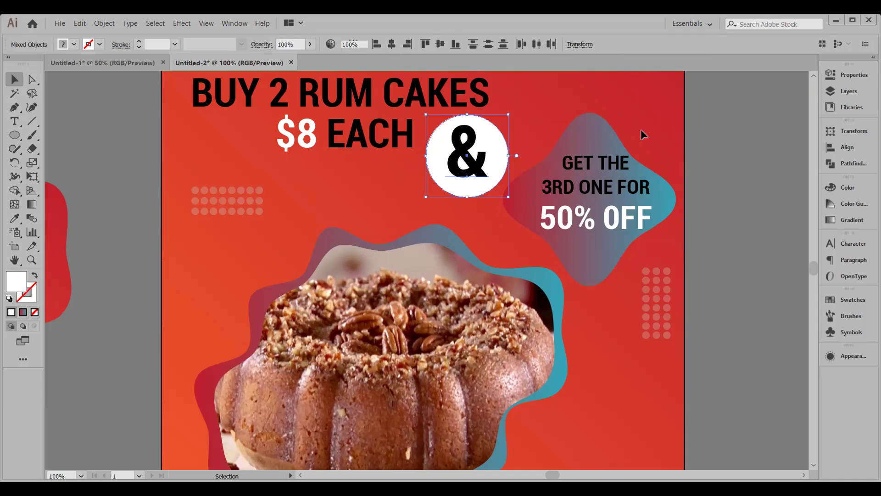
Step: Centre the "GET THE 3RD ONE FOR 50% OFF" text horizontally on its badge shape
scroll(574, 267, down, 1)
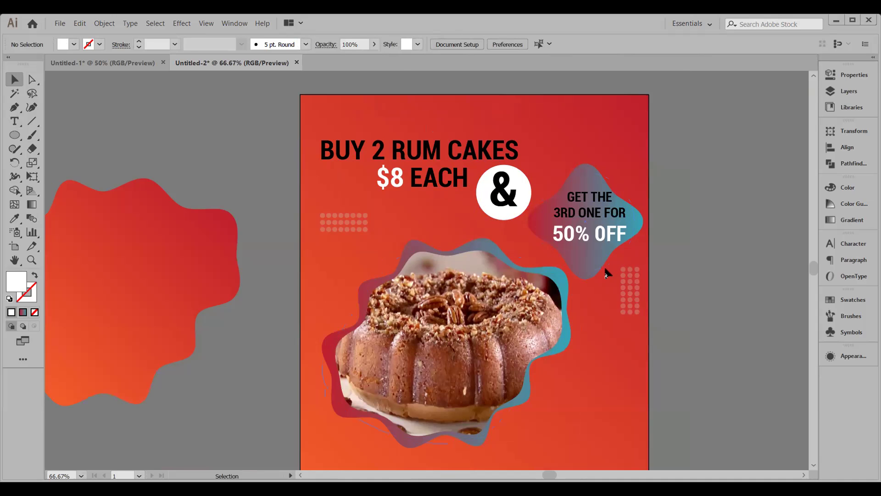
scroll(556, 291, up, 2)
scroll(570, 364, down, 1)
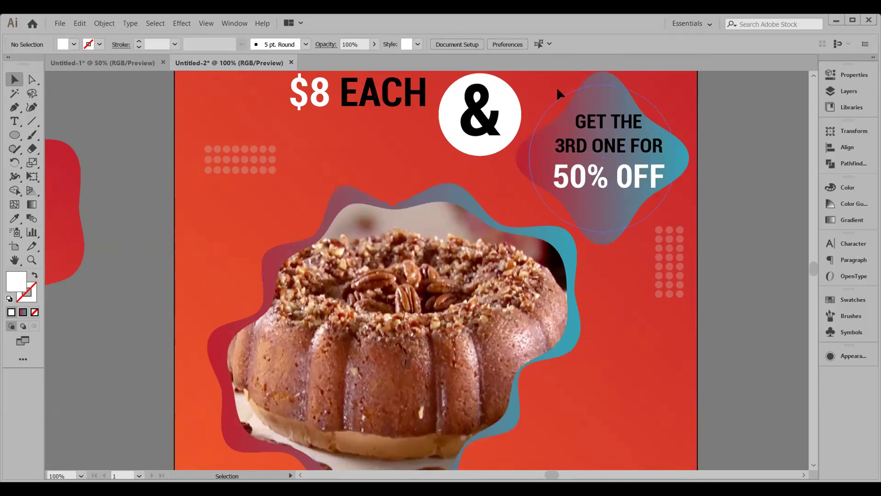
click(598, 115)
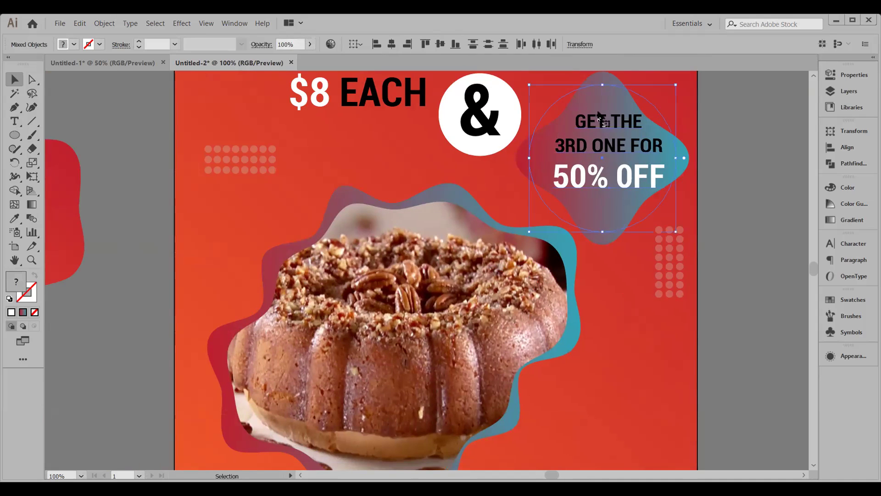
click(603, 87)
click(394, 45)
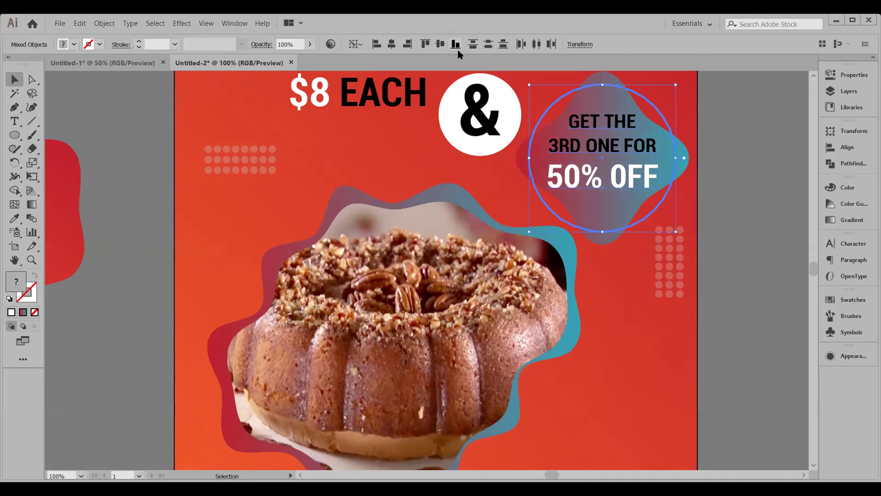
click(606, 283)
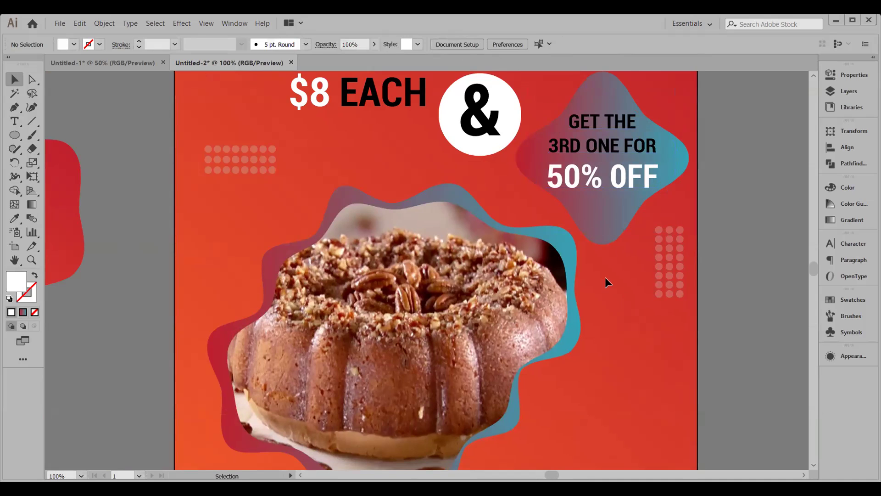
Step: Nudge the "&" and its circle slightly down and left between the headline and the offer badge
scroll(596, 324, down, 1)
drag(609, 384, 661, 382)
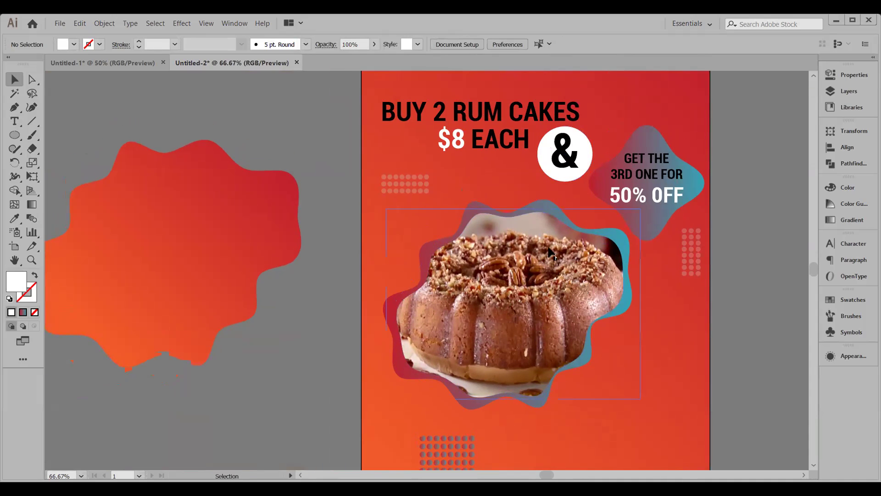
scroll(582, 195, up, 3)
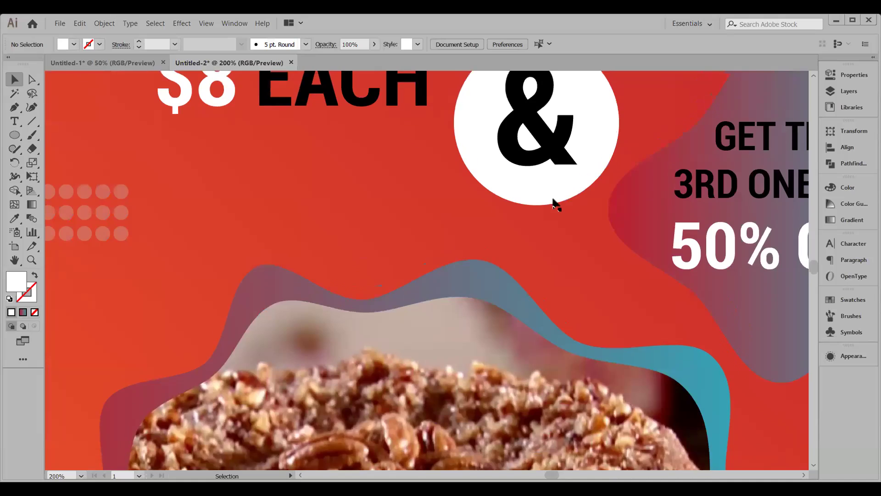
drag(478, 117, 509, 179)
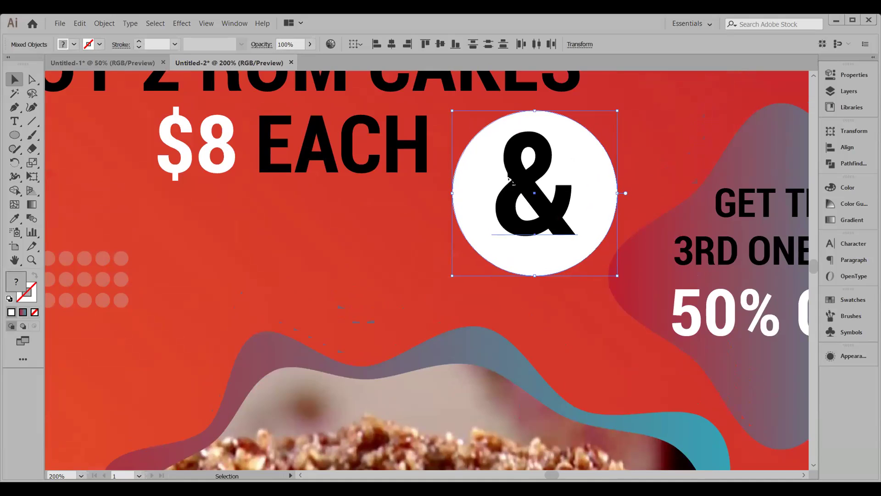
key(Down)
key(Left)
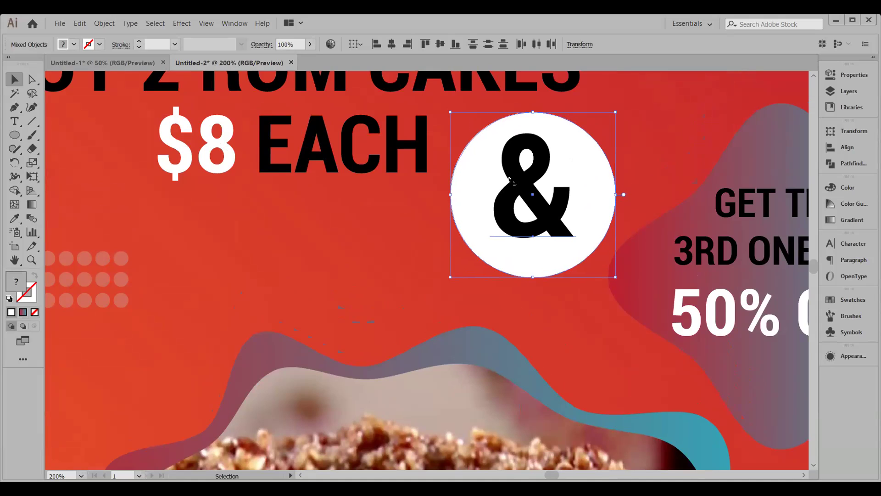
key(Left)
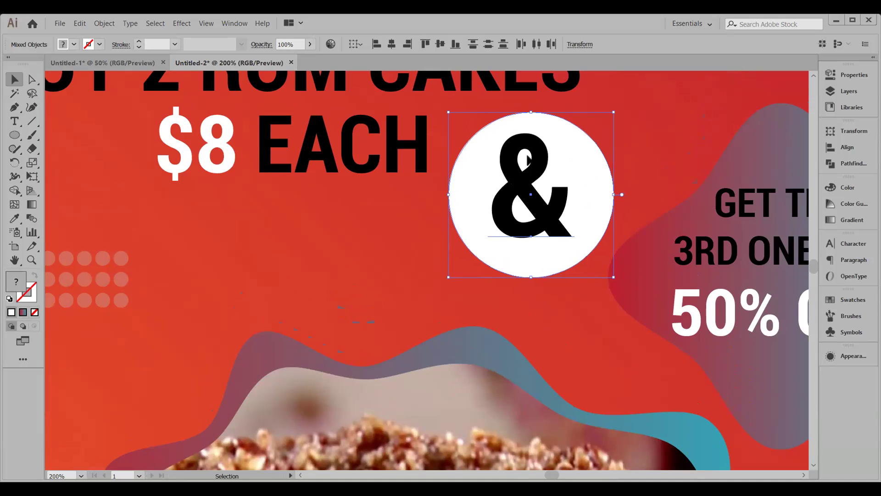
click(599, 311)
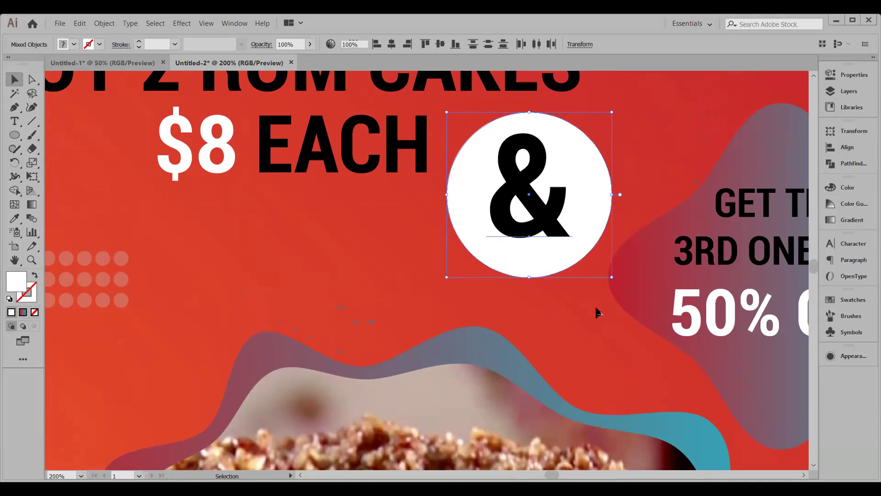
Step: Fill the circle behind the "&" with the linear red-to-teal gradient used on the offer badge
key(ctrl+1)
scroll(532, 276, down, 3)
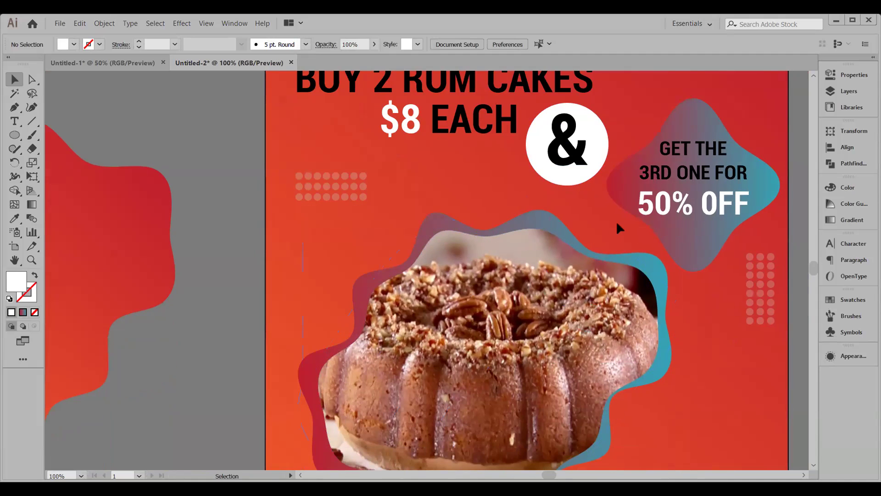
scroll(615, 219, down, 1)
scroll(575, 174, up, 1)
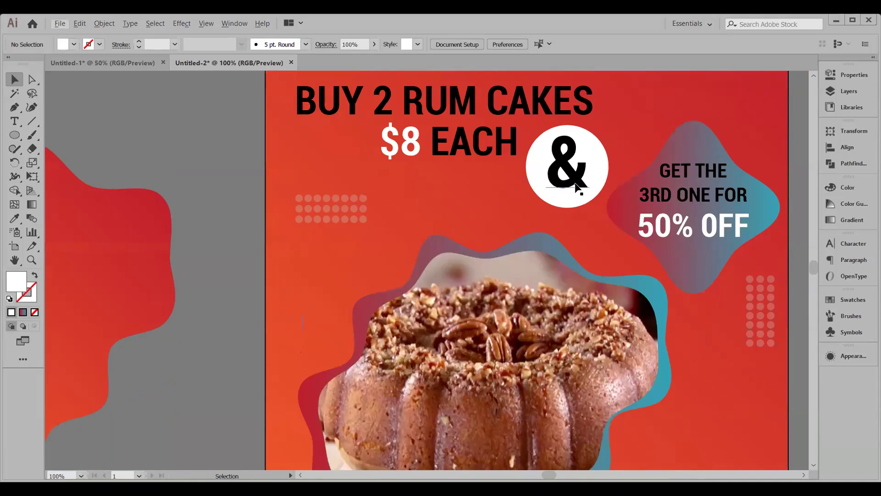
click(579, 189)
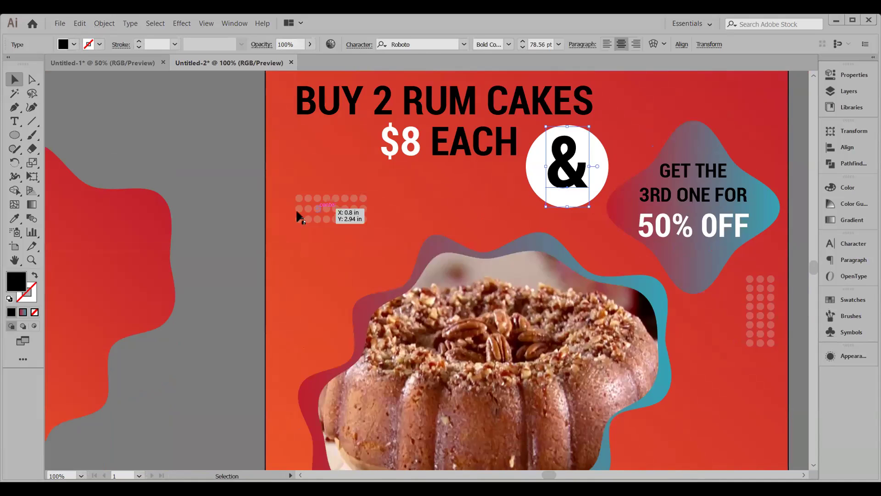
click(536, 161)
click(21, 313)
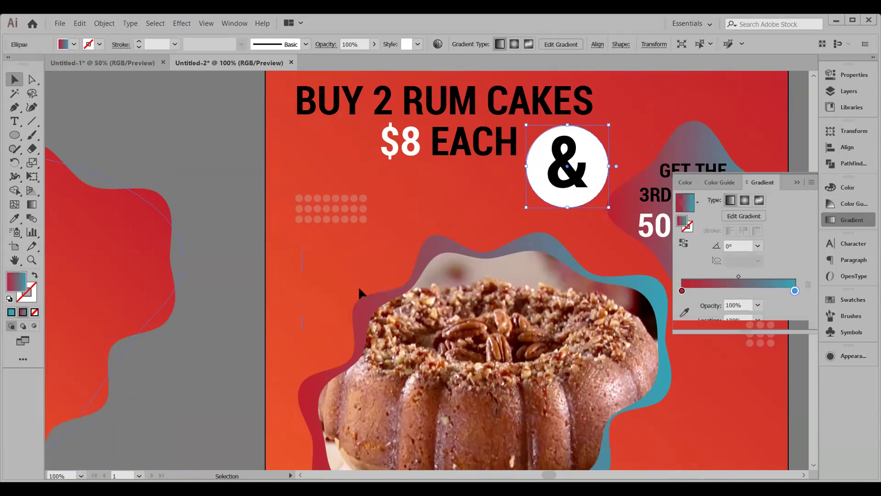
click(798, 184)
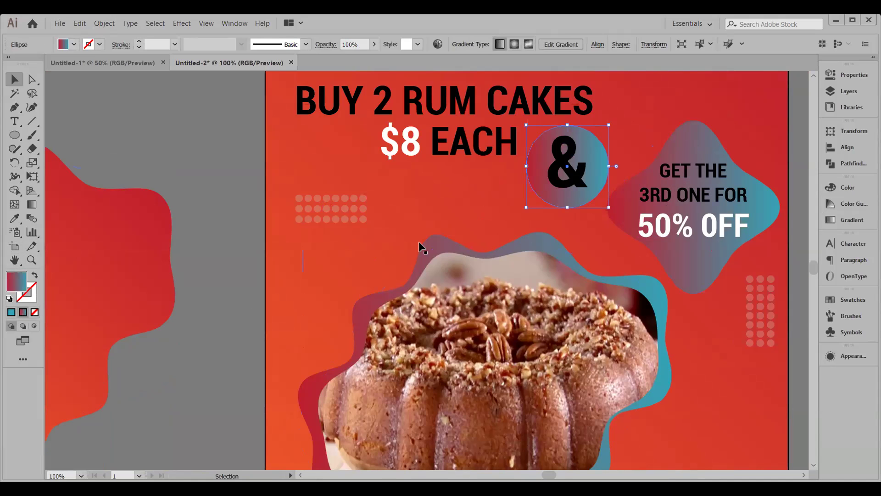
key(ctrl+shift+a)
Step: Change the fill colour of the "&" to white (#ffffff)
click(555, 193)
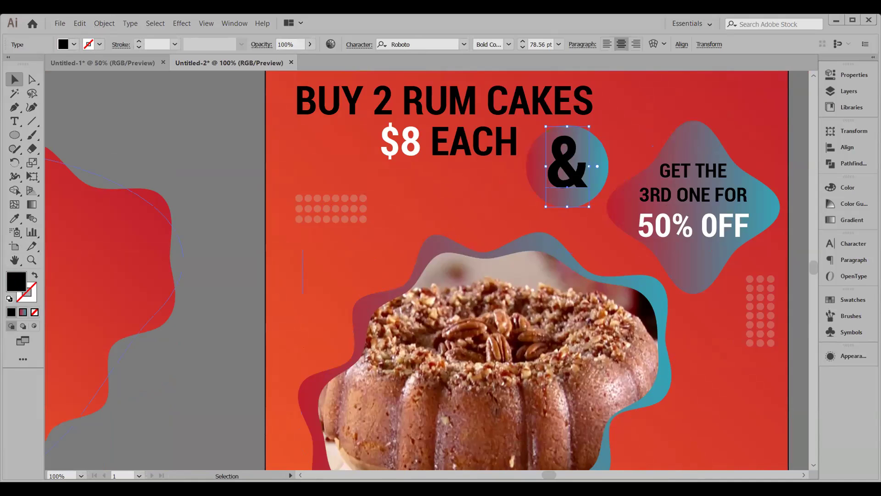
double_click(16, 281)
click(97, 264)
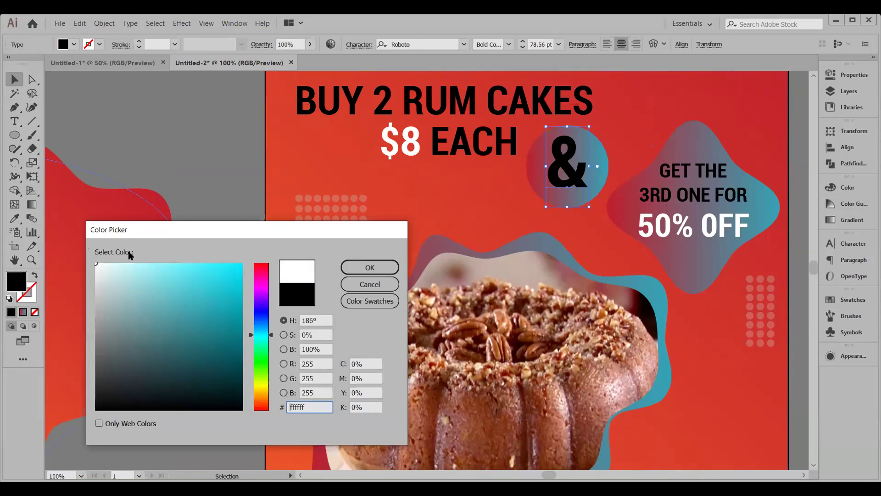
click(367, 268)
key(ctrl+shift+a)
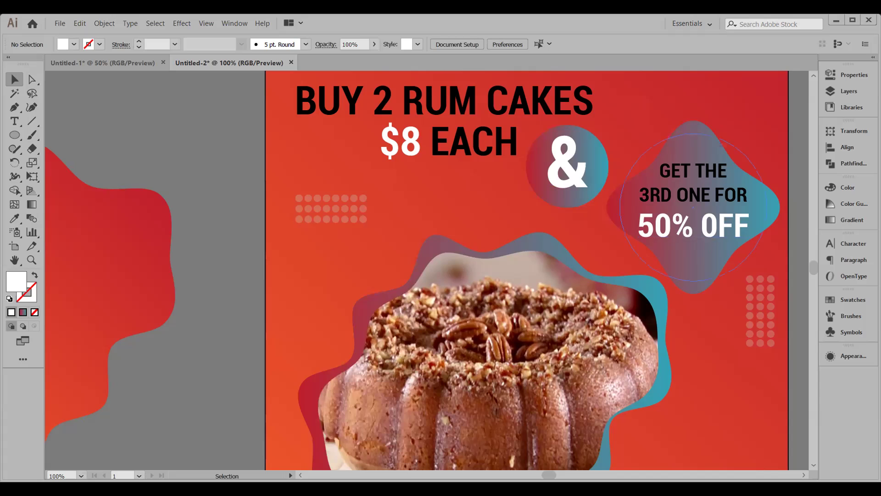
scroll(667, 290, down, 1)
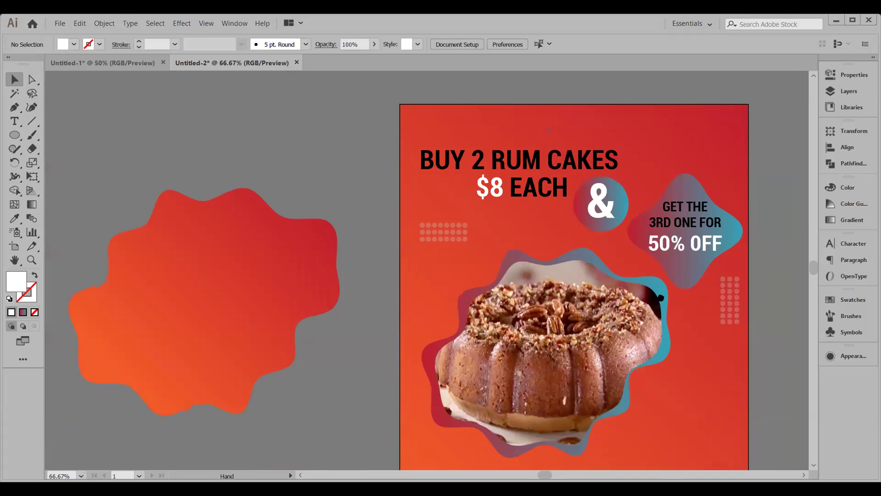
drag(661, 297, 606, 219)
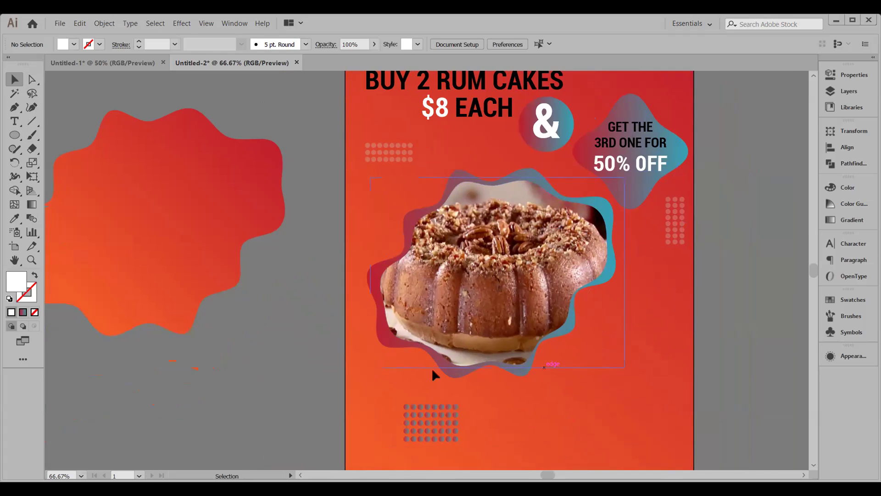